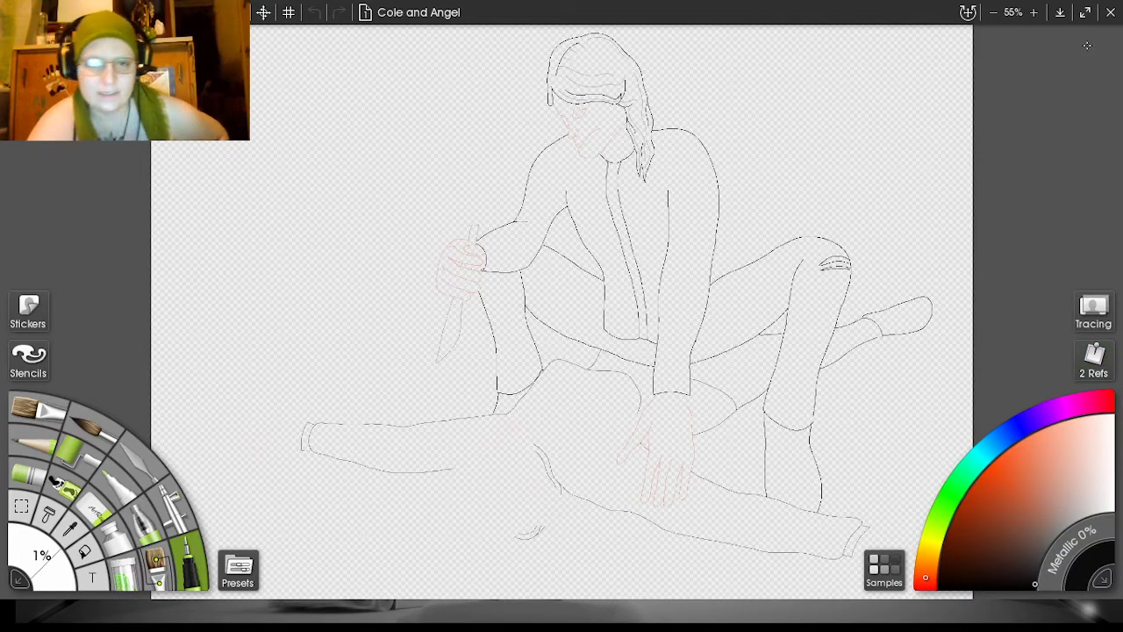
- Sample the pink outline colour on the reclining figure's face and adjust it to a medium pink
{"action": "left_click_drag", "start_coordinate": [429, 218], "coordinate": [458, 144]}
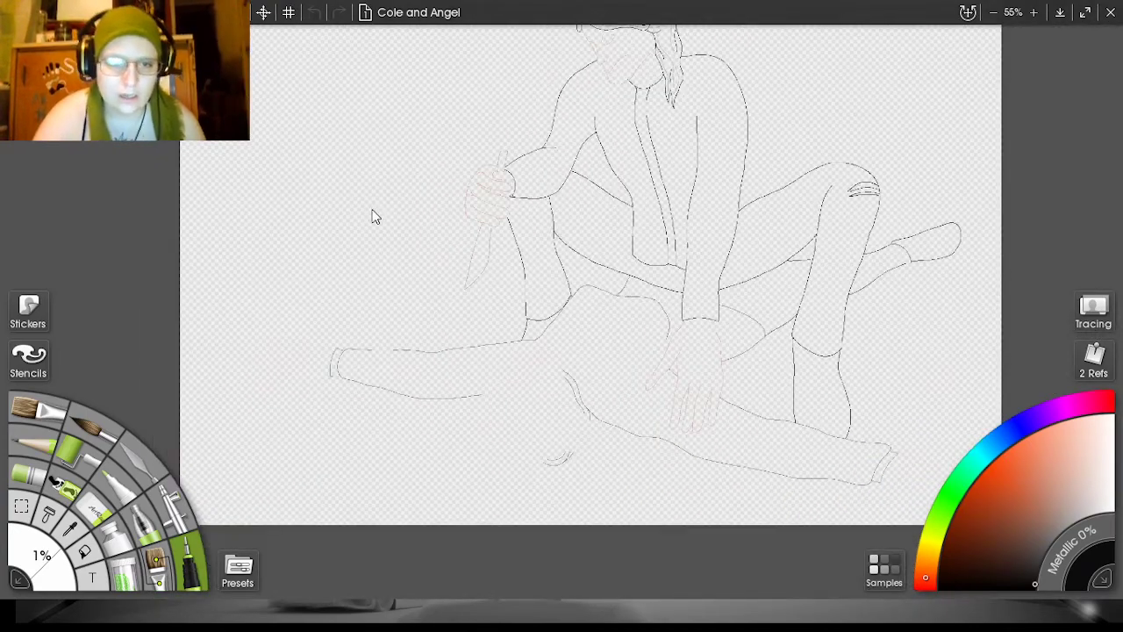
{"action": "left_click_drag", "start_coordinate": [918, 171], "coordinate": [932, 41]}
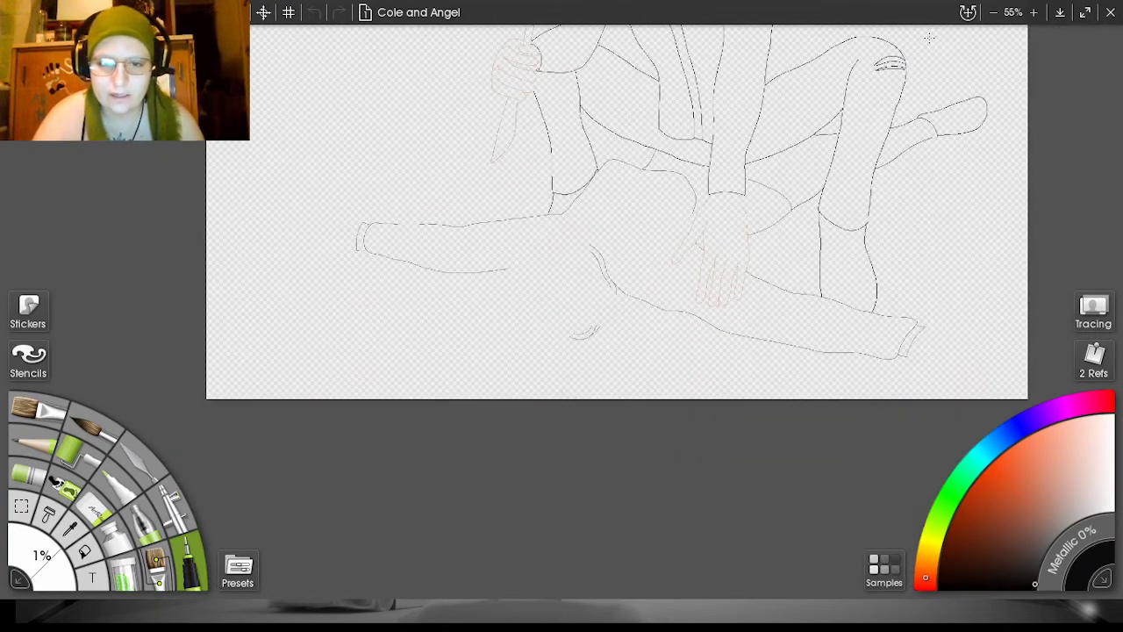
{"action": "scroll", "coordinate": [940, 134], "scroll_direction": "up", "scroll_amount": 5}
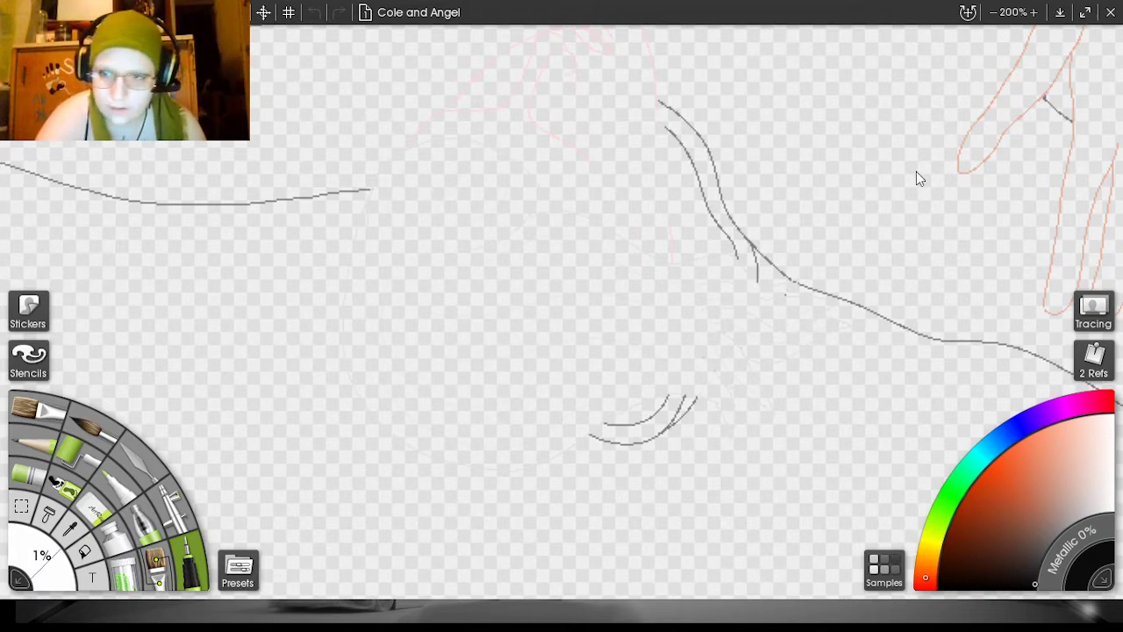
{"action": "scroll", "coordinate": [930, 167], "scroll_direction": "down", "scroll_amount": 3}
{"action": "scroll", "coordinate": [940, 130], "scroll_direction": "up", "scroll_amount": 3}
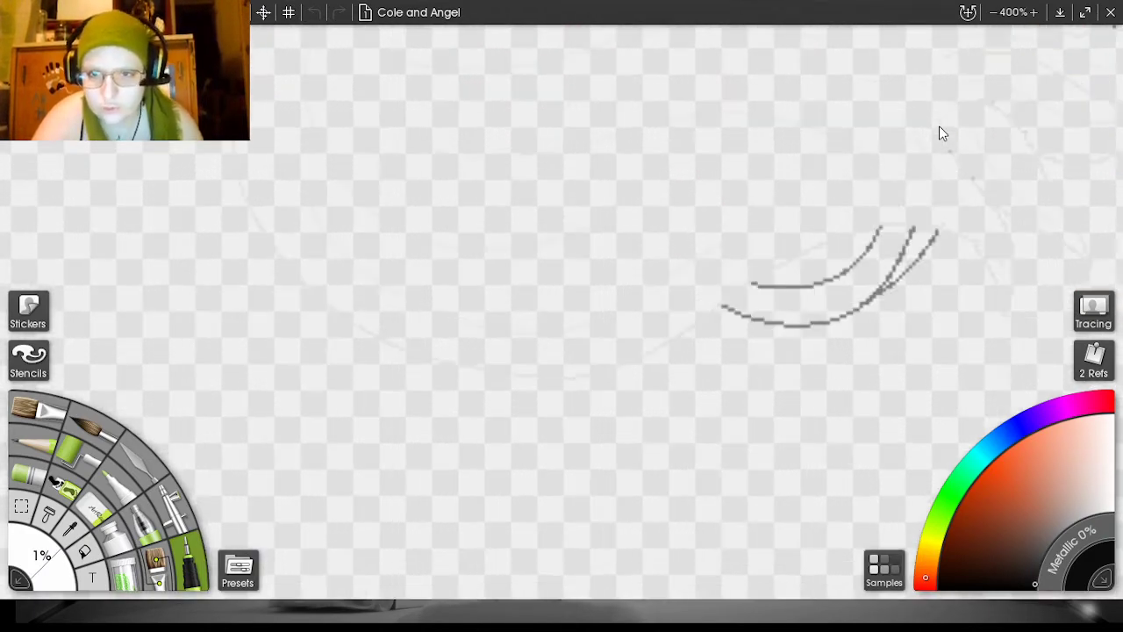
{"action": "mouse_move", "coordinate": [895, 170]}
{"action": "left_mouse_down"}
{"action": "mouse_move", "coordinate": [722, 371]}
{"action": "mouse_move", "coordinate": [692, 531]}
{"action": "mouse_move", "coordinate": [766, 550]}
{"action": "mouse_move", "coordinate": [895, 627]}
{"action": "left_mouse_up"}
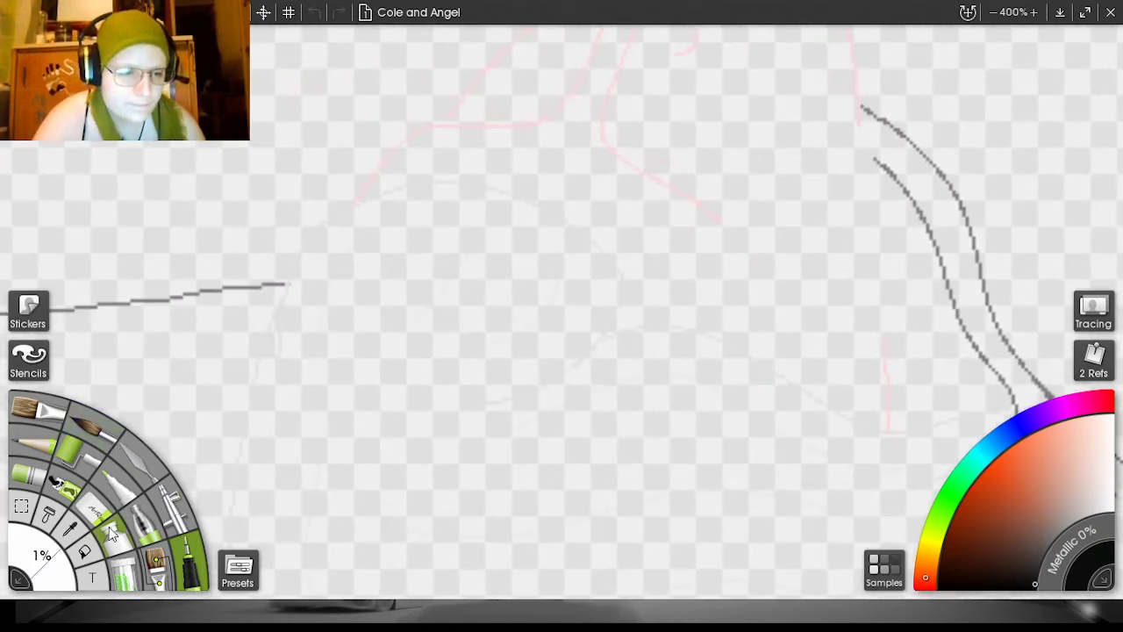
{"action": "left_click", "coordinate": [70, 524]}
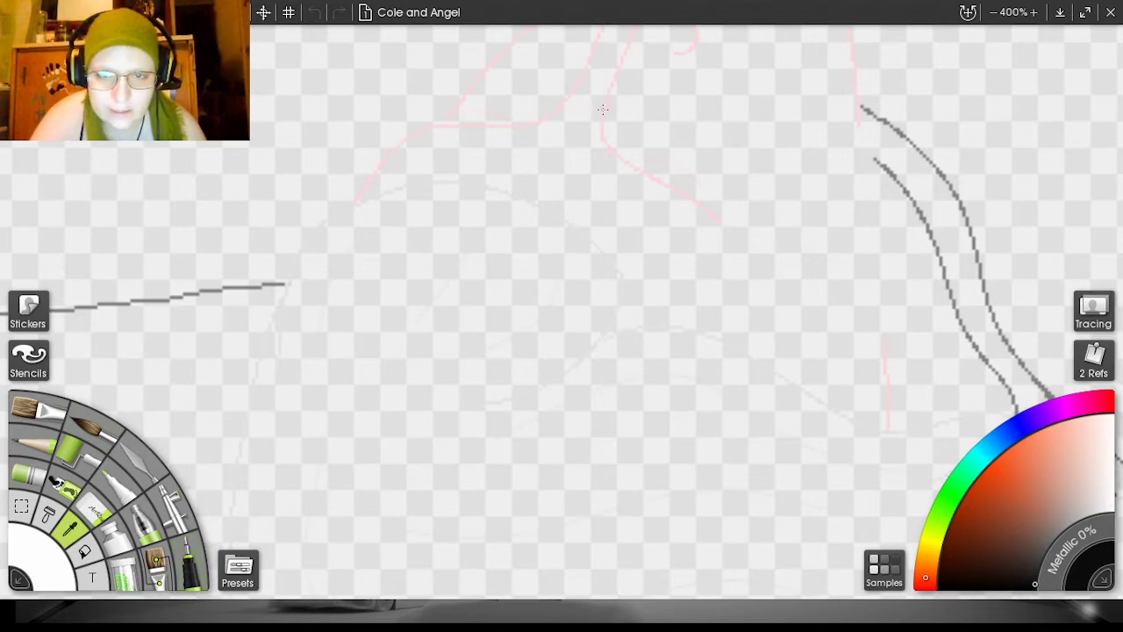
{"action": "left_click", "coordinate": [603, 110]}
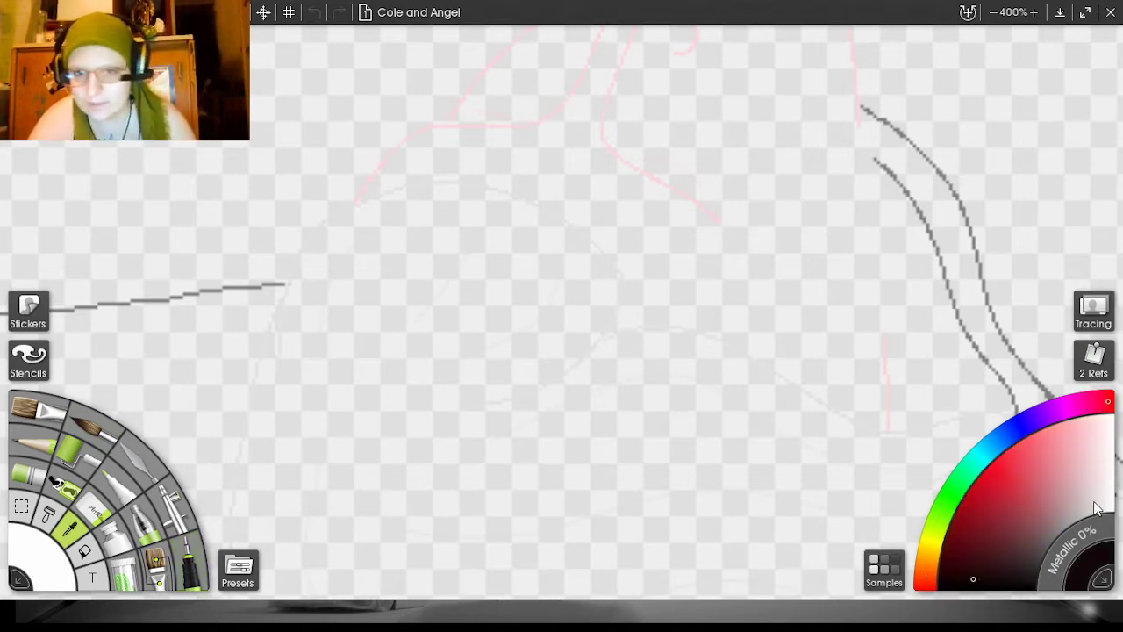
{"action": "left_click", "coordinate": [1071, 472]}
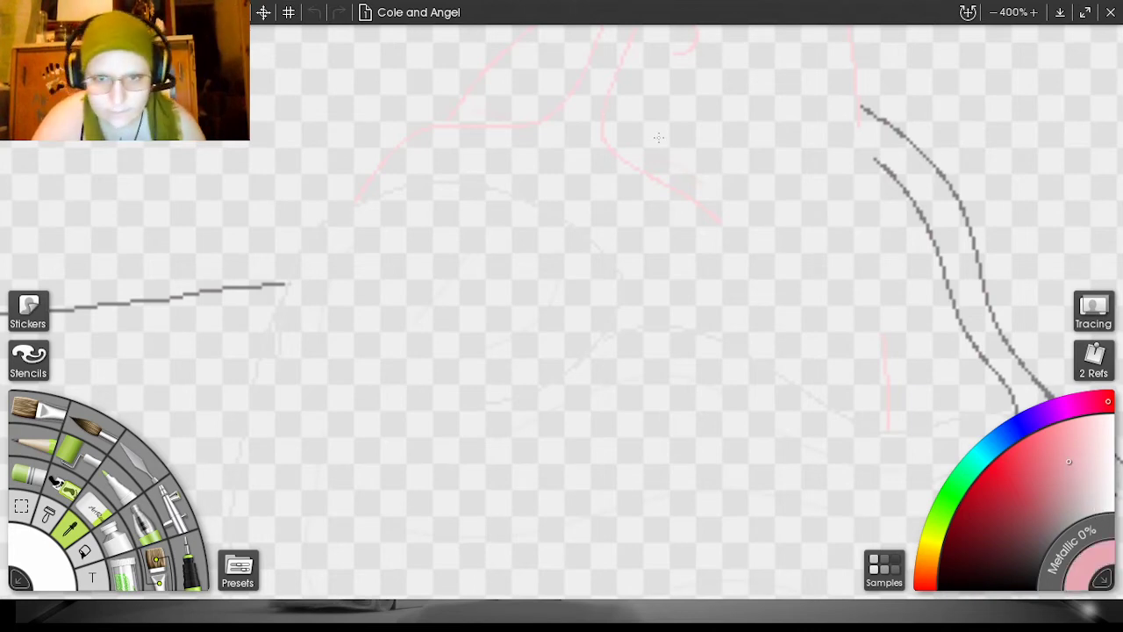
{"action": "left_click", "coordinate": [602, 129]}
- Try a medium pink flood fill on the reclining figure's face and neck, and undo it
{"action": "left_click", "coordinate": [89, 553]}
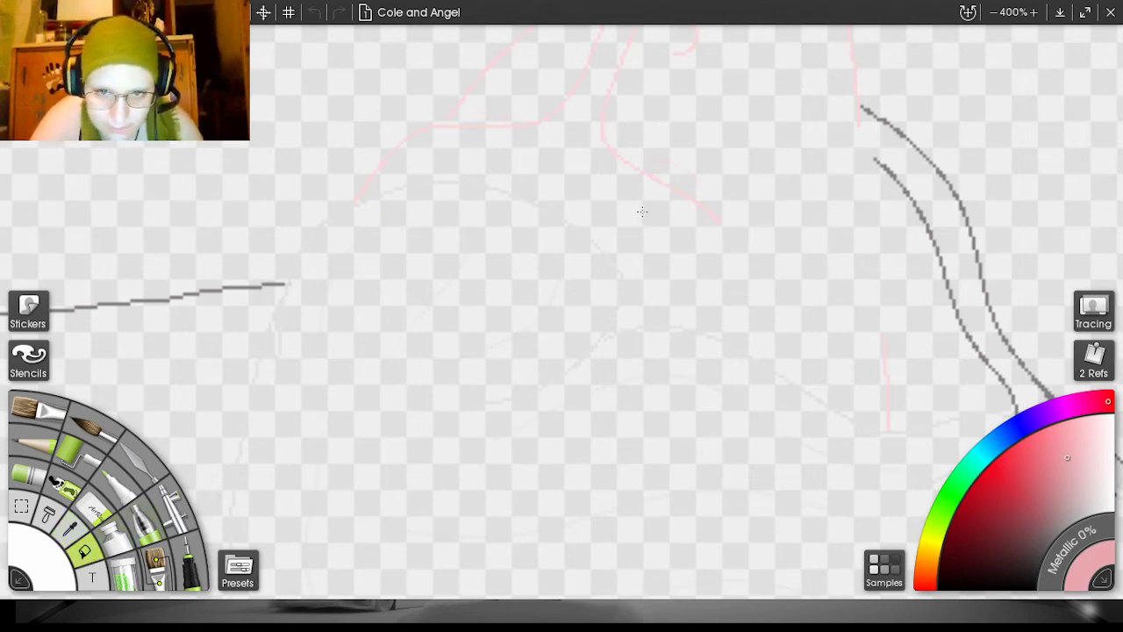
{"action": "left_click", "coordinate": [644, 211]}
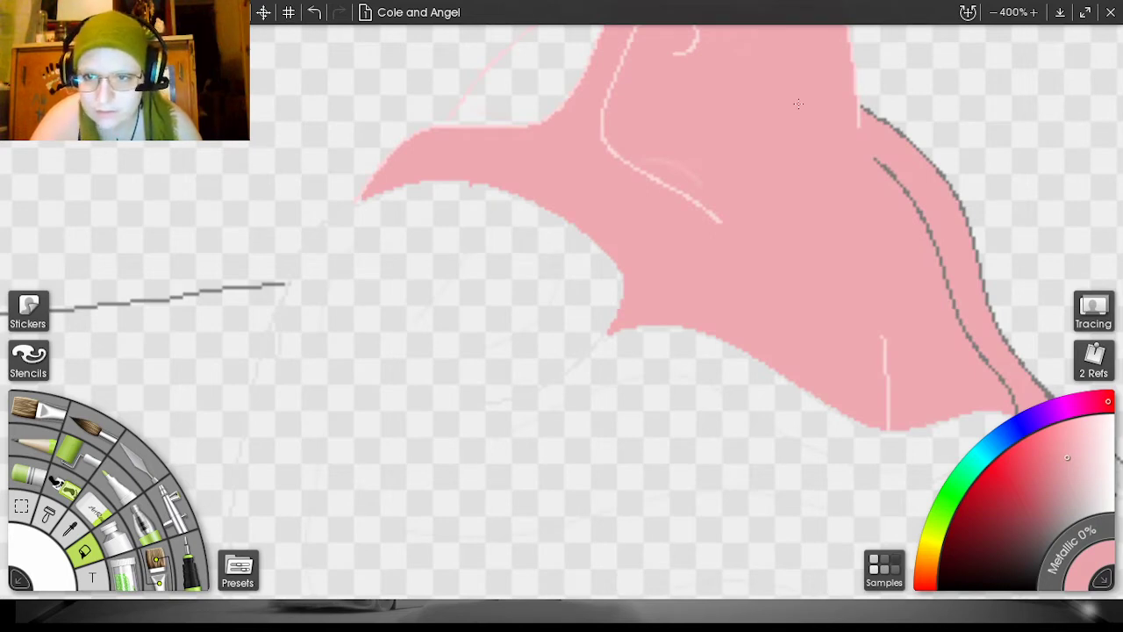
{"action": "scroll", "coordinate": [880, 143], "scroll_direction": "down", "scroll_amount": 4}
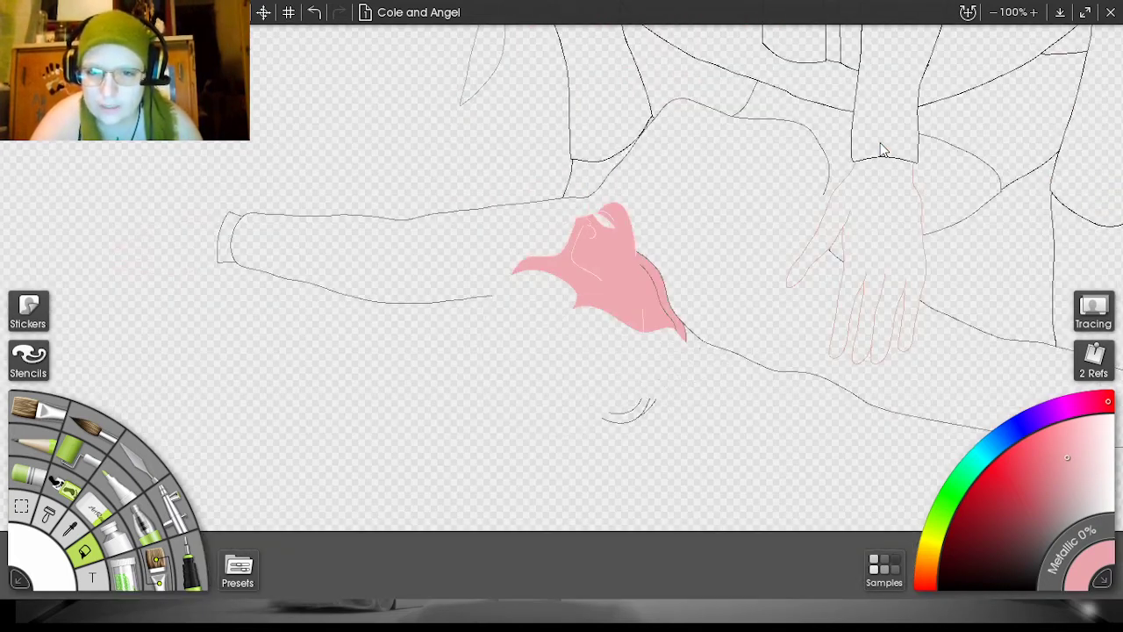
{"action": "scroll", "coordinate": [945, 130], "scroll_direction": "up", "scroll_amount": 3}
{"action": "scroll", "coordinate": [945, 131], "scroll_direction": "up", "scroll_amount": 1}
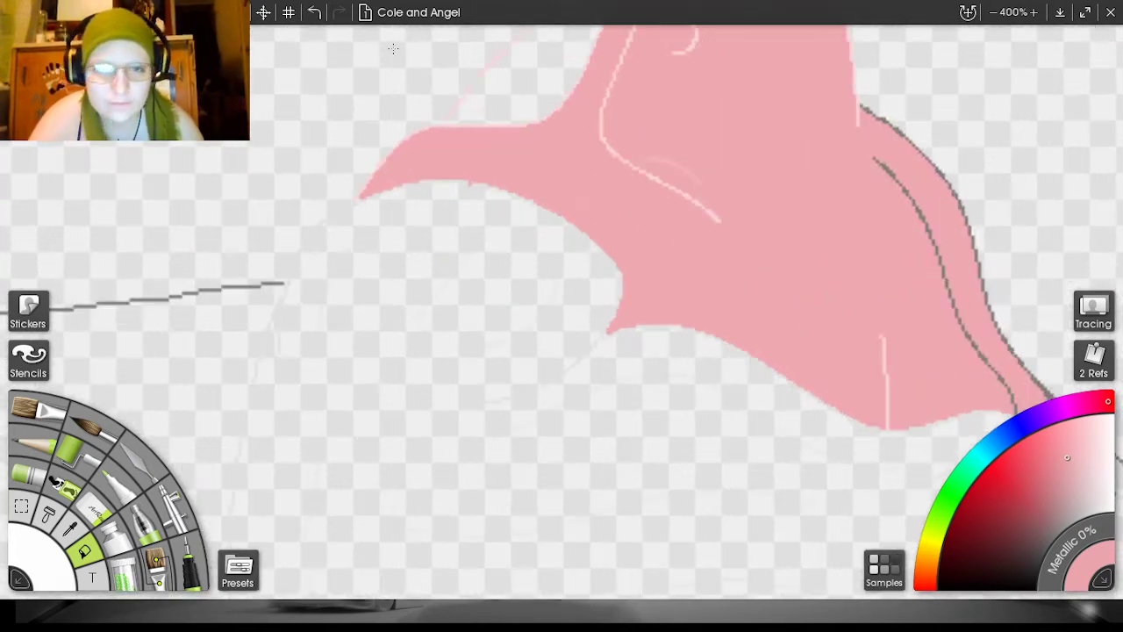
{"action": "left_click", "coordinate": [318, 10]}
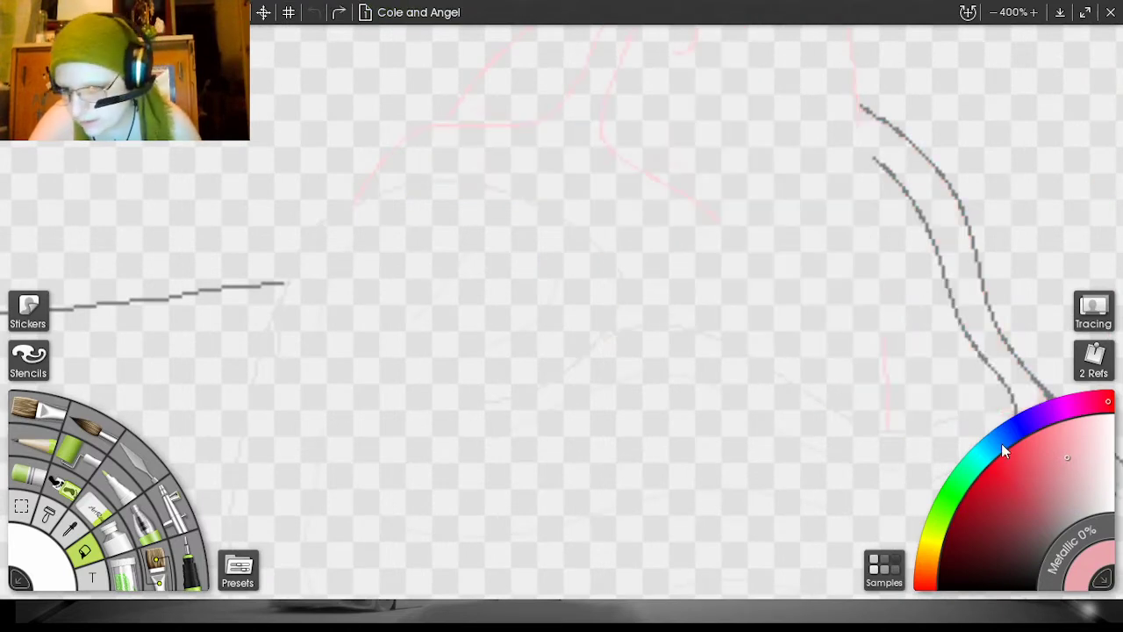
- Try a slightly lighter pink fill on the reclining figure's face and neck, and undo it
{"action": "left_click", "coordinate": [1076, 450]}
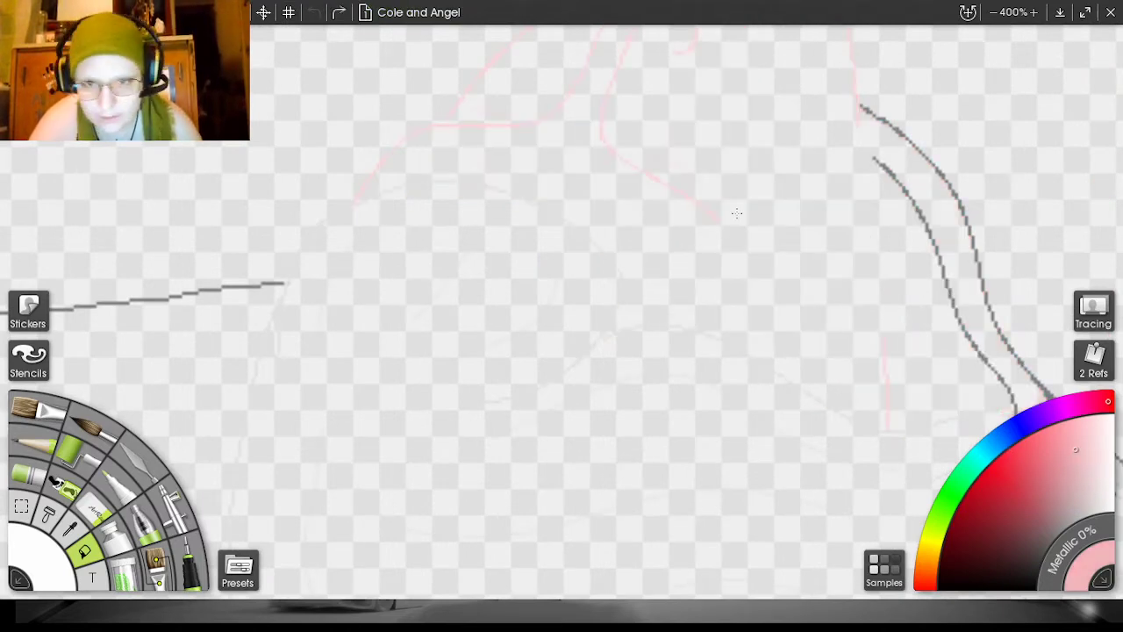
{"action": "left_click", "coordinate": [631, 186]}
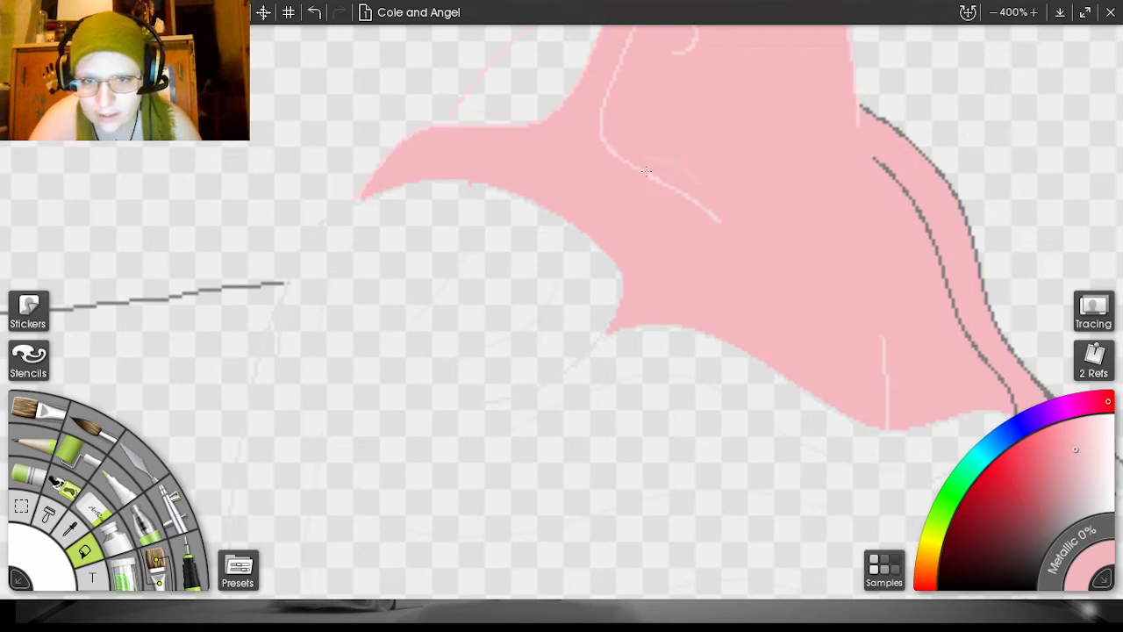
{"action": "left_click", "coordinate": [314, 11]}
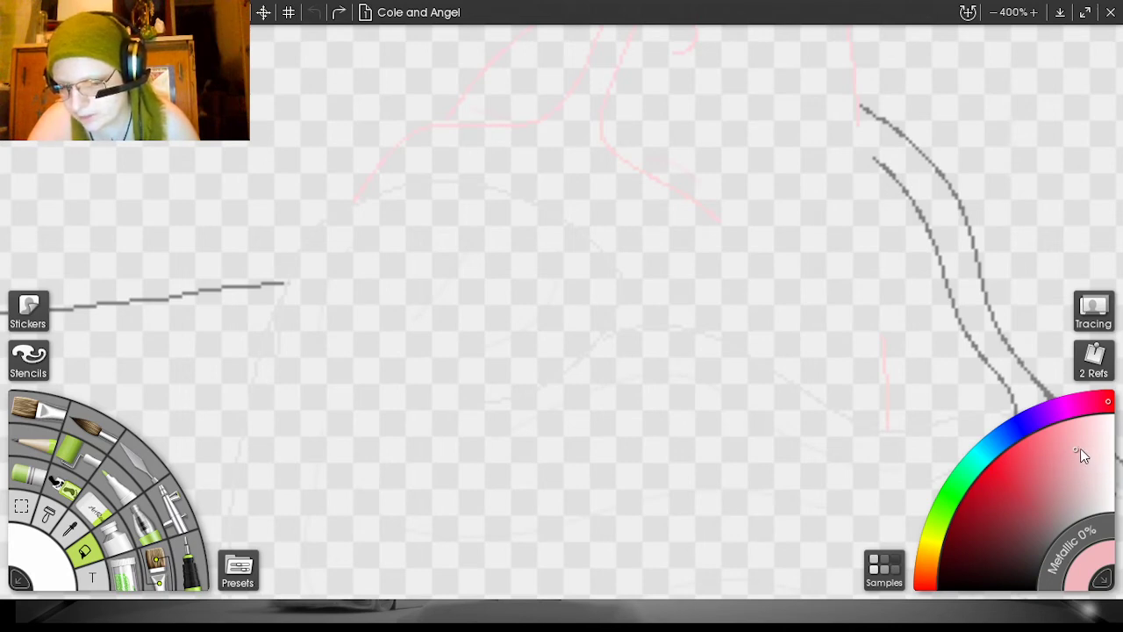
- Flood-fill the reclining figure's face, neck and upper lip with a pale pink
{"action": "left_click", "coordinate": [623, 170]}
{"action": "left_click_drag", "start_coordinate": [880, 171], "coordinate": [787, 347]}
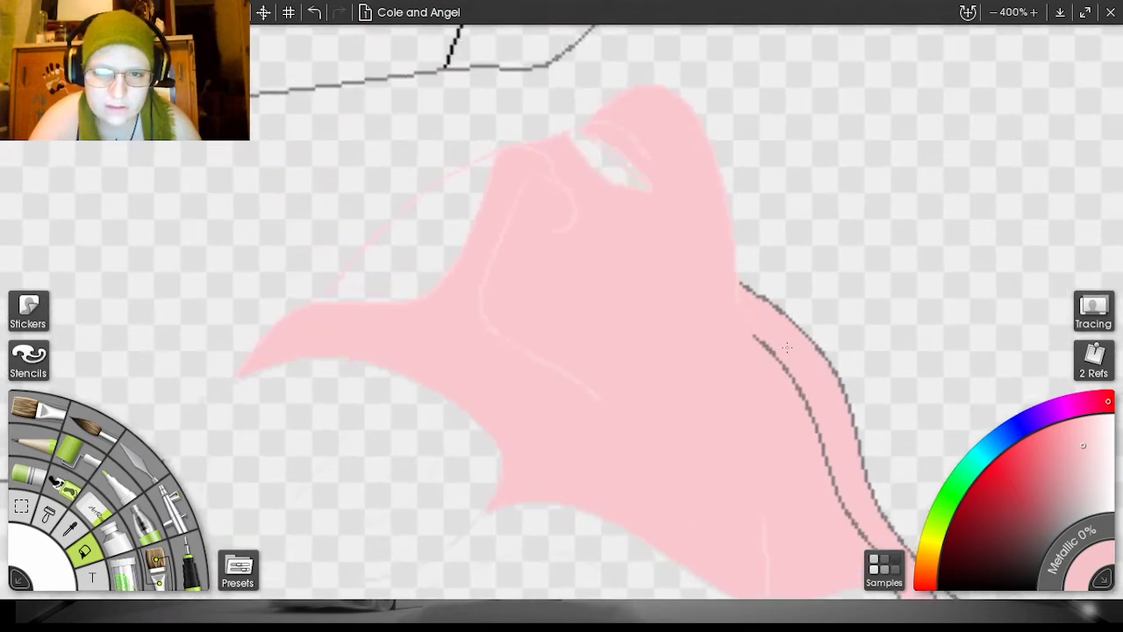
{"action": "left_click", "coordinate": [603, 161]}
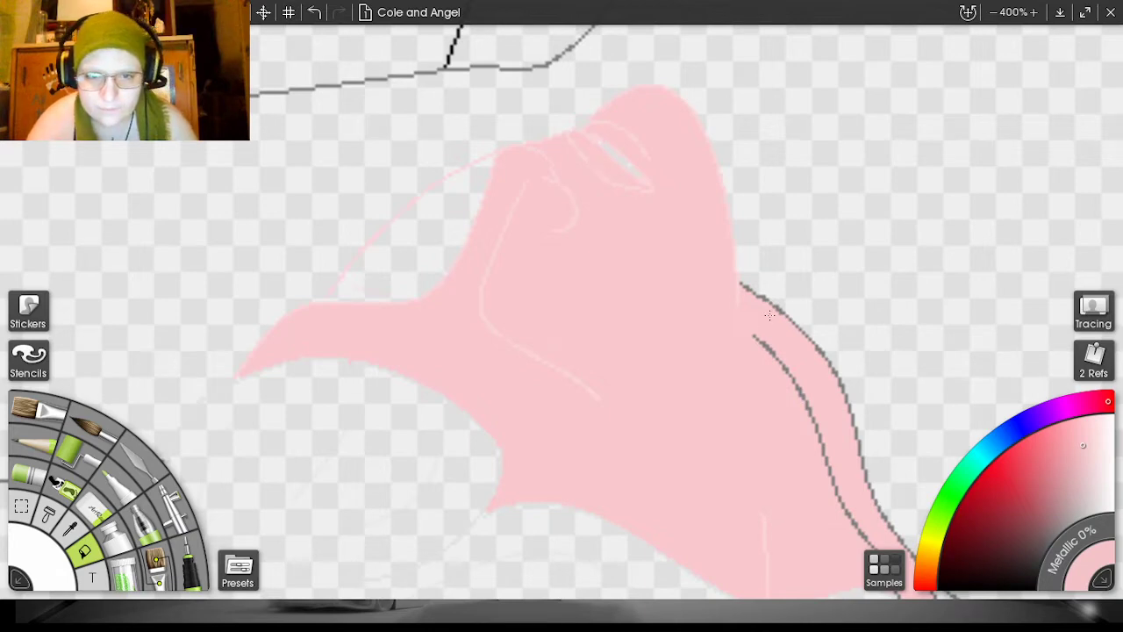
- Try erasing the pink between the jaw and the inner collar line, and undo both erasures and the pale pink fills
{"action": "left_click_drag", "start_coordinate": [899, 170], "coordinate": [812, 8]}
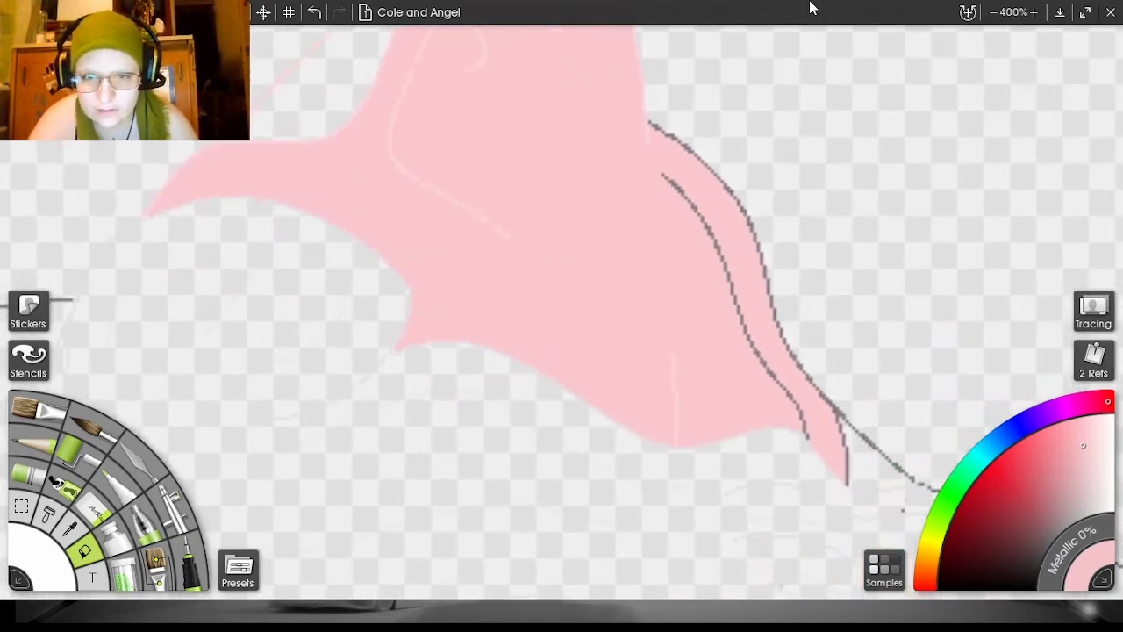
{"action": "left_click", "coordinate": [94, 513]}
{"action": "key", "text": "ctrl+equal"}
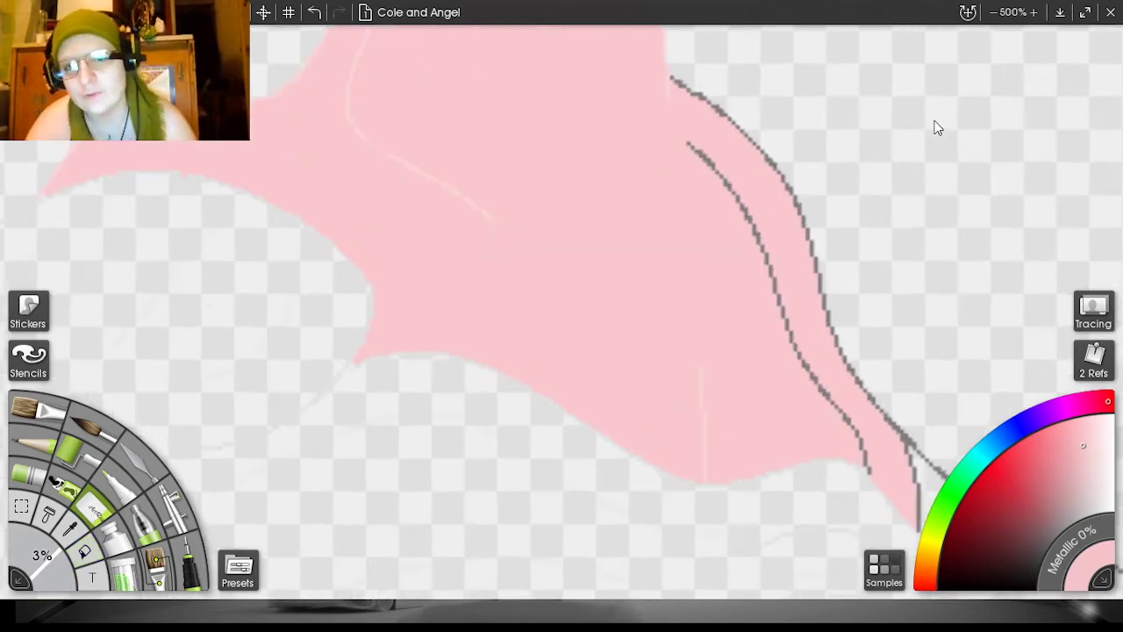
{"action": "key", "text": "ctrl+equal"}
{"action": "left_click_drag", "start_coordinate": [912, 154], "coordinate": [814, 347]}
{"action": "mouse_move", "coordinate": [620, 288]}
{"action": "left_mouse_down"}
{"action": "mouse_move", "coordinate": [621, 304]}
{"action": "mouse_move", "coordinate": [597, 259]}
{"action": "left_mouse_up"}
{"action": "left_click", "coordinate": [429, 5]}
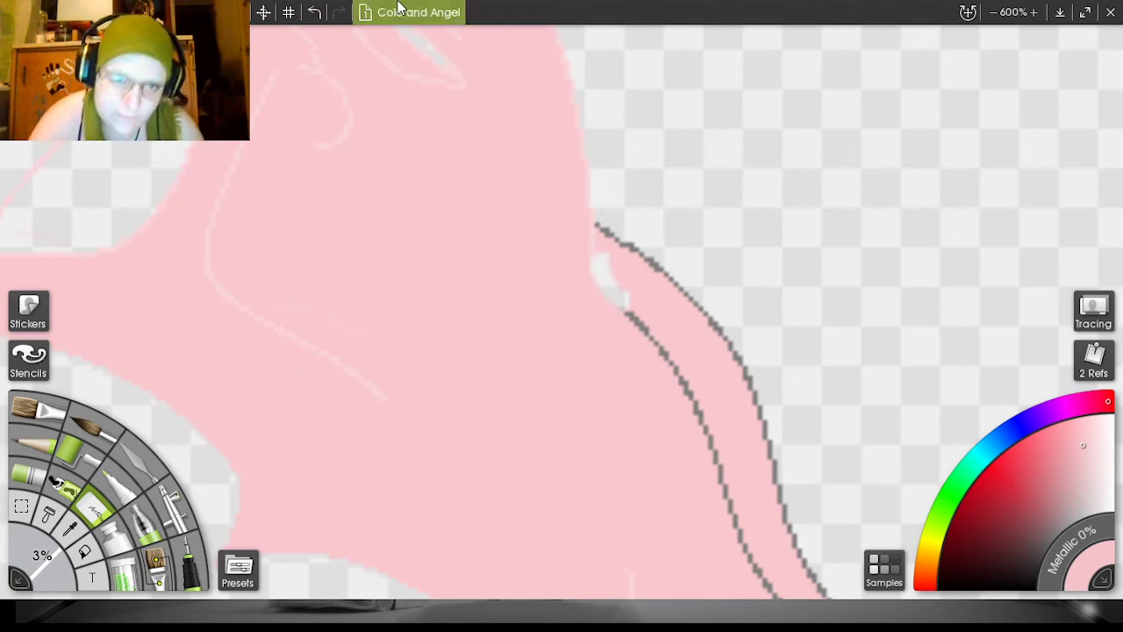
{"action": "left_click", "coordinate": [314, 12]}
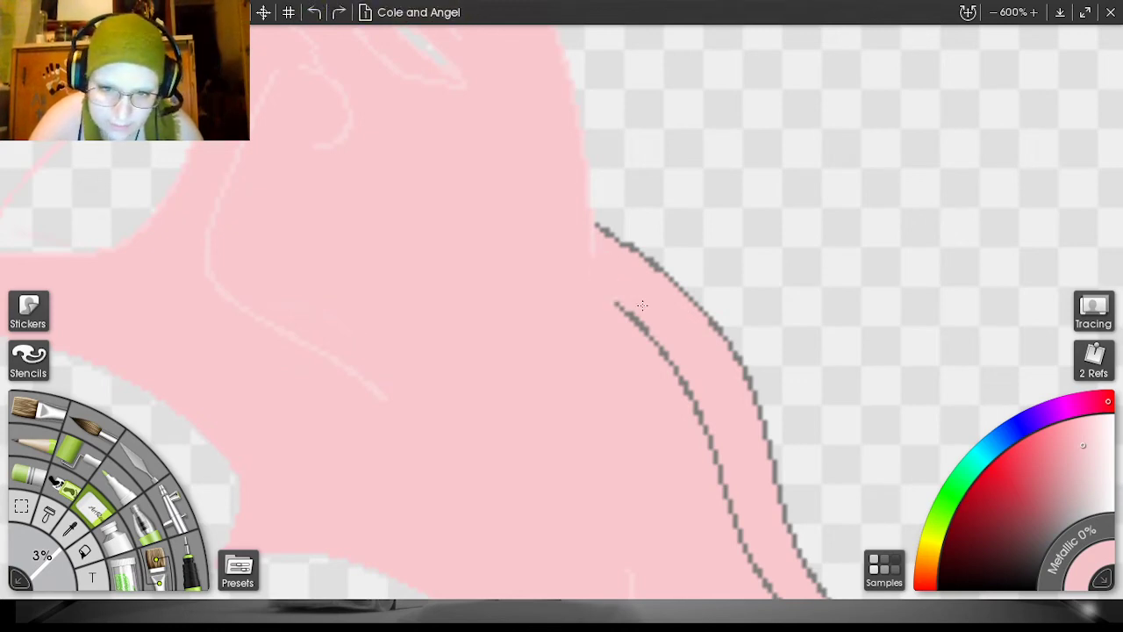
{"action": "mouse_move", "coordinate": [647, 323]}
{"action": "left_mouse_down"}
{"action": "mouse_move", "coordinate": [617, 287]}
{"action": "mouse_move", "coordinate": [599, 222]}
{"action": "left_mouse_up"}
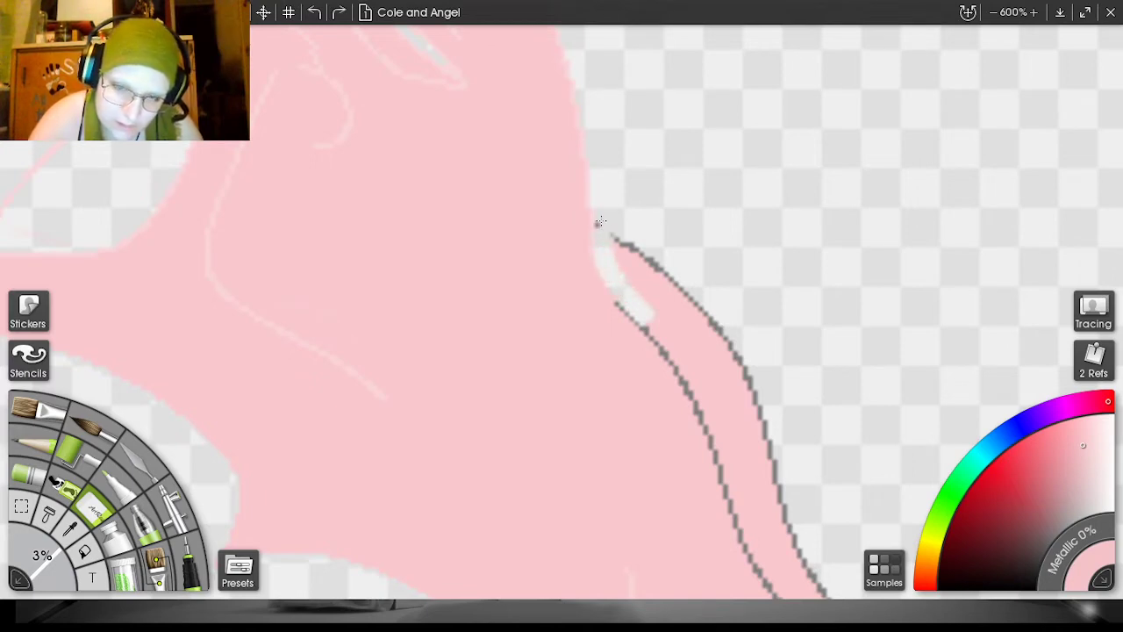
{"action": "left_click", "coordinate": [314, 13]}
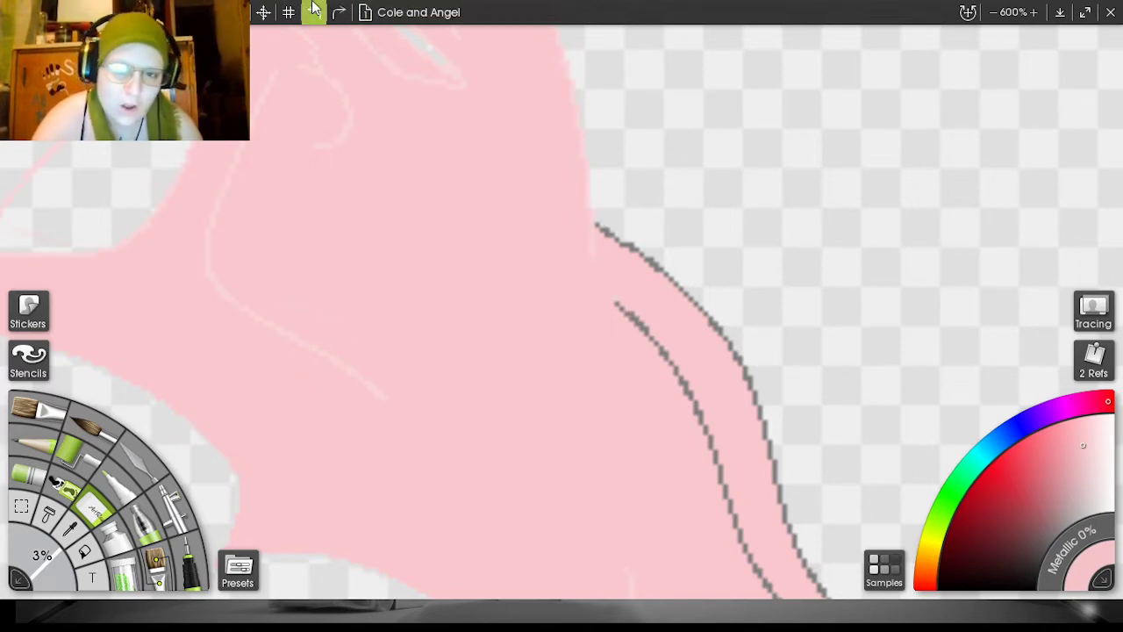
{"action": "left_click", "coordinate": [314, 10]}
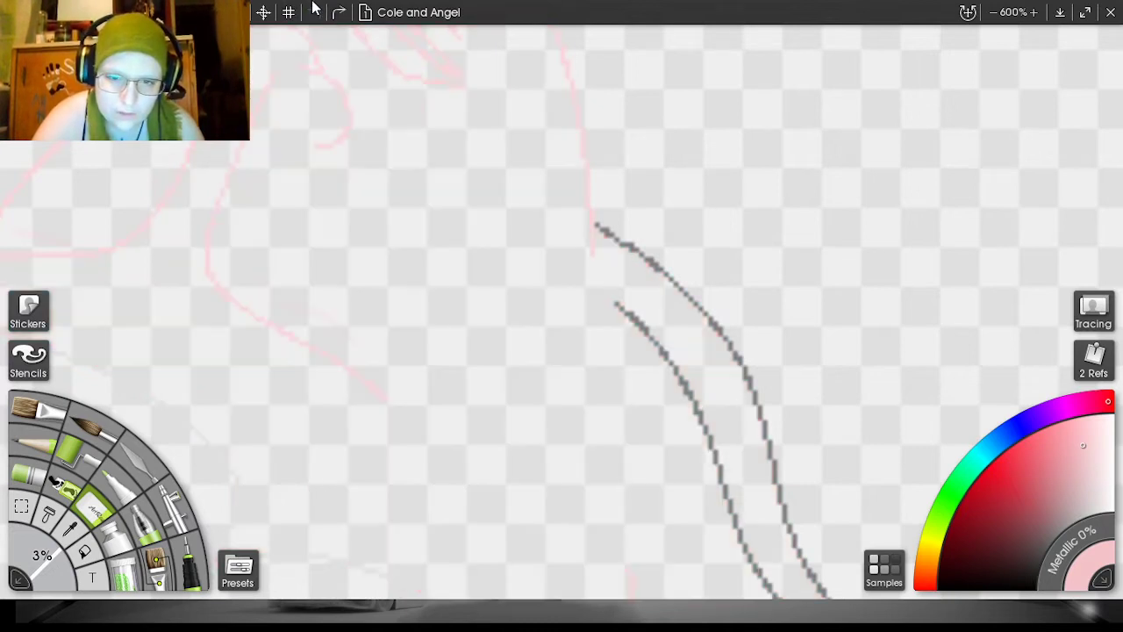
- Draw a pale pink pen line at 3% size along the jaw down to the inner collar line, closing the gap at the neck
{"action": "left_click", "coordinate": [116, 204]}
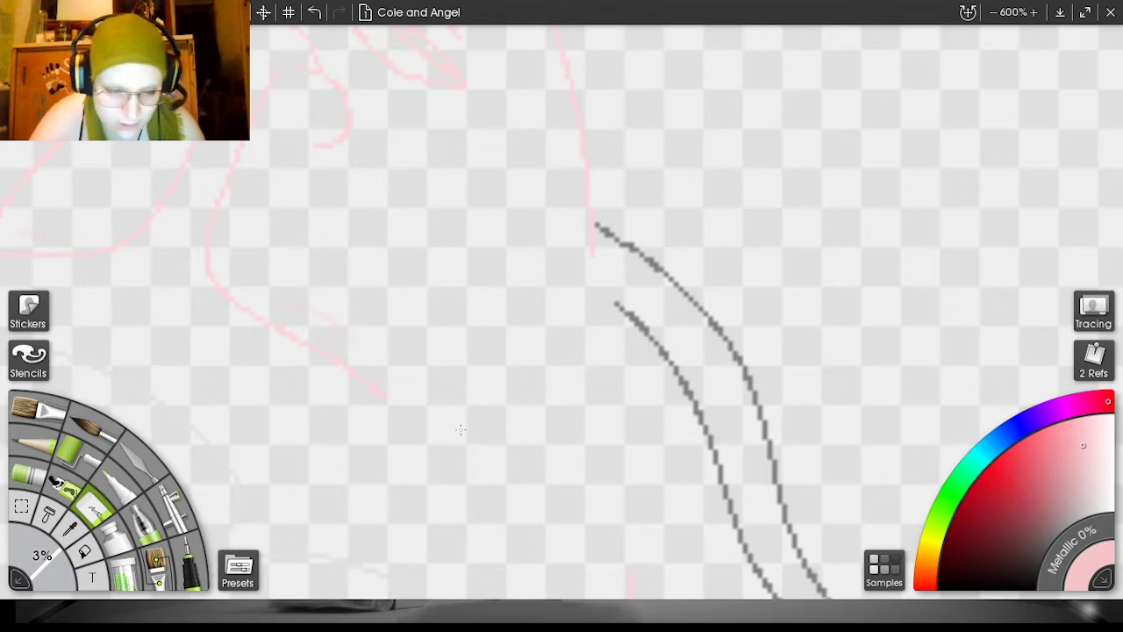
{"action": "left_click", "coordinate": [199, 551]}
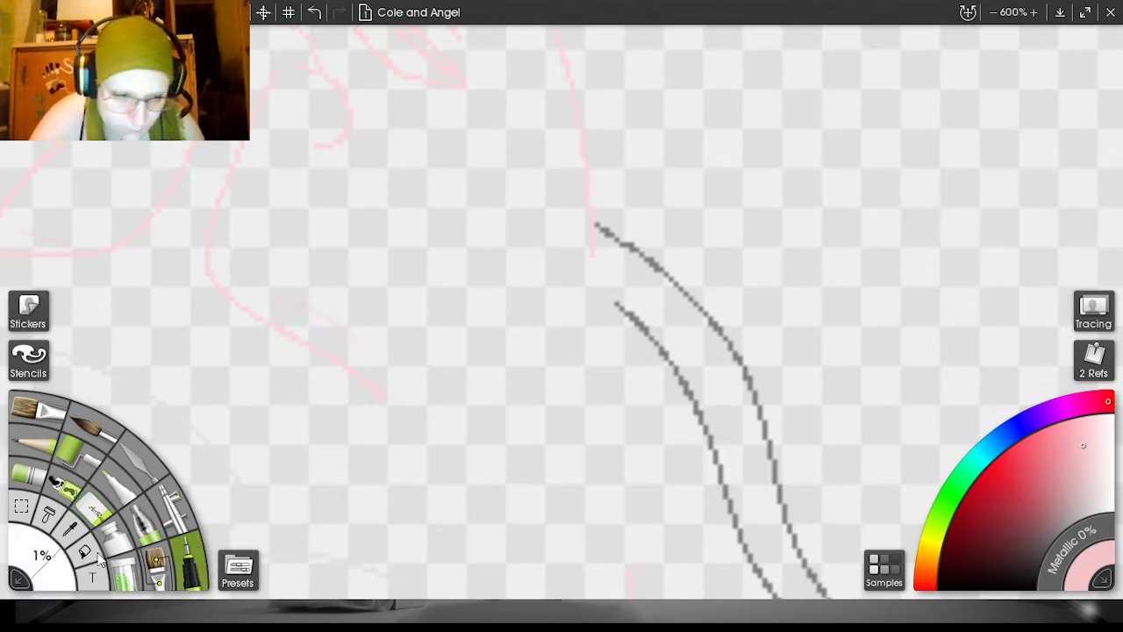
{"action": "left_click_drag", "start_coordinate": [39, 563], "coordinate": [41, 568]}
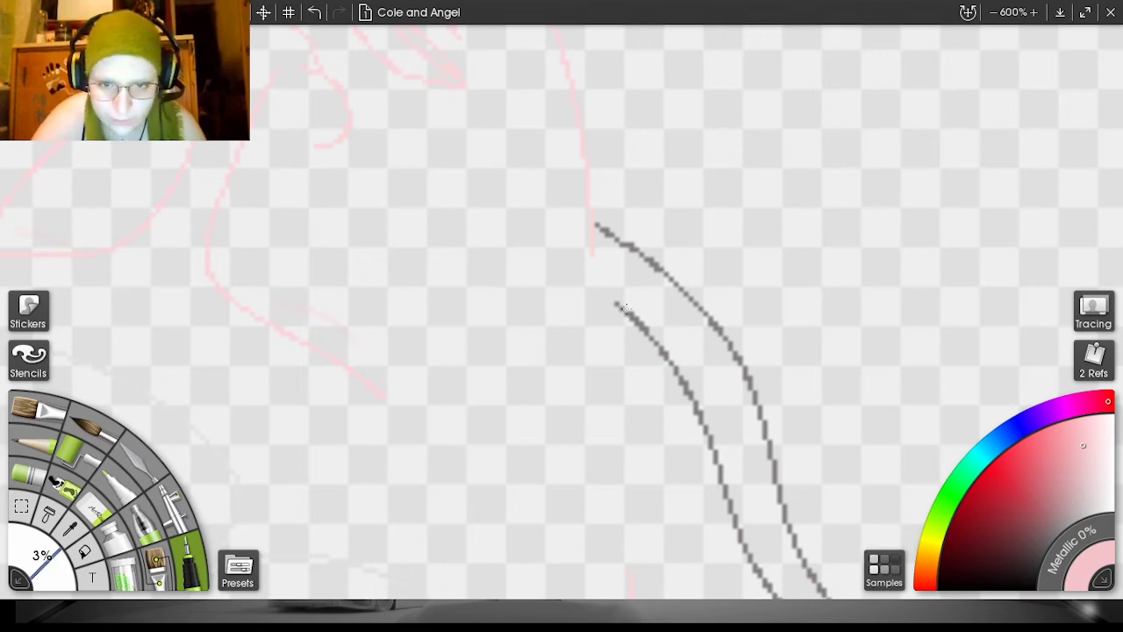
{"action": "mouse_move", "coordinate": [625, 309]}
{"action": "left_mouse_down"}
{"action": "mouse_move", "coordinate": [584, 266]}
{"action": "mouse_move", "coordinate": [585, 202]}
{"action": "left_mouse_up"}
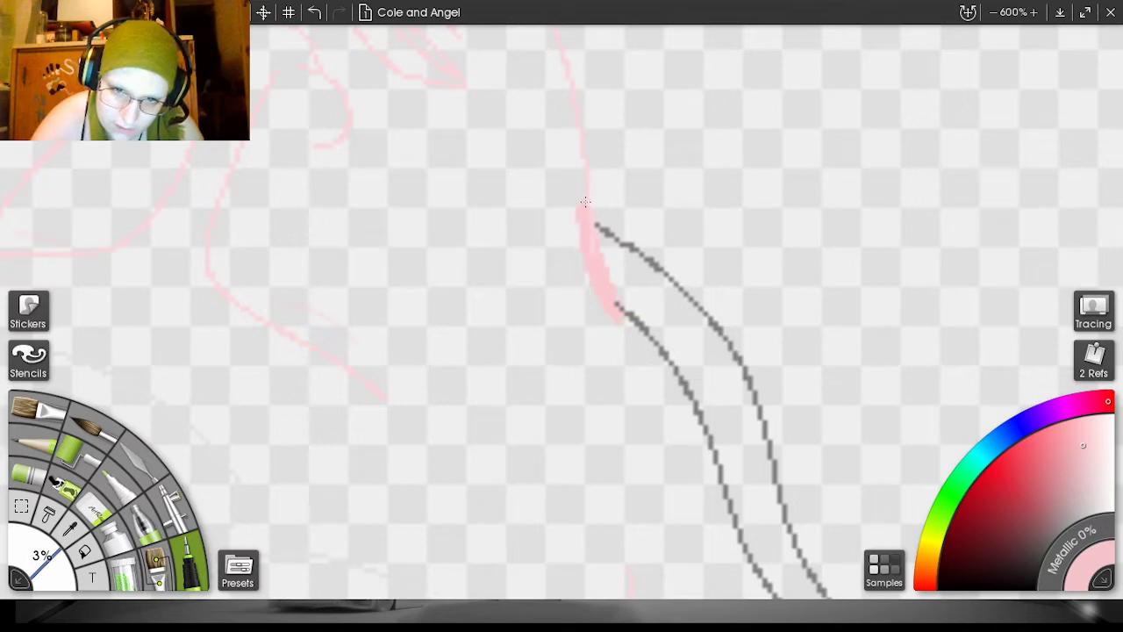
{"action": "left_click", "coordinate": [314, 12]}
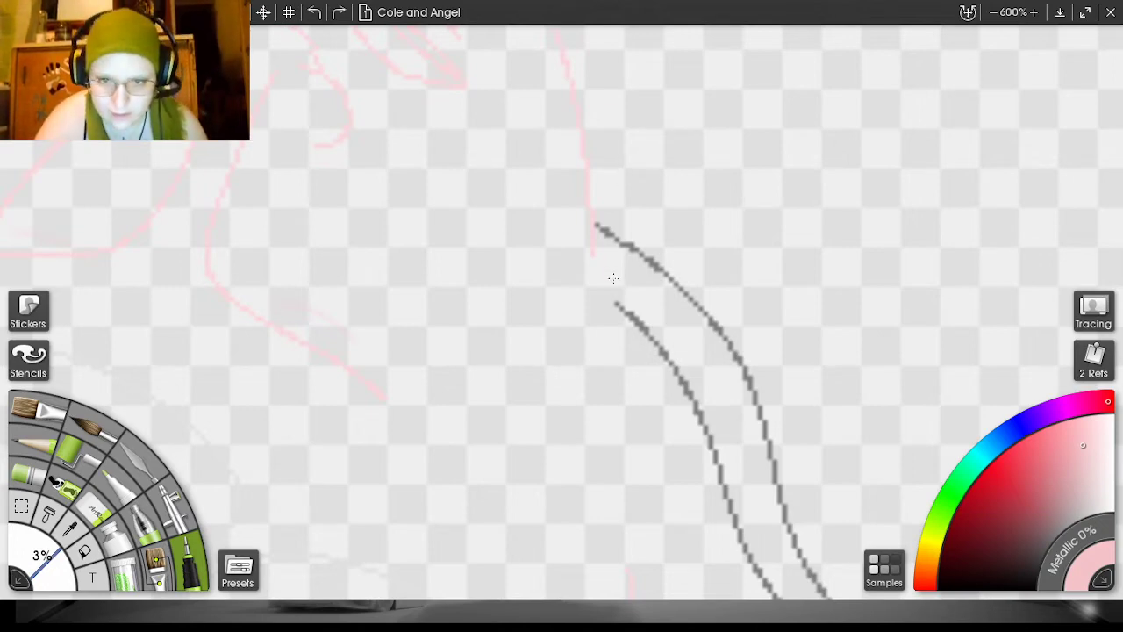
{"action": "mouse_move", "coordinate": [624, 334]}
{"action": "left_mouse_down"}
{"action": "mouse_move", "coordinate": [583, 279]}
{"action": "mouse_move", "coordinate": [626, 323]}
{"action": "mouse_move", "coordinate": [584, 265]}
{"action": "mouse_move", "coordinate": [578, 205]}
{"action": "mouse_move", "coordinate": [579, 240]}
{"action": "mouse_move", "coordinate": [569, 220]}
{"action": "mouse_move", "coordinate": [575, 158]}
{"action": "mouse_move", "coordinate": [555, 61]}
{"action": "left_mouse_up"}
{"action": "left_click_drag", "start_coordinate": [571, 215], "coordinate": [546, 59]}
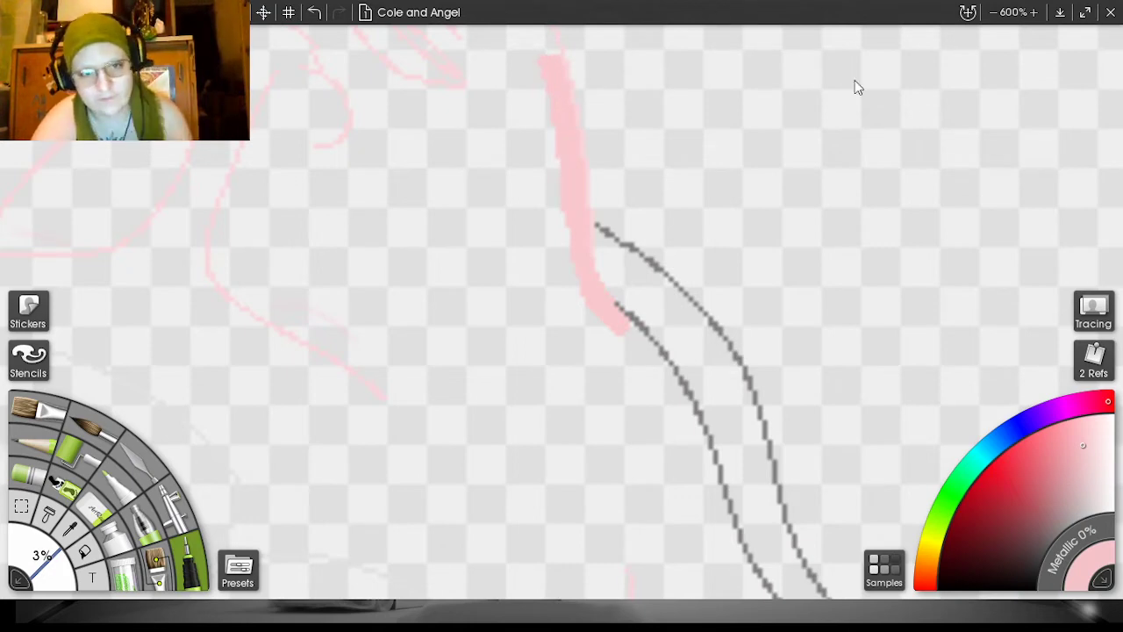
- Flood-fill the reclining figure's face and neck, upper lip and nose with the pale pink
{"action": "mouse_move", "coordinate": [910, 173]}
{"action": "left_mouse_down"}
{"action": "mouse_move", "coordinate": [1044, 178]}
{"action": "mouse_move", "coordinate": [1097, 270]}
{"action": "left_mouse_up"}
{"action": "key", "text": "e"}
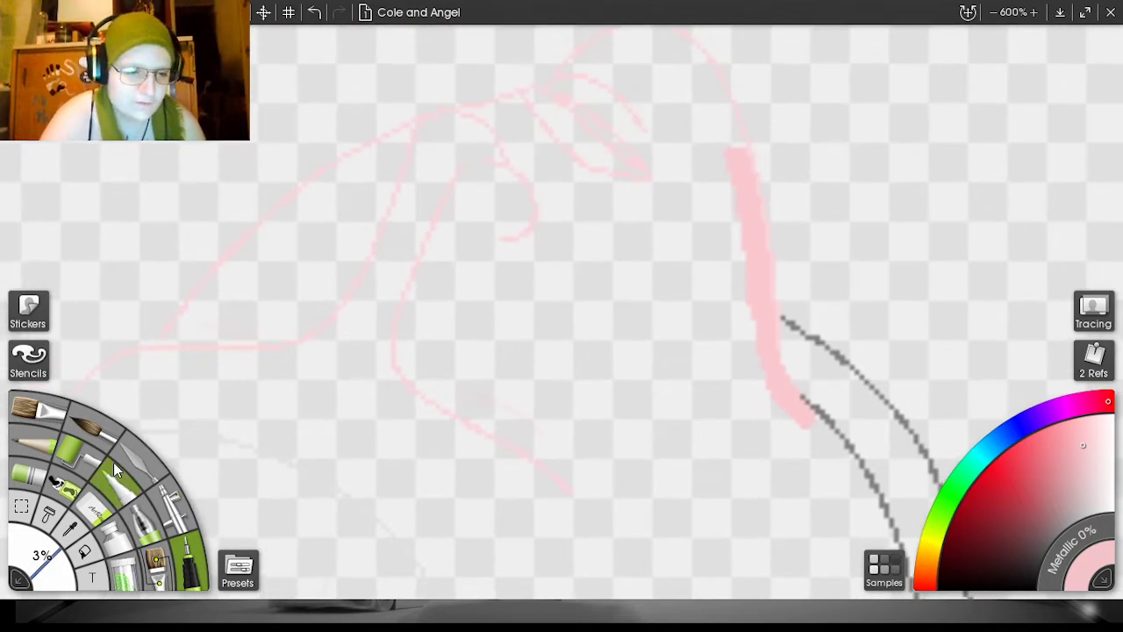
{"action": "left_click", "coordinate": [603, 322]}
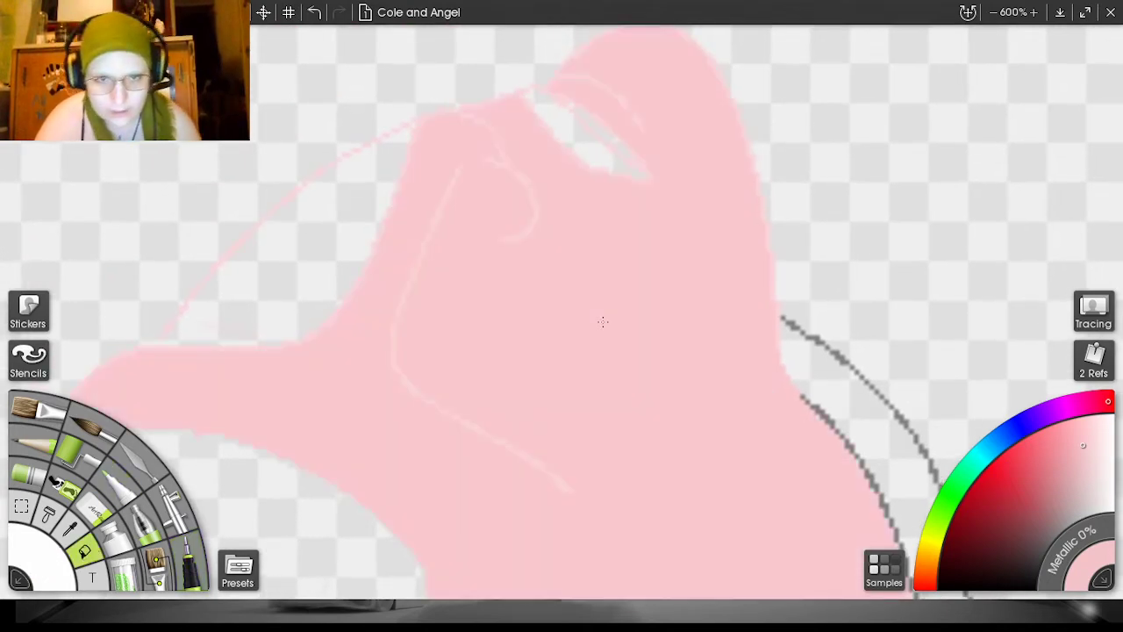
{"action": "left_click", "coordinate": [591, 146]}
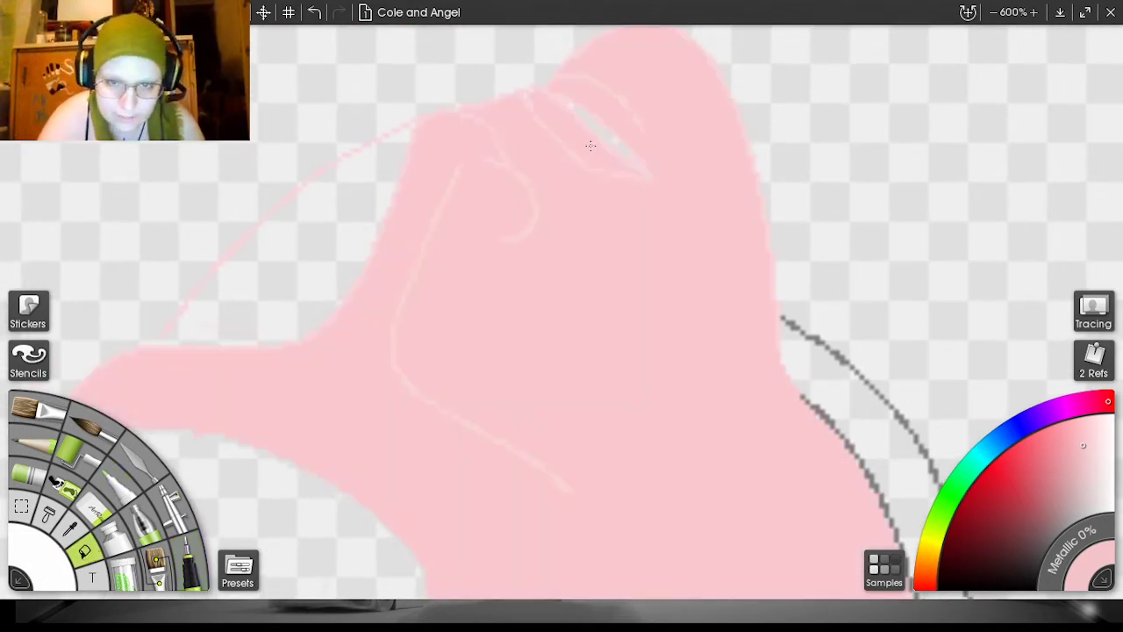
{"action": "left_click", "coordinate": [344, 218]}
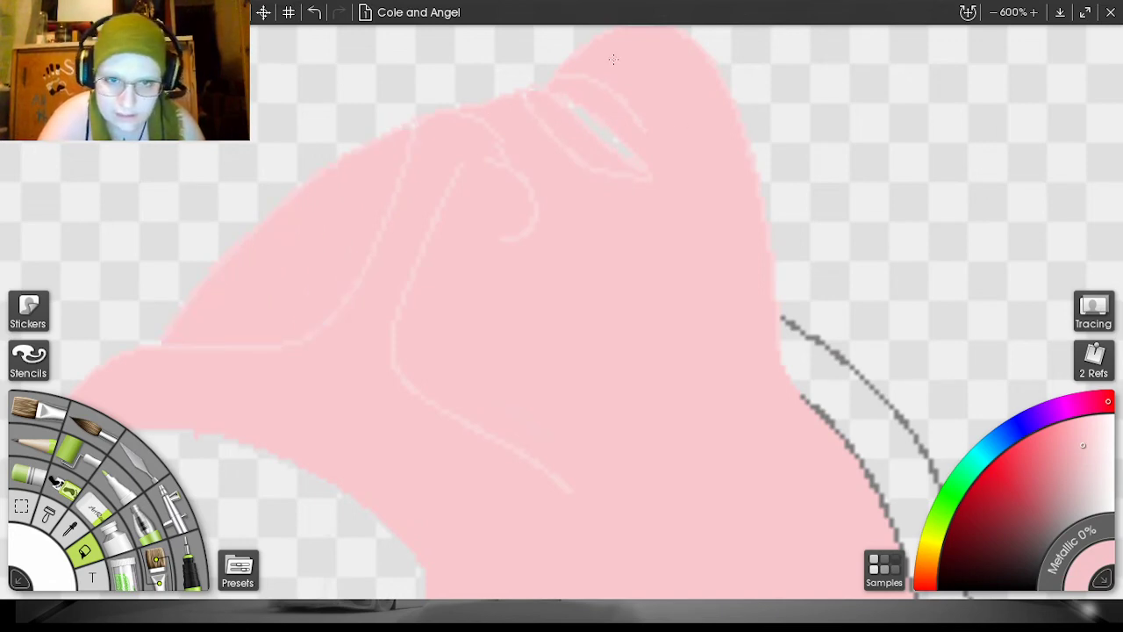
- Flood-fill the reclining figure's outstretched hand near the drawing's lower-right corner with the pale pink
{"action": "left_click", "coordinate": [194, 560]}
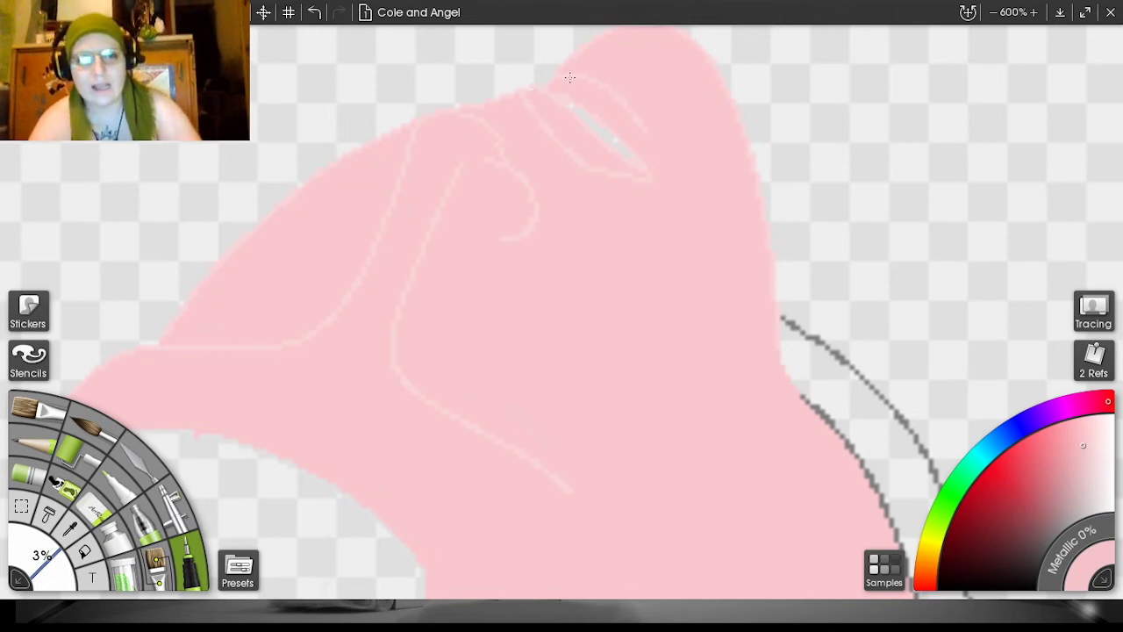
{"action": "scroll", "coordinate": [873, 143], "scroll_direction": "down", "scroll_amount": 3}
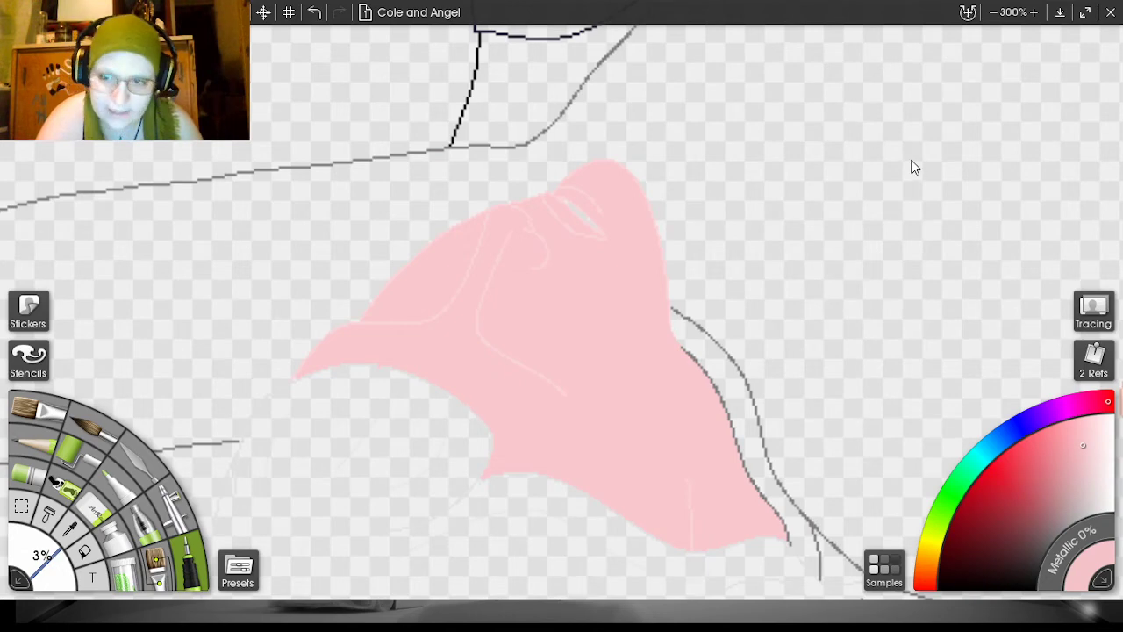
{"action": "left_click_drag", "start_coordinate": [910, 168], "coordinate": [880, 8]}
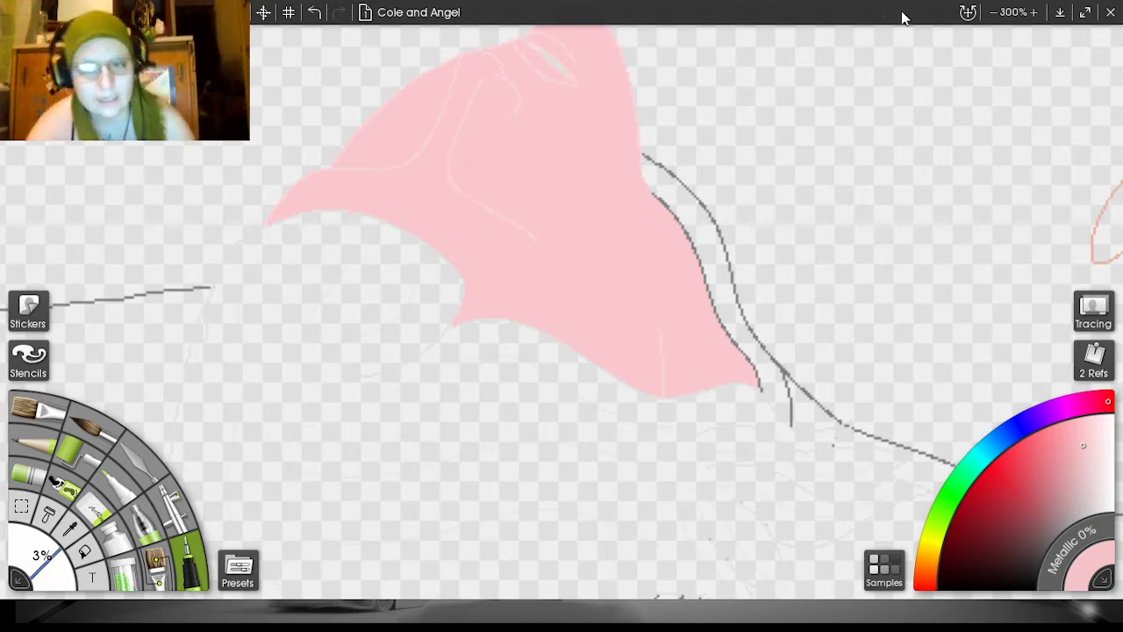
{"action": "left_click_drag", "start_coordinate": [909, 173], "coordinate": [180, 65]}
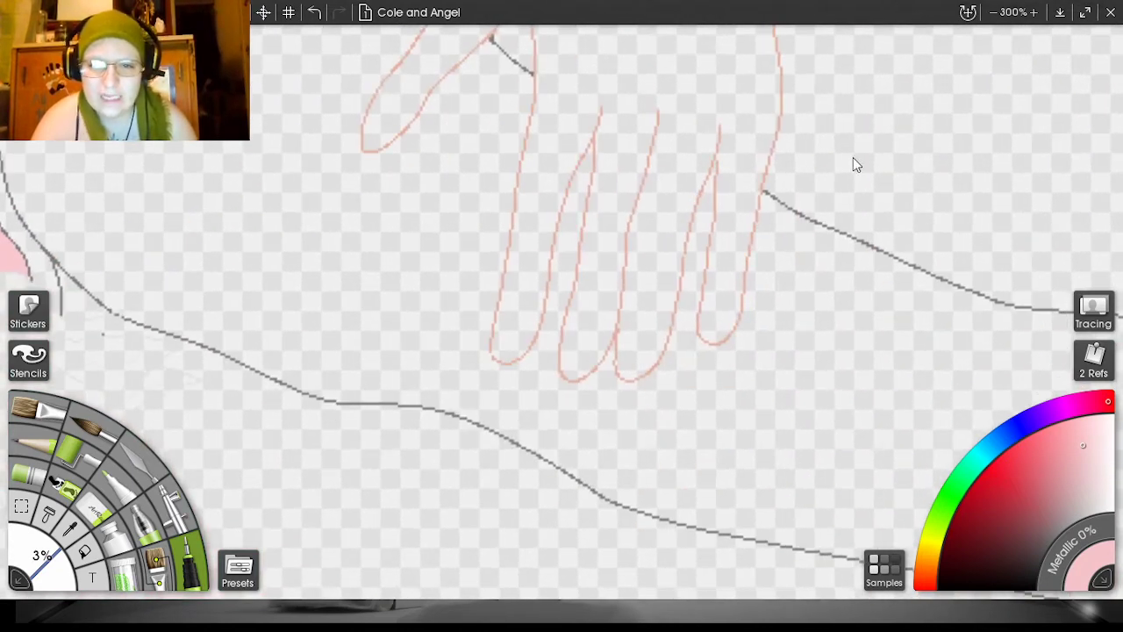
{"action": "mouse_move", "coordinate": [910, 180]}
{"action": "left_mouse_down"}
{"action": "mouse_move", "coordinate": [542, 168]}
{"action": "mouse_move", "coordinate": [132, 131]}
{"action": "left_mouse_up"}
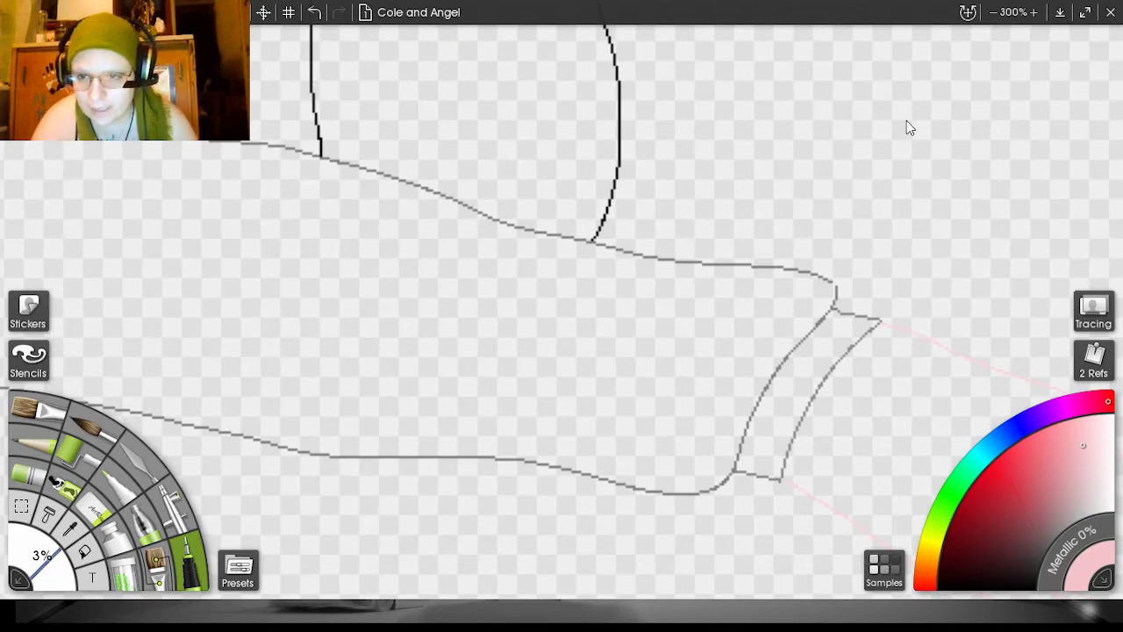
{"action": "left_click_drag", "start_coordinate": [847, 148], "coordinate": [391, 16]}
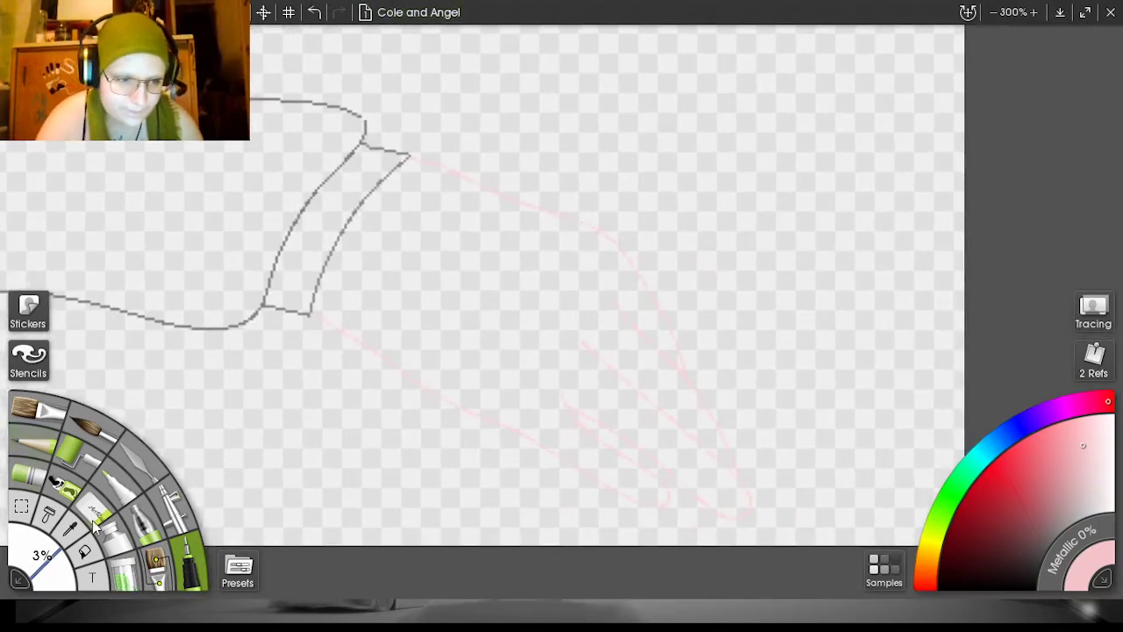
{"action": "left_click", "coordinate": [87, 553]}
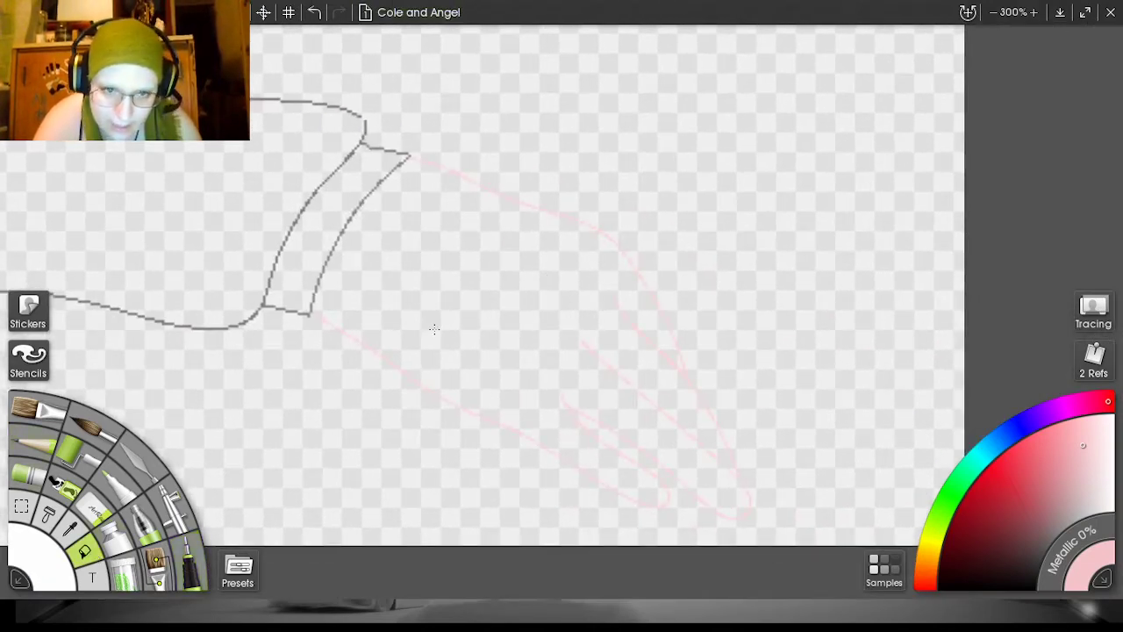
{"action": "left_click", "coordinate": [433, 329]}
{"action": "left_click", "coordinate": [184, 562]}
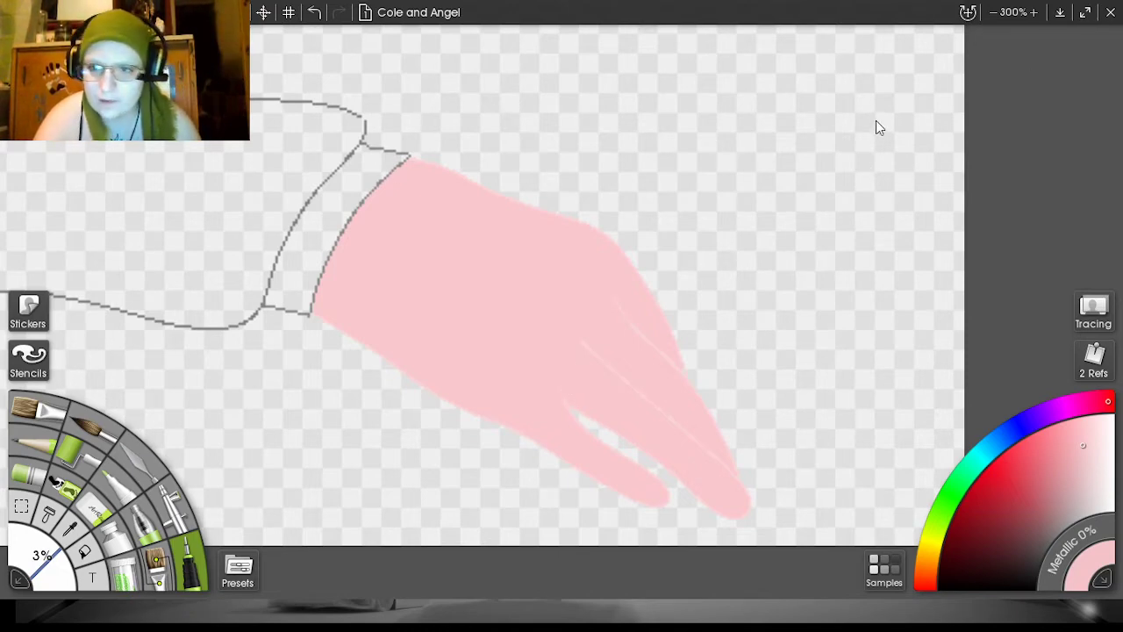
- Flood-fill the reclining figure's other outstretched hand, on the left side of the drawing, with the same pale pink
{"action": "scroll", "coordinate": [877, 120], "scroll_direction": "down", "scroll_amount": 10}
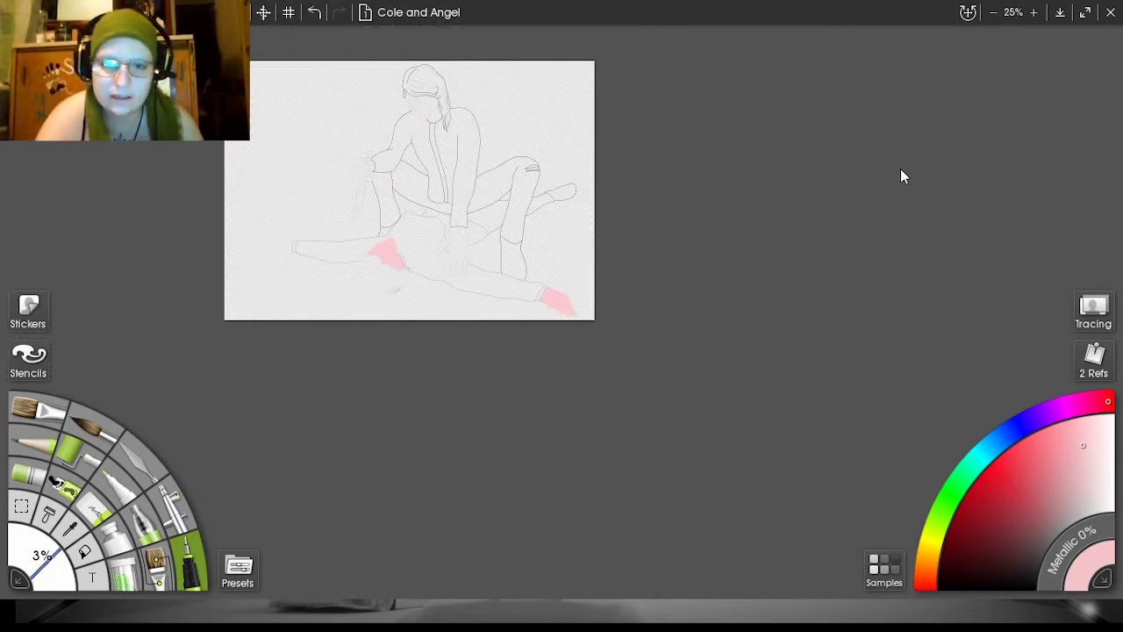
{"action": "left_click_drag", "start_coordinate": [900, 178], "coordinate": [1120, 203]}
{"action": "scroll", "coordinate": [955, 133], "scroll_direction": "up", "scroll_amount": 12}
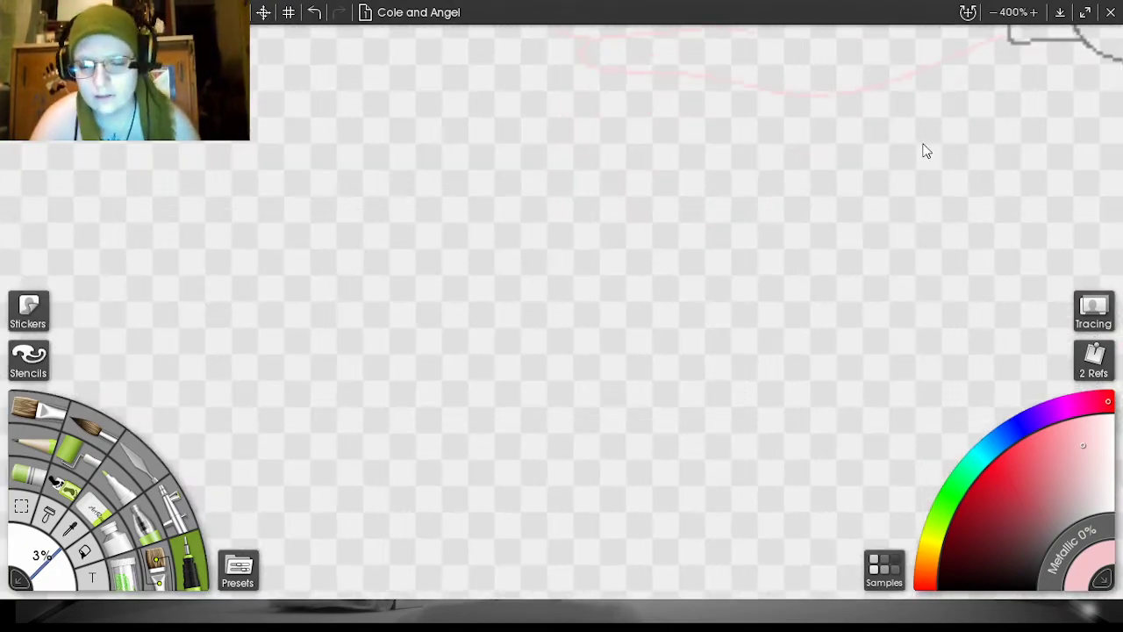
{"action": "mouse_move", "coordinate": [926, 160]}
{"action": "left_mouse_down"}
{"action": "mouse_move", "coordinate": [745, 369]}
{"action": "mouse_move", "coordinate": [605, 474]}
{"action": "left_mouse_up"}
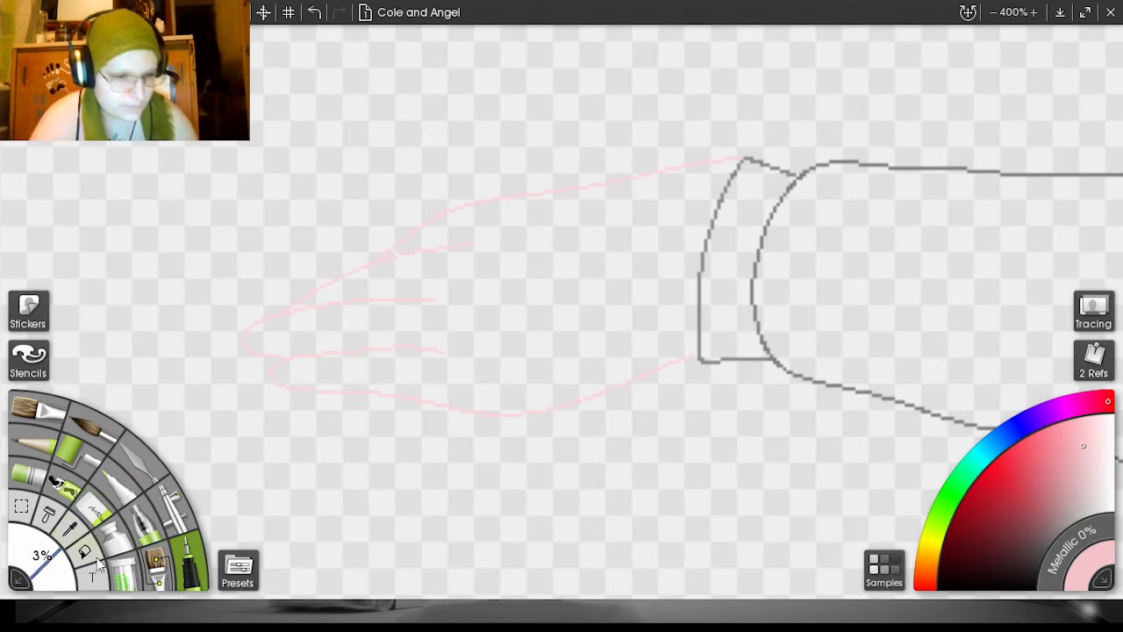
{"action": "left_click", "coordinate": [518, 292]}
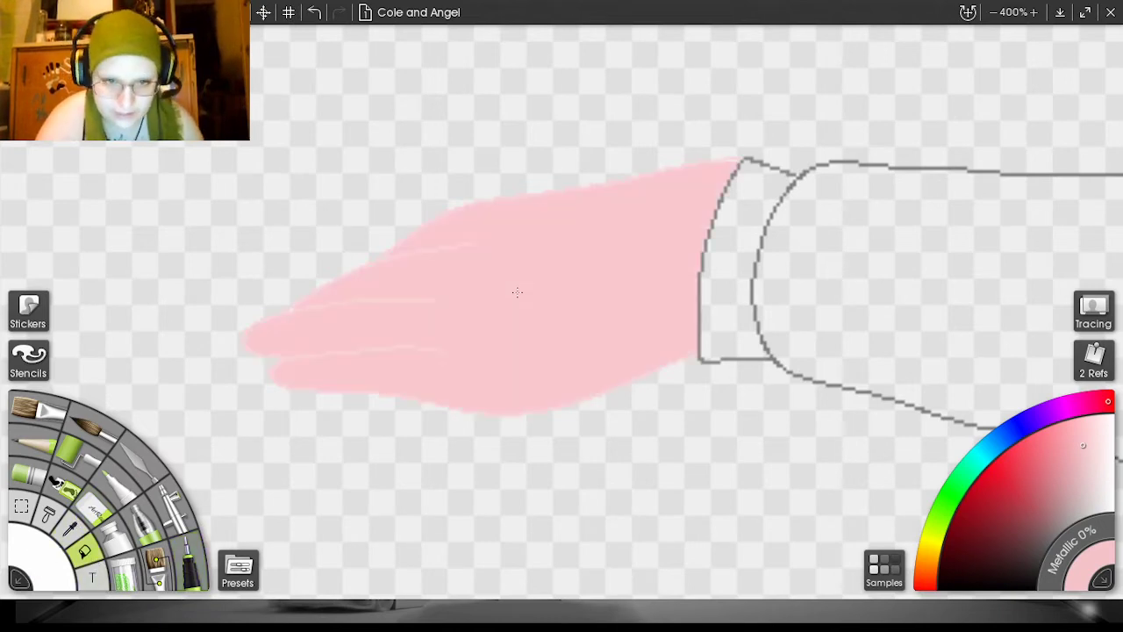
{"action": "left_click", "coordinate": [193, 561]}
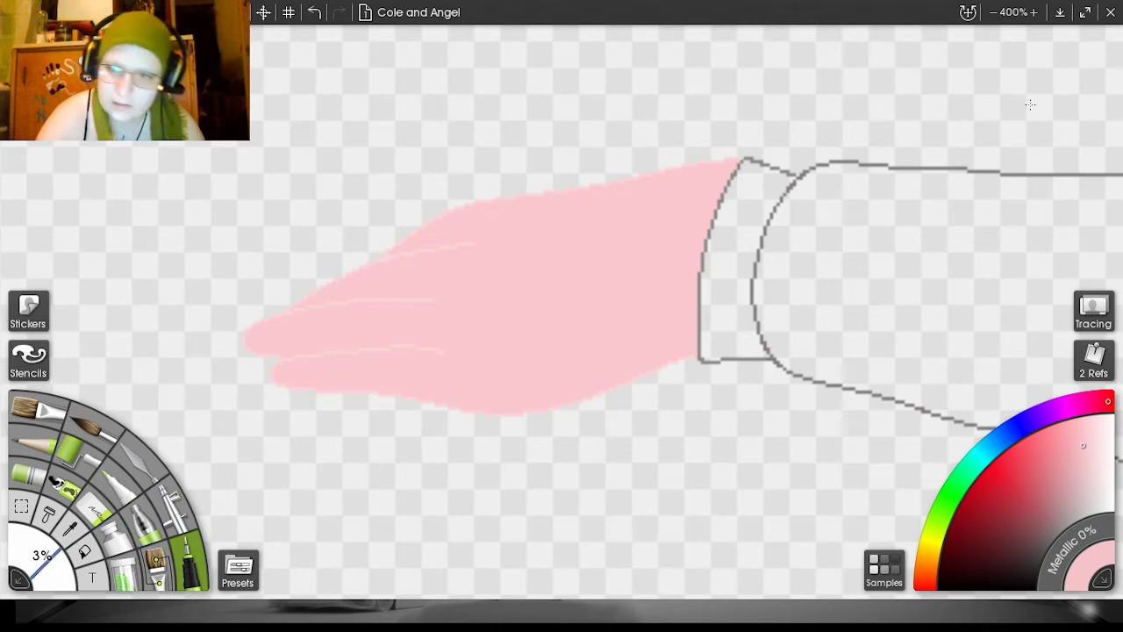
- Try flood-filling the reclining figure's hair with a pale grey sampled from its outline, and undo the fill
{"action": "scroll", "coordinate": [867, 134], "scroll_direction": "down", "scroll_amount": 1}
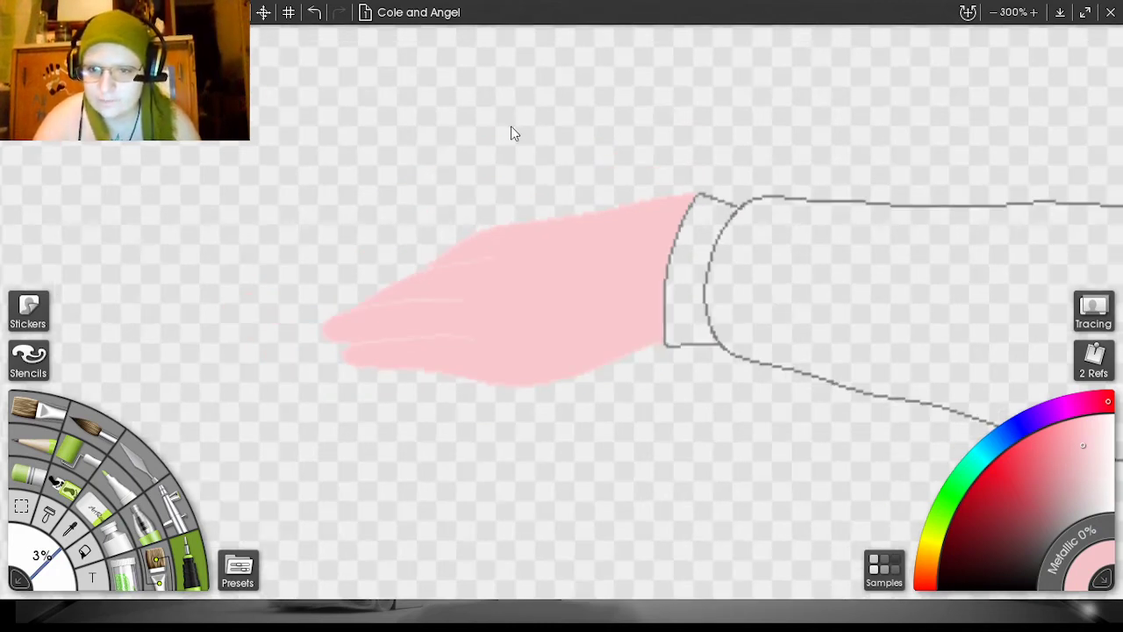
{"action": "left_click_drag", "start_coordinate": [915, 162], "coordinate": [344, 2]}
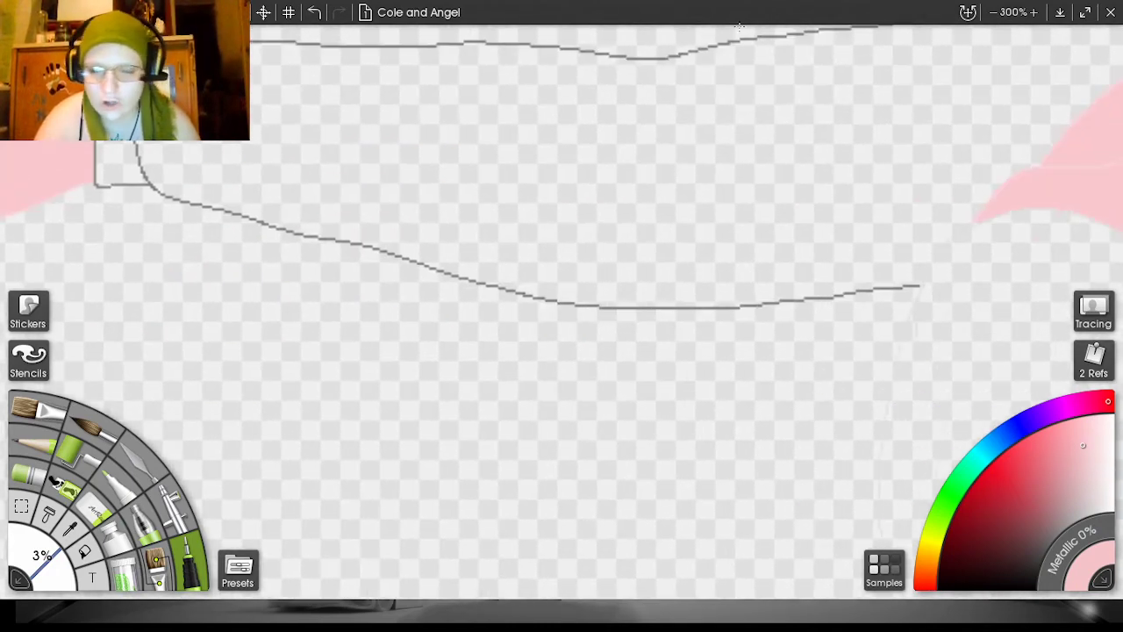
{"action": "left_click_drag", "start_coordinate": [913, 161], "coordinate": [270, 199]}
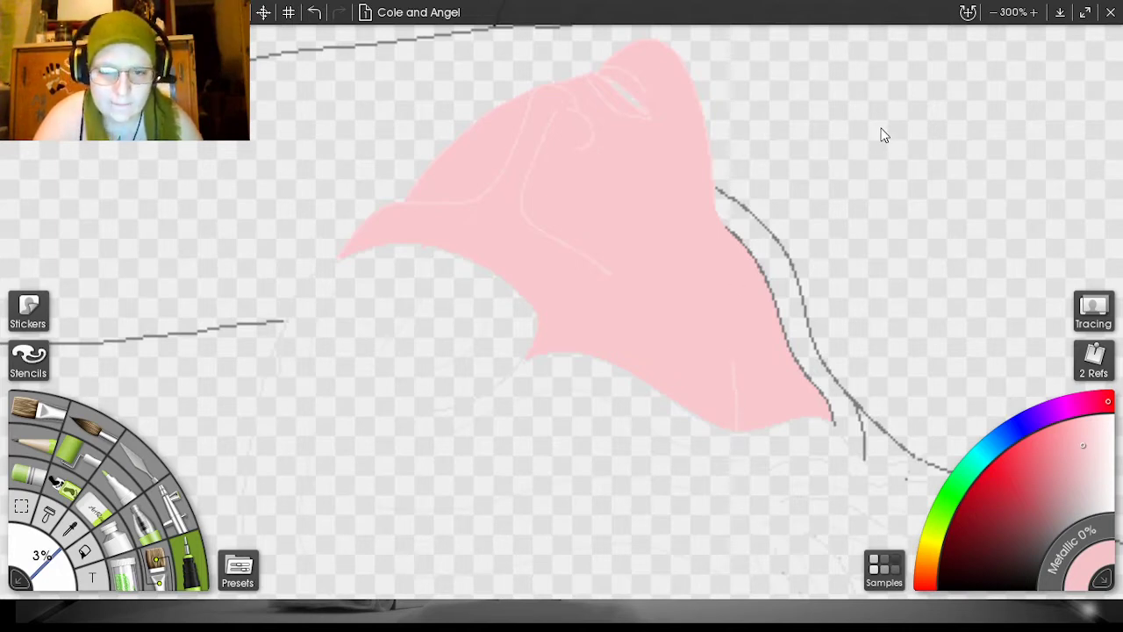
{"action": "scroll", "coordinate": [881, 135], "scroll_direction": "down", "scroll_amount": 2}
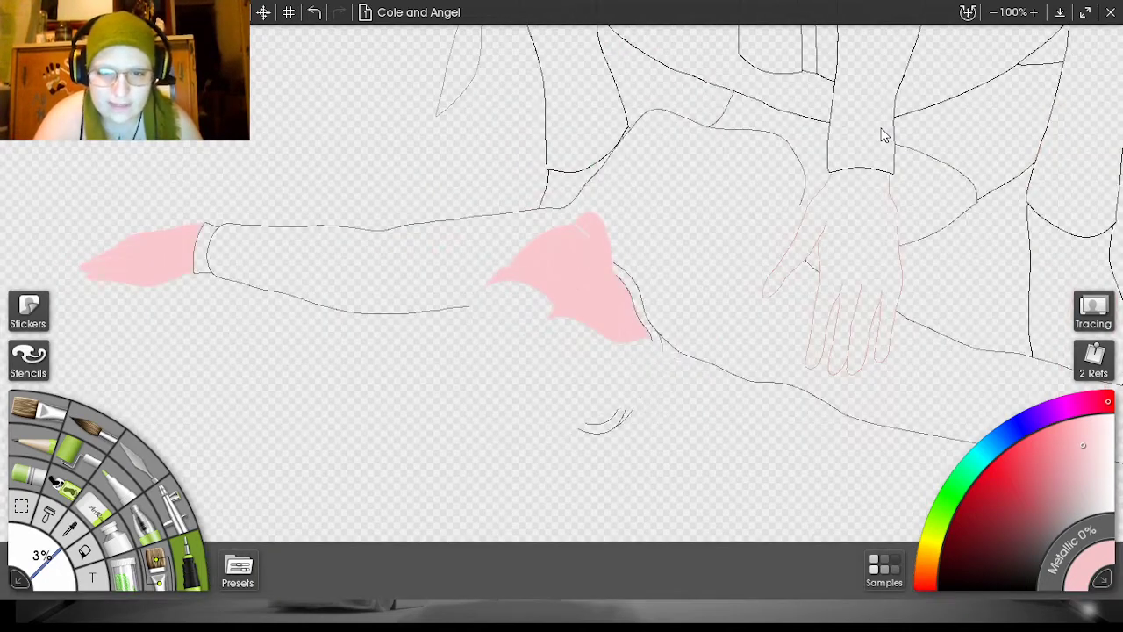
{"action": "key", "text": "ctrl+minus"}
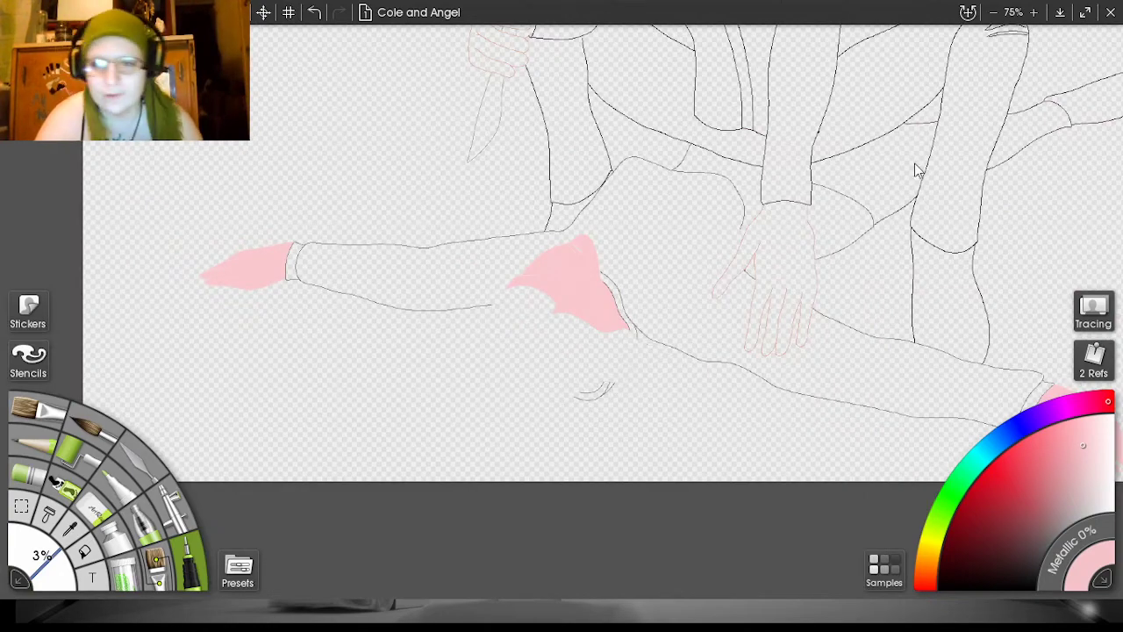
{"action": "left_click_drag", "start_coordinate": [918, 171], "coordinate": [1010, 153]}
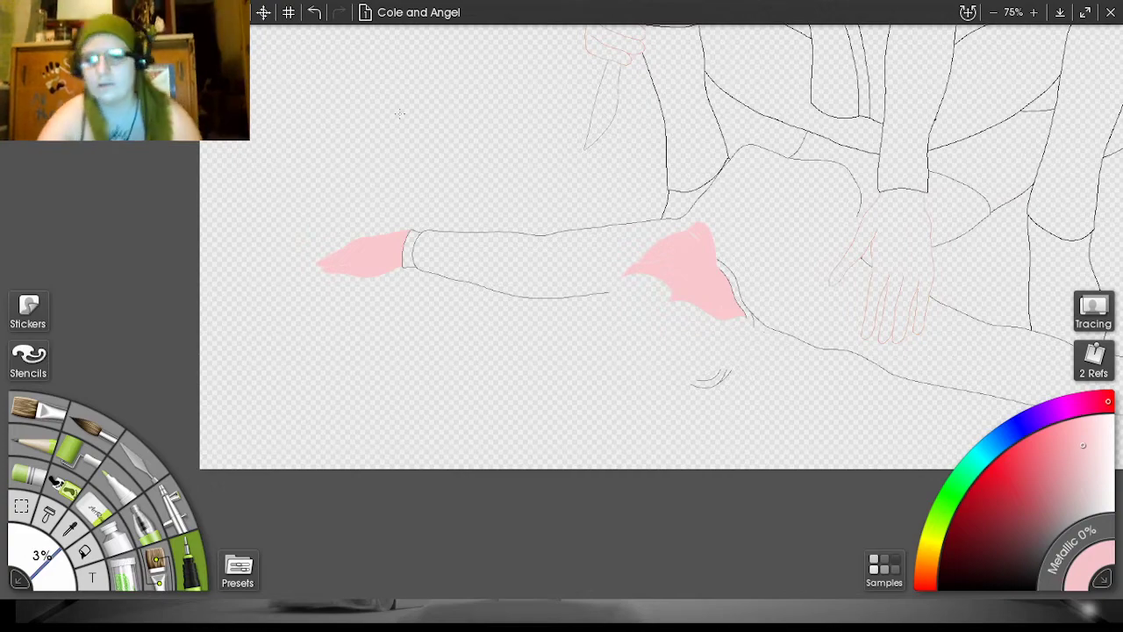
{"action": "scroll", "coordinate": [946, 139], "scroll_direction": "up", "scroll_amount": 5}
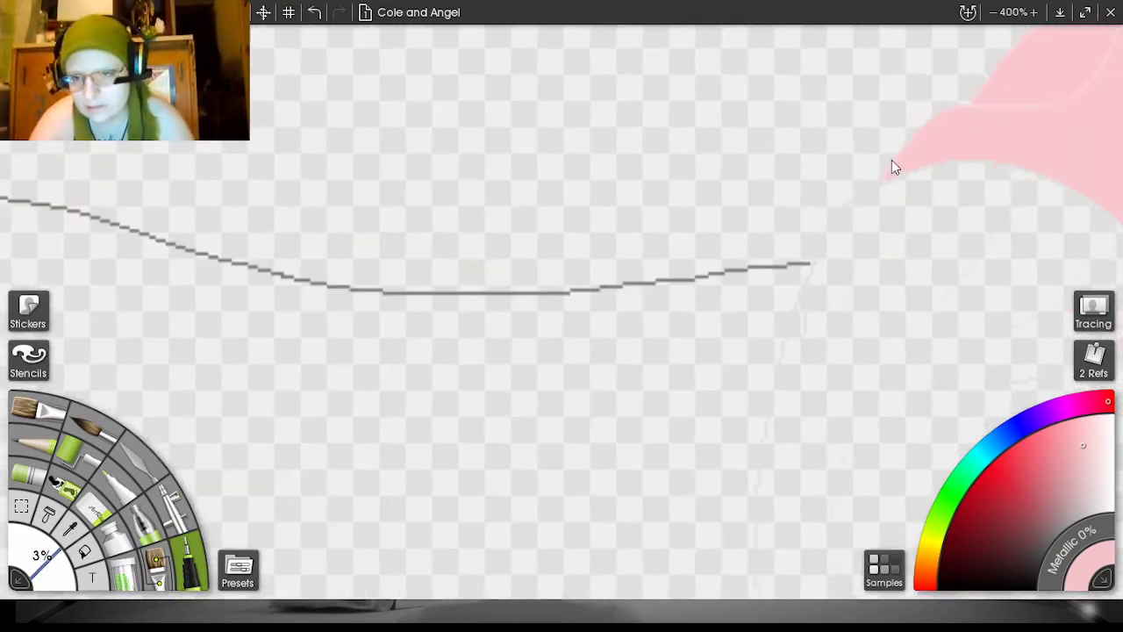
{"action": "left_click_drag", "start_coordinate": [890, 166], "coordinate": [513, 7]}
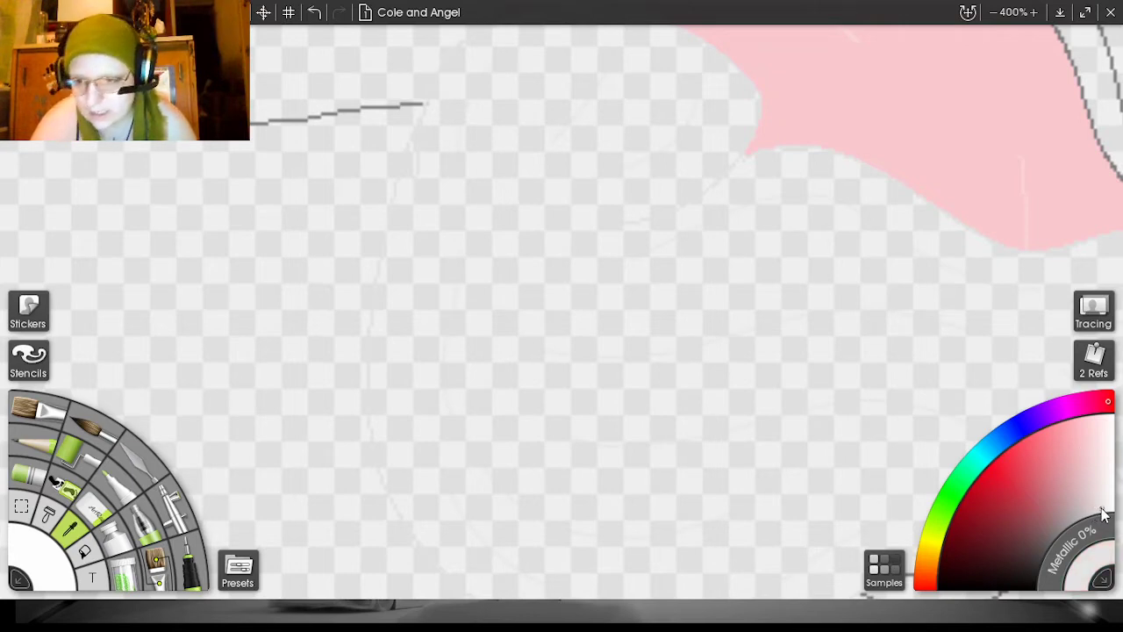
{"action": "left_click", "coordinate": [85, 552]}
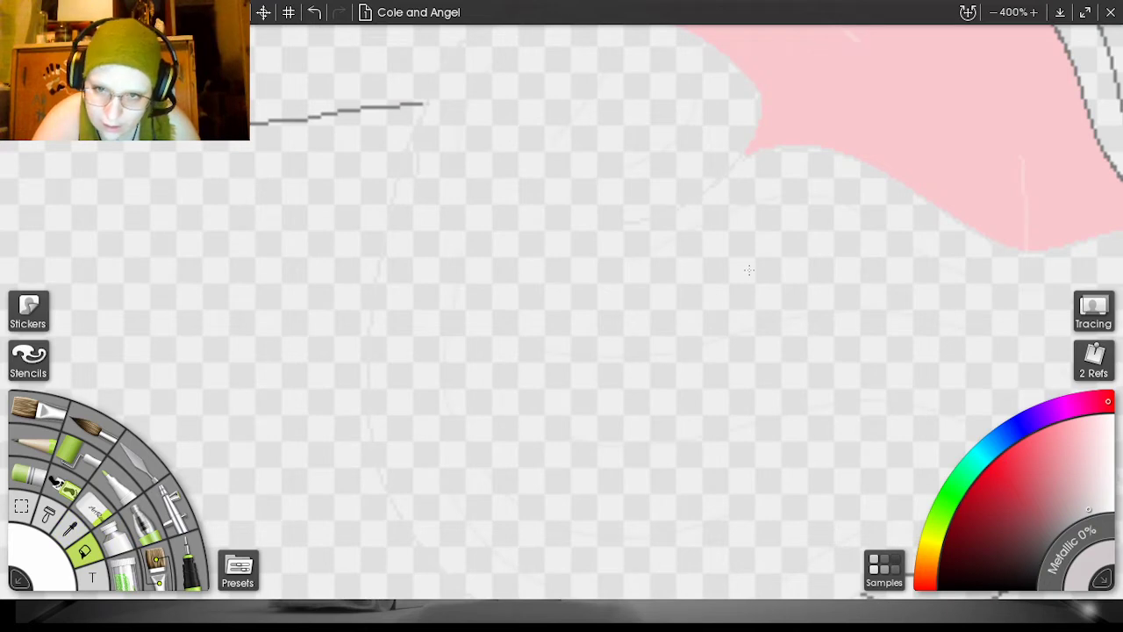
{"action": "left_click", "coordinate": [749, 269]}
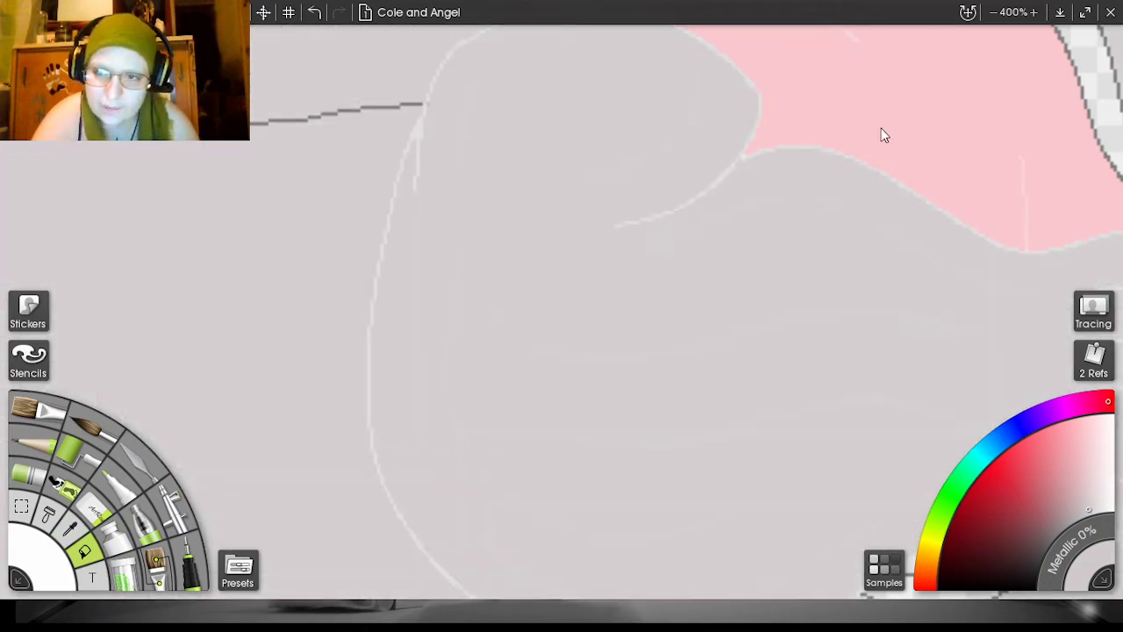
{"action": "scroll", "coordinate": [883, 135], "scroll_direction": "down", "scroll_amount": 3}
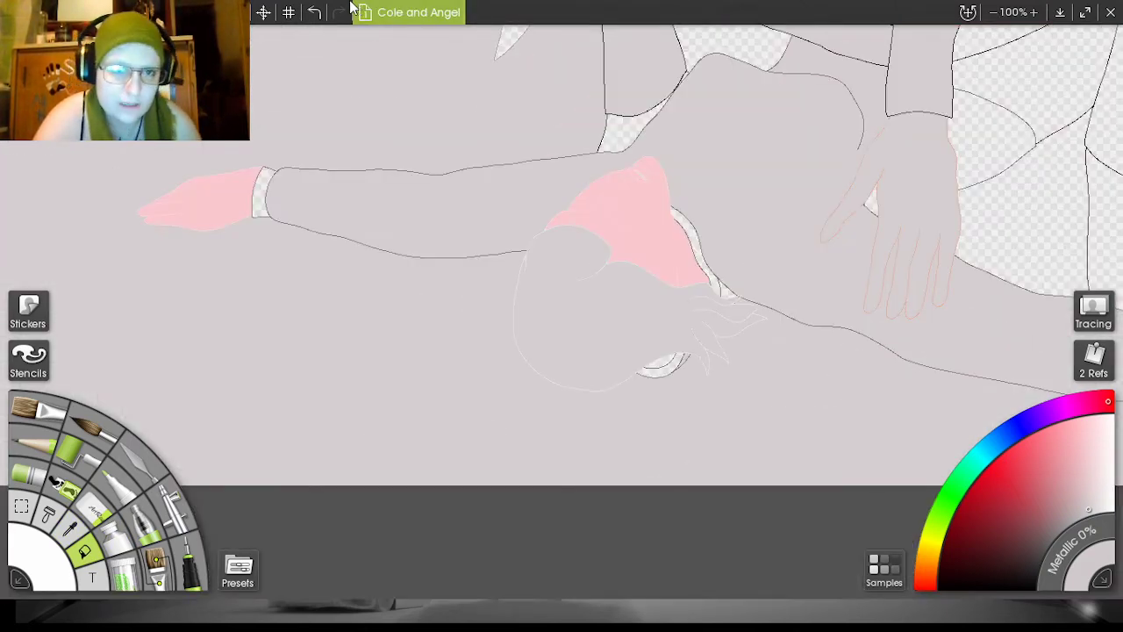
{"action": "left_click", "coordinate": [314, 12]}
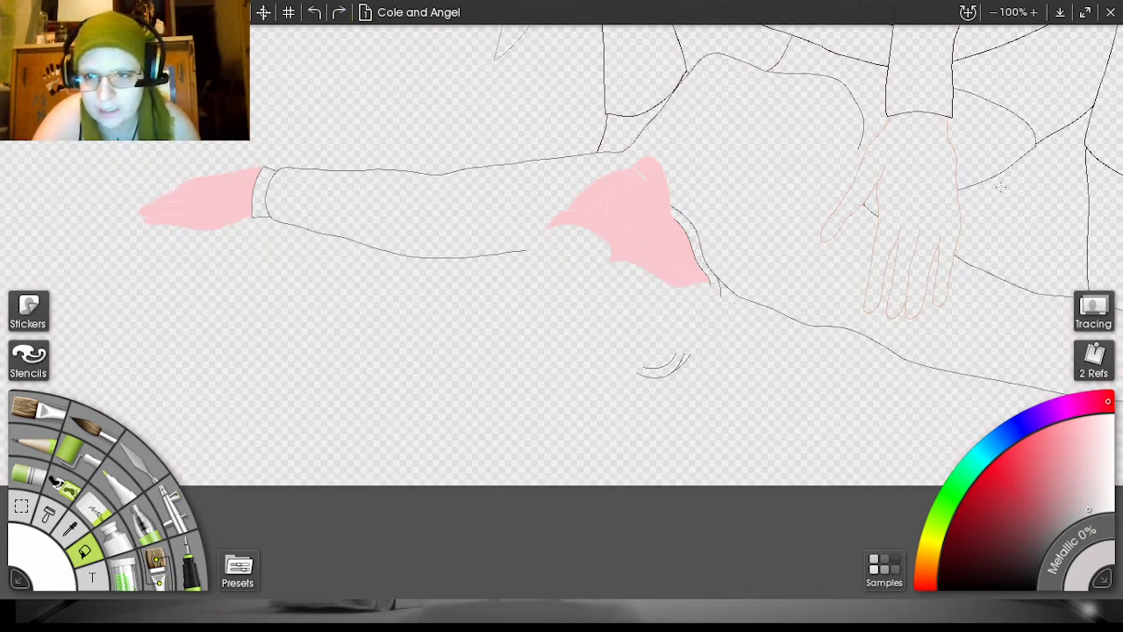
- Try a short pale grey pen stroke at 3% size to close the hair outline beside the dark curved lines, and undo it
{"action": "scroll", "coordinate": [952, 175], "scroll_direction": "up", "scroll_amount": 3}
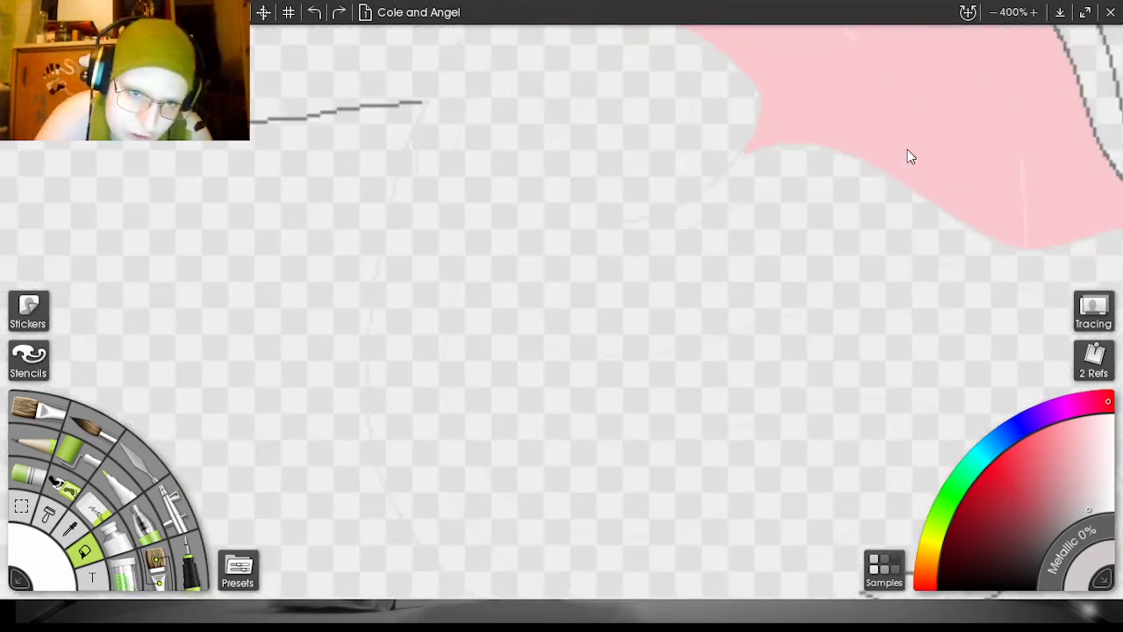
{"action": "left_click_drag", "start_coordinate": [907, 146], "coordinate": [847, 7]}
{"action": "left_click", "coordinate": [190, 554]}
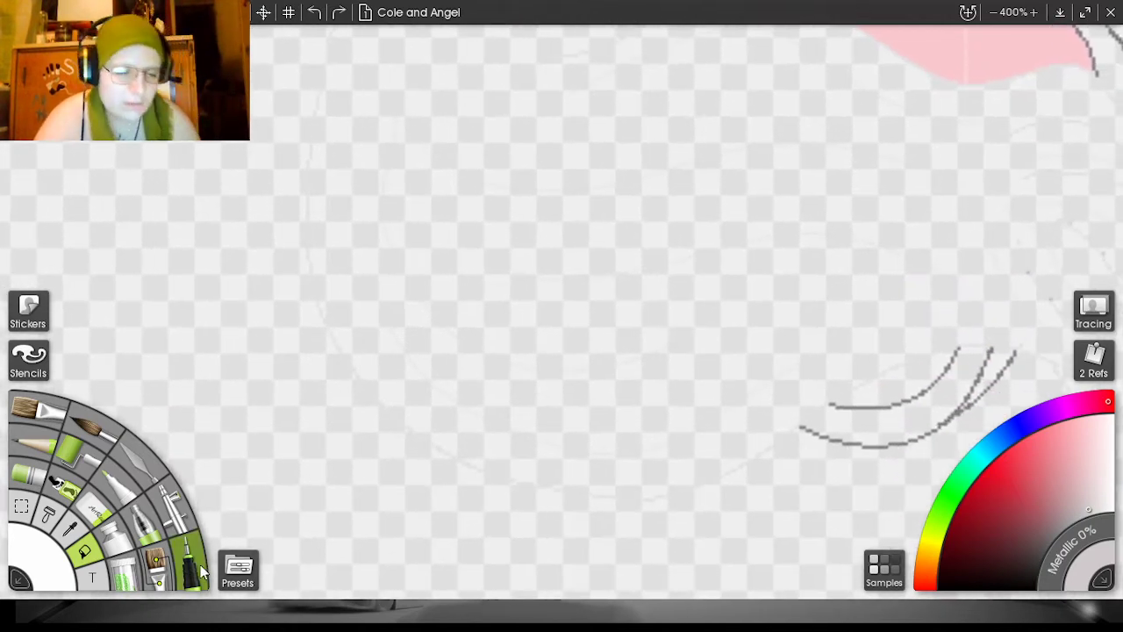
{"action": "left_click_drag", "start_coordinate": [909, 176], "coordinate": [810, 52]}
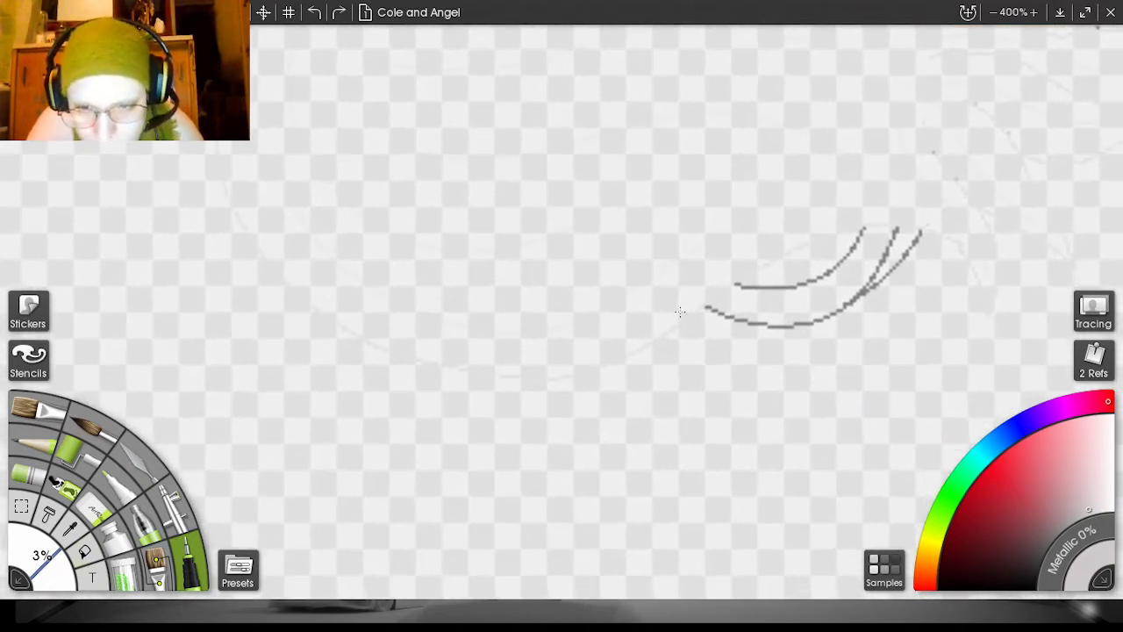
{"action": "mouse_move", "coordinate": [684, 307]}
{"action": "left_mouse_down"}
{"action": "mouse_move", "coordinate": [702, 292]}
{"action": "mouse_move", "coordinate": [694, 303]}
{"action": "left_mouse_up"}
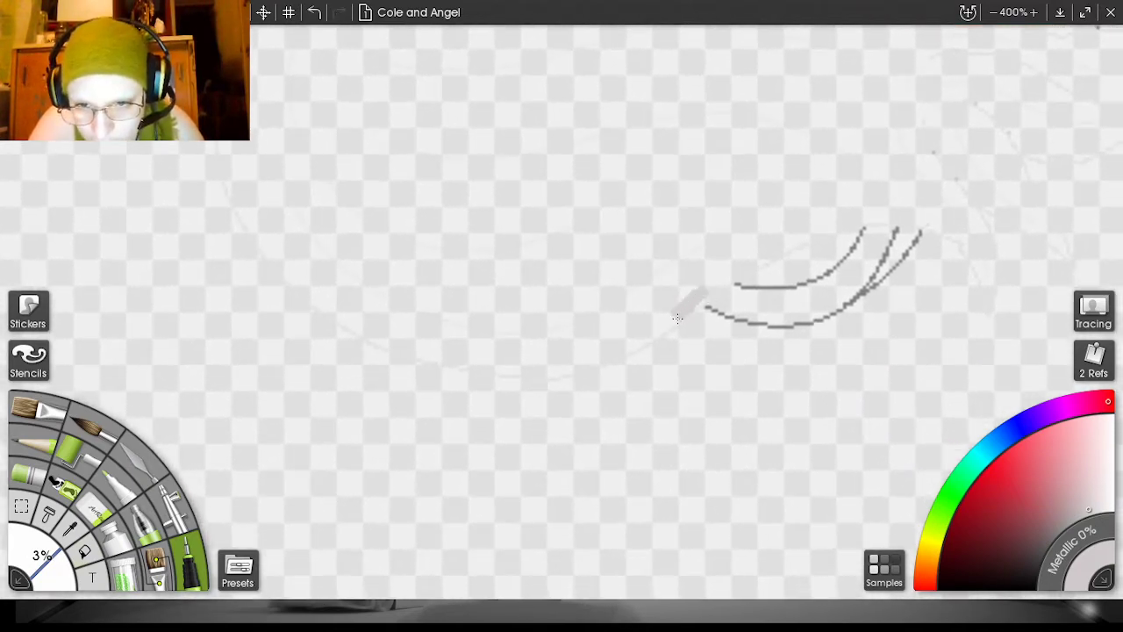
{"action": "left_click", "coordinate": [315, 11]}
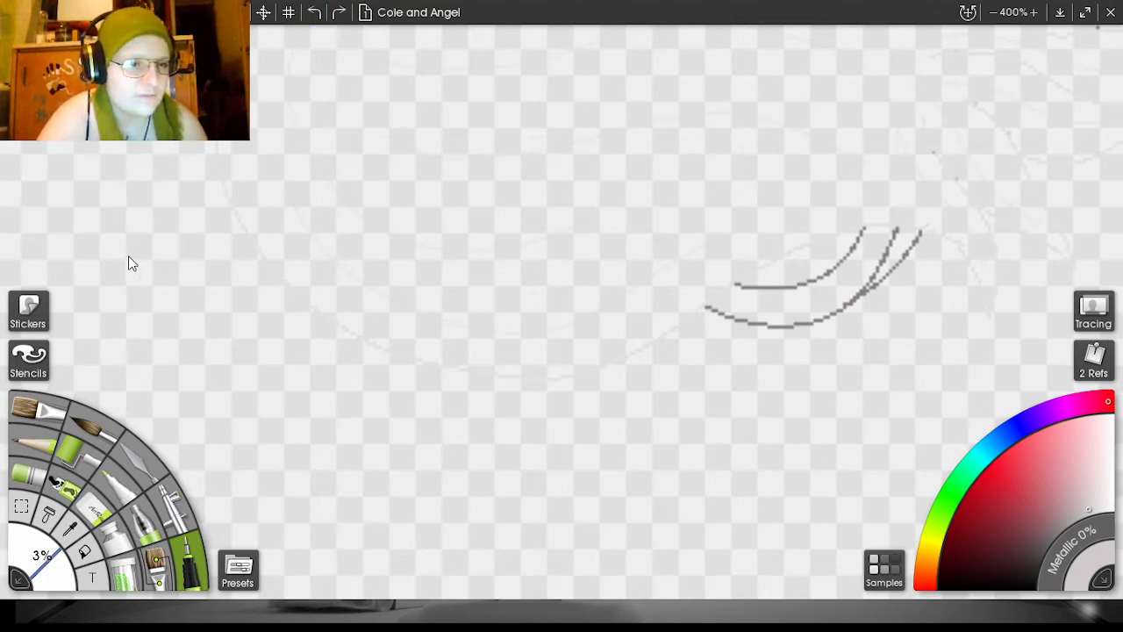
{"action": "left_click", "coordinate": [591, 416]}
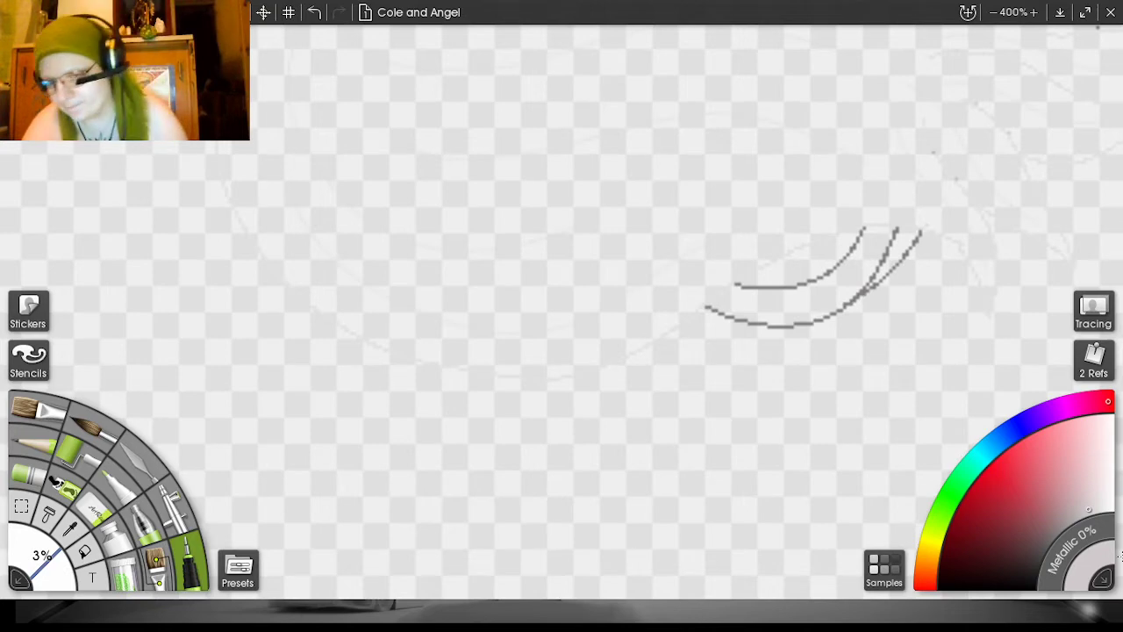
- Paint a wide dark red band behind the whole reclining figure, from one outstretched hand to the other, at 300% pen size
{"action": "left_click", "coordinate": [971, 509]}
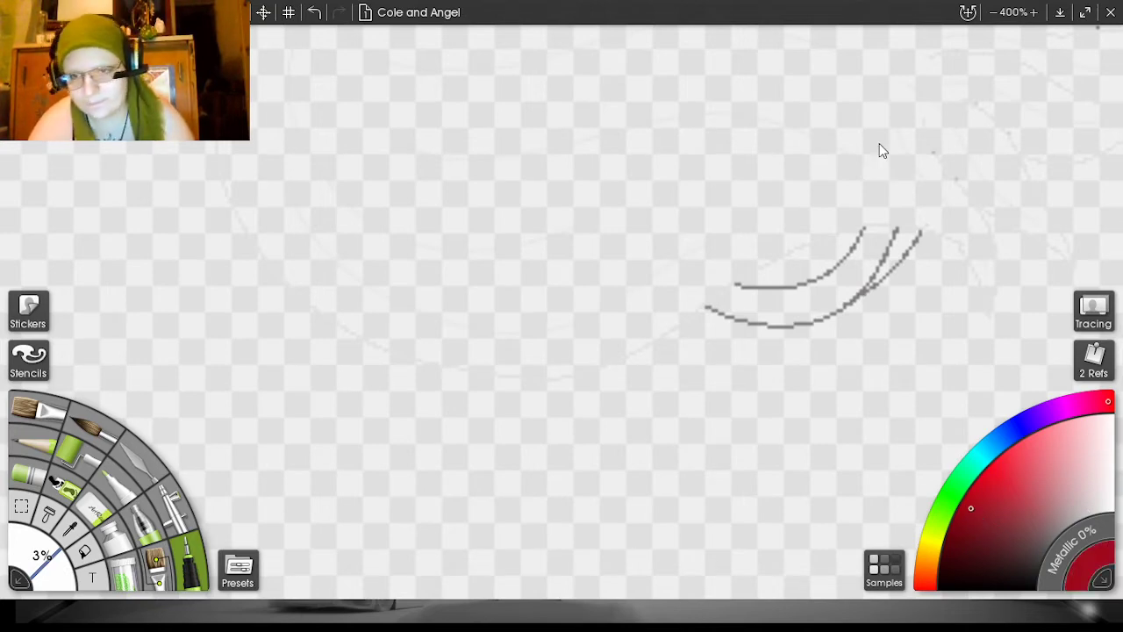
{"action": "scroll", "coordinate": [881, 143], "scroll_direction": "down", "scroll_amount": 5}
{"action": "key", "text": "ctrl+minus"}
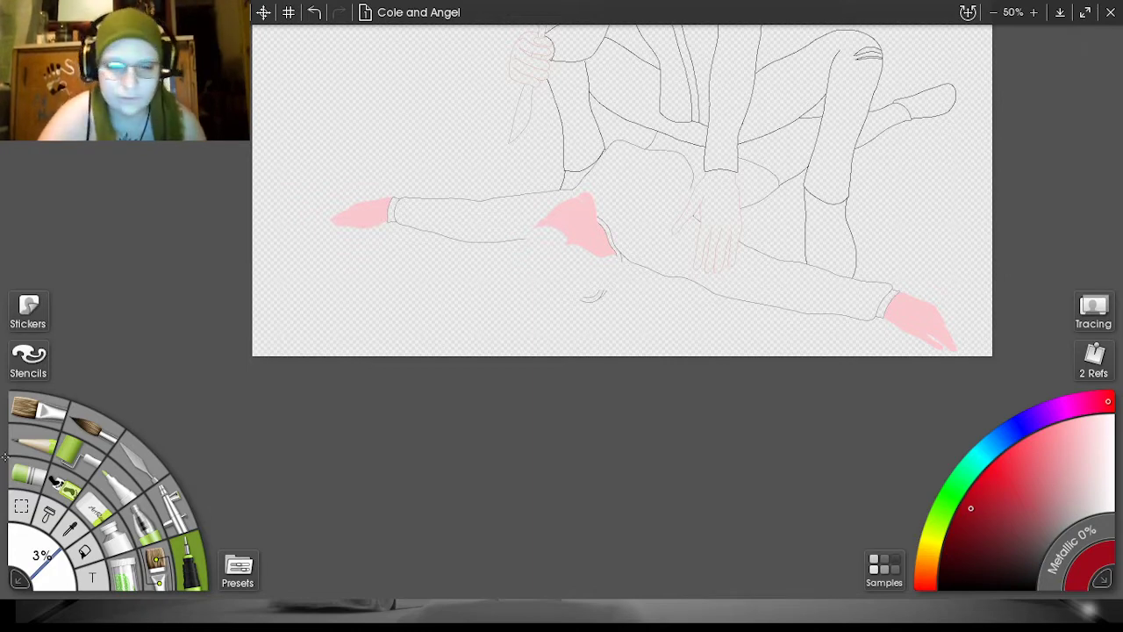
{"action": "left_click_drag", "start_coordinate": [42, 553], "coordinate": [18, 536]}
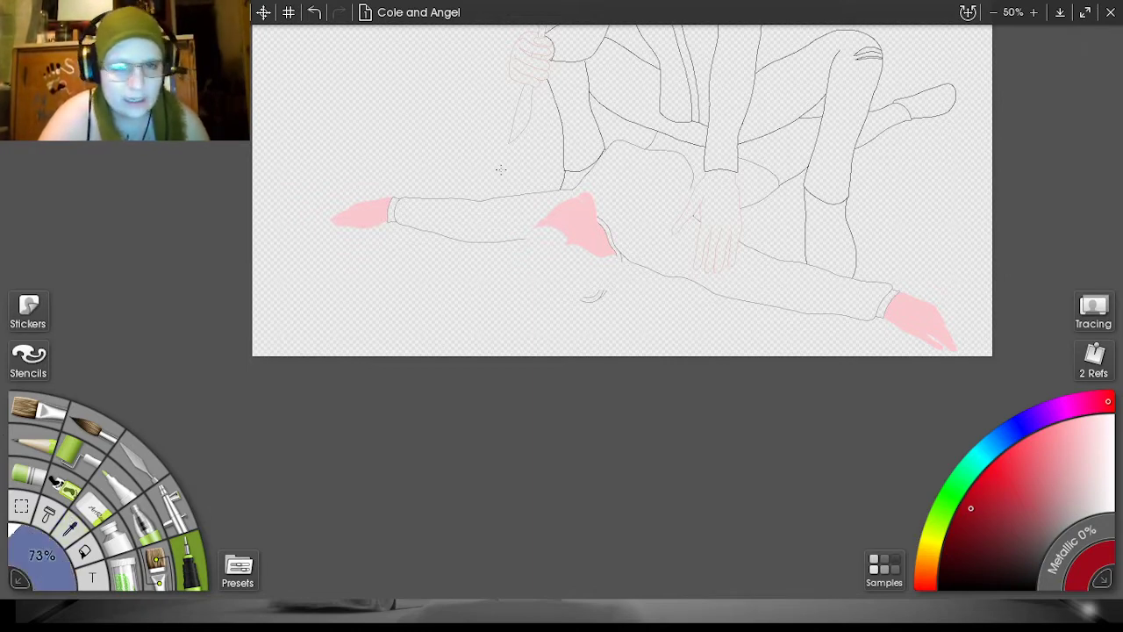
{"action": "left_click_drag", "start_coordinate": [63, 564], "coordinate": [46, 562]}
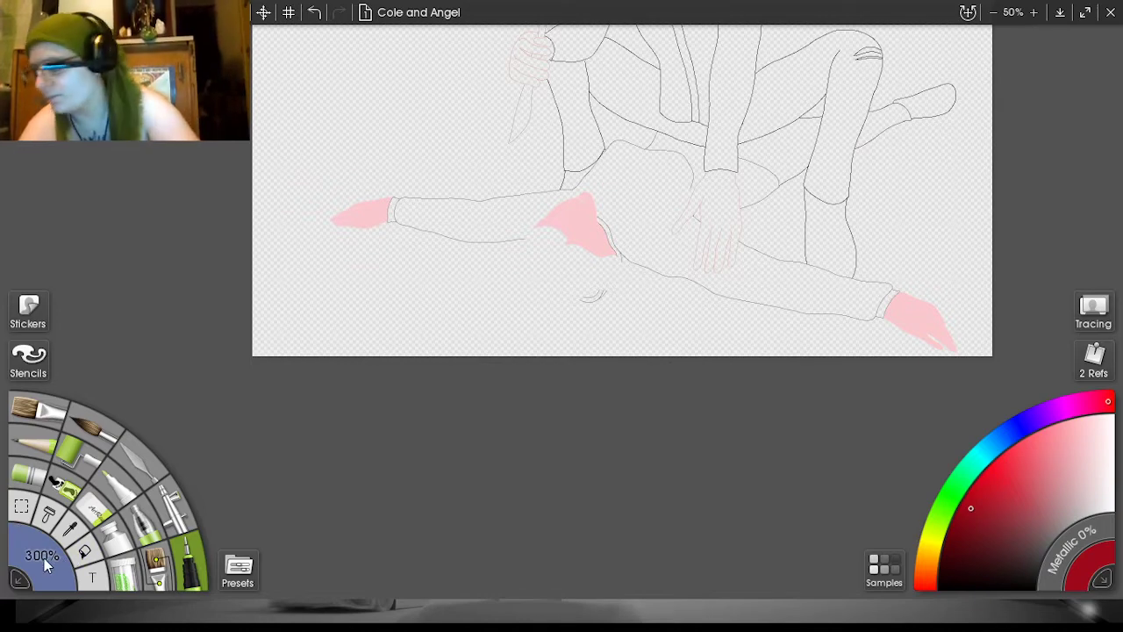
{"action": "mouse_move", "coordinate": [339, 225]}
{"action": "left_mouse_down"}
{"action": "mouse_move", "coordinate": [525, 225]}
{"action": "mouse_move", "coordinate": [635, 255]}
{"action": "mouse_move", "coordinate": [726, 249]}
{"action": "mouse_move", "coordinate": [823, 266]}
{"action": "mouse_move", "coordinate": [898, 280]}
{"action": "mouse_move", "coordinate": [918, 296]}
{"action": "mouse_move", "coordinate": [908, 265]}
{"action": "left_mouse_up"}
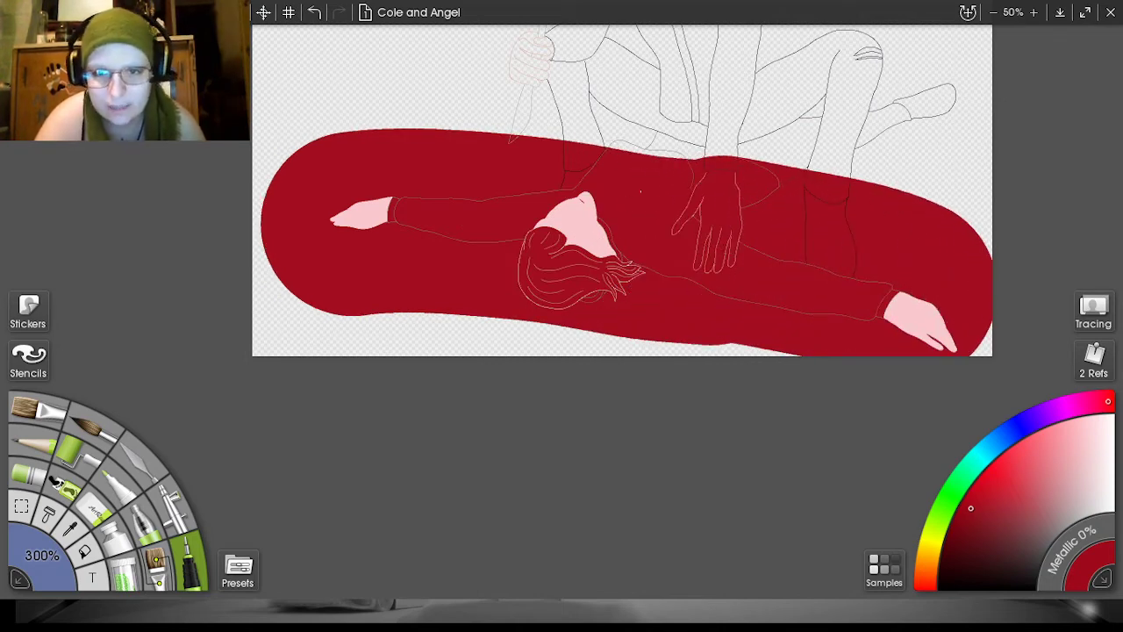
- Extend the dark red backing with broad strokes behind the kneeling figure, covering the legs, torso, head and knife hand
{"action": "left_click_drag", "start_coordinate": [944, 167], "coordinate": [842, 360]}
{"action": "mouse_move", "coordinate": [658, 380]}
{"action": "left_mouse_down"}
{"action": "mouse_move", "coordinate": [754, 303]}
{"action": "mouse_move", "coordinate": [834, 281]}
{"action": "mouse_move", "coordinate": [868, 290]}
{"action": "left_mouse_up"}
{"action": "left_click_drag", "start_coordinate": [635, 361], "coordinate": [771, 223]}
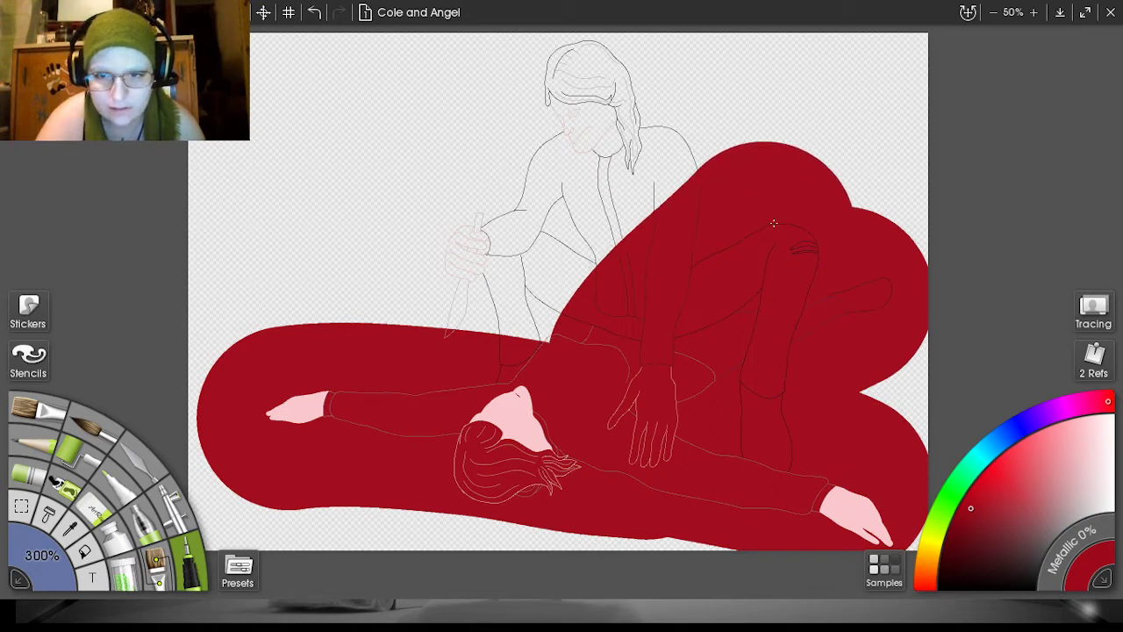
{"action": "left_click_drag", "start_coordinate": [637, 333], "coordinate": [602, 82]}
{"action": "mouse_move", "coordinate": [570, 171]}
{"action": "left_mouse_down"}
{"action": "mouse_move", "coordinate": [473, 132]}
{"action": "mouse_move", "coordinate": [421, 308]}
{"action": "left_mouse_up"}
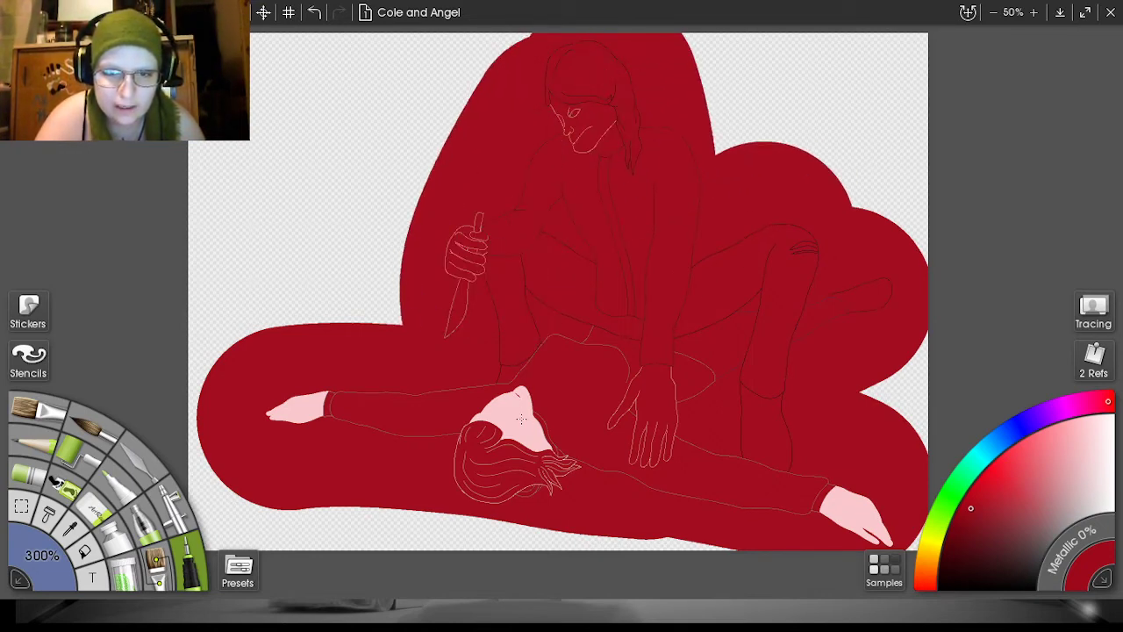
- Sample the near-white colour of the reclining figure's hair outline and set the pen to 3% size
{"action": "left_click_drag", "start_coordinate": [897, 171], "coordinate": [952, 31]}
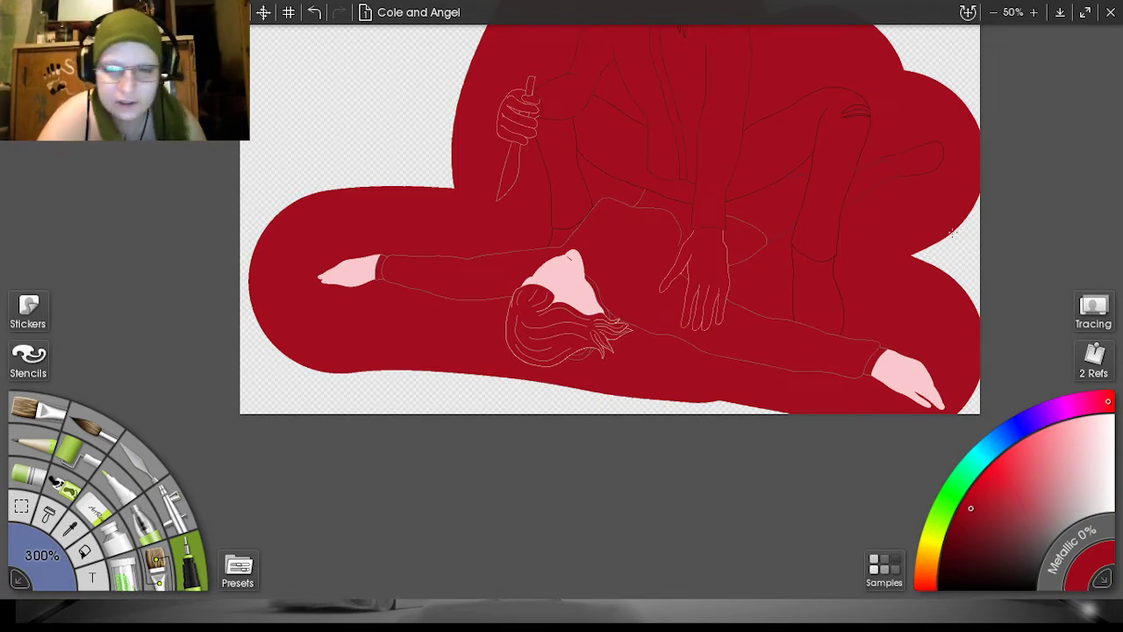
{"action": "key", "text": "plus"}
{"action": "key", "text": "ctrl+equal"}
{"action": "key", "text": "ctrl+equal"}
{"action": "key", "text": "ctrl+equal"}
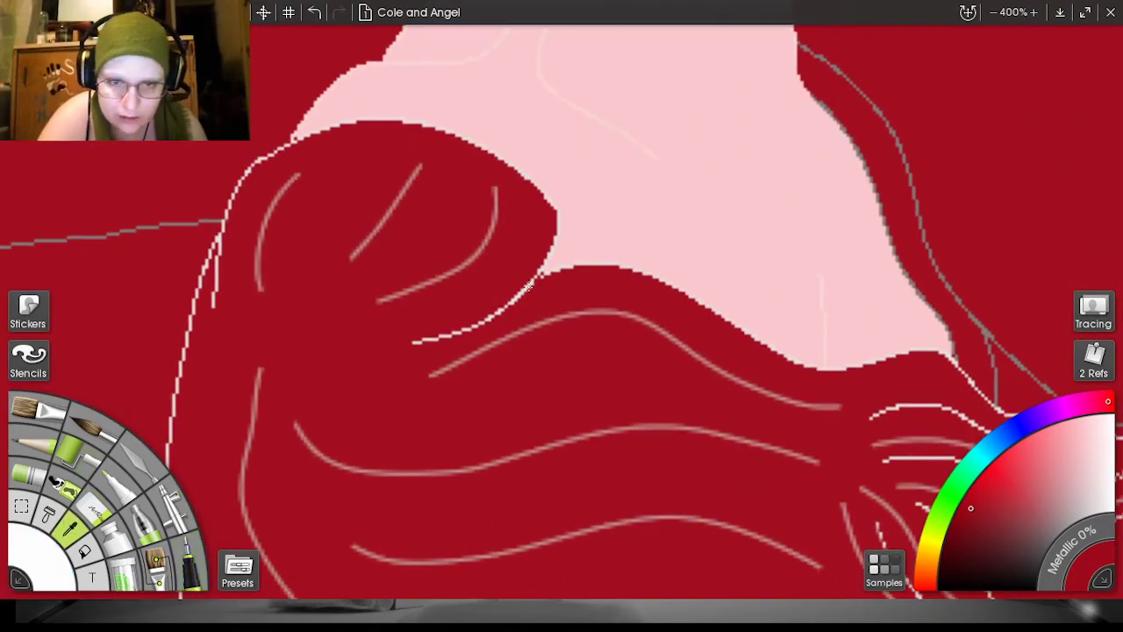
{"action": "left_click", "coordinate": [844, 352], "text": "alt"}
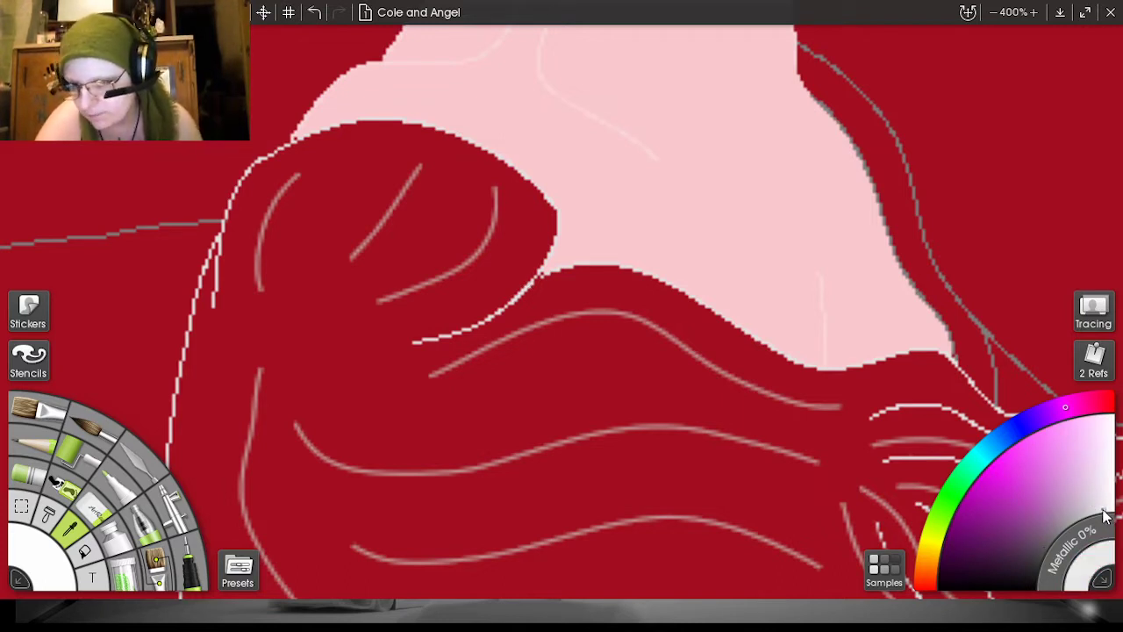
{"action": "left_click", "coordinate": [186, 561]}
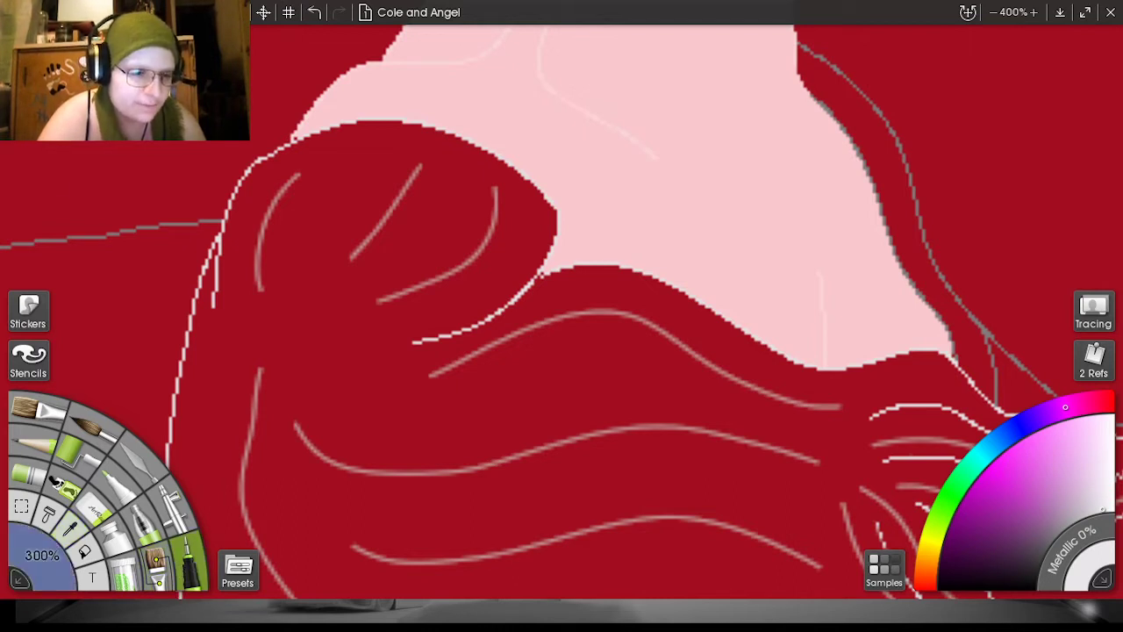
{"action": "left_click_drag", "start_coordinate": [36, 577], "coordinate": [47, 576]}
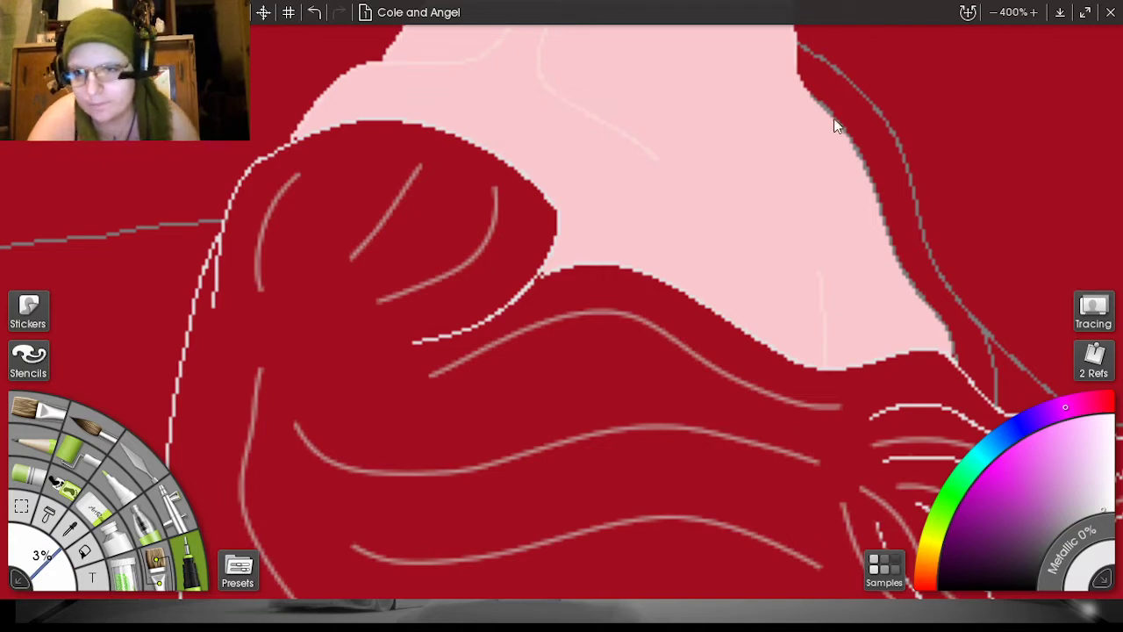
- Try near-white and slightly greyer pen strokes along the middle lock of the hair tips, and undo both strokes
{"action": "left_click_drag", "start_coordinate": [913, 146], "coordinate": [679, 12]}
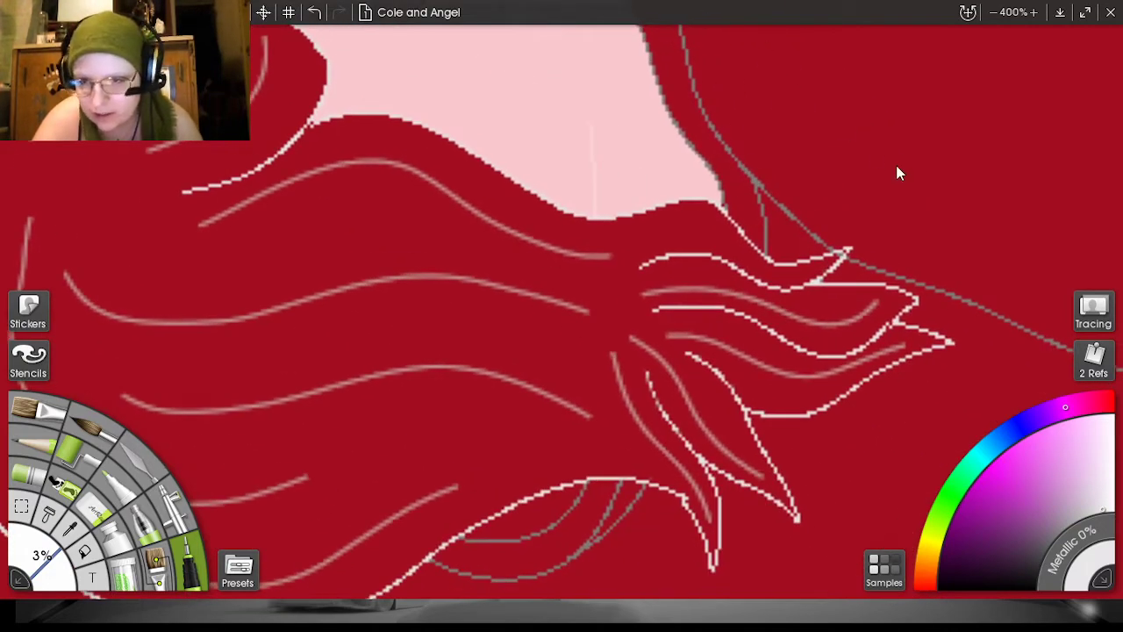
{"action": "mouse_move", "coordinate": [889, 322]}
{"action": "left_mouse_down"}
{"action": "mouse_move", "coordinate": [851, 356]}
{"action": "mouse_move", "coordinate": [816, 359]}
{"action": "mouse_move", "coordinate": [773, 331]}
{"action": "left_mouse_up"}
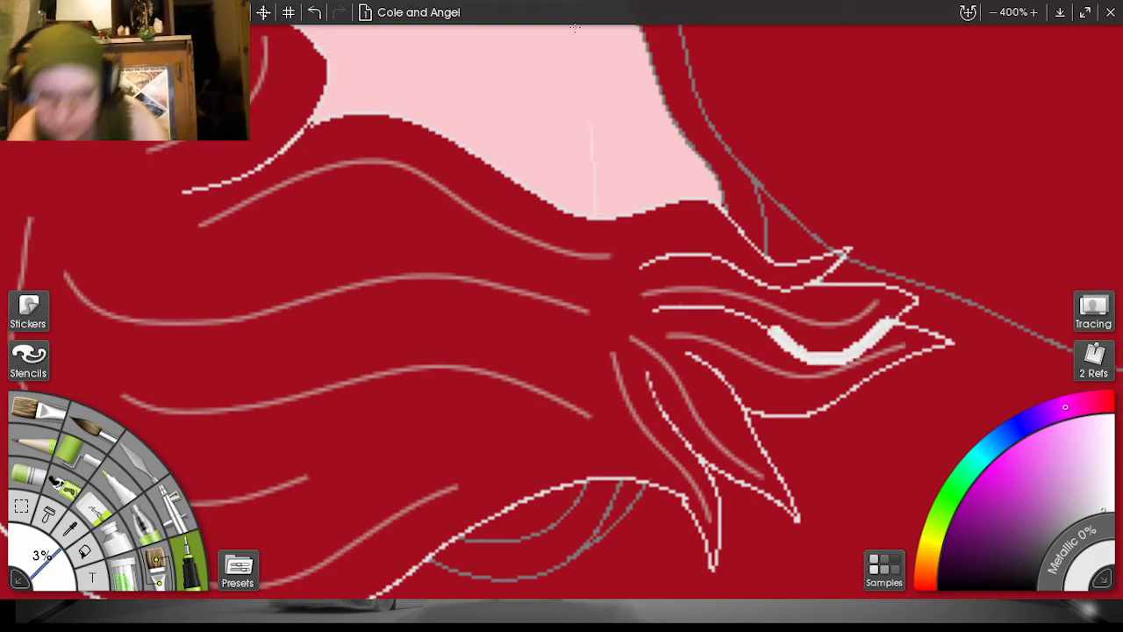
{"action": "left_click", "coordinate": [314, 12]}
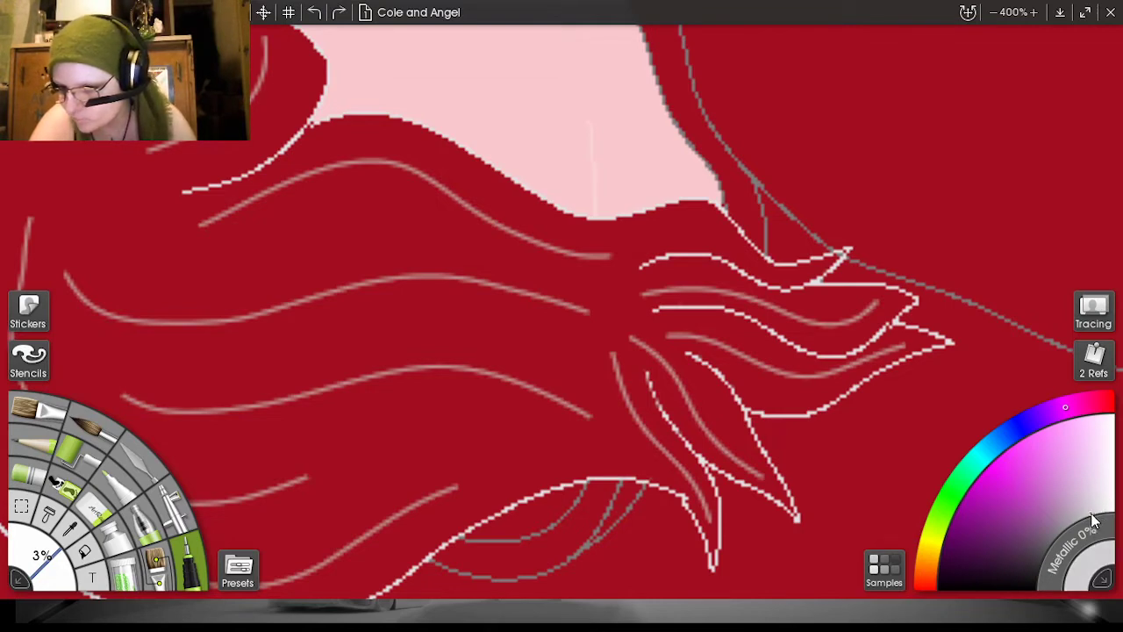
{"action": "mouse_move", "coordinate": [648, 312]}
{"action": "left_mouse_down"}
{"action": "mouse_move", "coordinate": [745, 317]}
{"action": "mouse_move", "coordinate": [820, 355]}
{"action": "mouse_move", "coordinate": [864, 350]}
{"action": "mouse_move", "coordinate": [895, 319]}
{"action": "left_mouse_up"}
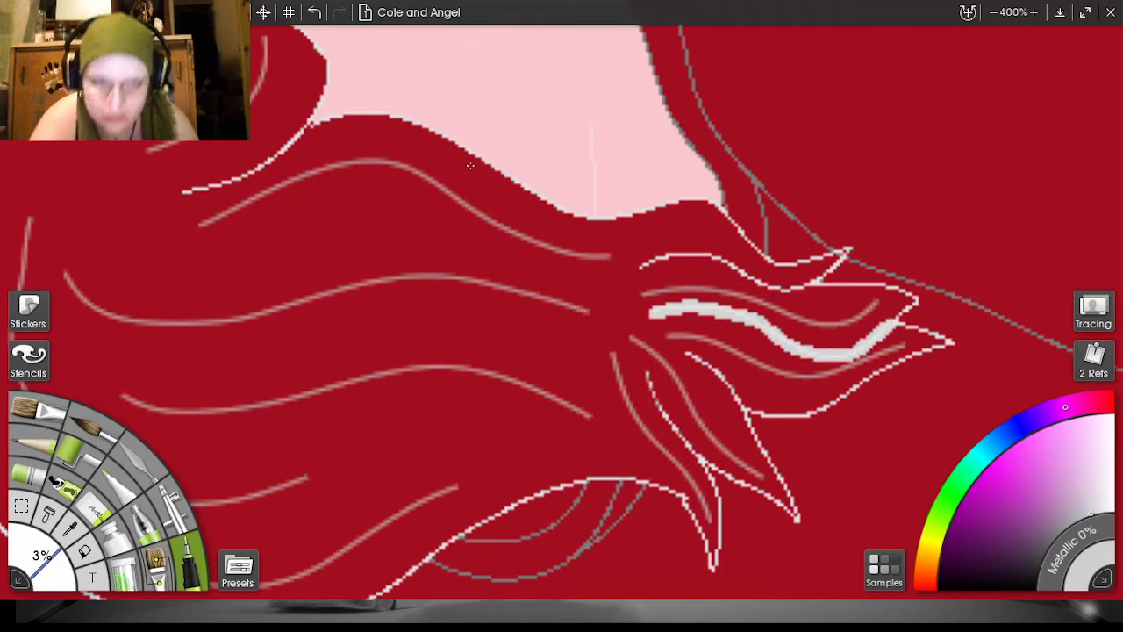
{"action": "left_click", "coordinate": [315, 12]}
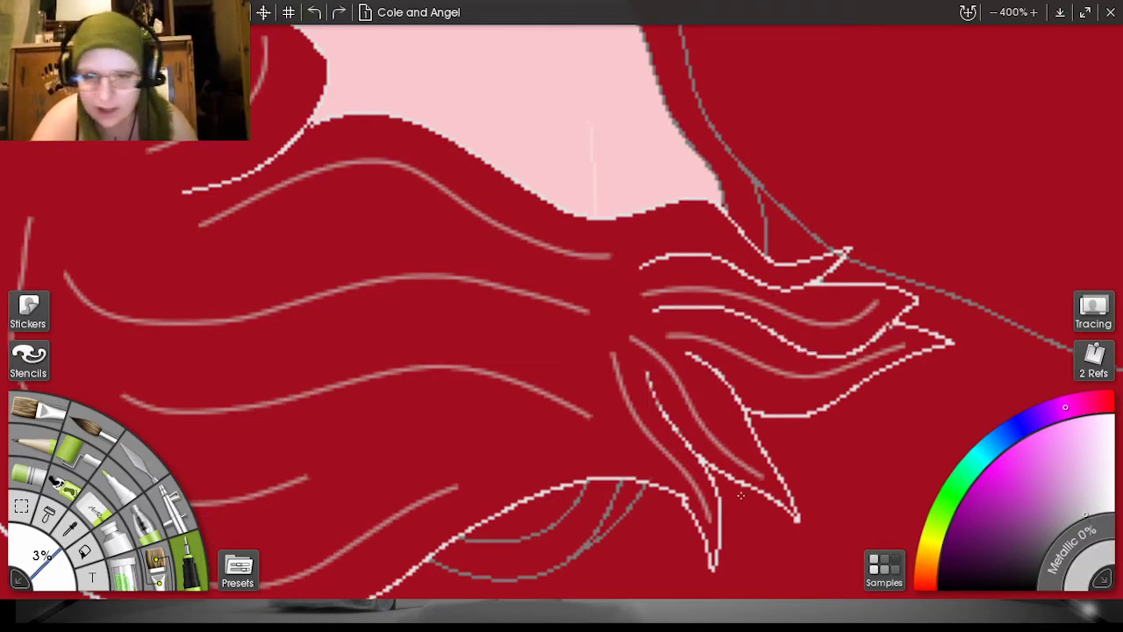
- Paint light grey strokes at 3% size along the inner outlines of the upper three locks at the hair tips
{"action": "mouse_move", "coordinate": [631, 273]}
{"action": "left_mouse_down"}
{"action": "mouse_move", "coordinate": [702, 250]}
{"action": "mouse_move", "coordinate": [803, 290]}
{"action": "mouse_move", "coordinate": [755, 295]}
{"action": "mouse_move", "coordinate": [715, 265]}
{"action": "mouse_move", "coordinate": [682, 259]}
{"action": "mouse_move", "coordinate": [630, 273]}
{"action": "mouse_move", "coordinate": [654, 255]}
{"action": "mouse_move", "coordinate": [721, 251]}
{"action": "mouse_move", "coordinate": [799, 282]}
{"action": "mouse_move", "coordinate": [730, 265]}
{"action": "mouse_move", "coordinate": [766, 273]}
{"action": "left_mouse_up"}
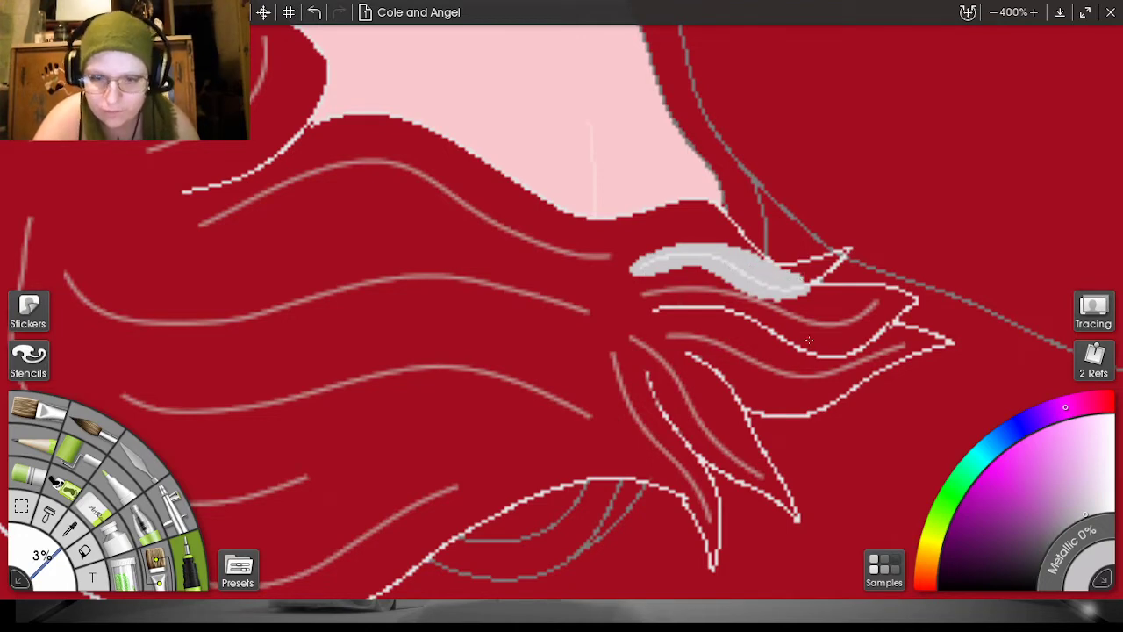
{"action": "mouse_move", "coordinate": [651, 314]}
{"action": "left_mouse_down"}
{"action": "mouse_move", "coordinate": [737, 309]}
{"action": "mouse_move", "coordinate": [819, 354]}
{"action": "mouse_move", "coordinate": [865, 349]}
{"action": "mouse_move", "coordinate": [891, 324]}
{"action": "mouse_move", "coordinate": [861, 351]}
{"action": "mouse_move", "coordinate": [830, 356]}
{"action": "mouse_move", "coordinate": [722, 315]}
{"action": "mouse_move", "coordinate": [653, 315]}
{"action": "mouse_move", "coordinate": [720, 302]}
{"action": "mouse_move", "coordinate": [752, 309]}
{"action": "mouse_move", "coordinate": [797, 348]}
{"action": "mouse_move", "coordinate": [862, 349]}
{"action": "left_mouse_up"}
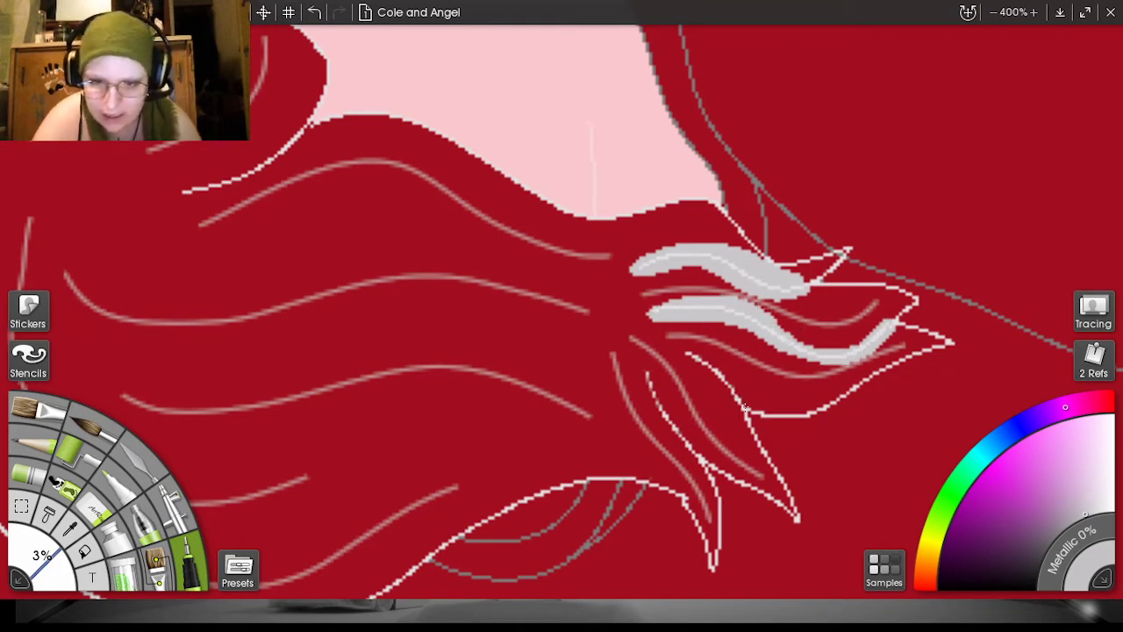
{"action": "left_click_drag", "start_coordinate": [742, 403], "coordinate": [683, 347]}
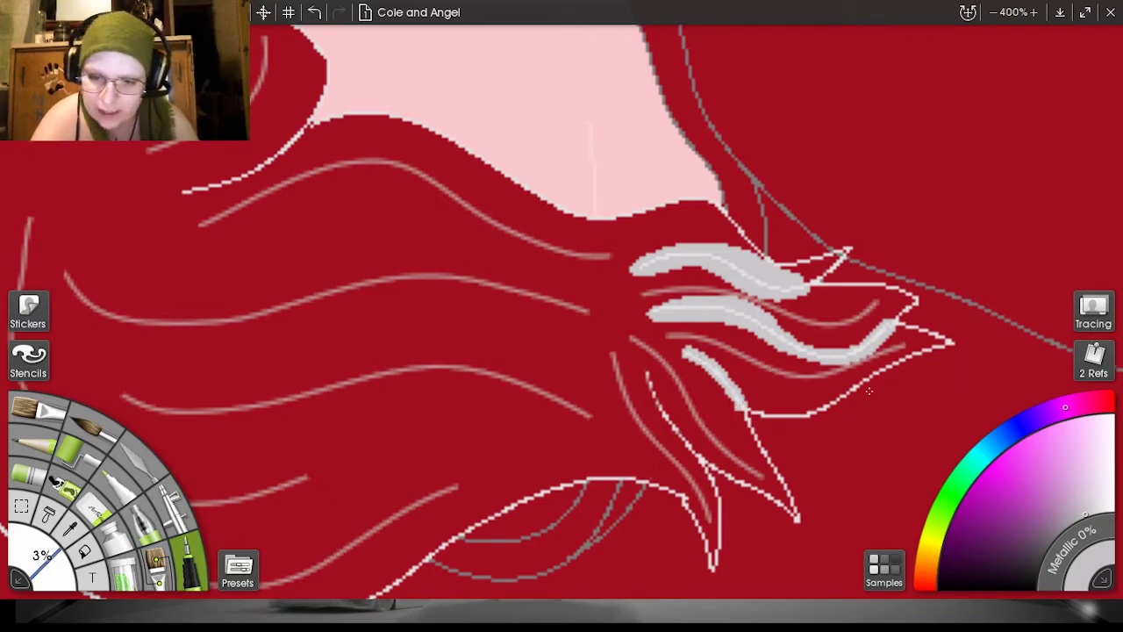
- Fill the lowest pointed lock of the reclining figure's hair with light grey strokes, working up to its inner end
{"action": "left_click_drag", "start_coordinate": [893, 179], "coordinate": [888, 78]}
{"action": "mouse_move", "coordinate": [700, 361]}
{"action": "left_mouse_down"}
{"action": "mouse_move", "coordinate": [663, 323]}
{"action": "mouse_move", "coordinate": [640, 262]}
{"action": "left_mouse_up"}
{"action": "mouse_move", "coordinate": [678, 386]}
{"action": "left_mouse_down"}
{"action": "mouse_move", "coordinate": [708, 444]}
{"action": "mouse_move", "coordinate": [699, 386]}
{"action": "mouse_move", "coordinate": [675, 344]}
{"action": "left_mouse_up"}
{"action": "left_click_drag", "start_coordinate": [702, 395], "coordinate": [688, 352]}
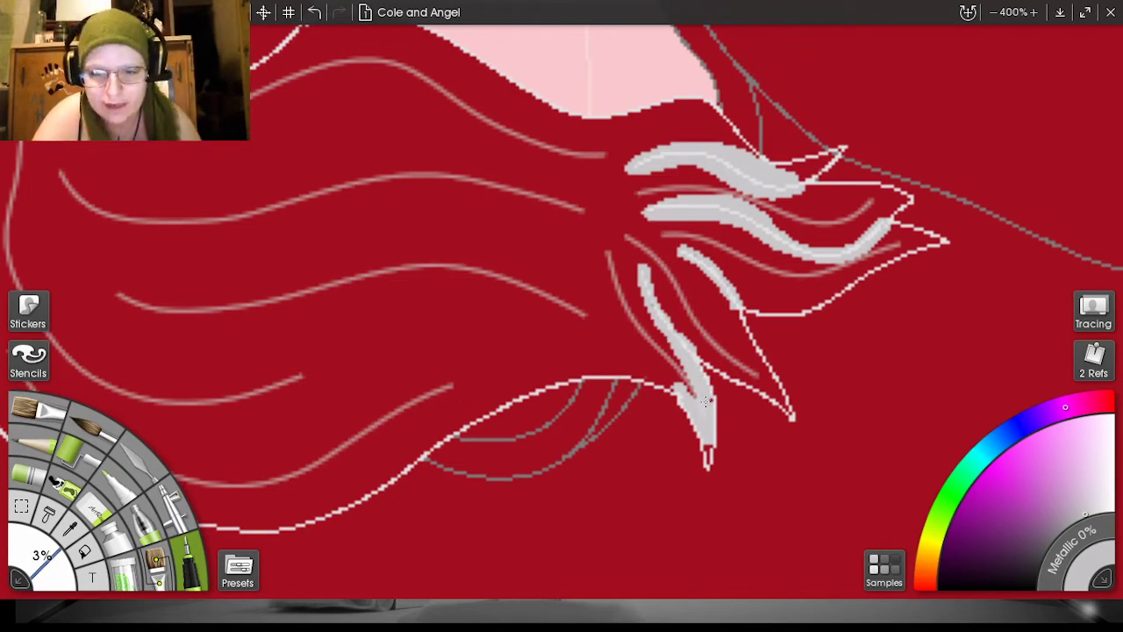
{"action": "mouse_move", "coordinate": [699, 387]}
{"action": "left_mouse_down"}
{"action": "mouse_move", "coordinate": [700, 402]}
{"action": "mouse_move", "coordinate": [676, 372]}
{"action": "mouse_move", "coordinate": [643, 274]}
{"action": "left_mouse_up"}
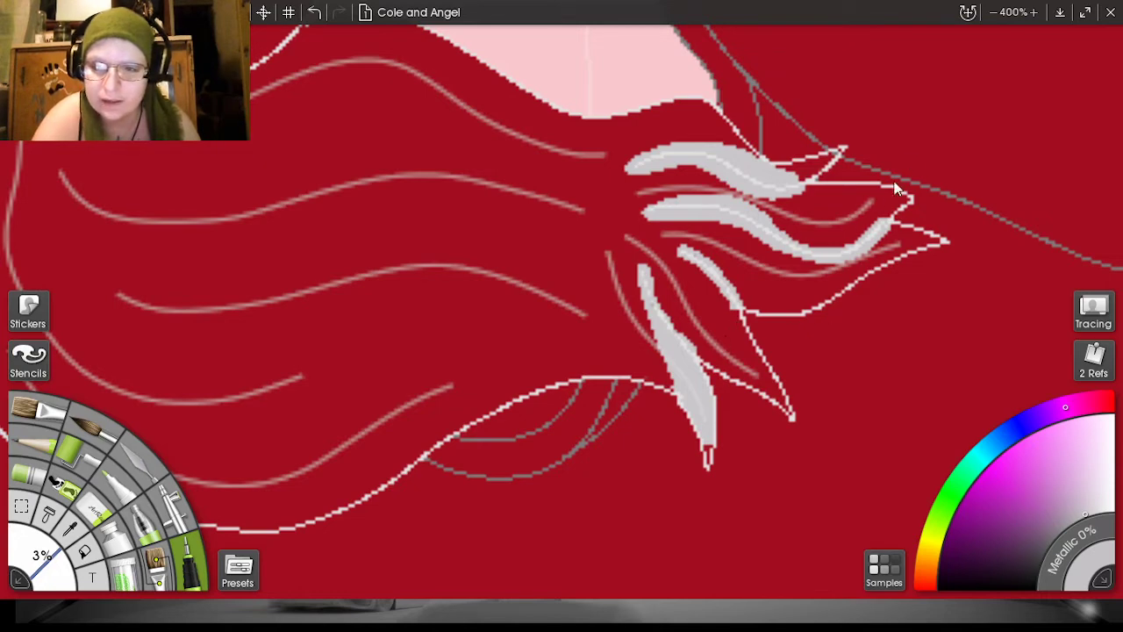
- With the pen at 2% size, fill the top lock's tip, join it to the second lock and outline that lock's point in light grey
{"action": "left_click_drag", "start_coordinate": [40, 560], "coordinate": [36, 558]}
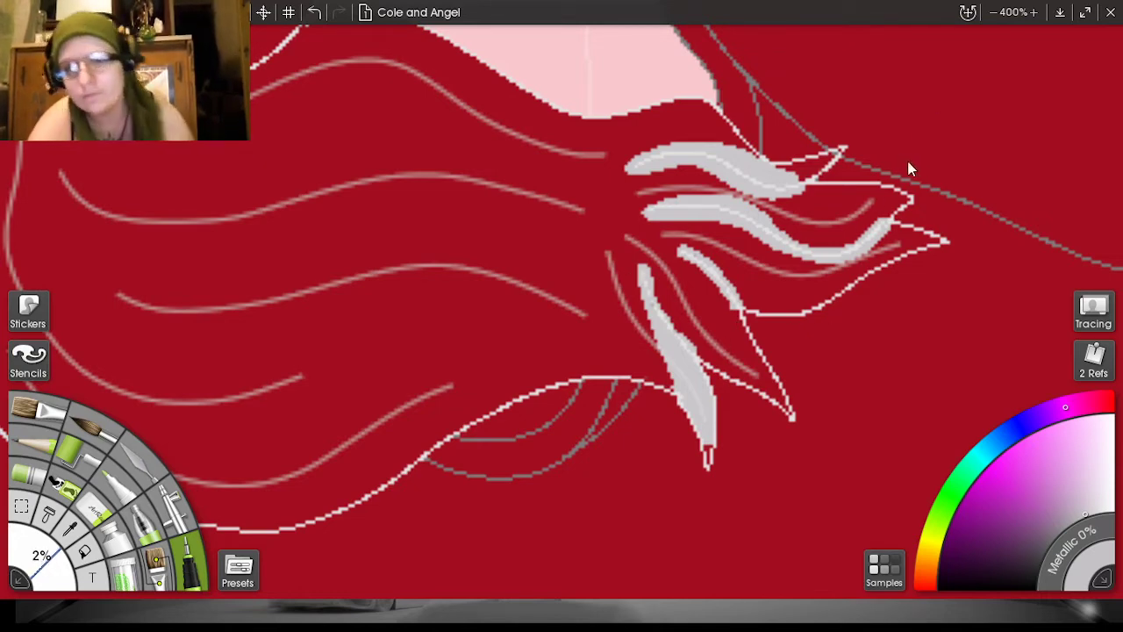
{"action": "left_click_drag", "start_coordinate": [909, 168], "coordinate": [797, 261]}
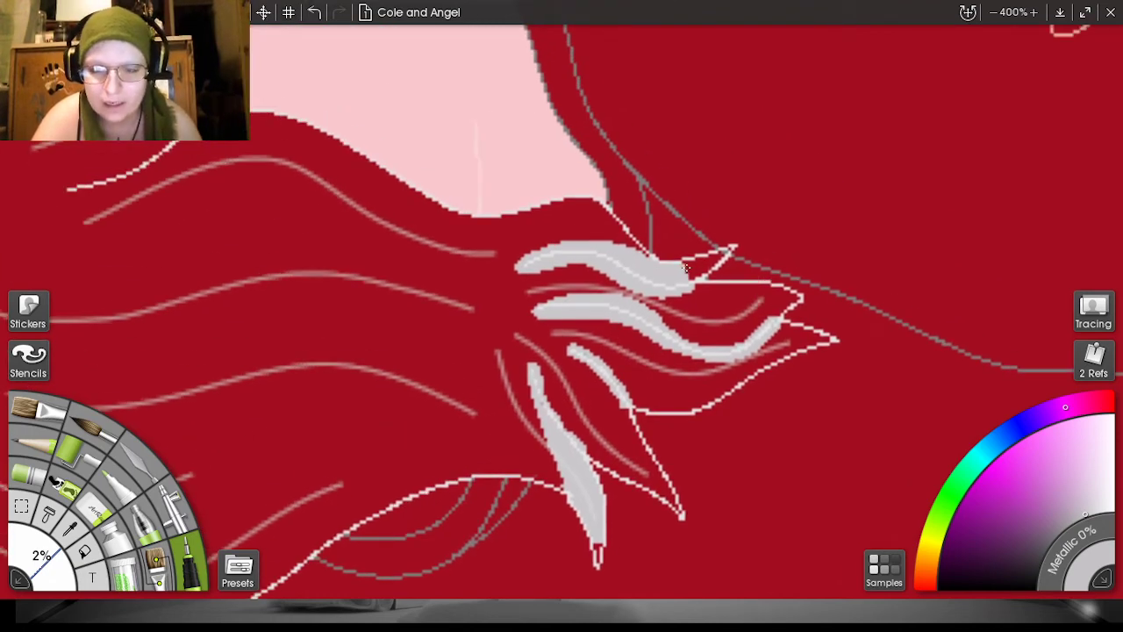
{"action": "mouse_move", "coordinate": [689, 261]}
{"action": "left_mouse_down"}
{"action": "mouse_move", "coordinate": [731, 249]}
{"action": "mouse_move", "coordinate": [689, 279]}
{"action": "mouse_move", "coordinate": [705, 265]}
{"action": "left_mouse_up"}
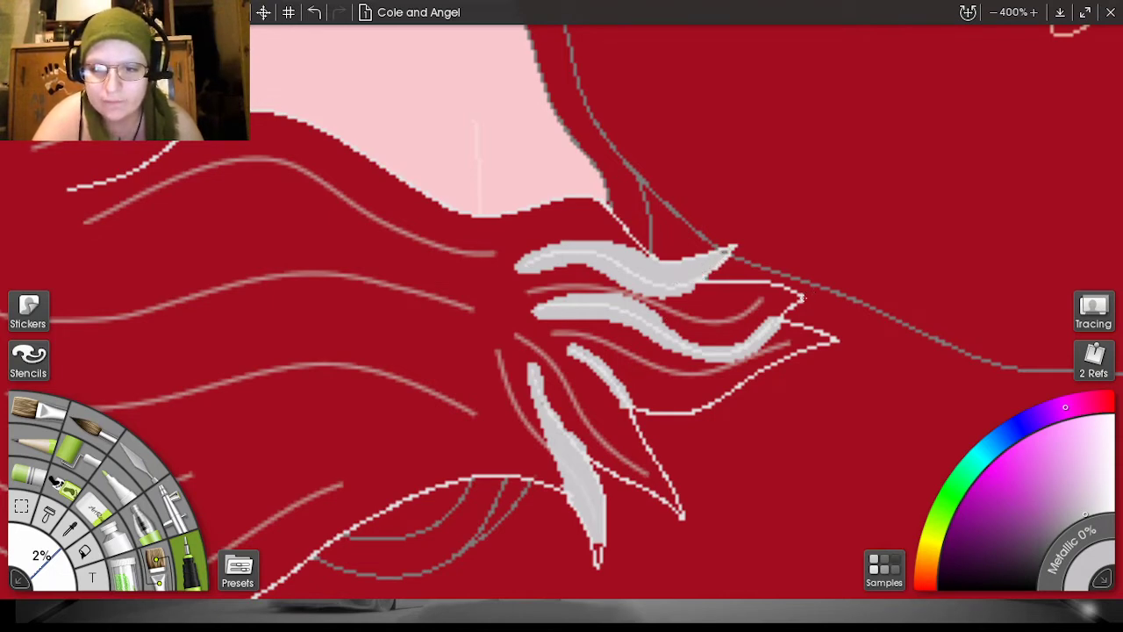
{"action": "left_click_drag", "start_coordinate": [677, 287], "coordinate": [665, 325]}
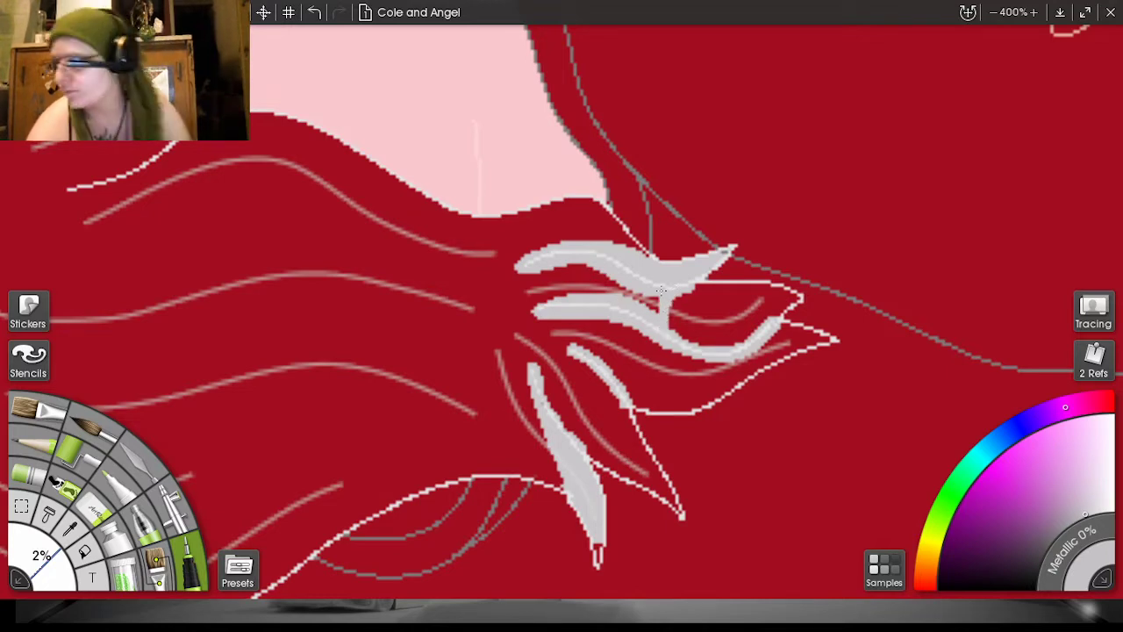
{"action": "mouse_move", "coordinate": [655, 297]}
{"action": "left_mouse_down"}
{"action": "mouse_move", "coordinate": [589, 269]}
{"action": "mouse_move", "coordinate": [553, 265]}
{"action": "mouse_move", "coordinate": [615, 290]}
{"action": "left_mouse_up"}
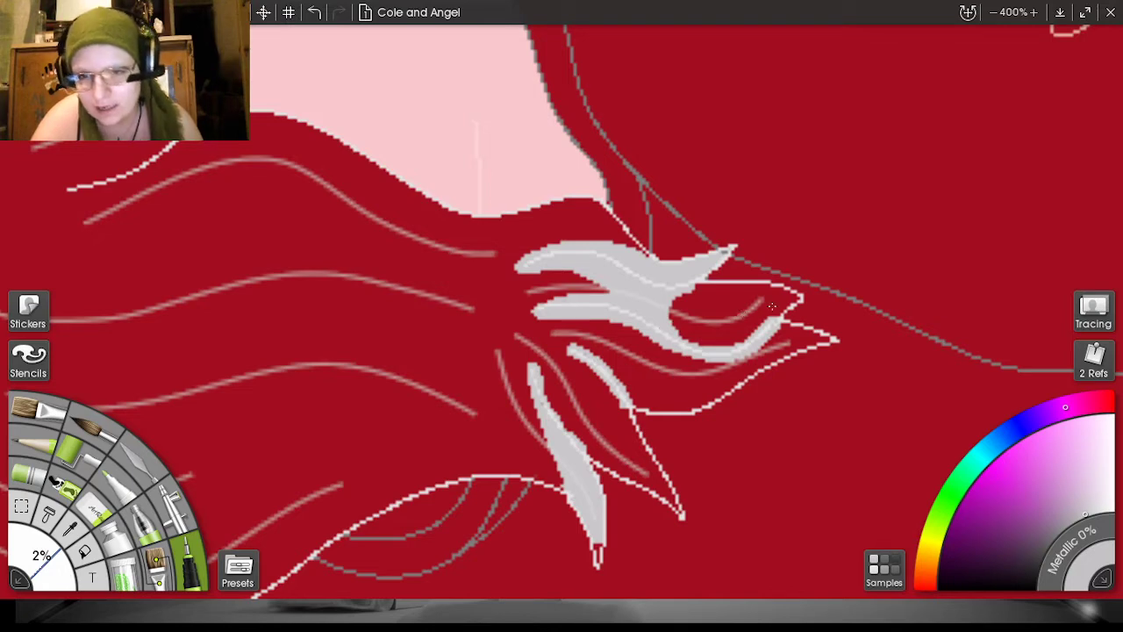
{"action": "mouse_move", "coordinate": [797, 298]}
{"action": "left_mouse_down"}
{"action": "mouse_move", "coordinate": [772, 323]}
{"action": "mouse_move", "coordinate": [796, 299]}
{"action": "mouse_move", "coordinate": [682, 288]}
{"action": "left_mouse_up"}
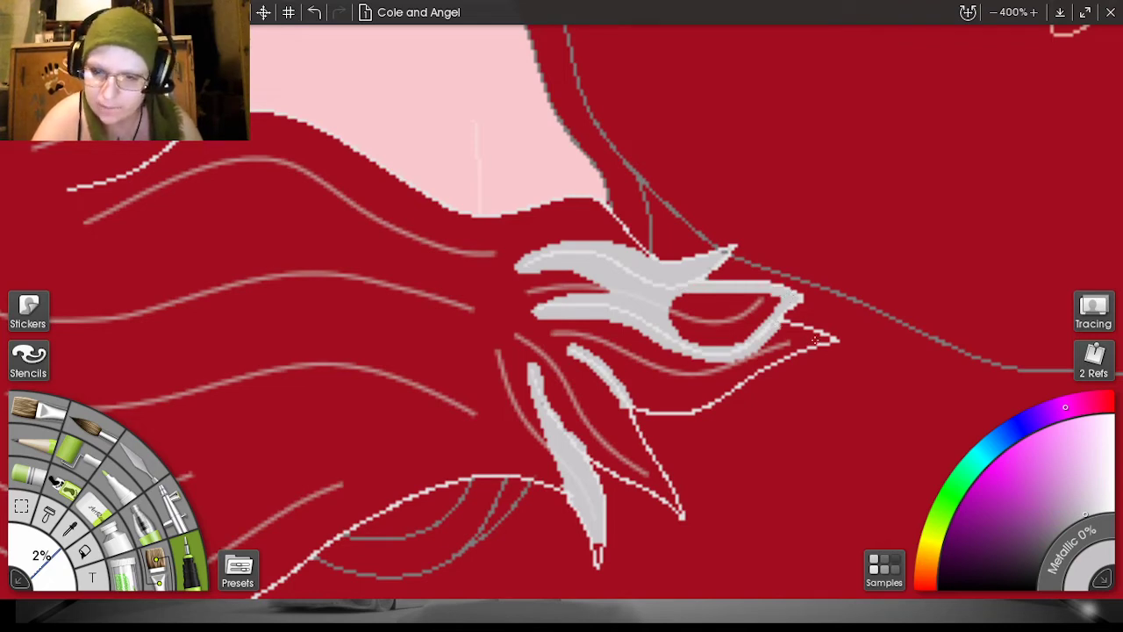
- Trace inside the third lock's pointed outline and the outer edge of the lock below it with light grey strokes at 2% size
{"action": "left_click_drag", "start_coordinate": [830, 341], "coordinate": [768, 325]}
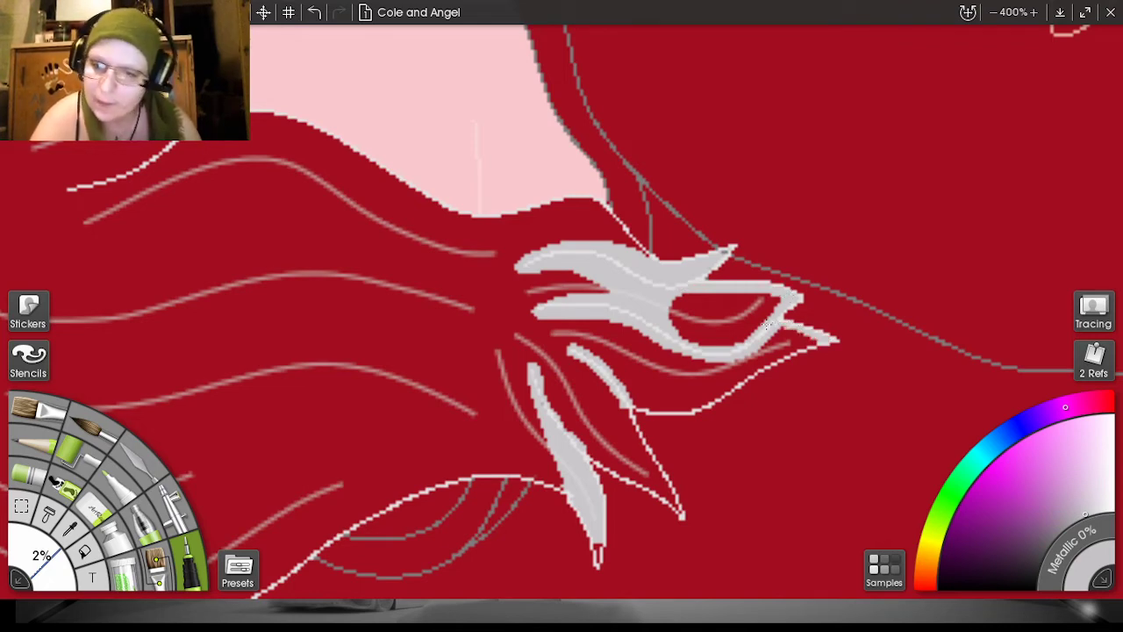
{"action": "left_click", "coordinate": [314, 12]}
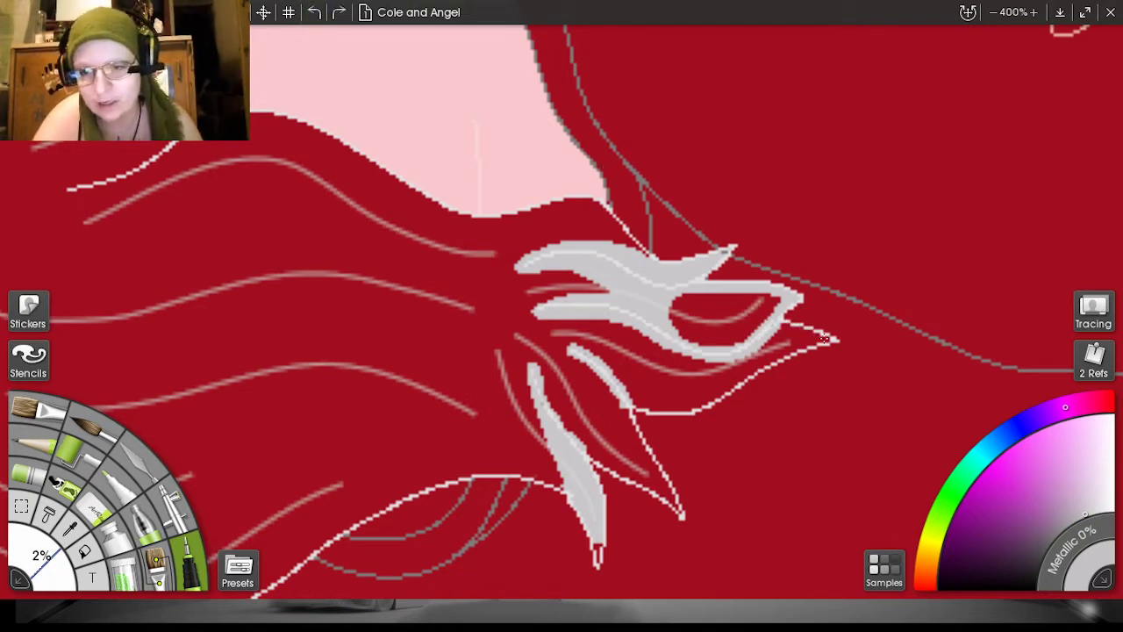
{"action": "left_click_drag", "start_coordinate": [829, 341], "coordinate": [766, 321]}
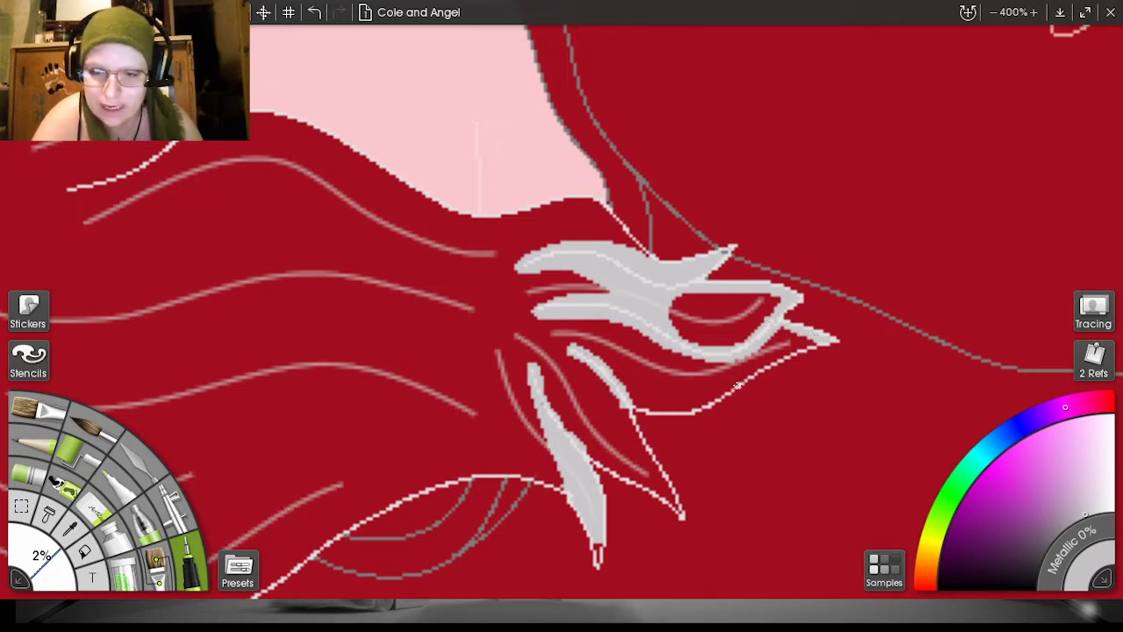
{"action": "left_click_drag", "start_coordinate": [728, 388], "coordinate": [828, 339]}
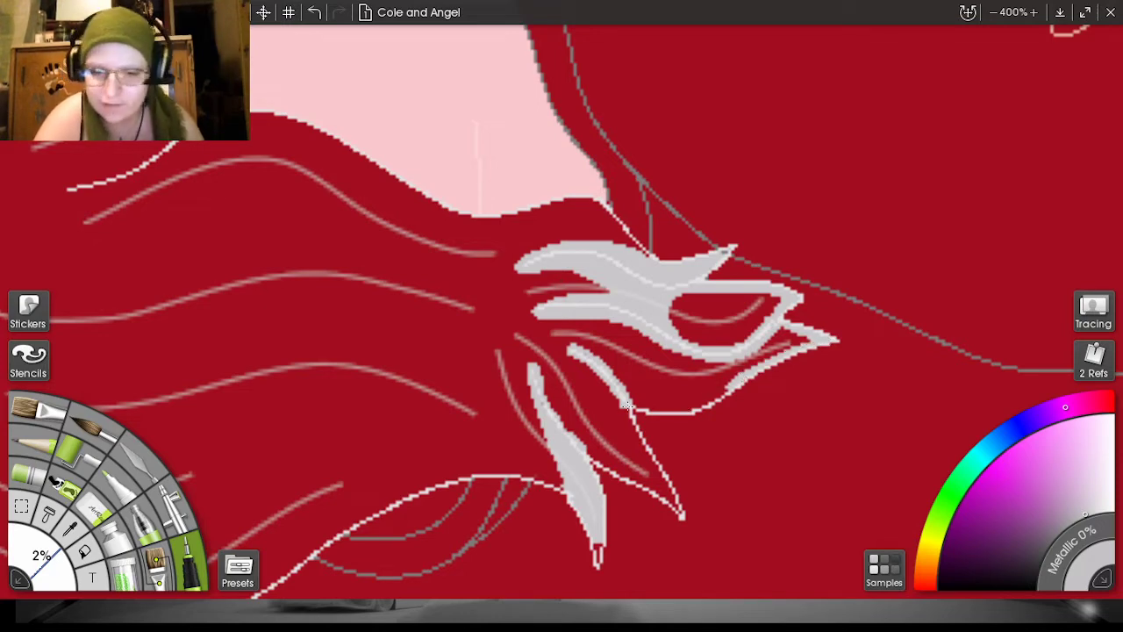
{"action": "mouse_move", "coordinate": [622, 399]}
{"action": "left_mouse_down"}
{"action": "mouse_move", "coordinate": [697, 404]}
{"action": "mouse_move", "coordinate": [730, 384]}
{"action": "mouse_move", "coordinate": [692, 408]}
{"action": "left_mouse_up"}
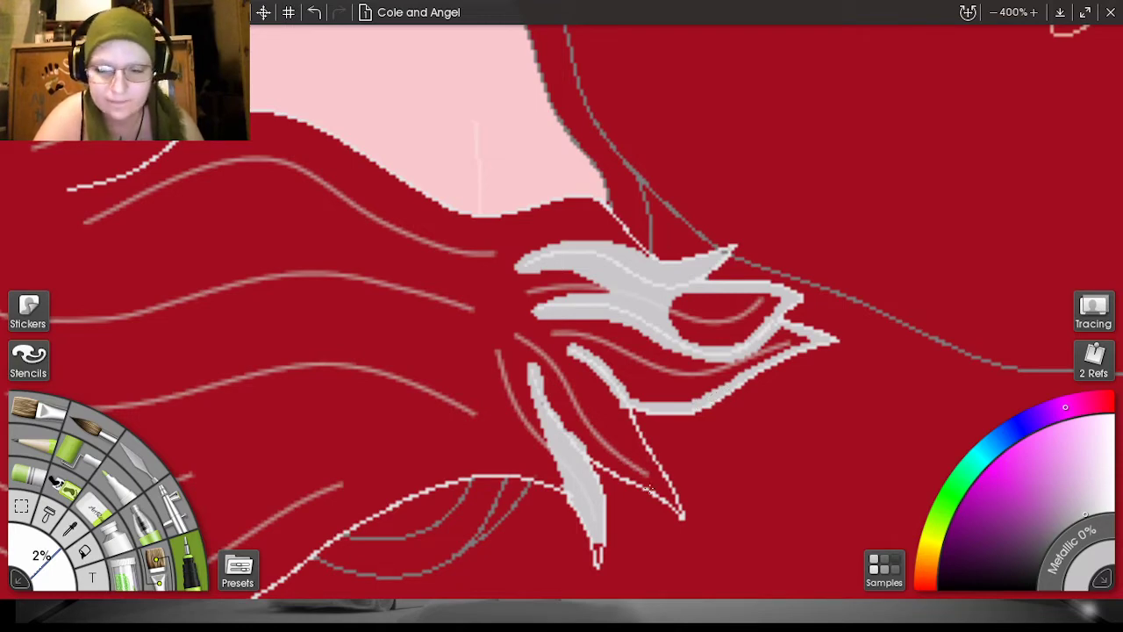
{"action": "left_click_drag", "start_coordinate": [680, 513], "coordinate": [615, 392]}
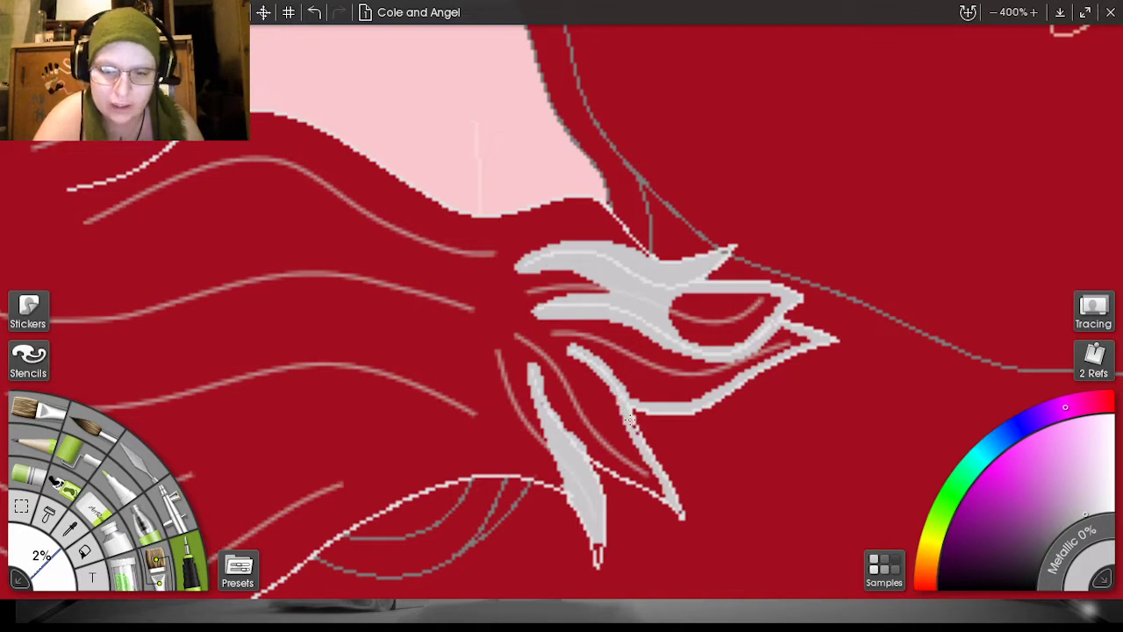
{"action": "left_click_drag", "start_coordinate": [639, 443], "coordinate": [629, 421]}
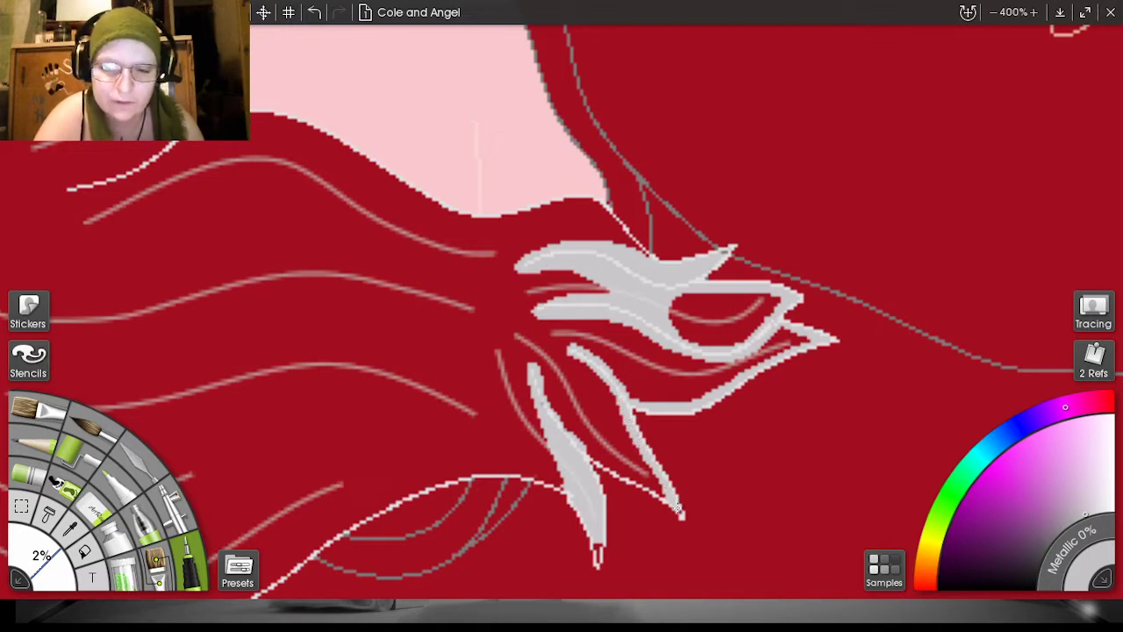
- Fill the tip of the lock above the lowest one with light grey and trace the short hair edge joining the top lock to the neck
{"action": "mouse_move", "coordinate": [628, 471]}
{"action": "left_mouse_down"}
{"action": "mouse_move", "coordinate": [663, 494]}
{"action": "mouse_move", "coordinate": [573, 442]}
{"action": "mouse_move", "coordinate": [668, 497]}
{"action": "mouse_move", "coordinate": [647, 459]}
{"action": "mouse_move", "coordinate": [623, 471]}
{"action": "mouse_move", "coordinate": [639, 467]}
{"action": "mouse_move", "coordinate": [660, 488]}
{"action": "left_mouse_up"}
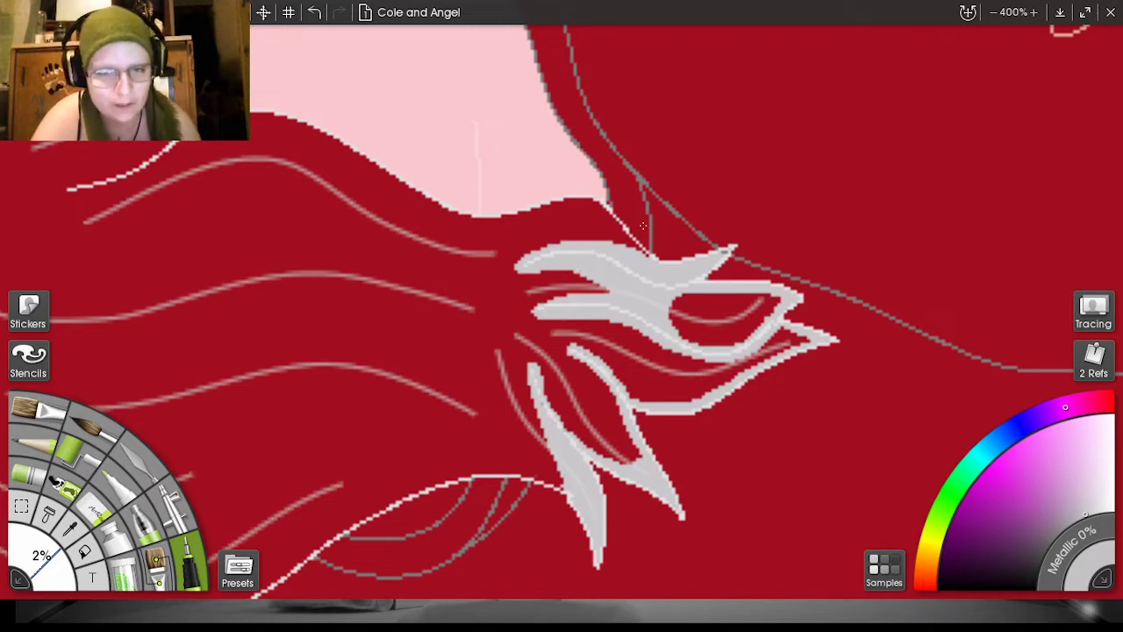
{"action": "mouse_move", "coordinate": [651, 260]}
{"action": "left_mouse_down"}
{"action": "mouse_move", "coordinate": [593, 205]}
{"action": "mouse_move", "coordinate": [623, 234]}
{"action": "mouse_move", "coordinate": [584, 202]}
{"action": "left_mouse_up"}
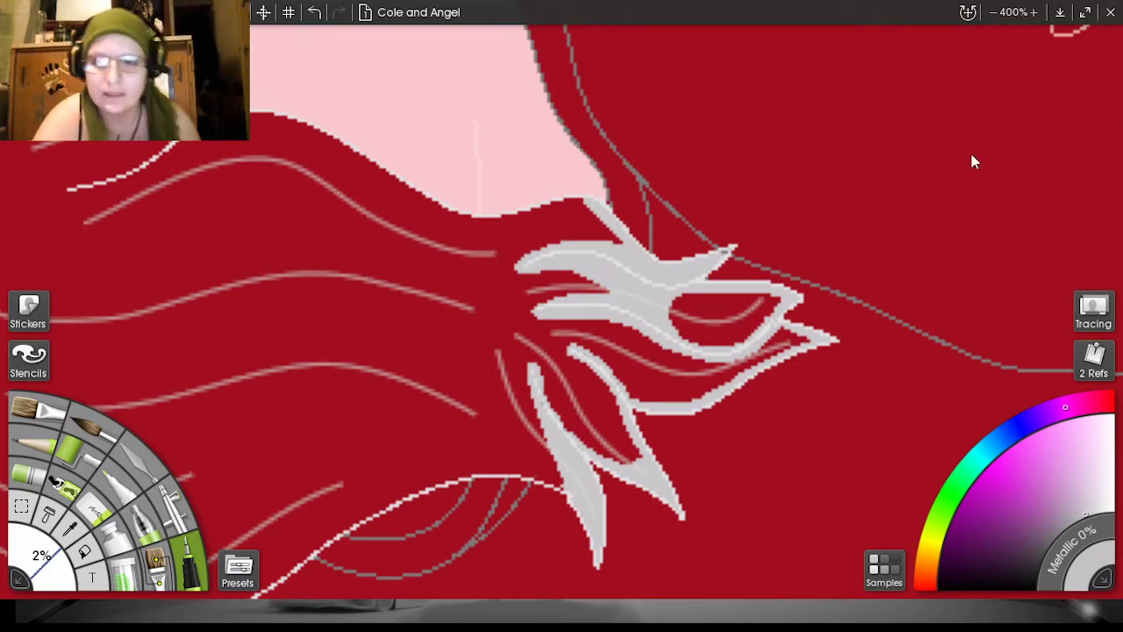
- Paint light grey strokes at 2% size along the hair's inner curl line beside the face and along its outer edge near the forehead
{"action": "mouse_move", "coordinate": [910, 159]}
{"action": "left_mouse_down"}
{"action": "mouse_move", "coordinate": [1072, 115]}
{"action": "mouse_move", "coordinate": [1118, 116]}
{"action": "mouse_move", "coordinate": [1122, 48]}
{"action": "left_mouse_up"}
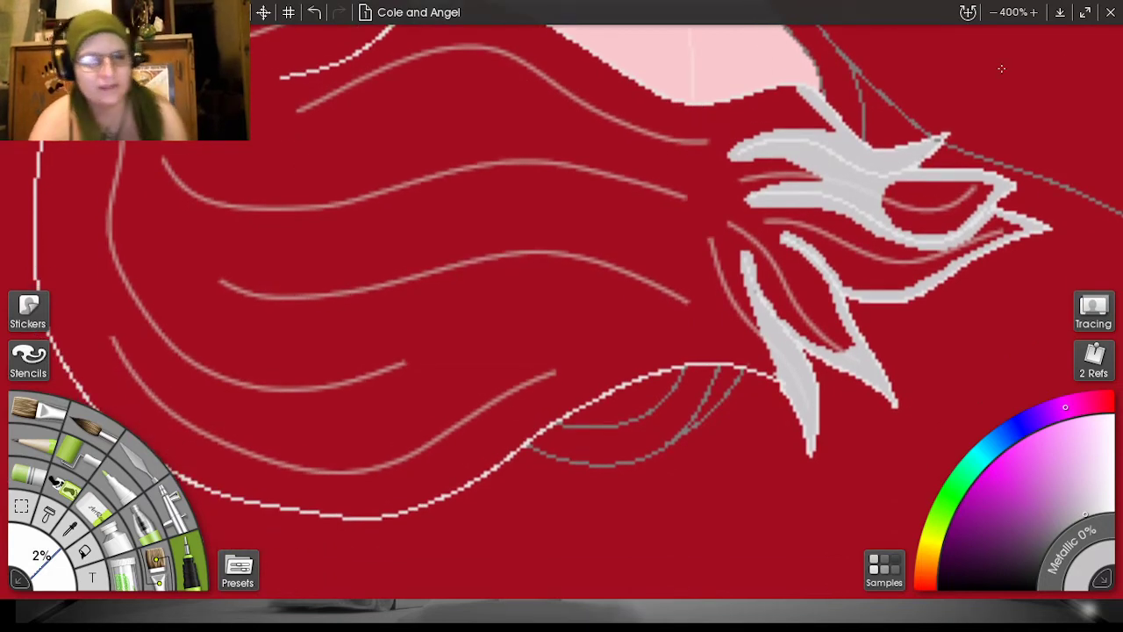
{"action": "left_click_drag", "start_coordinate": [906, 160], "coordinate": [1119, 355]}
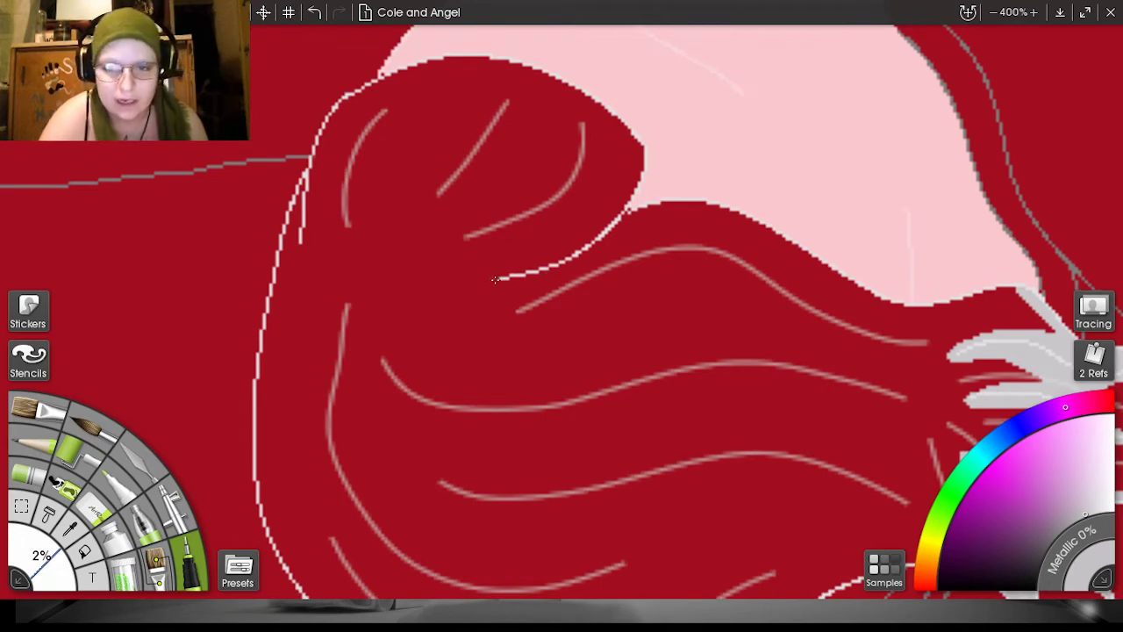
{"action": "left_click_drag", "start_coordinate": [503, 278], "coordinate": [625, 213]}
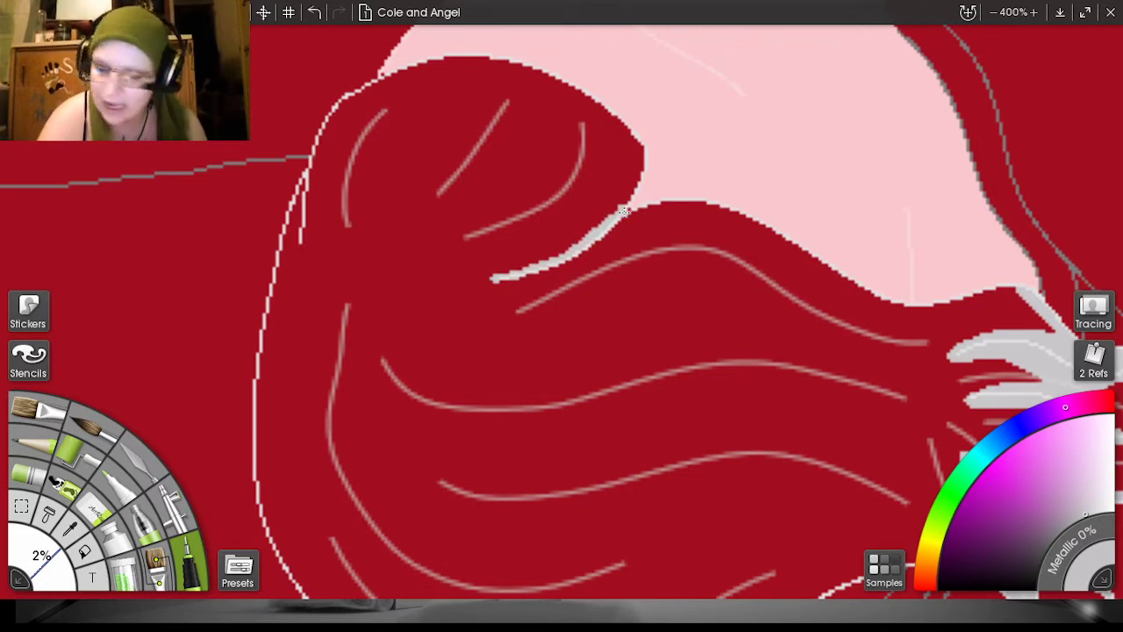
{"action": "mouse_move", "coordinate": [595, 235]}
{"action": "left_mouse_down"}
{"action": "mouse_move", "coordinate": [549, 270]}
{"action": "mouse_move", "coordinate": [493, 282]}
{"action": "mouse_move", "coordinate": [541, 279]}
{"action": "mouse_move", "coordinate": [596, 248]}
{"action": "mouse_move", "coordinate": [626, 213]}
{"action": "left_mouse_up"}
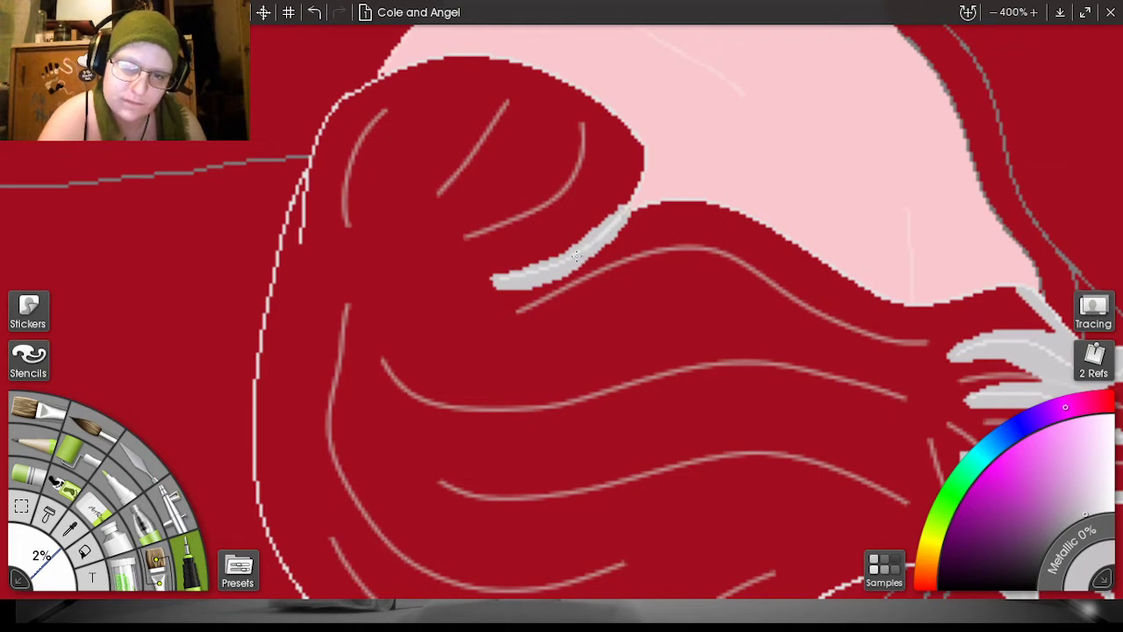
{"action": "mouse_move", "coordinate": [304, 181]}
{"action": "left_mouse_down"}
{"action": "mouse_move", "coordinate": [300, 250]}
{"action": "mouse_move", "coordinate": [323, 132]}
{"action": "mouse_move", "coordinate": [349, 100]}
{"action": "left_mouse_up"}
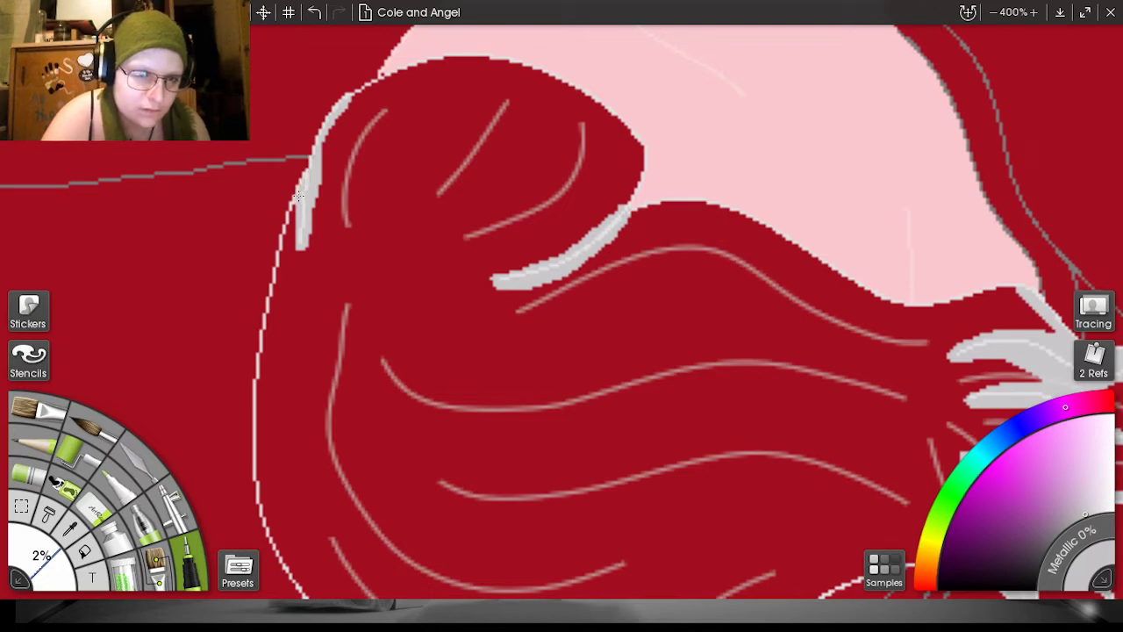
{"action": "mouse_move", "coordinate": [283, 249]}
{"action": "left_mouse_down"}
{"action": "mouse_move", "coordinate": [297, 202]}
{"action": "mouse_move", "coordinate": [288, 237]}
{"action": "left_mouse_up"}
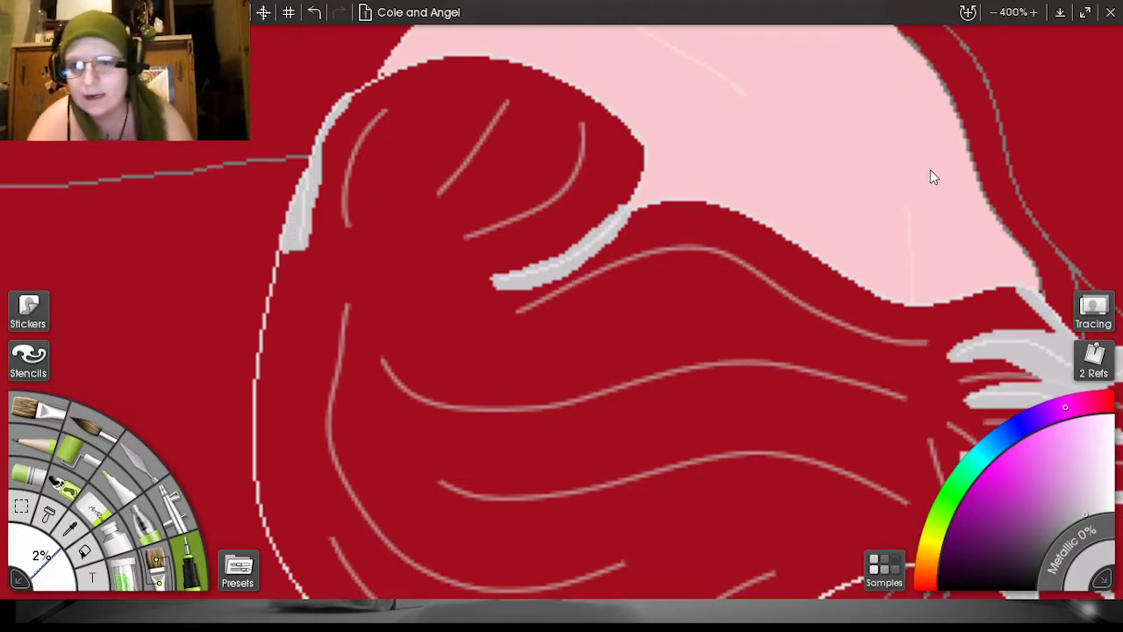
- Hide the dark red backing and flood-fill the main mass of the reclining figure's hair with light grey
{"action": "mouse_move", "coordinate": [916, 157]}
{"action": "left_mouse_down"}
{"action": "mouse_move", "coordinate": [926, 75]}
{"action": "mouse_move", "coordinate": [885, 11]}
{"action": "left_mouse_up"}
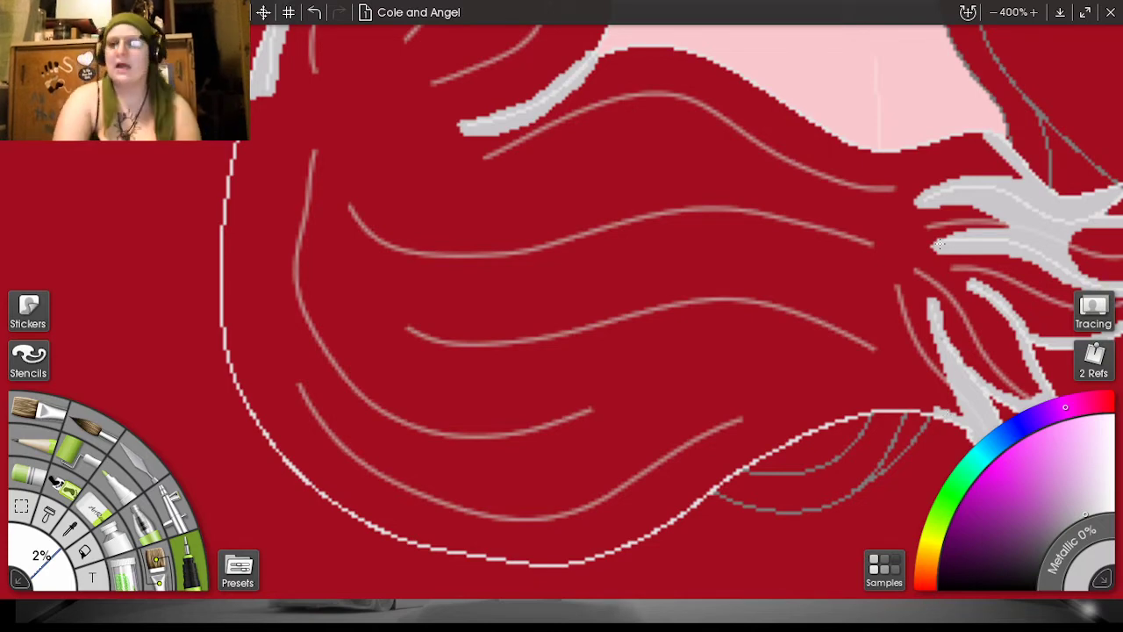
{"action": "left_click_drag", "start_coordinate": [907, 158], "coordinate": [1022, 441]}
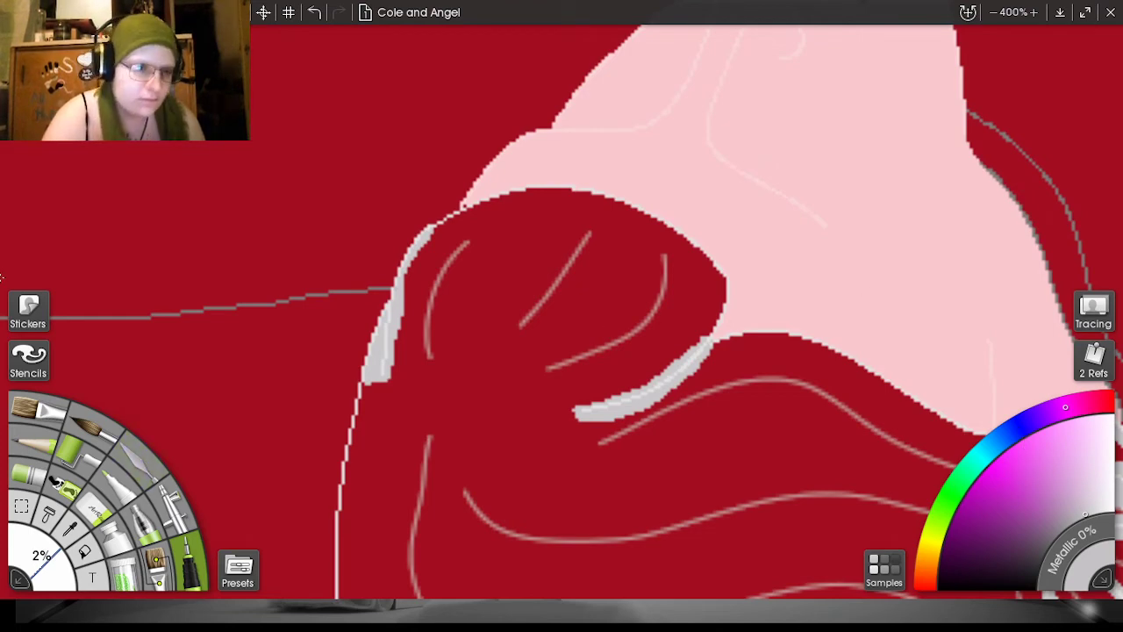
{"action": "left_click", "coordinate": [26, 224]}
{"action": "left_click", "coordinate": [85, 552]}
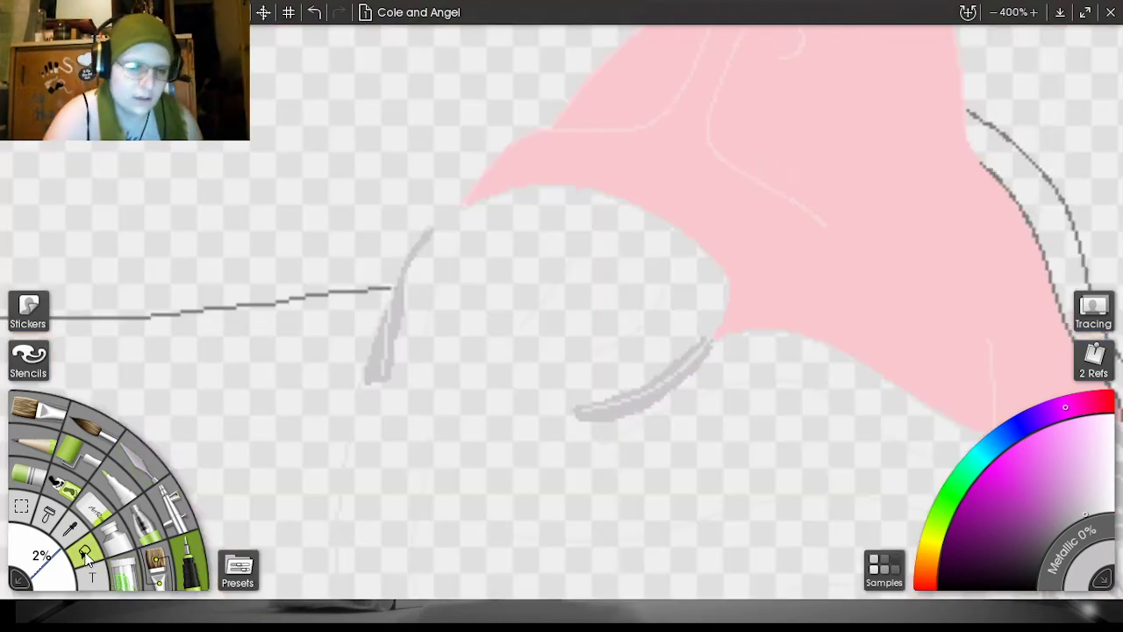
{"action": "left_click", "coordinate": [523, 334]}
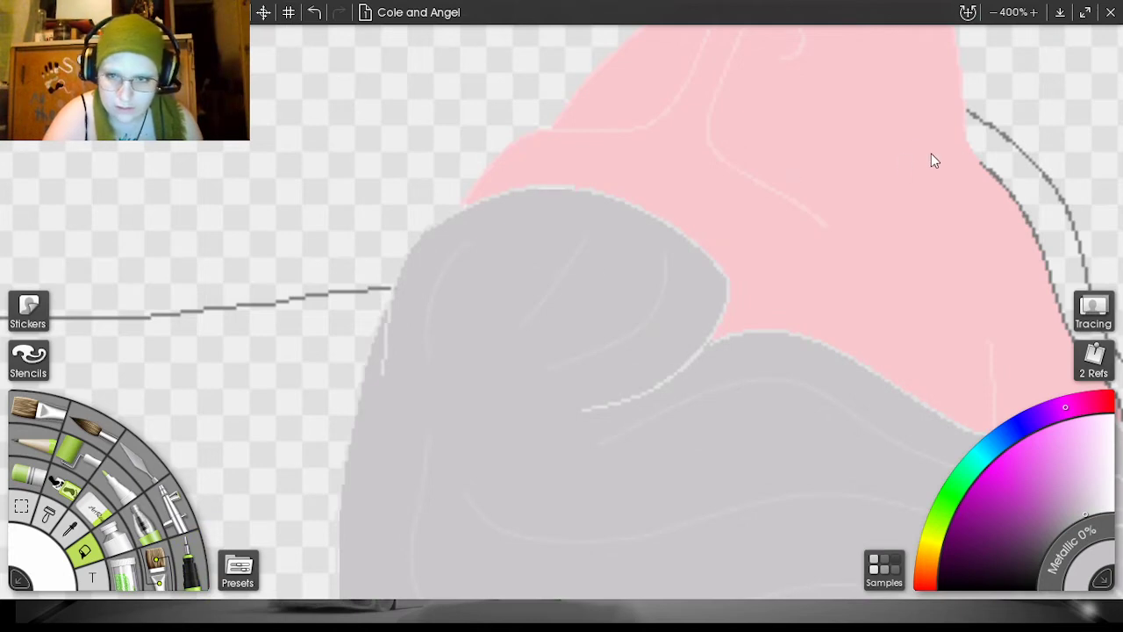
- Erase the stray grey patch between the collar lines beneath the hair with the eraser at 3% size
{"action": "key", "text": "minus"}
{"action": "key", "text": "minus"}
{"action": "key", "text": "minus"}
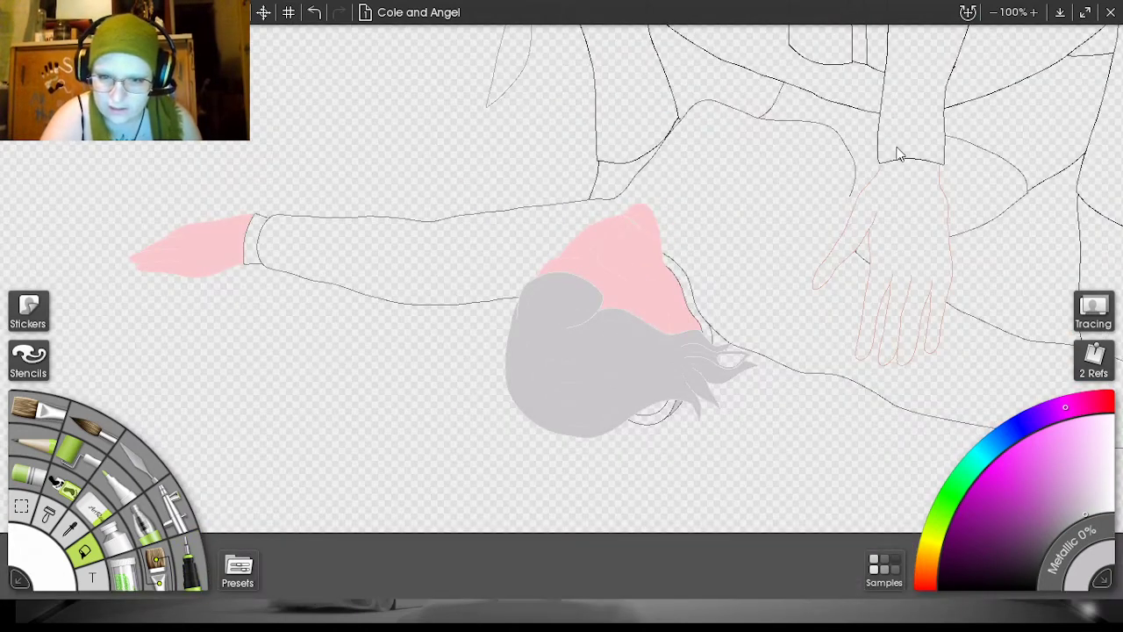
{"action": "left_click_drag", "start_coordinate": [904, 160], "coordinate": [880, 74]}
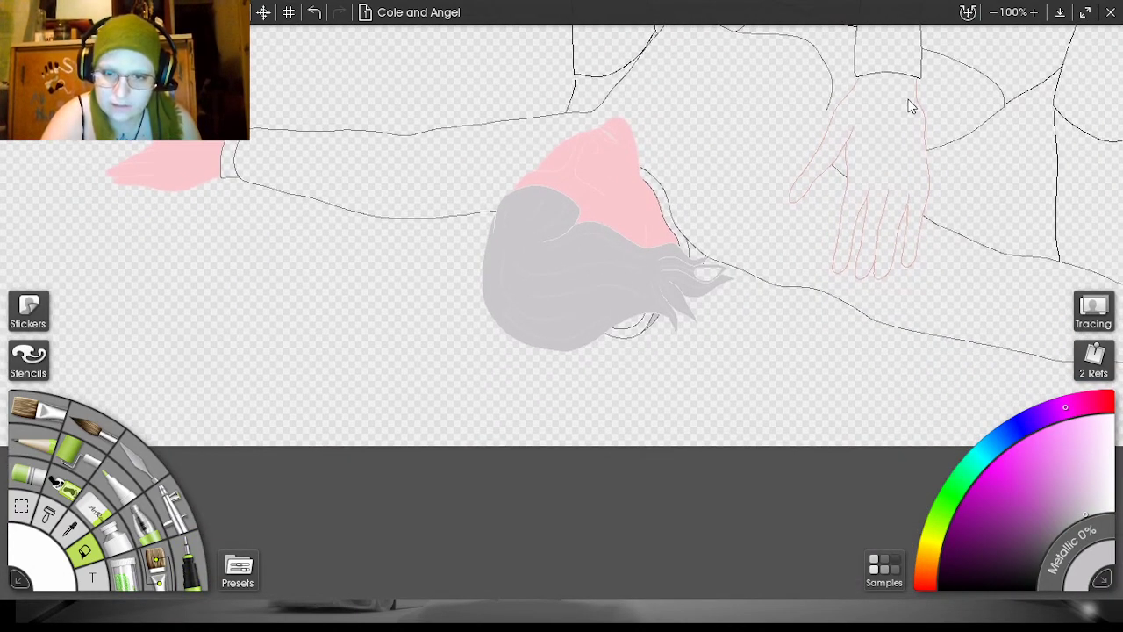
{"action": "key", "text": "plus"}
{"action": "key", "text": "plus"}
{"action": "key", "text": "plus"}
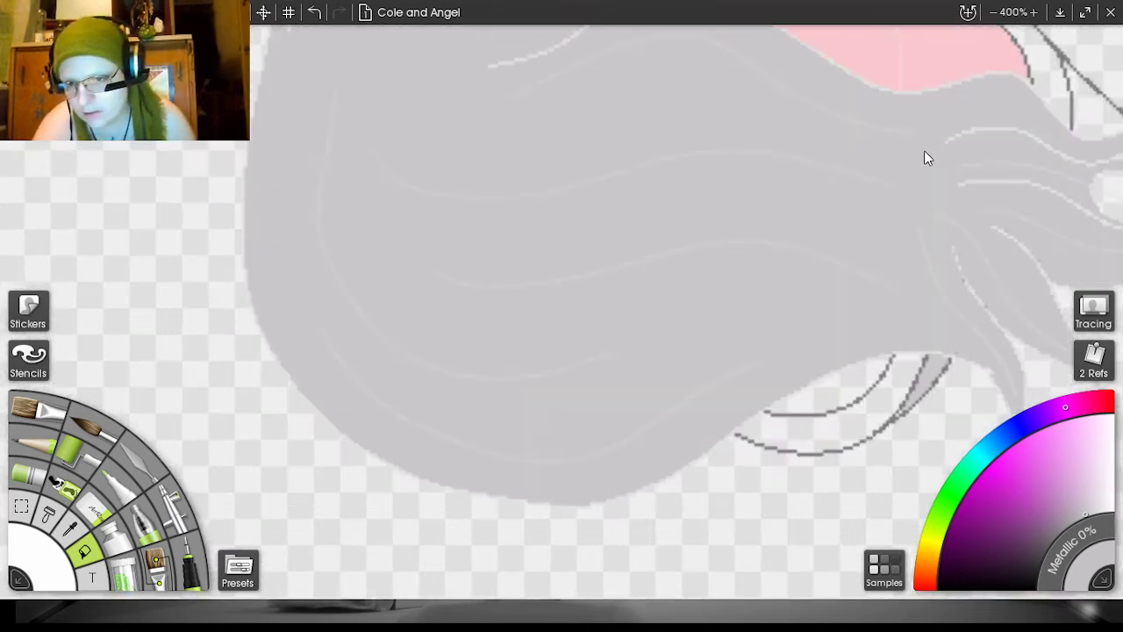
{"action": "left_click_drag", "start_coordinate": [918, 169], "coordinate": [727, 92]}
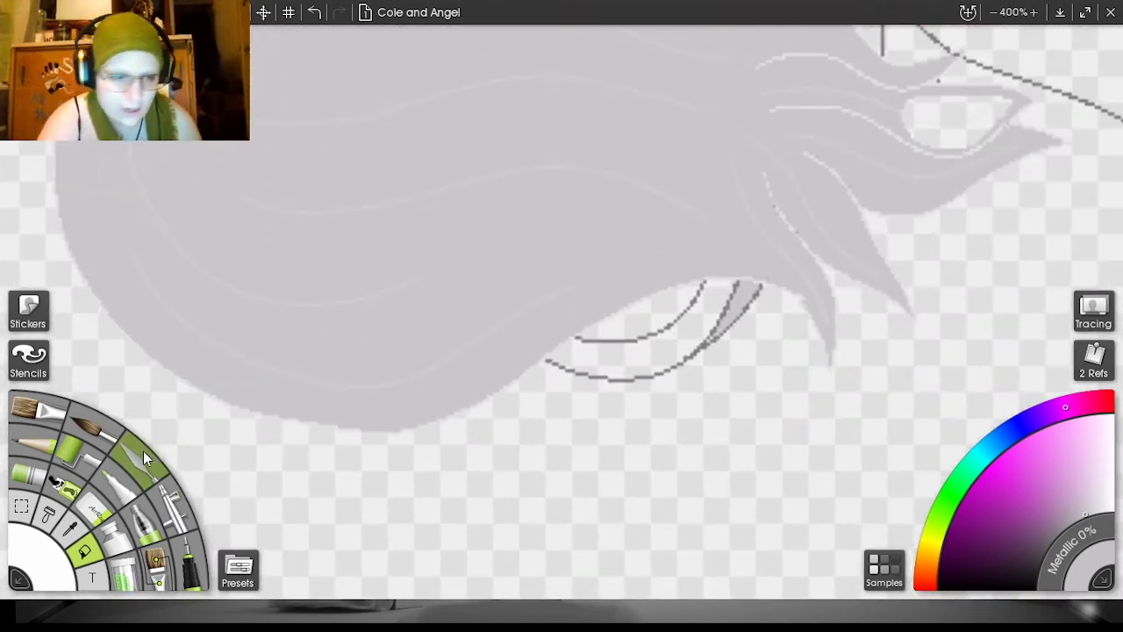
{"action": "left_click", "coordinate": [102, 498]}
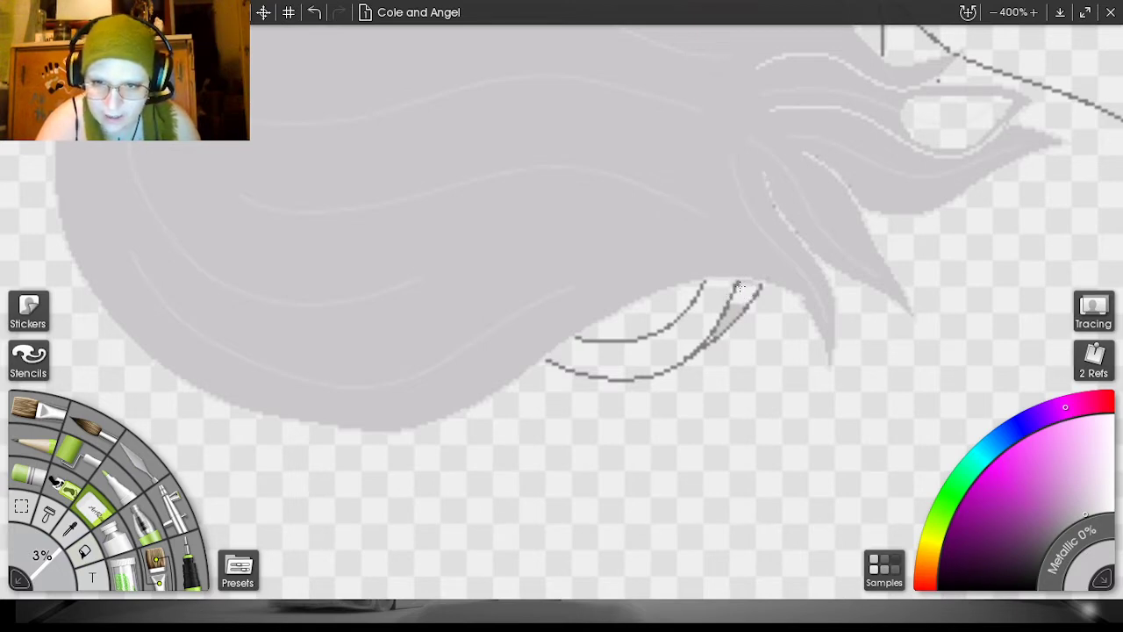
{"action": "left_click_drag", "start_coordinate": [752, 289], "coordinate": [698, 350]}
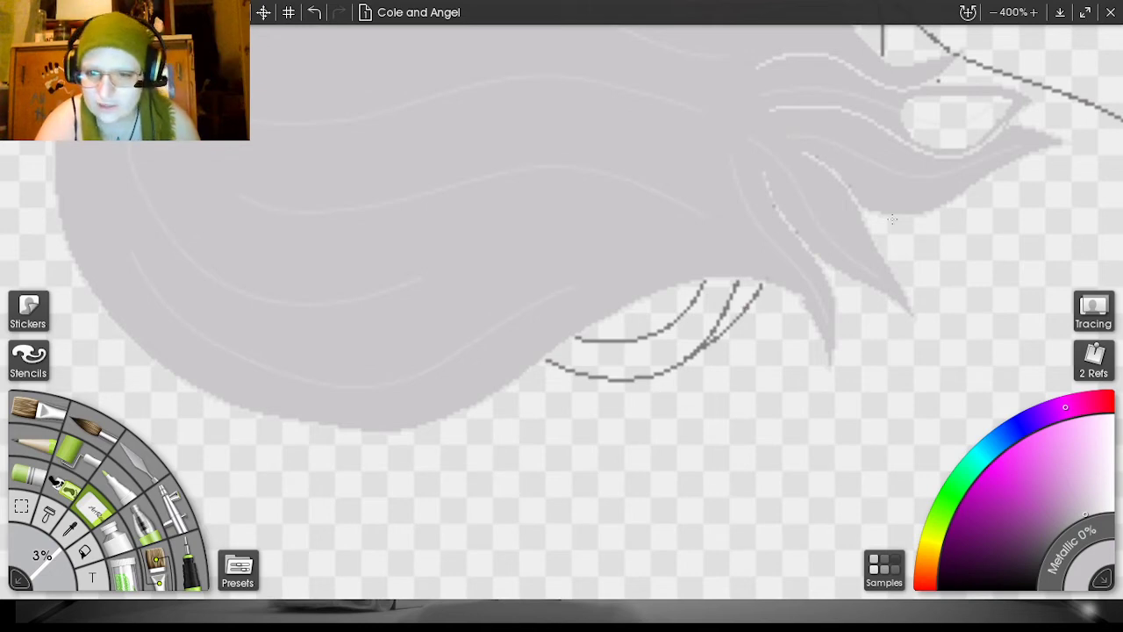
- Rotate the canvas so the face is upright and paint two soft grey eyebrows with the custom stroke brush at 8% size
{"action": "scroll", "coordinate": [876, 128], "scroll_direction": "down", "scroll_amount": 3}
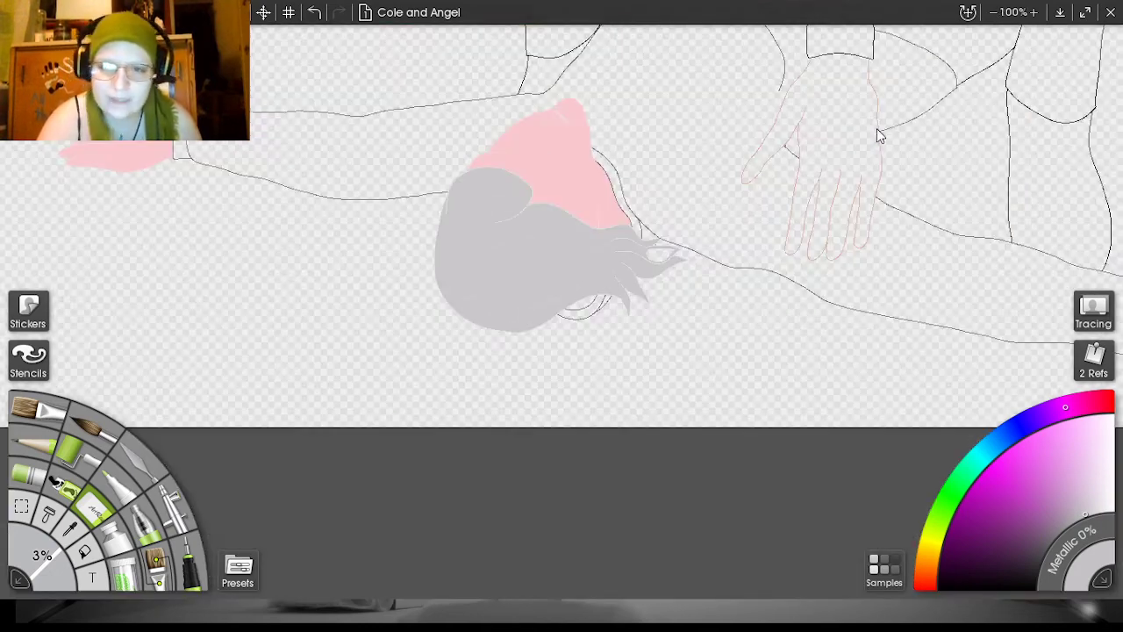
{"action": "left_click_drag", "start_coordinate": [915, 163], "coordinate": [994, 221]}
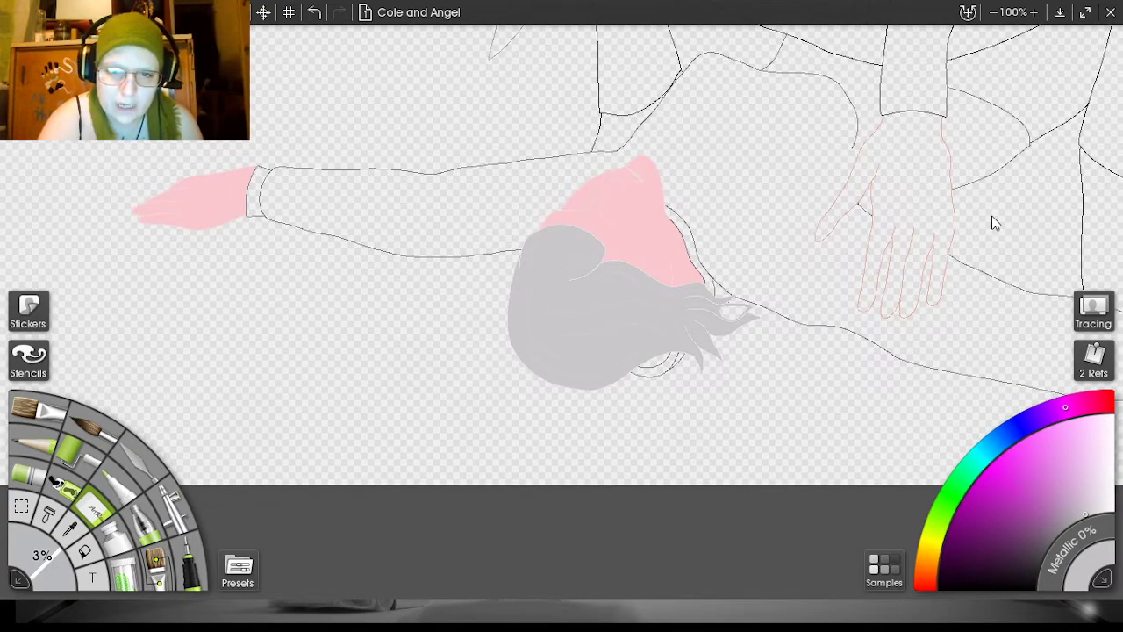
{"action": "left_click_drag", "start_coordinate": [964, 134], "coordinate": [832, 199]}
{"action": "left_click_drag", "start_coordinate": [897, 146], "coordinate": [927, 24]}
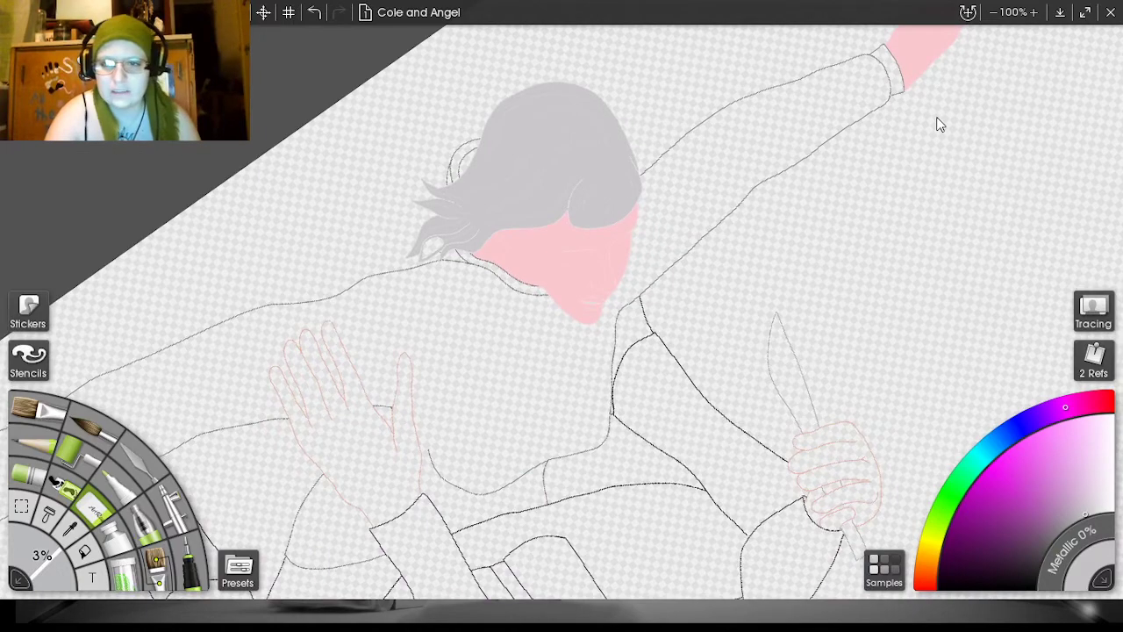
{"action": "scroll", "coordinate": [937, 118], "scroll_direction": "up", "scroll_amount": 4}
{"action": "left_click_drag", "start_coordinate": [910, 155], "coordinate": [797, 323]}
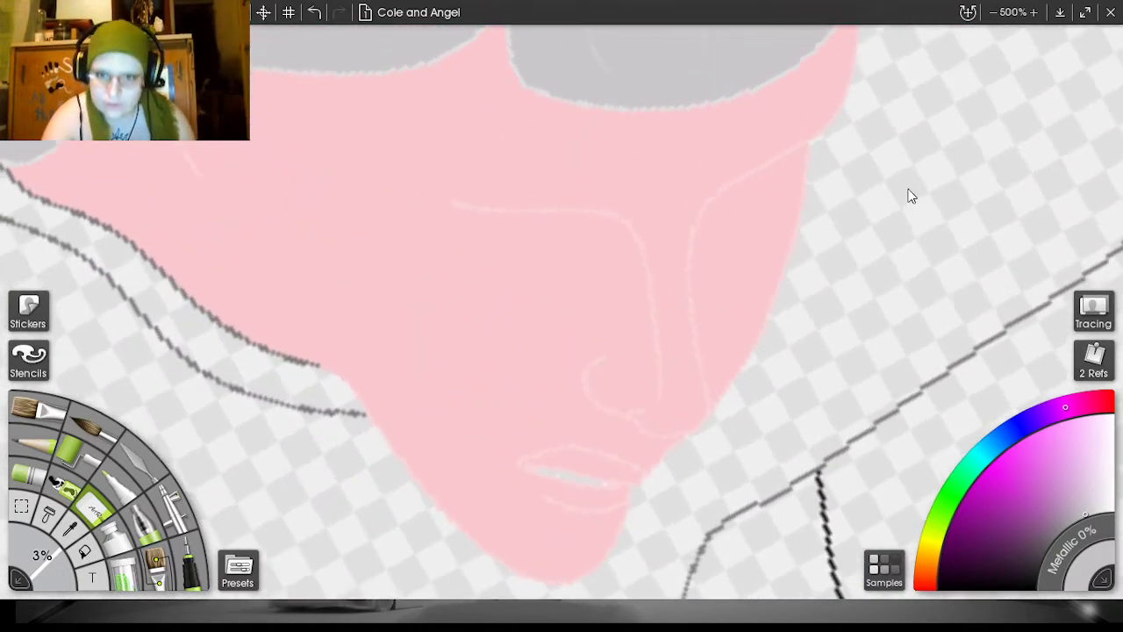
{"action": "left_click", "coordinate": [69, 481]}
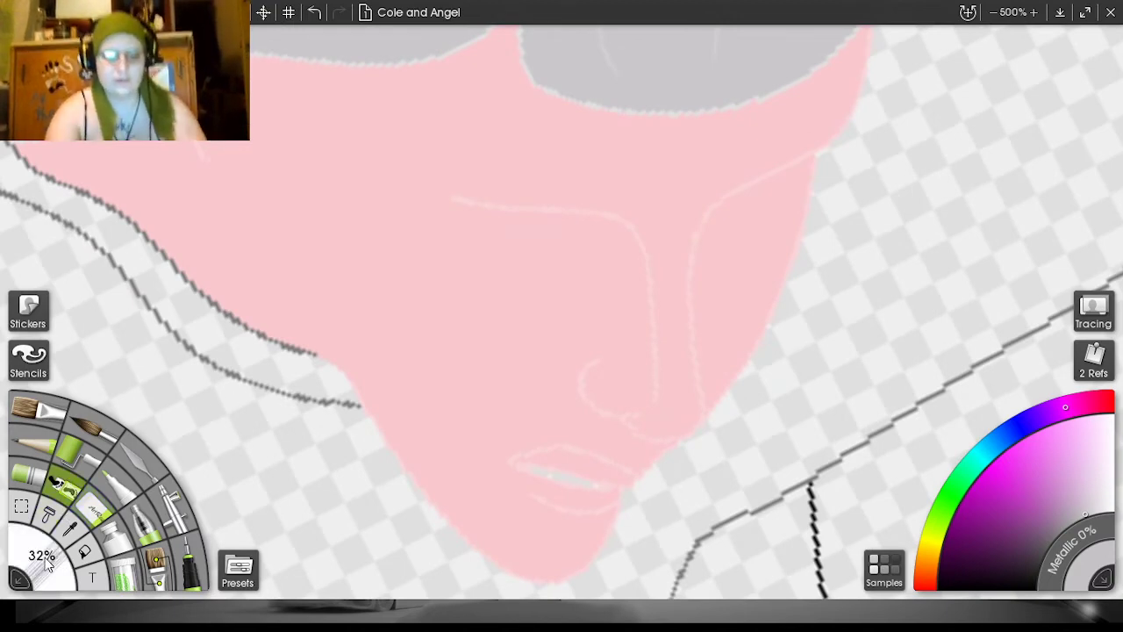
{"action": "left_click_drag", "start_coordinate": [48, 566], "coordinate": [46, 580]}
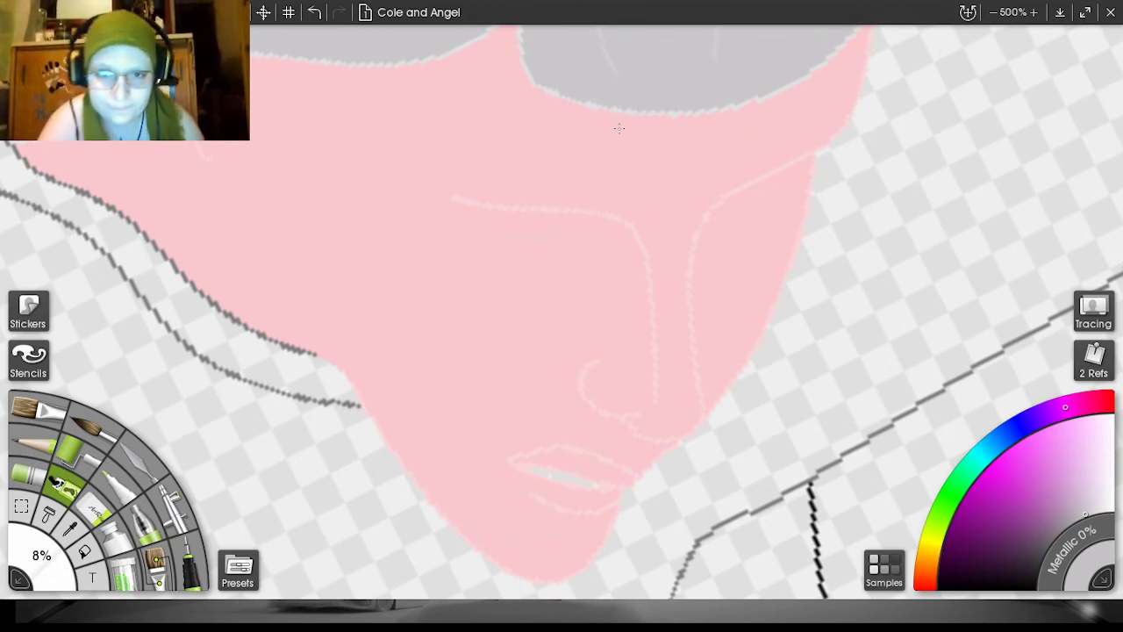
{"action": "mouse_move", "coordinate": [622, 155]}
{"action": "left_mouse_down"}
{"action": "mouse_move", "coordinate": [608, 181]}
{"action": "mouse_move", "coordinate": [600, 151]}
{"action": "mouse_move", "coordinate": [597, 179]}
{"action": "mouse_move", "coordinate": [598, 146]}
{"action": "mouse_move", "coordinate": [587, 178]}
{"action": "mouse_move", "coordinate": [581, 152]}
{"action": "mouse_move", "coordinate": [574, 173]}
{"action": "mouse_move", "coordinate": [567, 158]}
{"action": "mouse_move", "coordinate": [544, 159]}
{"action": "mouse_move", "coordinate": [537, 140]}
{"action": "mouse_move", "coordinate": [522, 152]}
{"action": "mouse_move", "coordinate": [513, 133]}
{"action": "mouse_move", "coordinate": [506, 145]}
{"action": "mouse_move", "coordinate": [498, 128]}
{"action": "mouse_move", "coordinate": [469, 145]}
{"action": "left_mouse_up"}
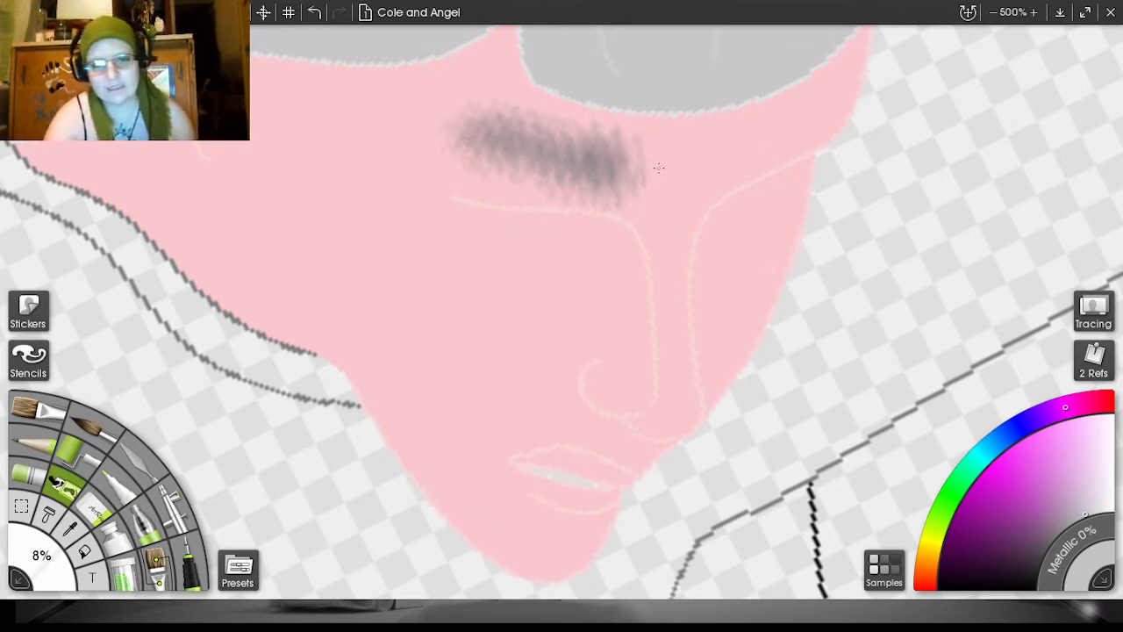
{"action": "mouse_move", "coordinate": [628, 165]}
{"action": "left_mouse_down"}
{"action": "mouse_move", "coordinate": [501, 146]}
{"action": "mouse_move", "coordinate": [443, 158]}
{"action": "mouse_move", "coordinate": [608, 167]}
{"action": "mouse_move", "coordinate": [554, 133]}
{"action": "mouse_move", "coordinate": [492, 124]}
{"action": "mouse_move", "coordinate": [410, 146]}
{"action": "mouse_move", "coordinate": [507, 140]}
{"action": "mouse_move", "coordinate": [539, 148]}
{"action": "mouse_move", "coordinate": [430, 146]}
{"action": "mouse_move", "coordinate": [606, 167]}
{"action": "mouse_move", "coordinate": [498, 124]}
{"action": "mouse_move", "coordinate": [415, 139]}
{"action": "left_mouse_up"}
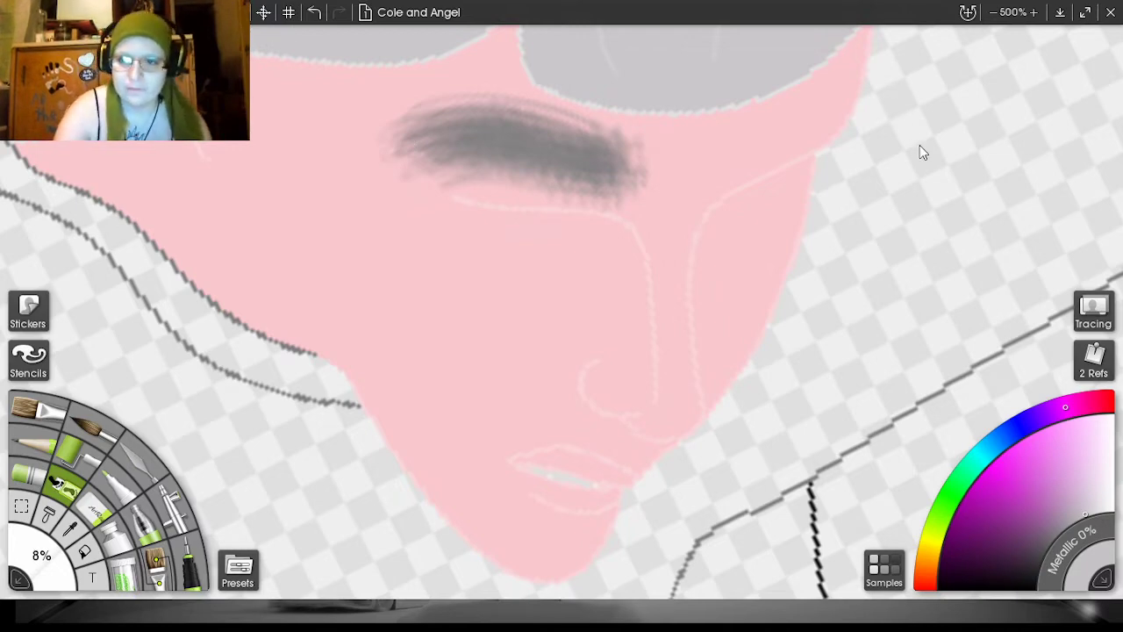
{"action": "left_click_drag", "start_coordinate": [880, 181], "coordinate": [737, 219]}
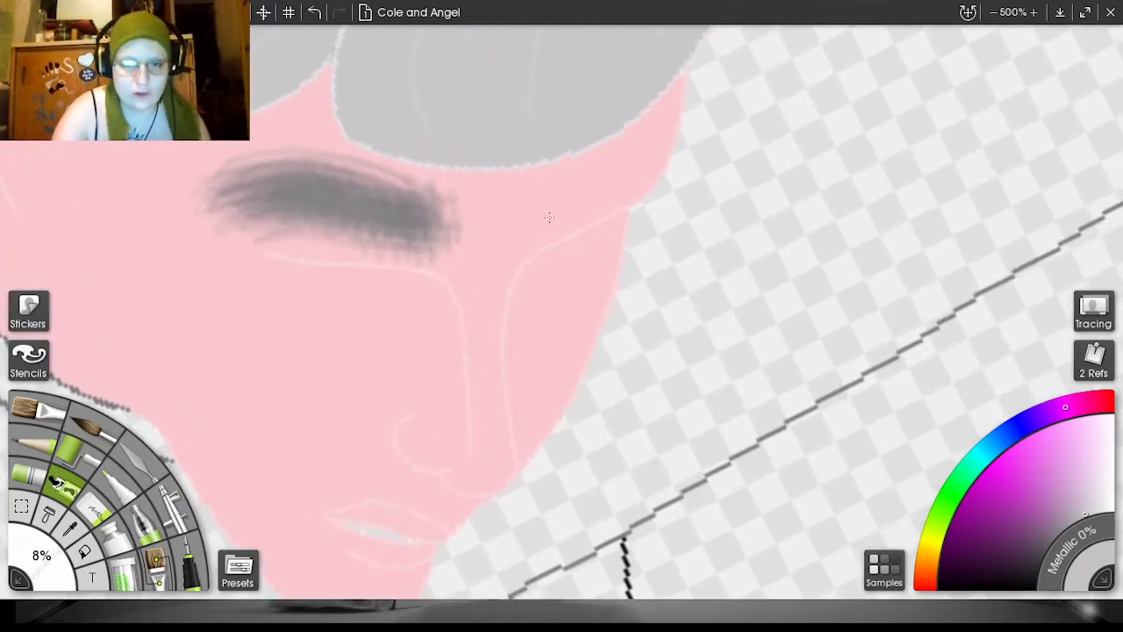
{"action": "mouse_move", "coordinate": [522, 208]}
{"action": "left_mouse_down"}
{"action": "mouse_move", "coordinate": [520, 244]}
{"action": "mouse_move", "coordinate": [517, 222]}
{"action": "mouse_move", "coordinate": [553, 195]}
{"action": "mouse_move", "coordinate": [632, 147]}
{"action": "mouse_move", "coordinate": [553, 204]}
{"action": "mouse_move", "coordinate": [645, 156]}
{"action": "mouse_move", "coordinate": [526, 215]}
{"action": "mouse_move", "coordinate": [540, 202]}
{"action": "mouse_move", "coordinate": [640, 154]}
{"action": "mouse_move", "coordinate": [531, 217]}
{"action": "mouse_move", "coordinate": [652, 149]}
{"action": "left_mouse_up"}
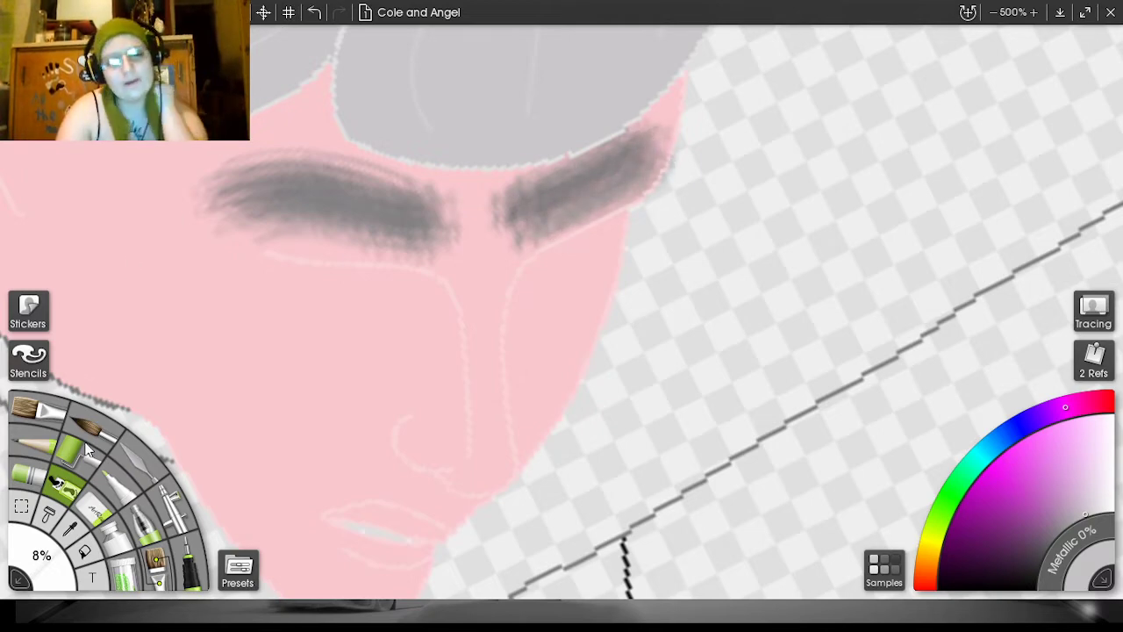
- Erase around the eyebrow nearest the face's outer edge at 3% size, trimming it to a slim, sharp-edged slanted shape
{"action": "left_click", "coordinate": [94, 509]}
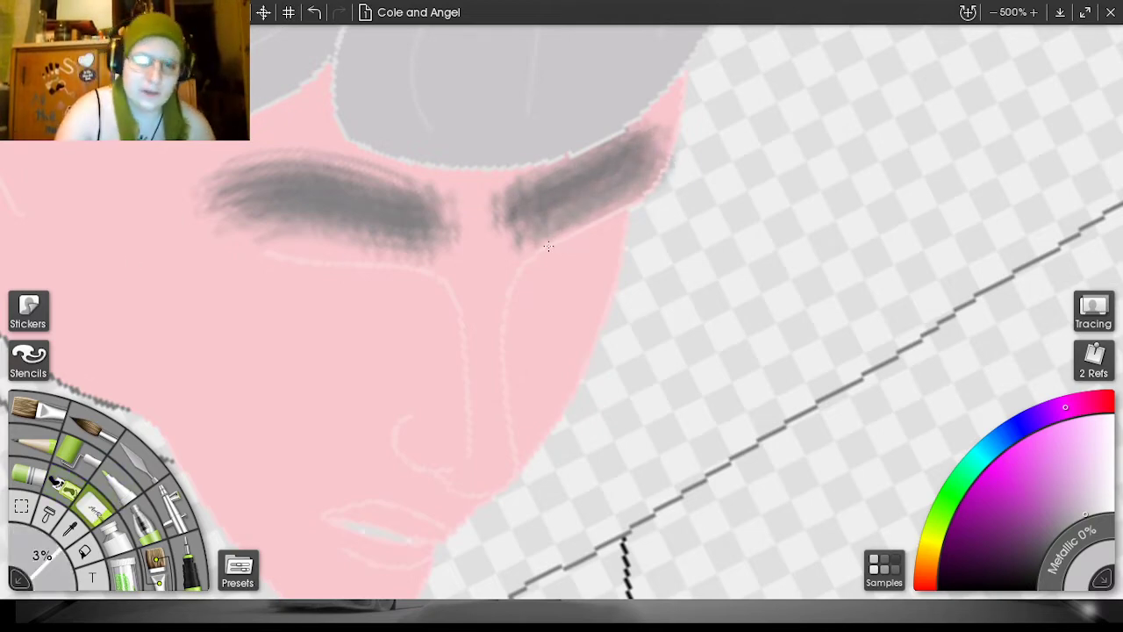
{"action": "mouse_move", "coordinate": [541, 249]}
{"action": "left_mouse_down"}
{"action": "mouse_move", "coordinate": [671, 178]}
{"action": "mouse_move", "coordinate": [687, 137]}
{"action": "left_mouse_up"}
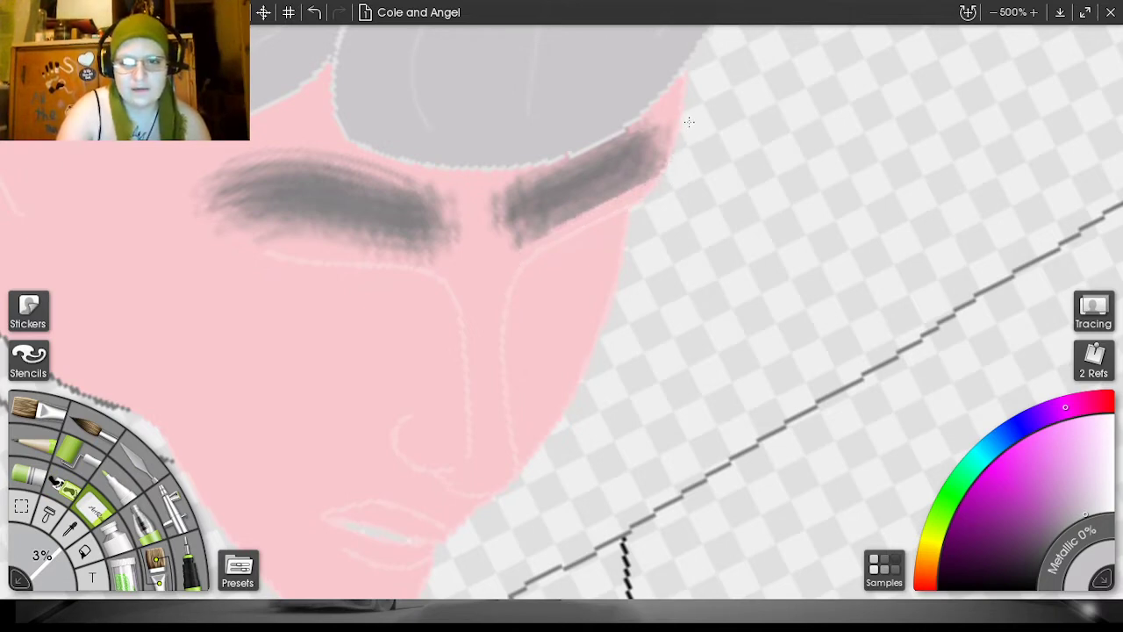
{"action": "mouse_move", "coordinate": [559, 232]}
{"action": "left_mouse_down"}
{"action": "mouse_move", "coordinate": [512, 257]}
{"action": "mouse_move", "coordinate": [496, 189]}
{"action": "left_mouse_up"}
{"action": "mouse_move", "coordinate": [532, 251]}
{"action": "left_mouse_down"}
{"action": "mouse_move", "coordinate": [507, 240]}
{"action": "mouse_move", "coordinate": [534, 246]}
{"action": "mouse_move", "coordinate": [592, 226]}
{"action": "mouse_move", "coordinate": [547, 209]}
{"action": "mouse_move", "coordinate": [499, 227]}
{"action": "mouse_move", "coordinate": [517, 203]}
{"action": "mouse_move", "coordinate": [678, 143]}
{"action": "left_mouse_up"}
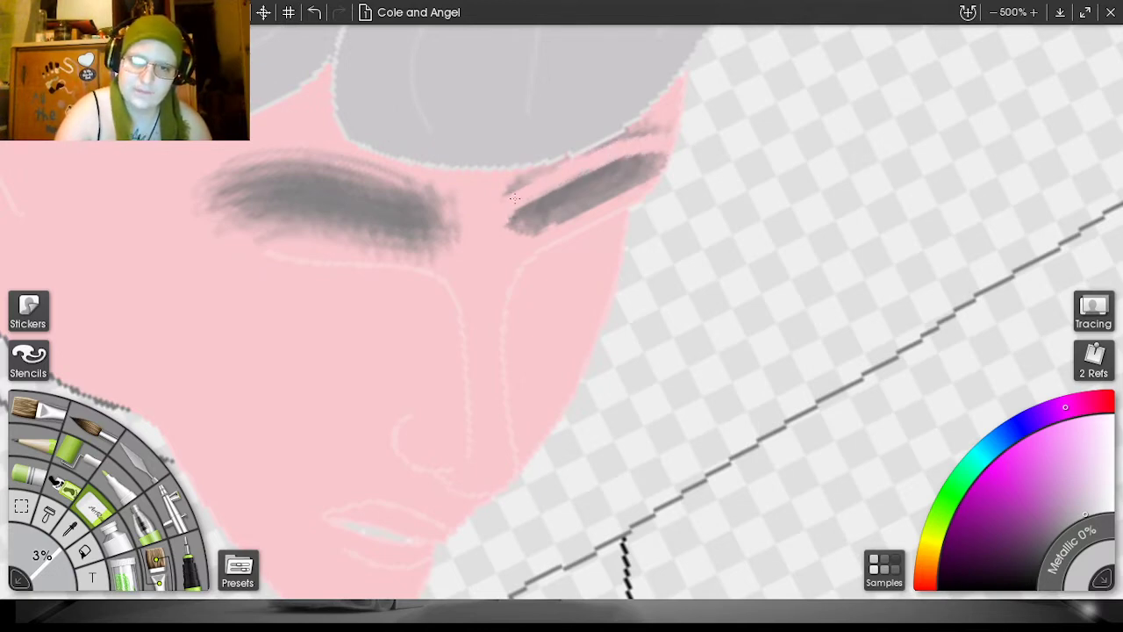
{"action": "mouse_move", "coordinate": [516, 187]}
{"action": "left_mouse_down"}
{"action": "mouse_move", "coordinate": [603, 143]}
{"action": "mouse_move", "coordinate": [677, 127]}
{"action": "left_mouse_up"}
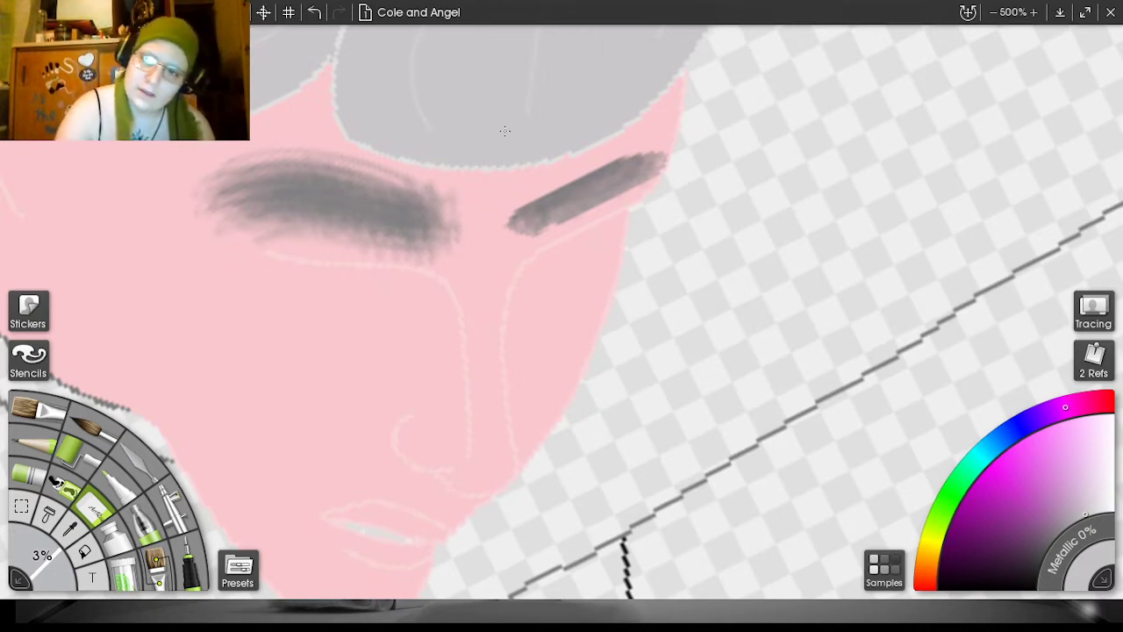
- Erase around the soft-edged eyebrow with the eraser at 3% size, trimming it to a slim, tapered arch
{"action": "left_click_drag", "start_coordinate": [911, 160], "coordinate": [1056, 131]}
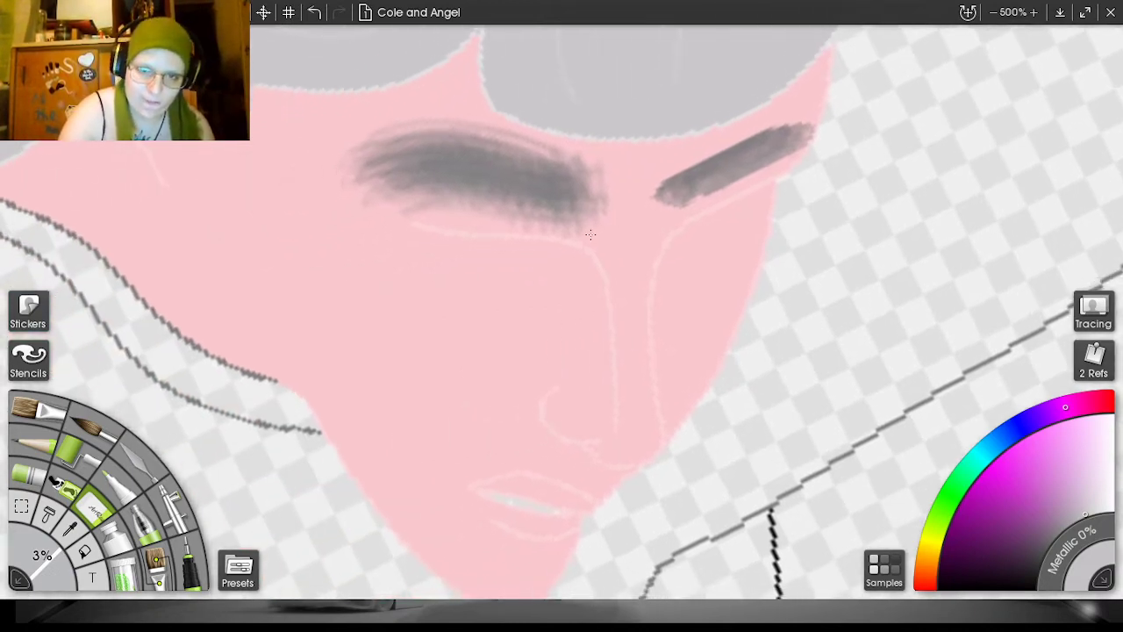
{"action": "mouse_move", "coordinate": [591, 228]}
{"action": "left_mouse_down"}
{"action": "mouse_move", "coordinate": [381, 193]}
{"action": "mouse_move", "coordinate": [335, 212]}
{"action": "mouse_move", "coordinate": [495, 226]}
{"action": "left_mouse_up"}
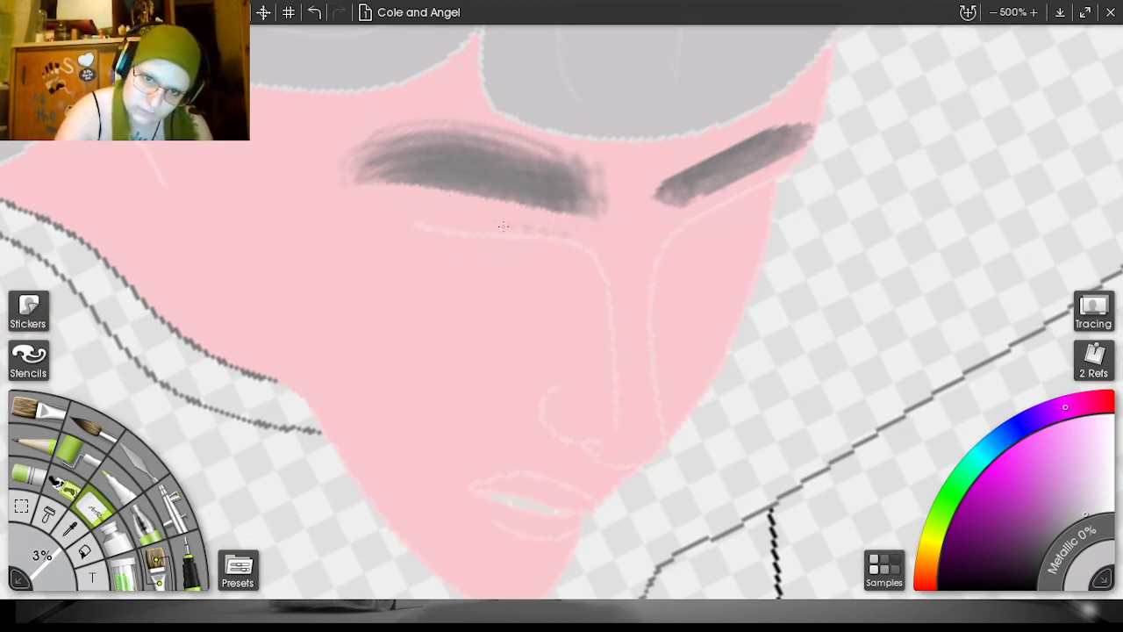
{"action": "mouse_move", "coordinate": [602, 227]}
{"action": "left_mouse_down"}
{"action": "mouse_move", "coordinate": [596, 186]}
{"action": "mouse_move", "coordinate": [536, 158]}
{"action": "mouse_move", "coordinate": [458, 145]}
{"action": "mouse_move", "coordinate": [345, 187]}
{"action": "left_mouse_up"}
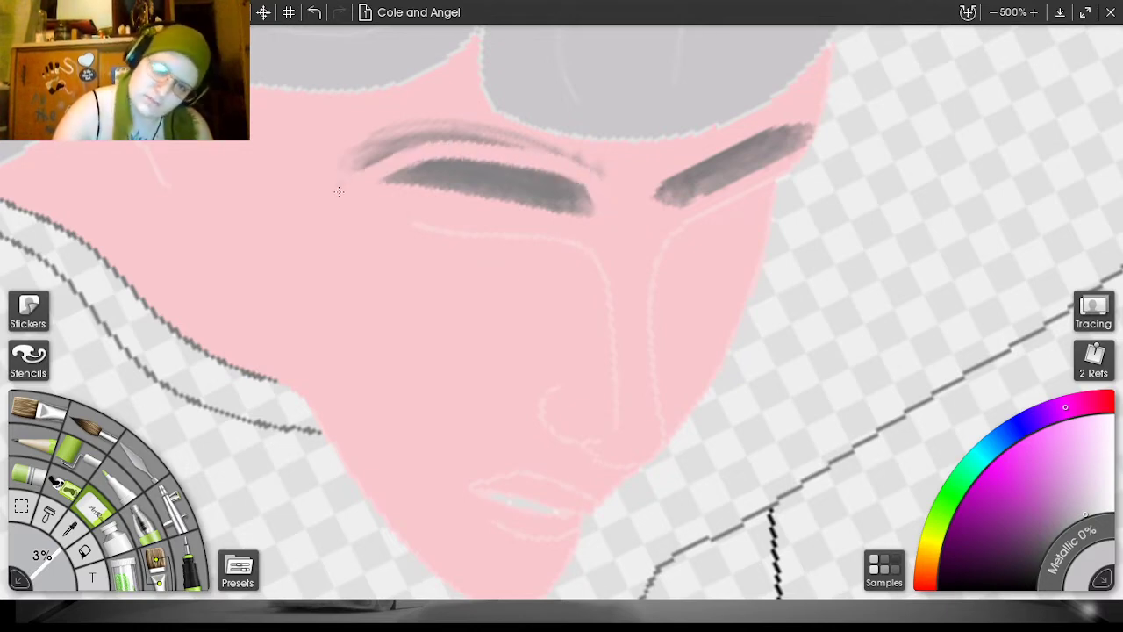
{"action": "mouse_move", "coordinate": [614, 178]}
{"action": "left_mouse_down"}
{"action": "mouse_move", "coordinate": [546, 151]}
{"action": "mouse_move", "coordinate": [395, 131]}
{"action": "mouse_move", "coordinate": [351, 147]}
{"action": "left_mouse_up"}
{"action": "mouse_move", "coordinate": [505, 134]}
{"action": "left_mouse_down"}
{"action": "mouse_move", "coordinate": [415, 144]}
{"action": "mouse_move", "coordinate": [344, 167]}
{"action": "left_mouse_up"}
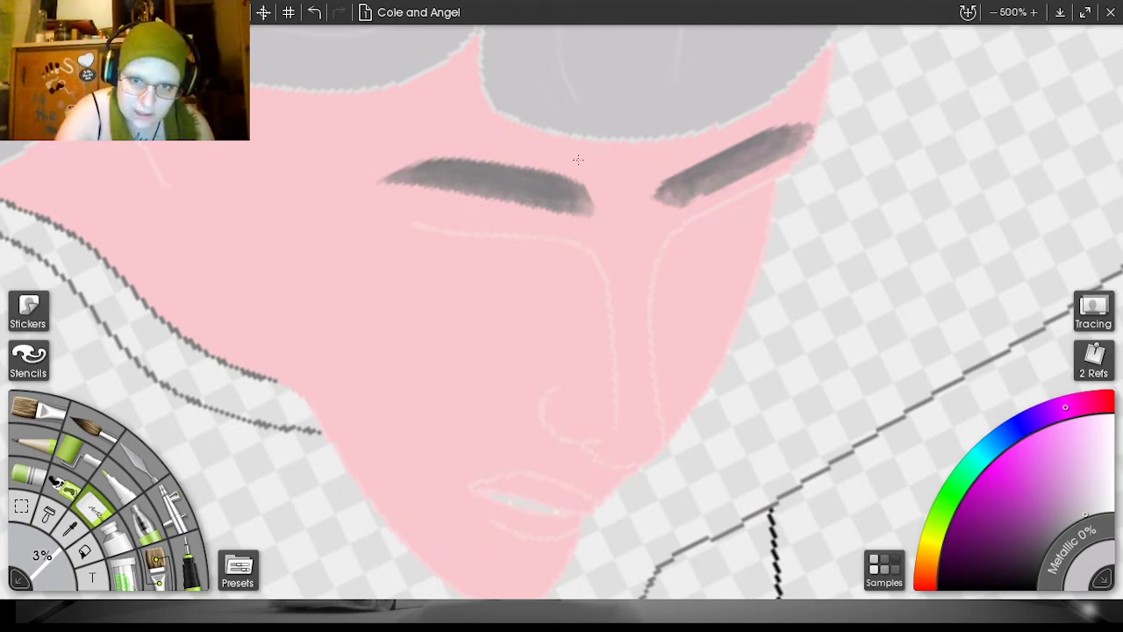
- Reset the canvas rotation to its original orientation and choose a very dark red as the paint colour
{"action": "key", "text": "minus"}
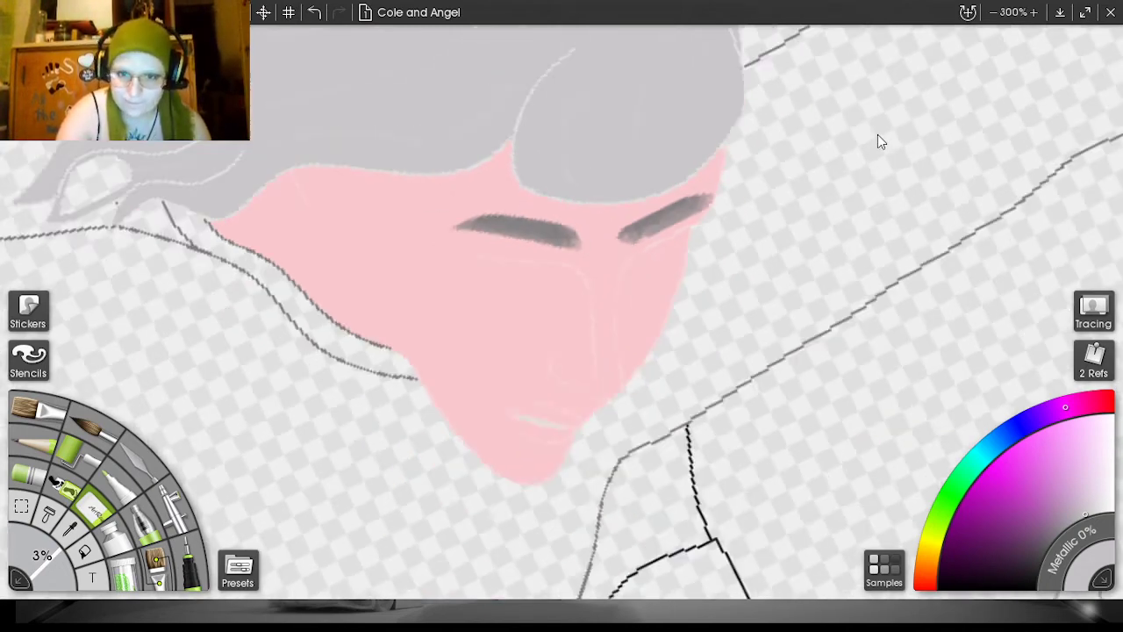
{"action": "scroll", "coordinate": [877, 134], "scroll_direction": "down", "scroll_amount": 5}
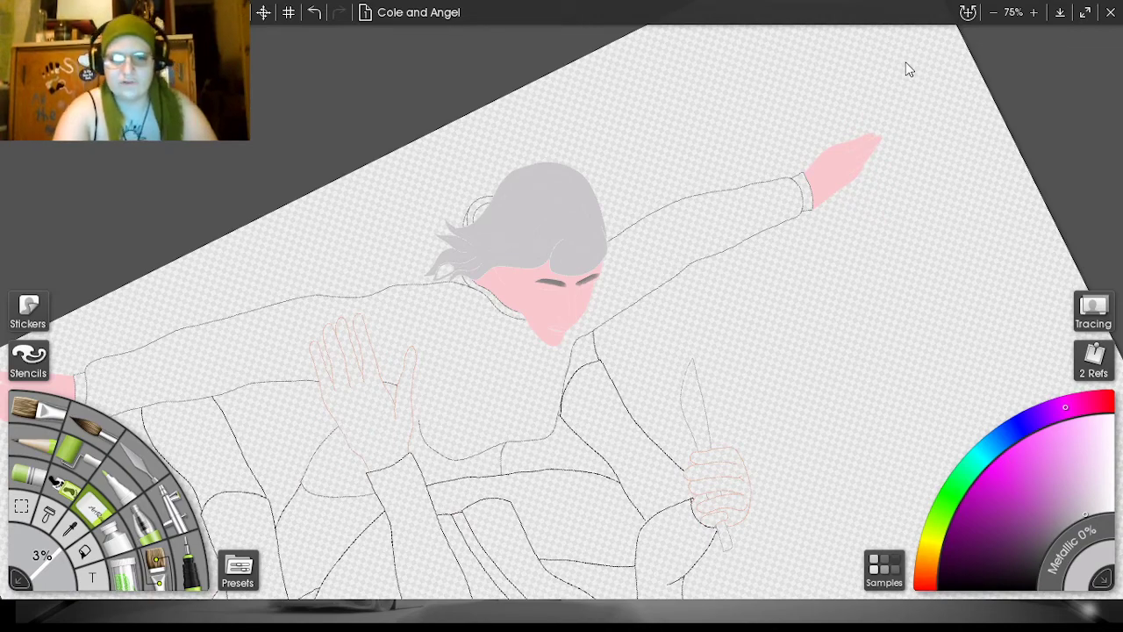
{"action": "key", "text": "Home"}
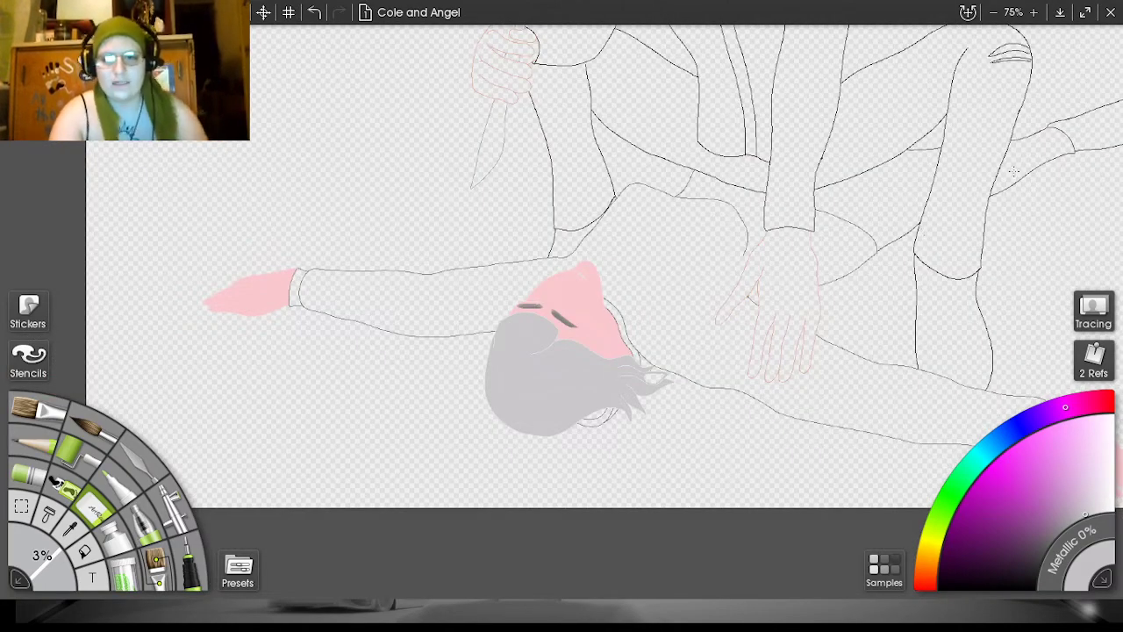
{"action": "left_click_drag", "start_coordinate": [908, 155], "coordinate": [827, 290]}
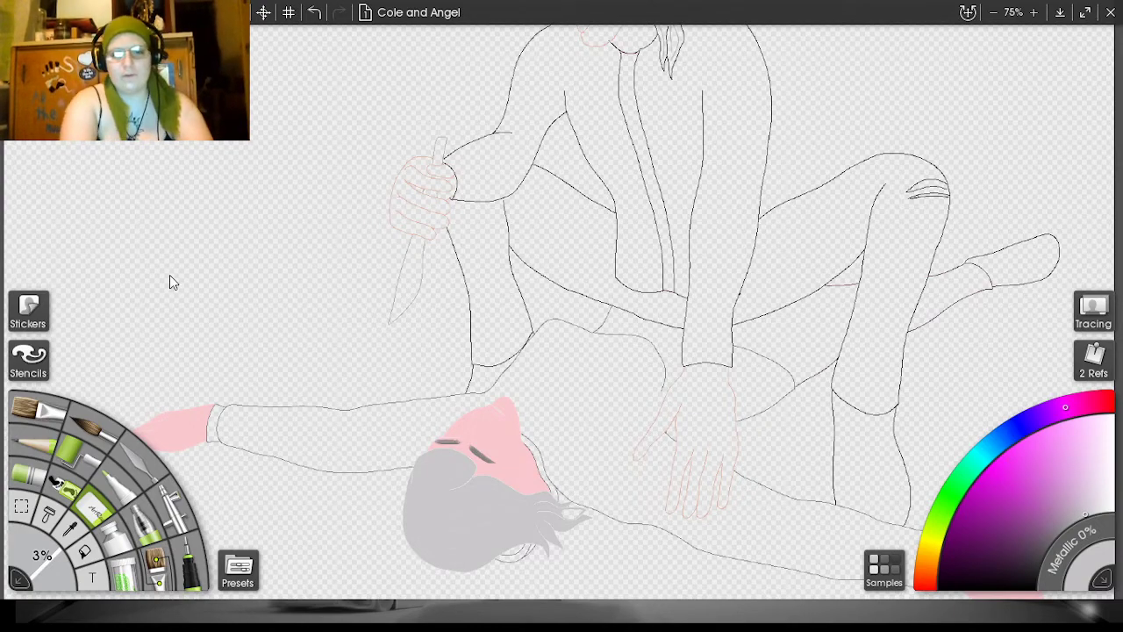
{"action": "left_click", "coordinate": [1098, 404]}
{"action": "left_click", "coordinate": [966, 549]}
{"action": "left_click", "coordinate": [955, 552]}
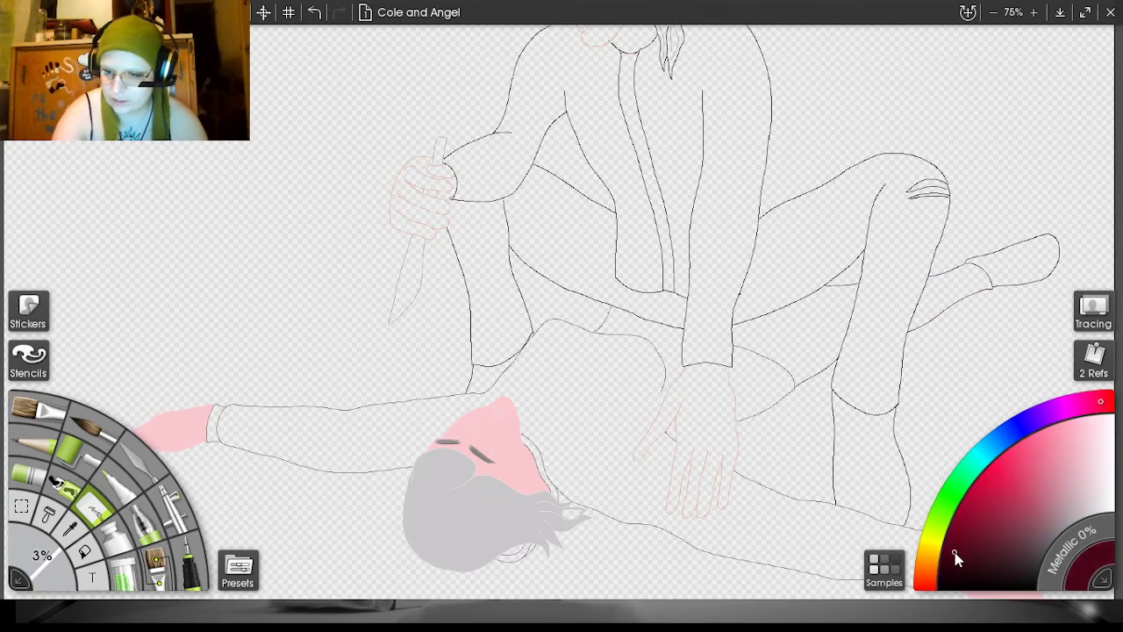
{"action": "left_click", "coordinate": [1109, 402]}
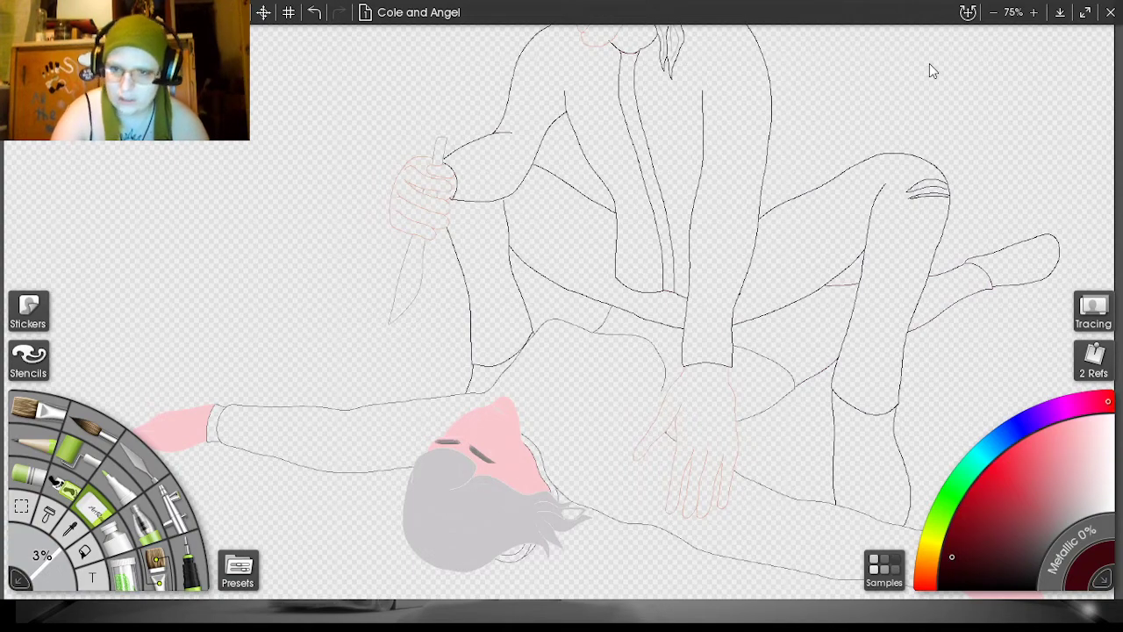
- Paint the narrow opening between the reclining figure's lips dark red with the pen
{"action": "scroll", "coordinate": [933, 117], "scroll_direction": "up", "scroll_amount": 3}
{"action": "left_click_drag", "start_coordinate": [861, 284], "coordinate": [934, 132]}
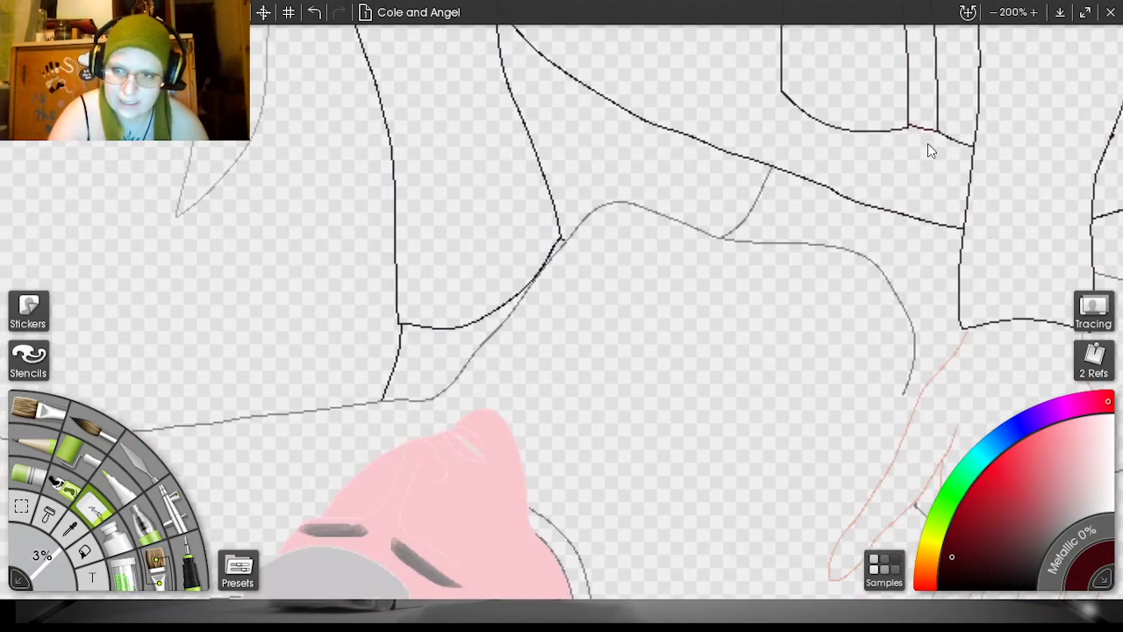
{"action": "left_click_drag", "start_coordinate": [910, 213], "coordinate": [980, 60]}
{"action": "scroll", "coordinate": [939, 117], "scroll_direction": "up", "scroll_amount": 2}
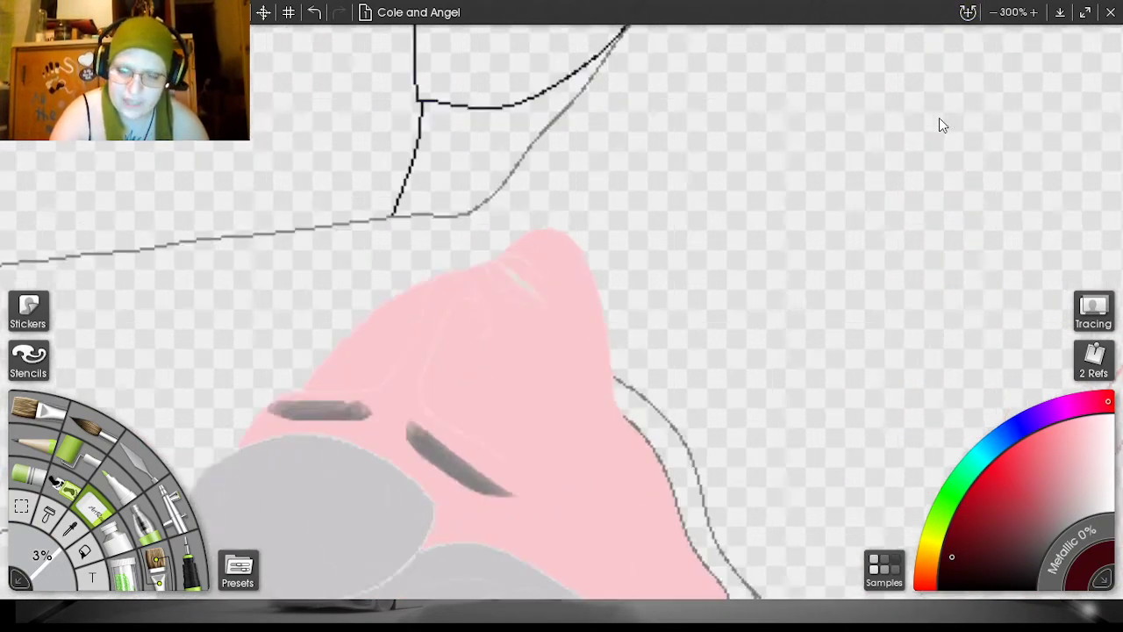
{"action": "left_click", "coordinate": [189, 562]}
{"action": "left_click_drag", "start_coordinate": [50, 570], "coordinate": [52, 575]}
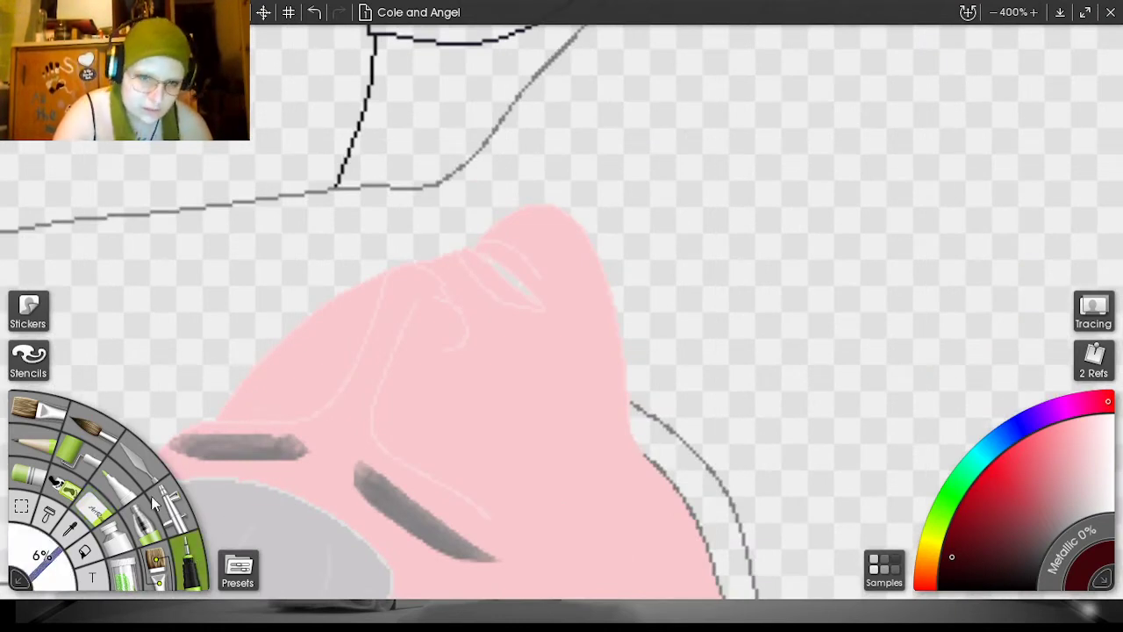
{"action": "left_click_drag", "start_coordinate": [532, 296], "coordinate": [491, 262]}
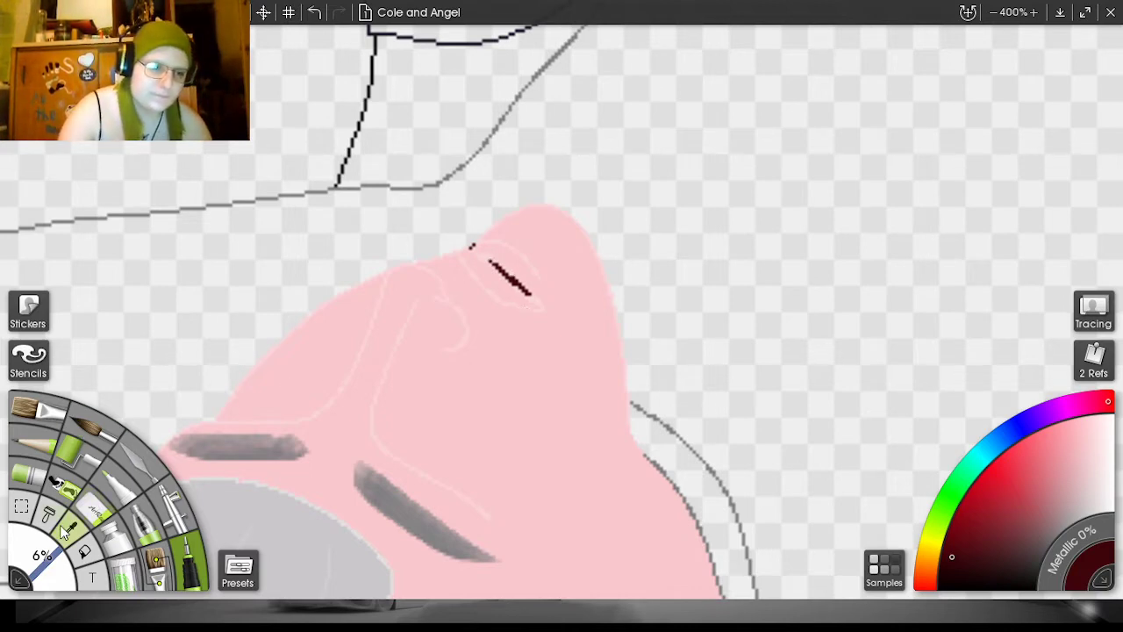
- Sample the dark red and remove the stray dark mark at the face's edge beside the lips
{"action": "left_click", "coordinate": [471, 246]}
{"action": "left_click", "coordinate": [470, 248]}
{"action": "left_click", "coordinate": [472, 246]}
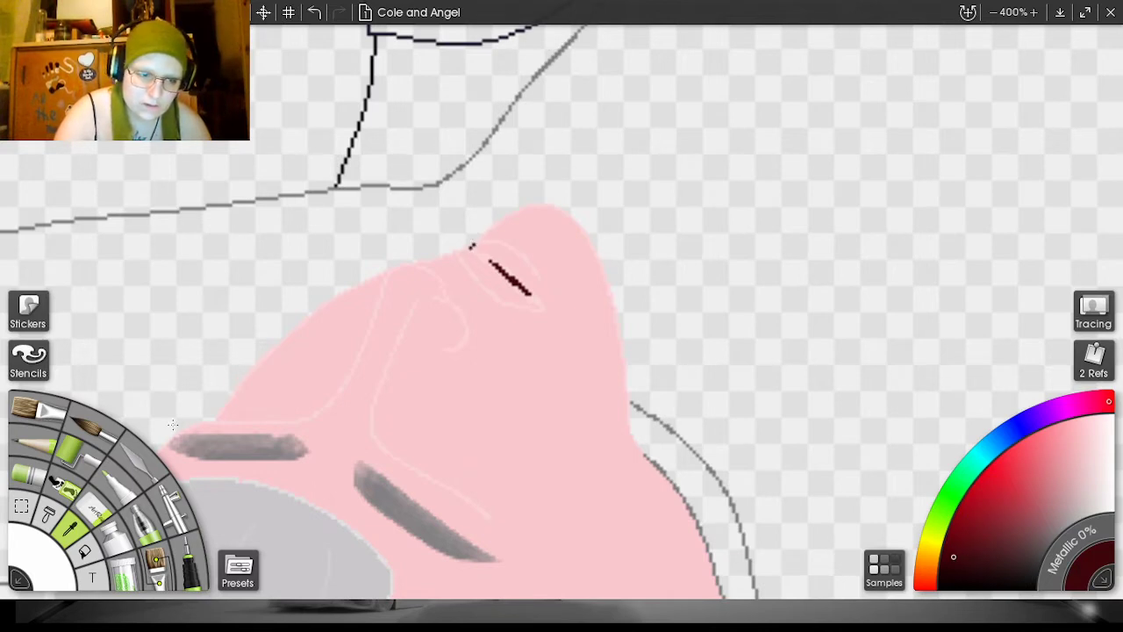
{"action": "left_click", "coordinate": [95, 509]}
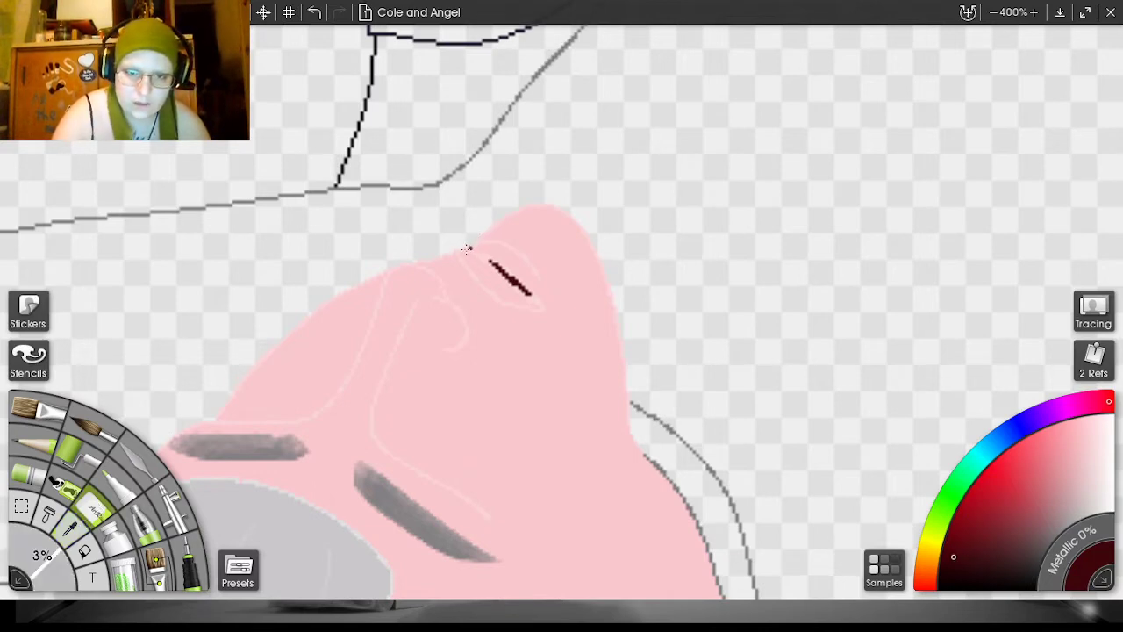
{"action": "left_click", "coordinate": [318, 11]}
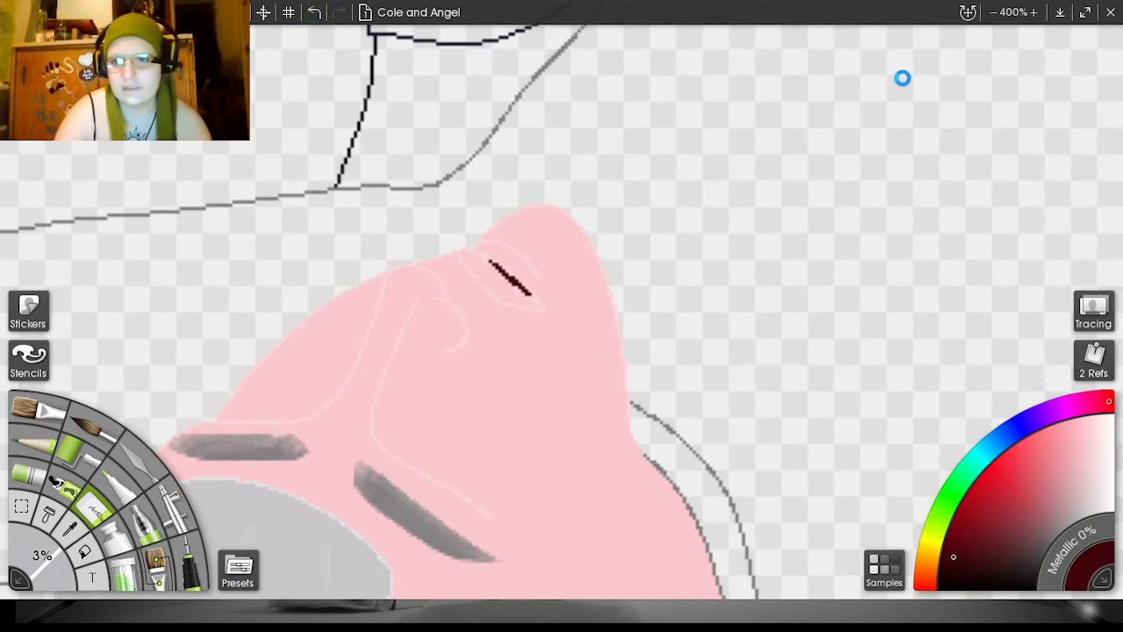
- Try to flood-fill the reclining figure's shirt with medium grey
{"action": "scroll", "coordinate": [883, 136], "scroll_direction": "down", "scroll_amount": 4}
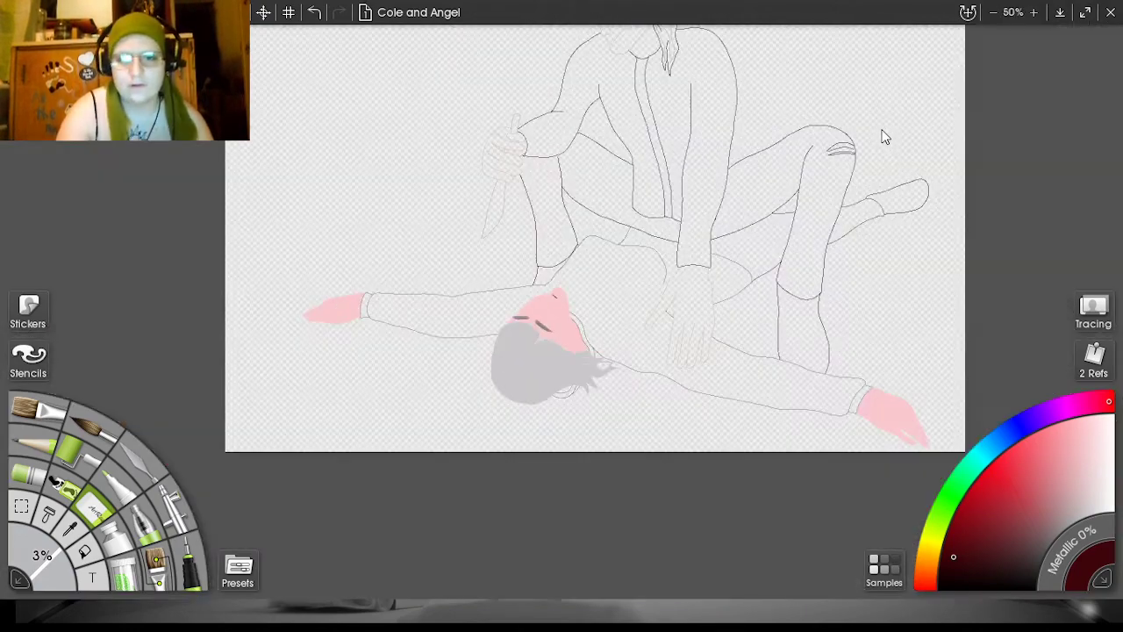
{"action": "left_click_drag", "start_coordinate": [923, 170], "coordinate": [857, 170]}
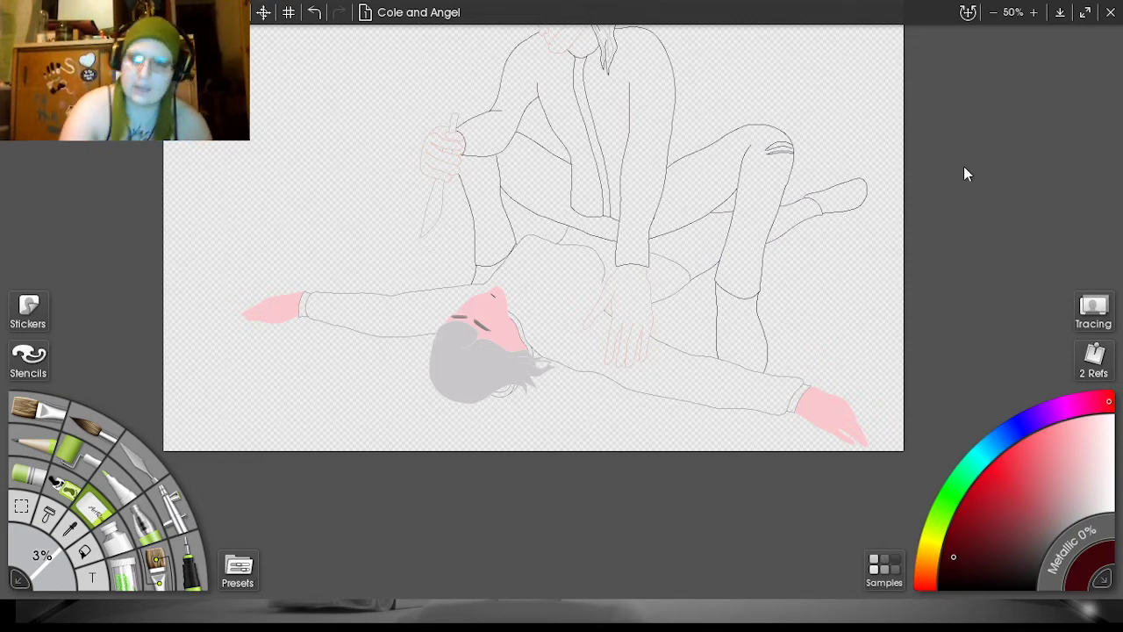
{"action": "scroll", "coordinate": [944, 134], "scroll_direction": "up", "scroll_amount": 6}
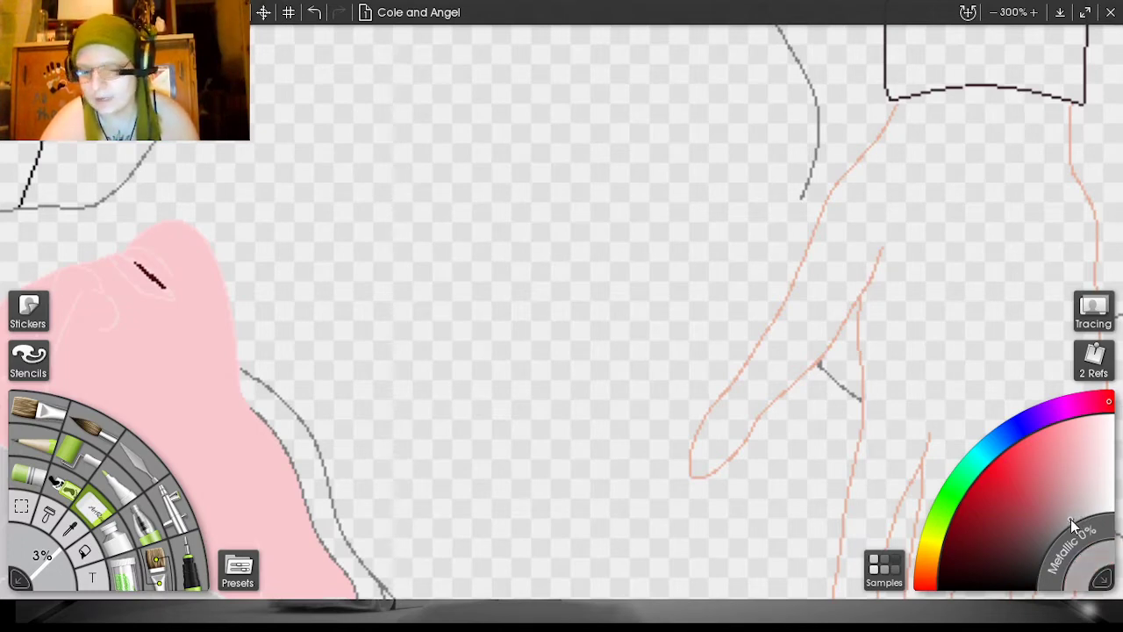
{"action": "left_click", "coordinate": [75, 529]}
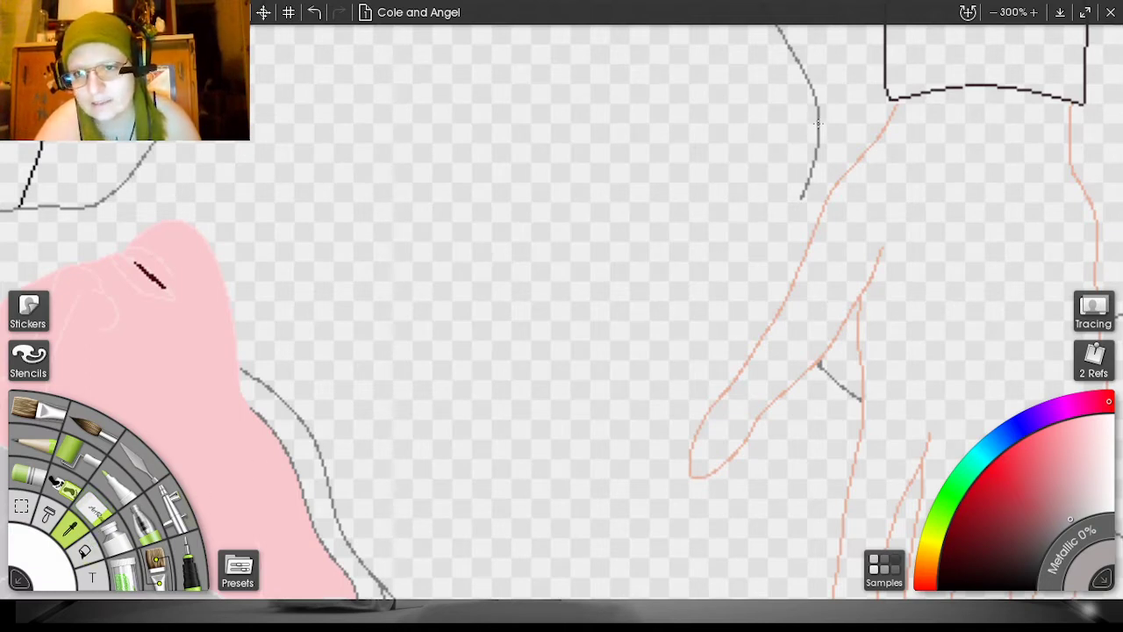
{"action": "left_click", "coordinate": [83, 553]}
{"action": "left_click", "coordinate": [749, 159]}
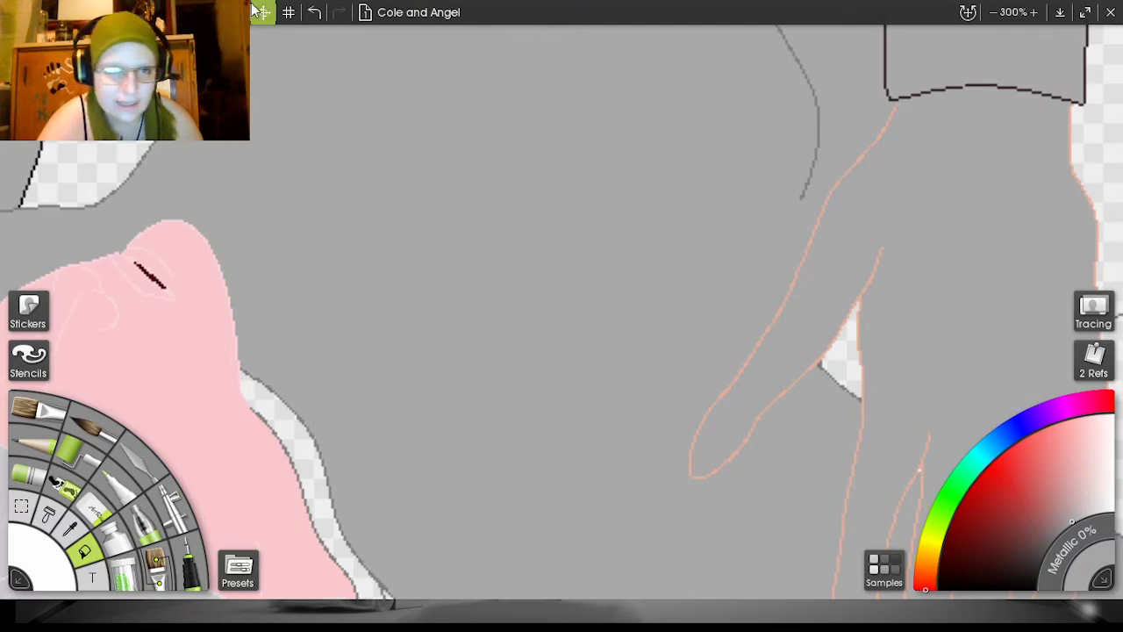
{"action": "left_click", "coordinate": [314, 12]}
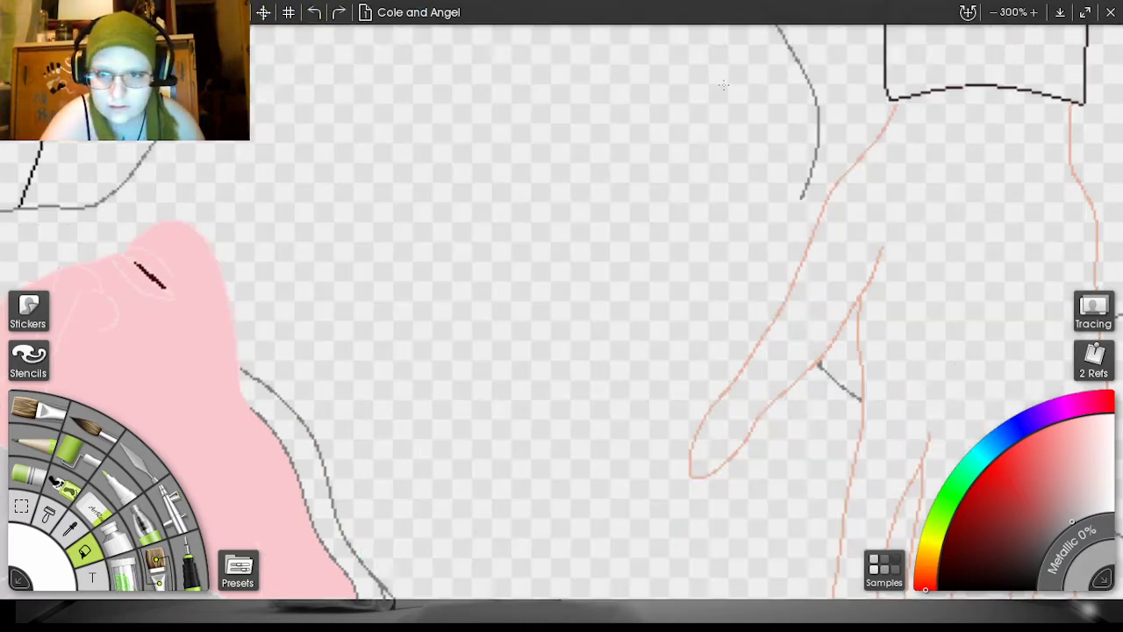
- Set the pen to 2% size and place a small grey dot at the tip of the index finger resting over the shirt
{"action": "left_click_drag", "start_coordinate": [915, 182], "coordinate": [767, 7]}
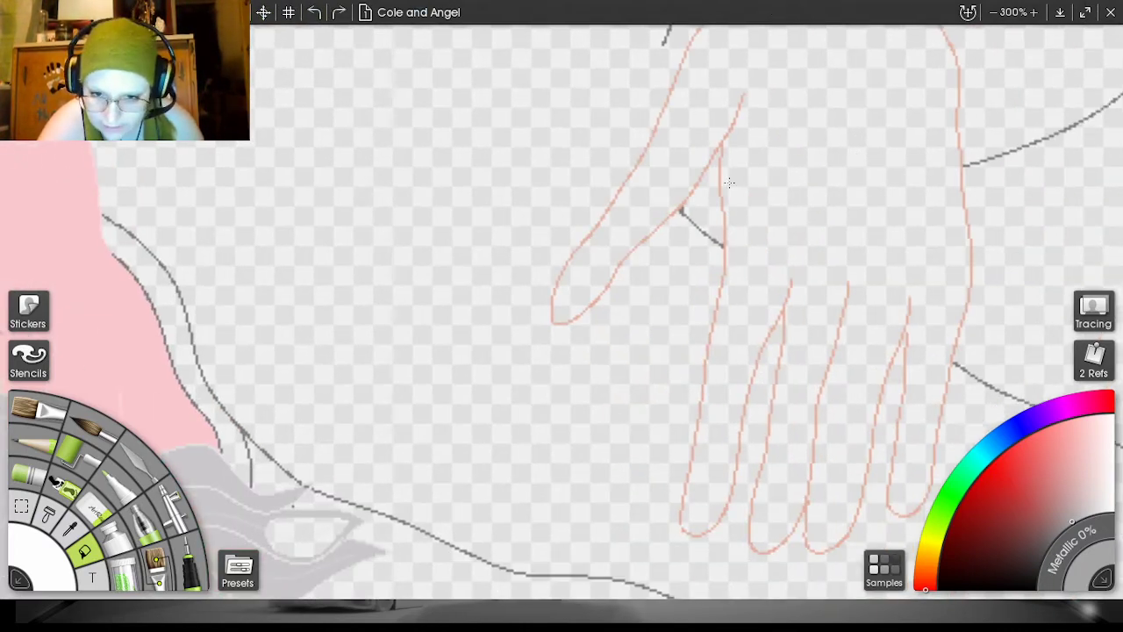
{"action": "left_click", "coordinate": [188, 562]}
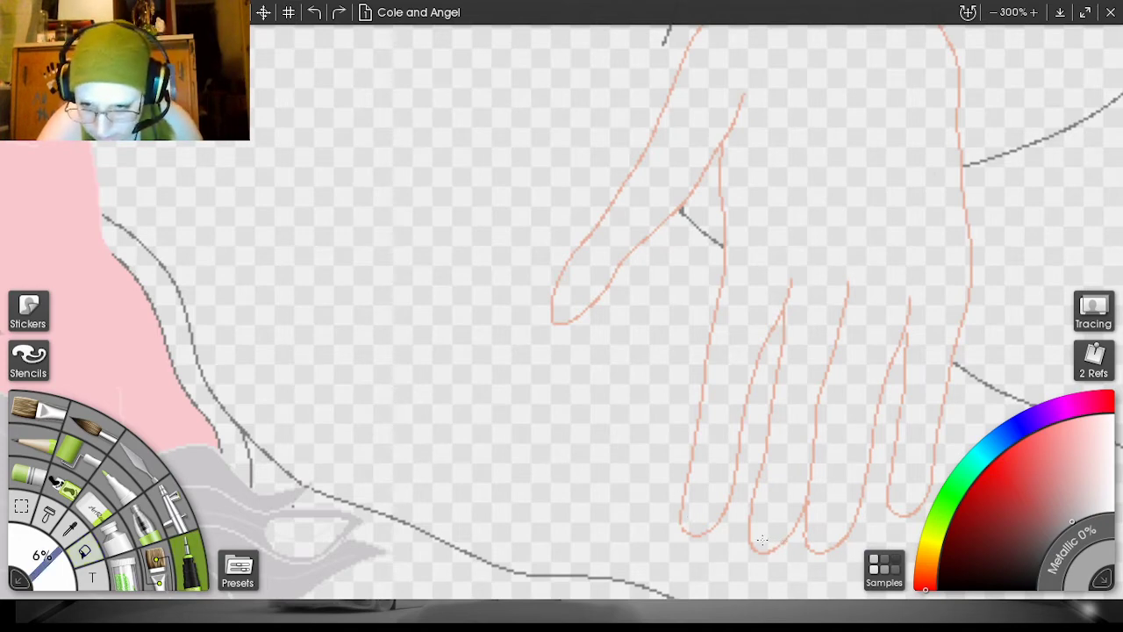
{"action": "left_click", "coordinate": [678, 527]}
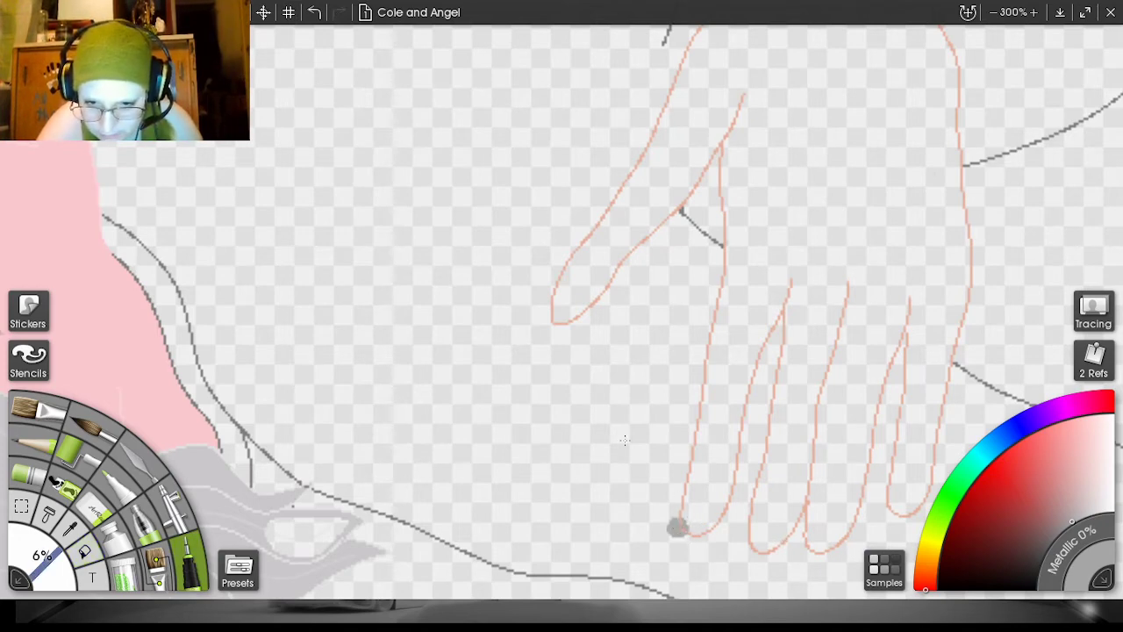
{"action": "left_click", "coordinate": [314, 12]}
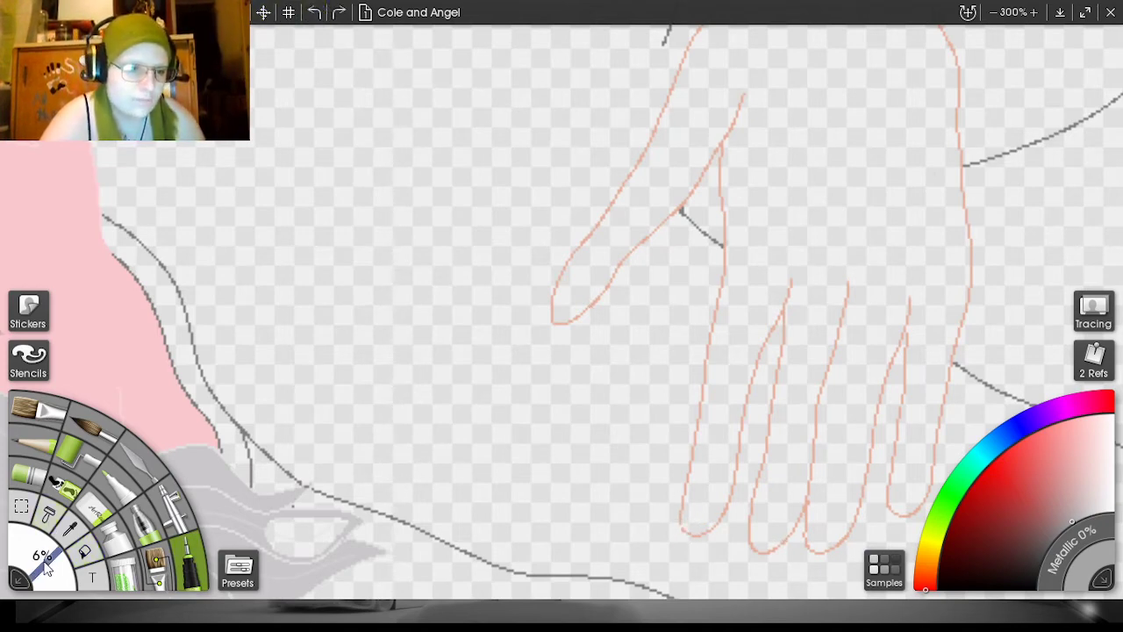
{"action": "left_click_drag", "start_coordinate": [47, 568], "coordinate": [45, 571]}
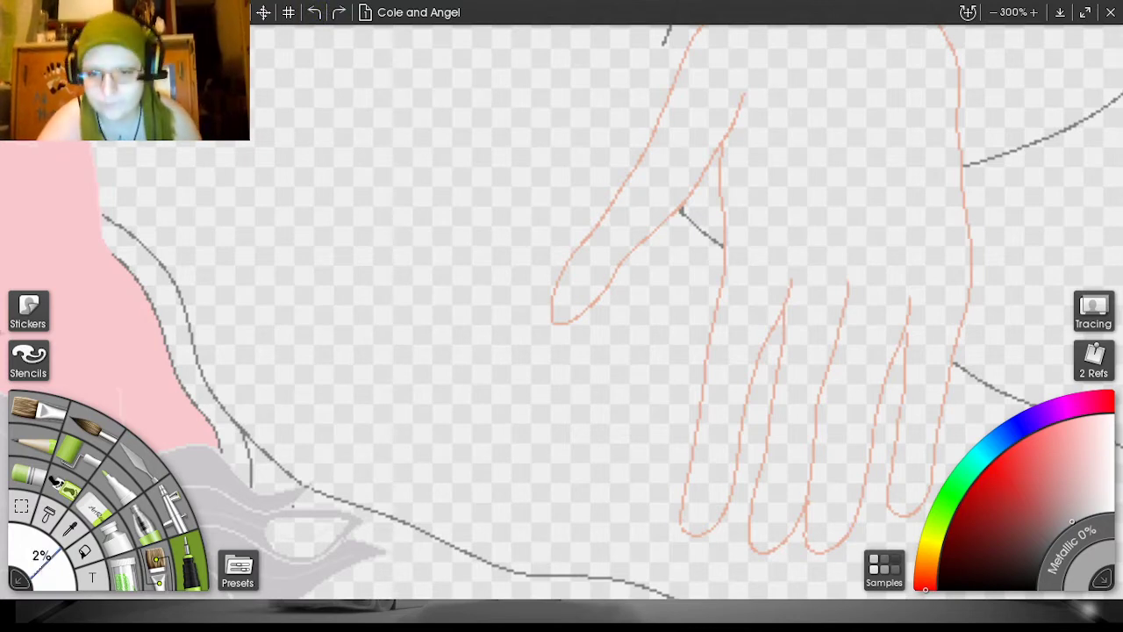
{"action": "left_click", "coordinate": [677, 529]}
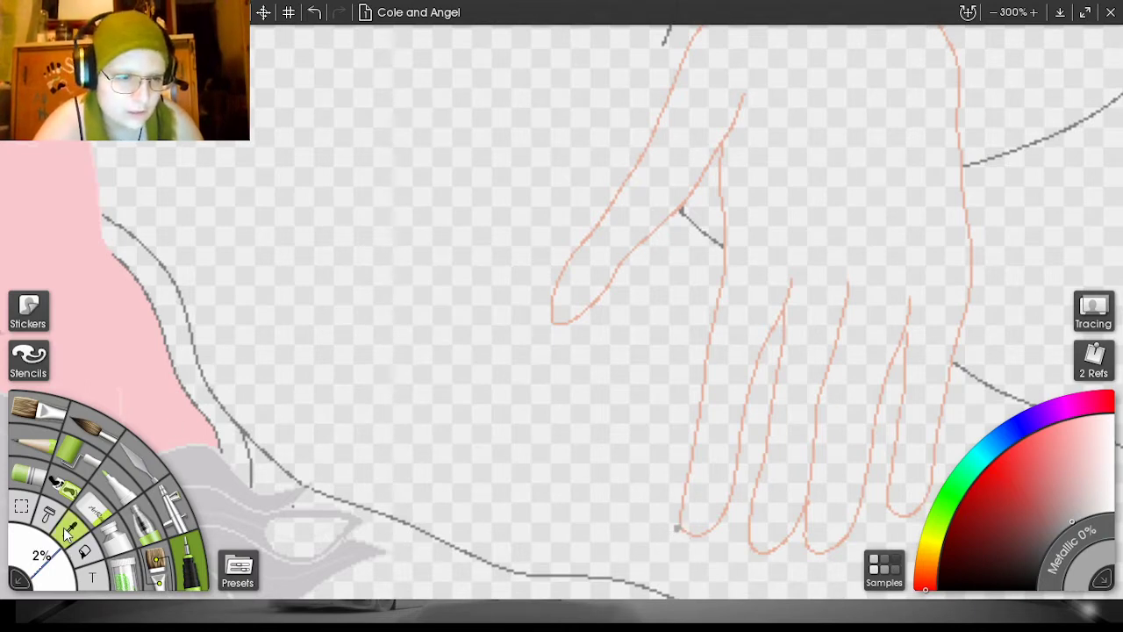
- Try the grey flood fill on the shirt area beside the hand again
{"action": "left_click", "coordinate": [86, 550]}
{"action": "left_click", "coordinate": [454, 366]}
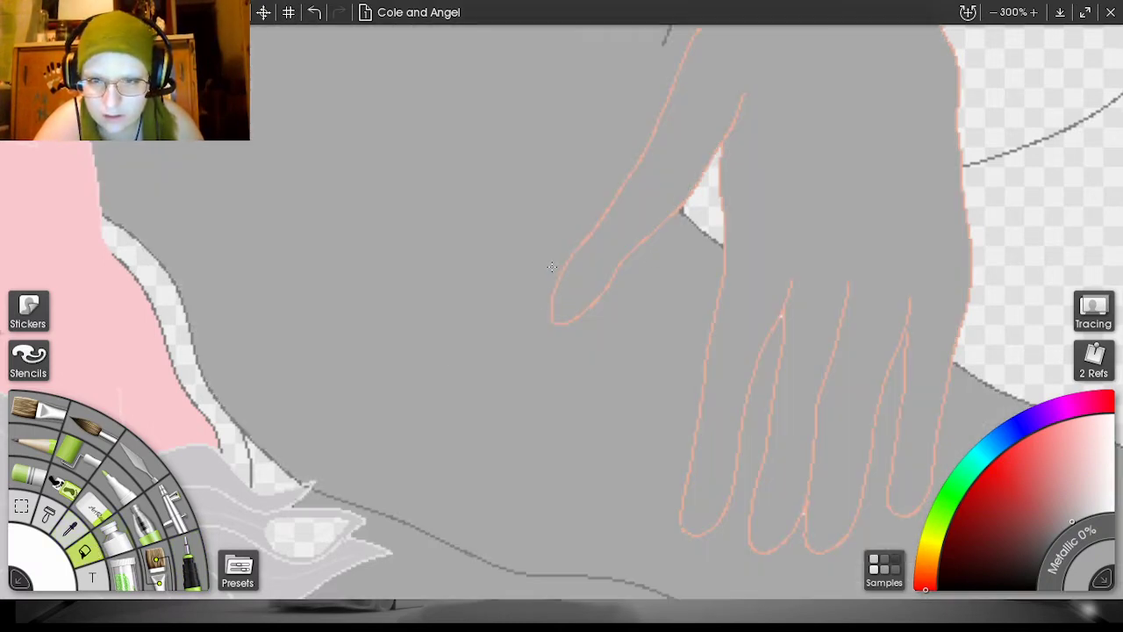
{"action": "left_click", "coordinate": [314, 13]}
- Trace grey with the 2% pen around the index fingertip and partway up its side facing the middle finger
{"action": "left_click", "coordinate": [187, 562]}
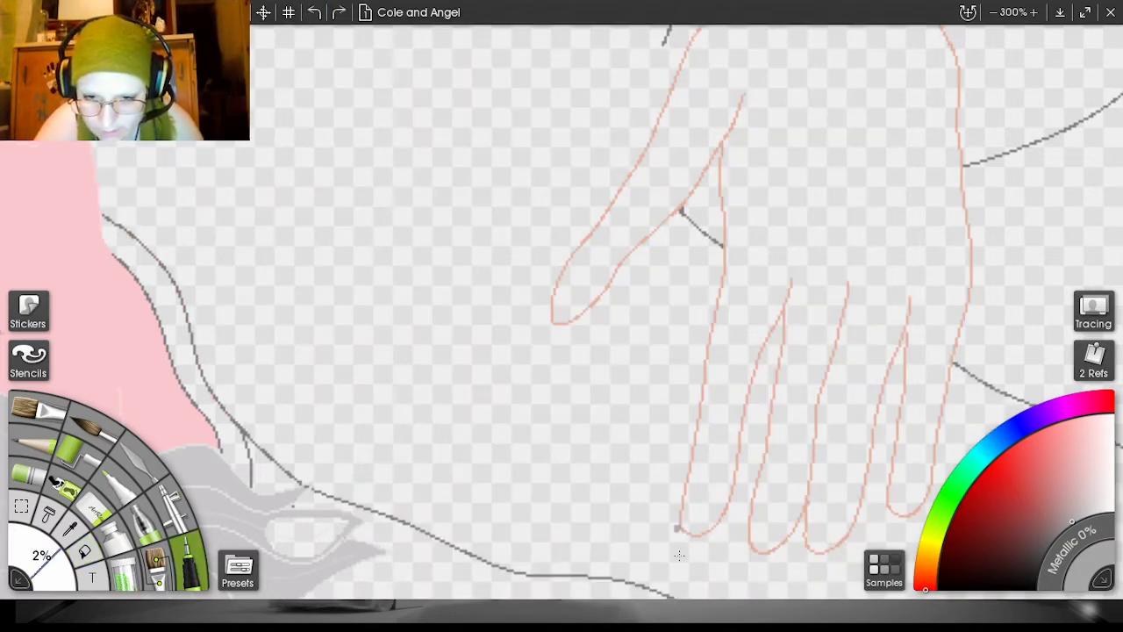
{"action": "left_click_drag", "start_coordinate": [901, 162], "coordinate": [854, 54]}
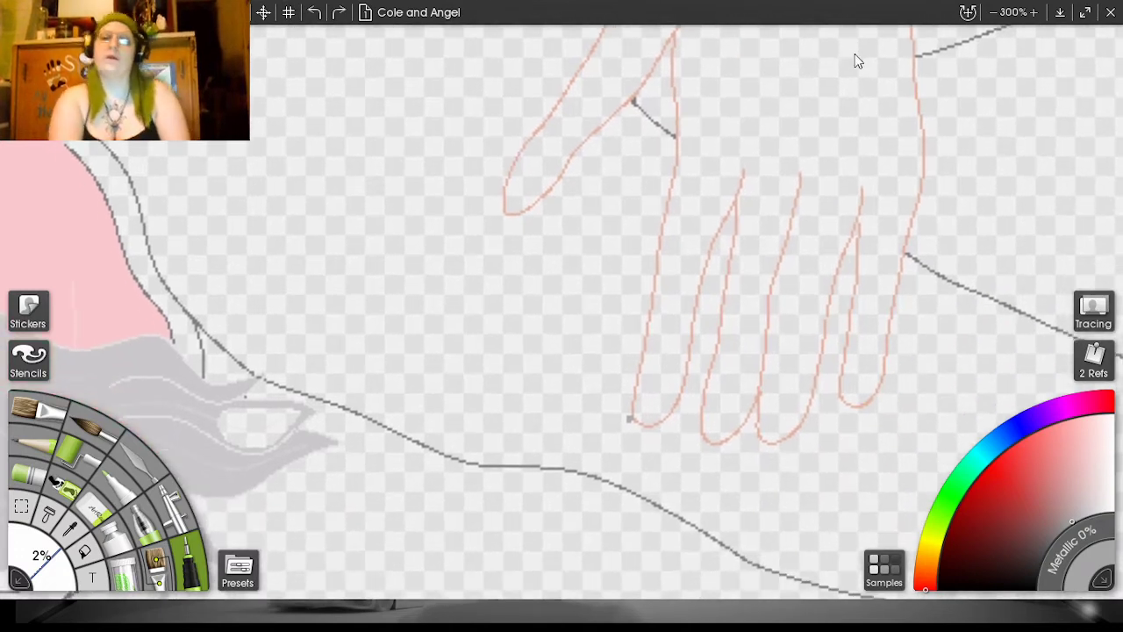
{"action": "scroll", "coordinate": [928, 142], "scroll_direction": "up", "scroll_amount": 1}
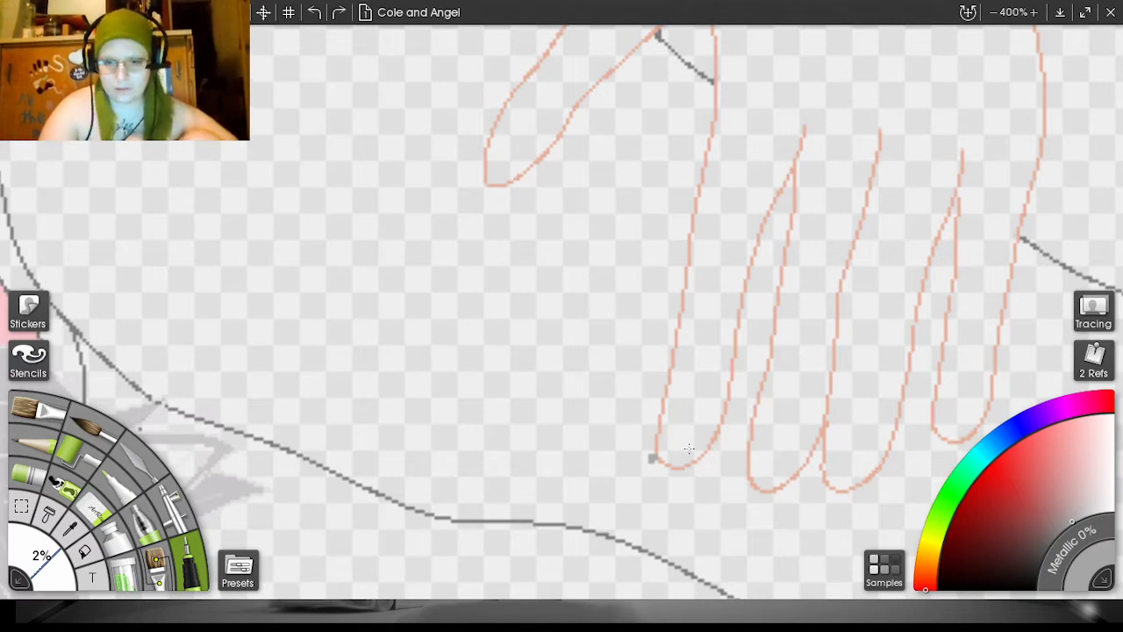
{"action": "left_click_drag", "start_coordinate": [666, 471], "coordinate": [653, 461]}
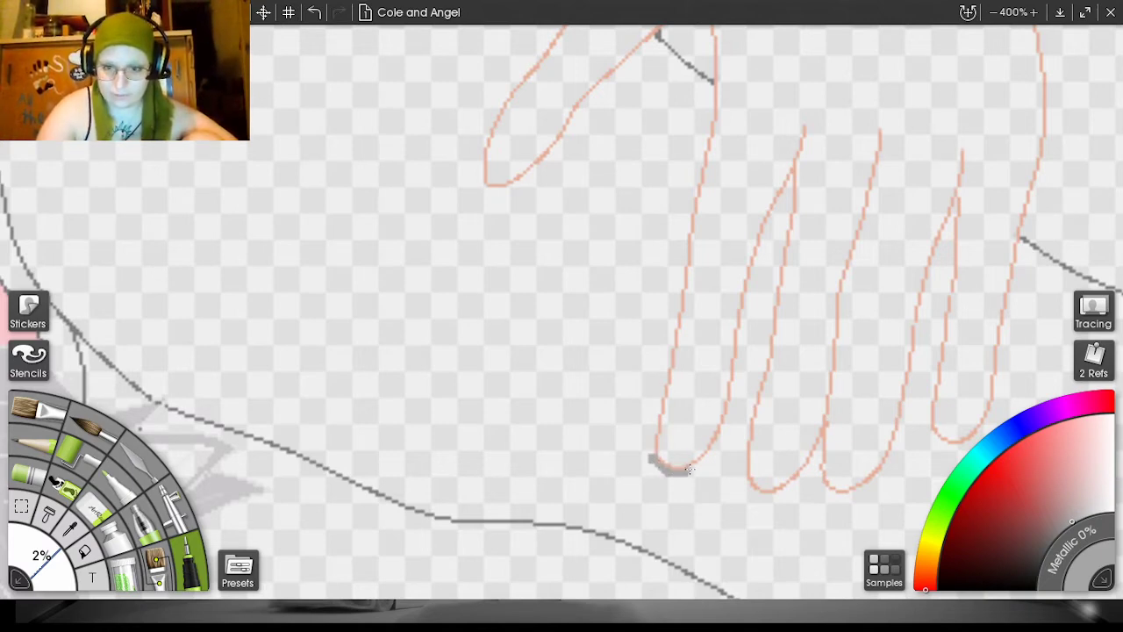
{"action": "mouse_move", "coordinate": [699, 466]}
{"action": "left_mouse_down"}
{"action": "mouse_move", "coordinate": [727, 422]}
{"action": "mouse_move", "coordinate": [742, 316]}
{"action": "left_mouse_up"}
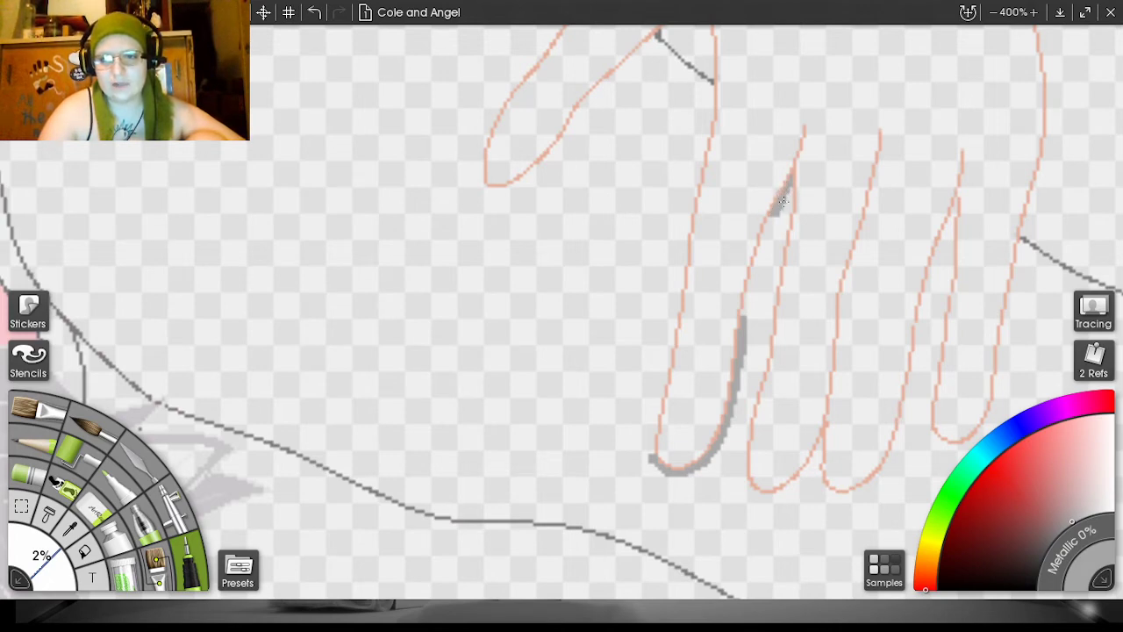
- Fill the narrow gaps at the finger bases with grey, between index and middle fingers and beside the little finger
{"action": "left_click_drag", "start_coordinate": [783, 211], "coordinate": [788, 189]}
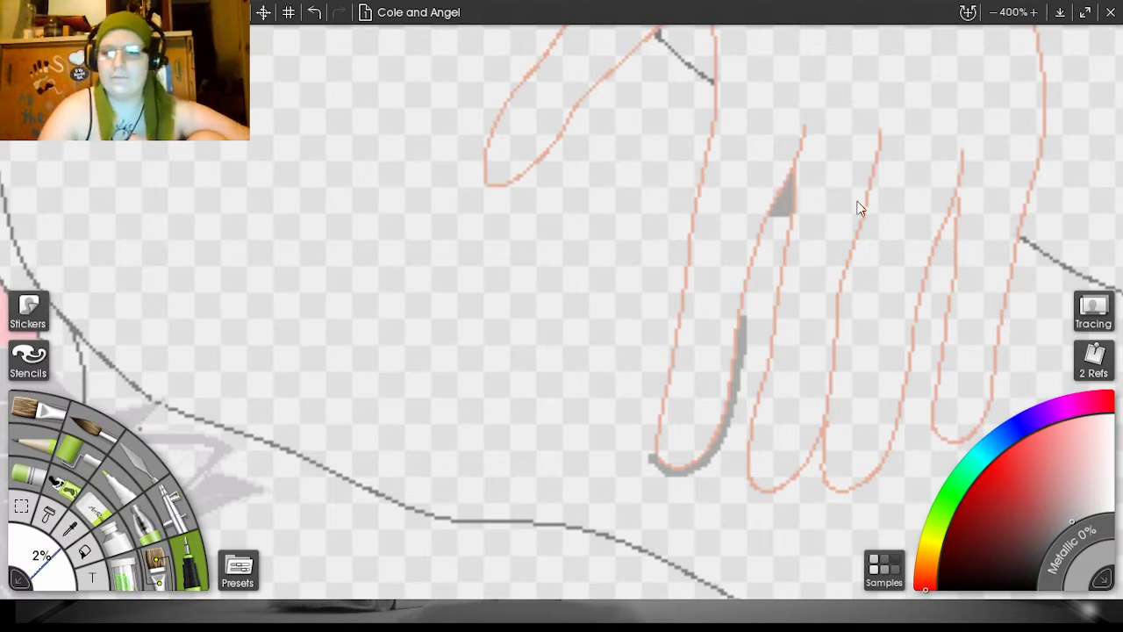
{"action": "left_click_drag", "start_coordinate": [915, 173], "coordinate": [693, 196]}
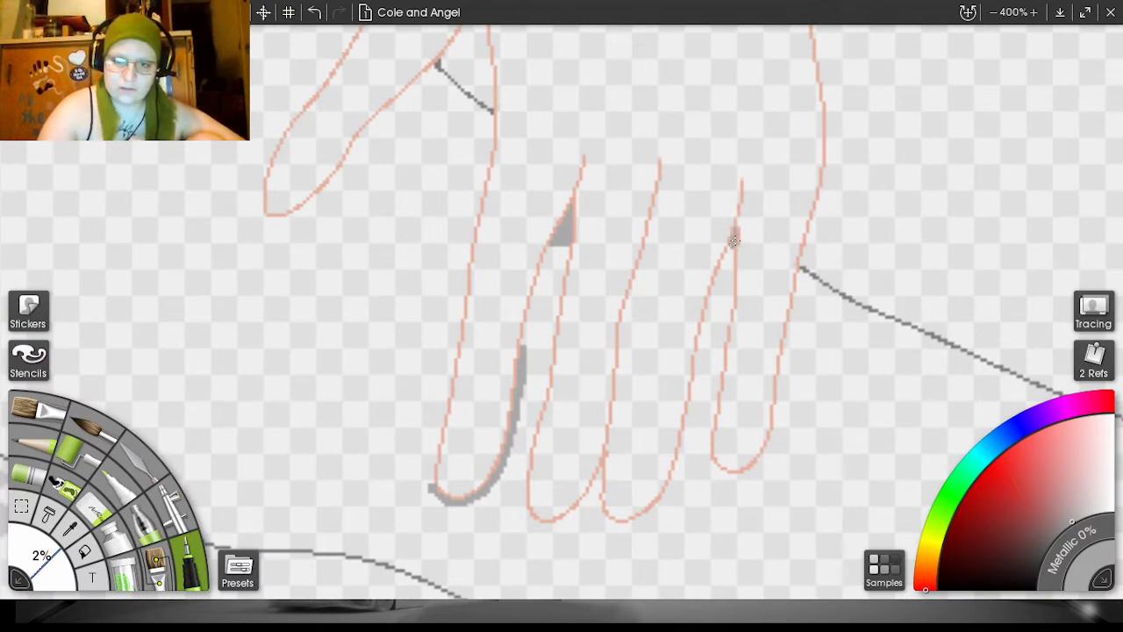
{"action": "left_click_drag", "start_coordinate": [734, 245], "coordinate": [716, 279]}
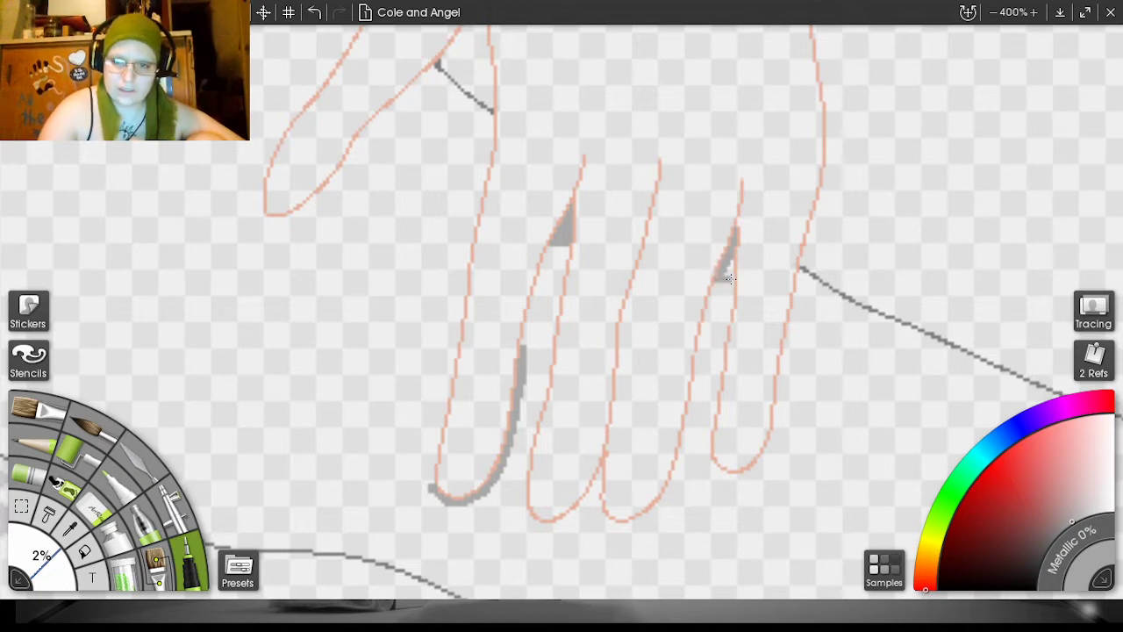
{"action": "left_click_drag", "start_coordinate": [728, 277], "coordinate": [730, 261]}
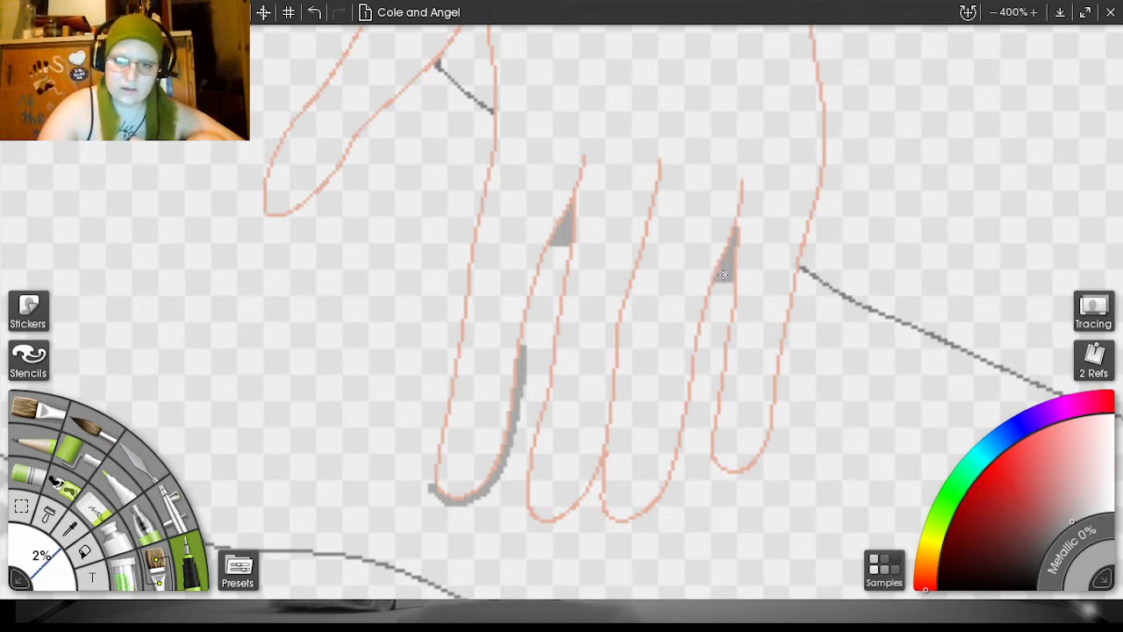
- Try the grey flood fill on the shirt area beside the wrist, then undo it
{"action": "left_click_drag", "start_coordinate": [920, 172], "coordinate": [946, 596]}
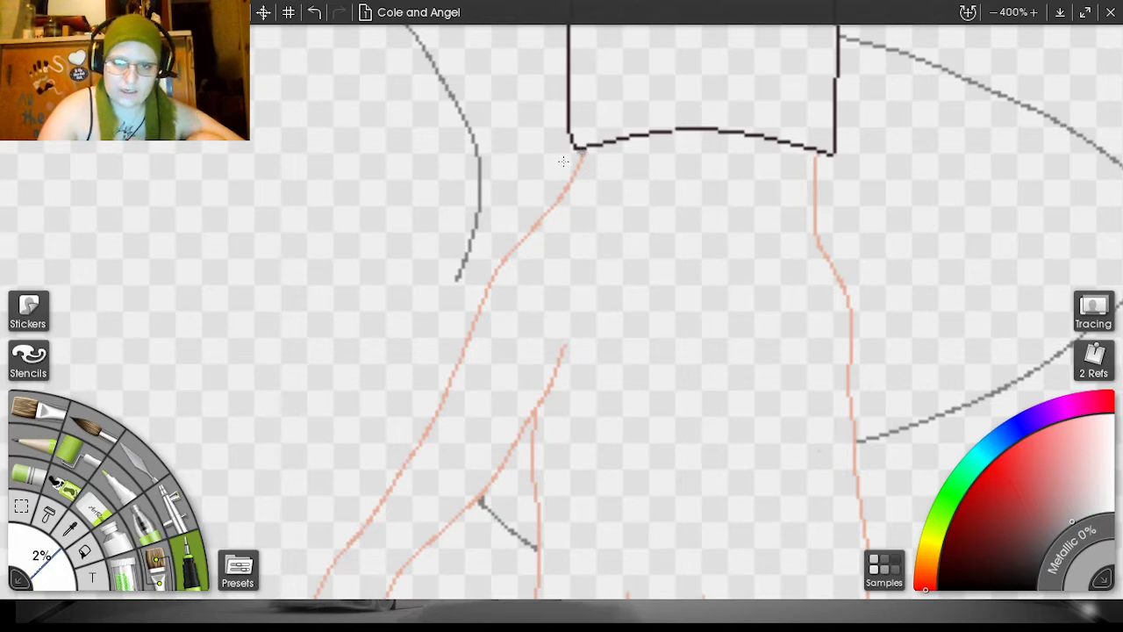
{"action": "left_click", "coordinate": [86, 551]}
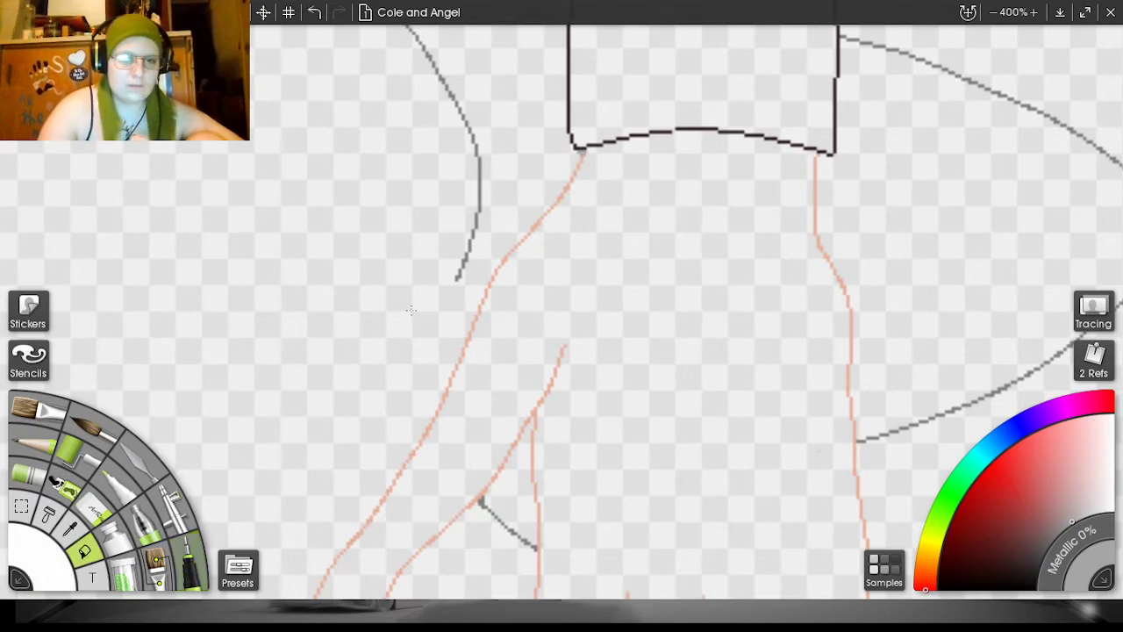
{"action": "left_click", "coordinate": [431, 297]}
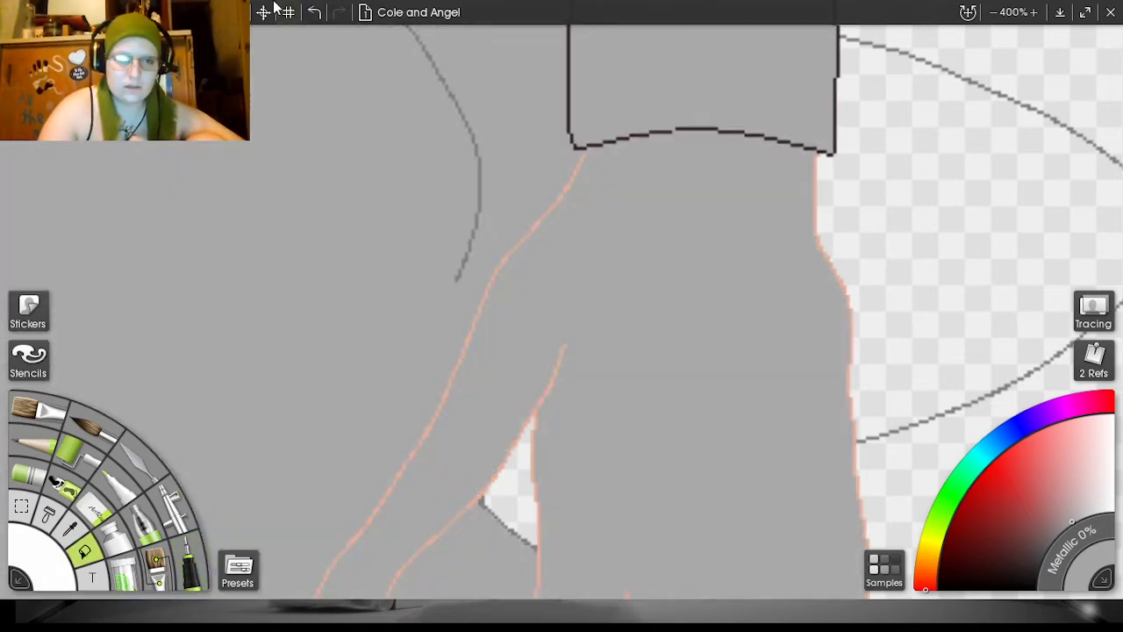
{"action": "left_click", "coordinate": [314, 12]}
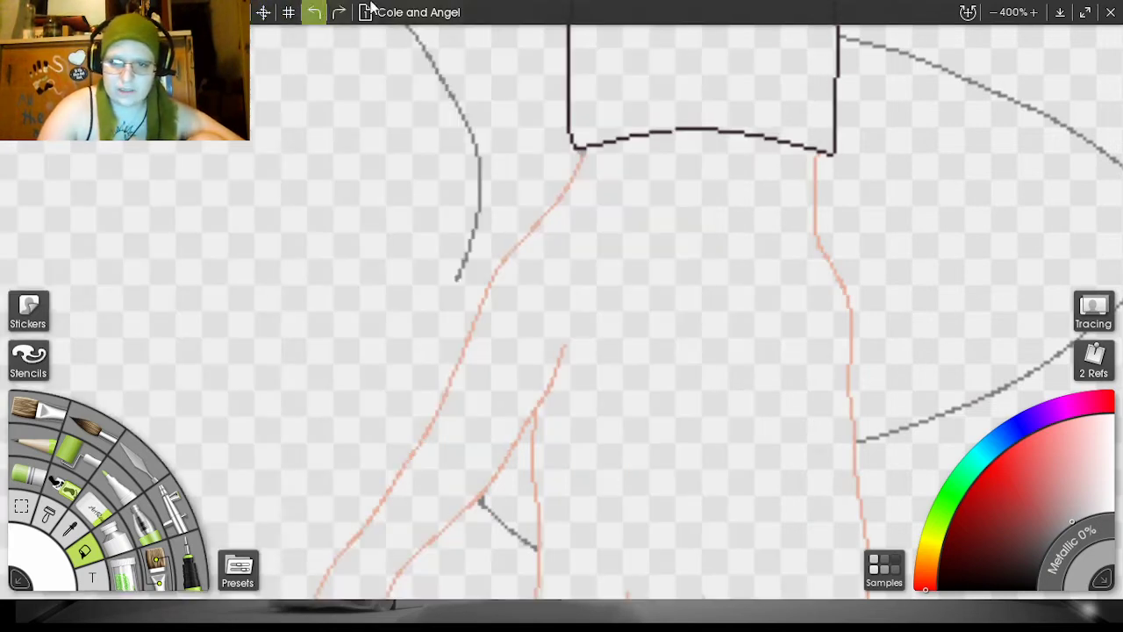
- Trace grey with the 2% pen along the shirt side of the hand's outline, from the sleeve cuff toward the thumb
{"action": "left_click", "coordinate": [189, 556]}
{"action": "left_click_drag", "start_coordinate": [547, 207], "coordinate": [581, 150]}
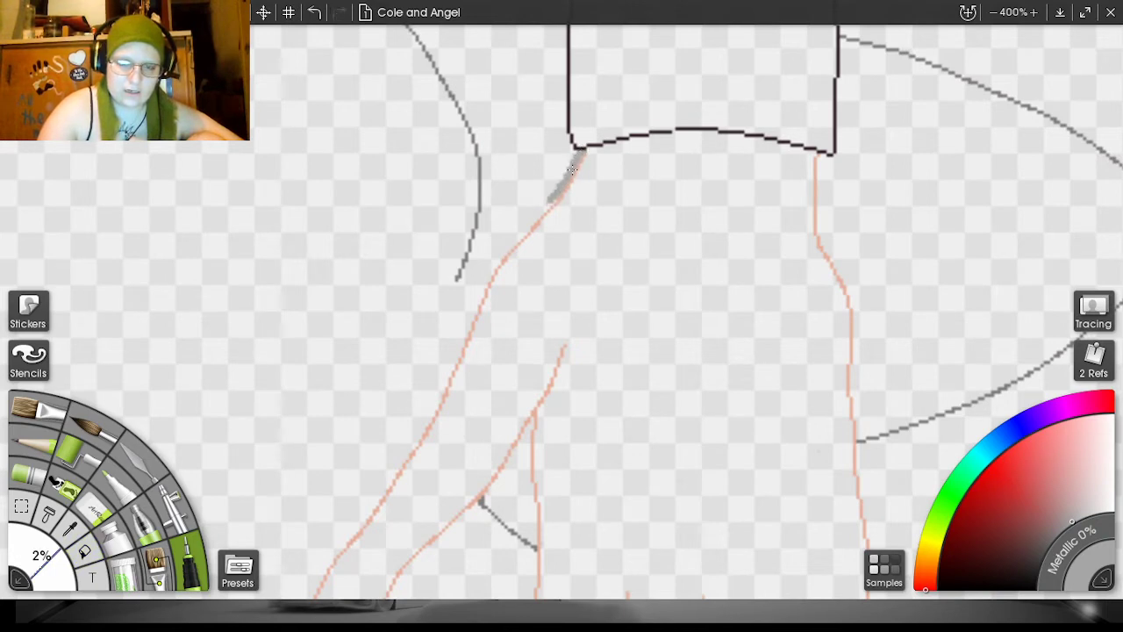
{"action": "left_click_drag", "start_coordinate": [550, 201], "coordinate": [528, 226]}
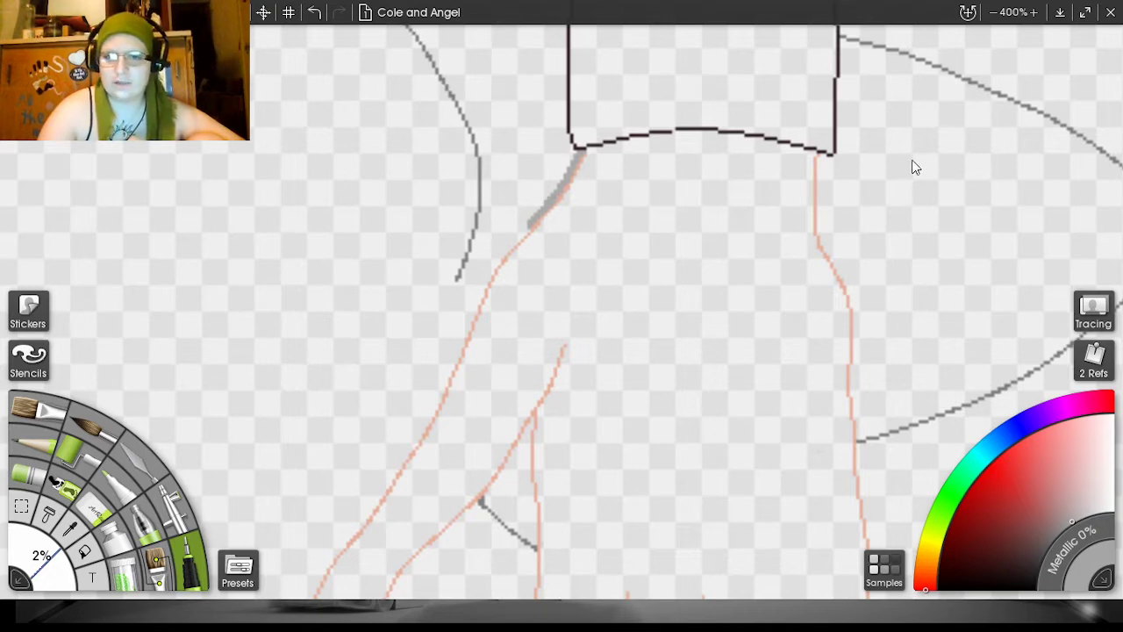
{"action": "left_click_drag", "start_coordinate": [915, 161], "coordinate": [970, 6]}
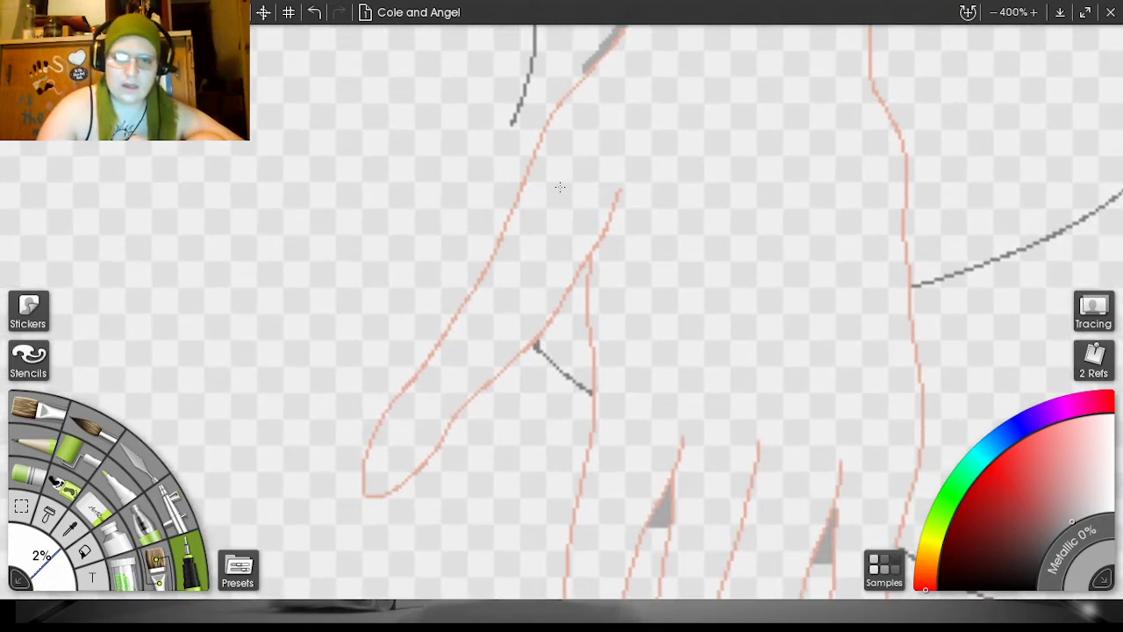
{"action": "left_click_drag", "start_coordinate": [540, 129], "coordinate": [579, 75]}
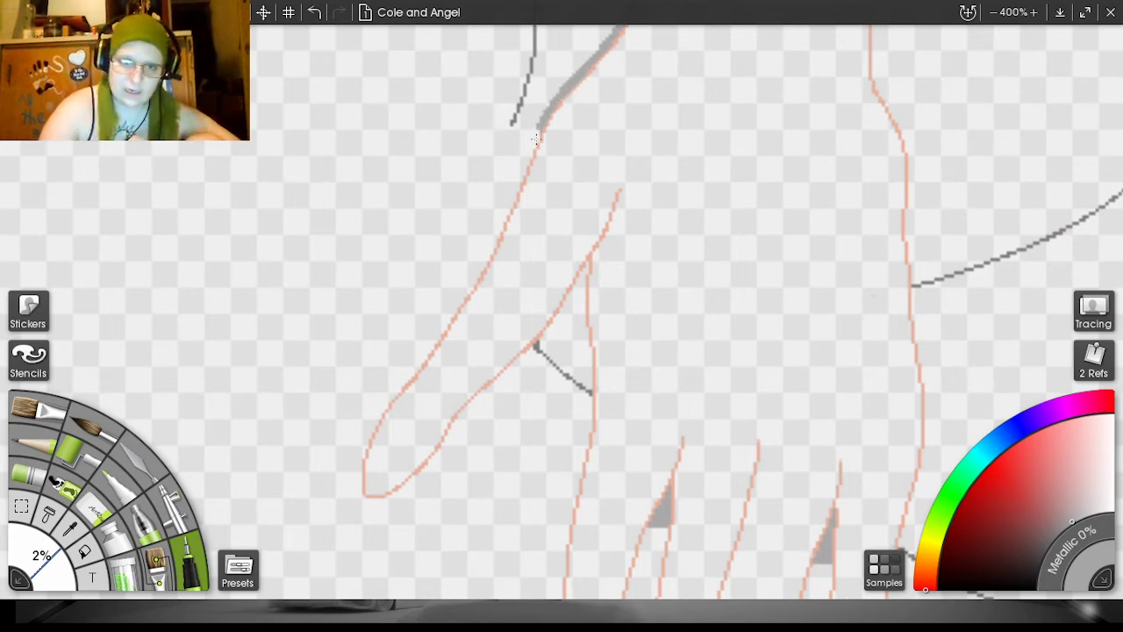
{"action": "left_click_drag", "start_coordinate": [520, 170], "coordinate": [537, 125]}
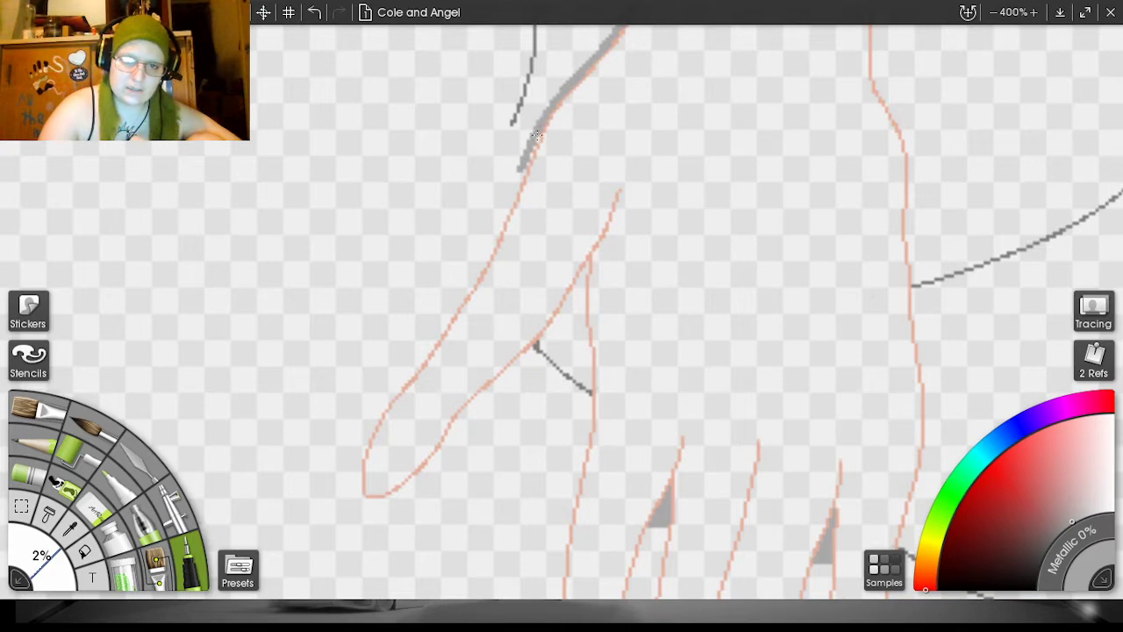
- Undo the long stroke along the thumb's outer edge and redraw the grey edging there in short strokes
{"action": "left_click_drag", "start_coordinate": [526, 163], "coordinate": [463, 299]}
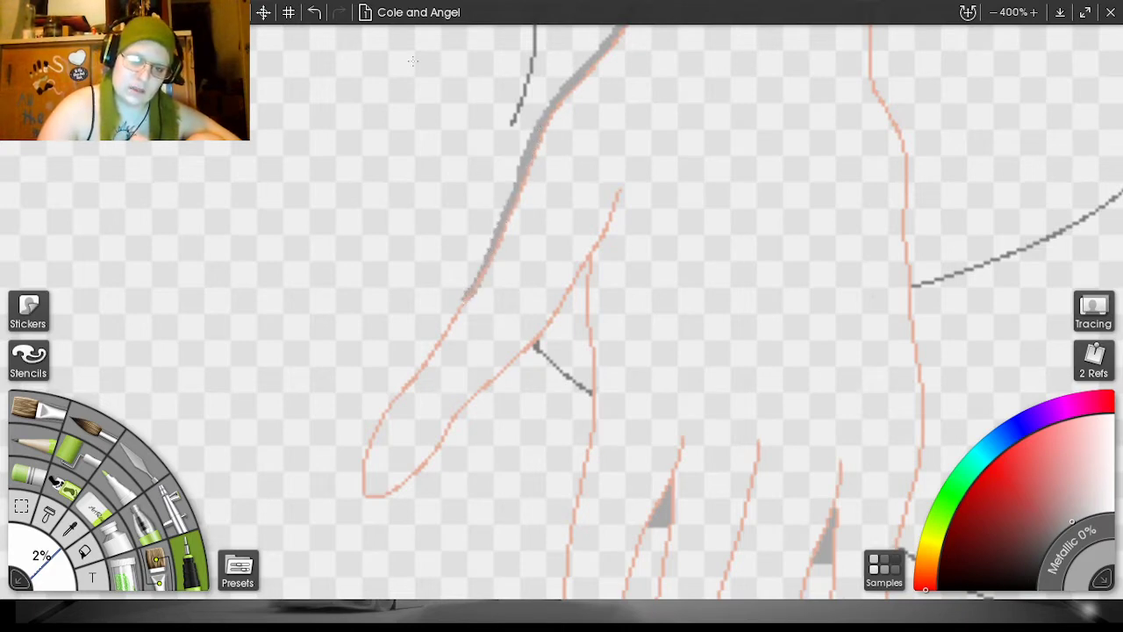
{"action": "left_click", "coordinate": [314, 13]}
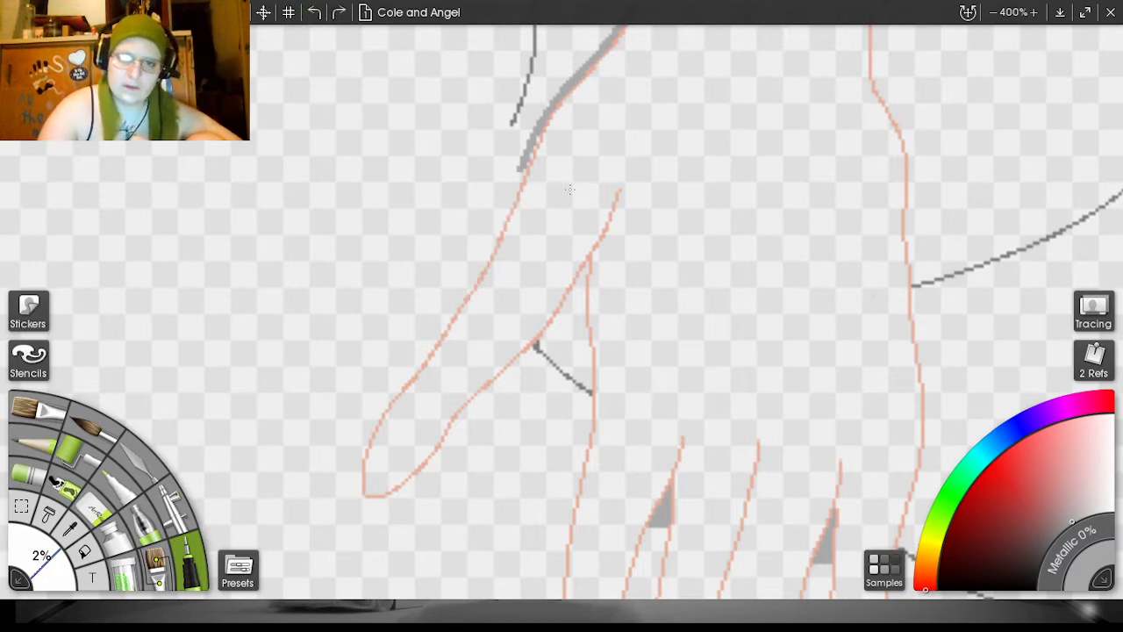
{"action": "left_click_drag", "start_coordinate": [516, 189], "coordinate": [538, 130]}
{"action": "left_click_drag", "start_coordinate": [514, 185], "coordinate": [535, 141]}
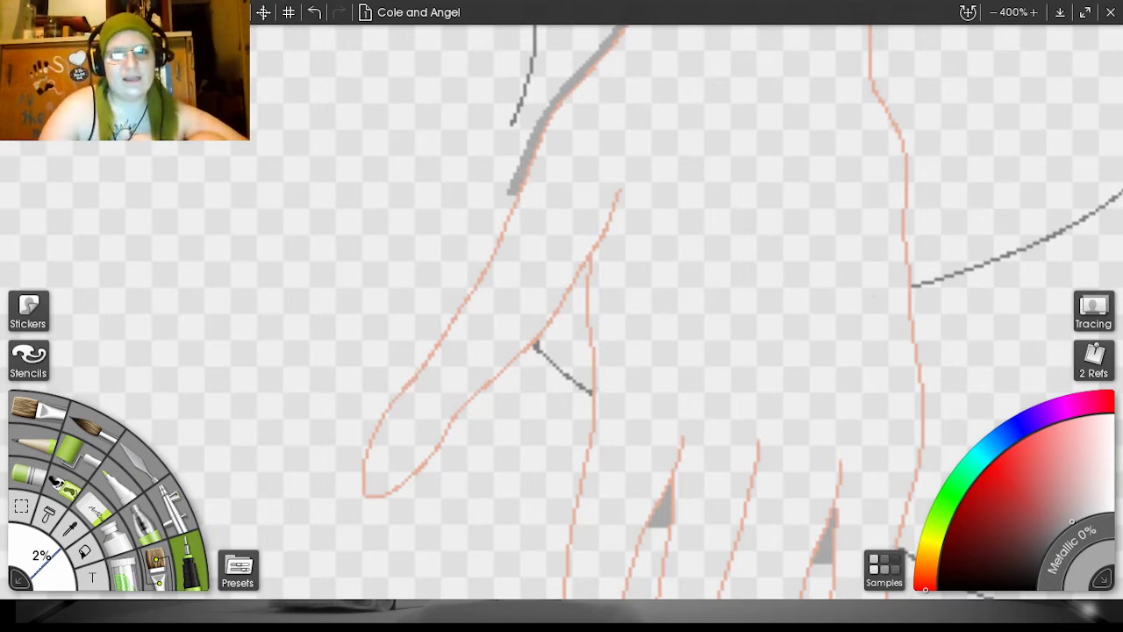
{"action": "left_click_drag", "start_coordinate": [907, 158], "coordinate": [943, 12]}
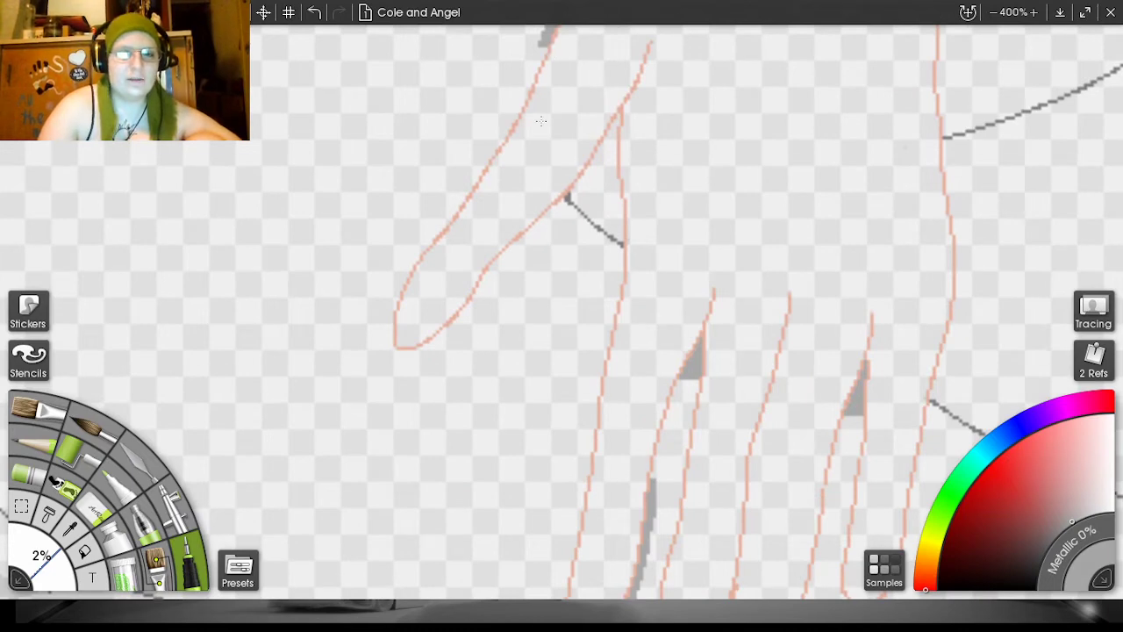
{"action": "left_click_drag", "start_coordinate": [518, 104], "coordinate": [543, 46]}
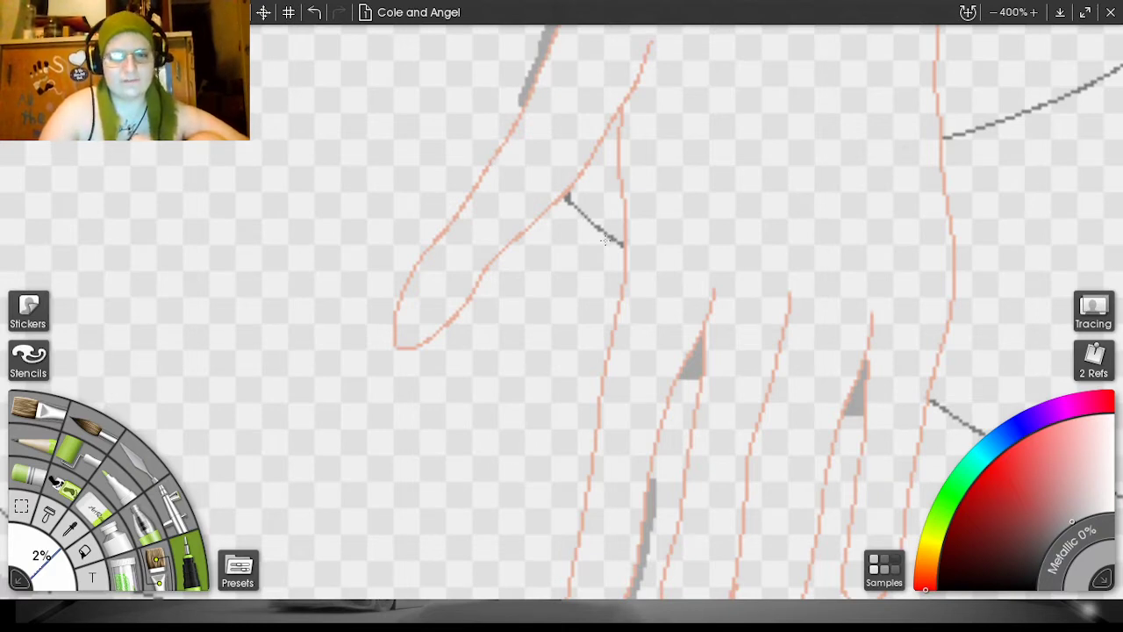
- Extend the grey edging up the index finger to the filled gap and thicken the shirt line between thumb and index finger
{"action": "left_click_drag", "start_coordinate": [653, 477], "coordinate": [684, 372]}
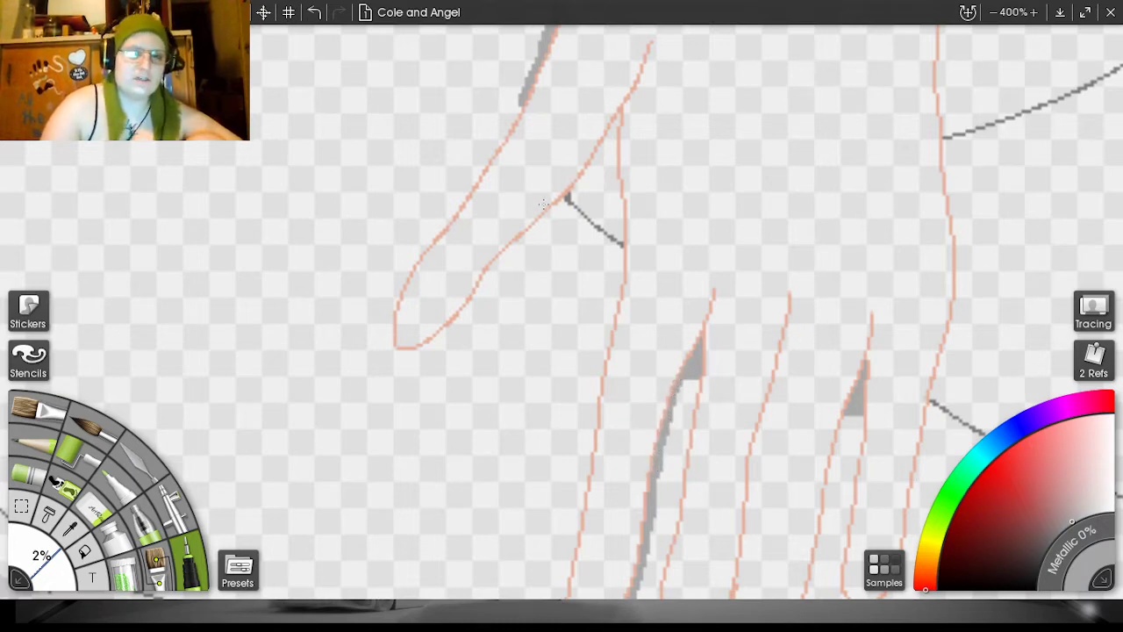
{"action": "left_click_drag", "start_coordinate": [620, 248], "coordinate": [565, 203]}
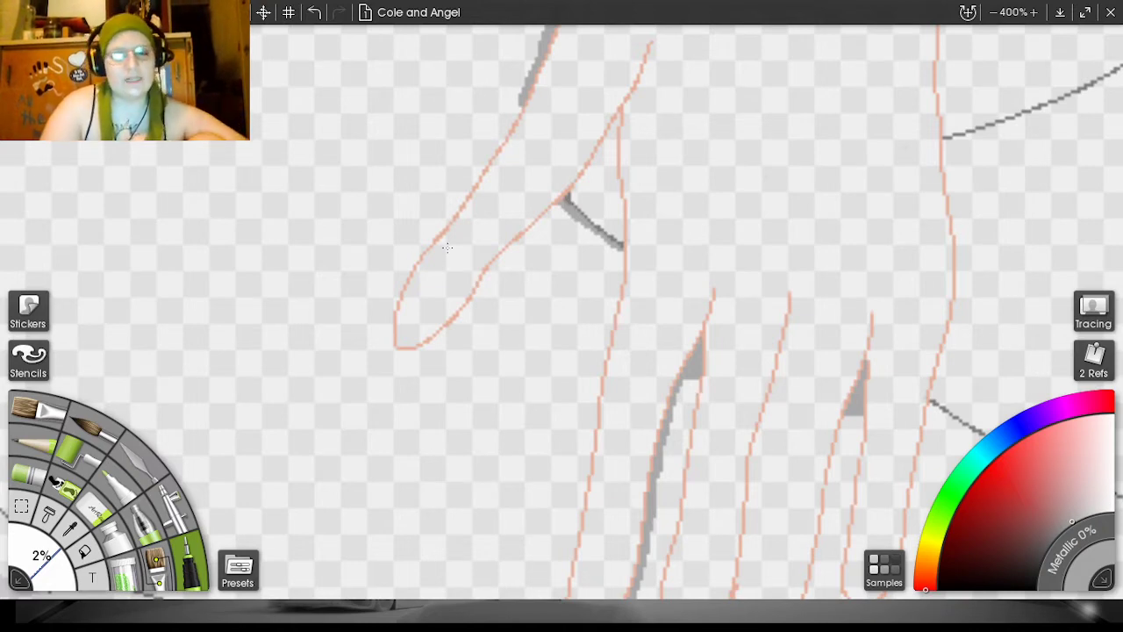
- Continue the grey edging down the thumb's outer side to just above its tip, redoing the uneven stroke
{"action": "mouse_move", "coordinate": [463, 195]}
{"action": "left_mouse_down"}
{"action": "mouse_move", "coordinate": [520, 99]}
{"action": "mouse_move", "coordinate": [472, 183]}
{"action": "left_mouse_up"}
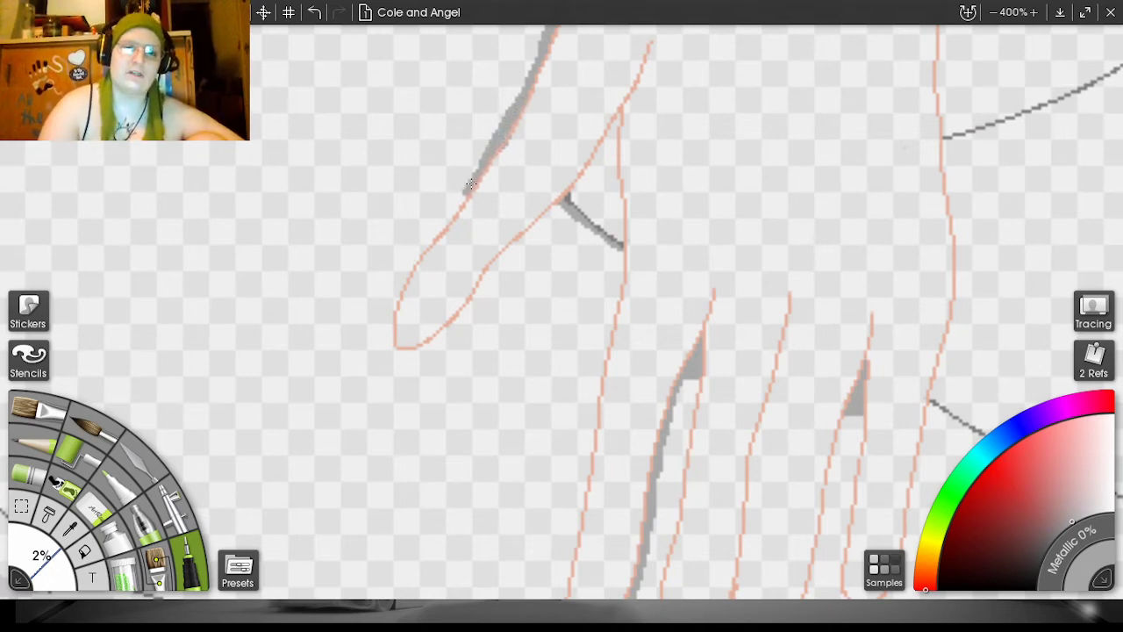
{"action": "left_click", "coordinate": [314, 11]}
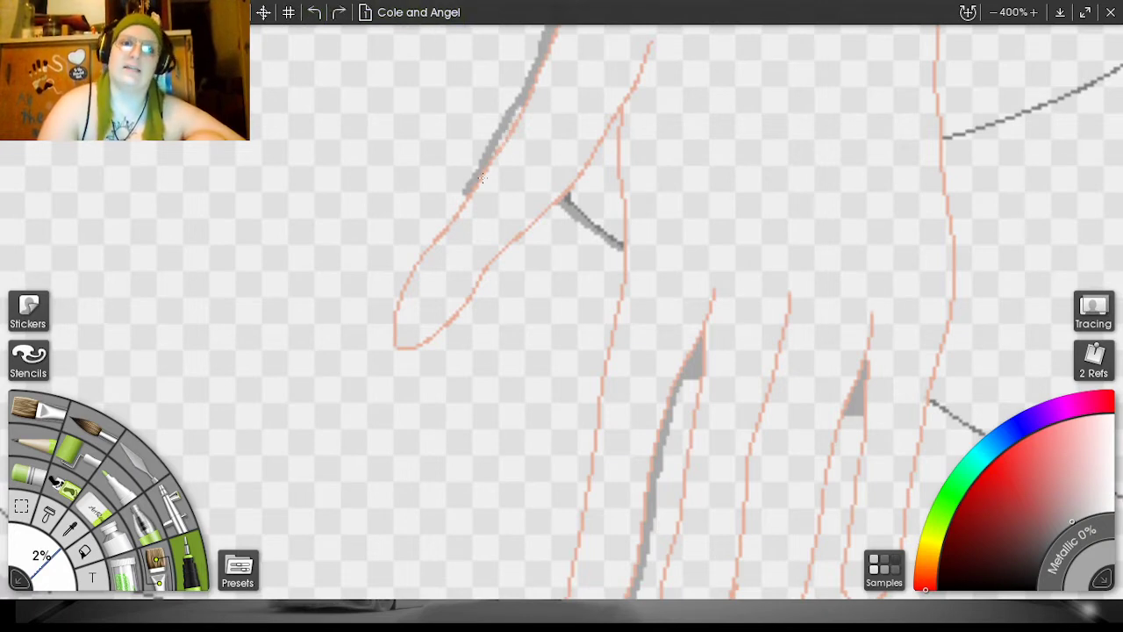
{"action": "mouse_move", "coordinate": [500, 135]}
{"action": "left_mouse_down"}
{"action": "mouse_move", "coordinate": [520, 106]}
{"action": "mouse_move", "coordinate": [487, 158]}
{"action": "left_mouse_up"}
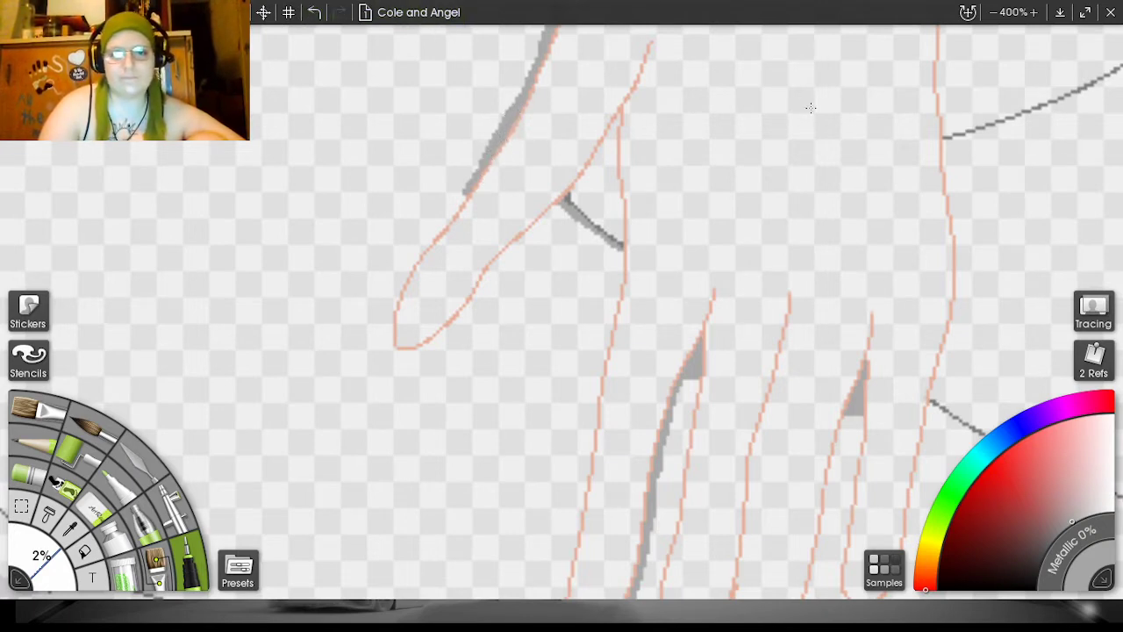
{"action": "left_click_drag", "start_coordinate": [934, 160], "coordinate": [952, 21]}
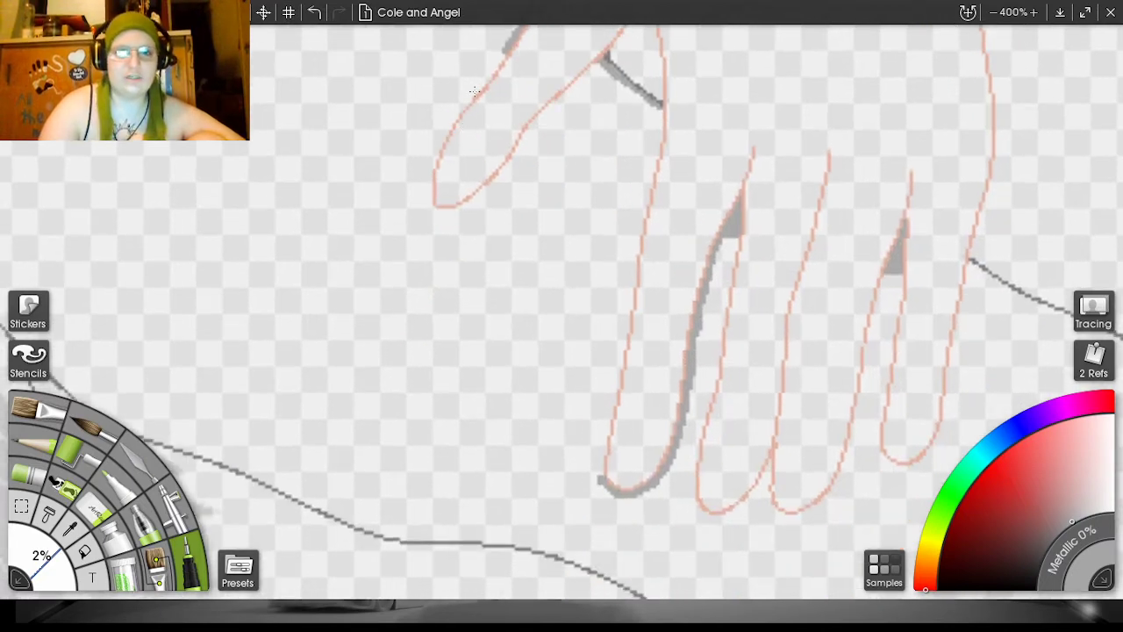
{"action": "mouse_move", "coordinate": [470, 97]}
{"action": "left_mouse_down"}
{"action": "mouse_move", "coordinate": [506, 46]}
{"action": "mouse_move", "coordinate": [486, 82]}
{"action": "left_mouse_up"}
{"action": "mouse_move", "coordinate": [433, 165]}
{"action": "left_mouse_down"}
{"action": "mouse_move", "coordinate": [474, 95]}
{"action": "mouse_move", "coordinate": [440, 139]}
{"action": "left_mouse_up"}
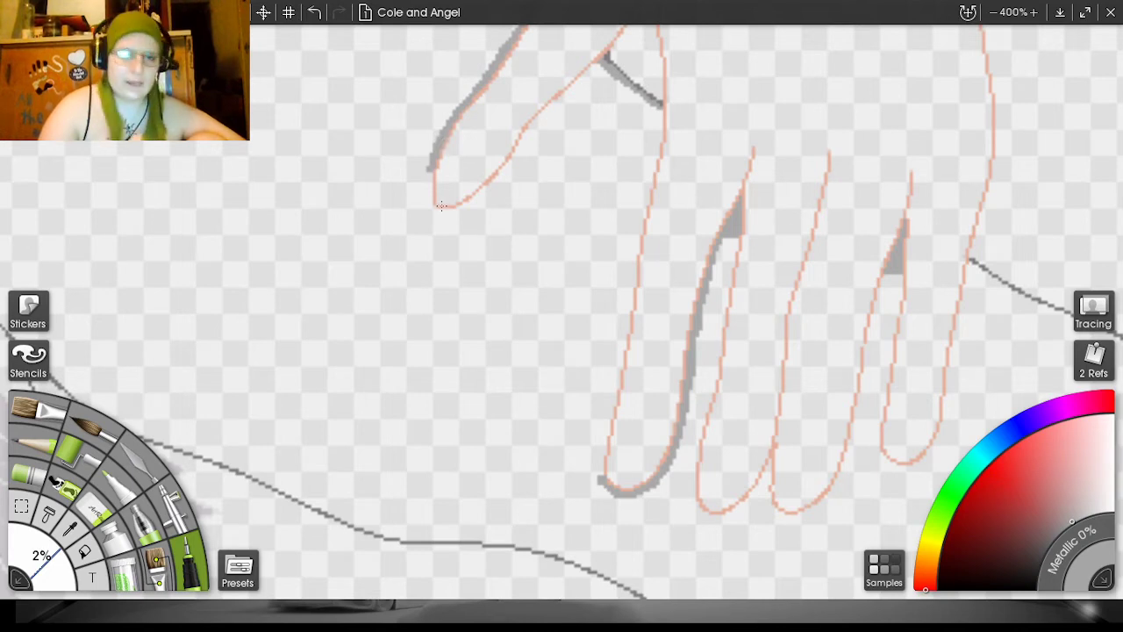
- Redo the grey edging around the thumb tip and extend it up the inner side to the shirt line, thickening it
{"action": "mouse_move", "coordinate": [428, 204]}
{"action": "left_mouse_down"}
{"action": "mouse_move", "coordinate": [430, 171]}
{"action": "mouse_move", "coordinate": [425, 208]}
{"action": "mouse_move", "coordinate": [474, 197]}
{"action": "mouse_move", "coordinate": [406, 25]}
{"action": "left_mouse_up"}
{"action": "left_click", "coordinate": [313, 12]}
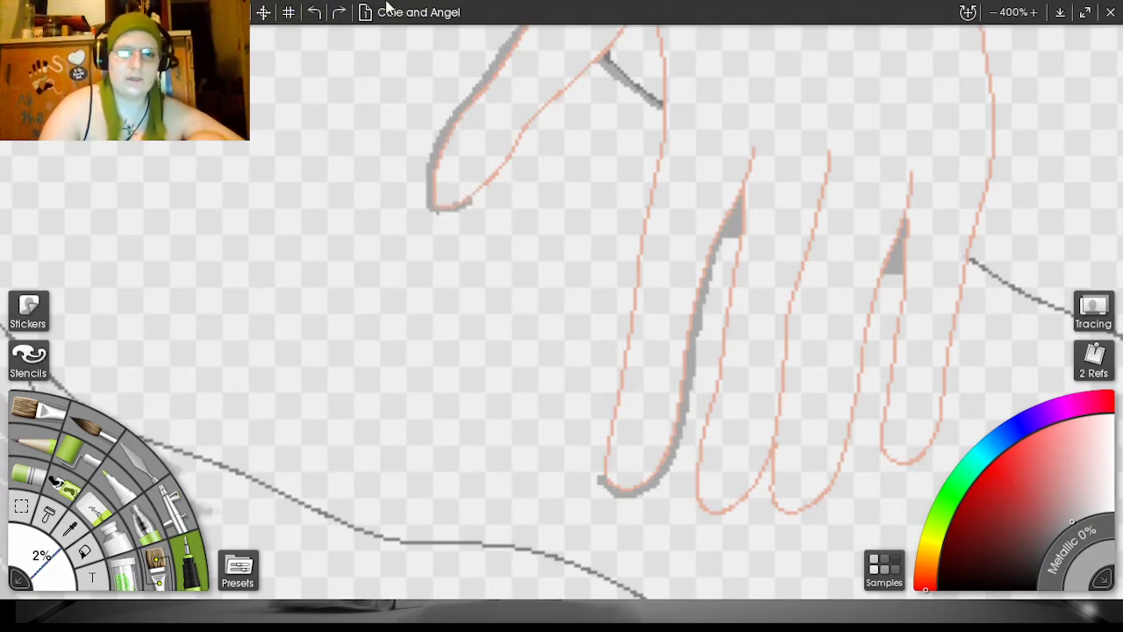
{"action": "left_click", "coordinate": [316, 11]}
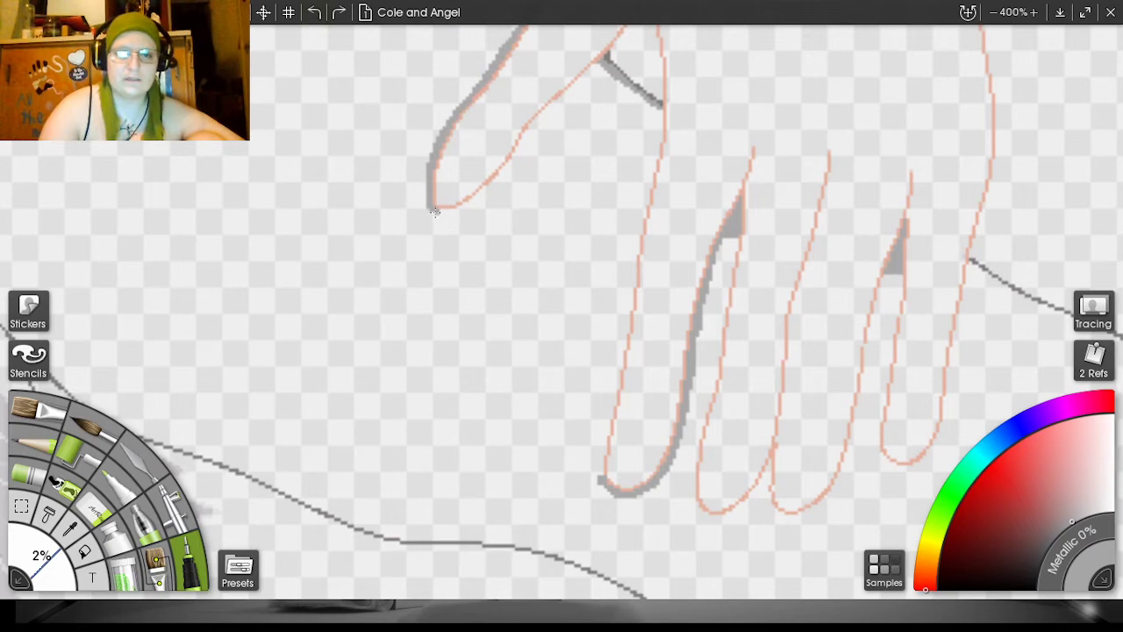
{"action": "mouse_move", "coordinate": [430, 207]}
{"action": "left_mouse_down"}
{"action": "mouse_move", "coordinate": [478, 204]}
{"action": "mouse_move", "coordinate": [452, 216]}
{"action": "mouse_move", "coordinate": [484, 196]}
{"action": "mouse_move", "coordinate": [462, 208]}
{"action": "mouse_move", "coordinate": [604, 58]}
{"action": "left_mouse_up"}
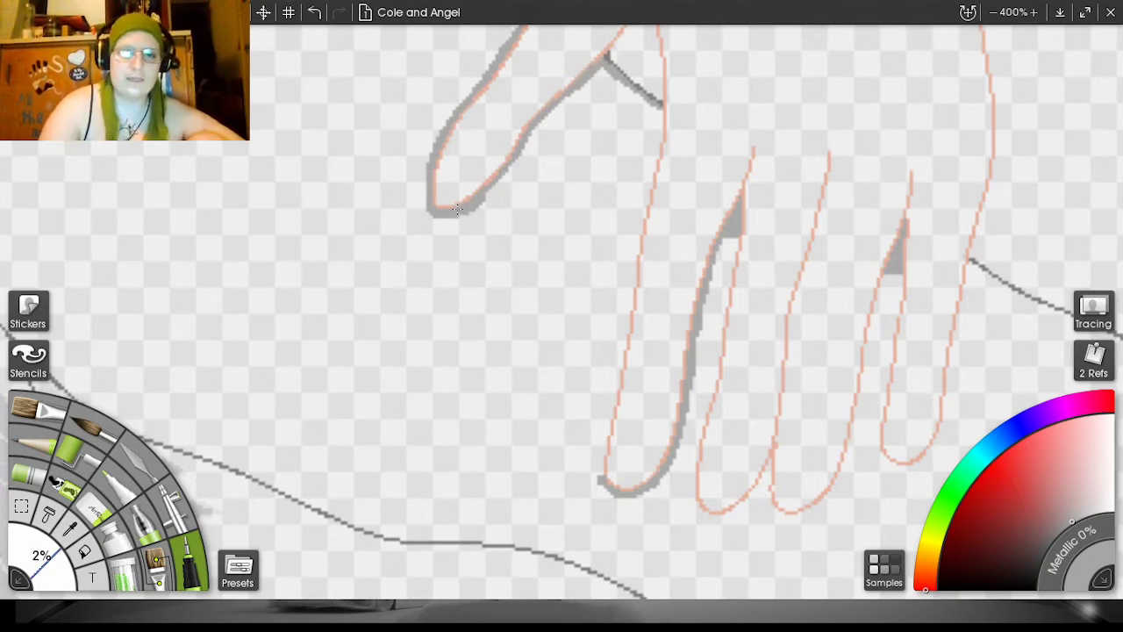
{"action": "left_click_drag", "start_coordinate": [487, 196], "coordinate": [577, 85]}
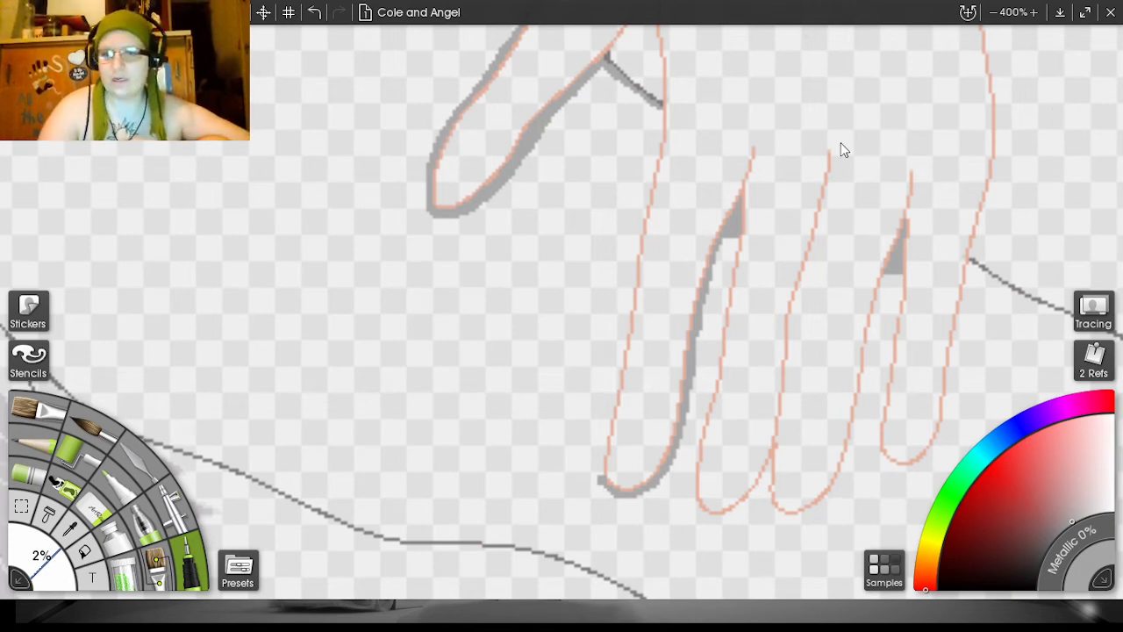
{"action": "left_click_drag", "start_coordinate": [904, 150], "coordinate": [811, 139]}
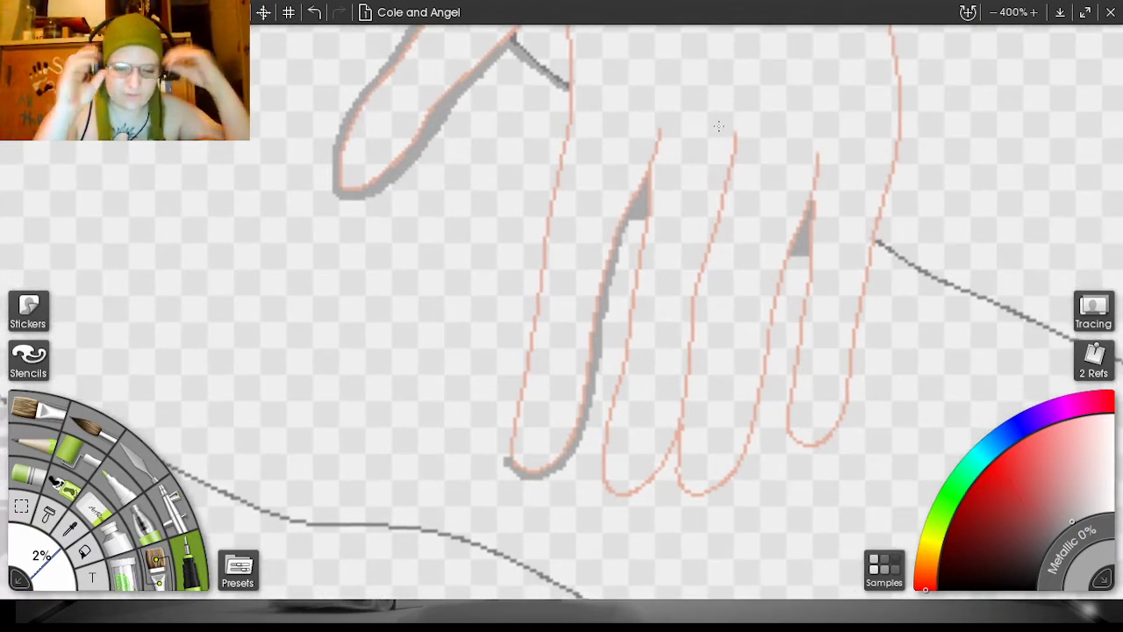
- Extend and thicken the grey edging from the index fingertip up the finger's outer side to the shirt line
{"action": "mouse_move", "coordinate": [521, 460]}
{"action": "left_mouse_down"}
{"action": "mouse_move", "coordinate": [523, 474]}
{"action": "mouse_move", "coordinate": [506, 460]}
{"action": "mouse_move", "coordinate": [538, 233]}
{"action": "mouse_move", "coordinate": [538, 255]}
{"action": "left_mouse_up"}
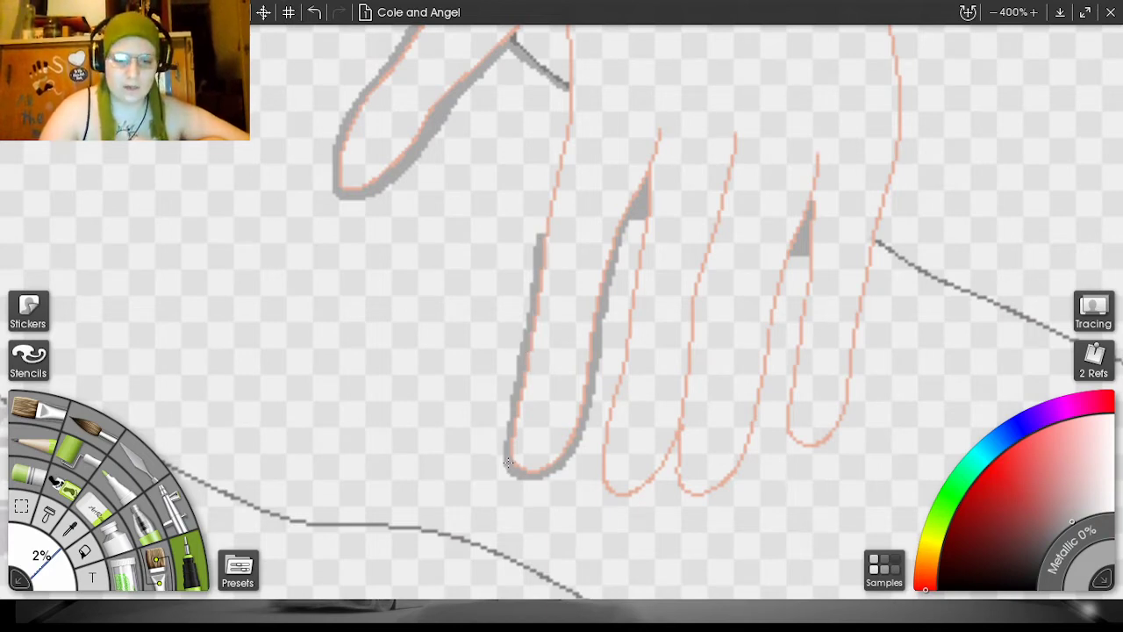
{"action": "mouse_move", "coordinate": [507, 447]}
{"action": "left_mouse_down"}
{"action": "mouse_move", "coordinate": [539, 239]}
{"action": "mouse_move", "coordinate": [521, 303]}
{"action": "left_mouse_up"}
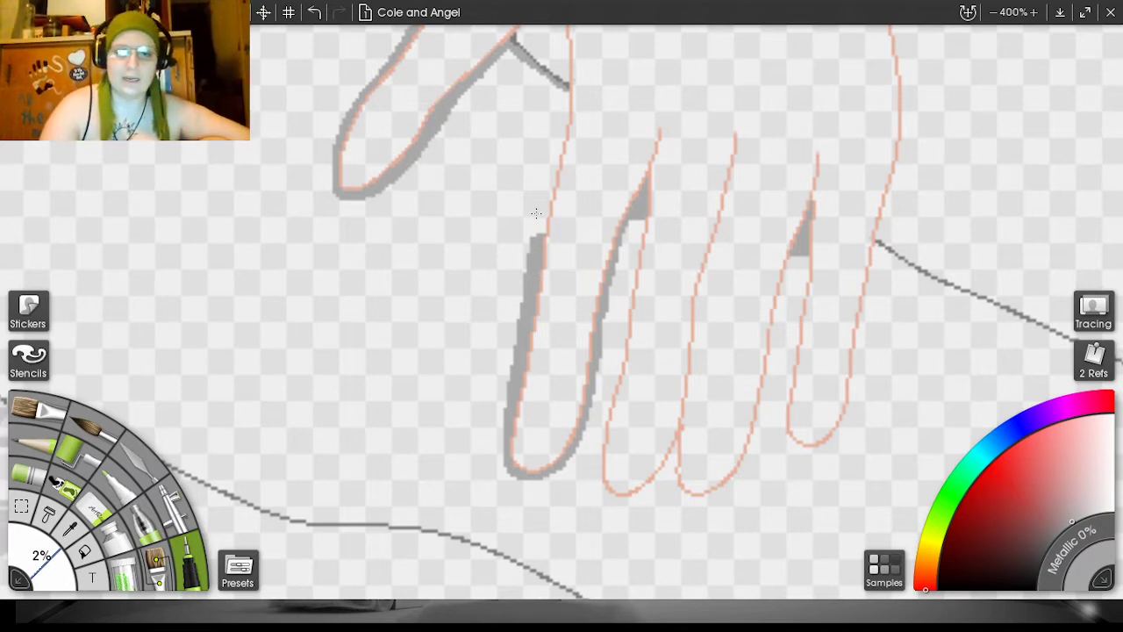
{"action": "mouse_move", "coordinate": [532, 234]}
{"action": "left_mouse_down"}
{"action": "mouse_move", "coordinate": [562, 85]}
{"action": "mouse_move", "coordinate": [541, 239]}
{"action": "mouse_move", "coordinate": [563, 92]}
{"action": "left_mouse_up"}
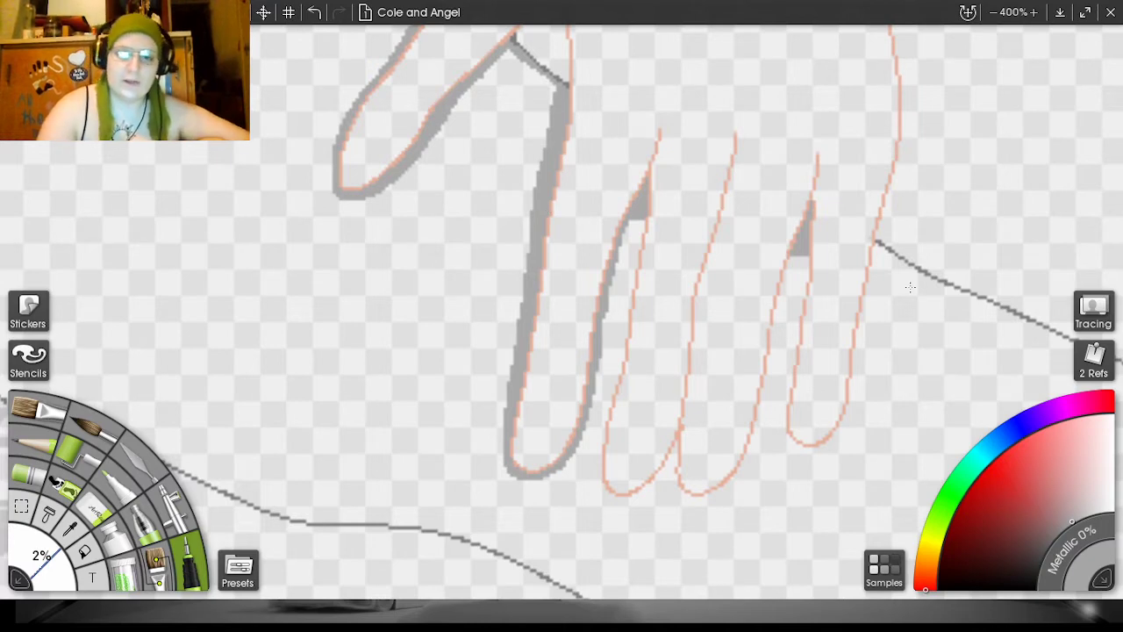
- Edge the middle finger's side facing the index finger in grey from the filled gap towards the tip, redoing the uneven stroke
{"action": "left_click_drag", "start_coordinate": [634, 268], "coordinate": [644, 214]}
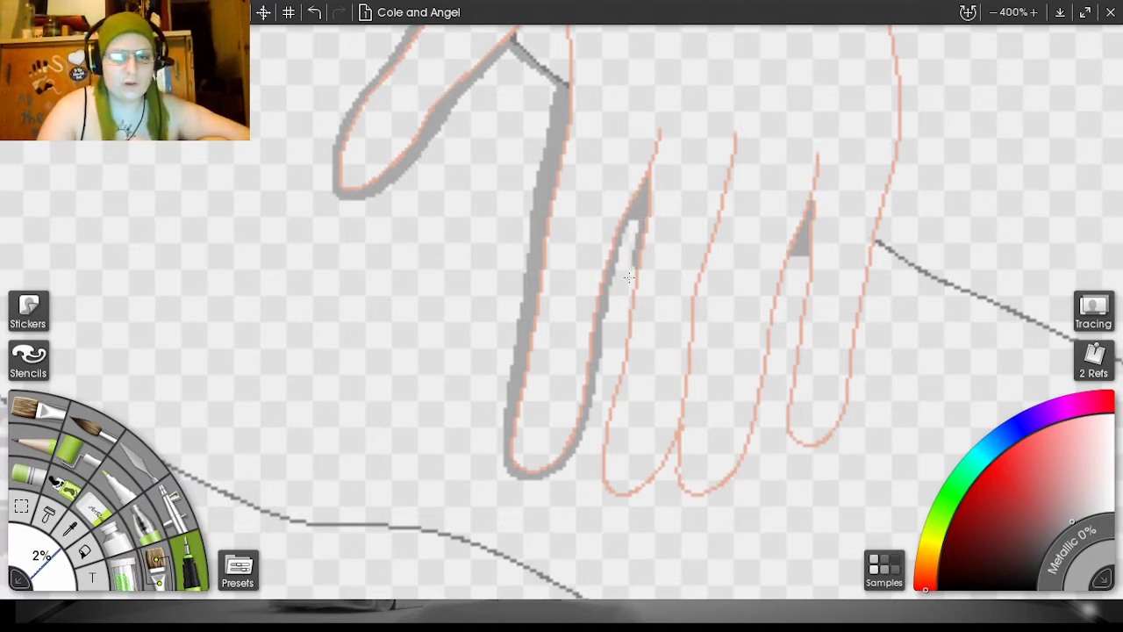
{"action": "left_click_drag", "start_coordinate": [624, 360], "coordinate": [634, 263]}
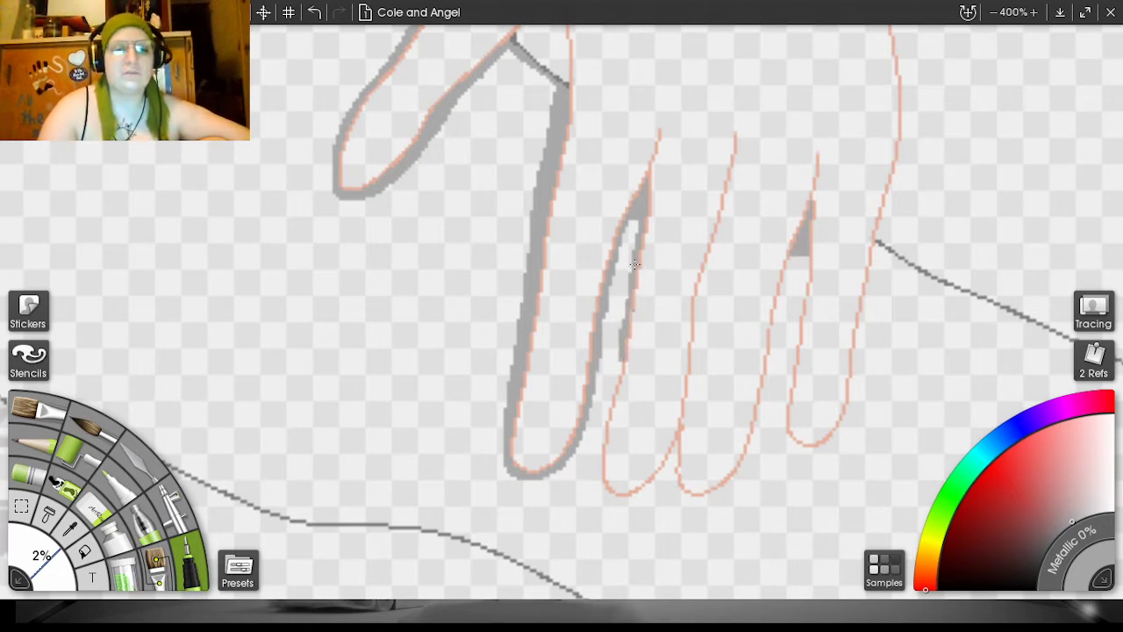
{"action": "left_click", "coordinate": [316, 11]}
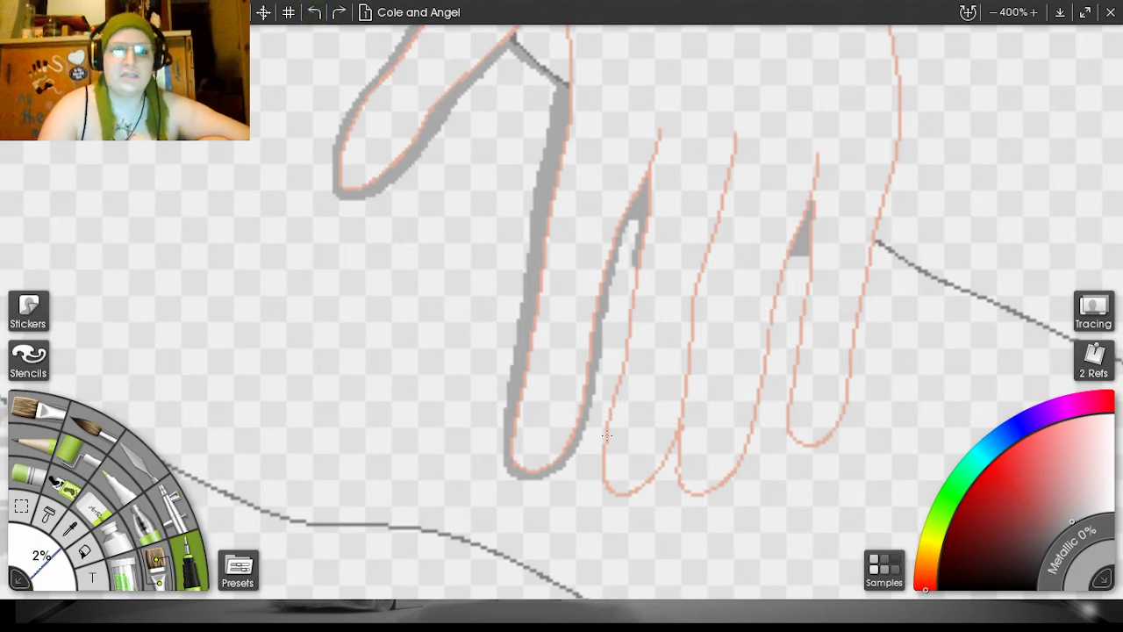
{"action": "mouse_move", "coordinate": [626, 342]}
{"action": "left_mouse_down"}
{"action": "mouse_move", "coordinate": [636, 257]}
{"action": "mouse_move", "coordinate": [607, 339]}
{"action": "left_mouse_up"}
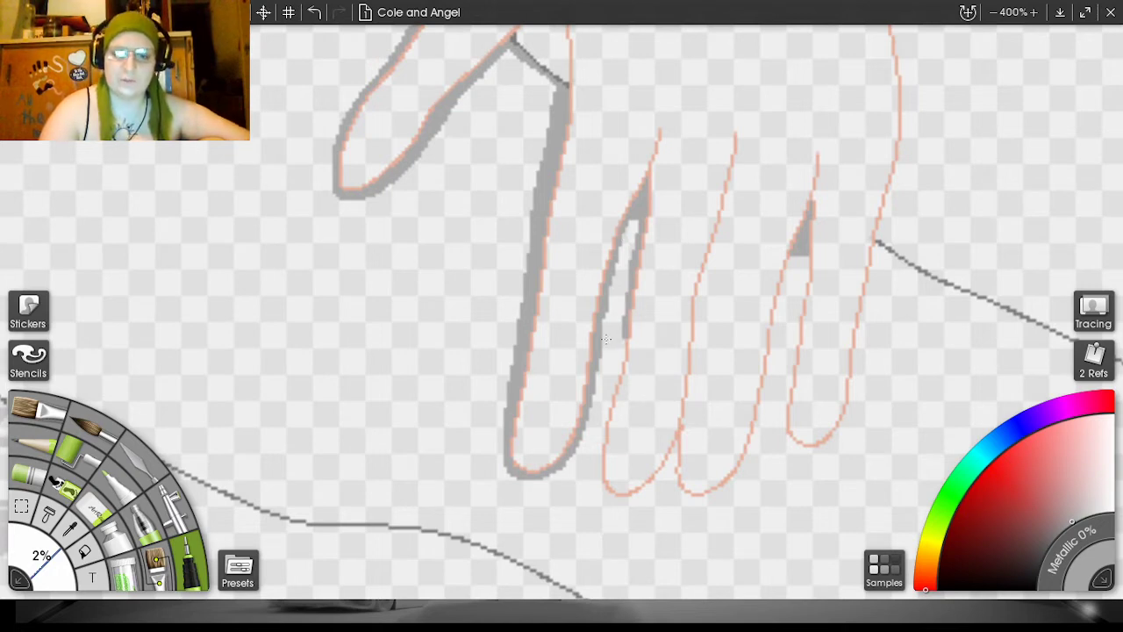
{"action": "mouse_move", "coordinate": [604, 438]}
{"action": "left_mouse_down"}
{"action": "mouse_move", "coordinate": [620, 372]}
{"action": "mouse_move", "coordinate": [637, 205]}
{"action": "left_mouse_up"}
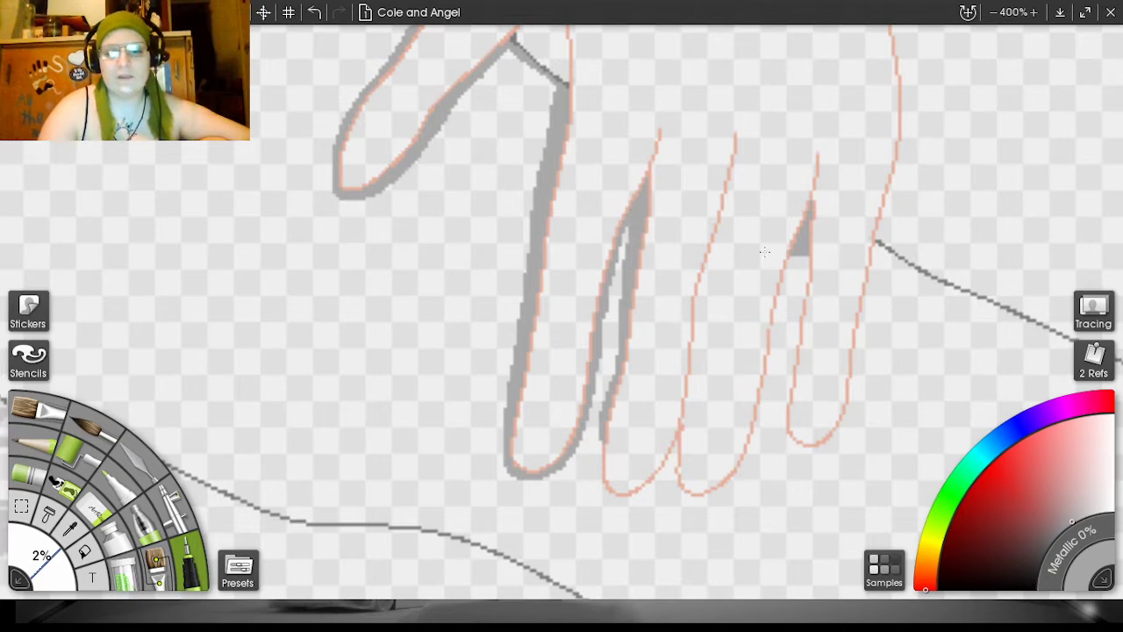
- Edge the middle fingertip's outer curve, fill the gap beside the index finger at 3% size, and dab grey beside the little finger
{"action": "left_click_drag", "start_coordinate": [890, 160], "coordinate": [887, 88]}
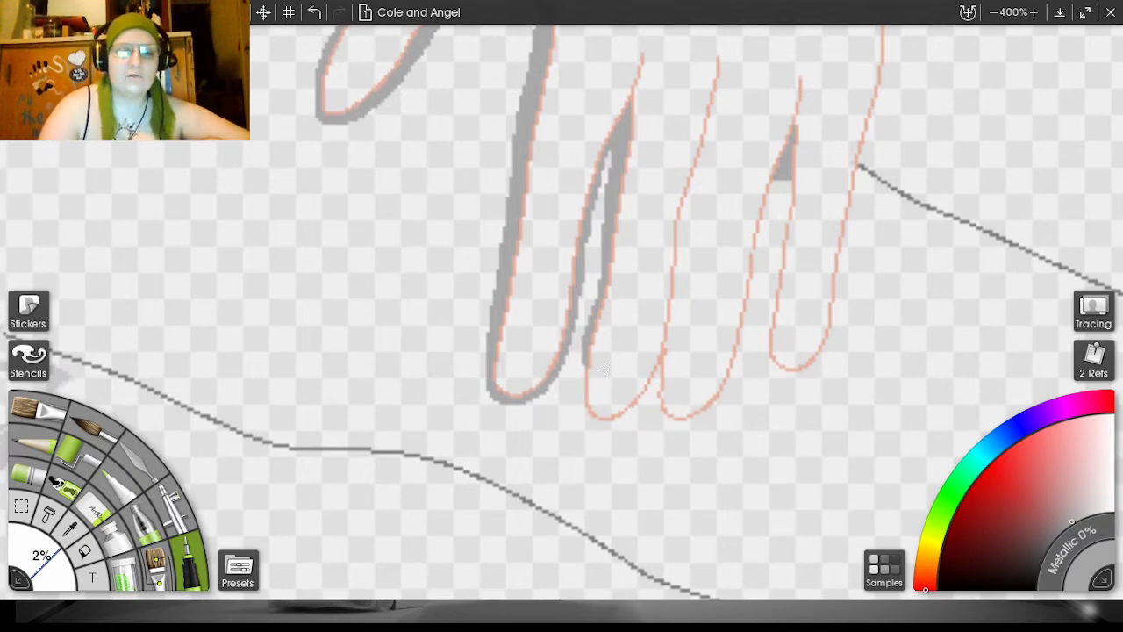
{"action": "mouse_move", "coordinate": [599, 428]}
{"action": "left_mouse_down"}
{"action": "mouse_move", "coordinate": [580, 396]}
{"action": "mouse_move", "coordinate": [583, 355]}
{"action": "left_mouse_up"}
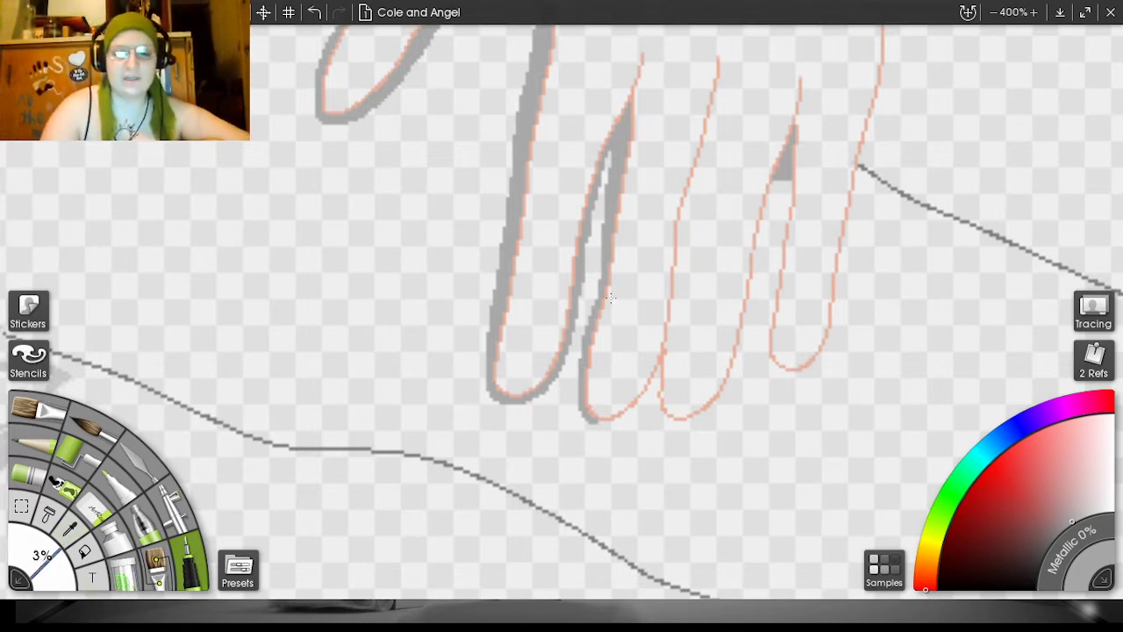
{"action": "left_click_drag", "start_coordinate": [577, 339], "coordinate": [600, 240]}
{"action": "left_click_drag", "start_coordinate": [587, 301], "coordinate": [611, 152]}
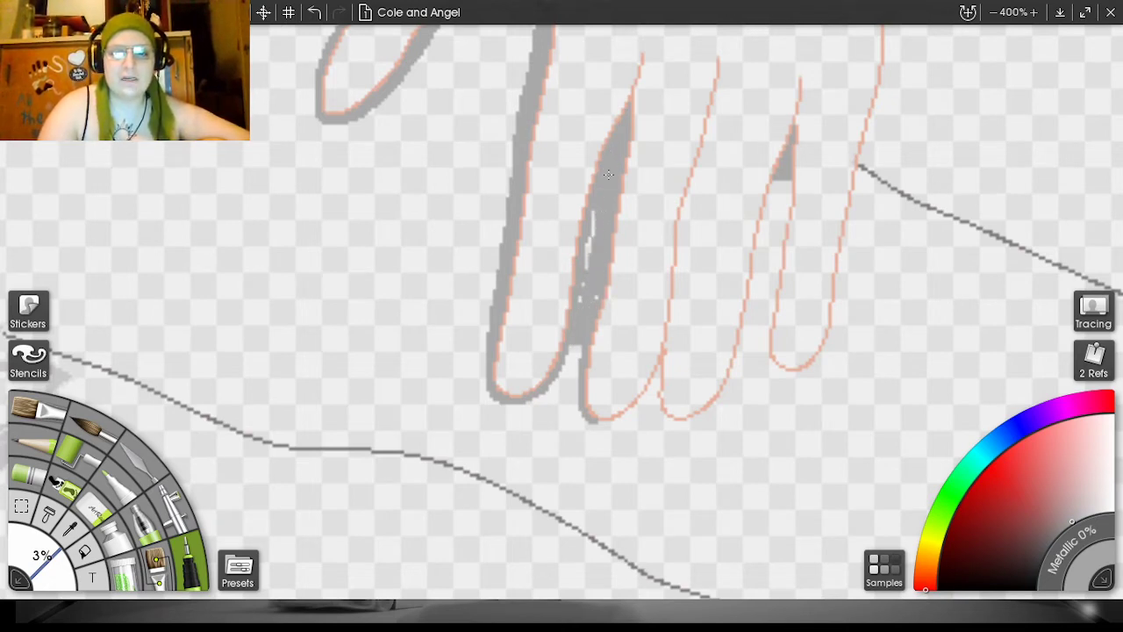
{"action": "left_click_drag", "start_coordinate": [604, 196], "coordinate": [579, 310]}
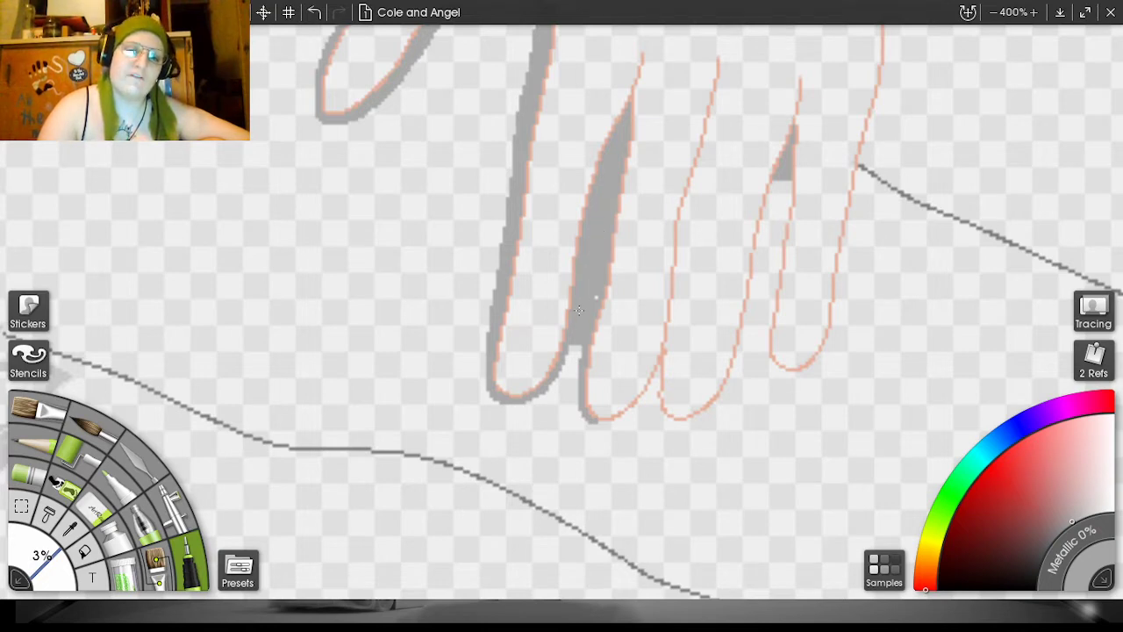
{"action": "left_click", "coordinate": [759, 252]}
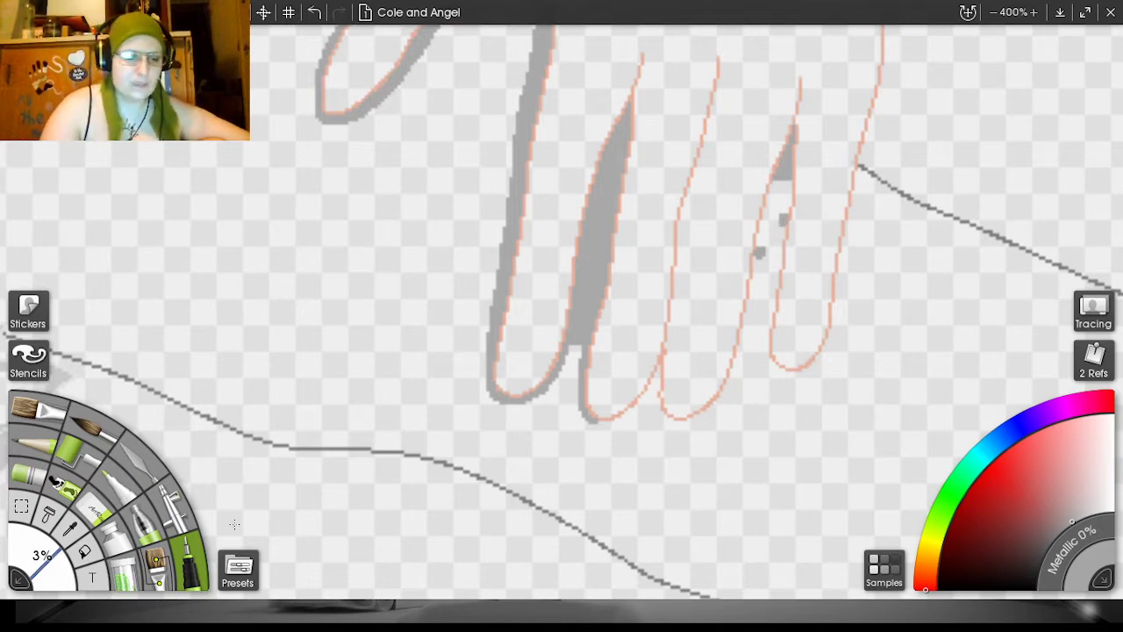
- Try flood-filling the shirt around the hand with grey, and undo the fill
{"action": "left_click", "coordinate": [84, 551]}
{"action": "left_click", "coordinate": [373, 360]}
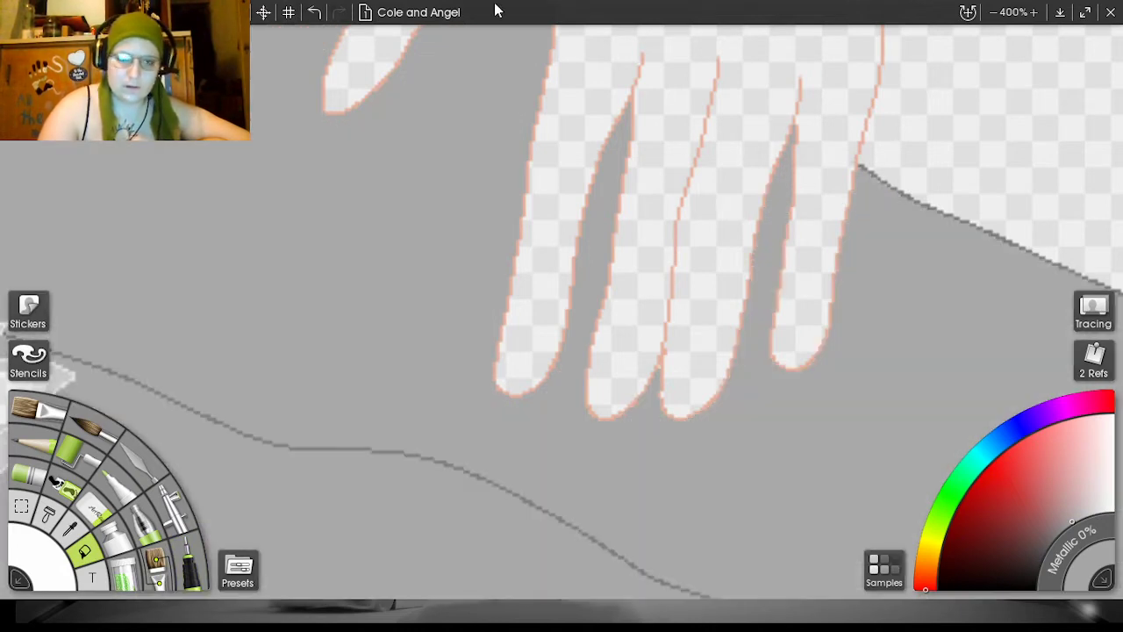
{"action": "left_click", "coordinate": [313, 11]}
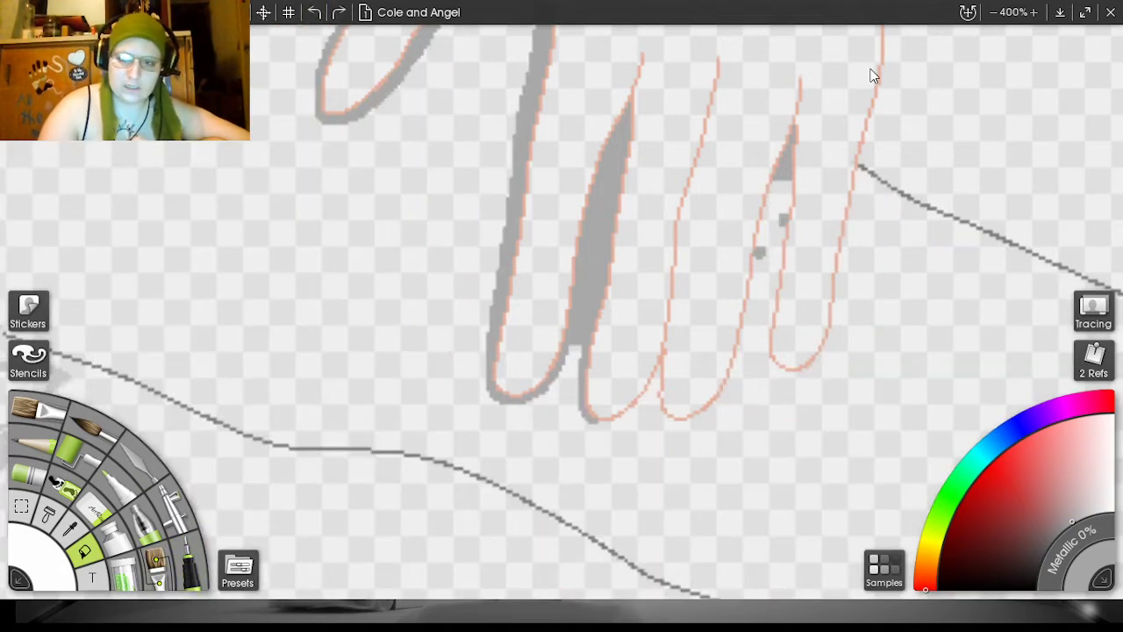
- Dab grey on the shirt outline at the sleeve's upper corner beside the cuff with the 3% pen
{"action": "left_click_drag", "start_coordinate": [901, 165], "coordinate": [760, 138]}
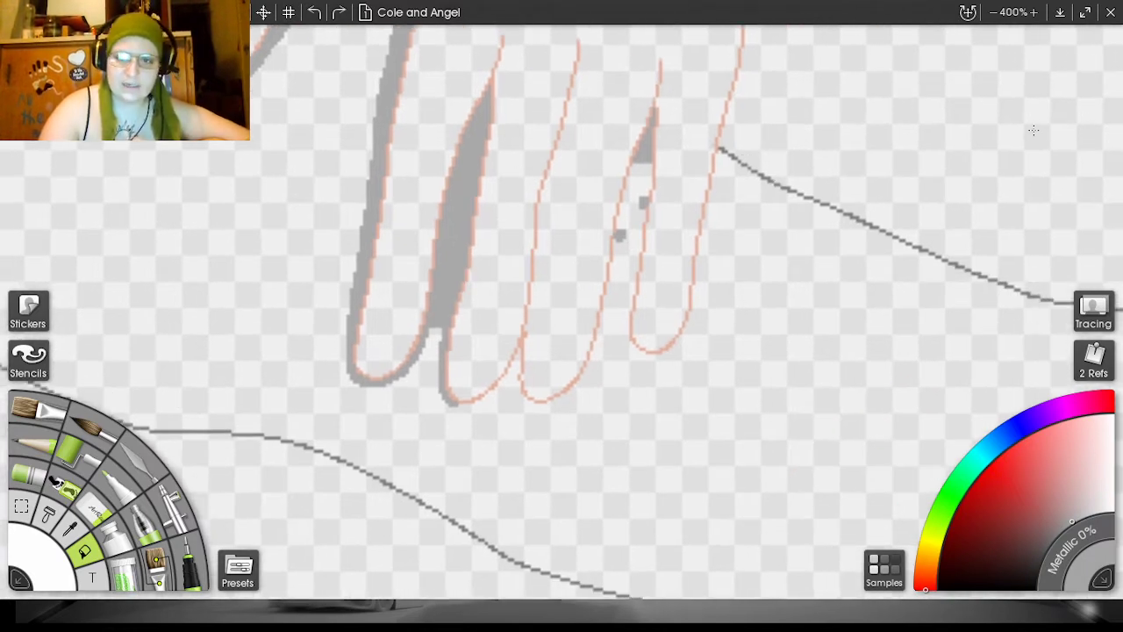
{"action": "left_click_drag", "start_coordinate": [925, 175], "coordinate": [465, 7]}
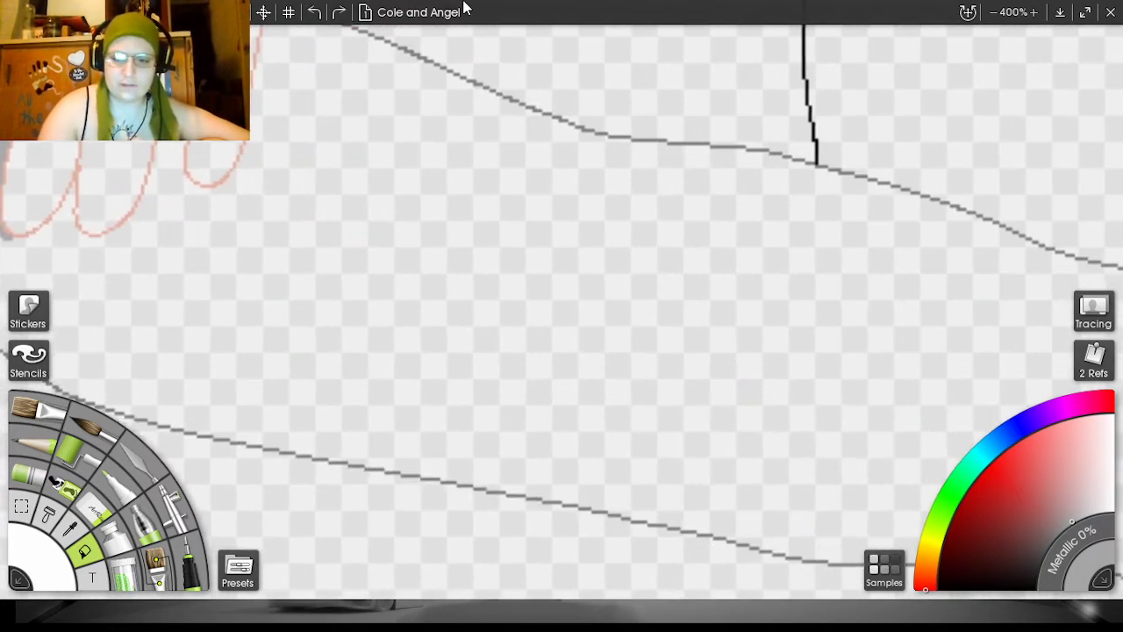
{"action": "left_click_drag", "start_coordinate": [905, 163], "coordinate": [254, 76]}
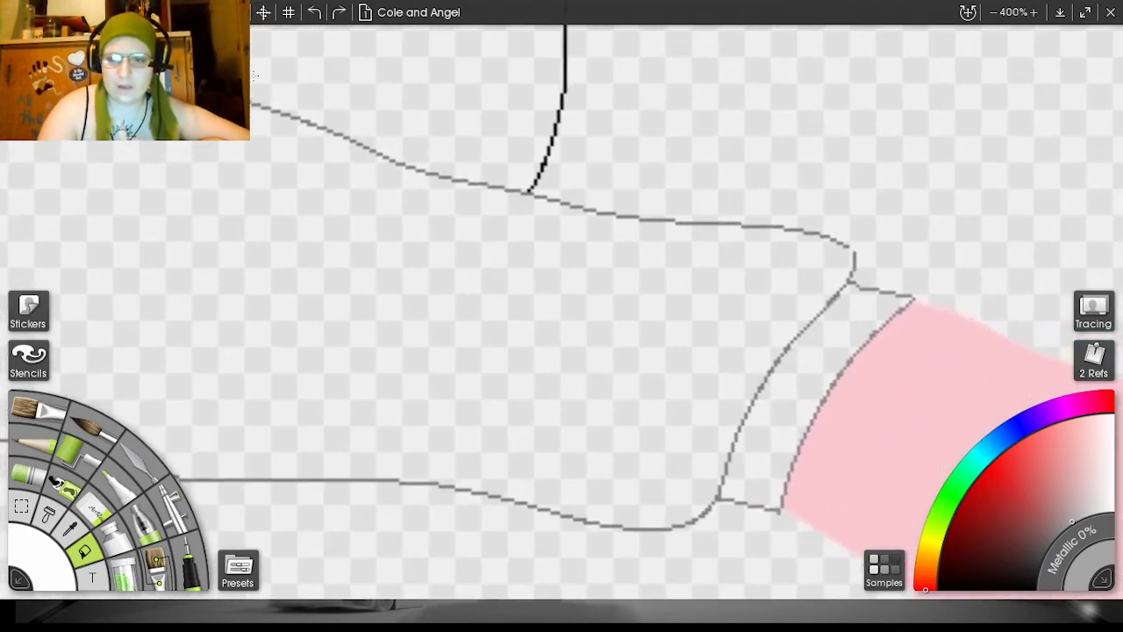
{"action": "left_click", "coordinate": [193, 554]}
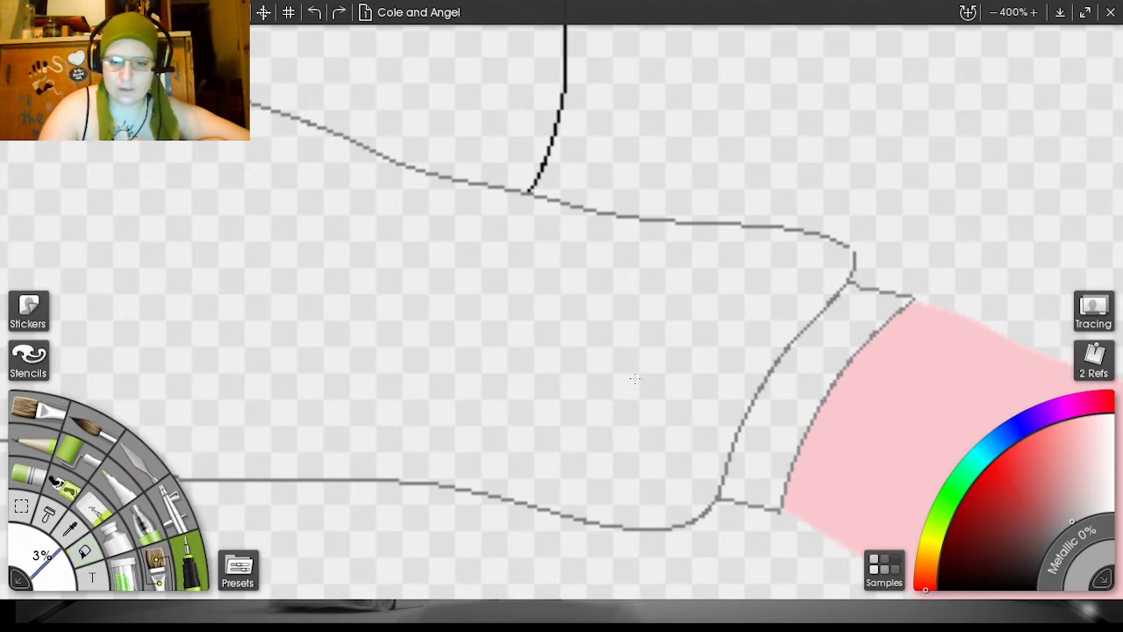
{"action": "left_click", "coordinate": [848, 252]}
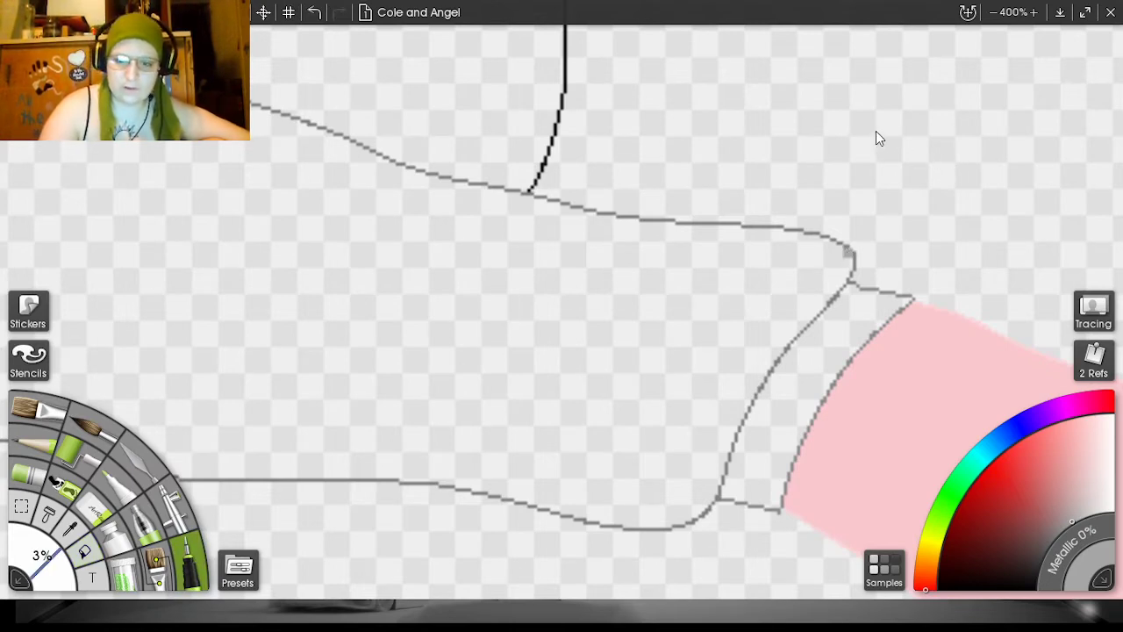
- Flood-fill the inner and outer collar sections beneath the lying figure's hair with grey
{"action": "key", "text": "ctrl+minus"}
{"action": "left_click_drag", "start_coordinate": [941, 170], "coordinate": [1117, 179]}
{"action": "left_click_drag", "start_coordinate": [775, 121], "coordinate": [990, 188]}
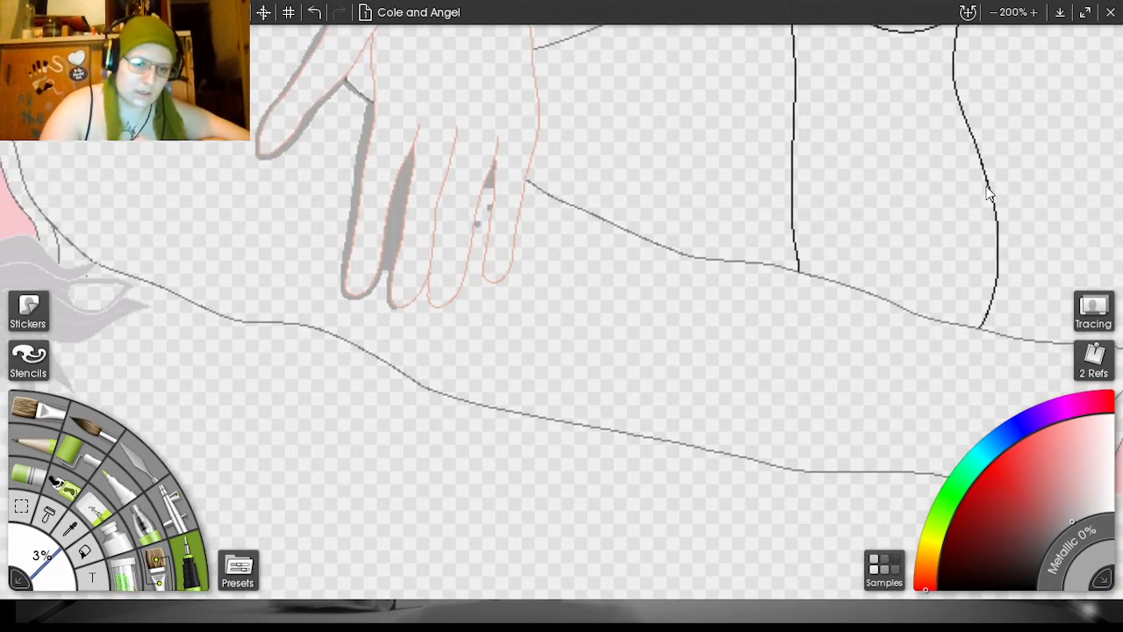
{"action": "left_click_drag", "start_coordinate": [907, 163], "coordinate": [1117, 210]}
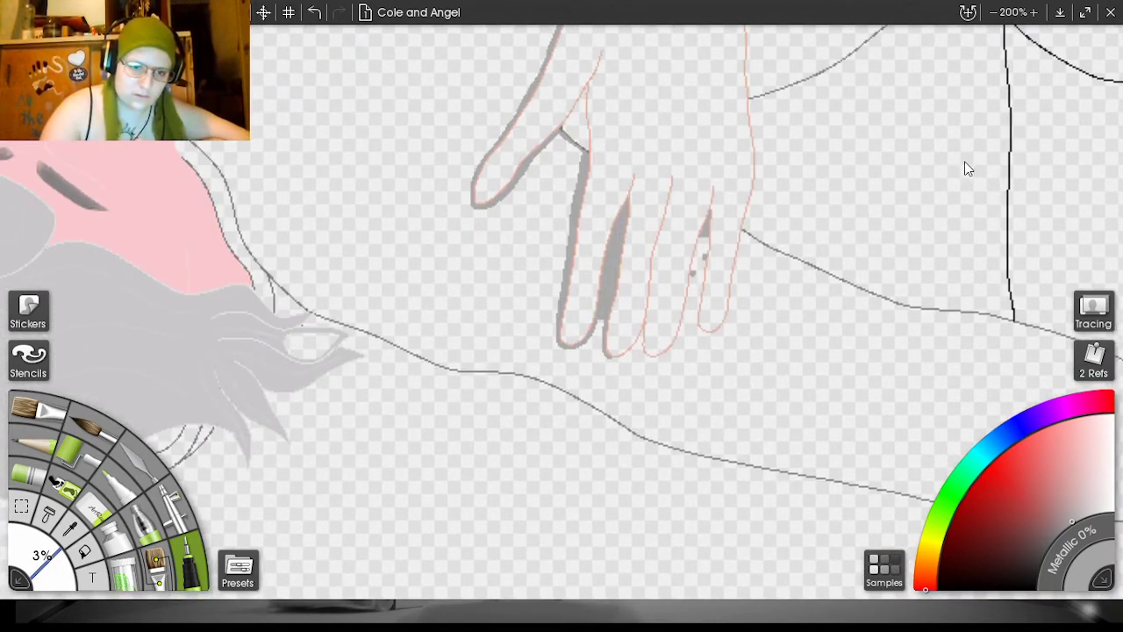
{"action": "left_click_drag", "start_coordinate": [913, 163], "coordinate": [1114, 168]}
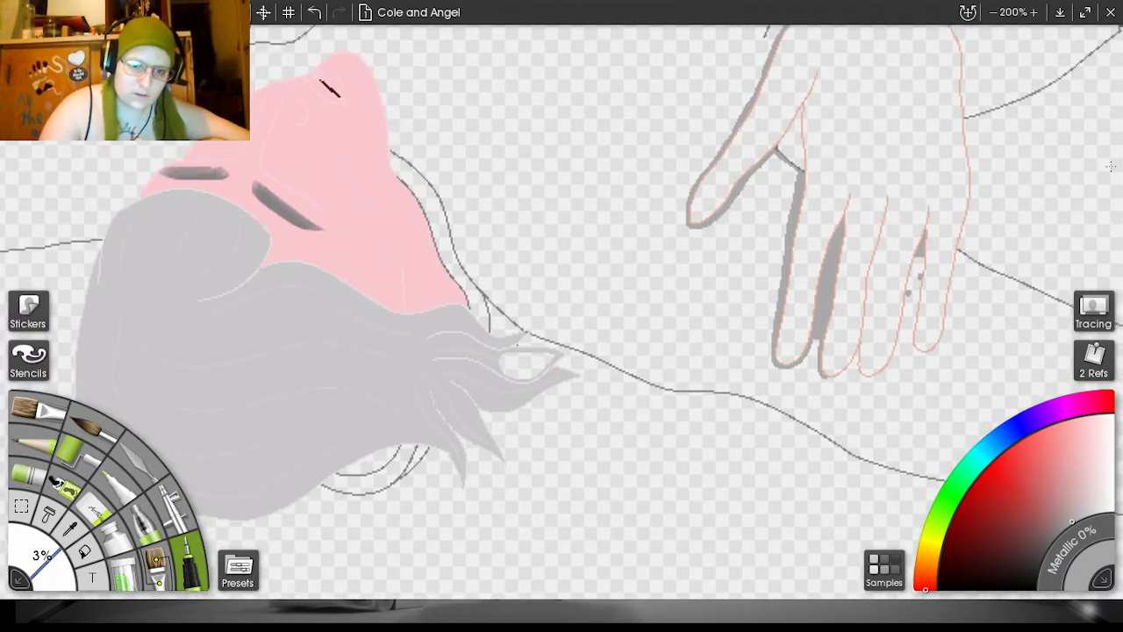
{"action": "left_click", "coordinate": [84, 551]}
{"action": "left_click", "coordinate": [371, 460]}
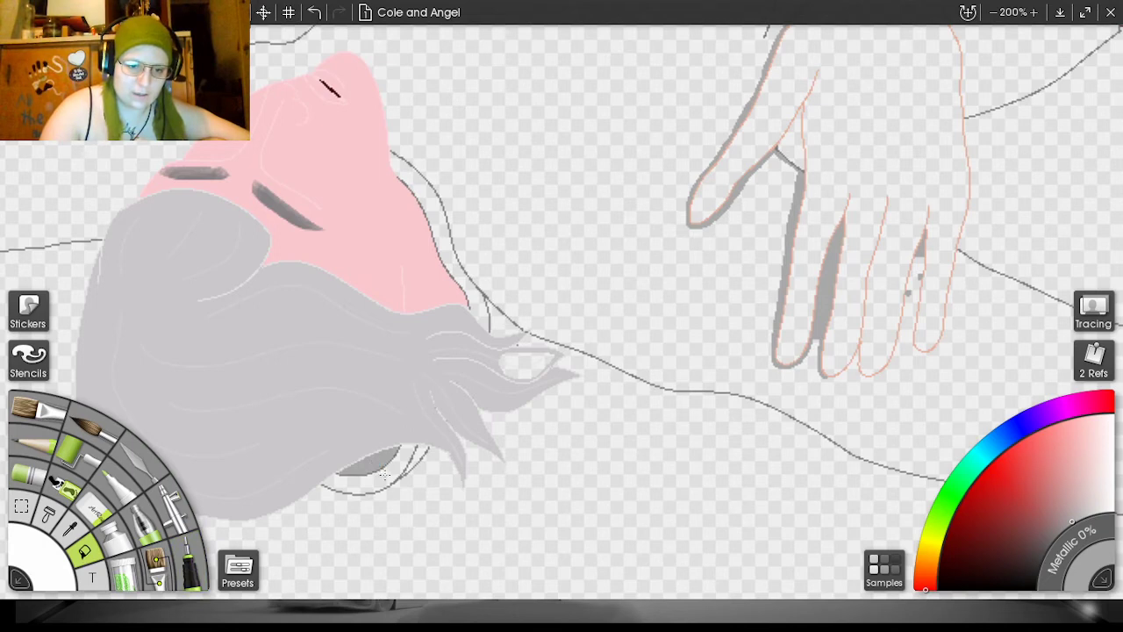
{"action": "left_click", "coordinate": [421, 451]}
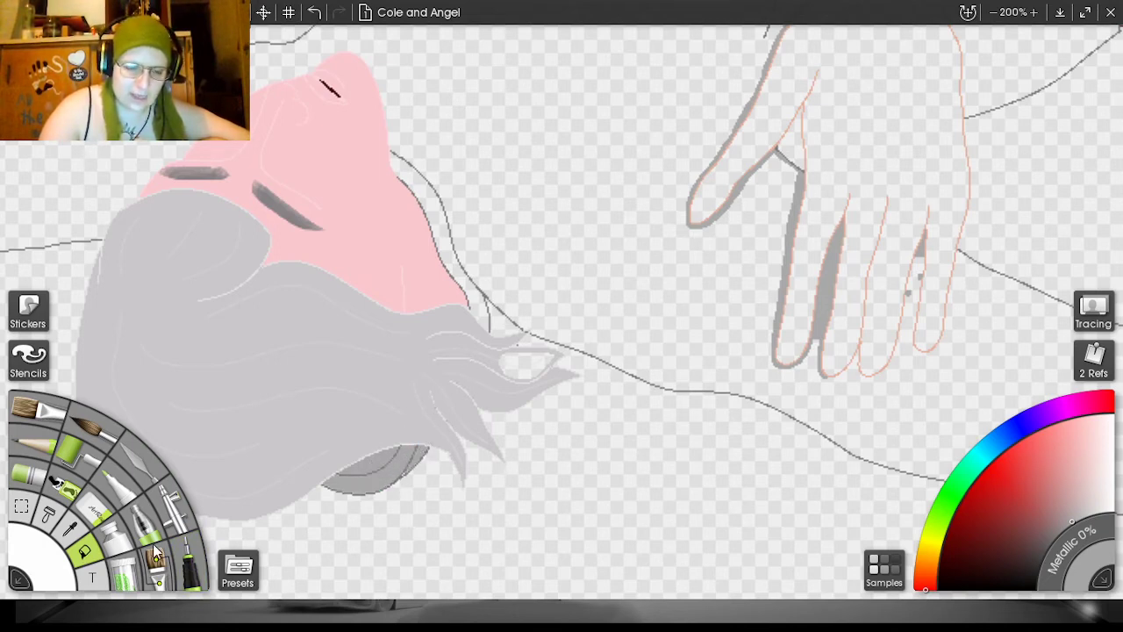
- Flood-fill the collar strip along the edge of the lying figure's pink face with grey
{"action": "left_click", "coordinate": [201, 564]}
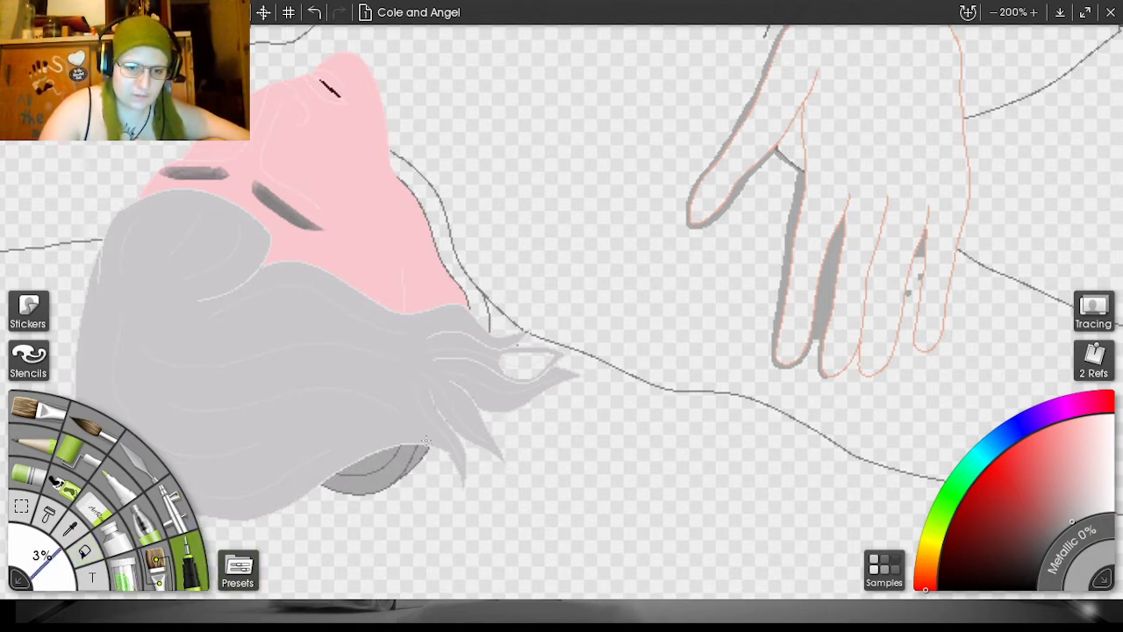
{"action": "left_click", "coordinate": [84, 553]}
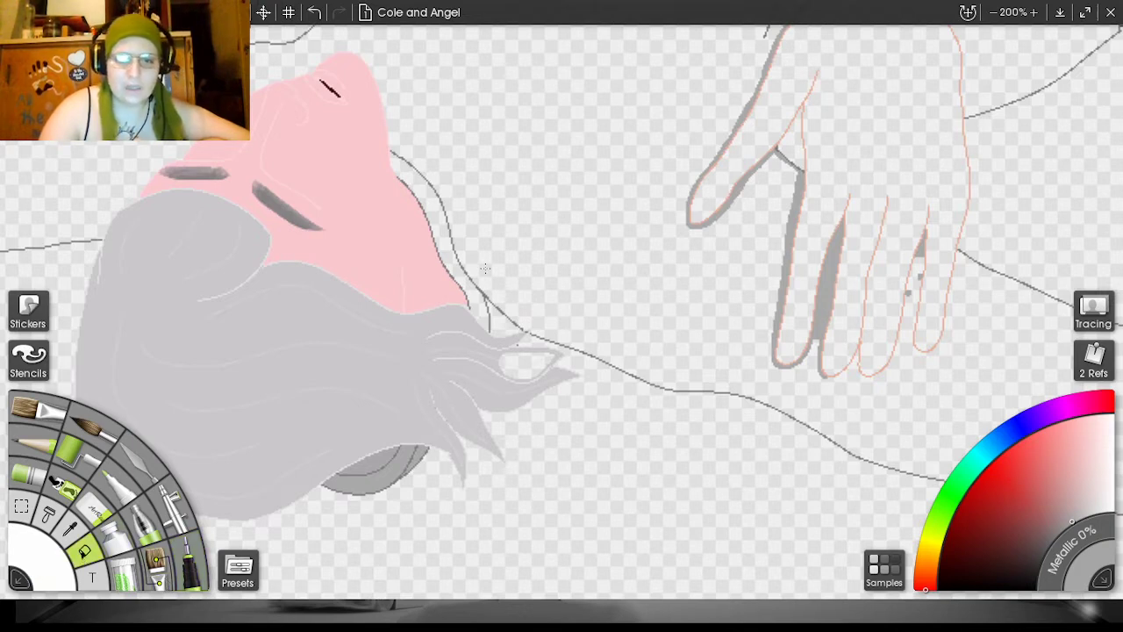
{"action": "left_click", "coordinate": [478, 299]}
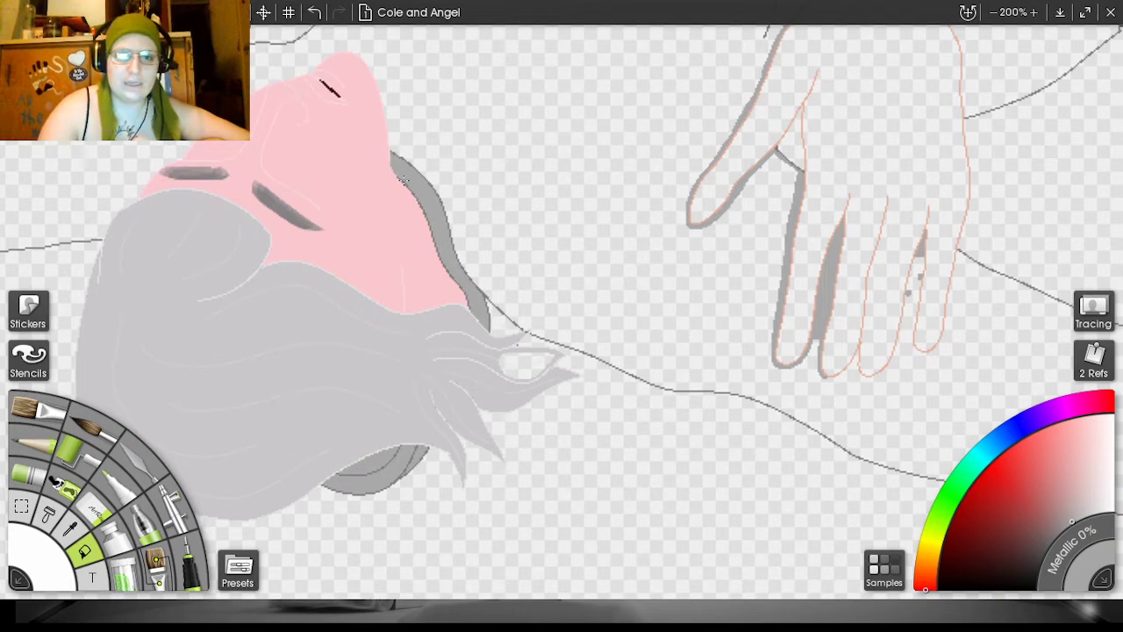
- Flood-fill the lying figure's shirt body and outstretched sleeve with grey, including the cuff at the pink hand on the face side
{"action": "left_click_drag", "start_coordinate": [902, 171], "coordinate": [940, 423]}
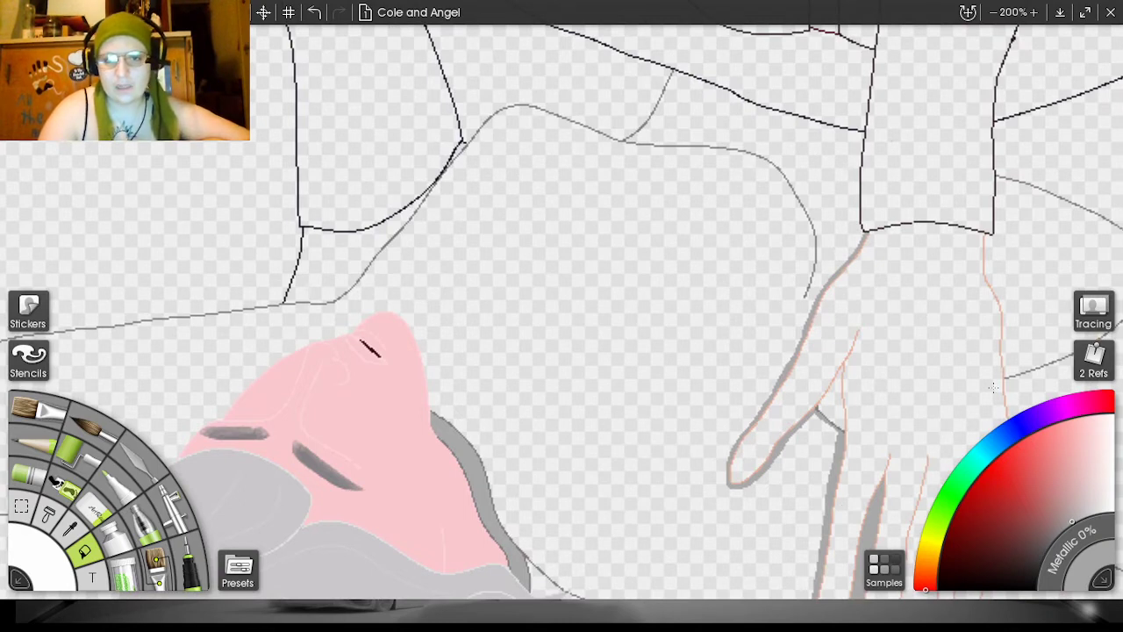
{"action": "left_click_drag", "start_coordinate": [916, 173], "coordinate": [610, 158]}
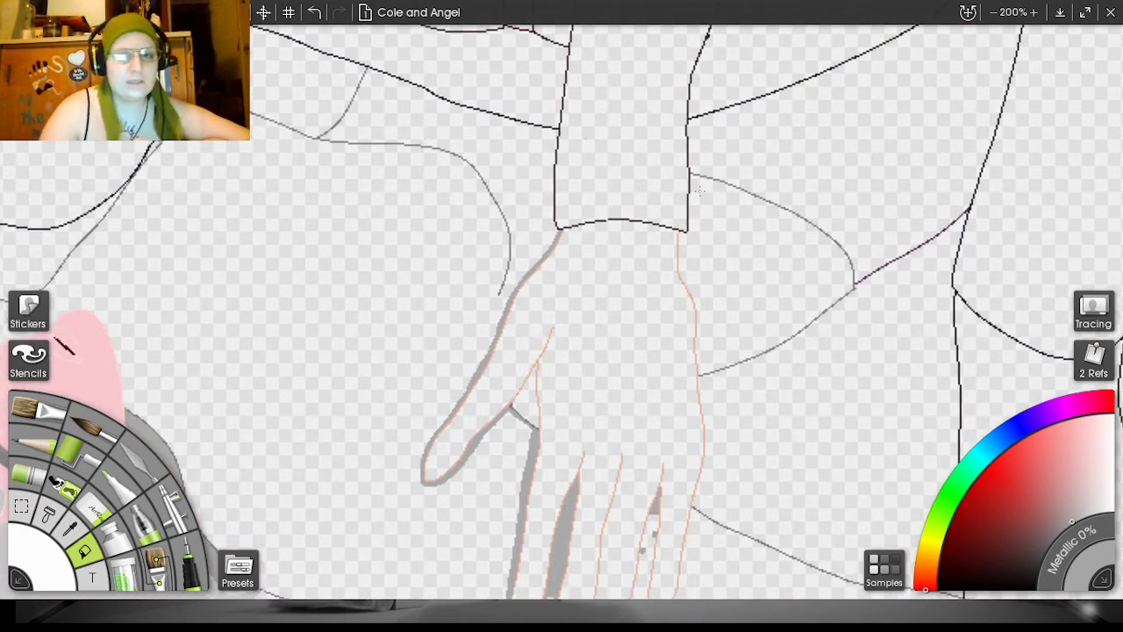
{"action": "left_click_drag", "start_coordinate": [910, 170], "coordinate": [1120, 182]}
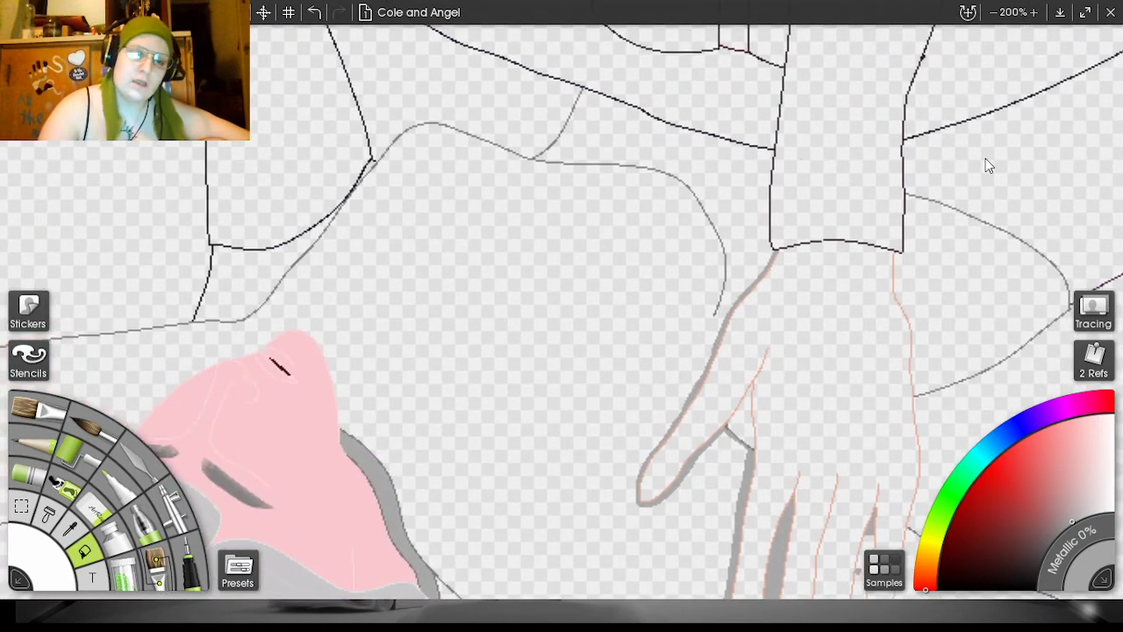
{"action": "left_click_drag", "start_coordinate": [906, 165], "coordinate": [1118, 198]}
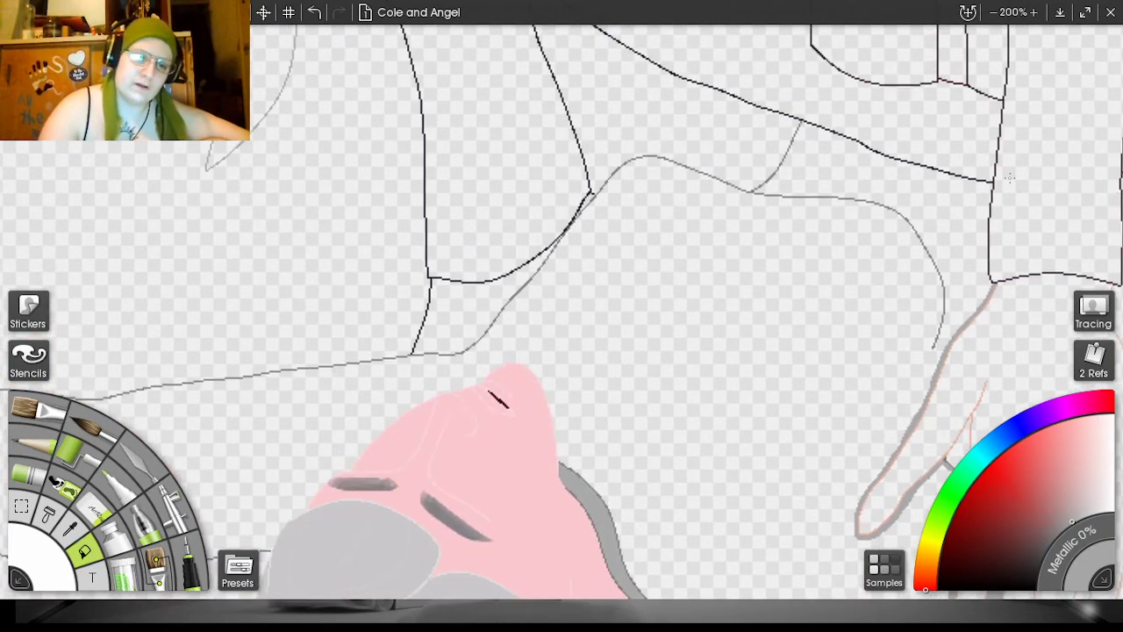
{"action": "left_click_drag", "start_coordinate": [913, 155], "coordinate": [1122, 98]}
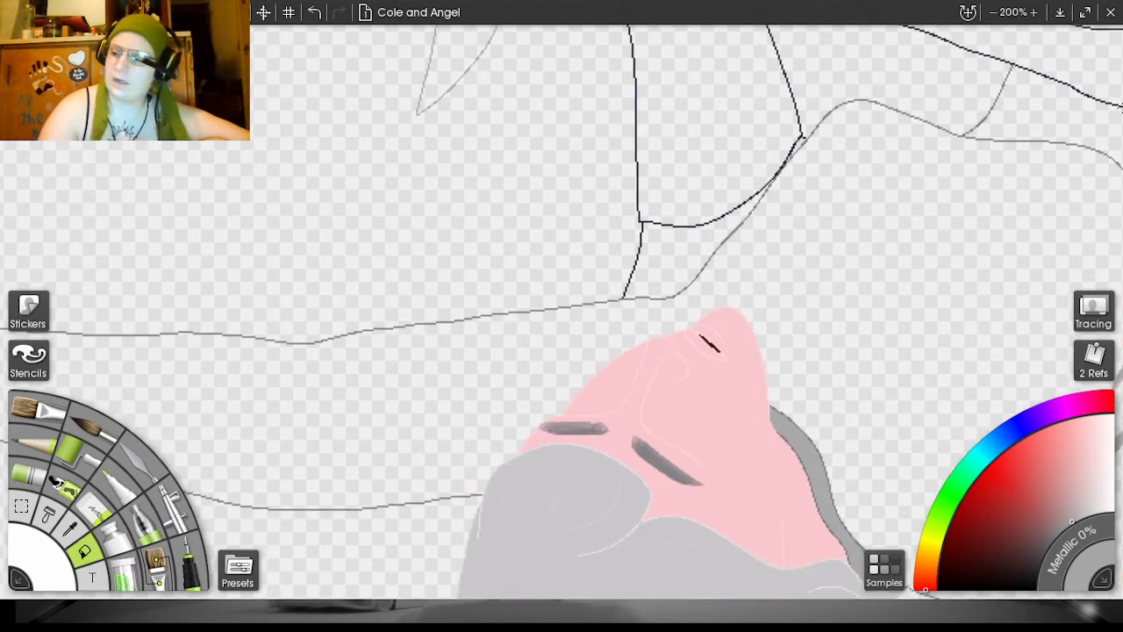
{"action": "left_click_drag", "start_coordinate": [926, 138], "coordinate": [1119, 102]}
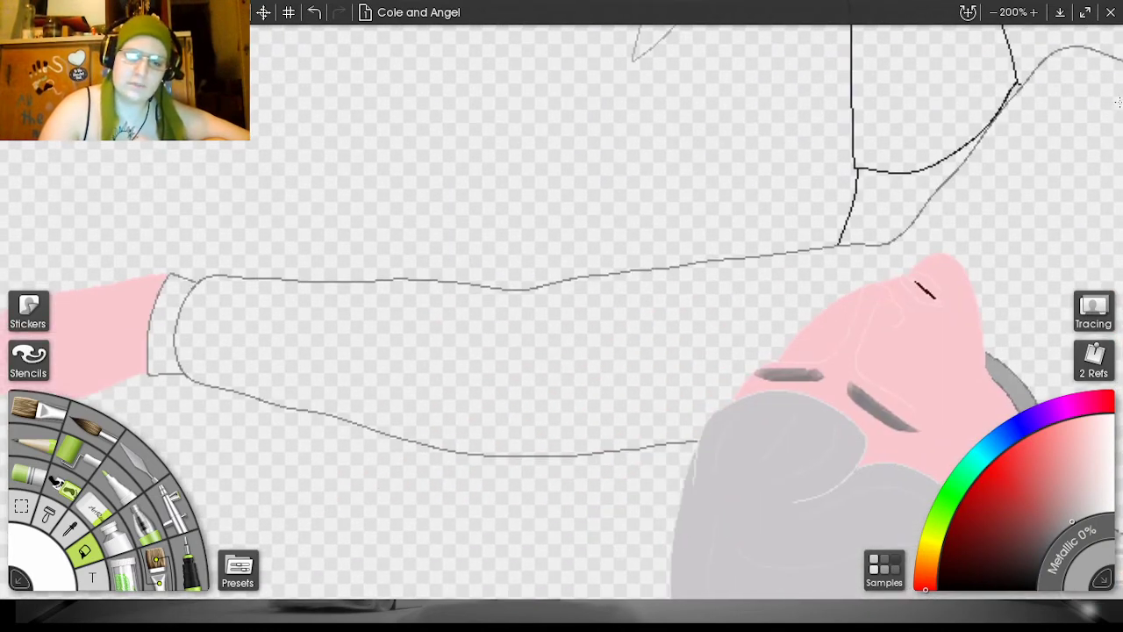
{"action": "left_click_drag", "start_coordinate": [888, 154], "coordinate": [1116, 180]}
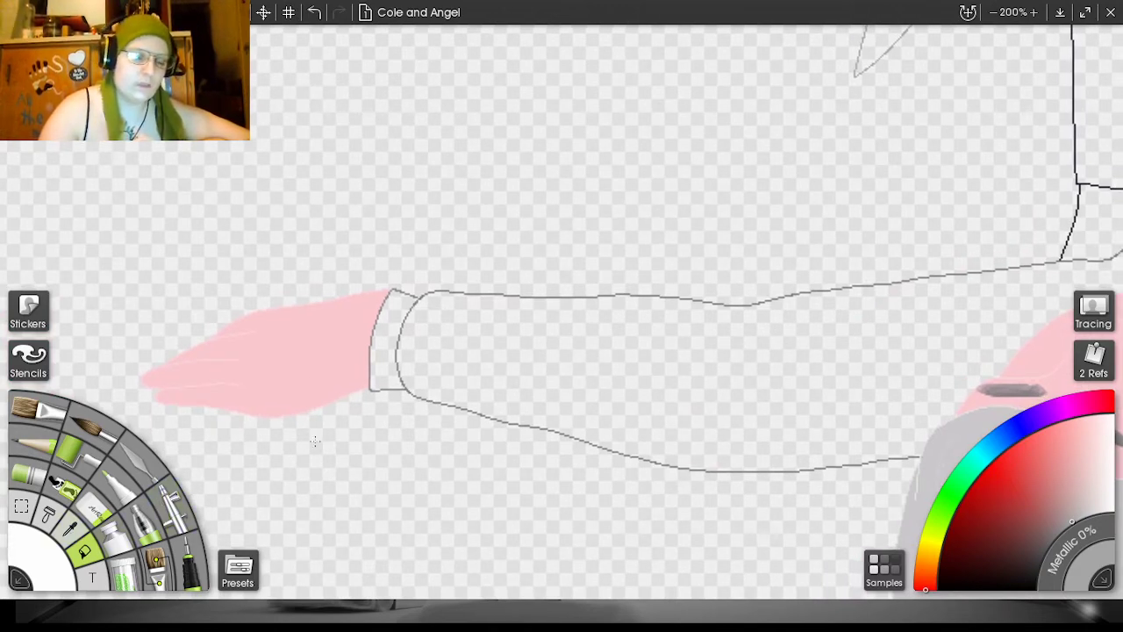
{"action": "left_click", "coordinate": [538, 338]}
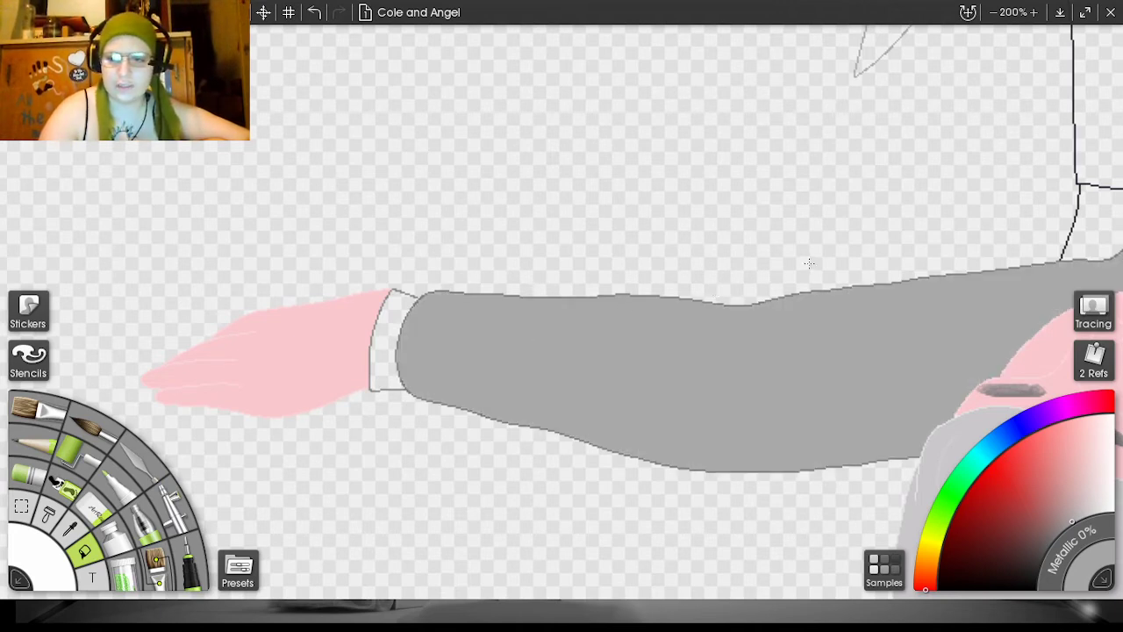
{"action": "left_click", "coordinate": [394, 359]}
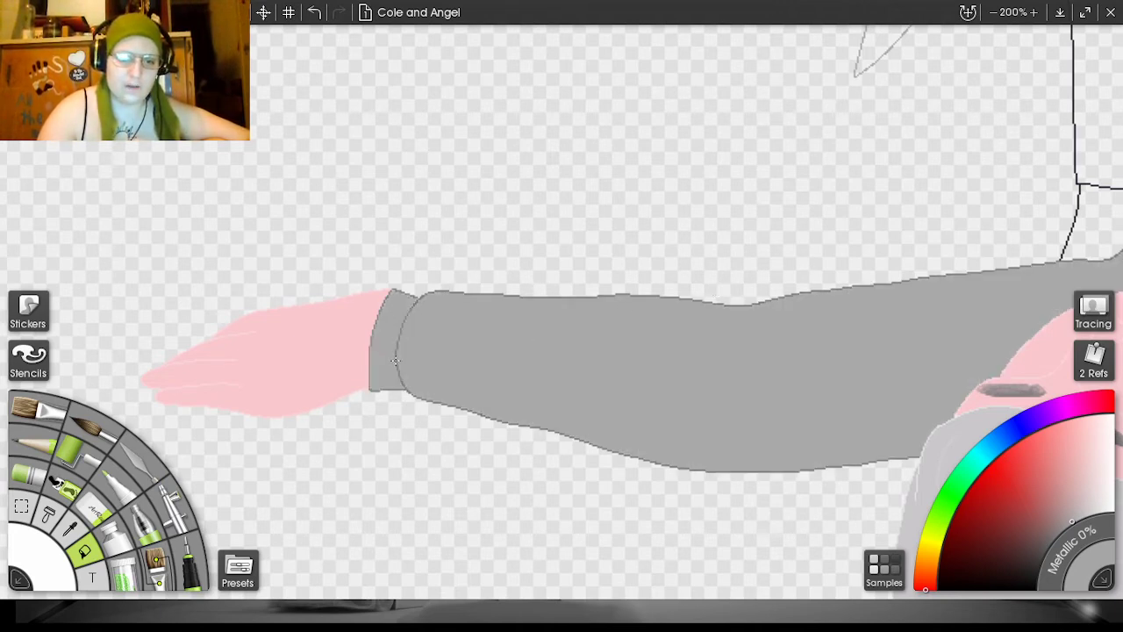
- Examine the grey fill's edges along the cuff, sleeve, face and collar for gaps, with the 3% pen ready
{"action": "scroll", "coordinate": [943, 143], "scroll_direction": "up", "scroll_amount": 2}
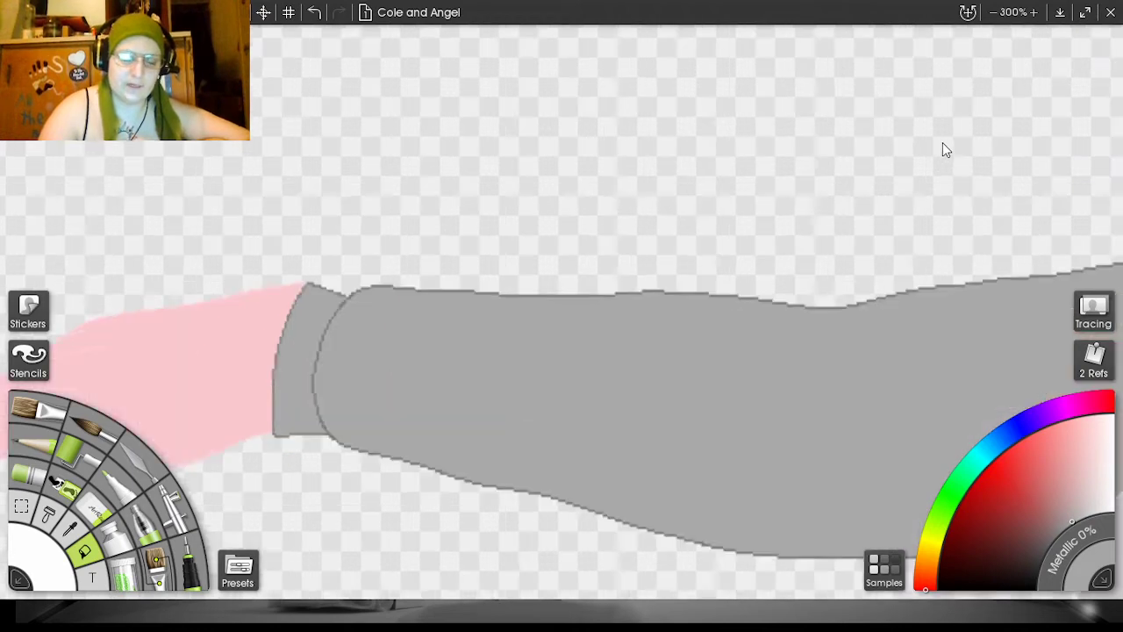
{"action": "left_click_drag", "start_coordinate": [601, 172], "coordinate": [821, 142]}
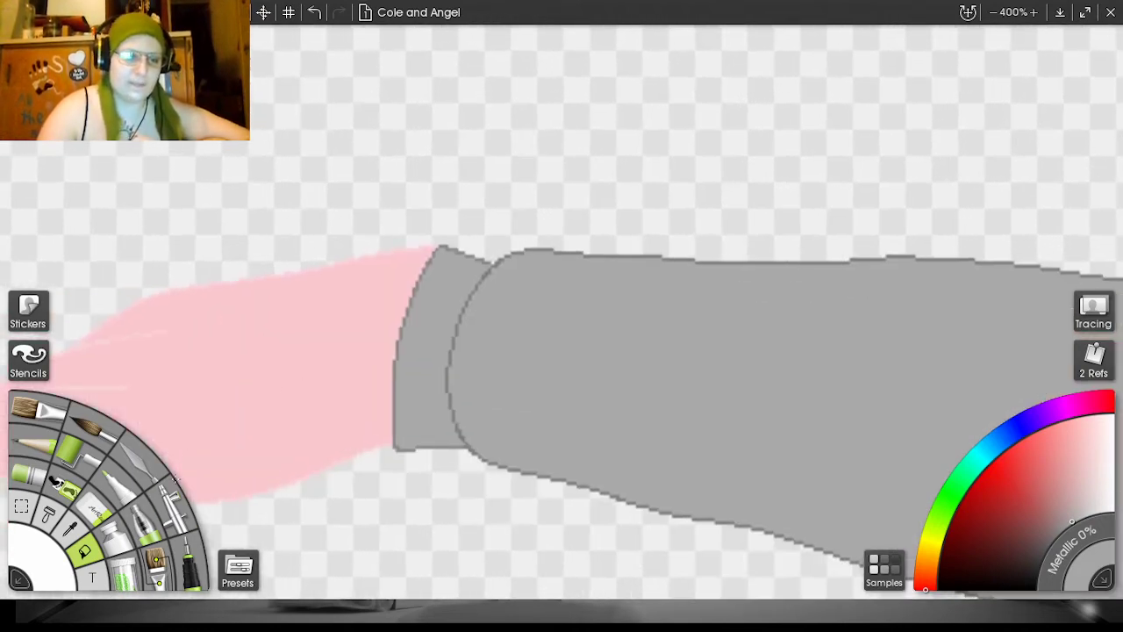
{"action": "left_click", "coordinate": [188, 563]}
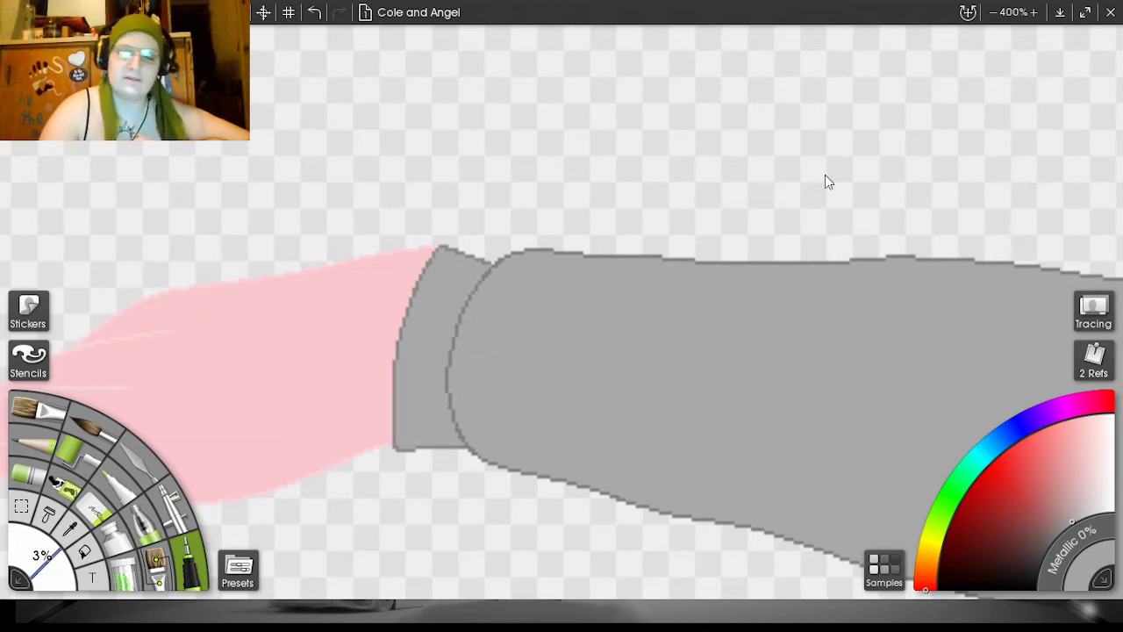
{"action": "left_click_drag", "start_coordinate": [911, 167], "coordinate": [156, 59]}
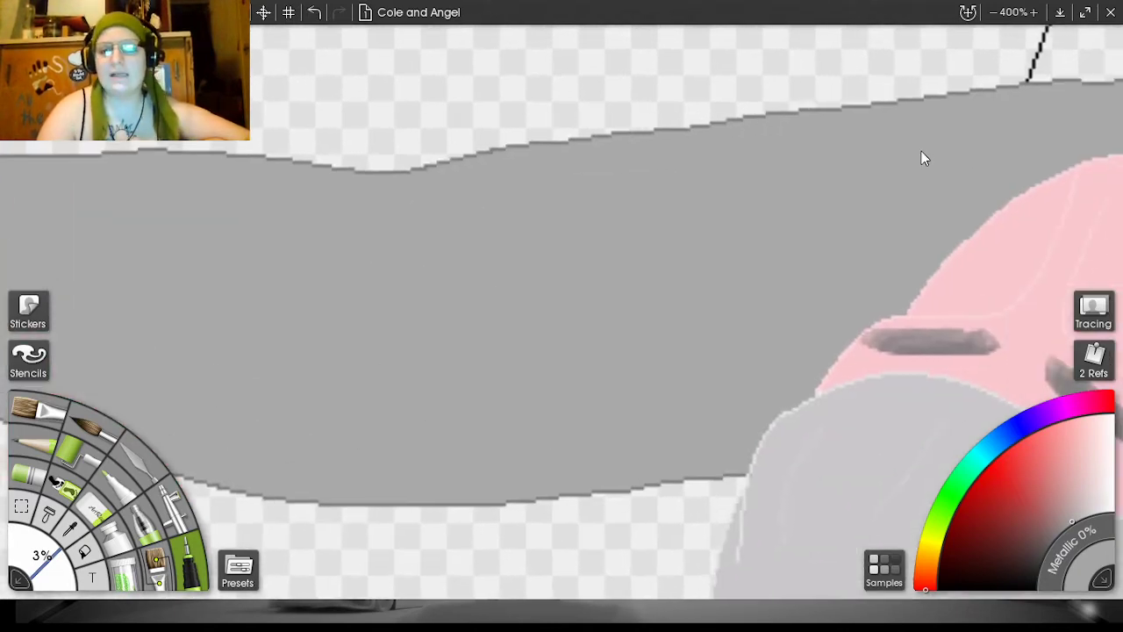
{"action": "left_click_drag", "start_coordinate": [921, 156], "coordinate": [251, 244]}
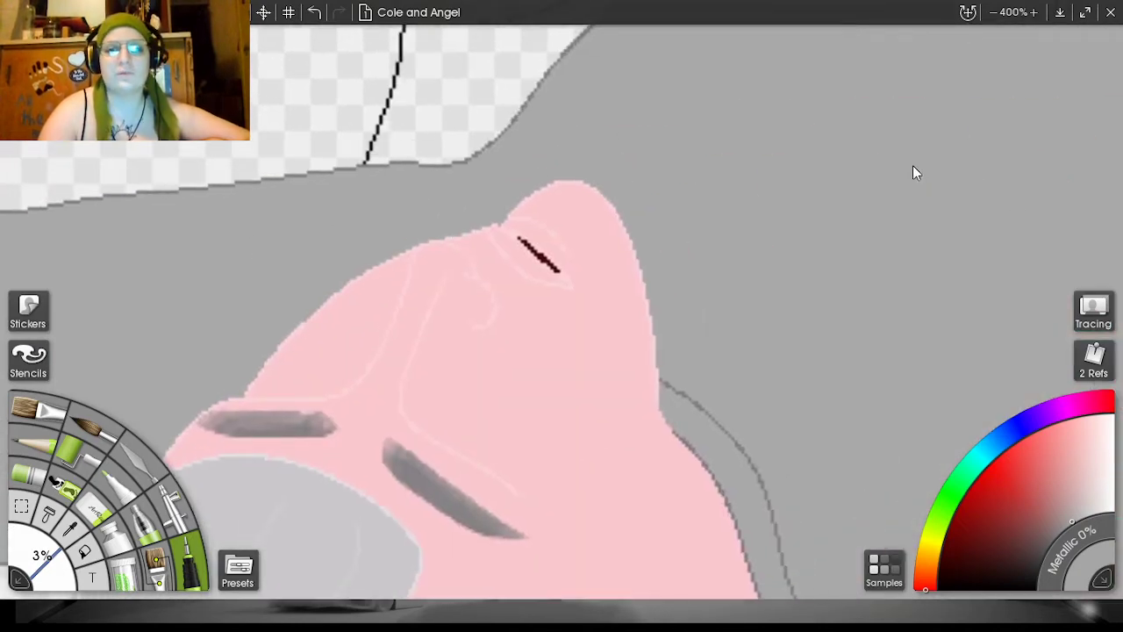
{"action": "left_click_drag", "start_coordinate": [913, 173], "coordinate": [726, 38]}
{"action": "left_click_drag", "start_coordinate": [910, 165], "coordinate": [860, 70]}
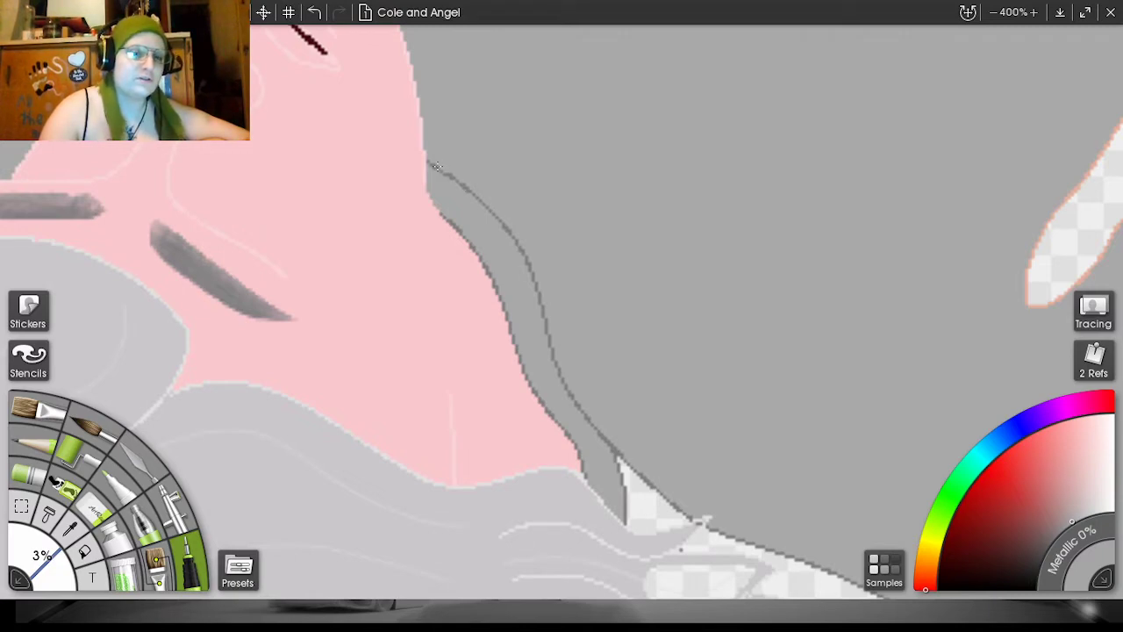
{"action": "left_click_drag", "start_coordinate": [908, 168], "coordinate": [912, 7]}
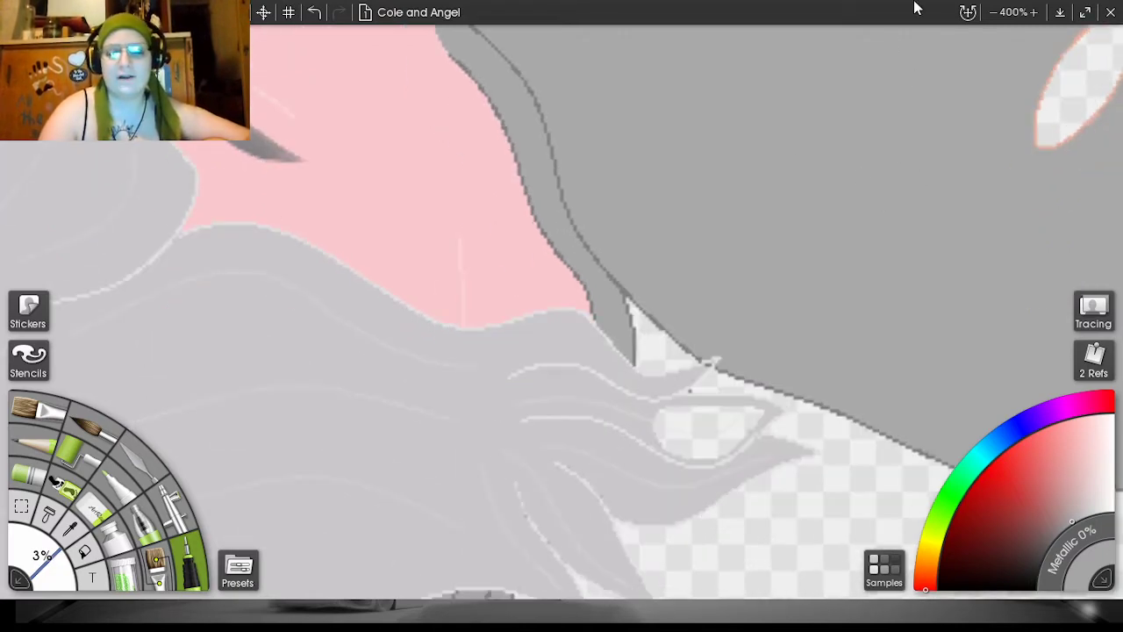
{"action": "left_click_drag", "start_coordinate": [908, 168], "coordinate": [1066, 24]}
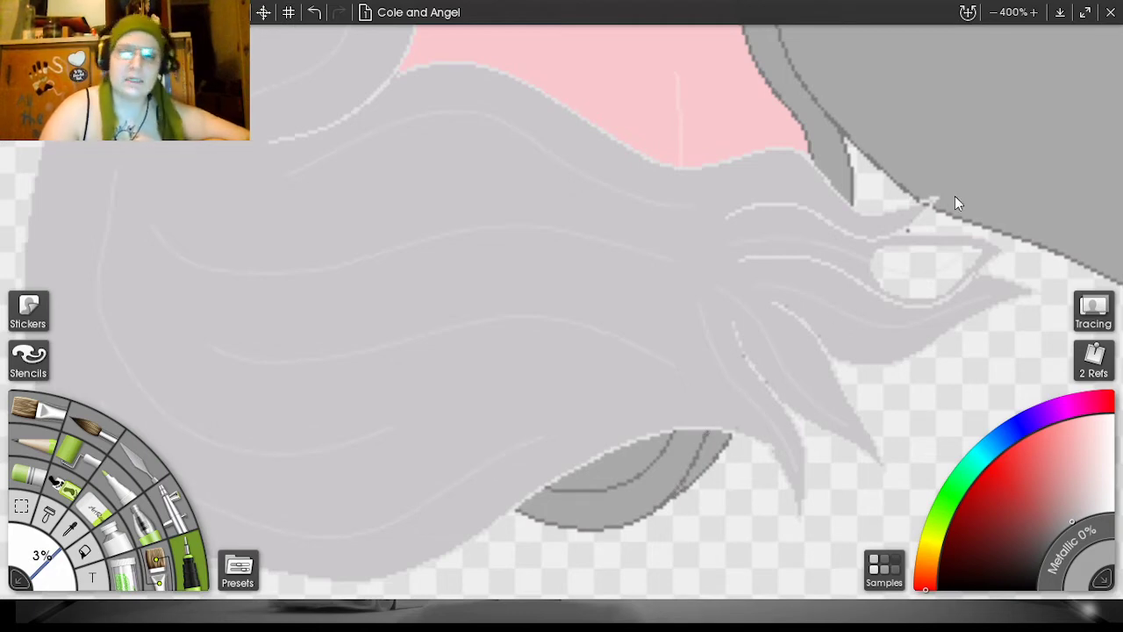
- Flood-fill the cuff of the lying figure's other sleeve with grey and check its corners with the 3% pen
{"action": "scroll", "coordinate": [887, 145], "scroll_direction": "down", "scroll_amount": 3}
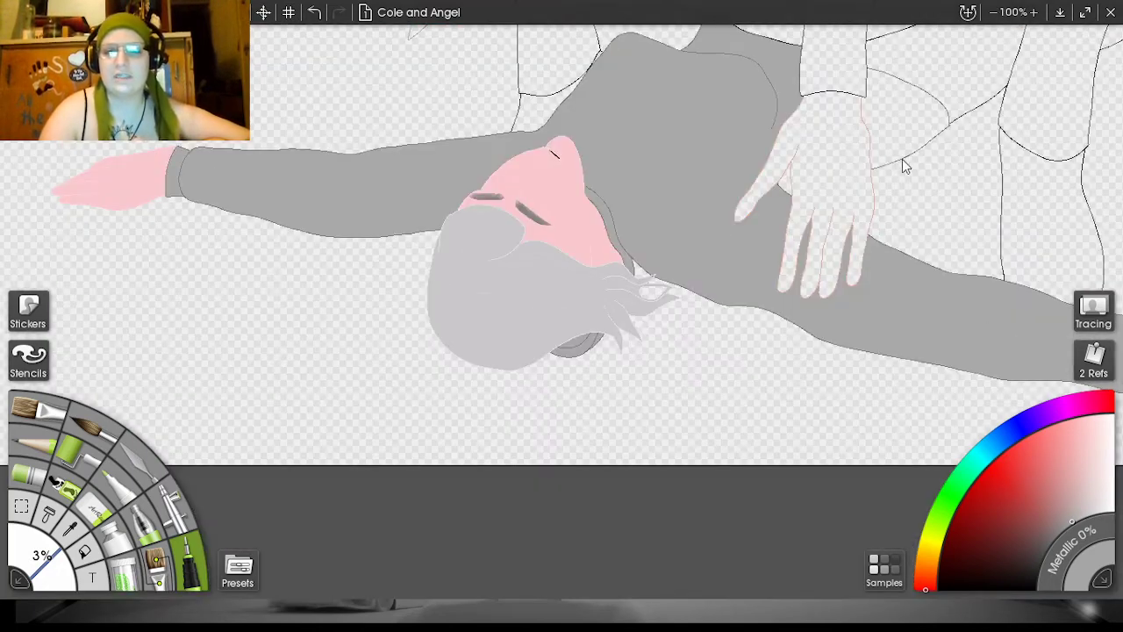
{"action": "left_click_drag", "start_coordinate": [919, 178], "coordinate": [557, 156]}
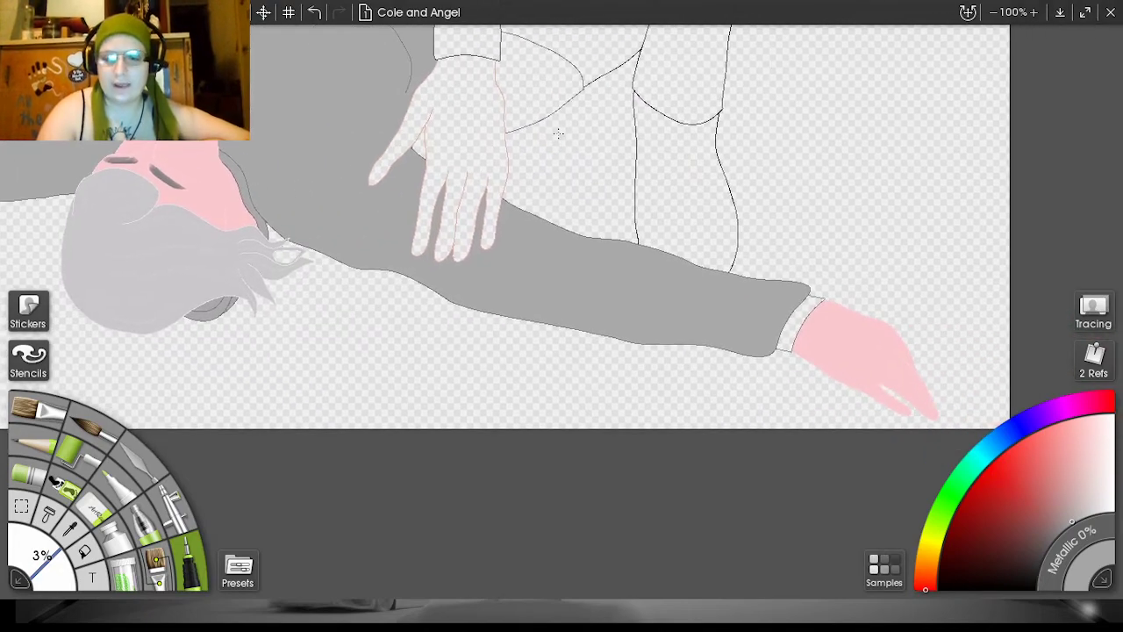
{"action": "left_click", "coordinate": [84, 550]}
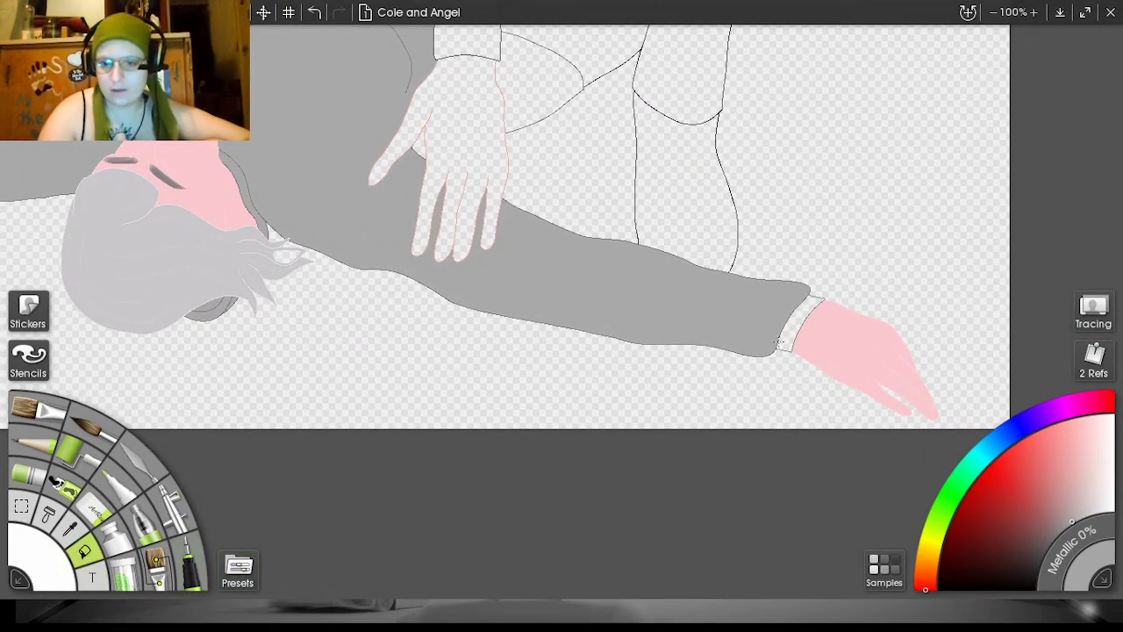
{"action": "scroll", "coordinate": [936, 140], "scroll_direction": "up", "scroll_amount": 4}
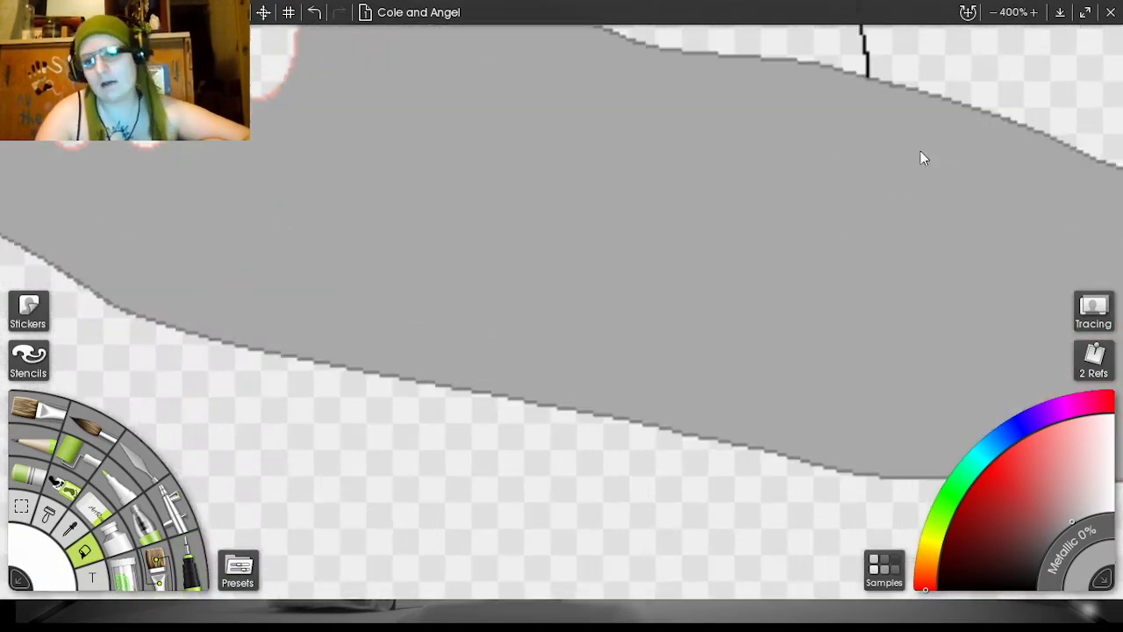
{"action": "left_click_drag", "start_coordinate": [931, 471], "coordinate": [512, 410]}
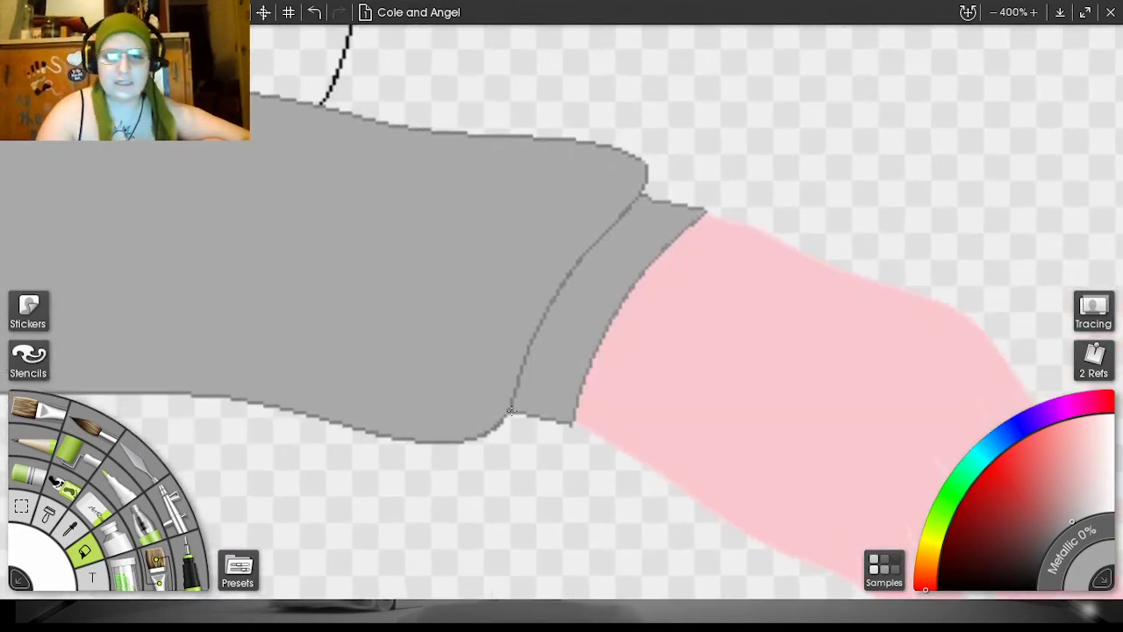
{"action": "left_click", "coordinate": [187, 554]}
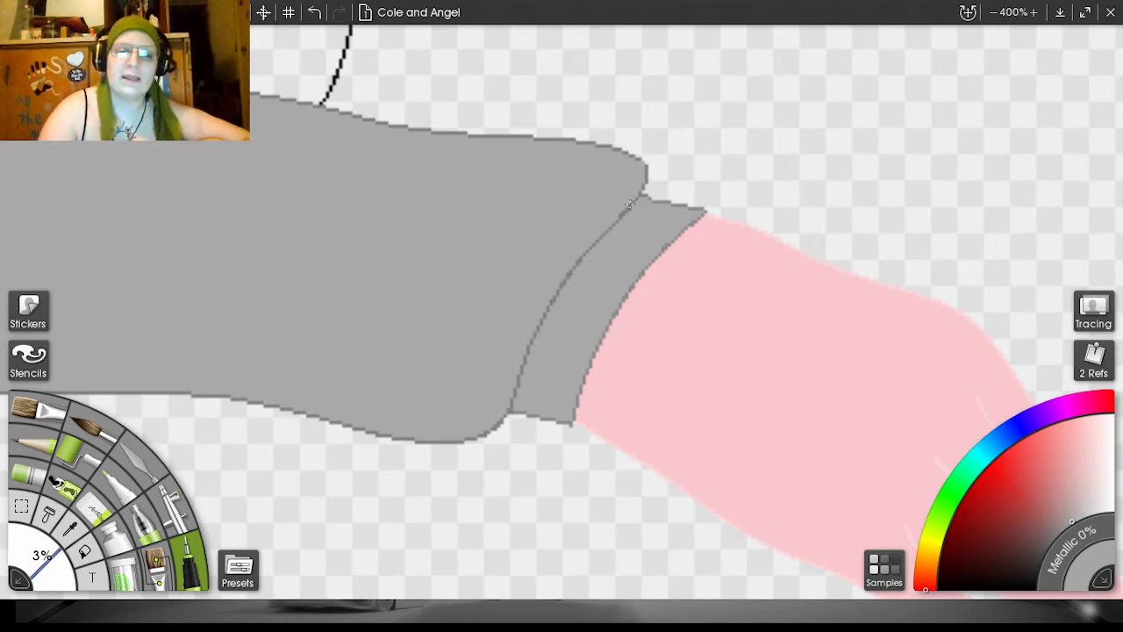
- Flood-fill the small gap between the thumb and hand and the shirt section on the hand's other side with grey
{"action": "scroll", "coordinate": [874, 115], "scroll_direction": "down", "scroll_amount": 3}
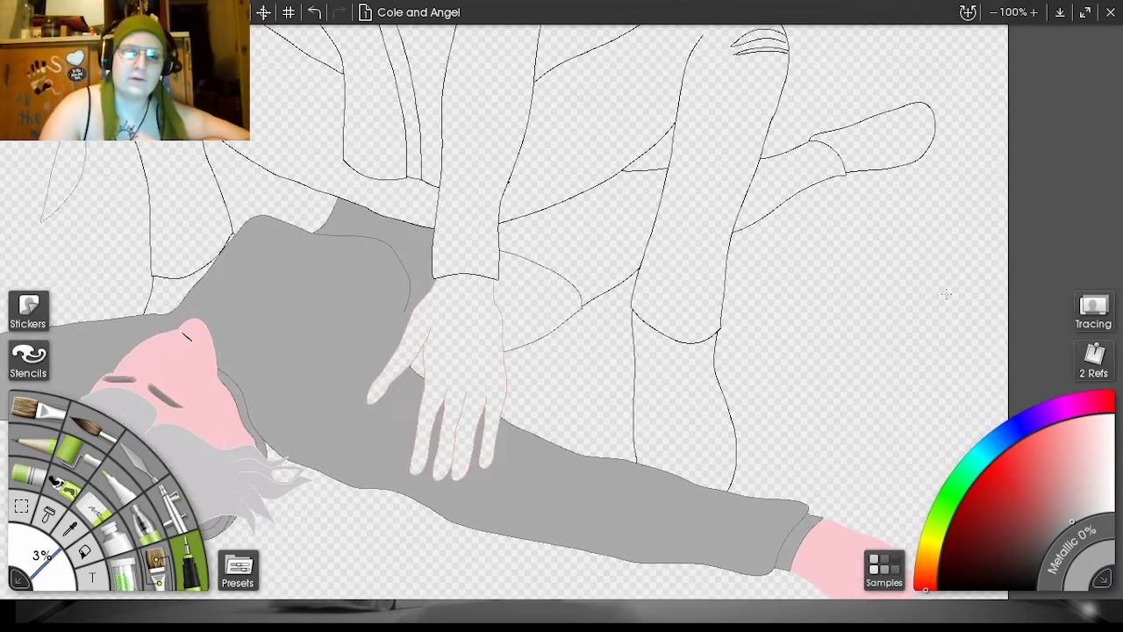
{"action": "left_click_drag", "start_coordinate": [829, 81], "coordinate": [893, 5]}
{"action": "scroll", "coordinate": [946, 134], "scroll_direction": "up", "scroll_amount": 2}
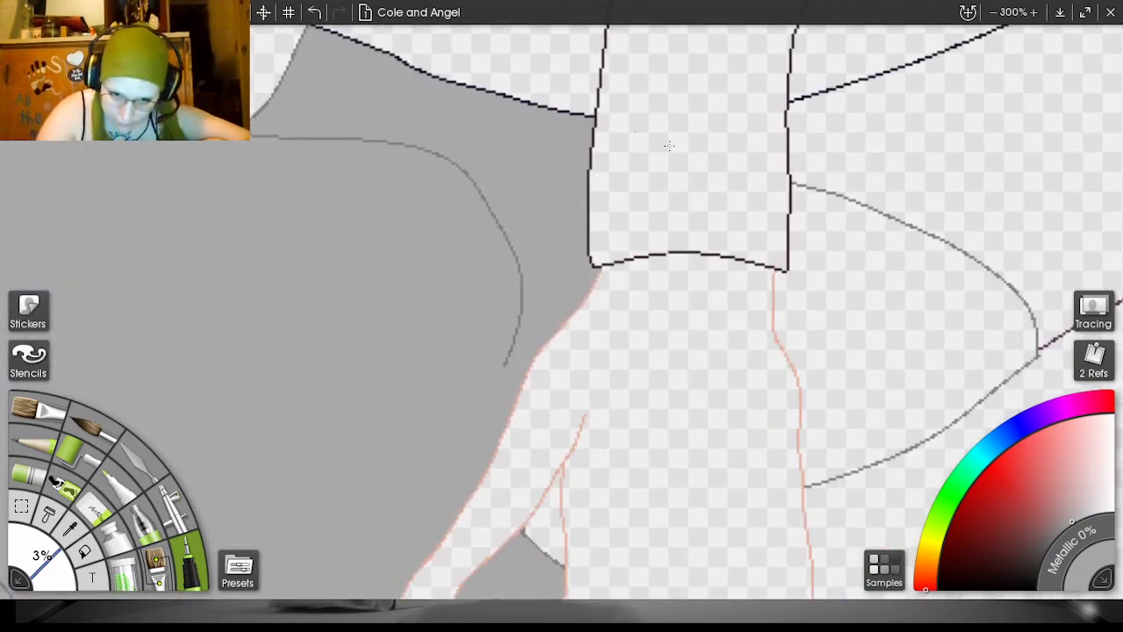
{"action": "key", "text": "e"}
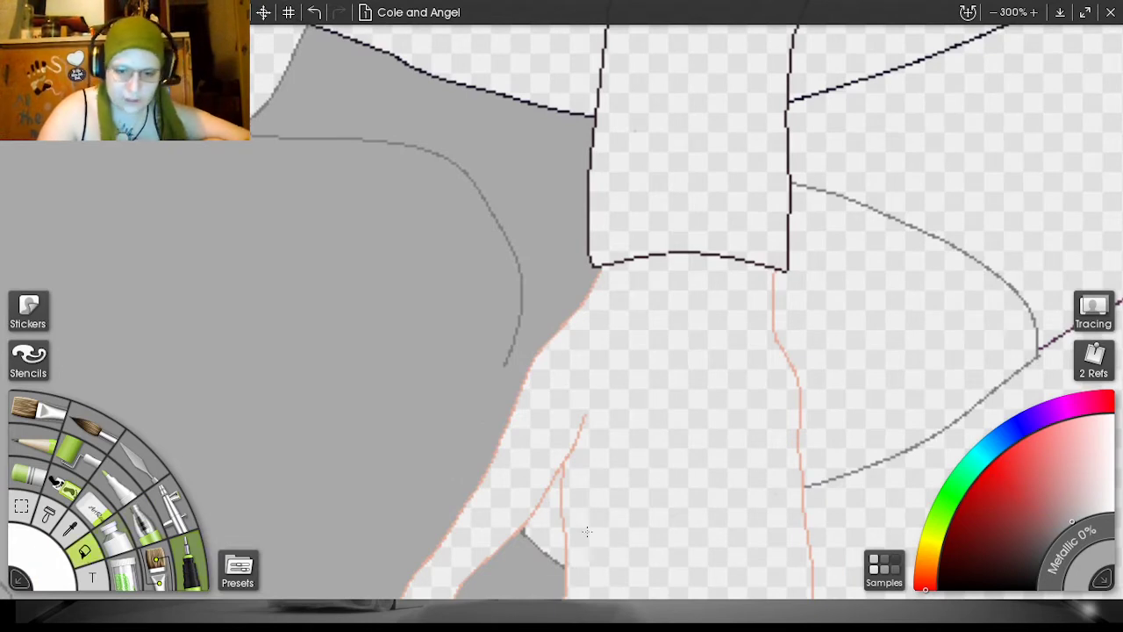
{"action": "left_click_drag", "start_coordinate": [556, 520], "coordinate": [578, 489]}
{"action": "left_click", "coordinate": [906, 306]}
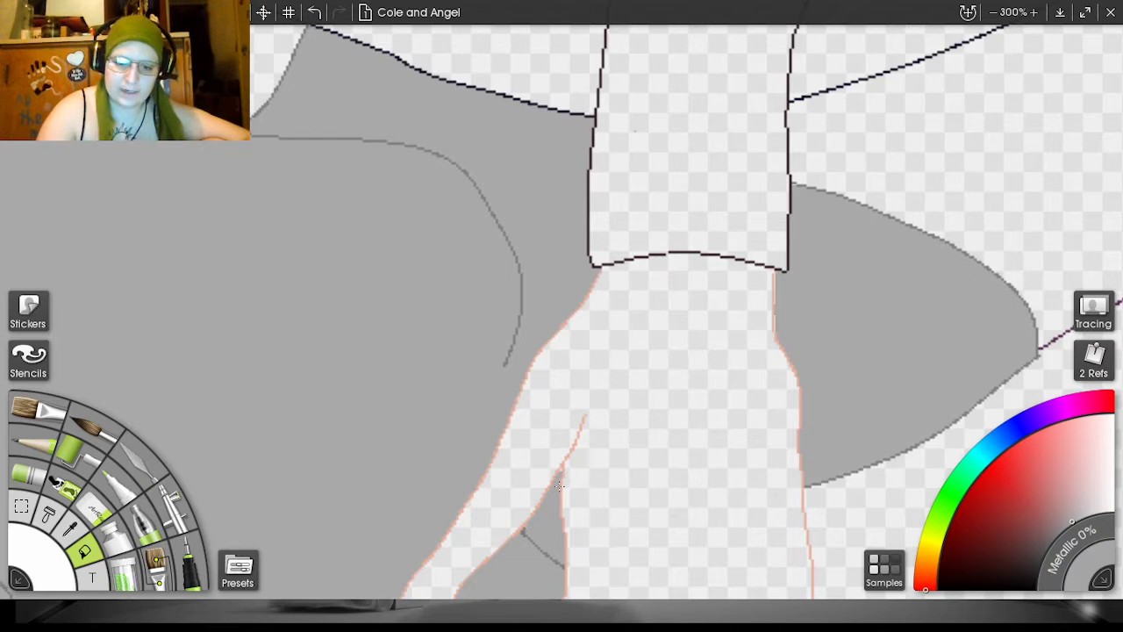
- Touch up the narrow tip of the gap between thumb and hand with the 3% pen, undoing one dab
{"action": "left_click_drag", "start_coordinate": [917, 171], "coordinate": [705, 86]}
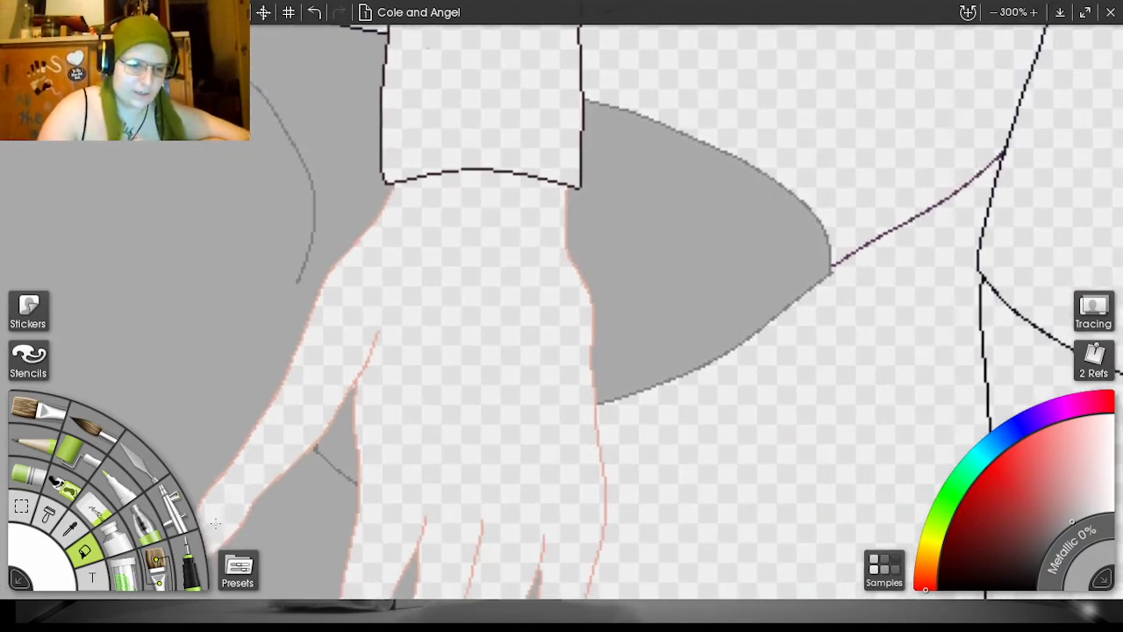
{"action": "left_click", "coordinate": [186, 570]}
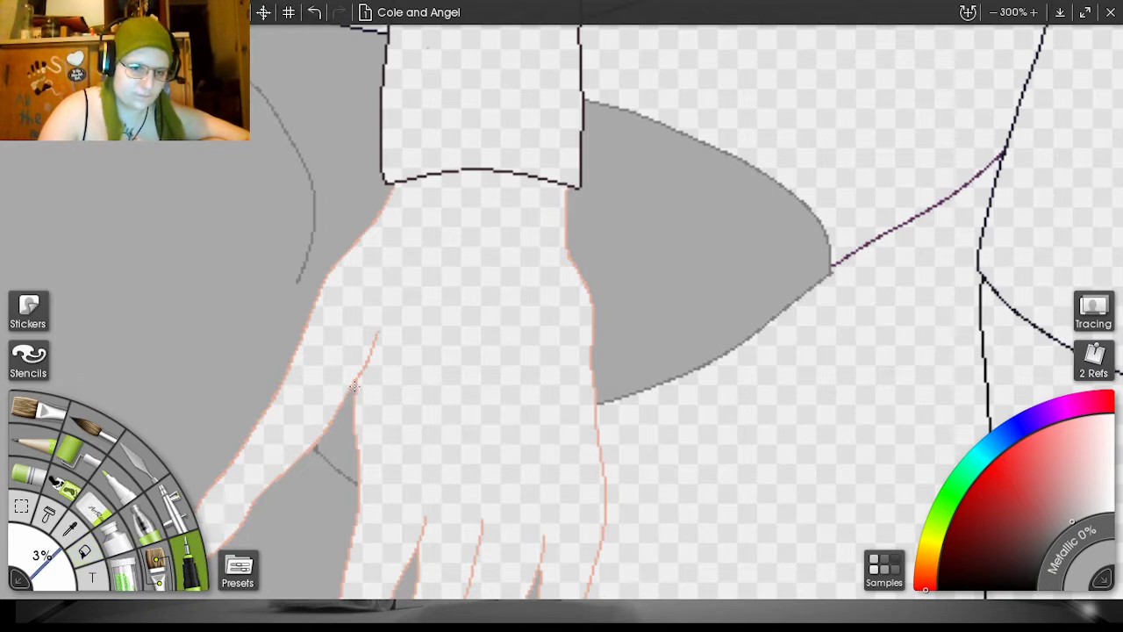
{"action": "left_click", "coordinate": [320, 7]}
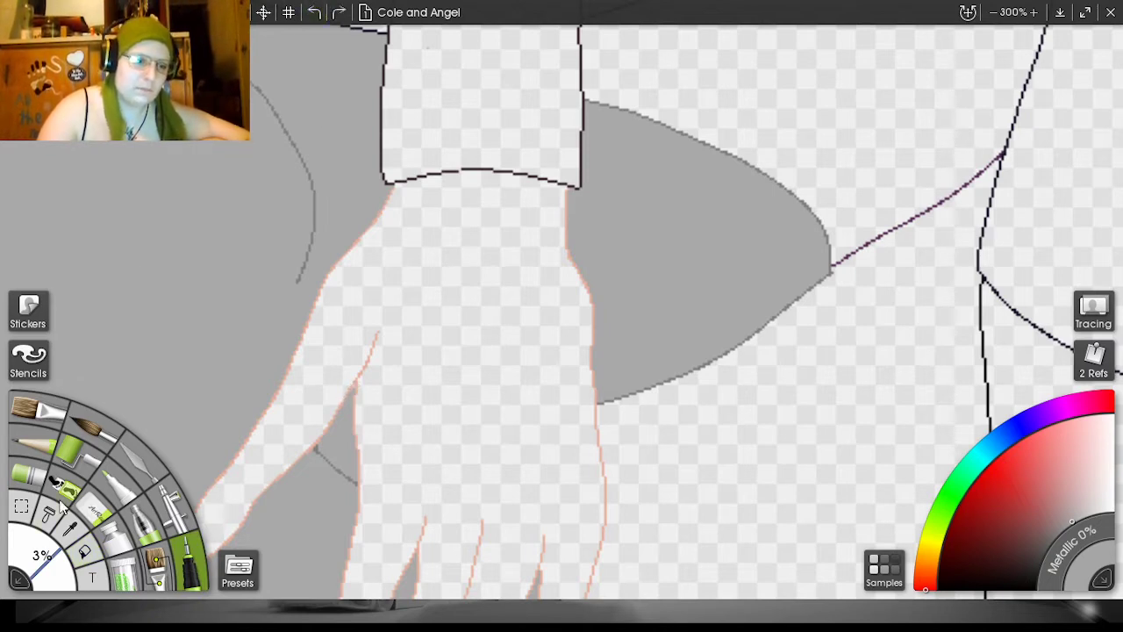
{"action": "left_click_drag", "start_coordinate": [53, 550], "coordinate": [50, 556]}
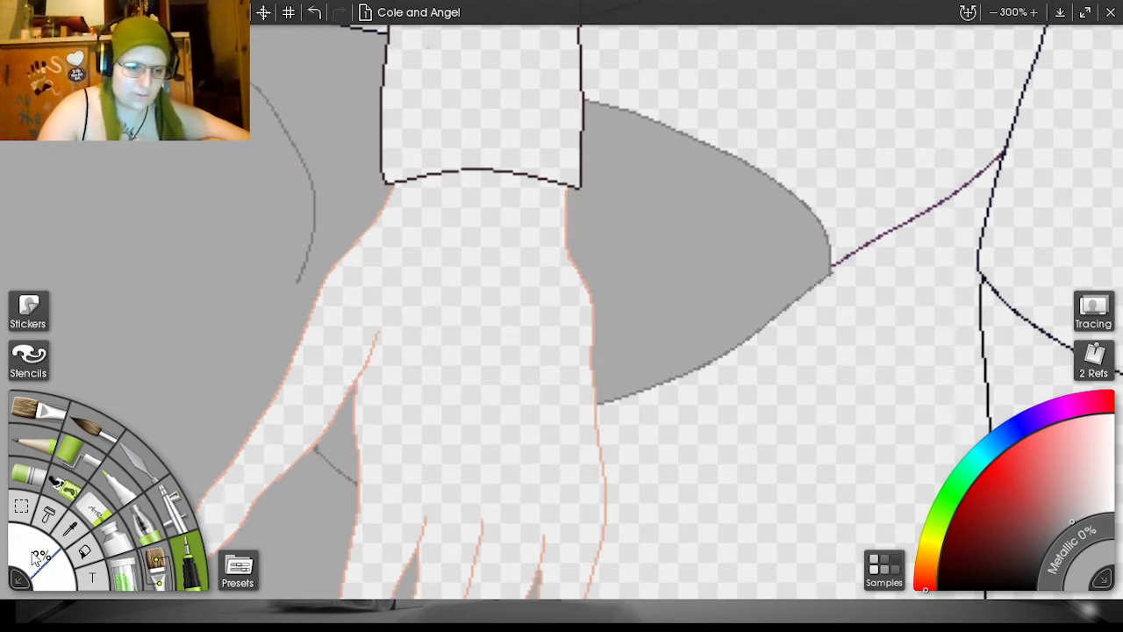
{"action": "left_click_drag", "start_coordinate": [39, 558], "coordinate": [44, 551]}
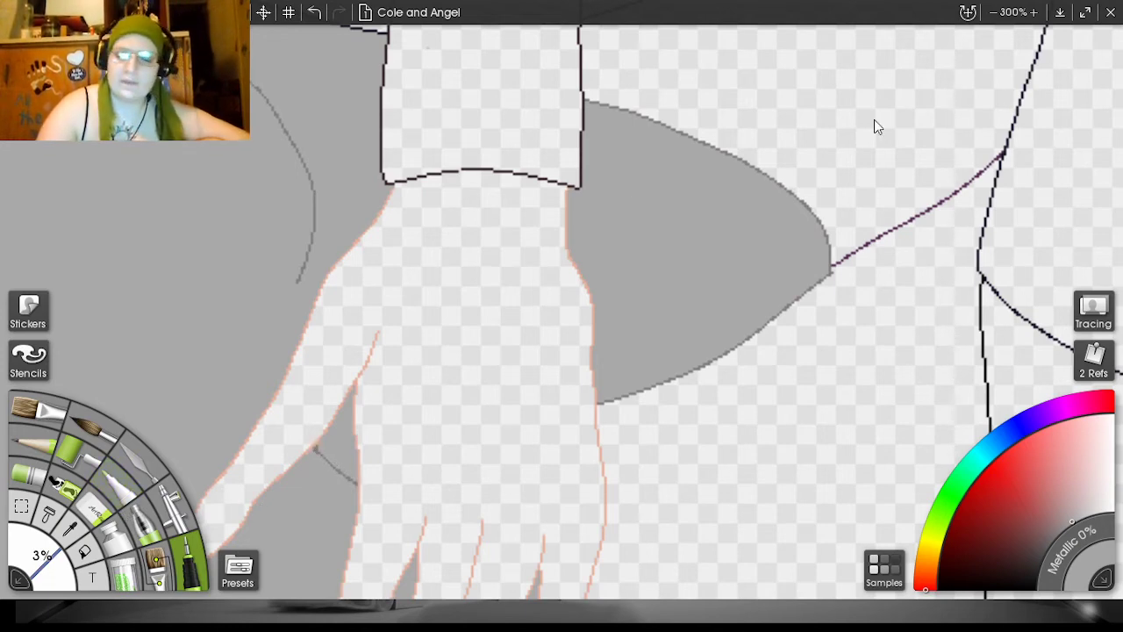
- Touch up the grey junction where the shirt's fold line meets its upper outline with the pen at 11%
{"action": "mouse_move", "coordinate": [691, 38]}
{"action": "left_mouse_down"}
{"action": "mouse_move", "coordinate": [922, 142]}
{"action": "mouse_move", "coordinate": [921, 212]}
{"action": "left_mouse_up"}
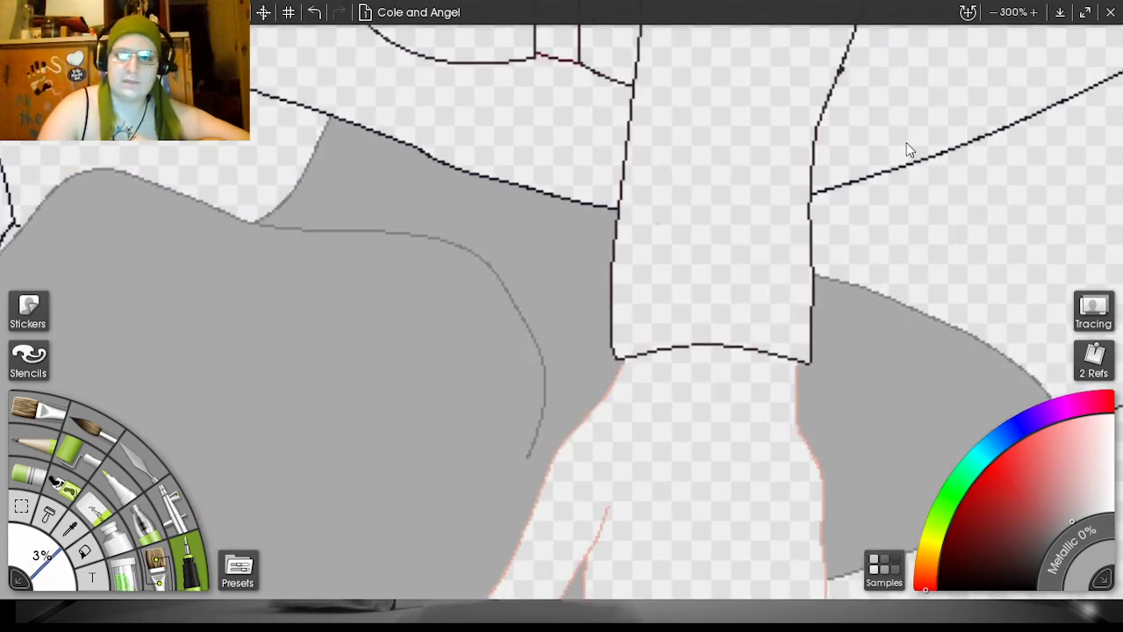
{"action": "scroll", "coordinate": [909, 149], "scroll_direction": "left", "scroll_amount": 3}
{"action": "left_click_drag", "start_coordinate": [44, 558], "coordinate": [56, 572]}
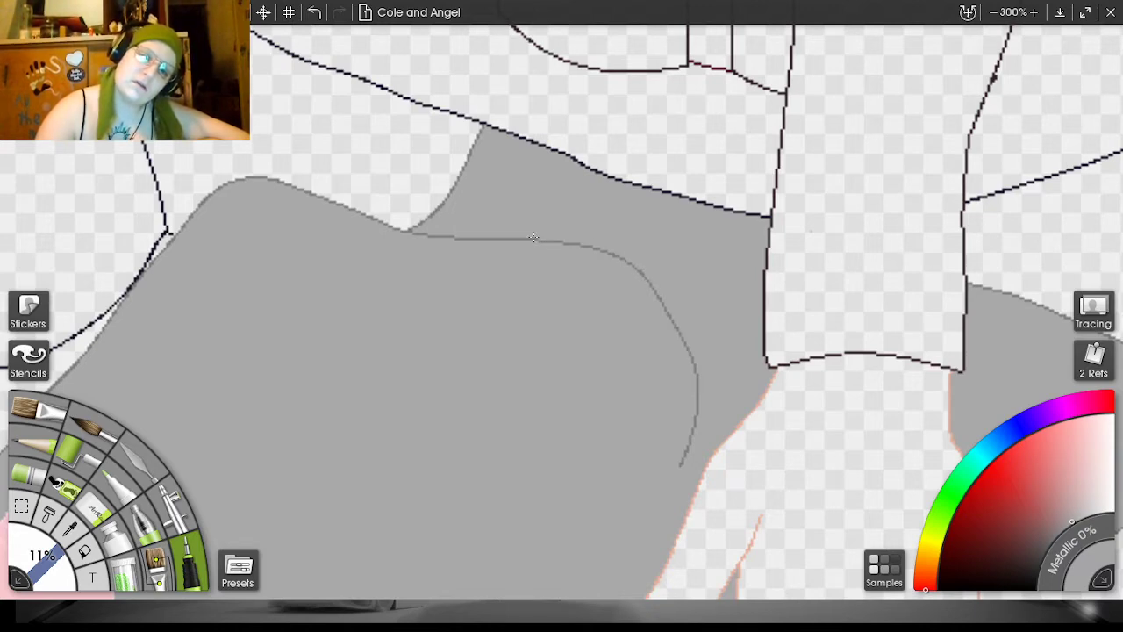
{"action": "left_click_drag", "start_coordinate": [428, 237], "coordinate": [411, 244]}
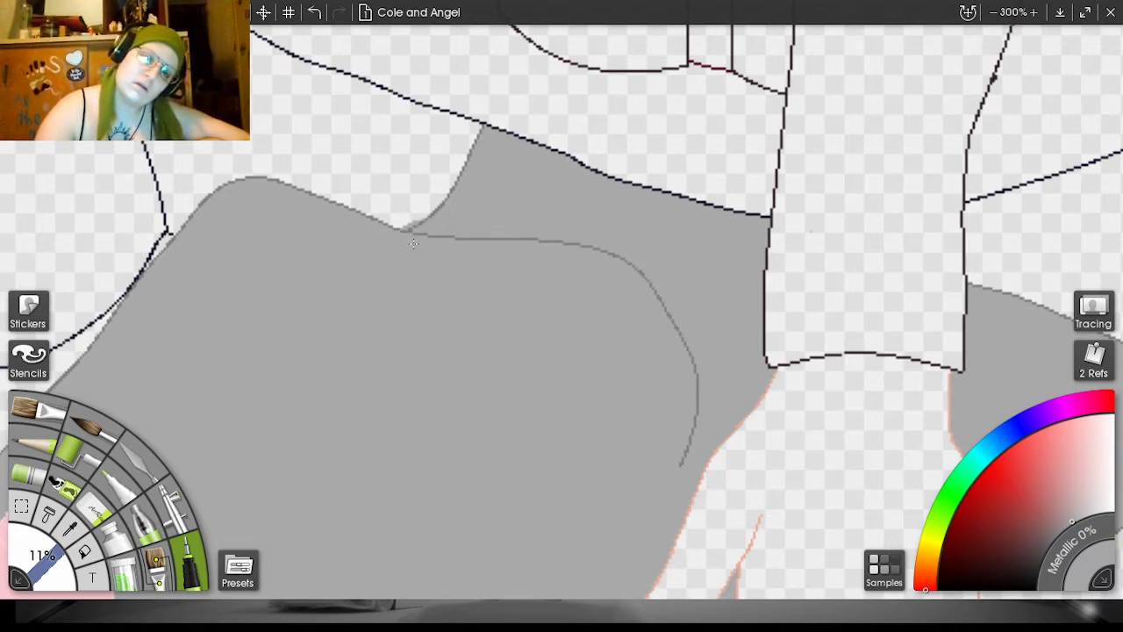
- Erase the grey overspill outside the notch in the shirt's upper outline with the eraser at 3%
{"action": "left_click", "coordinate": [92, 519]}
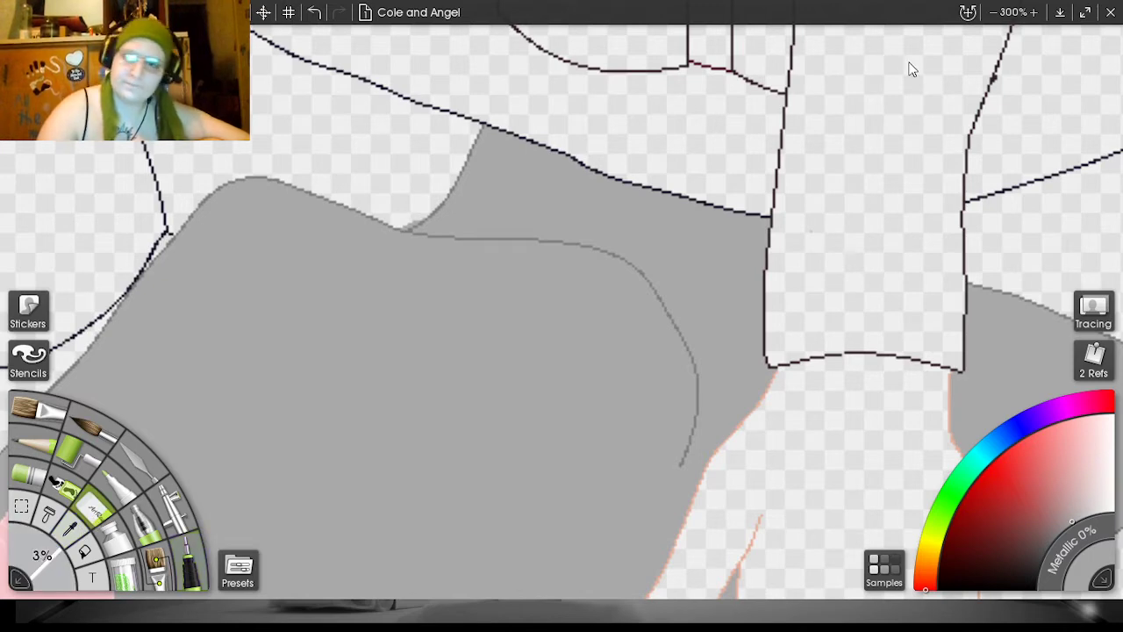
{"action": "scroll", "coordinate": [936, 127], "scroll_direction": "up", "scroll_amount": 2}
{"action": "left_click_drag", "start_coordinate": [360, 94], "coordinate": [582, 184]}
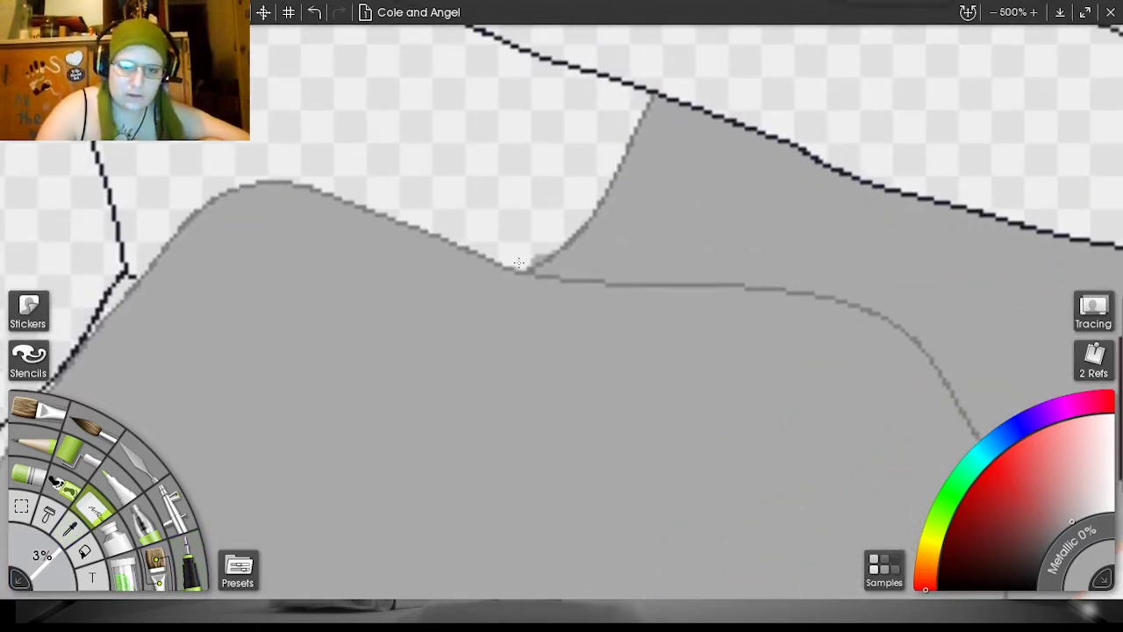
{"action": "scroll", "coordinate": [847, 100], "scroll_direction": "down", "scroll_amount": 2}
{"action": "scroll", "coordinate": [871, 143], "scroll_direction": "down", "scroll_amount": 1}
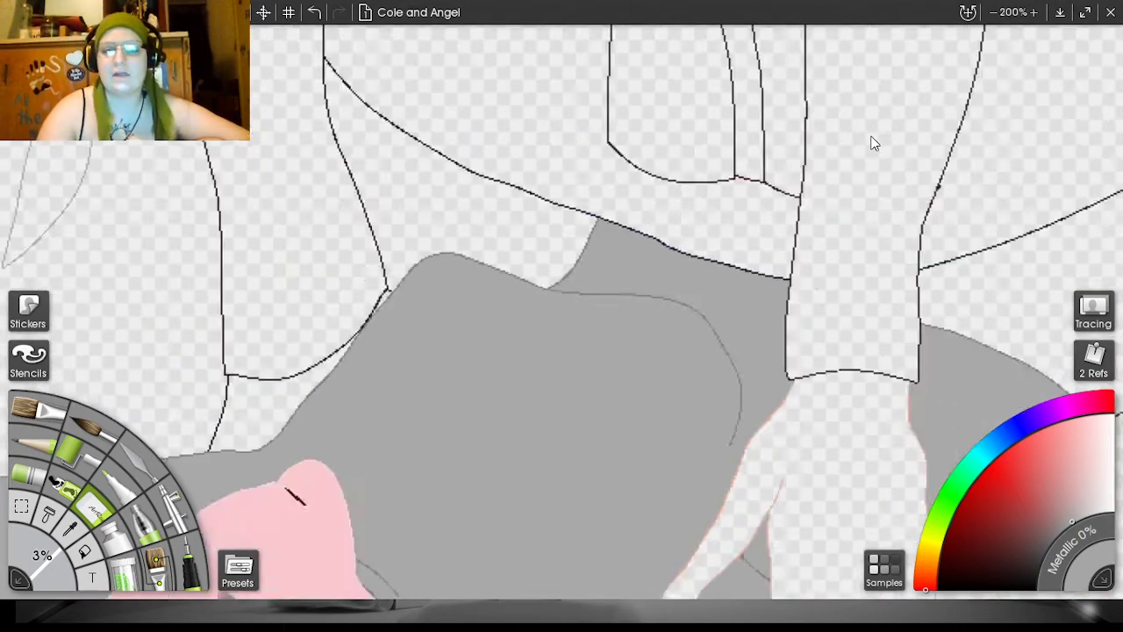
{"action": "scroll", "coordinate": [872, 143], "scroll_direction": "down", "scroll_amount": 3}
{"action": "left_click_drag", "start_coordinate": [913, 171], "coordinate": [821, 53]}
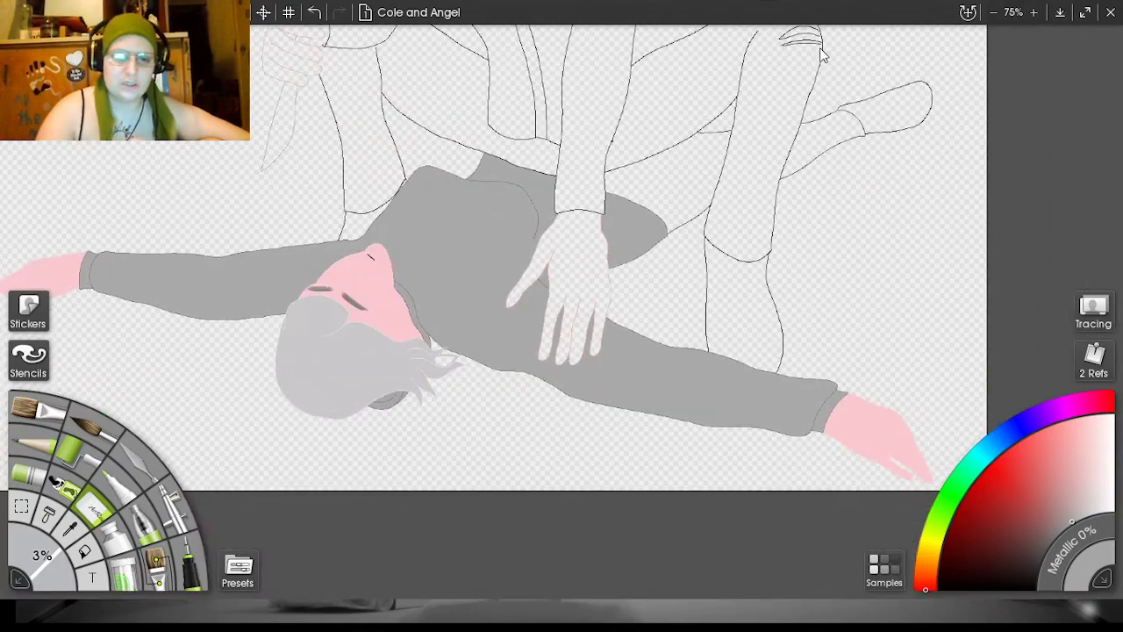
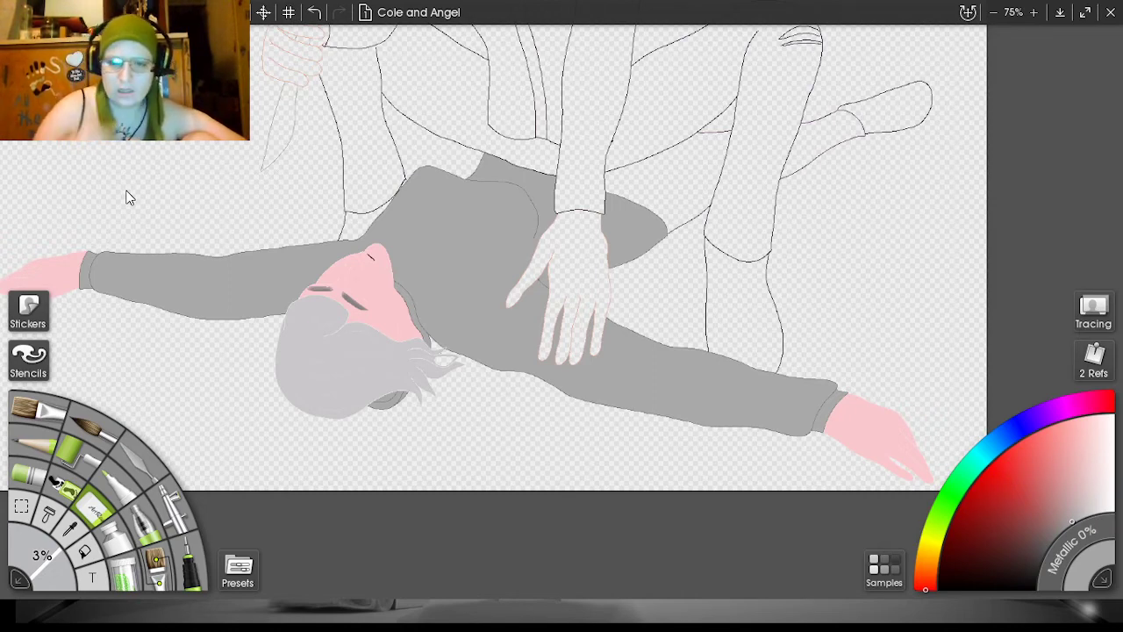
- Choose dark purple for the flood fill and try it on the area between the grey shirt and the kneeling figure's leg, undoing the fill
{"action": "mouse_move", "coordinate": [907, 187]}
{"action": "left_mouse_down"}
{"action": "mouse_move", "coordinate": [848, 163]}
{"action": "mouse_move", "coordinate": [687, 175]}
{"action": "left_mouse_up"}
{"action": "scroll", "coordinate": [940, 132], "scroll_direction": "up", "scroll_amount": 4}
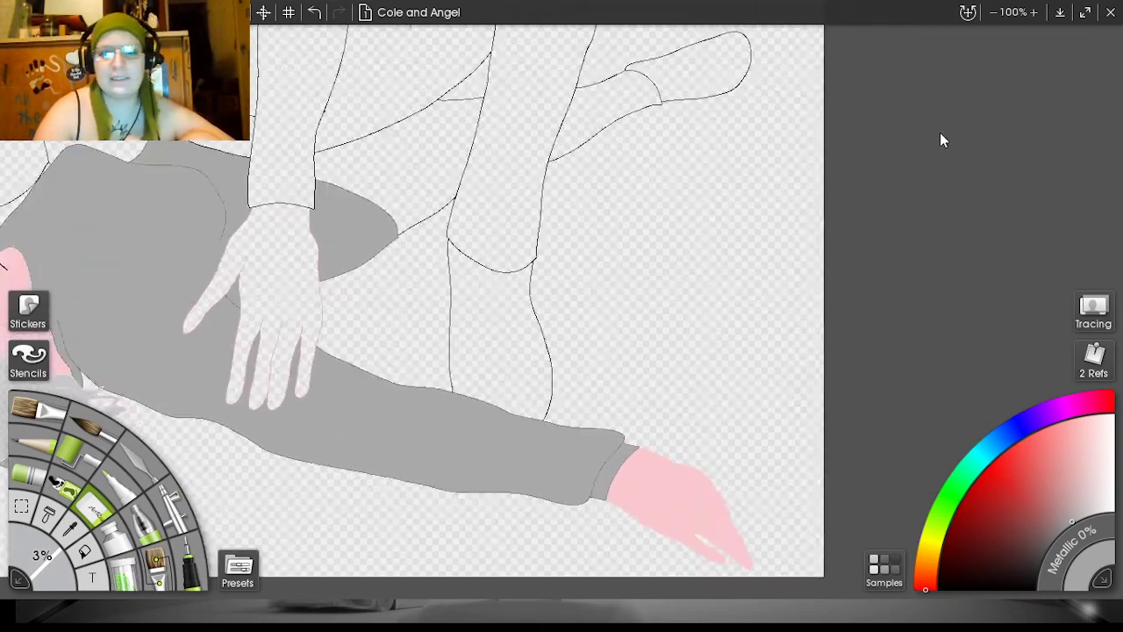
{"action": "left_click_drag", "start_coordinate": [936, 202], "coordinate": [1035, 376]}
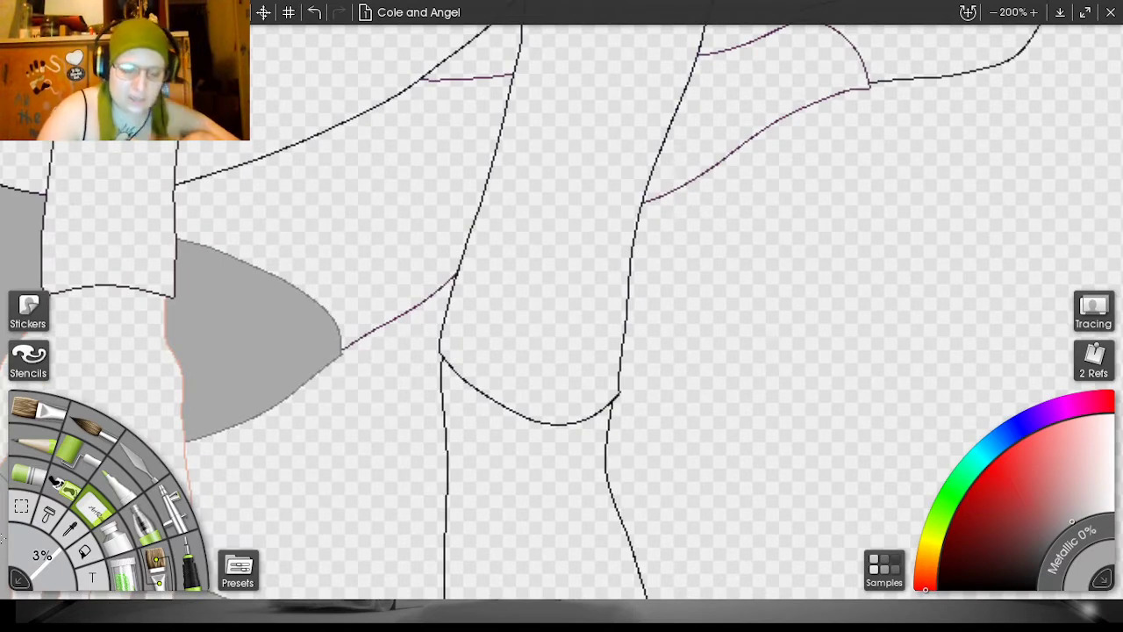
{"action": "left_click", "coordinate": [84, 550]}
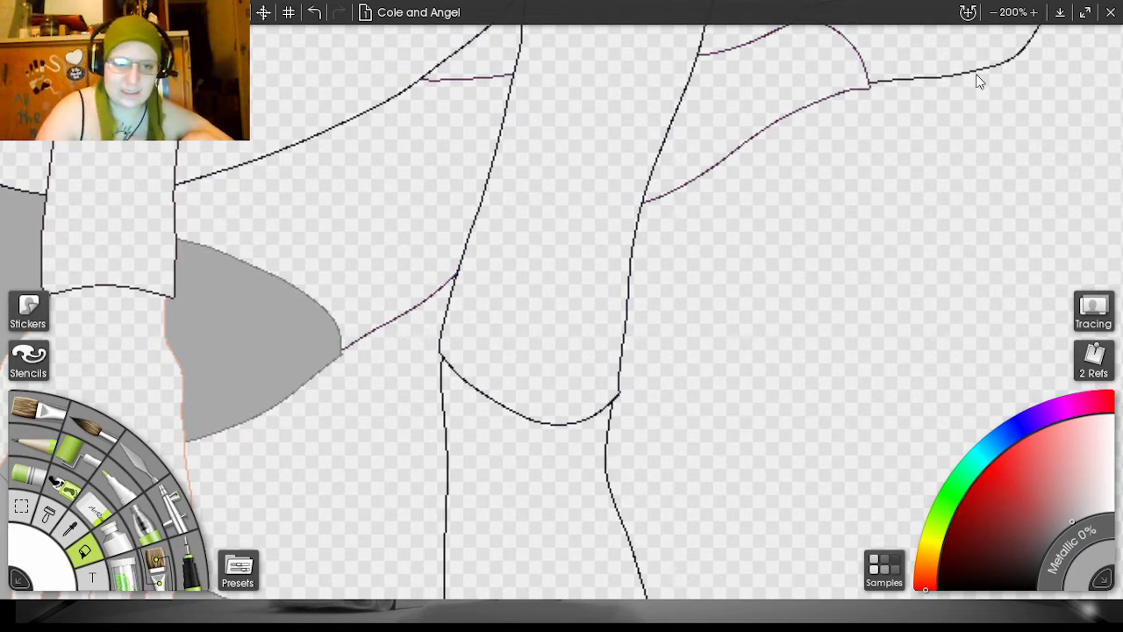
{"action": "scroll", "coordinate": [945, 134], "scroll_direction": "up", "scroll_amount": 2}
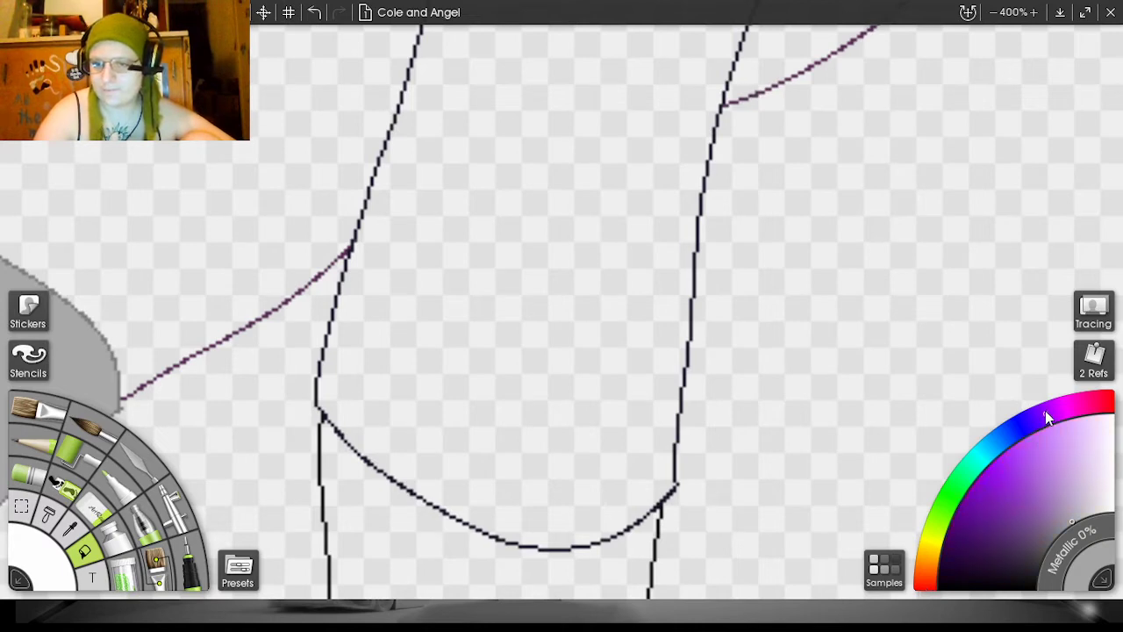
{"action": "left_click", "coordinate": [960, 547]}
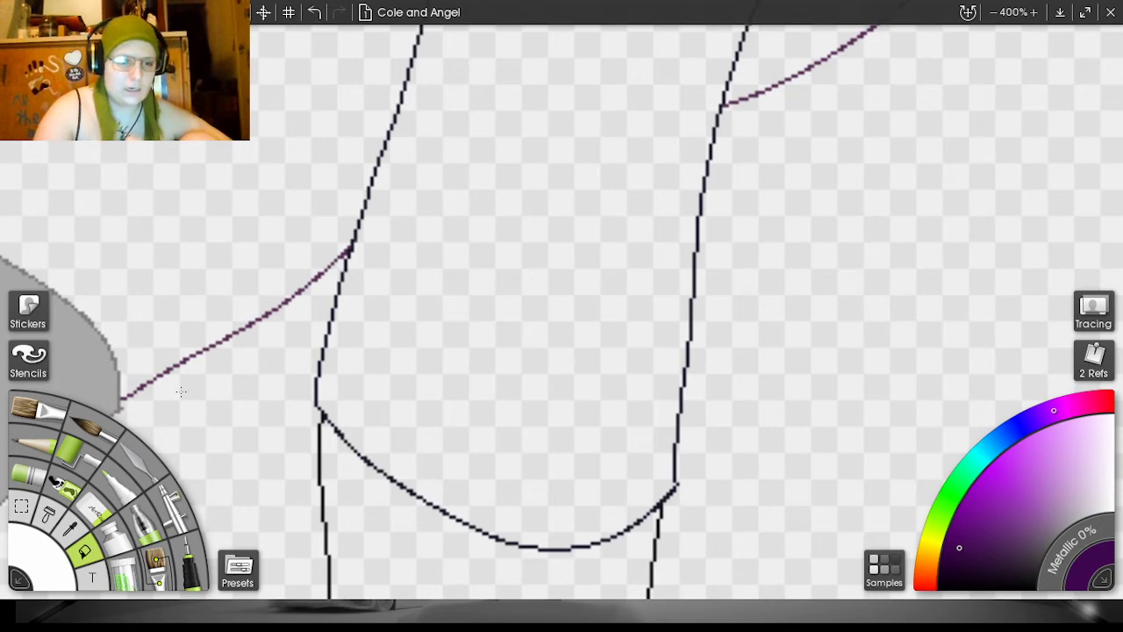
{"action": "left_click", "coordinate": [269, 211]}
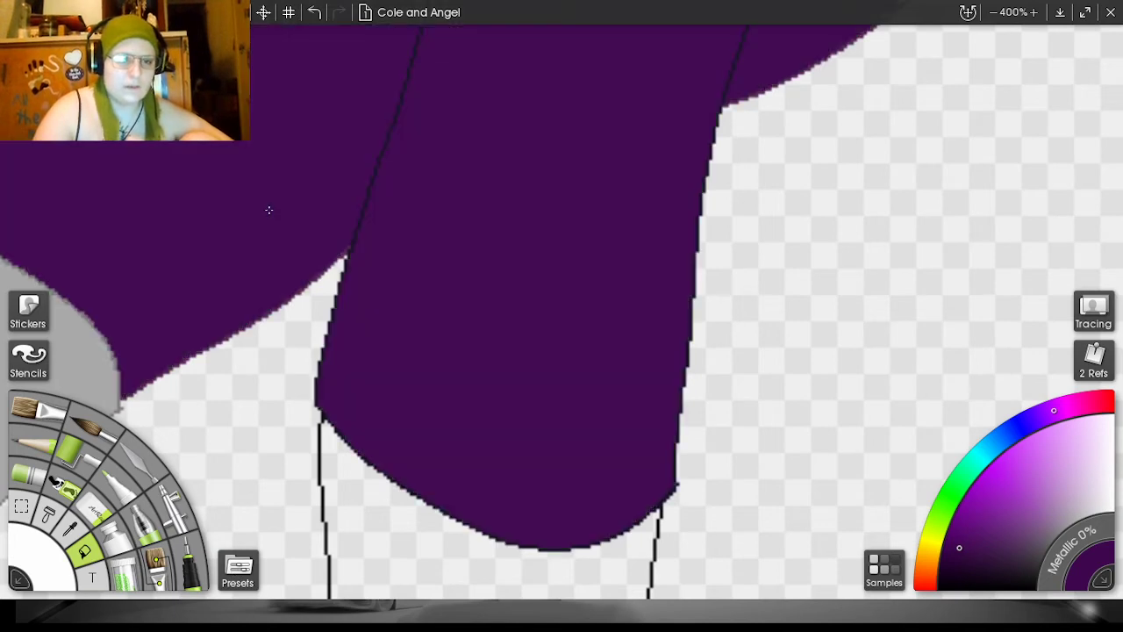
{"action": "left_click", "coordinate": [314, 12]}
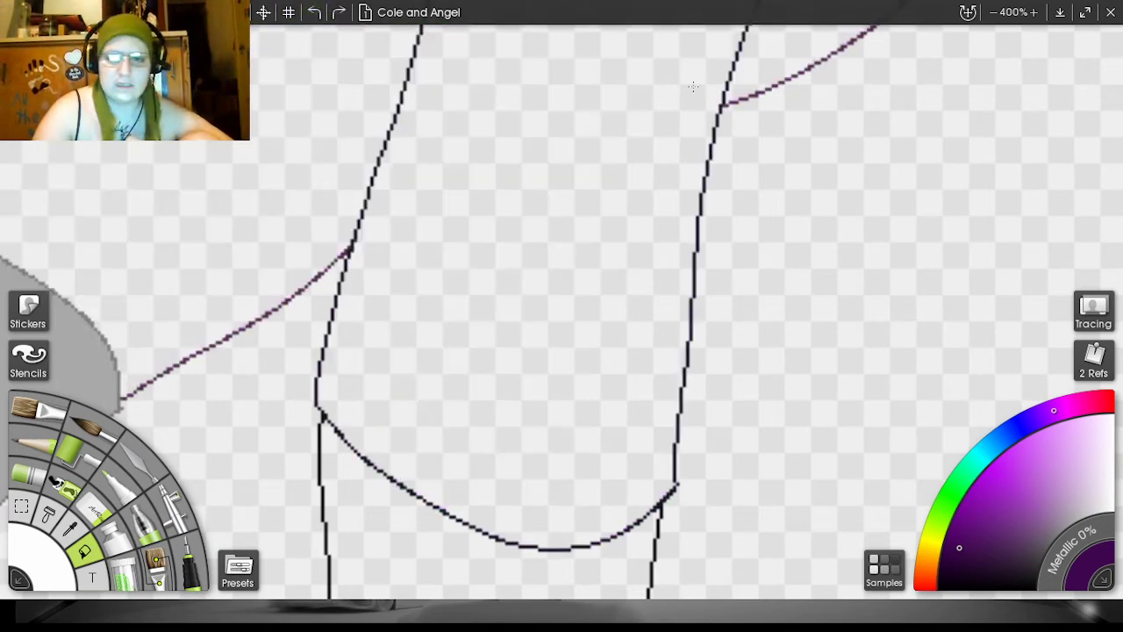
- Line the inside of the rear lower-leg section's upper edge and the start of its rounded end in dark purple with the 2% pen
{"action": "mouse_move", "coordinate": [912, 165]}
{"action": "left_mouse_down"}
{"action": "mouse_move", "coordinate": [868, 371]}
{"action": "mouse_move", "coordinate": [877, 532]}
{"action": "mouse_move", "coordinate": [860, 529]}
{"action": "mouse_move", "coordinate": [860, 489]}
{"action": "mouse_move", "coordinate": [742, 479]}
{"action": "mouse_move", "coordinate": [1056, 435]}
{"action": "mouse_move", "coordinate": [1122, 366]}
{"action": "mouse_move", "coordinate": [1073, 463]}
{"action": "mouse_move", "coordinate": [775, 559]}
{"action": "mouse_move", "coordinate": [664, 579]}
{"action": "mouse_move", "coordinate": [614, 618]}
{"action": "mouse_move", "coordinate": [545, 577]}
{"action": "left_mouse_up"}
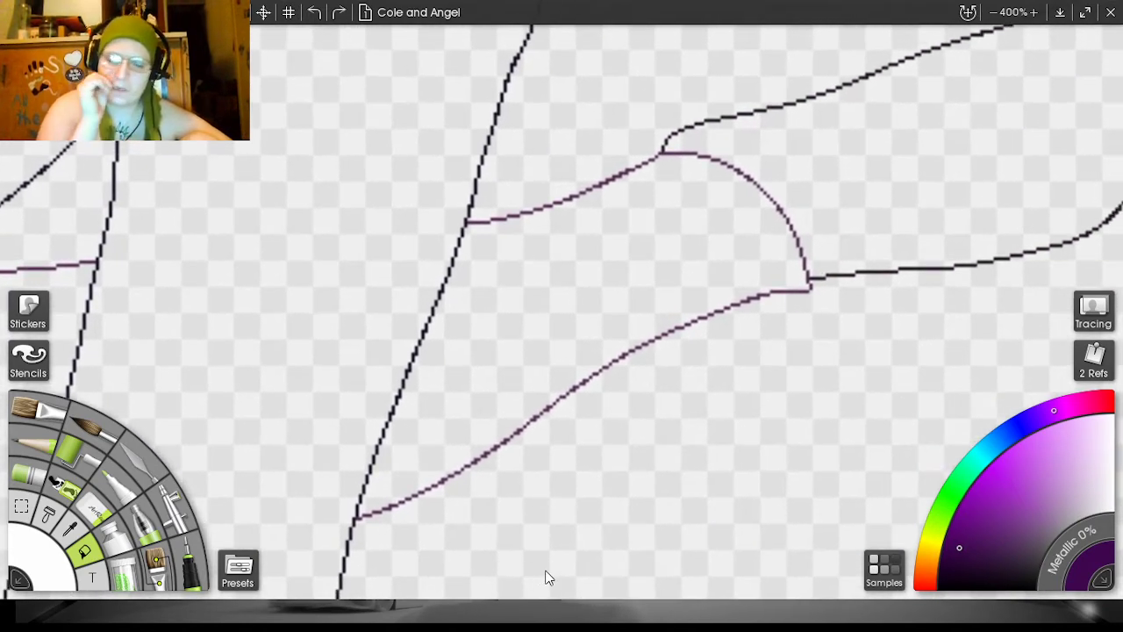
{"action": "left_click", "coordinate": [194, 566]}
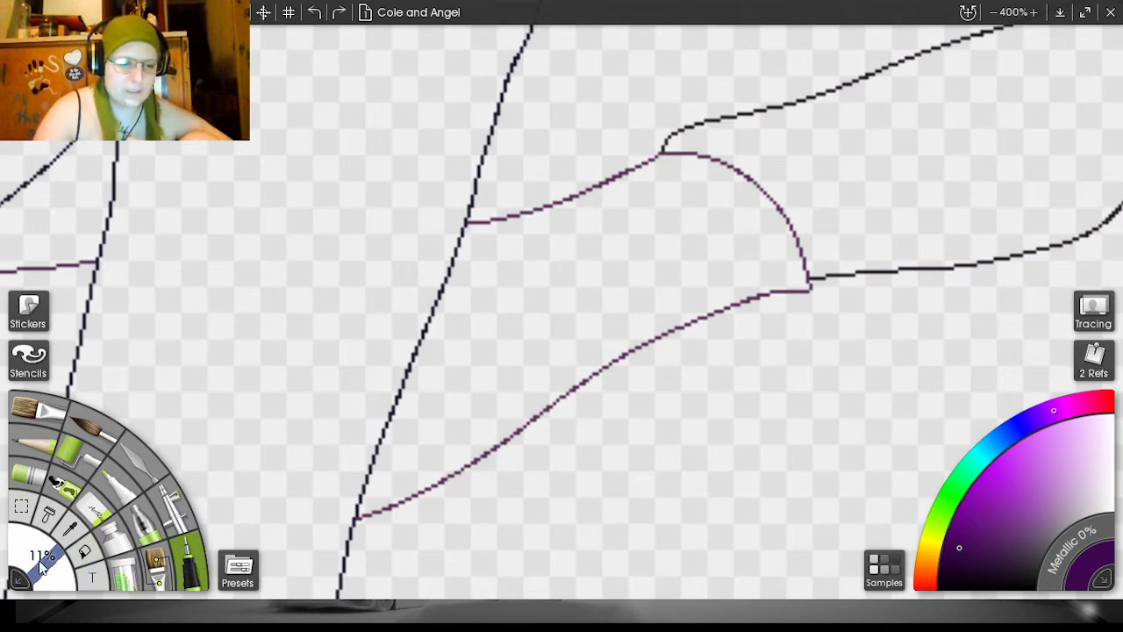
{"action": "left_click_drag", "start_coordinate": [39, 569], "coordinate": [39, 570]}
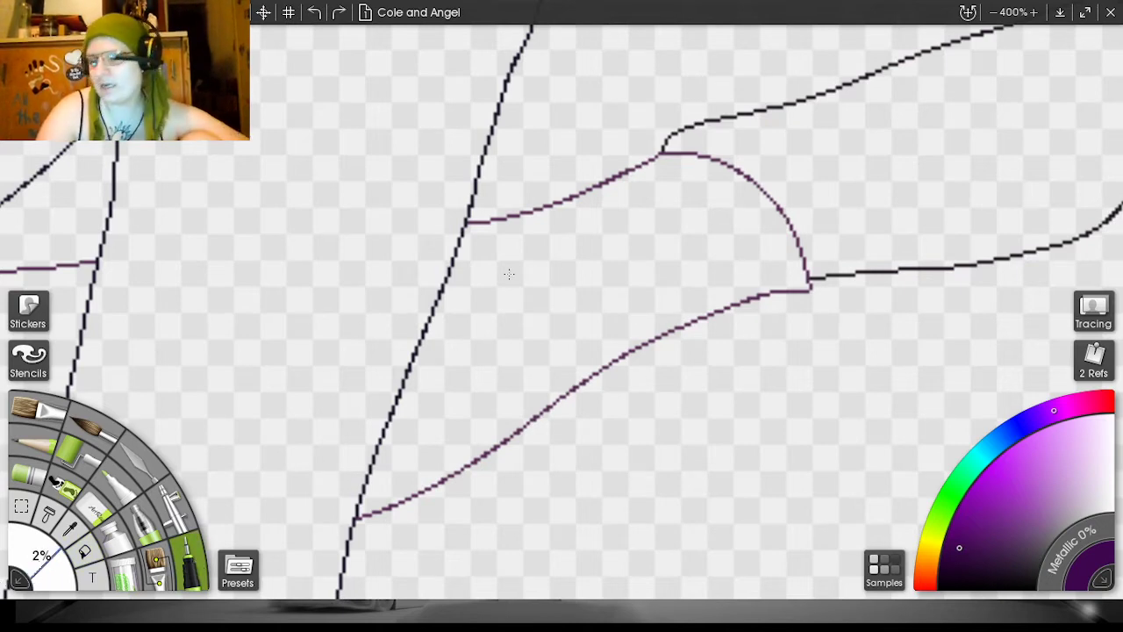
{"action": "scroll", "coordinate": [932, 150], "scroll_direction": "up", "scroll_amount": 1}
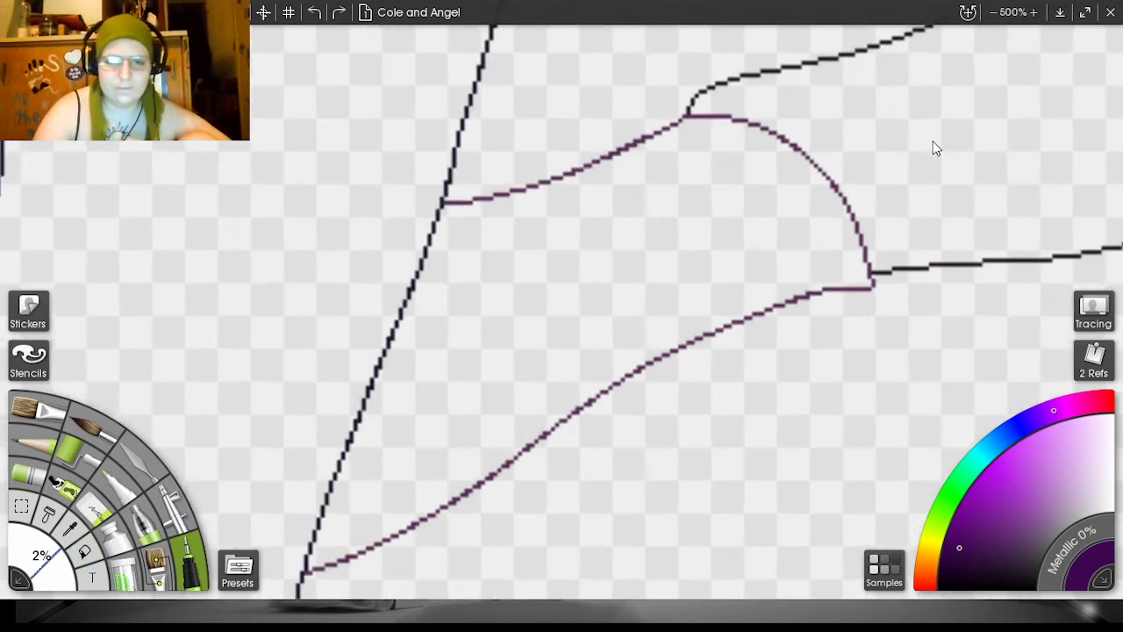
{"action": "left_click_drag", "start_coordinate": [445, 209], "coordinate": [479, 204]}
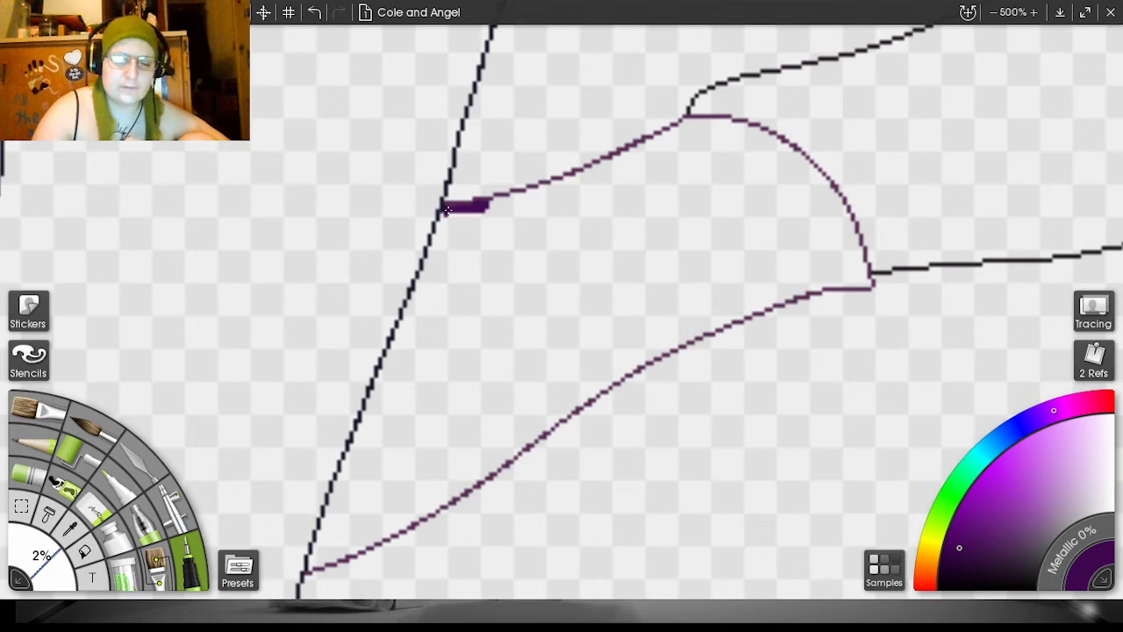
{"action": "mouse_move", "coordinate": [443, 217]}
{"action": "left_mouse_down"}
{"action": "mouse_move", "coordinate": [581, 179]}
{"action": "mouse_move", "coordinate": [690, 121]}
{"action": "mouse_move", "coordinate": [641, 147]}
{"action": "left_mouse_up"}
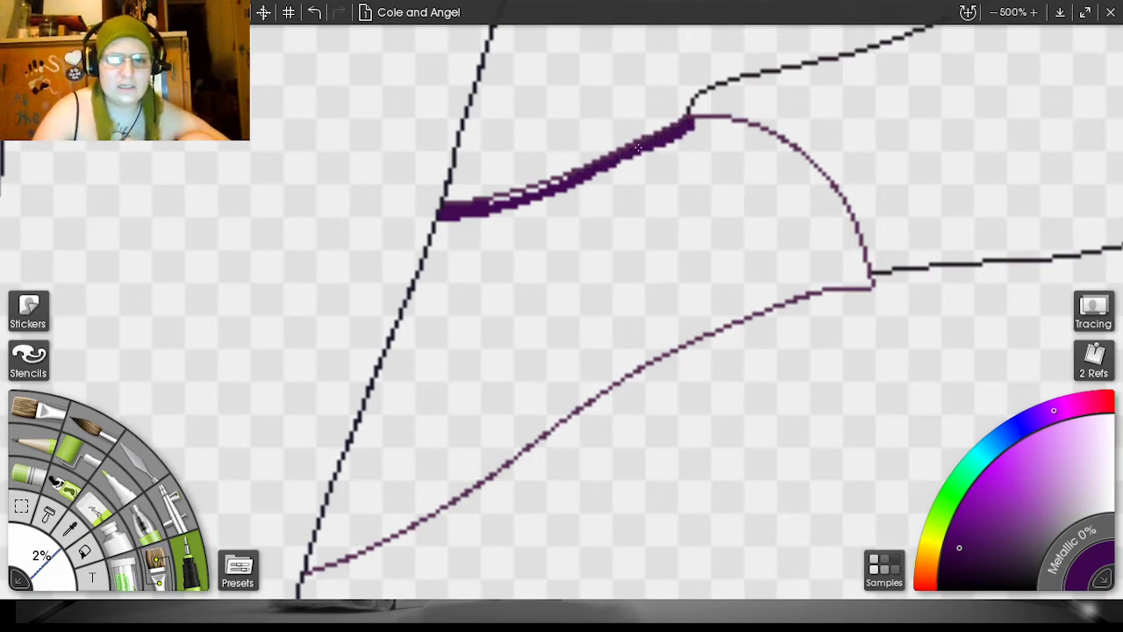
{"action": "left_click_drag", "start_coordinate": [496, 202], "coordinate": [582, 173]}
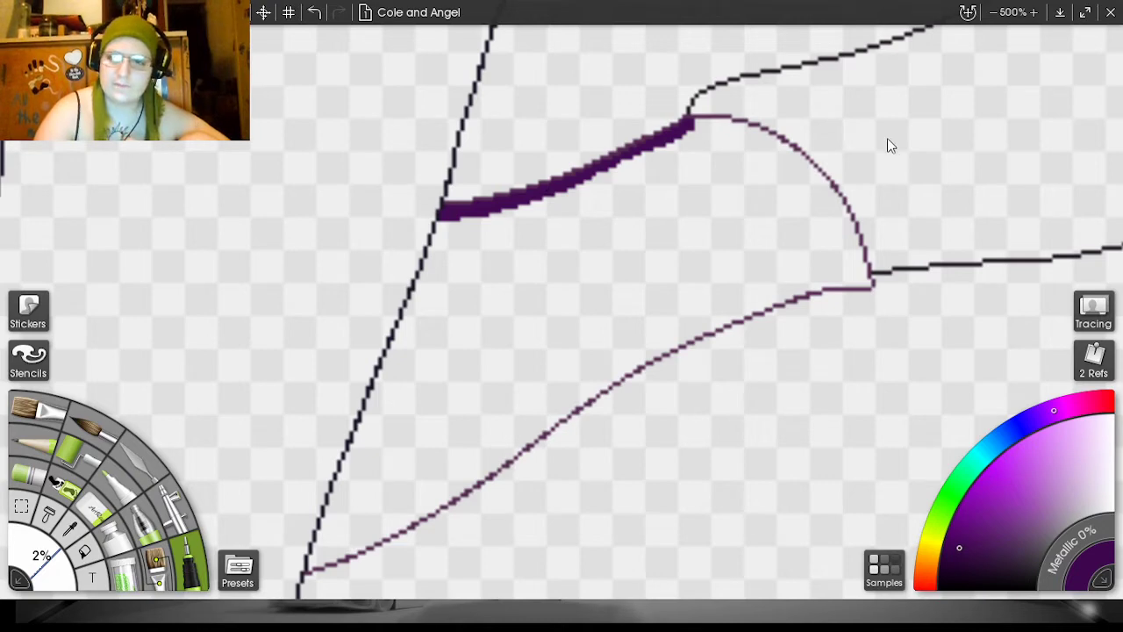
{"action": "mouse_move", "coordinate": [792, 151]}
{"action": "left_mouse_down"}
{"action": "mouse_move", "coordinate": [748, 128]}
{"action": "mouse_move", "coordinate": [688, 125]}
{"action": "left_mouse_up"}
{"action": "left_click_drag", "start_coordinate": [757, 130], "coordinate": [693, 123]}
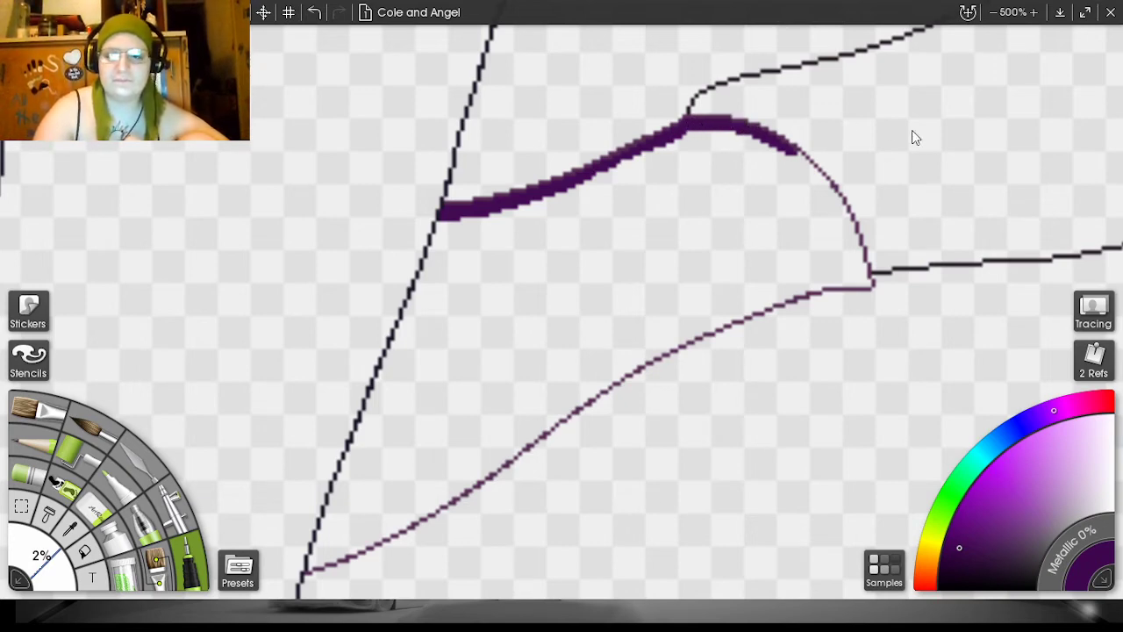
- Line the same section along the front leg's outline and the start of its lower edge in dark purple, redoing one stroke
{"action": "left_click_drag", "start_coordinate": [903, 154], "coordinate": [918, 117]}
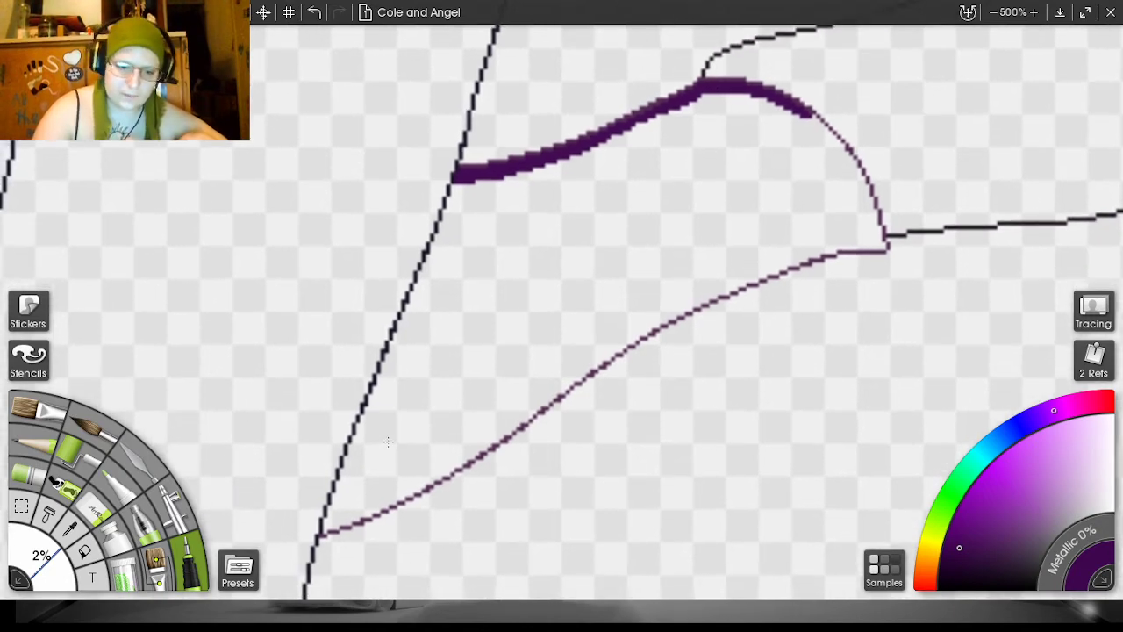
{"action": "left_click_drag", "start_coordinate": [324, 529], "coordinate": [462, 174]}
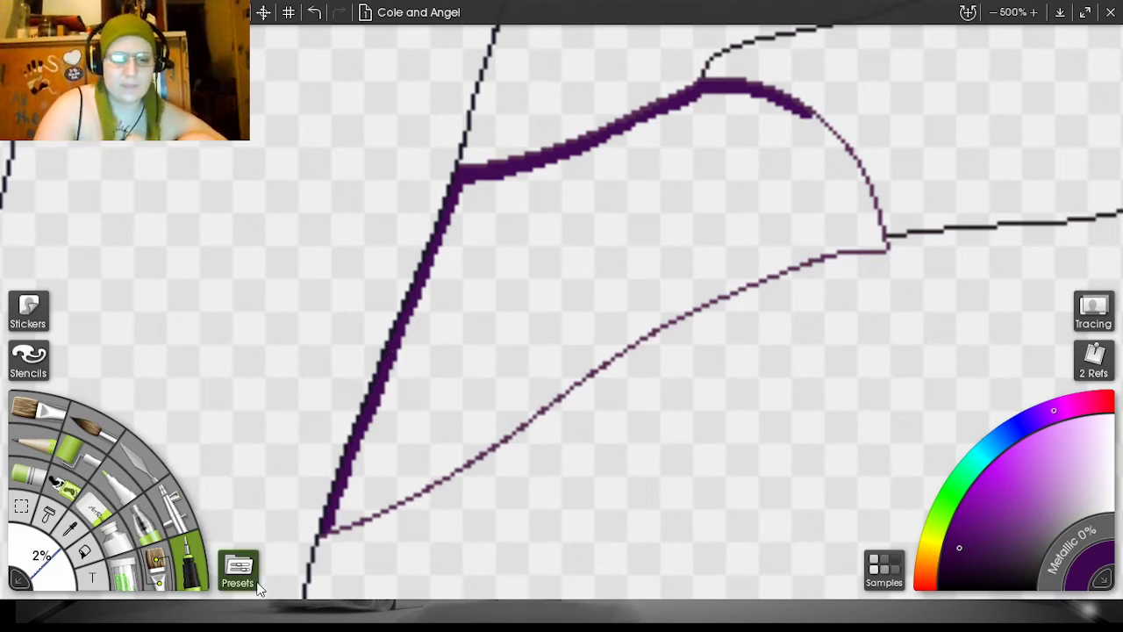
{"action": "left_click_drag", "start_coordinate": [337, 521], "coordinate": [453, 467]}
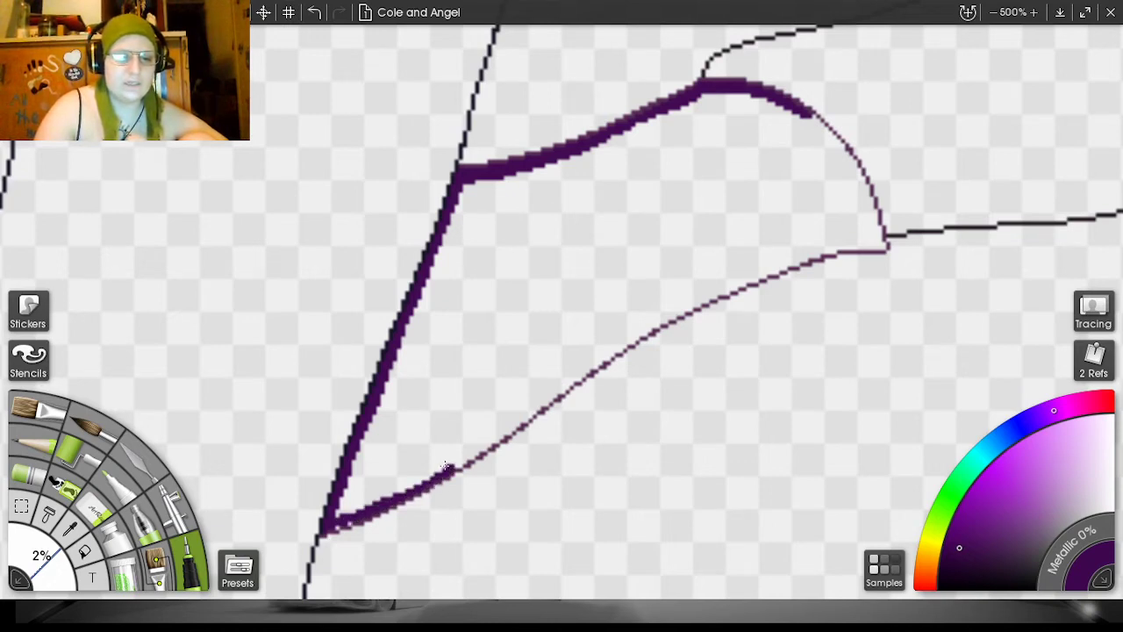
{"action": "left_click", "coordinate": [314, 12]}
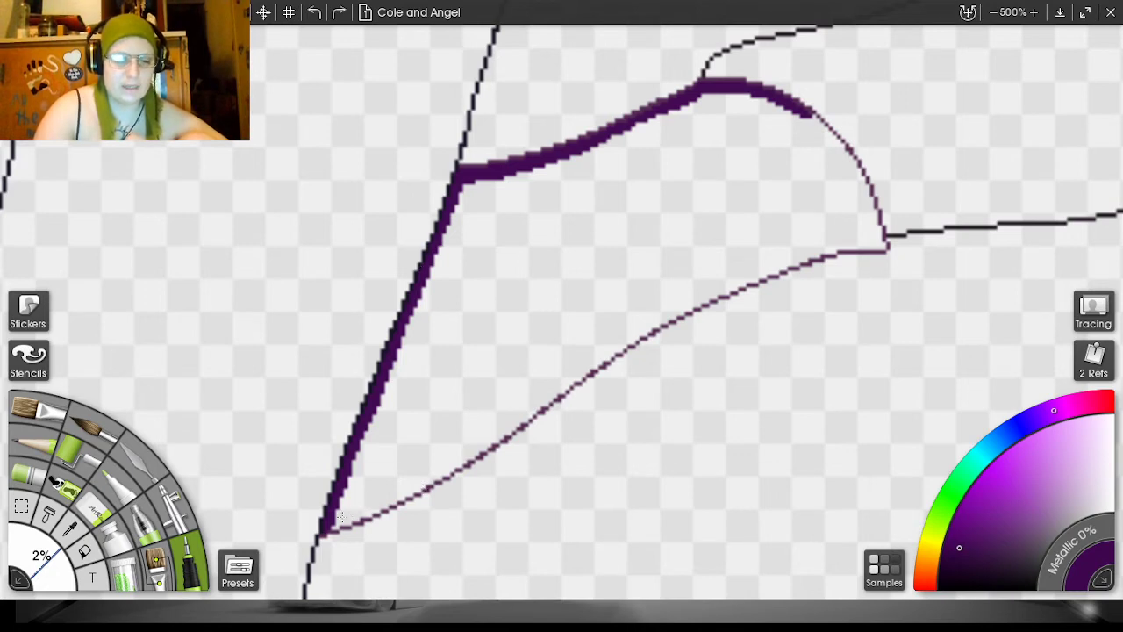
{"action": "mouse_move", "coordinate": [322, 529]}
{"action": "left_mouse_down"}
{"action": "mouse_move", "coordinate": [381, 509]}
{"action": "mouse_move", "coordinate": [503, 433]}
{"action": "left_mouse_up"}
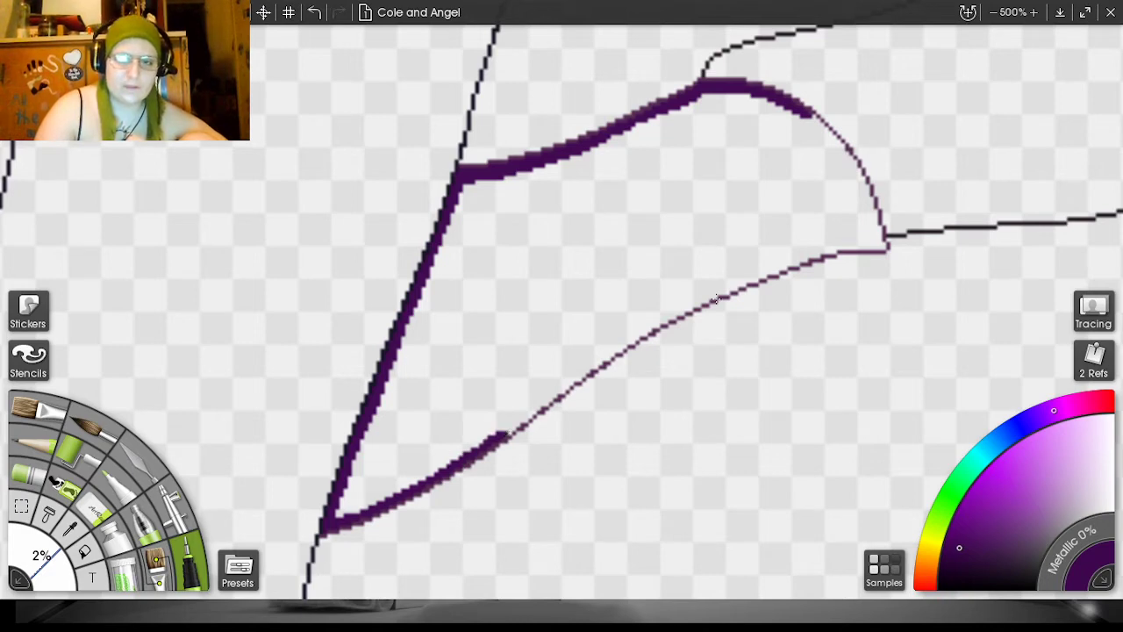
- Flood-fill the rear lower-leg section with dark purple, including the small slivers left near its corners
{"action": "left_click", "coordinate": [84, 551]}
{"action": "left_click", "coordinate": [571, 309]}
{"action": "left_click", "coordinate": [711, 92]}
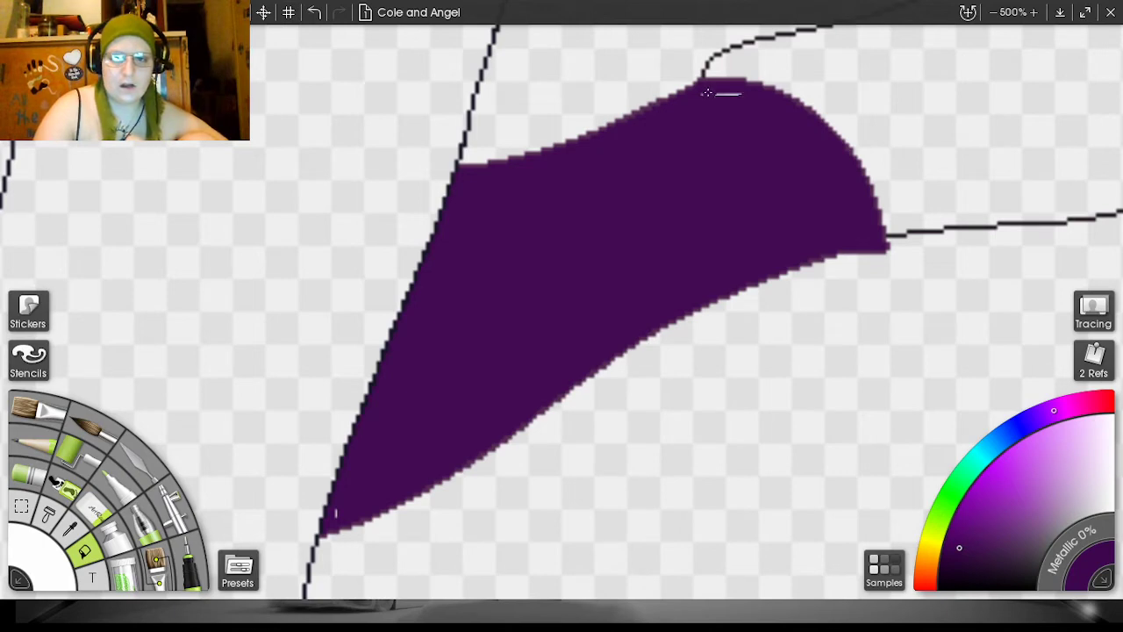
{"action": "left_click", "coordinate": [350, 505]}
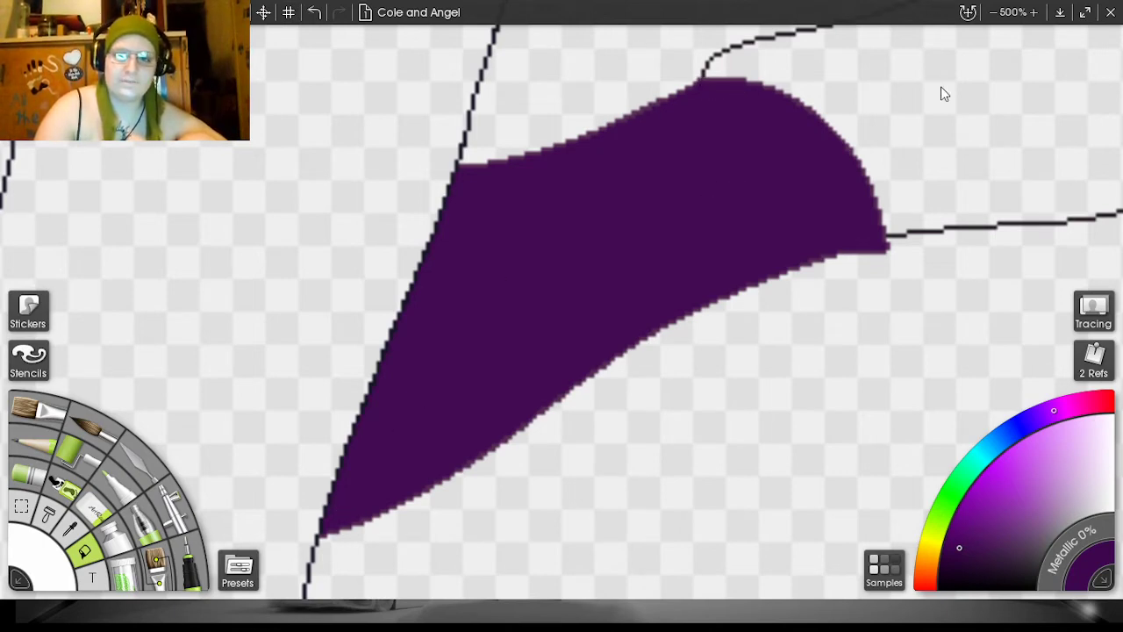
- Flood-fill the kneeling figure's clothing area between the grey shirt and the front leg with dark purple
{"action": "left_click_drag", "start_coordinate": [751, 160], "coordinate": [974, 127]}
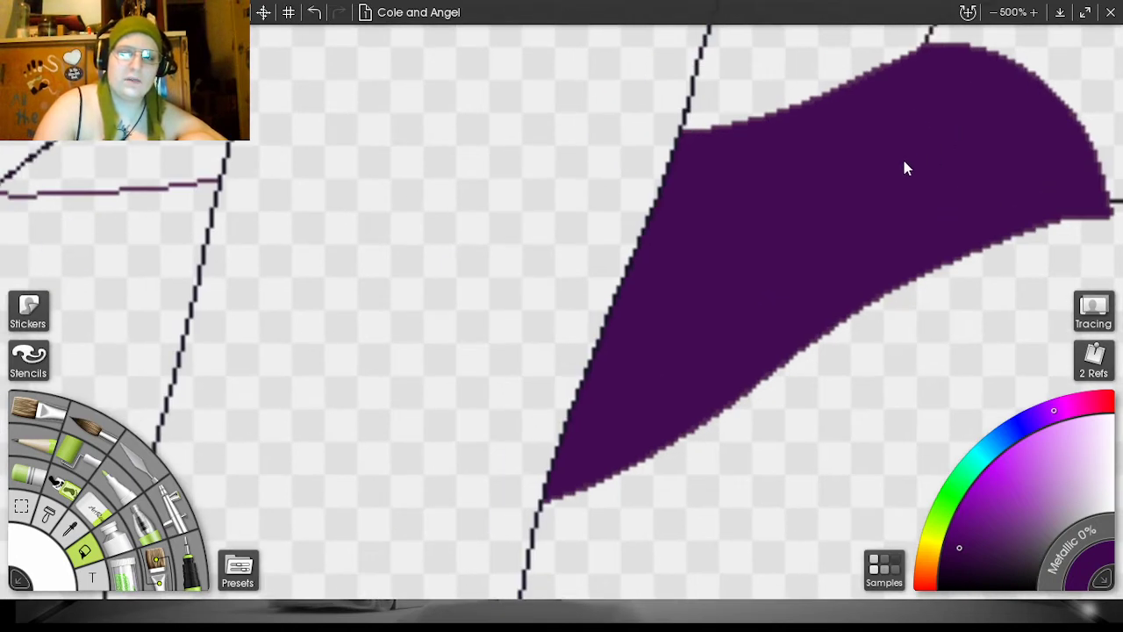
{"action": "left_click_drag", "start_coordinate": [908, 168], "coordinate": [1120, 158]}
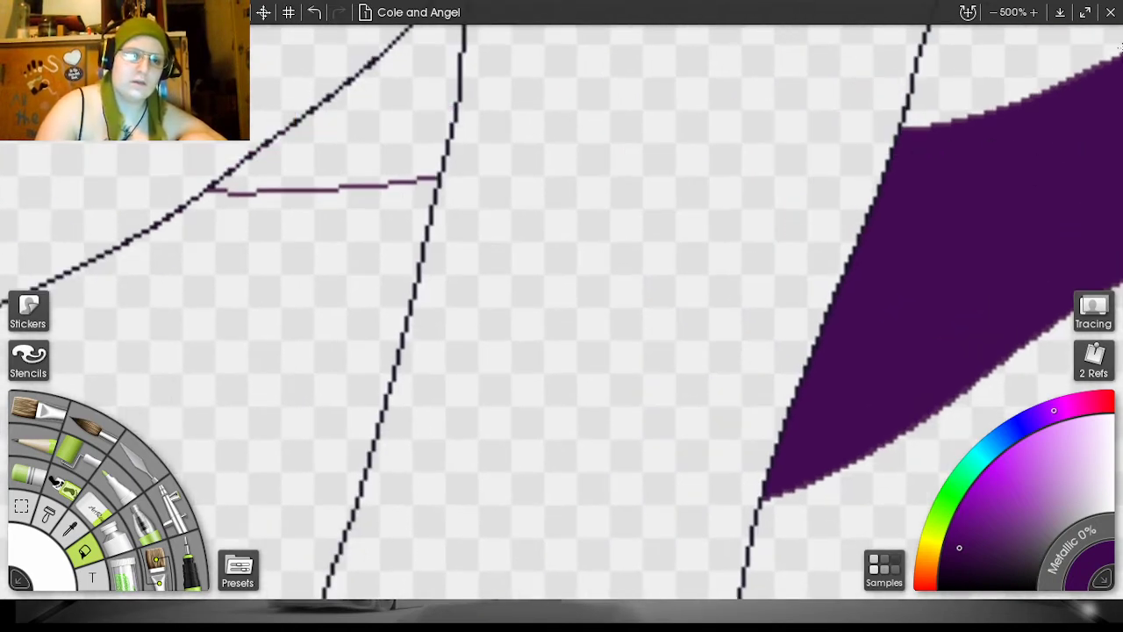
{"action": "scroll", "coordinate": [910, 159], "scroll_direction": "down", "scroll_amount": 3}
{"action": "scroll", "coordinate": [910, 158], "scroll_direction": "left", "scroll_amount": 3}
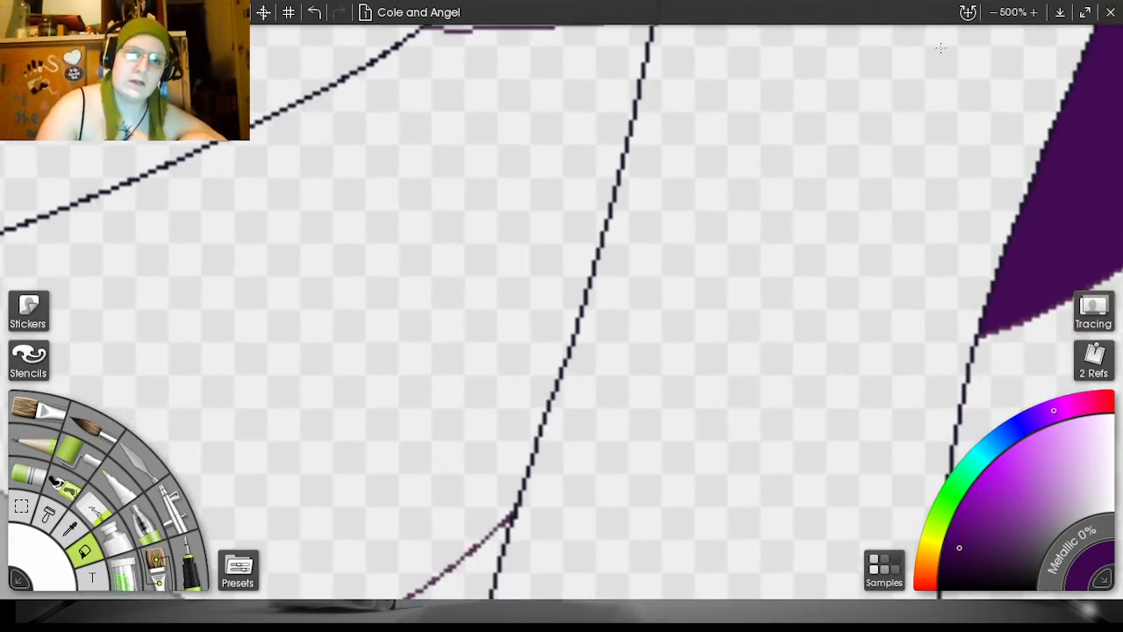
{"action": "left_click_drag", "start_coordinate": [903, 164], "coordinate": [1120, 35]}
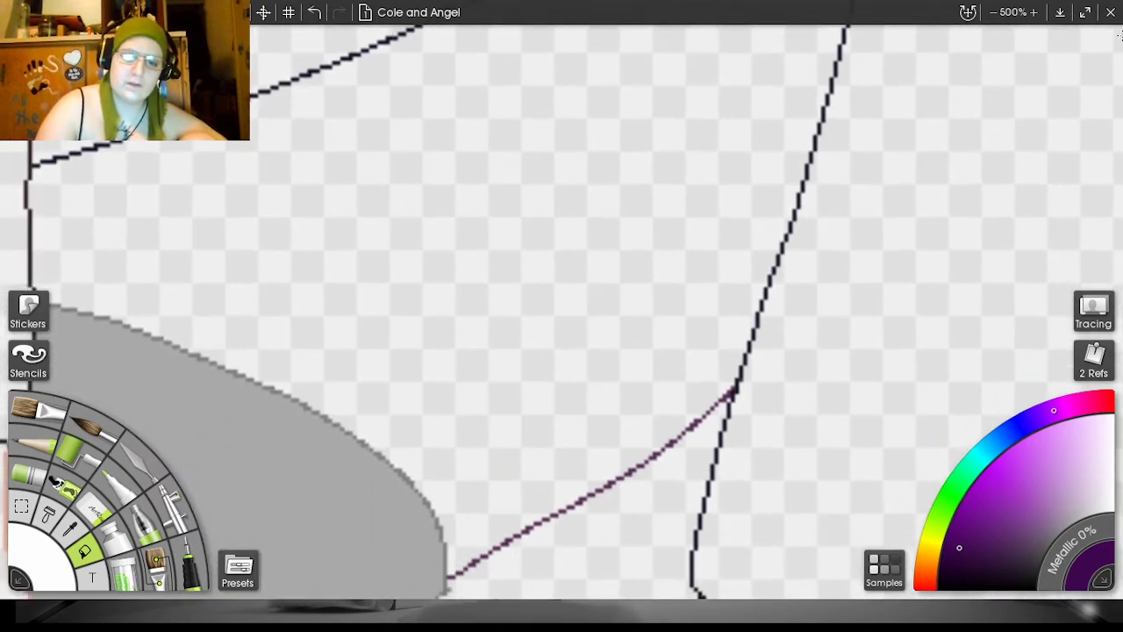
{"action": "left_click", "coordinate": [453, 354]}
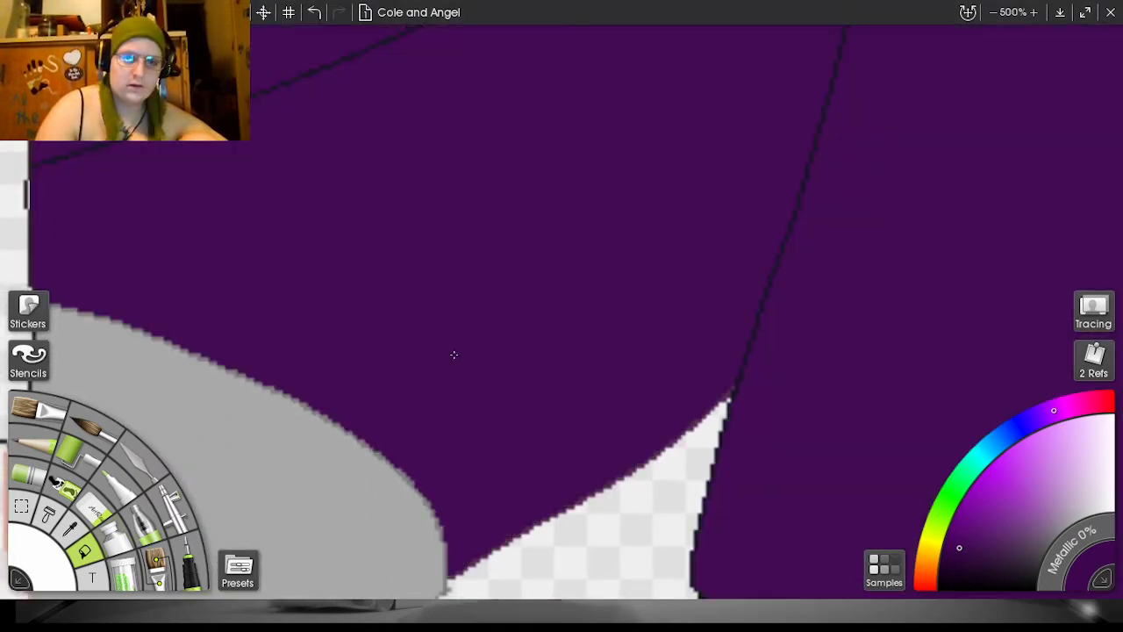
- Undo the last fill and line the inside of the section's short vertical edge above the grey shirt in dark purple with the 2% pen
{"action": "left_click", "coordinate": [317, 9]}
{"action": "mouse_move", "coordinate": [913, 167]}
{"action": "left_mouse_down"}
{"action": "mouse_move", "coordinate": [881, 457]}
{"action": "mouse_move", "coordinate": [861, 465]}
{"action": "left_mouse_up"}
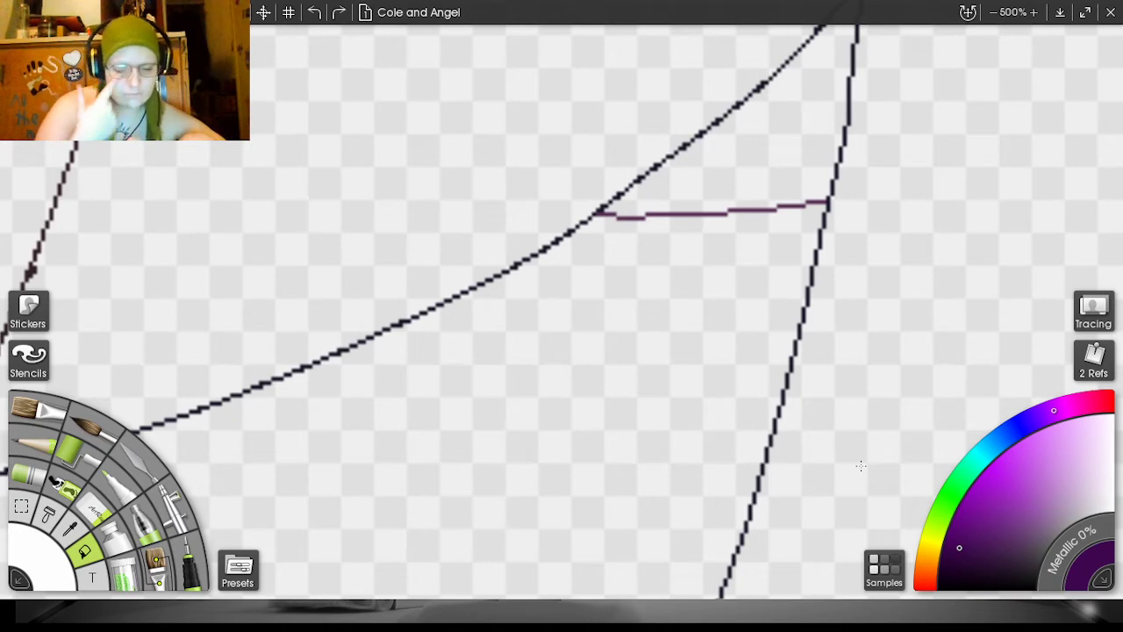
{"action": "left_click", "coordinate": [186, 562]}
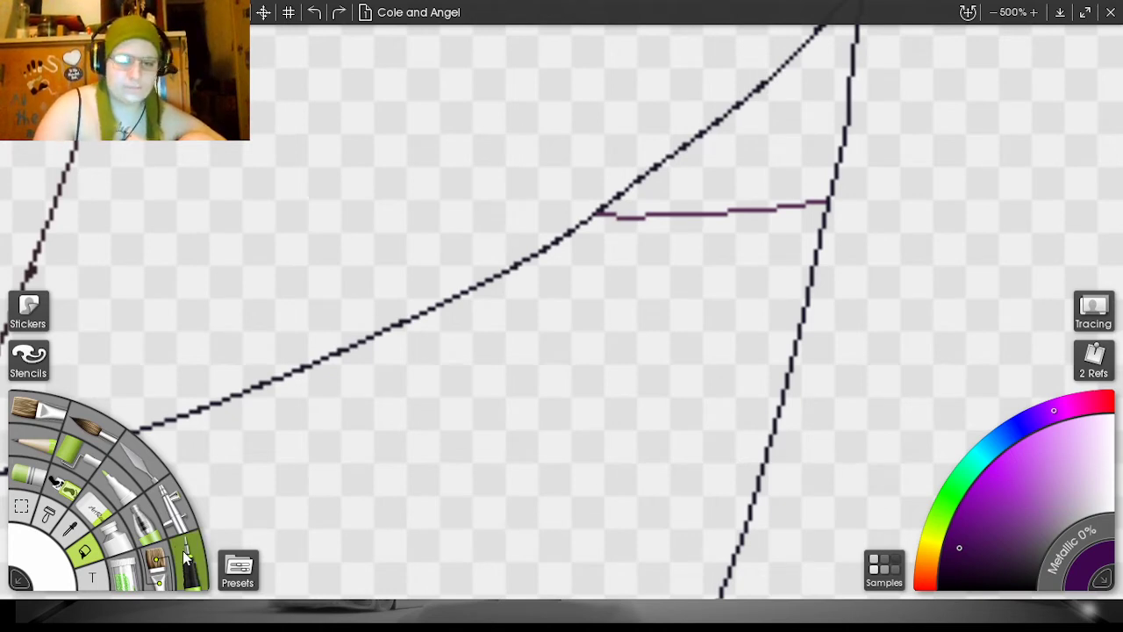
{"action": "left_click_drag", "start_coordinate": [903, 163], "coordinate": [1122, 15]}
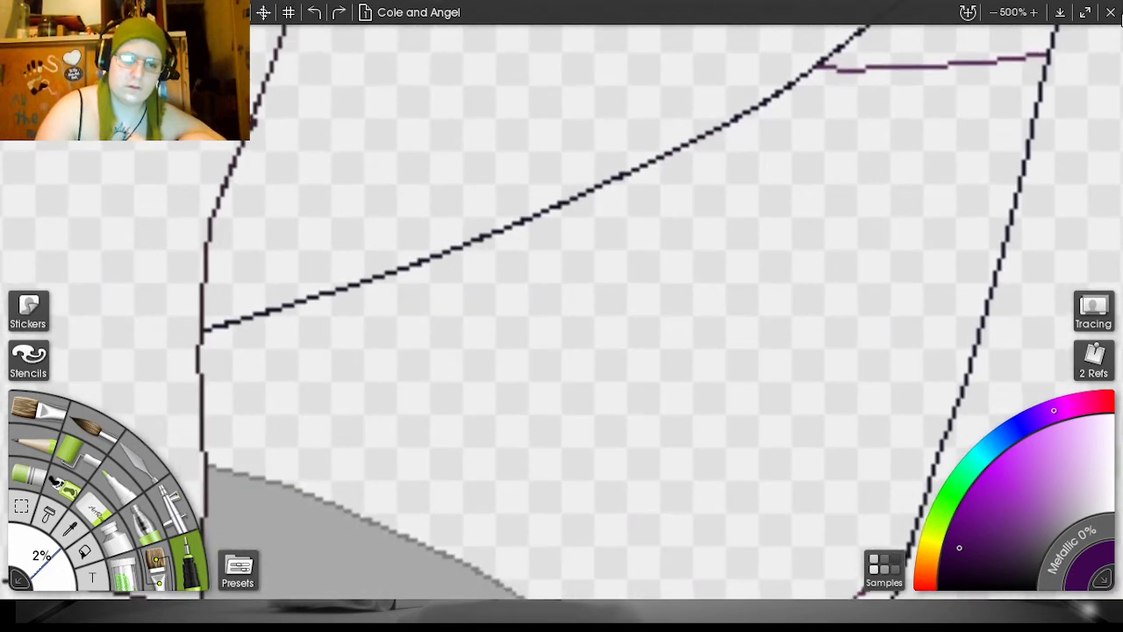
{"action": "mouse_move", "coordinate": [912, 167]}
{"action": "left_mouse_down"}
{"action": "mouse_move", "coordinate": [1041, 251]}
{"action": "mouse_move", "coordinate": [1014, 190]}
{"action": "left_mouse_up"}
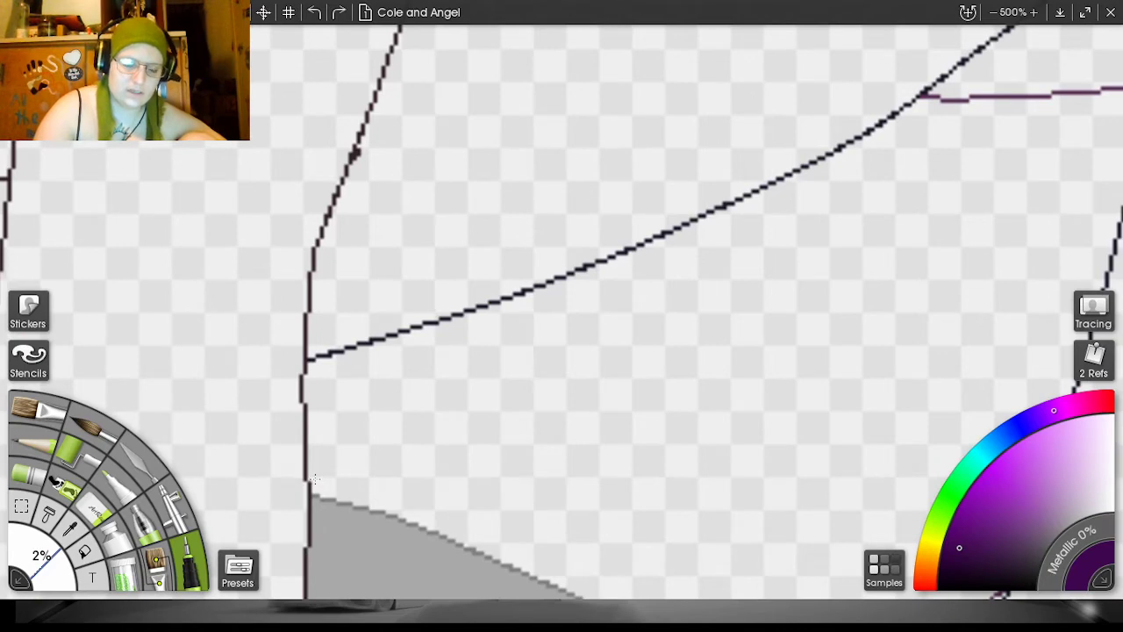
{"action": "left_click_drag", "start_coordinate": [316, 491], "coordinate": [312, 358]}
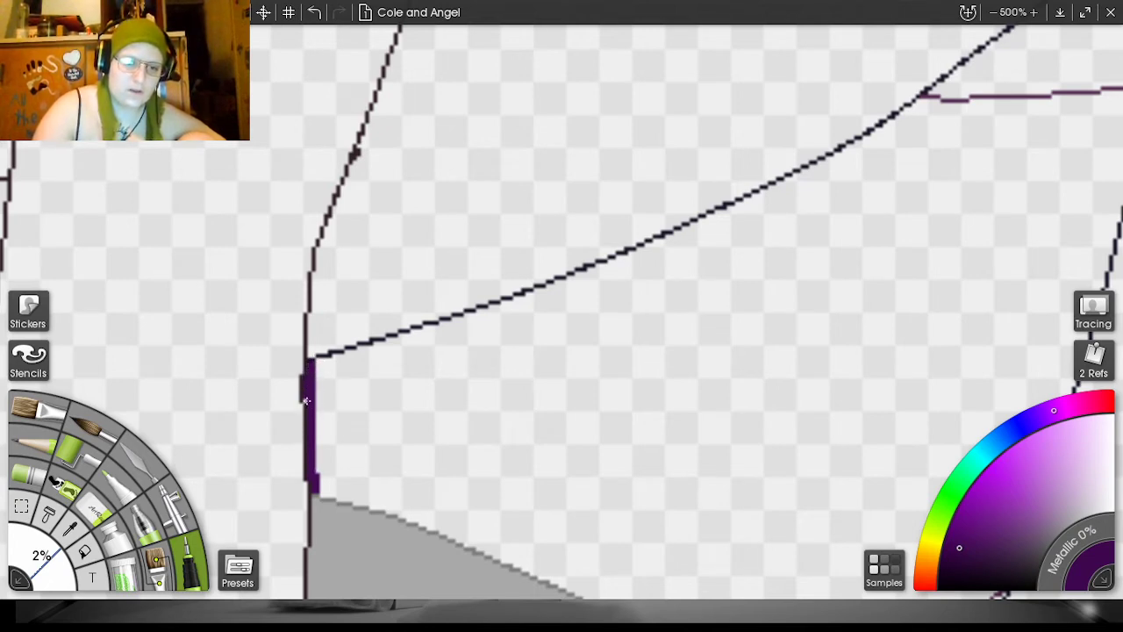
- Line the inside of the section's long upper edge in dark purple with the 2% pen, from the sleeve to the small gap beside the front leg
{"action": "left_click_drag", "start_coordinate": [321, 362], "coordinate": [632, 255]}
{"action": "mouse_move", "coordinate": [571, 285]}
{"action": "left_mouse_down"}
{"action": "mouse_move", "coordinate": [558, 290]}
{"action": "mouse_move", "coordinate": [636, 252]}
{"action": "mouse_move", "coordinate": [621, 260]}
{"action": "left_mouse_up"}
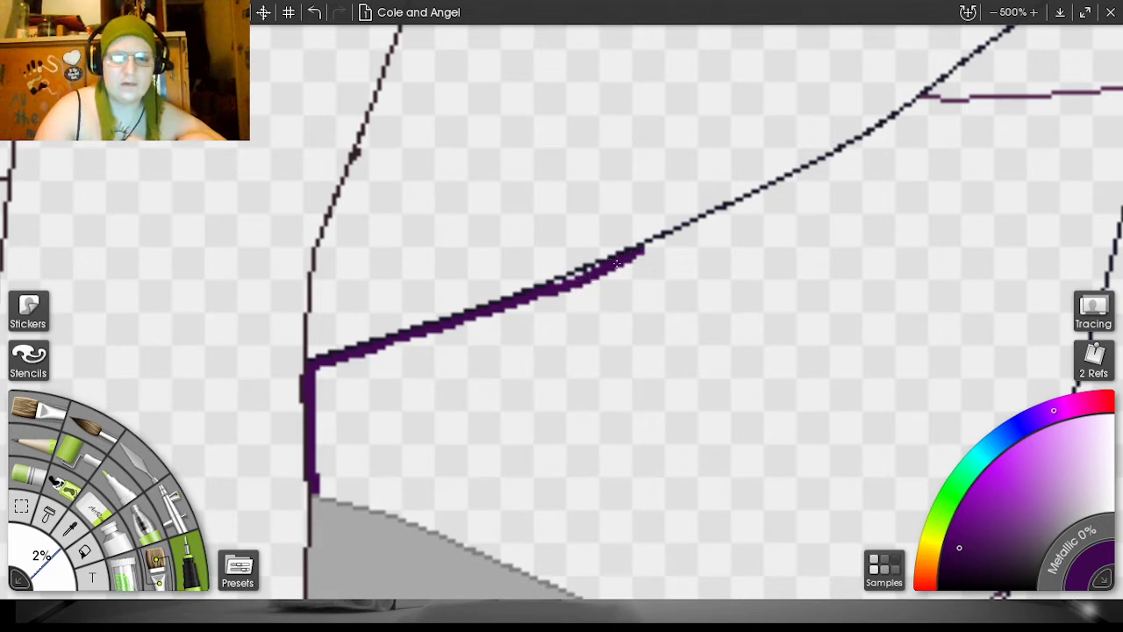
{"action": "left_click_drag", "start_coordinate": [564, 281], "coordinate": [605, 266]}
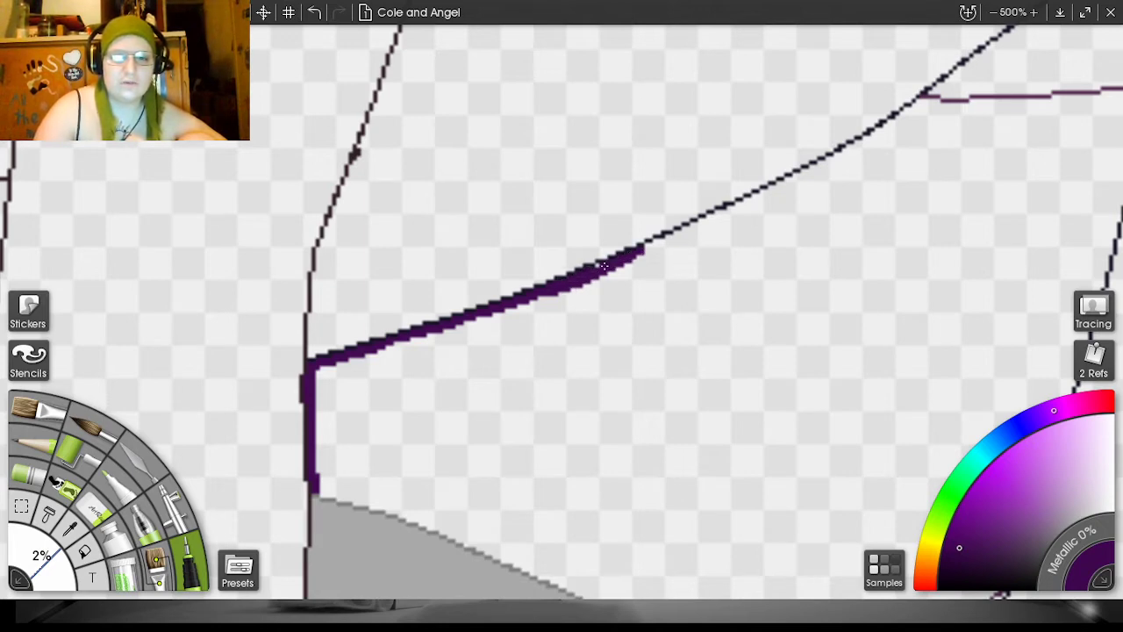
{"action": "left_click_drag", "start_coordinate": [915, 163], "coordinate": [627, 276]}
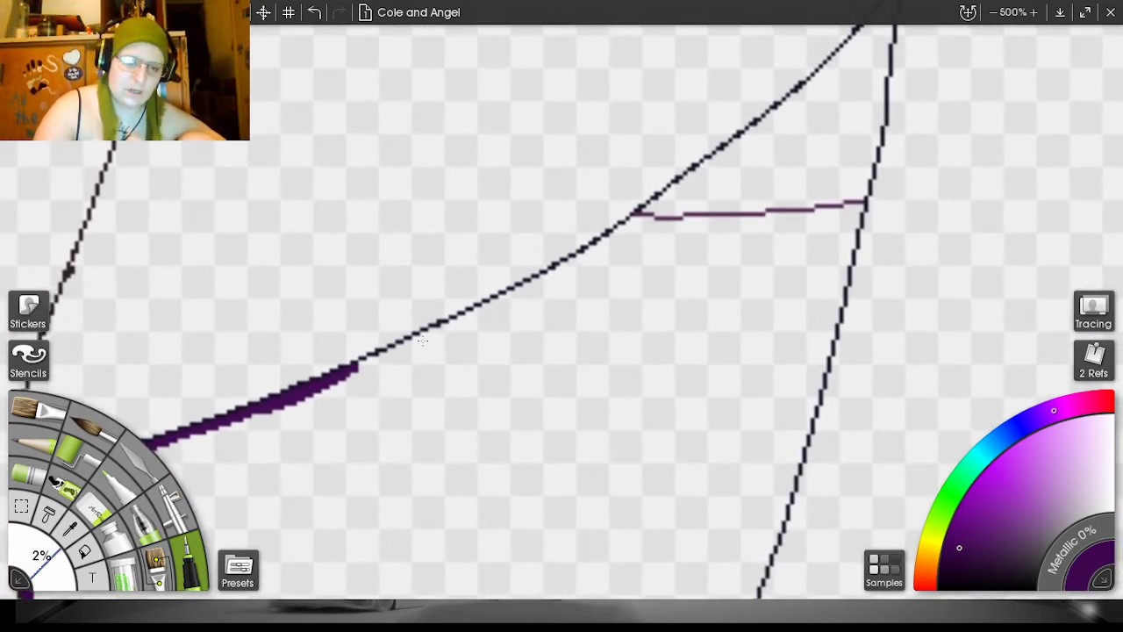
{"action": "mouse_move", "coordinate": [354, 368]}
{"action": "left_mouse_down"}
{"action": "mouse_move", "coordinate": [558, 277]}
{"action": "mouse_move", "coordinate": [621, 227]}
{"action": "left_mouse_up"}
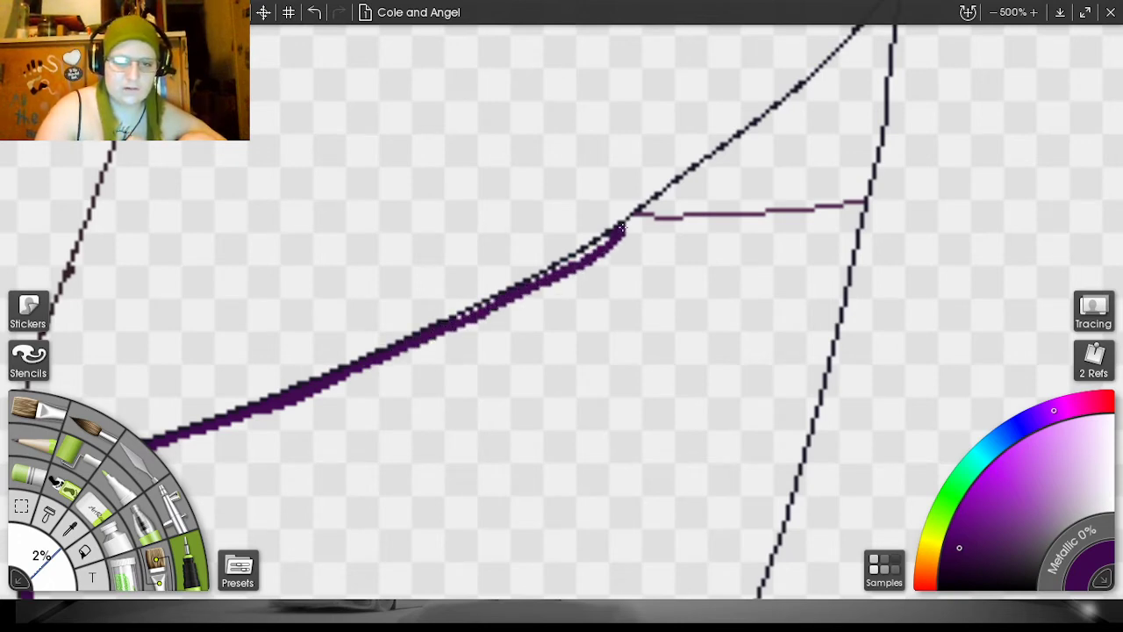
{"action": "mouse_move", "coordinate": [448, 324]}
{"action": "left_mouse_down"}
{"action": "mouse_move", "coordinate": [638, 220]}
{"action": "mouse_move", "coordinate": [581, 265]}
{"action": "mouse_move", "coordinate": [634, 235]}
{"action": "left_mouse_up"}
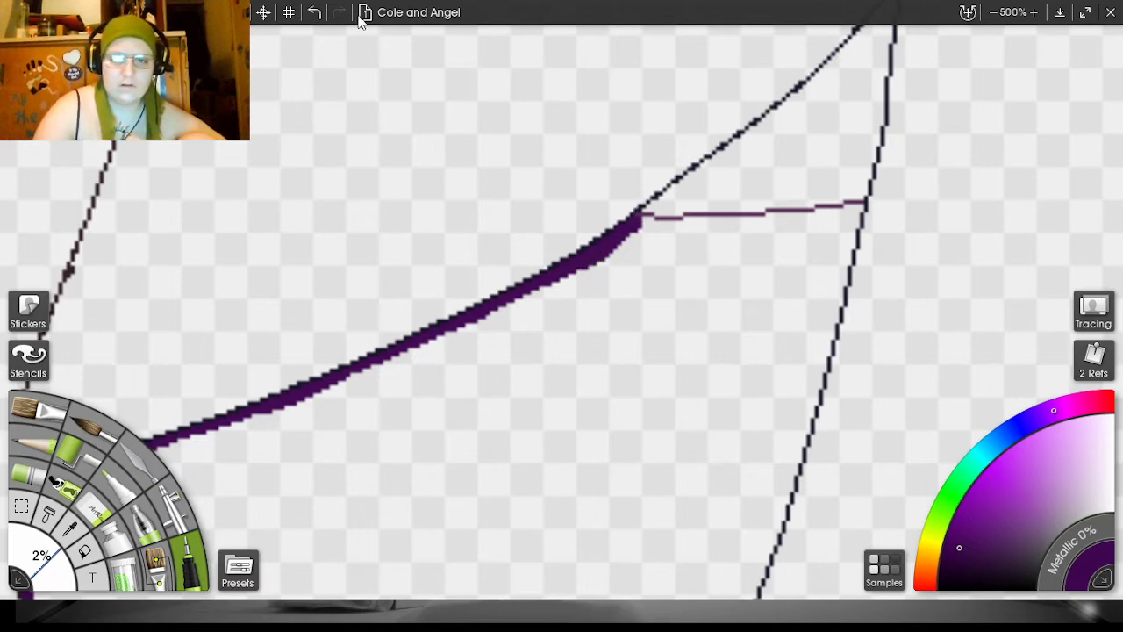
{"action": "left_click", "coordinate": [316, 11]}
{"action": "left_click", "coordinate": [316, 10]}
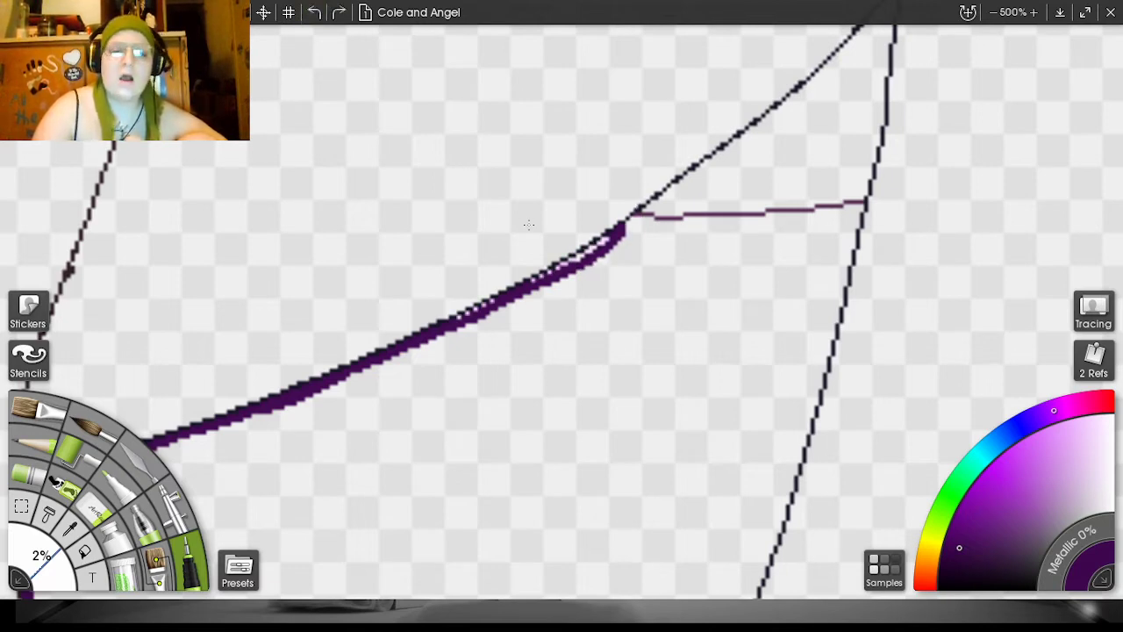
{"action": "left_click", "coordinate": [338, 12]}
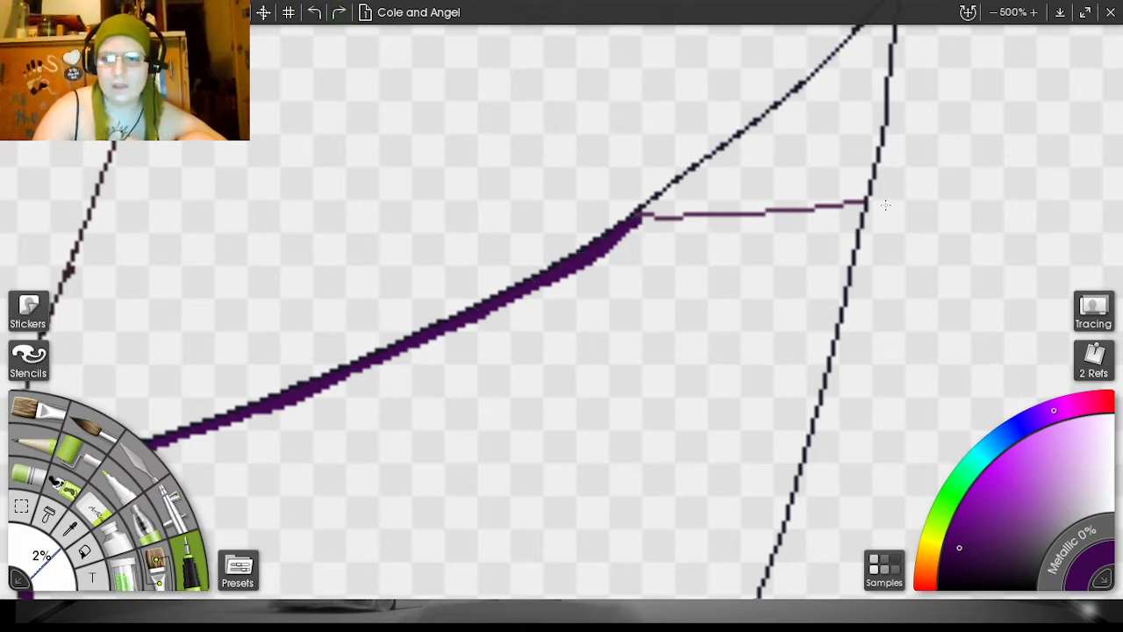
- Line the short edge below the gap, across to the front leg, in dark purple and cover its remaining specks
{"action": "mouse_move", "coordinate": [864, 206]}
{"action": "left_mouse_down"}
{"action": "mouse_move", "coordinate": [631, 220]}
{"action": "mouse_move", "coordinate": [650, 222]}
{"action": "mouse_move", "coordinate": [619, 219]}
{"action": "left_mouse_up"}
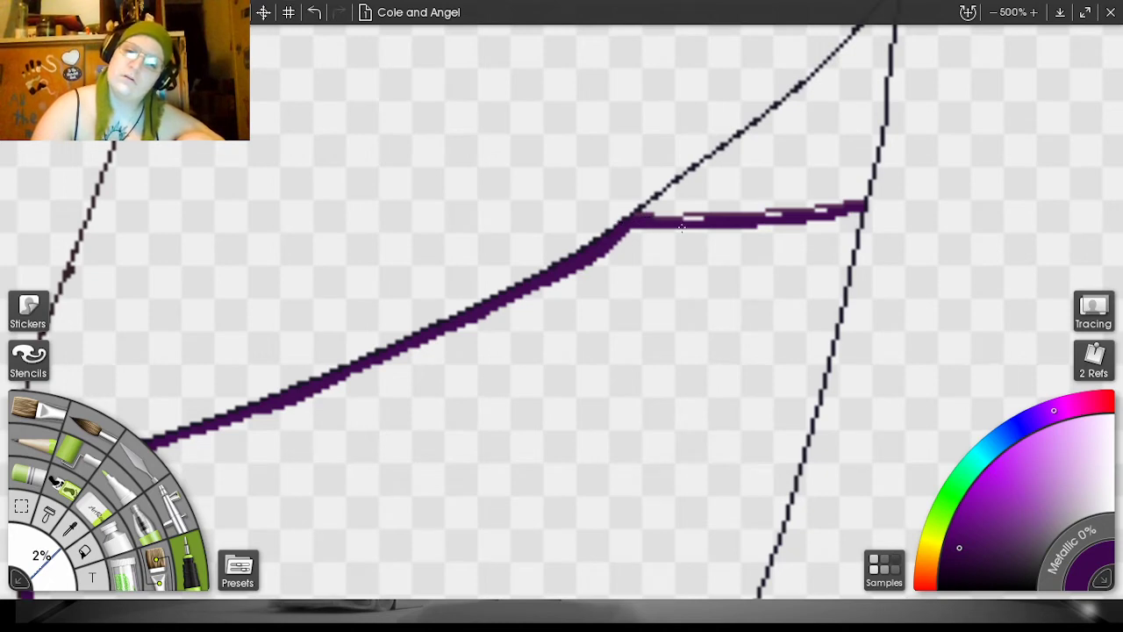
{"action": "left_click", "coordinate": [314, 13]}
{"action": "left_click_drag", "start_coordinate": [639, 226], "coordinate": [825, 211]}
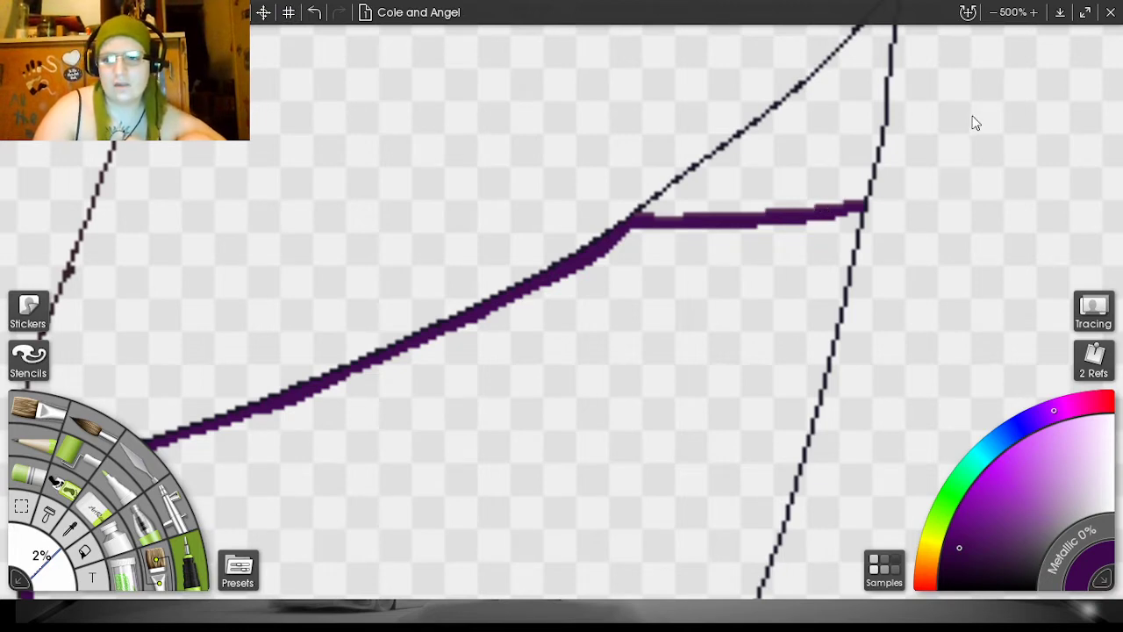
- Try to flood-fill the area between the grey shirt and the front leg with dark purple, and undo the fill
{"action": "scroll", "coordinate": [966, 123], "scroll_direction": "down", "scroll_amount": 3}
{"action": "left_click", "coordinate": [86, 551]}
{"action": "left_click", "coordinate": [555, 391]}
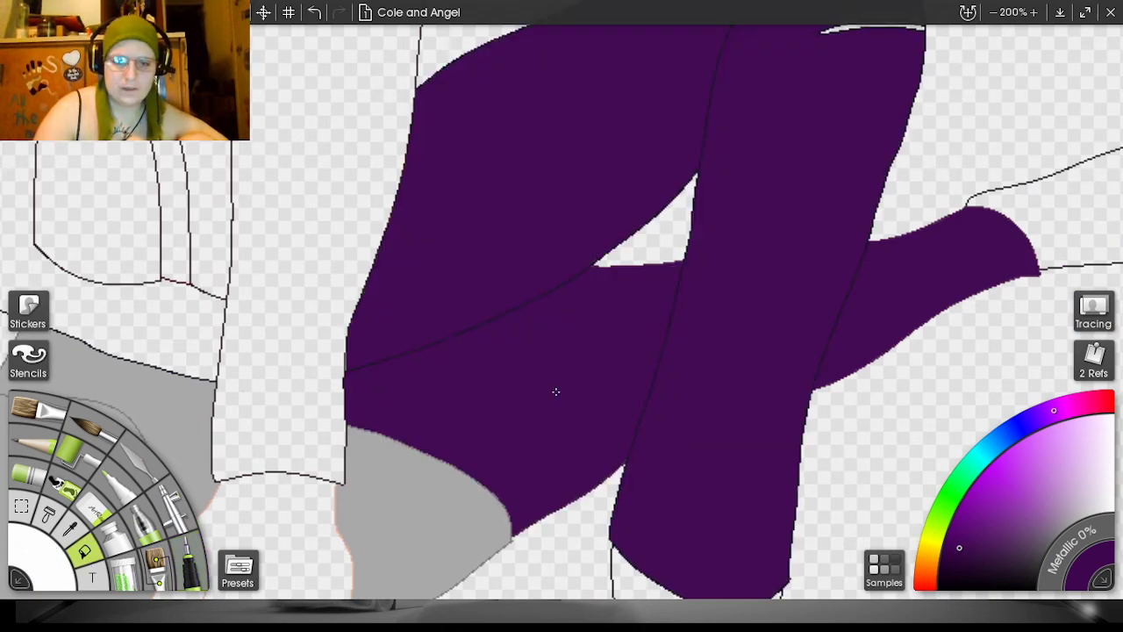
{"action": "left_click", "coordinate": [316, 11]}
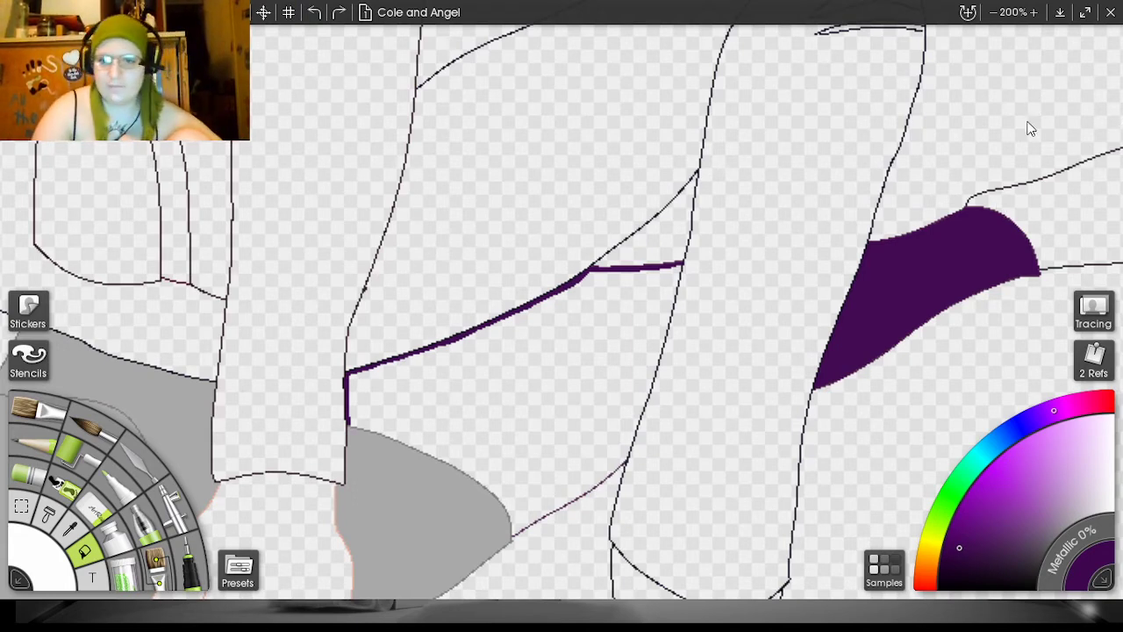
- Line the inside of the area along the front leg's outline in dark purple with the 2% pen, closing the gaps against the outline
{"action": "key", "text": "plus"}
{"action": "key", "text": "plus"}
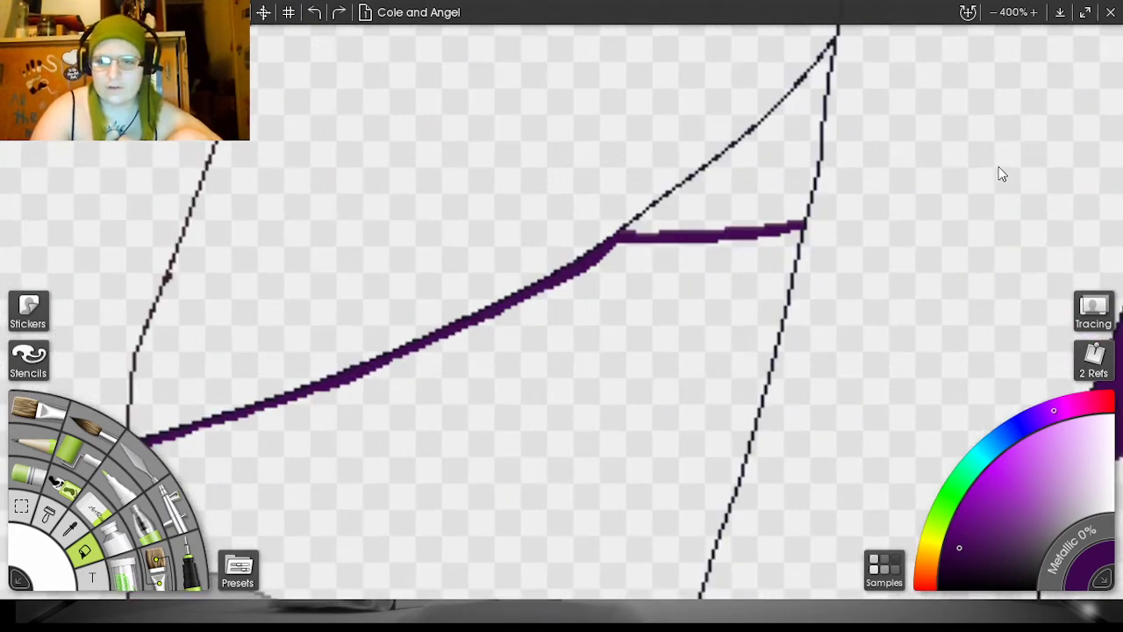
{"action": "left_click_drag", "start_coordinate": [1003, 175], "coordinate": [922, 5]}
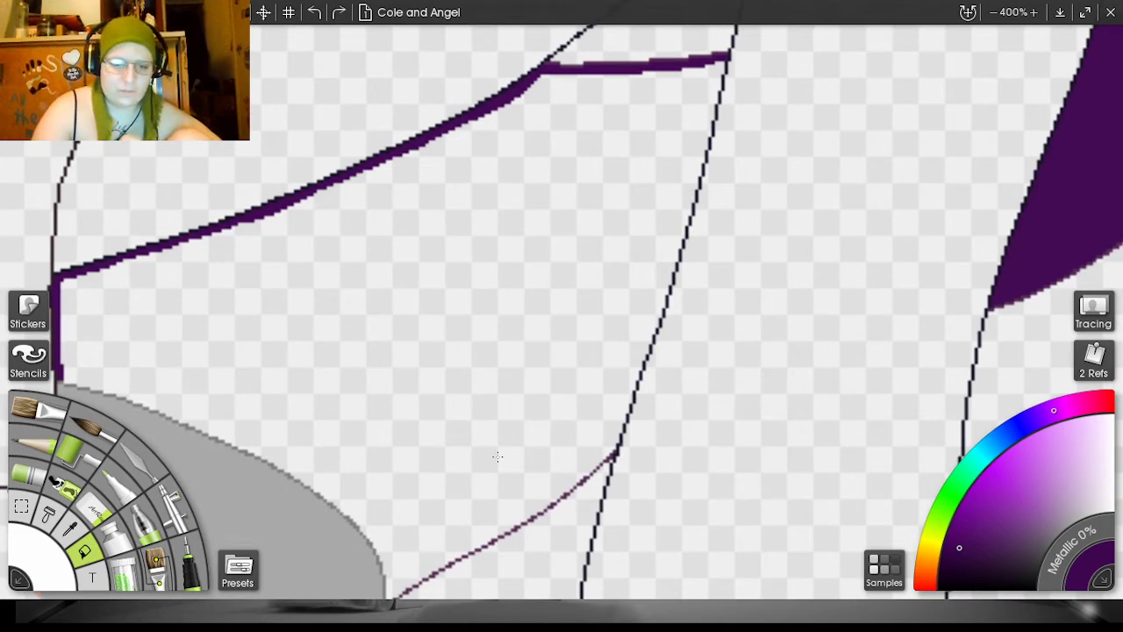
{"action": "left_click", "coordinate": [189, 562]}
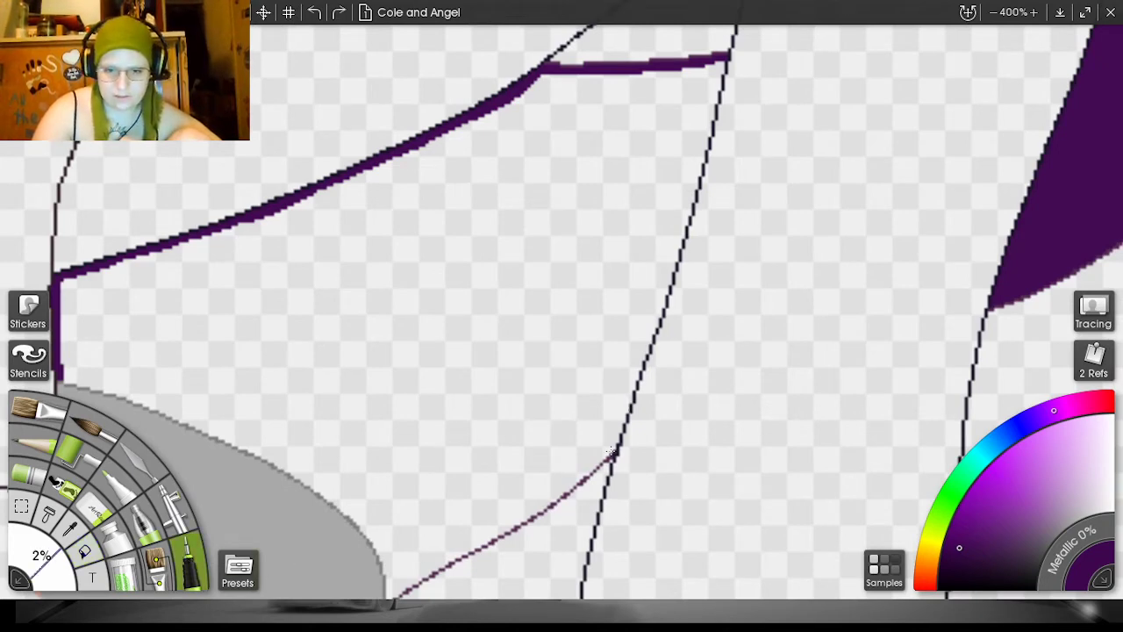
{"action": "left_click_drag", "start_coordinate": [611, 451], "coordinate": [725, 56]}
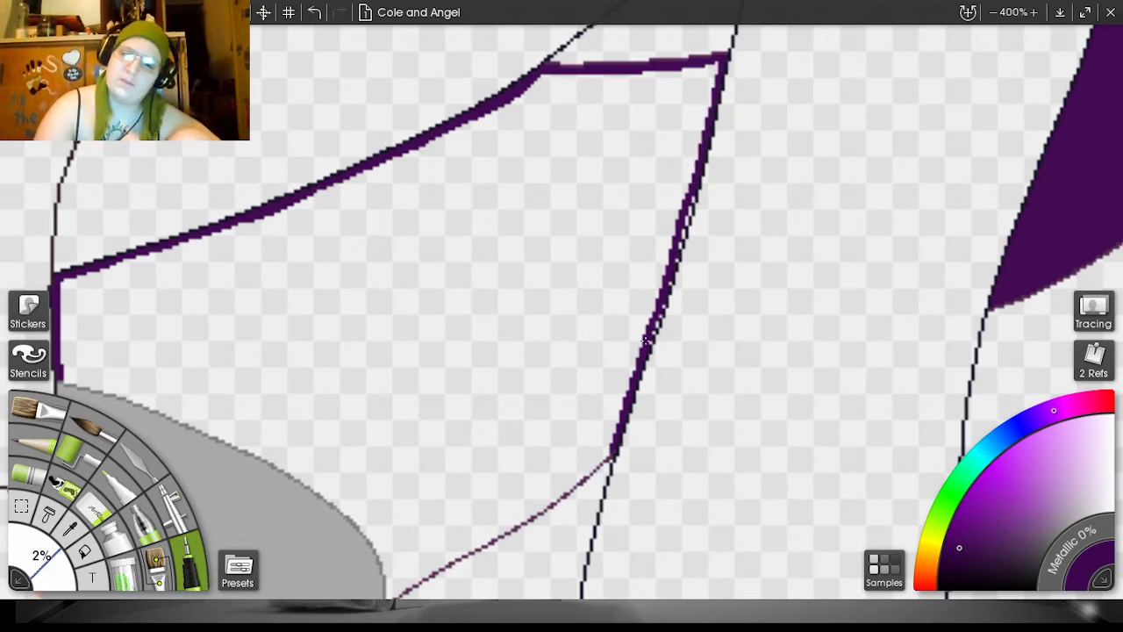
{"action": "left_click_drag", "start_coordinate": [650, 342], "coordinate": [682, 245]}
{"action": "left_click", "coordinate": [314, 12]}
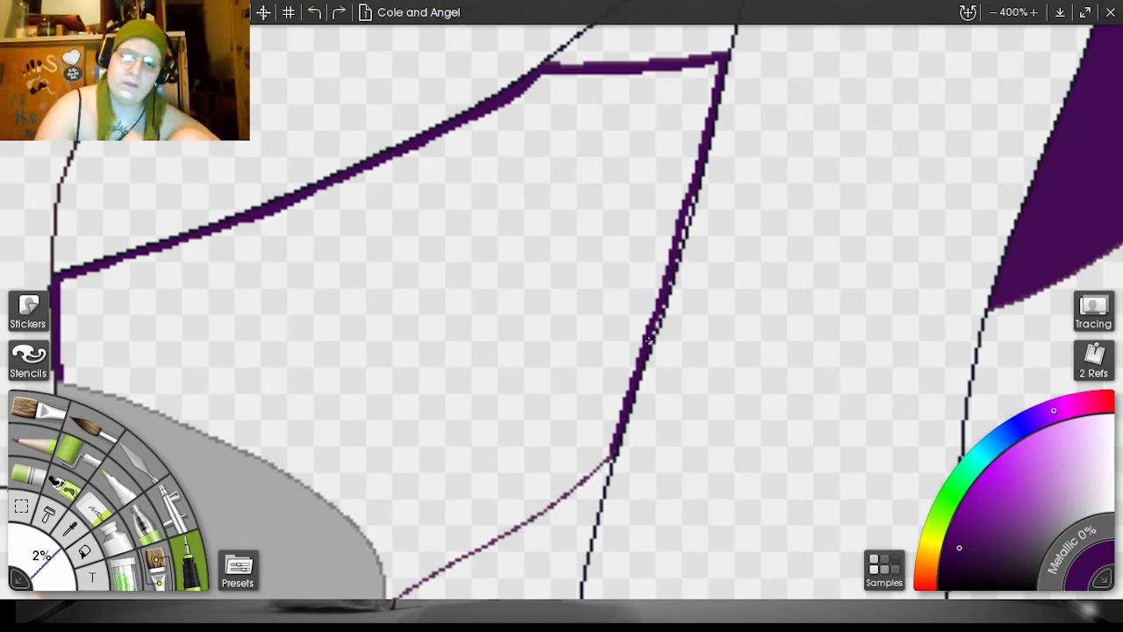
{"action": "mouse_move", "coordinate": [647, 344]}
{"action": "left_mouse_down"}
{"action": "mouse_move", "coordinate": [665, 294]}
{"action": "mouse_move", "coordinate": [651, 328]}
{"action": "mouse_move", "coordinate": [662, 307]}
{"action": "left_mouse_up"}
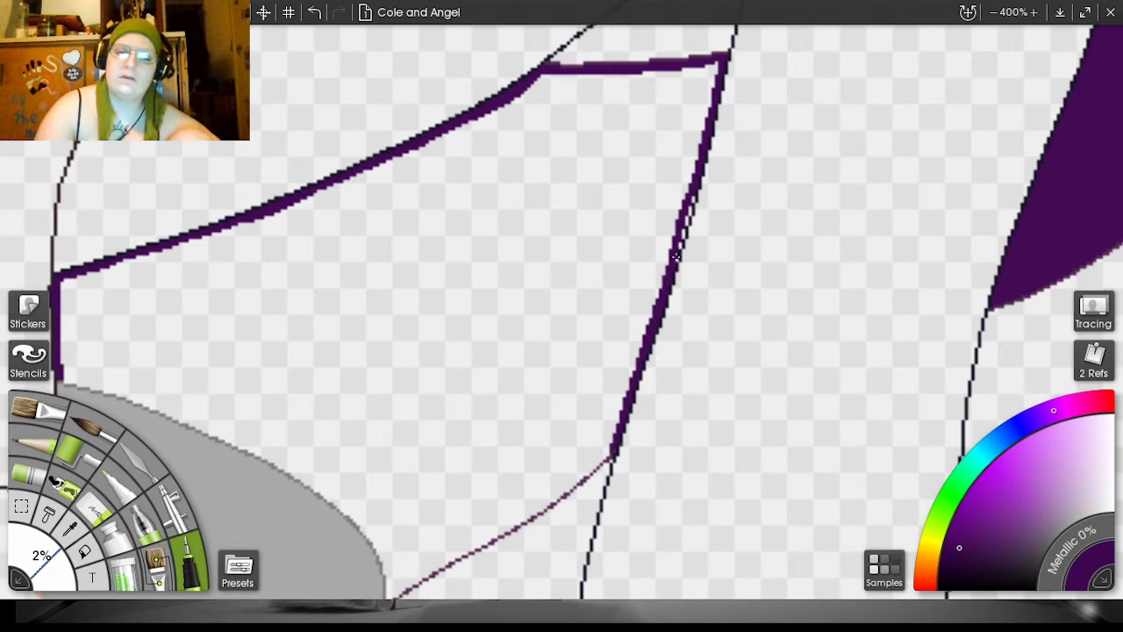
{"action": "left_click_drag", "start_coordinate": [680, 251], "coordinate": [692, 192]}
- Flood-fill the lined area between the grey shirt and the front leg with dark purple
{"action": "left_click", "coordinate": [84, 551]}
{"action": "left_click", "coordinate": [397, 374]}
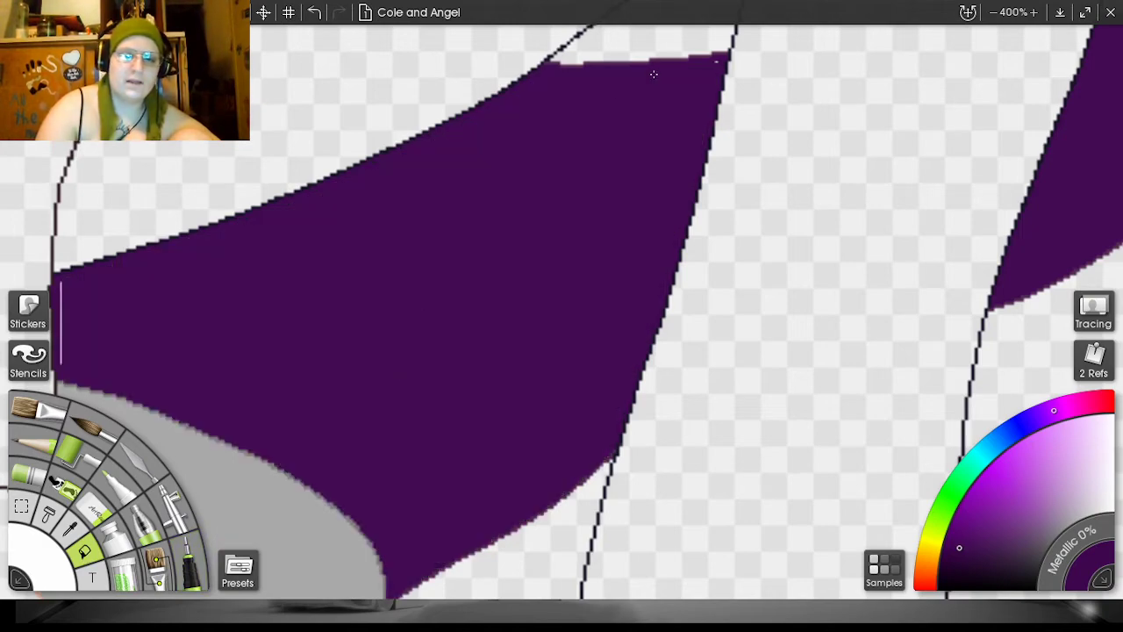
{"action": "scroll", "coordinate": [967, 116], "scroll_direction": "down", "scroll_amount": 8}
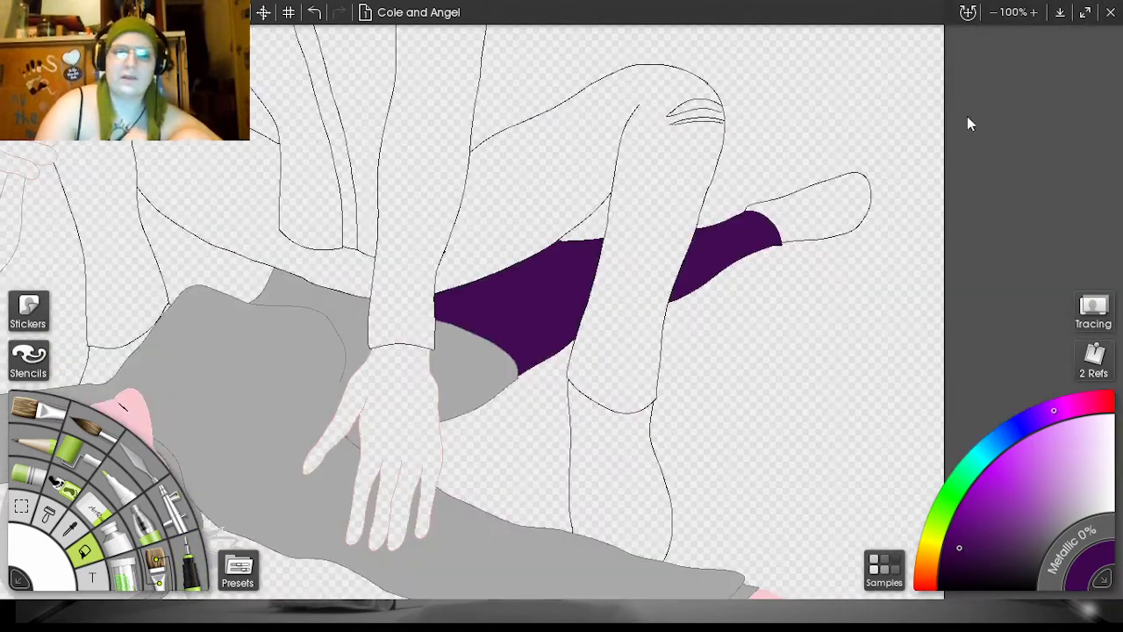
- Choose a near-black colour and flood-fill the foot at the end of the rear lower leg with it
{"action": "left_click_drag", "start_coordinate": [1008, 170], "coordinate": [1119, 172]}
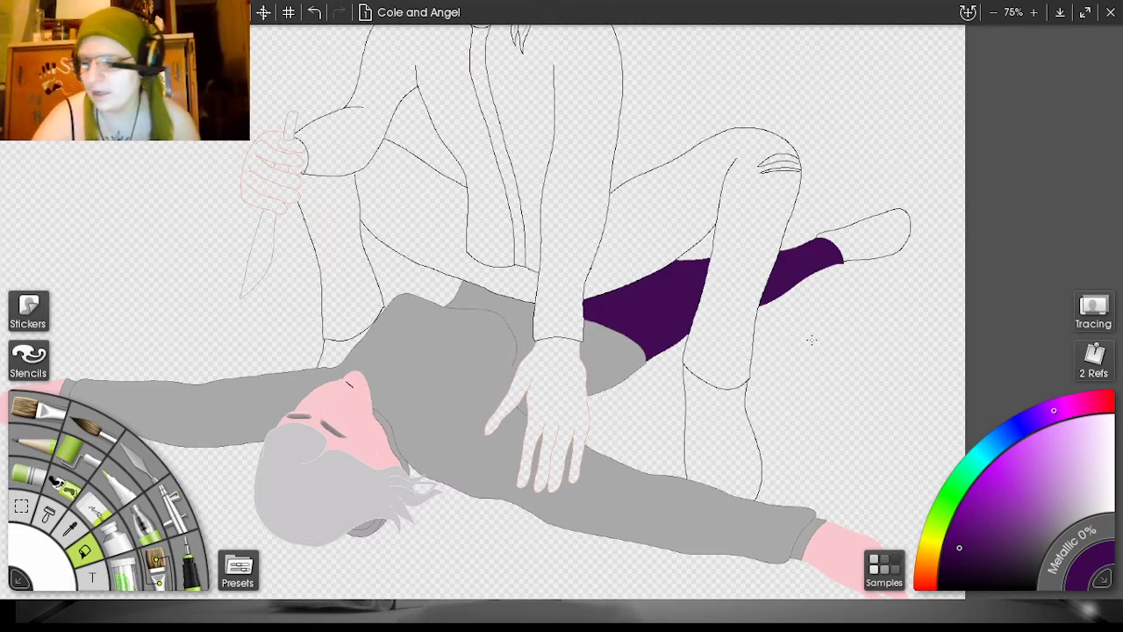
{"action": "left_click_drag", "start_coordinate": [1009, 167], "coordinate": [612, 249]}
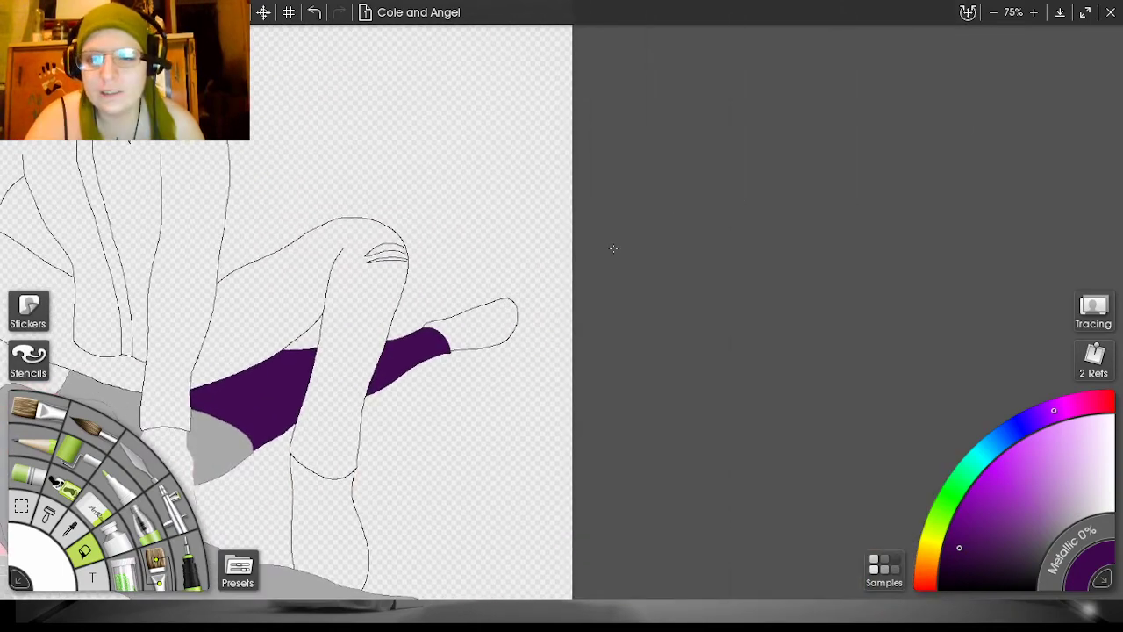
{"action": "left_click_drag", "start_coordinate": [996, 173], "coordinate": [1118, 103]}
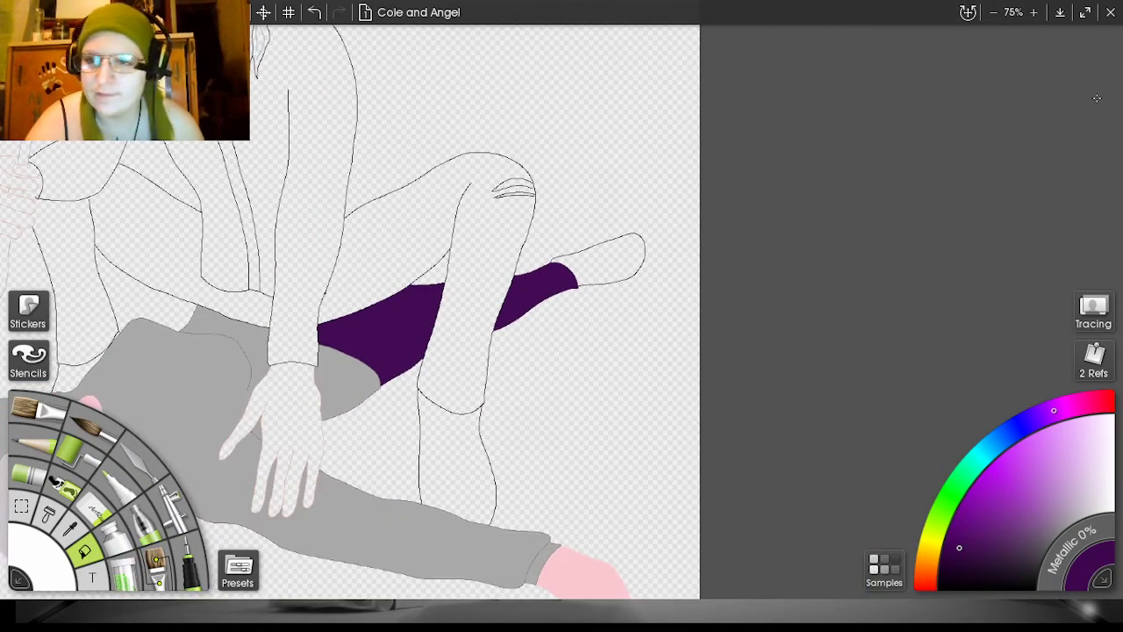
{"action": "scroll", "coordinate": [1028, 124], "scroll_direction": "up", "scroll_amount": 5}
{"action": "left_click_drag", "start_coordinate": [978, 196], "coordinate": [900, 306]}
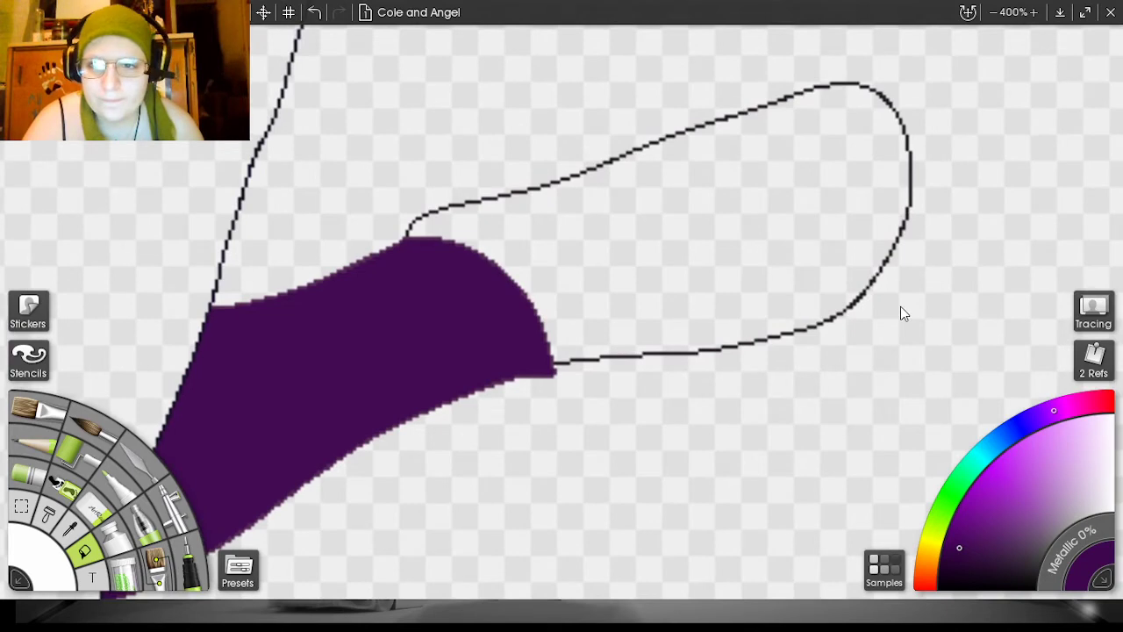
{"action": "left_click", "coordinate": [1036, 581]}
{"action": "left_click", "coordinate": [658, 244]}
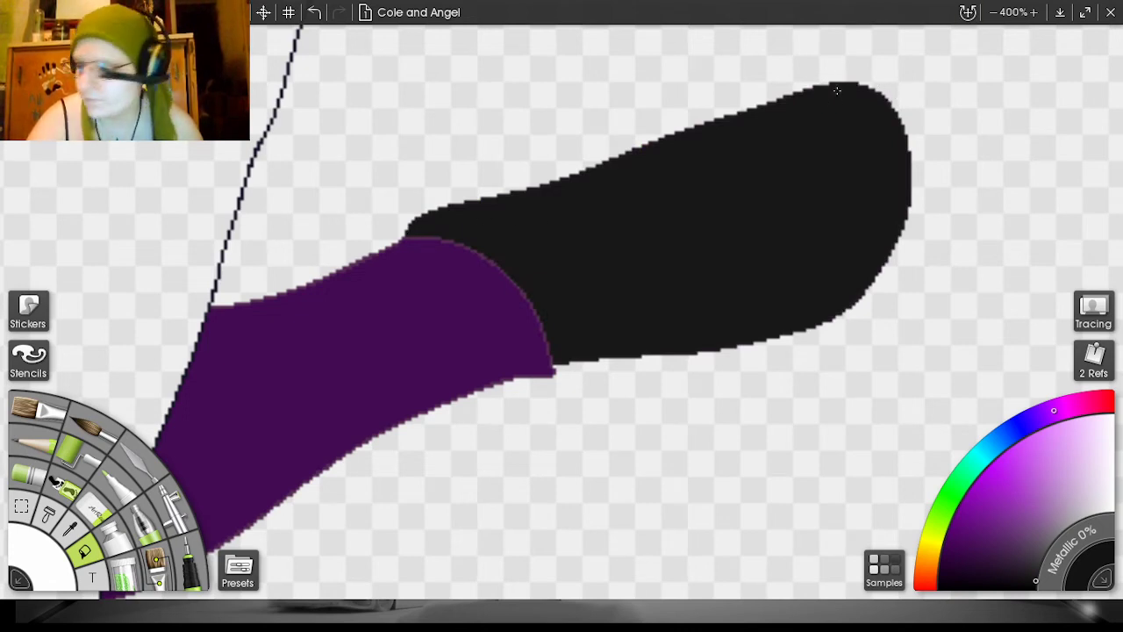
- Erase the stray end of the dark neck line that crosses the kneeling figure's jaw, using the eraser at 1%
{"action": "scroll", "coordinate": [968, 122], "scroll_direction": "down", "scroll_amount": 6}
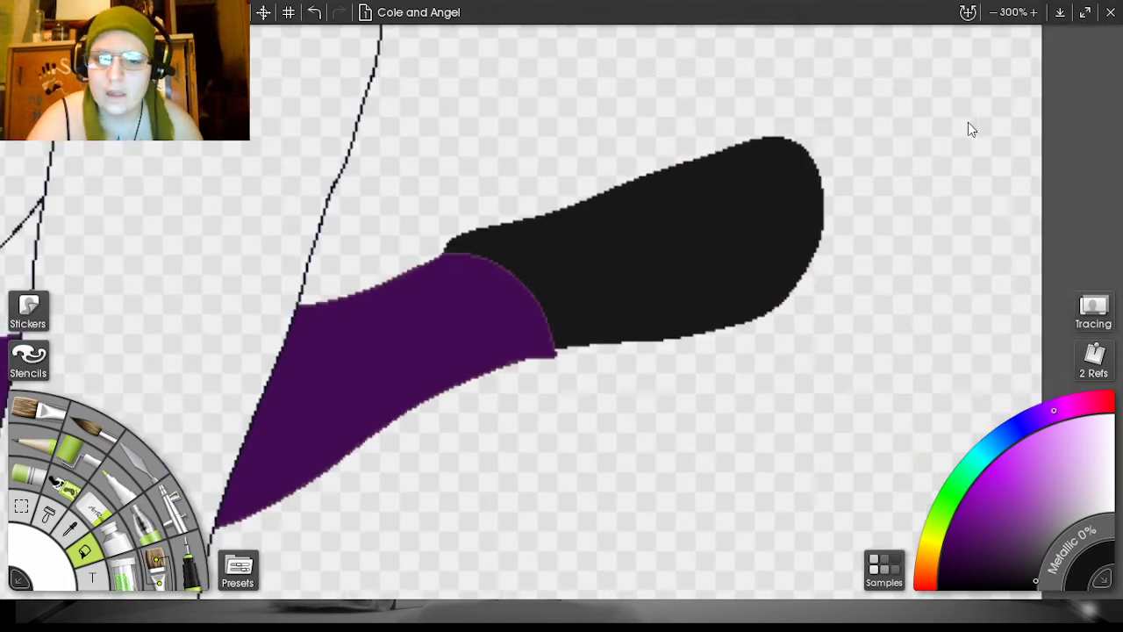
{"action": "scroll", "coordinate": [968, 122], "scroll_direction": "down", "scroll_amount": 2}
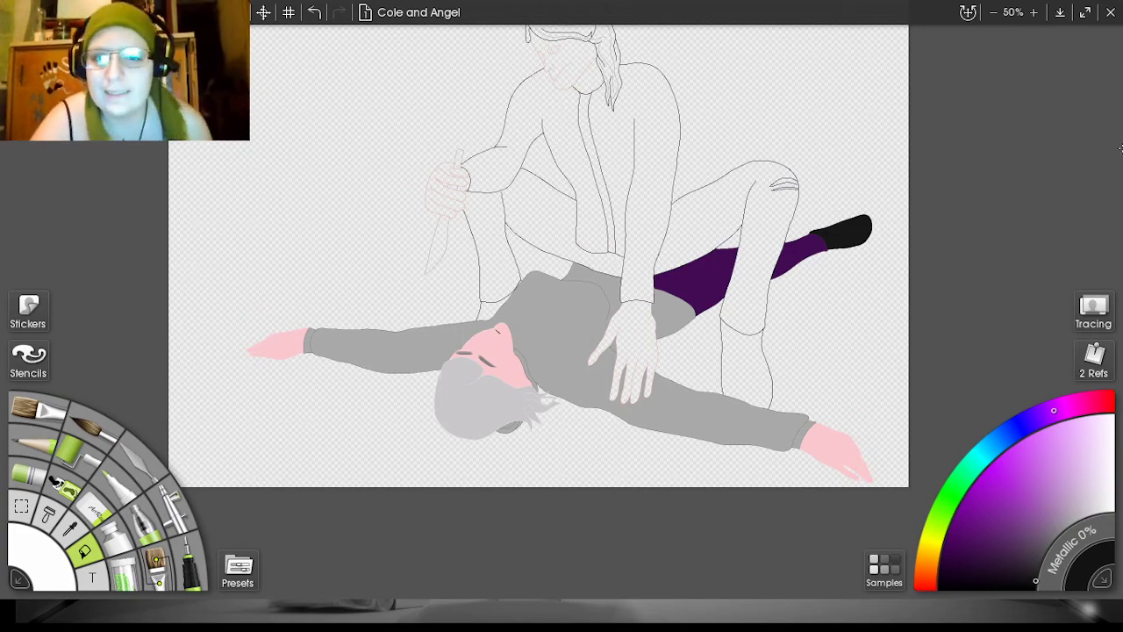
{"action": "left_click_drag", "start_coordinate": [997, 171], "coordinate": [1035, 295]}
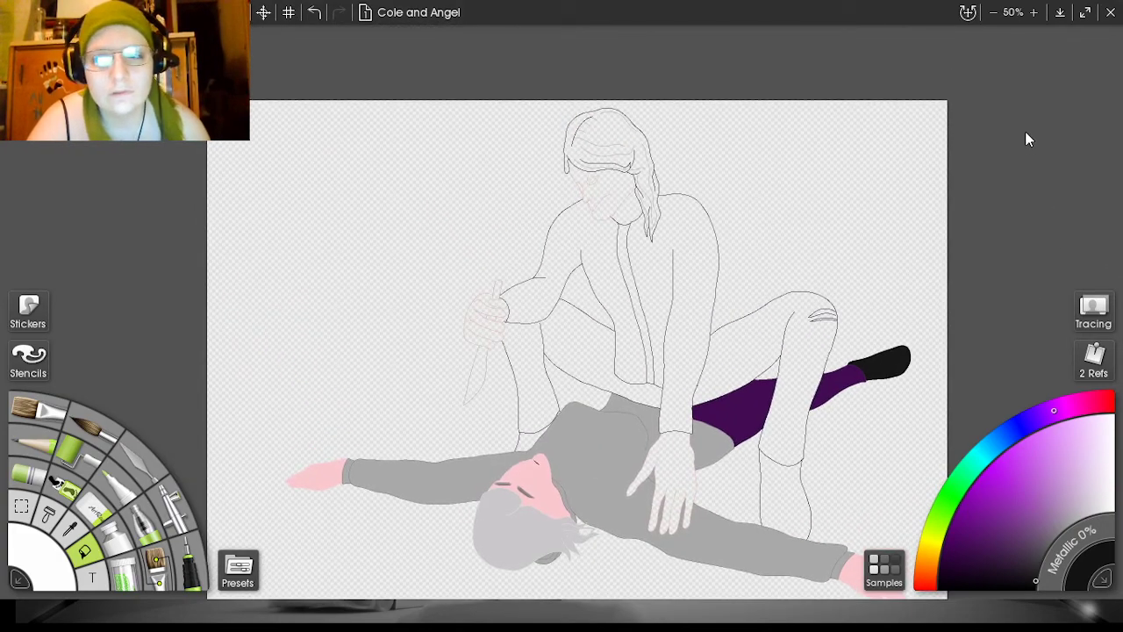
{"action": "scroll", "coordinate": [1024, 131], "scroll_direction": "up", "scroll_amount": 2}
{"action": "scroll", "coordinate": [1025, 131], "scroll_direction": "up", "scroll_amount": 1}
{"action": "mouse_move", "coordinate": [998, 184]}
{"action": "left_mouse_down"}
{"action": "mouse_move", "coordinate": [890, 603]}
{"action": "mouse_move", "coordinate": [867, 631]}
{"action": "left_mouse_up"}
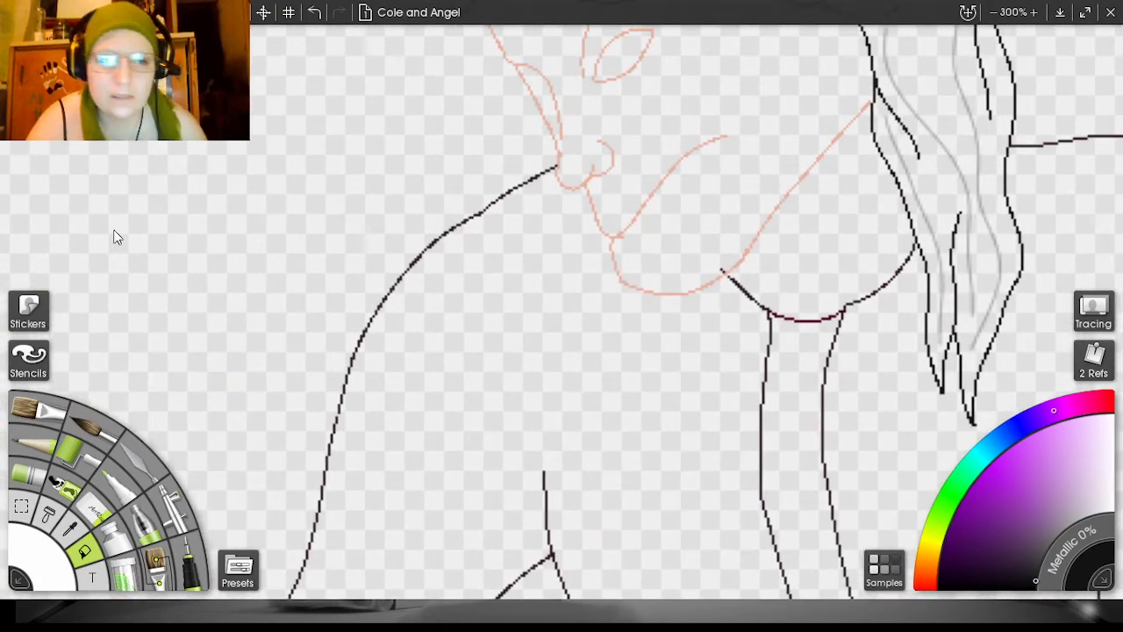
{"action": "left_click_drag", "start_coordinate": [1001, 173], "coordinate": [935, 81]}
{"action": "scroll", "coordinate": [1028, 131], "scroll_direction": "up", "scroll_amount": 2}
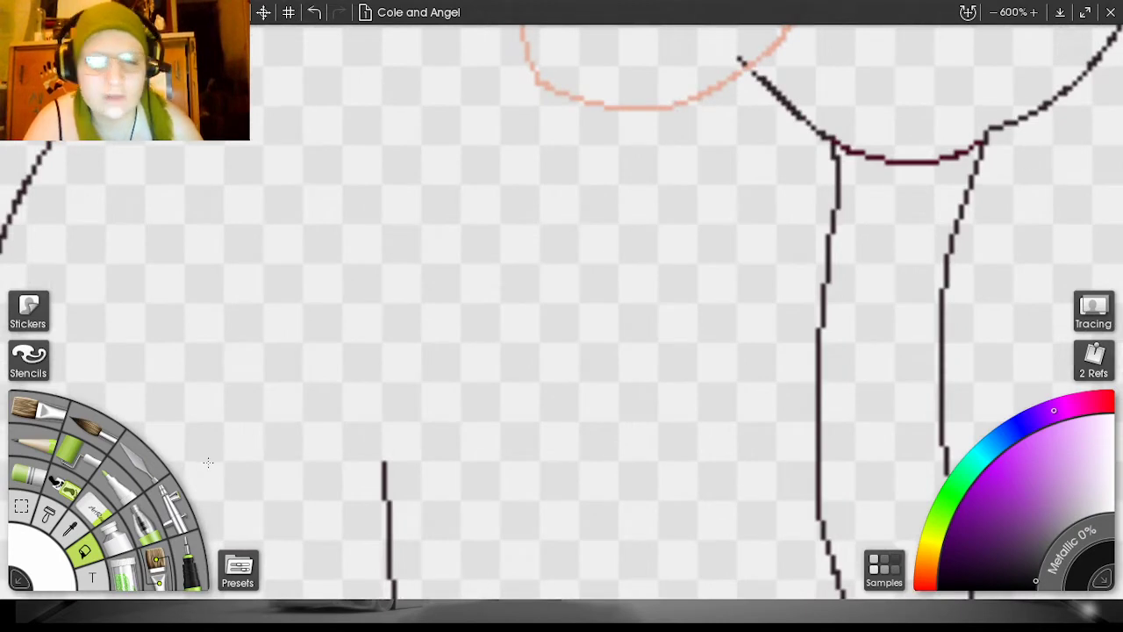
{"action": "left_click", "coordinate": [94, 517]}
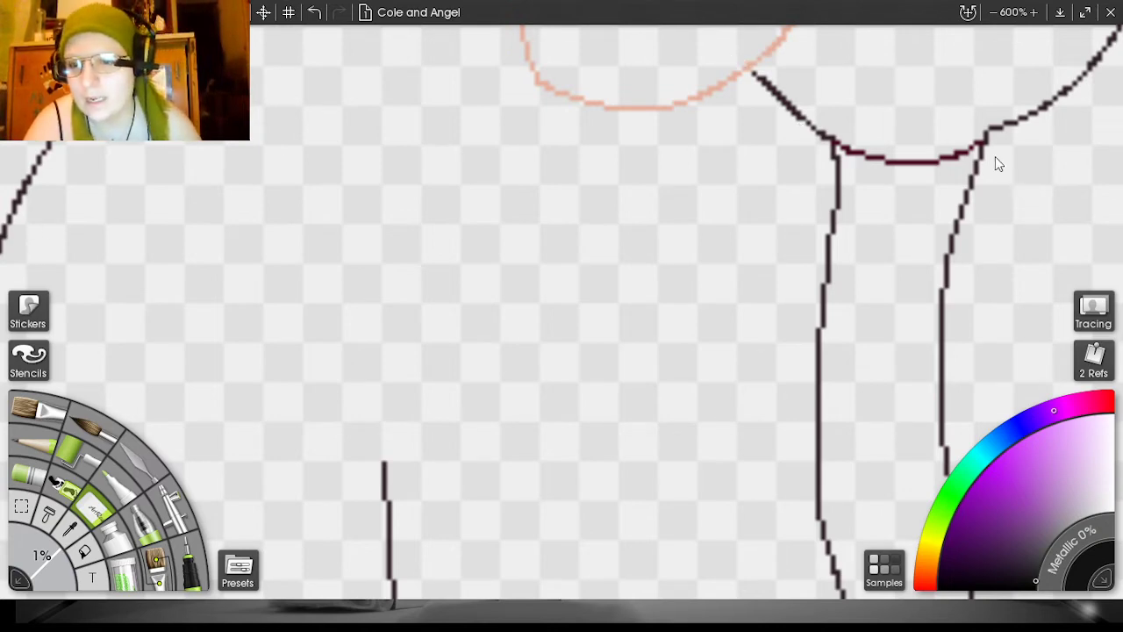
- Choose a light peach skin colour and flood-fill the kneeling figure's neck below the jawline with it
{"action": "left_click_drag", "start_coordinate": [995, 157], "coordinate": [816, 531]}
{"action": "left_click", "coordinate": [71, 526]}
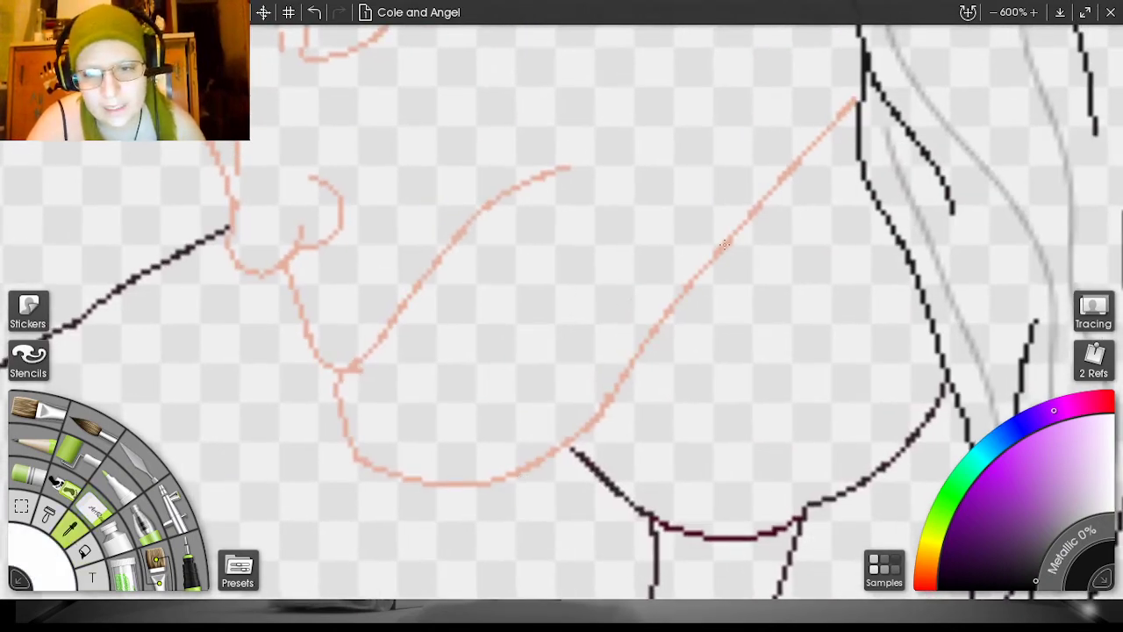
{"action": "left_click", "coordinate": [725, 245]}
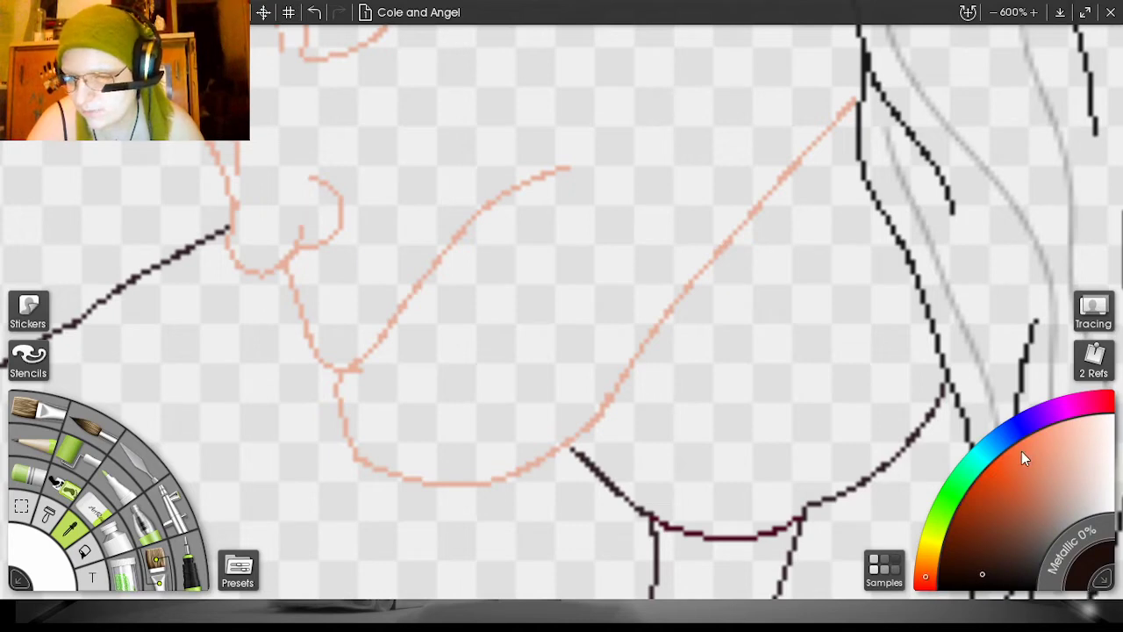
{"action": "left_click", "coordinate": [1039, 486]}
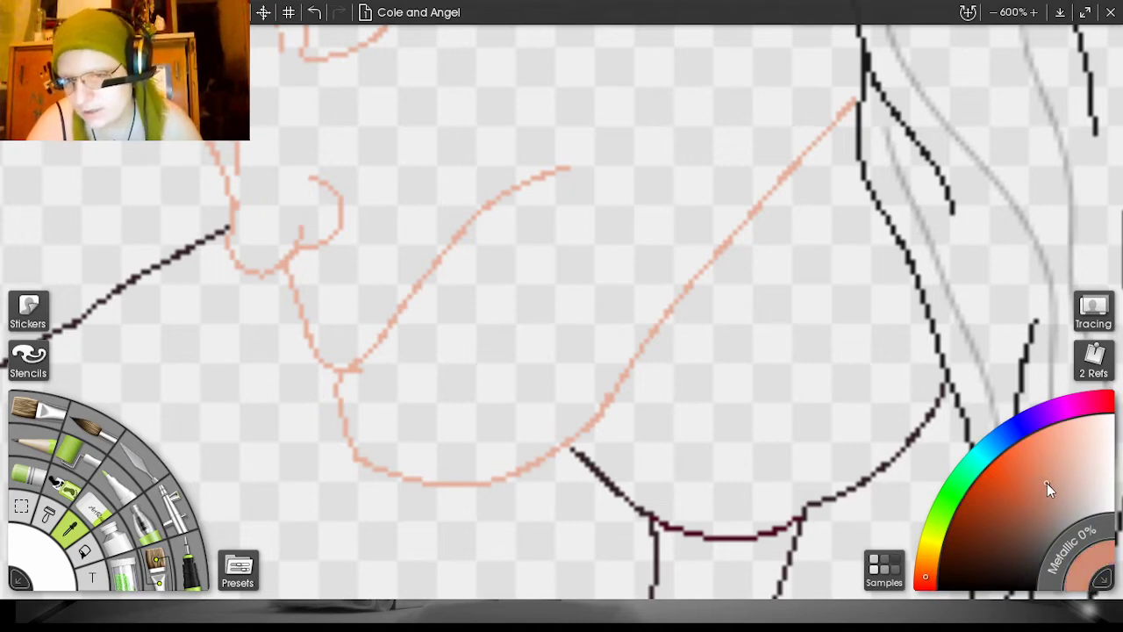
{"action": "left_click_drag", "start_coordinate": [1049, 479], "coordinate": [1067, 458]}
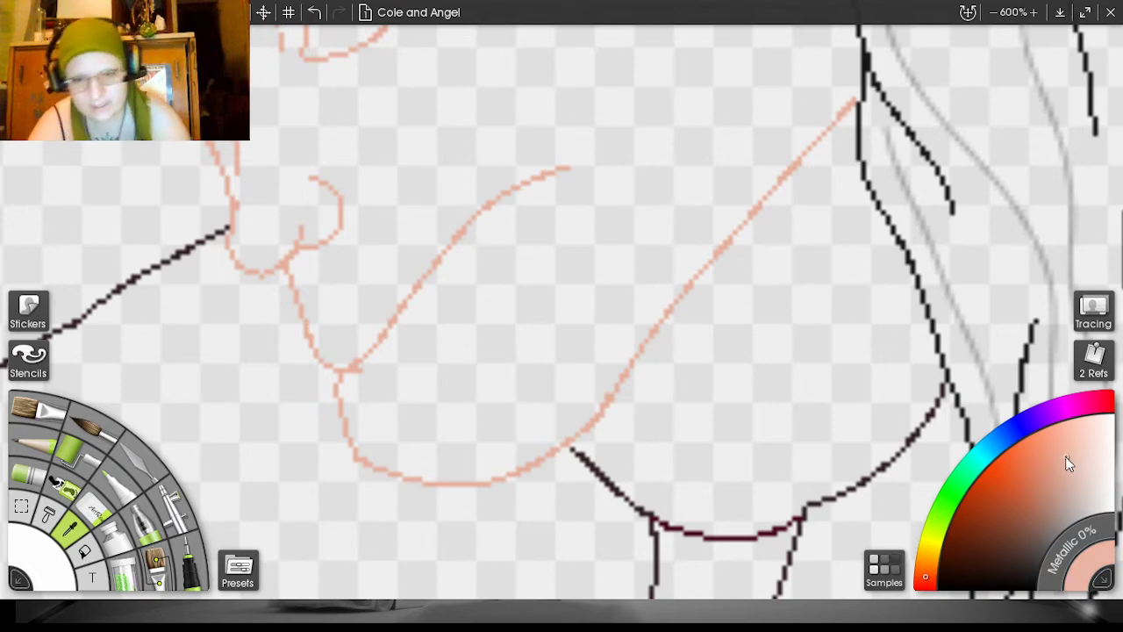
{"action": "left_click", "coordinate": [81, 553]}
{"action": "left_click", "coordinate": [552, 249]}
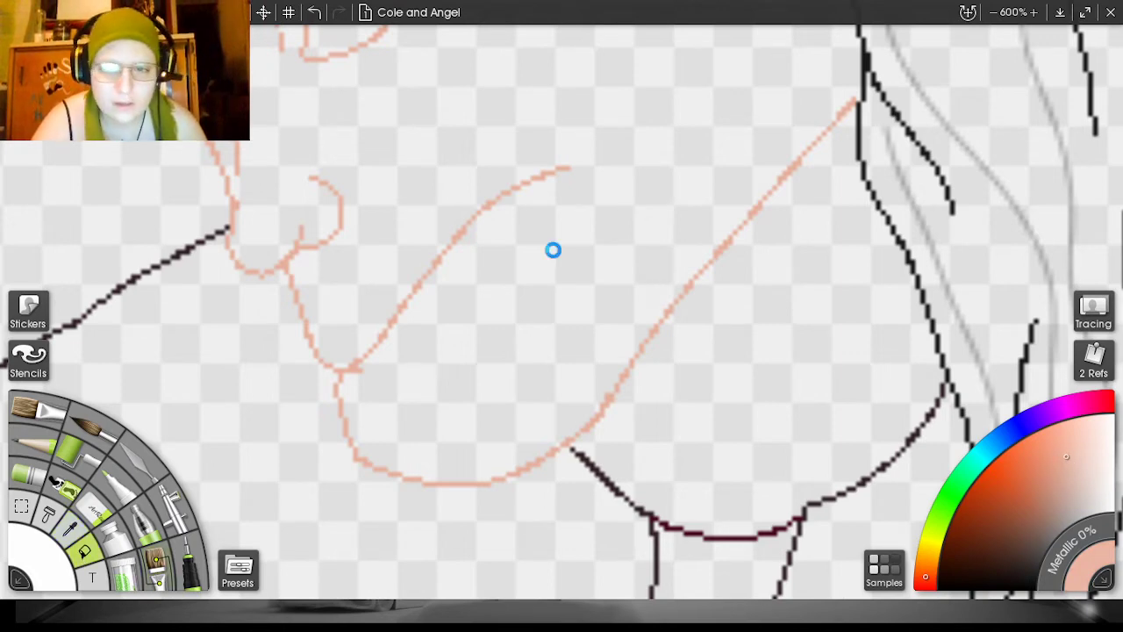
{"action": "left_click", "coordinate": [313, 11]}
{"action": "left_click", "coordinate": [795, 397]}
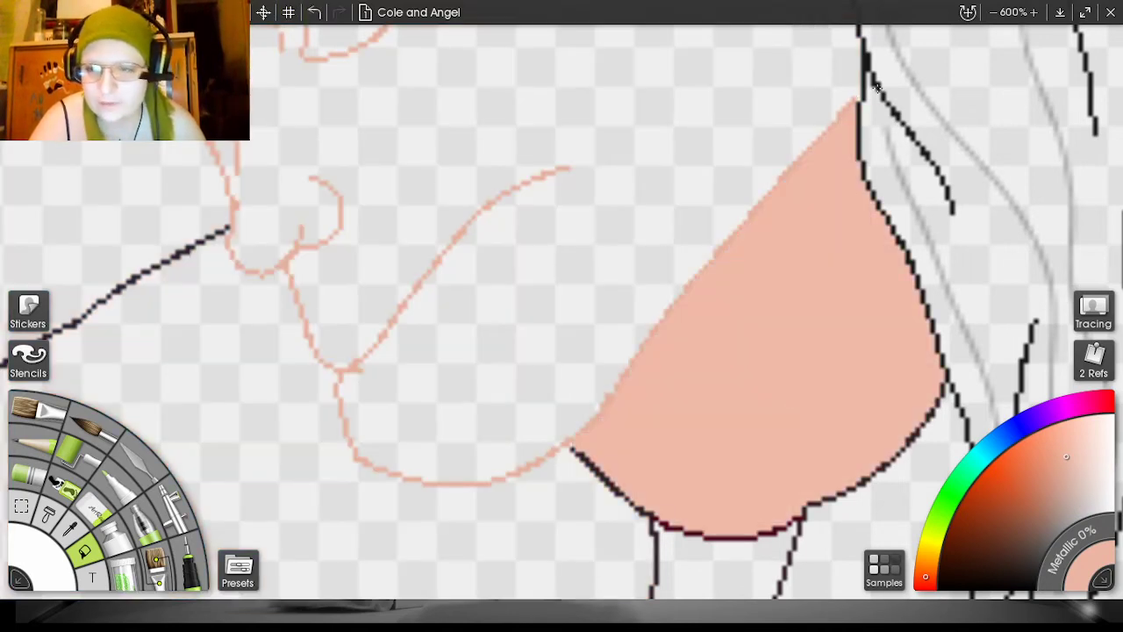
- Line the face side of the jawline in light peach with the pen at 3%, from the chin up to the hair
{"action": "left_click_drag", "start_coordinate": [998, 158], "coordinate": [918, 139]}
{"action": "left_click", "coordinate": [192, 563]}
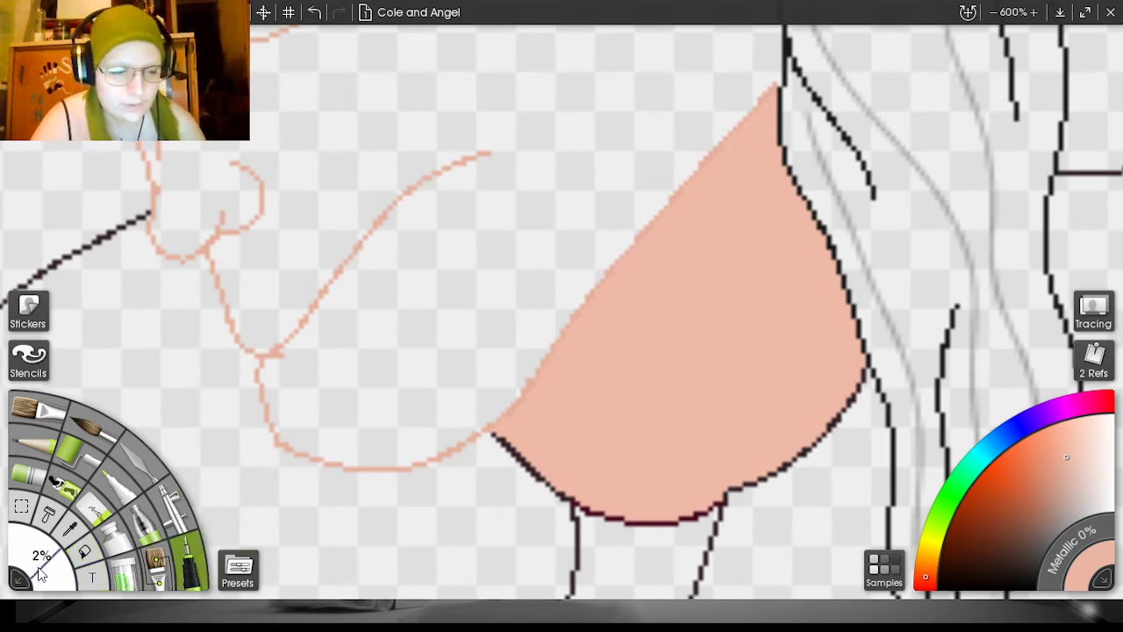
{"action": "left_click_drag", "start_coordinate": [38, 569], "coordinate": [39, 568]}
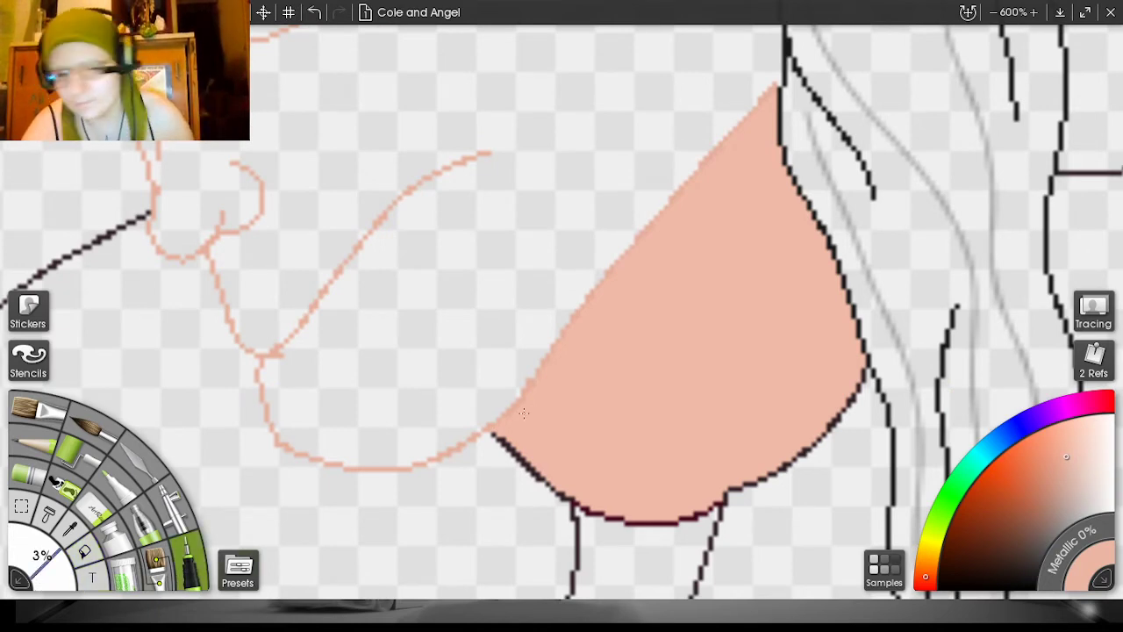
{"action": "mouse_move", "coordinate": [492, 423]}
{"action": "left_mouse_down"}
{"action": "mouse_move", "coordinate": [517, 402]}
{"action": "mouse_move", "coordinate": [618, 248]}
{"action": "mouse_move", "coordinate": [781, 70]}
{"action": "left_mouse_up"}
- Thicken the mouth crease and the inside of the chin outline in light peach with the 3% pen
{"action": "left_click_drag", "start_coordinate": [1003, 163], "coordinate": [1120, 137]}
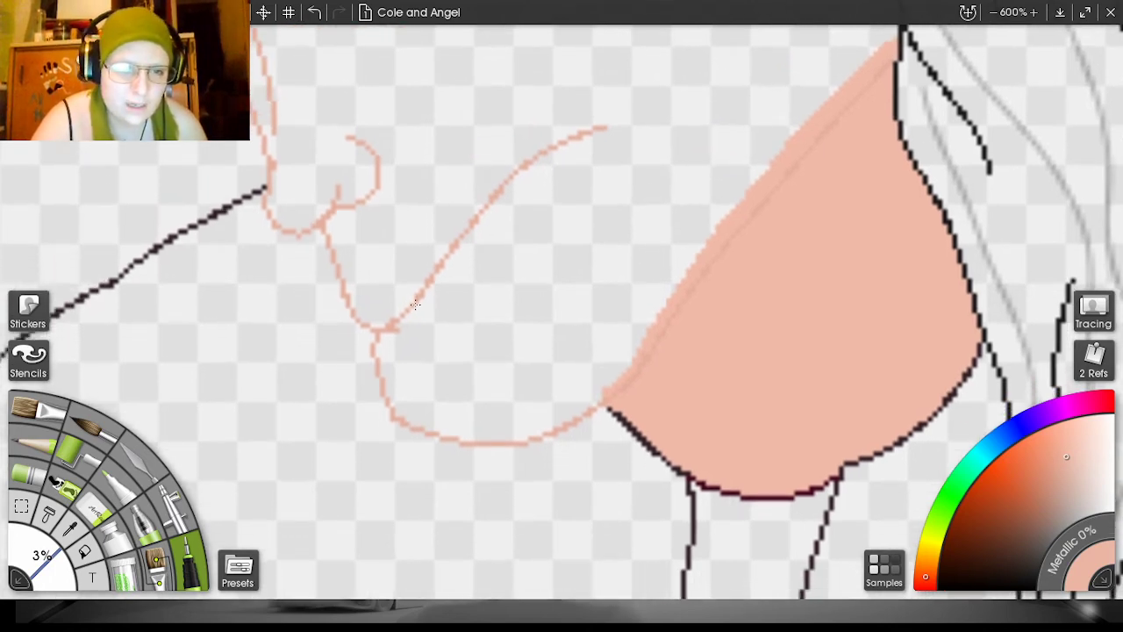
{"action": "mouse_move", "coordinate": [388, 328]}
{"action": "left_mouse_down"}
{"action": "mouse_move", "coordinate": [476, 207]}
{"action": "mouse_move", "coordinate": [526, 163]}
{"action": "mouse_move", "coordinate": [603, 124]}
{"action": "left_mouse_up"}
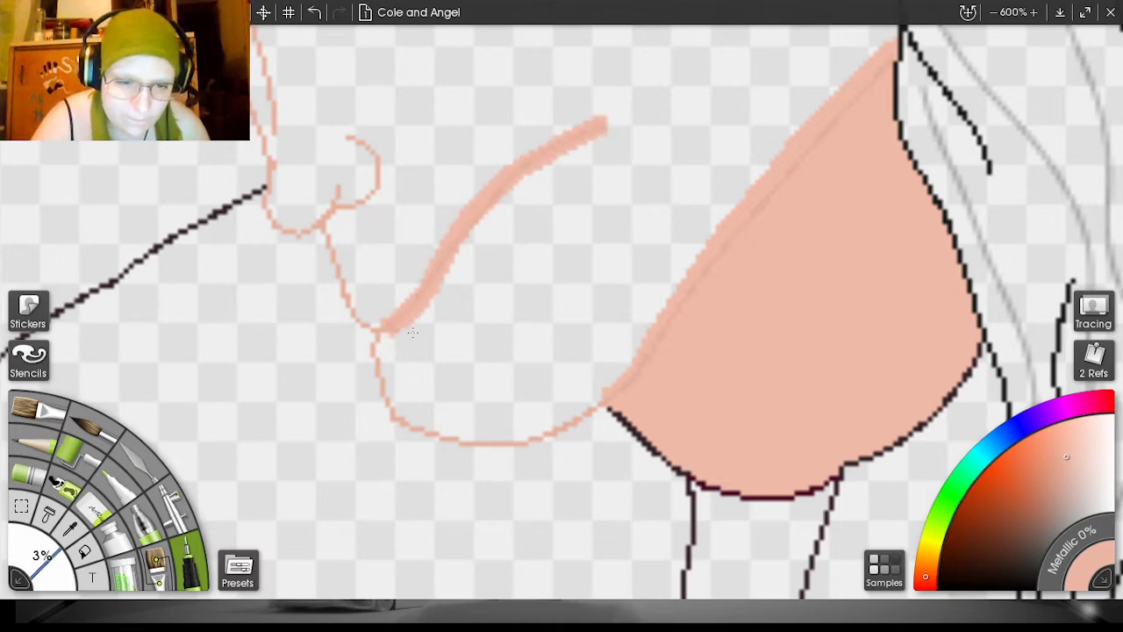
{"action": "mouse_move", "coordinate": [390, 333]}
{"action": "left_mouse_down"}
{"action": "mouse_move", "coordinate": [399, 404]}
{"action": "mouse_move", "coordinate": [462, 428]}
{"action": "mouse_move", "coordinate": [444, 429]}
{"action": "mouse_move", "coordinate": [430, 424]}
{"action": "mouse_move", "coordinate": [543, 423]}
{"action": "mouse_move", "coordinate": [628, 370]}
{"action": "left_mouse_up"}
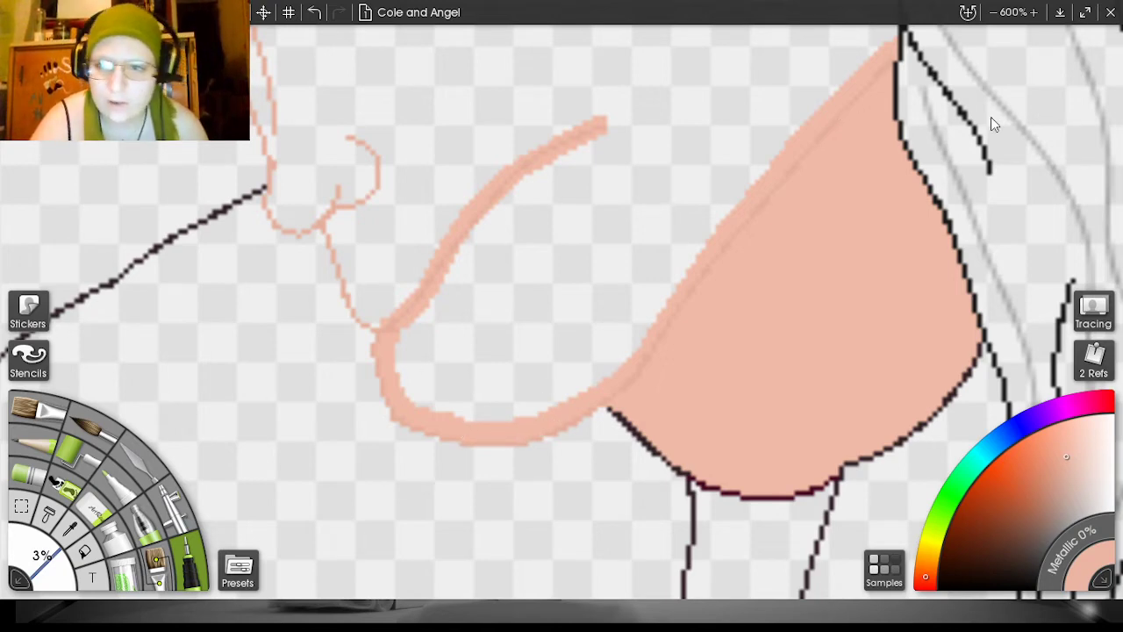
- Paint the nostril wing solid light peach with the 3% pen, covering its outline
{"action": "mouse_move", "coordinate": [998, 180]}
{"action": "left_mouse_down"}
{"action": "mouse_move", "coordinate": [883, 464]}
{"action": "mouse_move", "coordinate": [1042, 449]}
{"action": "mouse_move", "coordinate": [1119, 427]}
{"action": "mouse_move", "coordinate": [1121, 372]}
{"action": "left_mouse_up"}
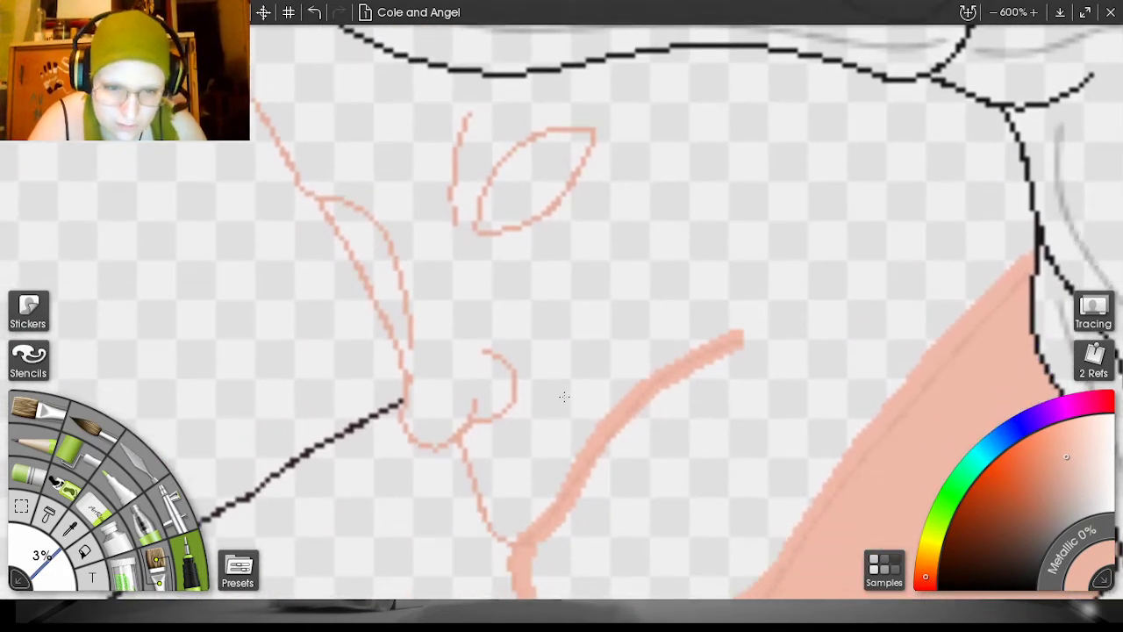
{"action": "mouse_move", "coordinate": [460, 427]}
{"action": "left_mouse_down"}
{"action": "mouse_move", "coordinate": [472, 396]}
{"action": "mouse_move", "coordinate": [478, 417]}
{"action": "mouse_move", "coordinate": [464, 430]}
{"action": "mouse_move", "coordinate": [478, 399]}
{"action": "mouse_move", "coordinate": [480, 418]}
{"action": "mouse_move", "coordinate": [514, 399]}
{"action": "mouse_move", "coordinate": [487, 354]}
{"action": "left_mouse_up"}
{"action": "mouse_move", "coordinate": [471, 396]}
{"action": "left_mouse_down"}
{"action": "mouse_move", "coordinate": [486, 358]}
{"action": "mouse_move", "coordinate": [511, 369]}
{"action": "mouse_move", "coordinate": [514, 400]}
{"action": "mouse_move", "coordinate": [490, 423]}
{"action": "mouse_move", "coordinate": [480, 418]}
{"action": "mouse_move", "coordinate": [495, 374]}
{"action": "mouse_move", "coordinate": [492, 410]}
{"action": "mouse_move", "coordinate": [494, 379]}
{"action": "left_mouse_up"}
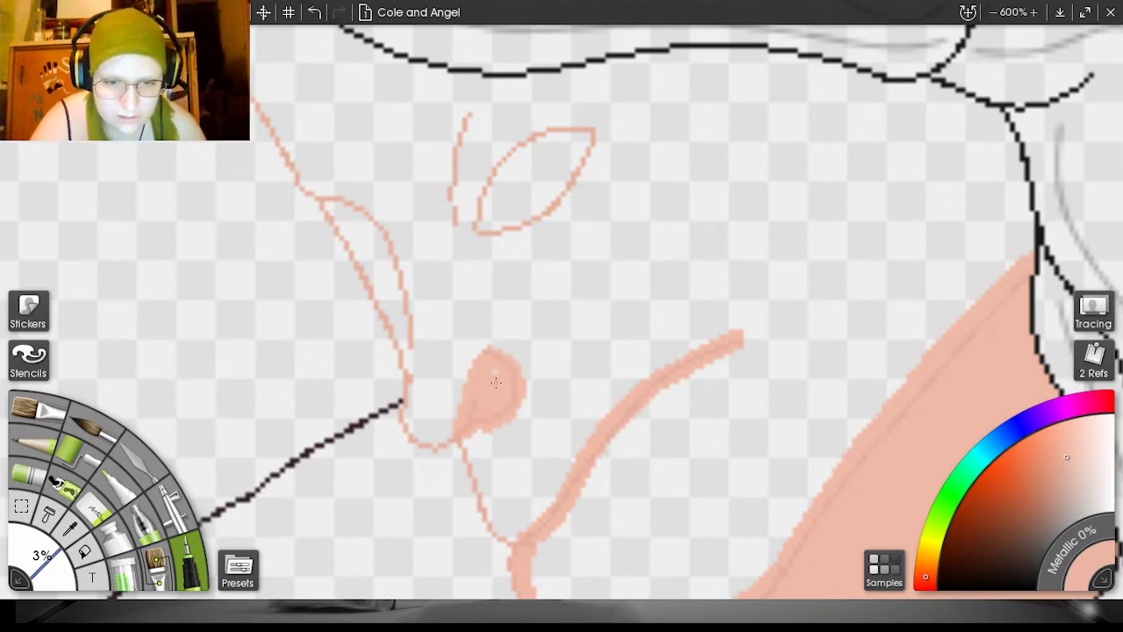
{"action": "mouse_move", "coordinate": [475, 370]}
{"action": "left_mouse_down"}
{"action": "mouse_move", "coordinate": [495, 342]}
{"action": "mouse_move", "coordinate": [514, 390]}
{"action": "left_mouse_up"}
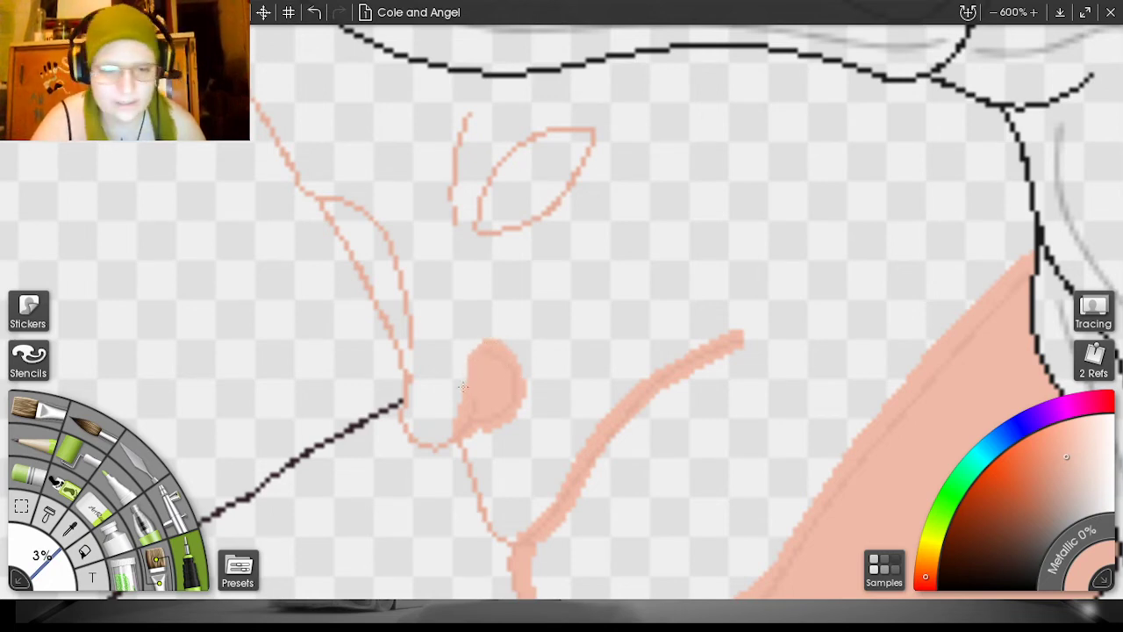
- Paint the nose bridge and tip solid light peach and line the inside of the upper lip's outline
{"action": "mouse_move", "coordinate": [413, 348]}
{"action": "left_mouse_down"}
{"action": "mouse_move", "coordinate": [390, 252]}
{"action": "mouse_move", "coordinate": [365, 210]}
{"action": "mouse_move", "coordinate": [325, 194]}
{"action": "left_mouse_up"}
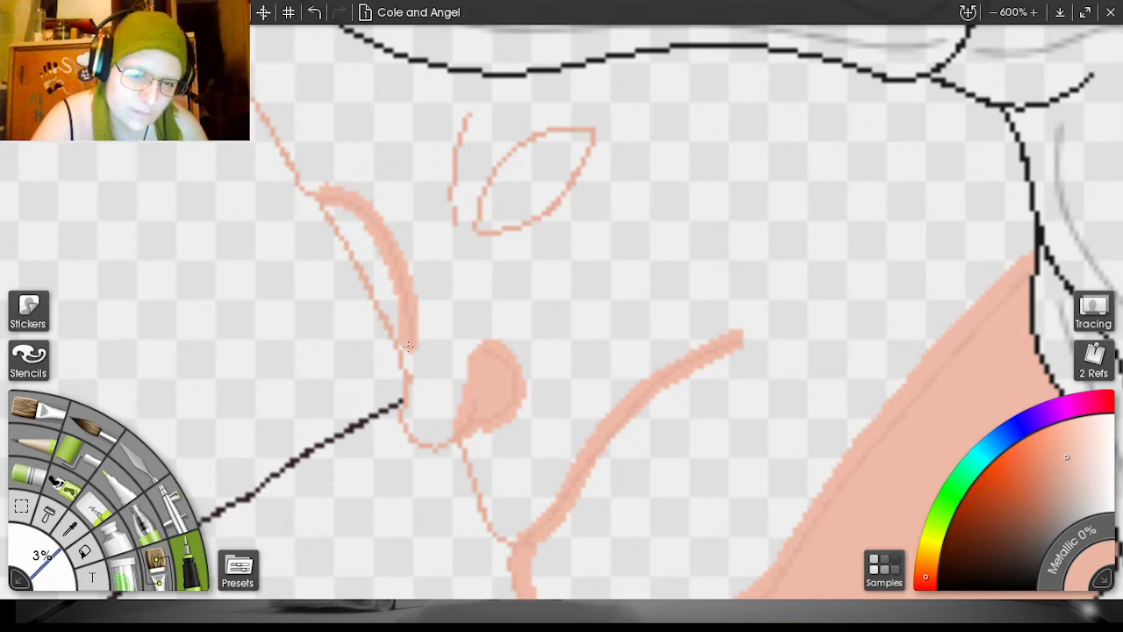
{"action": "mouse_move", "coordinate": [413, 363]}
{"action": "left_mouse_down"}
{"action": "mouse_move", "coordinate": [393, 305]}
{"action": "mouse_move", "coordinate": [326, 200]}
{"action": "mouse_move", "coordinate": [402, 296]}
{"action": "left_mouse_up"}
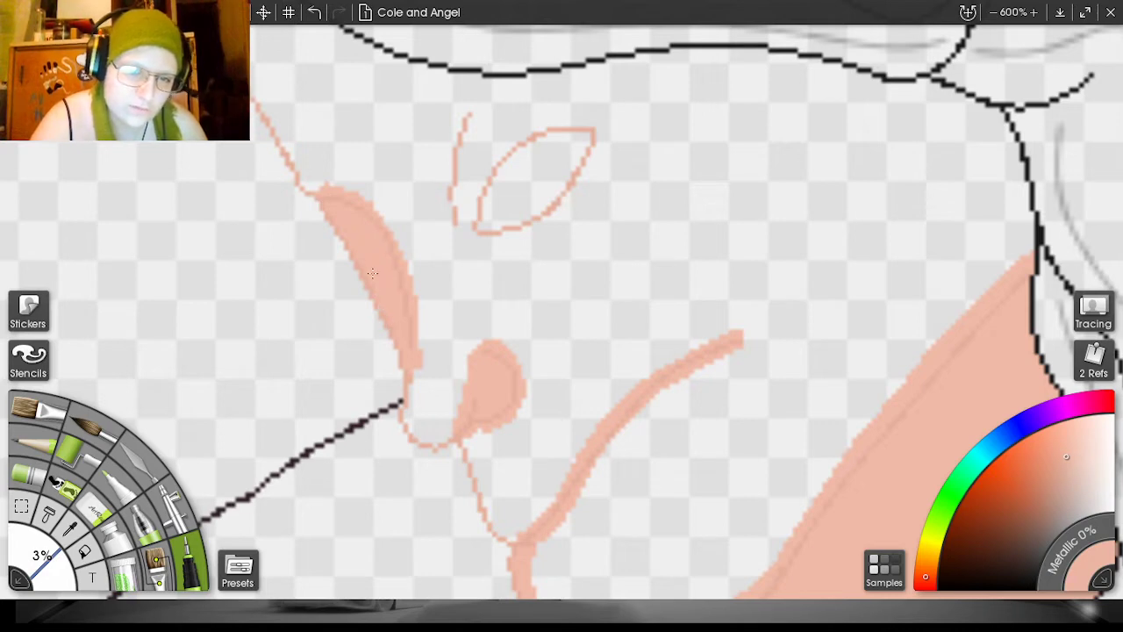
{"action": "mouse_move", "coordinate": [419, 366]}
{"action": "left_mouse_down"}
{"action": "mouse_move", "coordinate": [411, 427]}
{"action": "mouse_move", "coordinate": [458, 422]}
{"action": "left_mouse_up"}
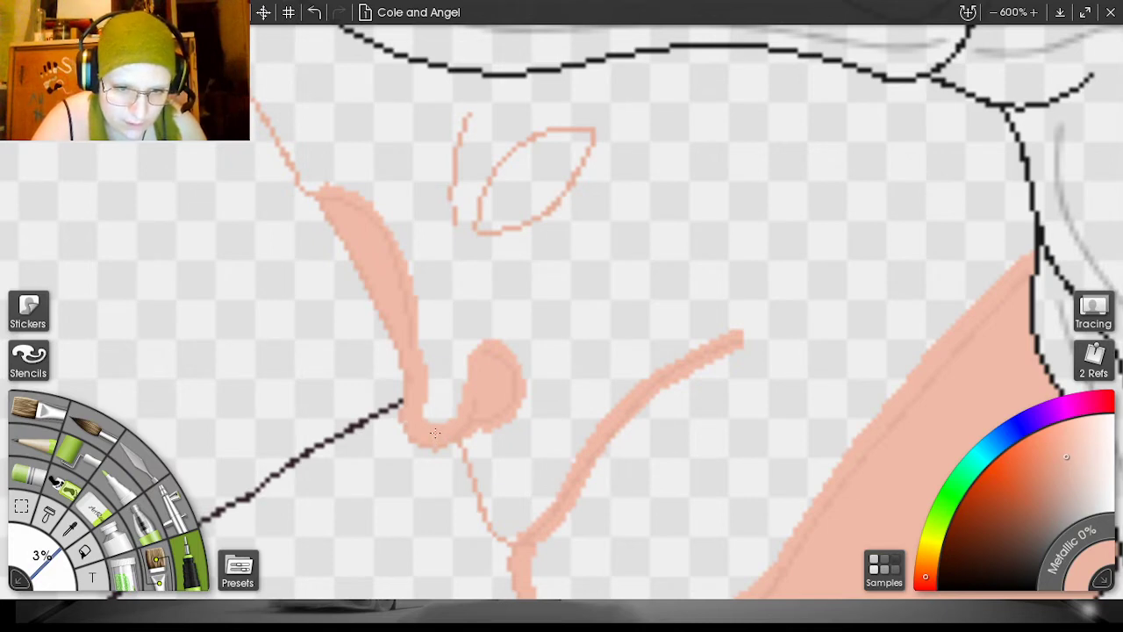
{"action": "left_click_drag", "start_coordinate": [411, 340], "coordinate": [462, 420]}
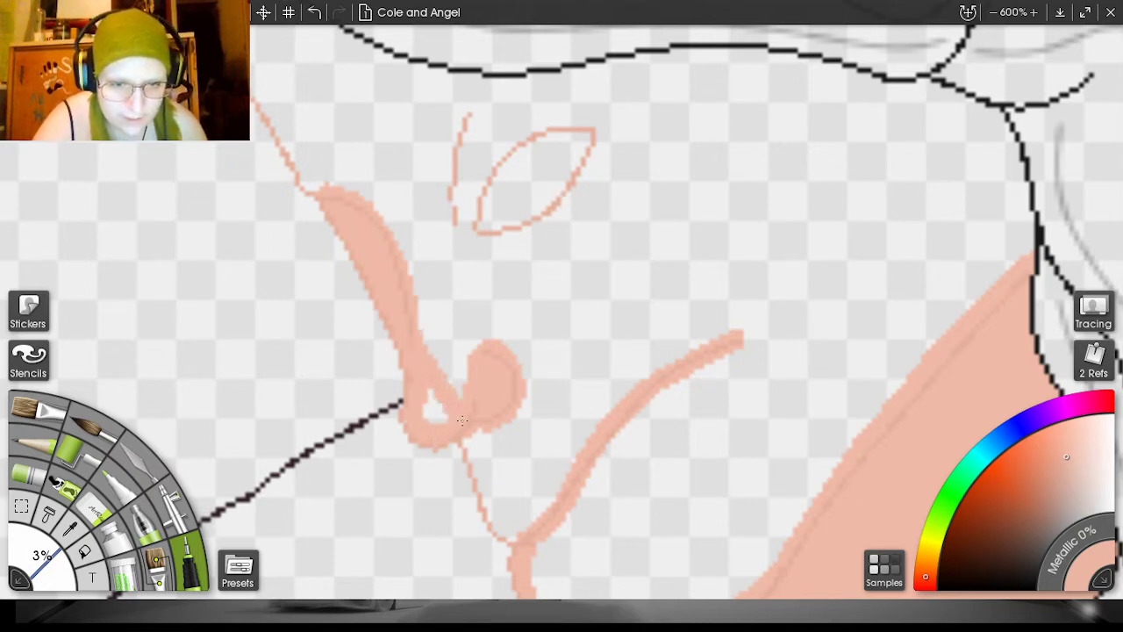
{"action": "left_click_drag", "start_coordinate": [425, 382], "coordinate": [446, 421]}
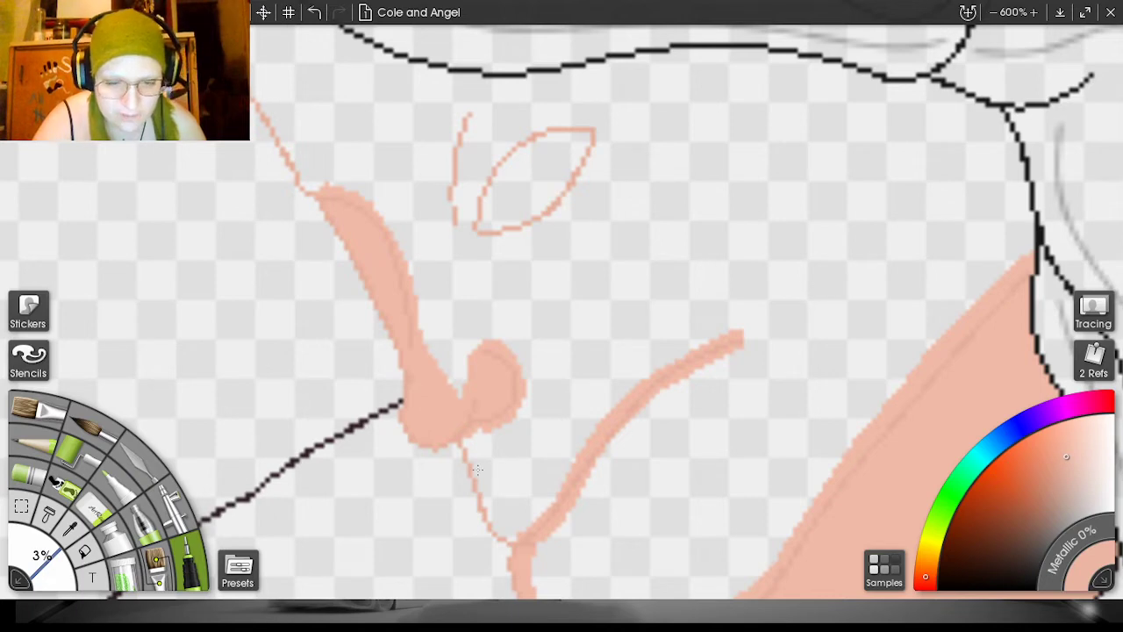
{"action": "mouse_move", "coordinate": [521, 541]}
{"action": "left_mouse_down"}
{"action": "mouse_move", "coordinate": [491, 509]}
{"action": "mouse_move", "coordinate": [468, 431]}
{"action": "left_mouse_up"}
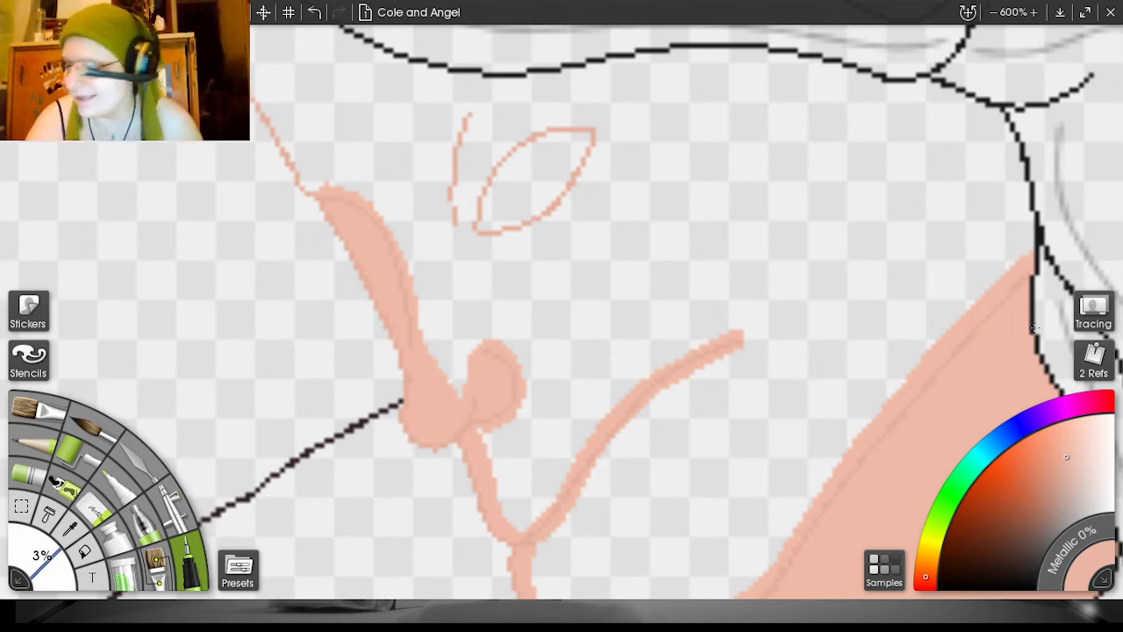
- Line the inside of the forehead edge up to the hair and thicken the short crease beside the eye in light peach
{"action": "left_click_drag", "start_coordinate": [970, 158], "coordinate": [1012, 251]}
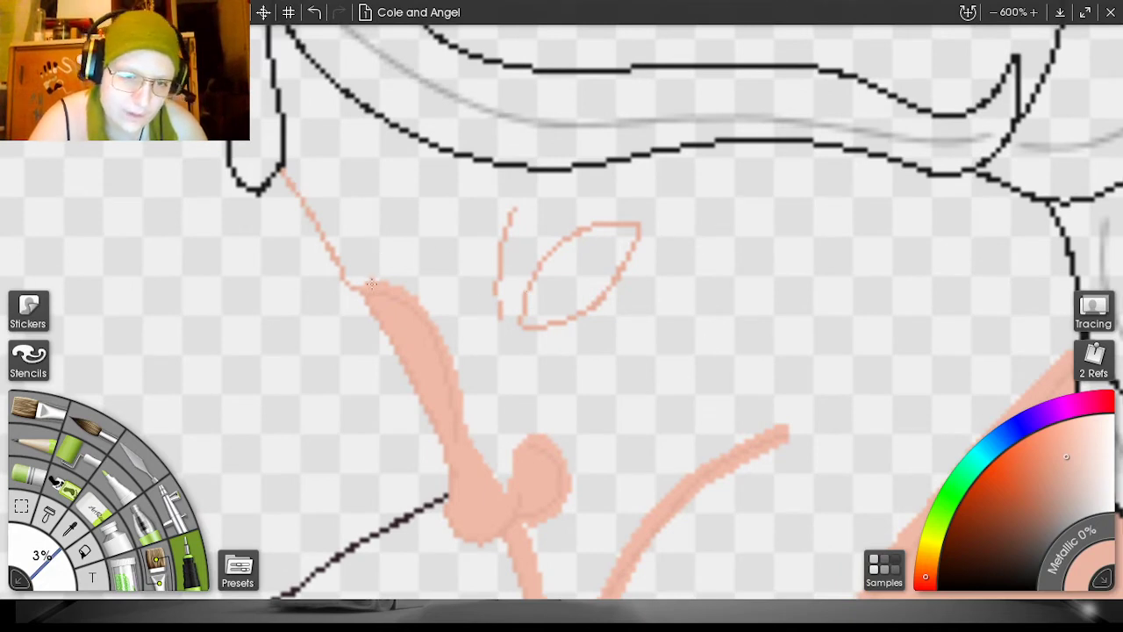
{"action": "left_click_drag", "start_coordinate": [360, 281], "coordinate": [293, 168]}
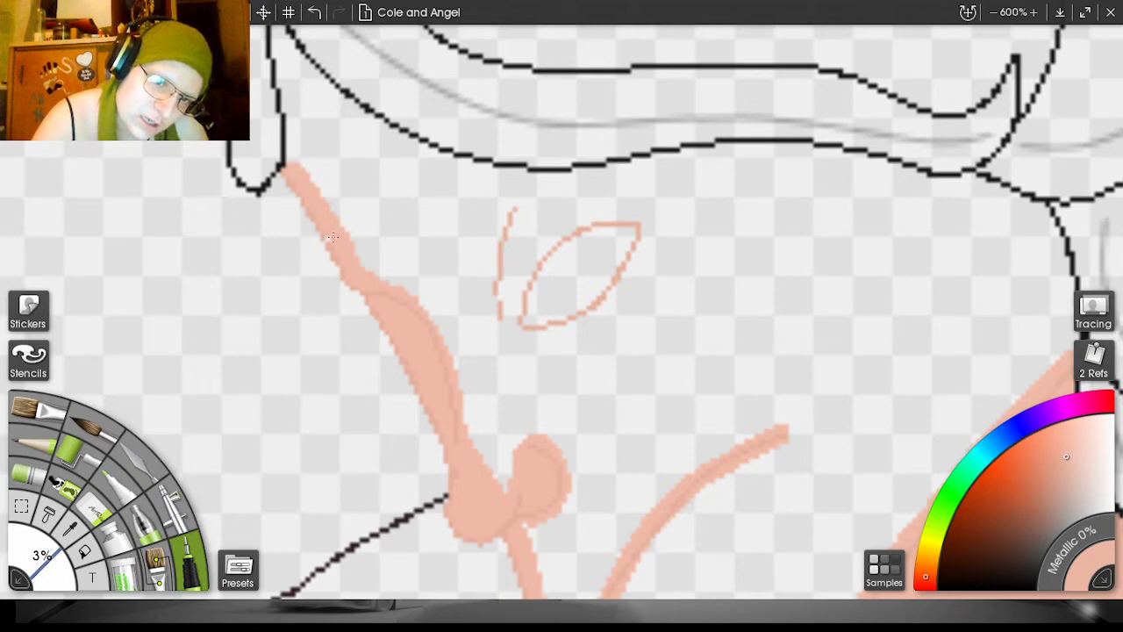
{"action": "mouse_move", "coordinate": [498, 318]}
{"action": "left_mouse_down"}
{"action": "mouse_move", "coordinate": [508, 225]}
{"action": "mouse_move", "coordinate": [528, 195]}
{"action": "left_mouse_up"}
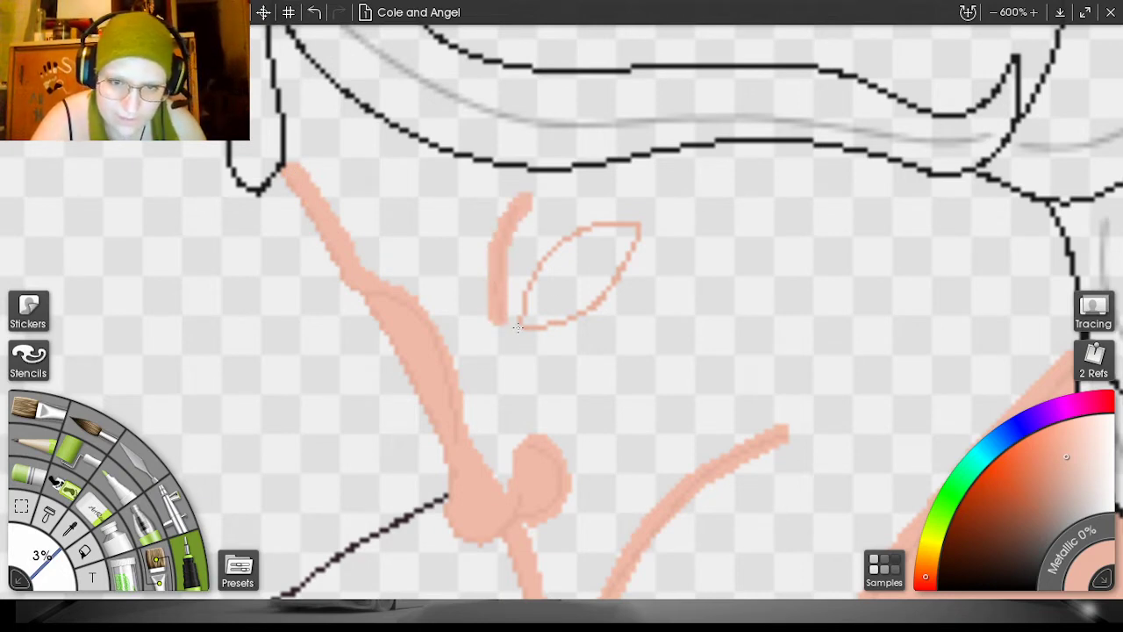
- Flood-fill the face around the eye with light peach and touch up the missed spot below the nostril with the pen
{"action": "left_click", "coordinate": [86, 551]}
{"action": "left_click", "coordinate": [682, 376]}
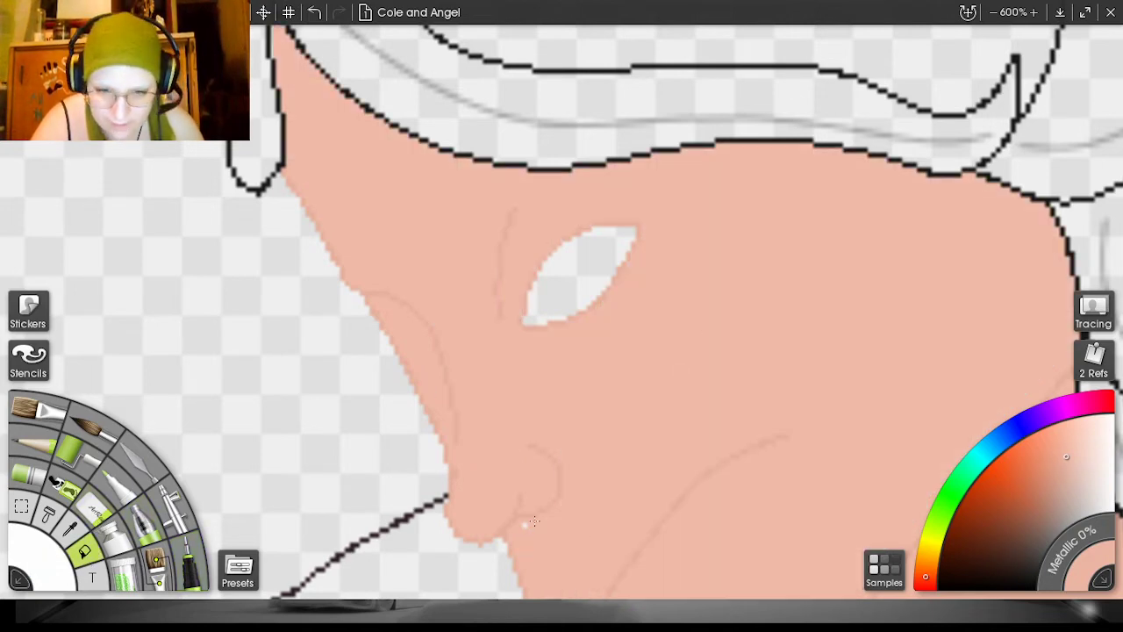
{"action": "key", "text": "p"}
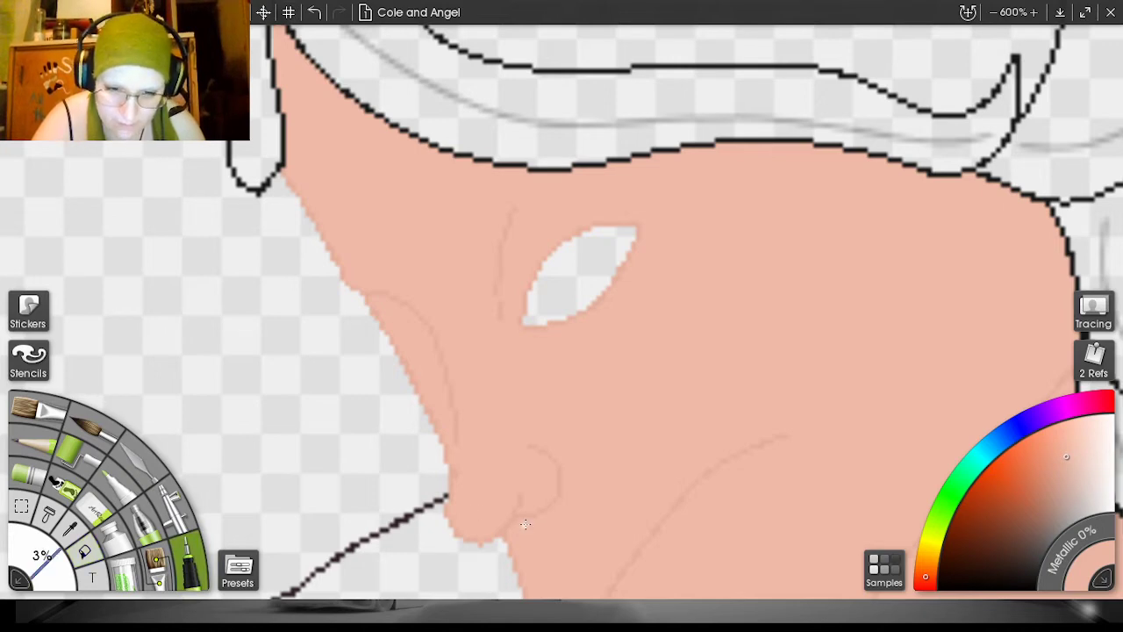
{"action": "left_click_drag", "start_coordinate": [1003, 181], "coordinate": [929, 92]}
{"action": "scroll", "coordinate": [974, 138], "scroll_direction": "down", "scroll_amount": 5}
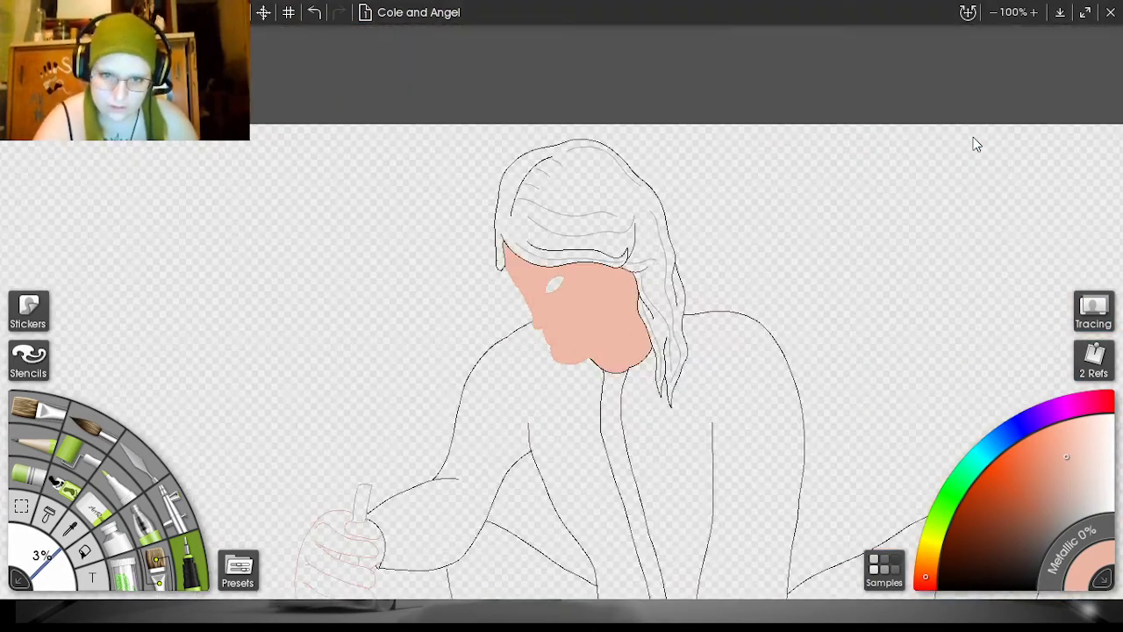
{"action": "left_click_drag", "start_coordinate": [1015, 176], "coordinate": [1095, 120]}
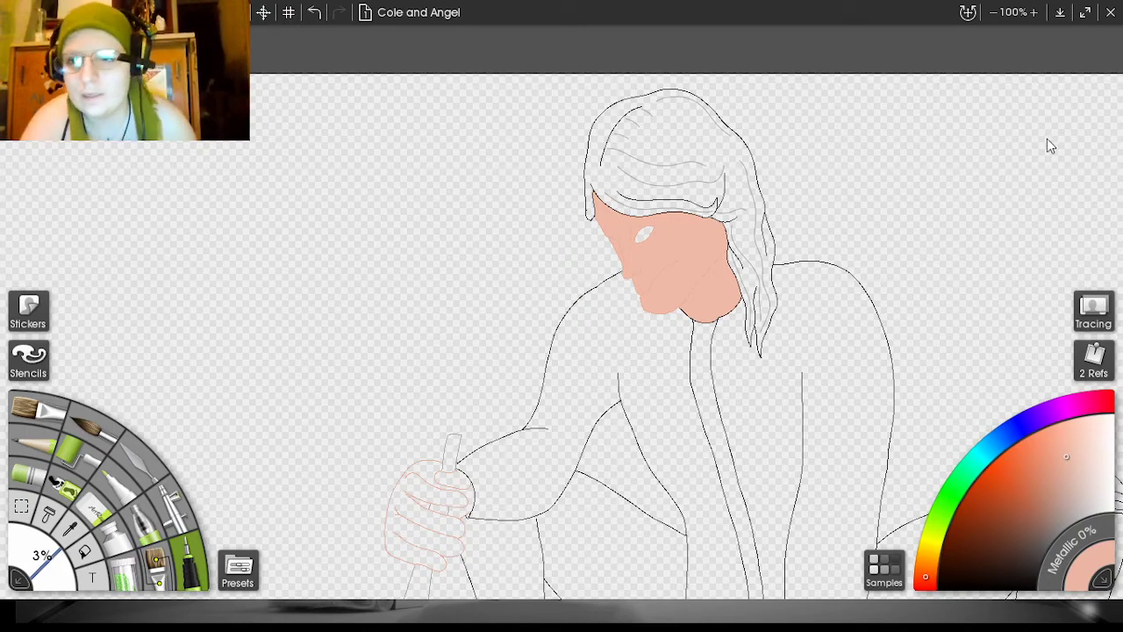
- Choose a near-black grey and dab the iris inside the eye opening with the pen at 15%
{"action": "scroll", "coordinate": [1029, 130], "scroll_direction": "up", "scroll_amount": 3}
{"action": "left_click_drag", "start_coordinate": [1029, 130], "coordinate": [727, 423]}
{"action": "scroll", "coordinate": [1032, 133], "scroll_direction": "up", "scroll_amount": 3}
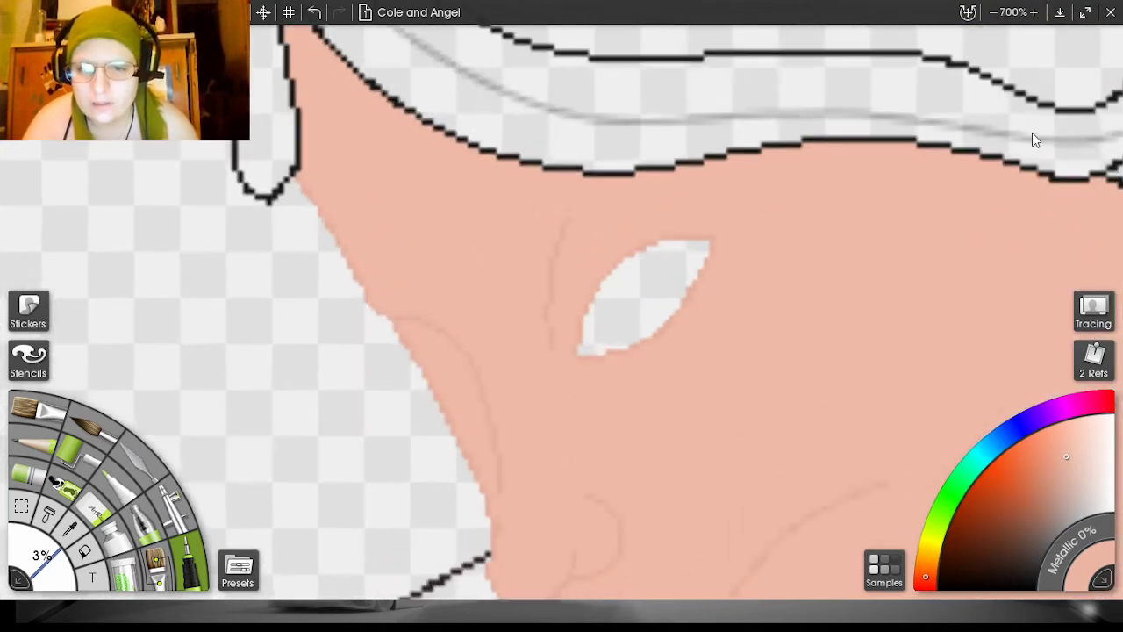
{"action": "left_click_drag", "start_coordinate": [1004, 156], "coordinate": [878, 138]}
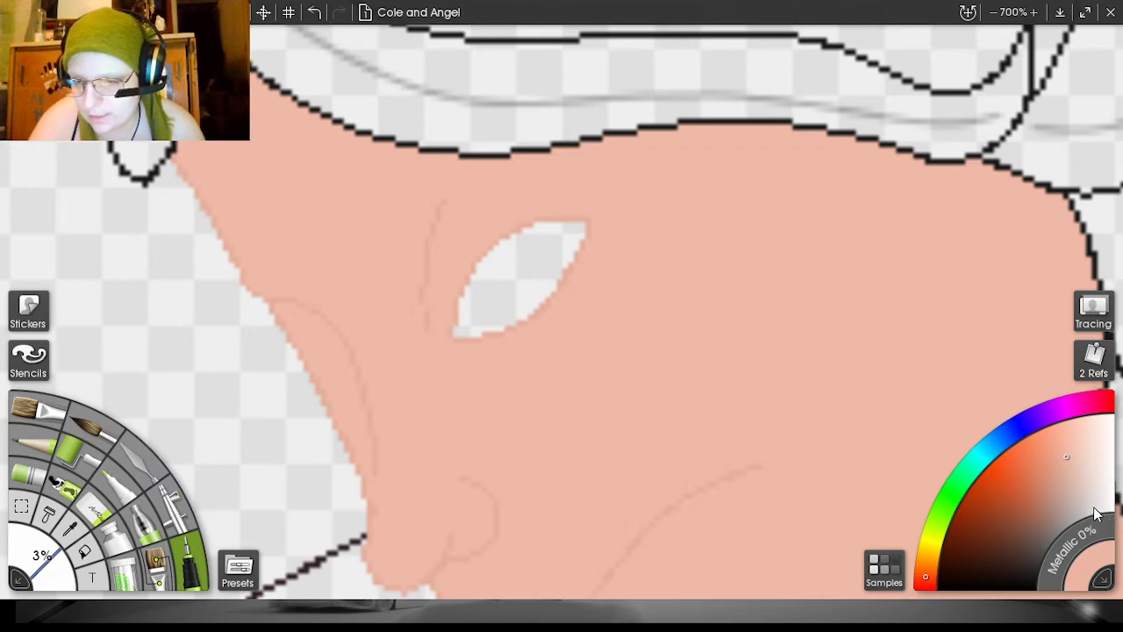
{"action": "left_click", "coordinate": [1028, 582]}
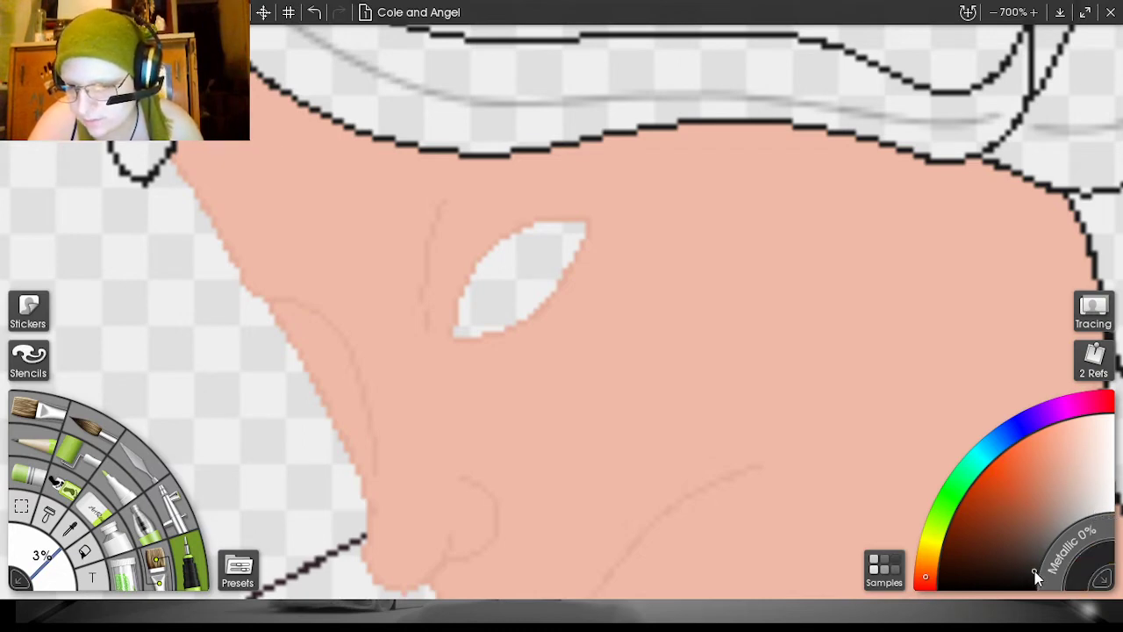
{"action": "left_click_drag", "start_coordinate": [1028, 582], "coordinate": [1036, 573]}
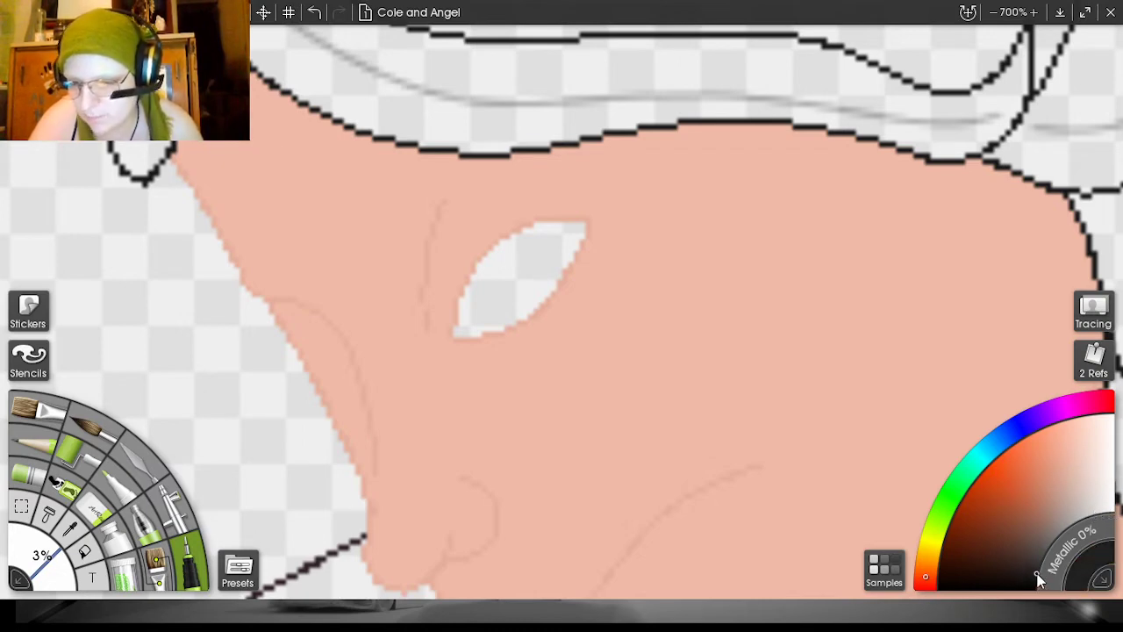
{"action": "left_click_drag", "start_coordinate": [44, 565], "coordinate": [71, 581]}
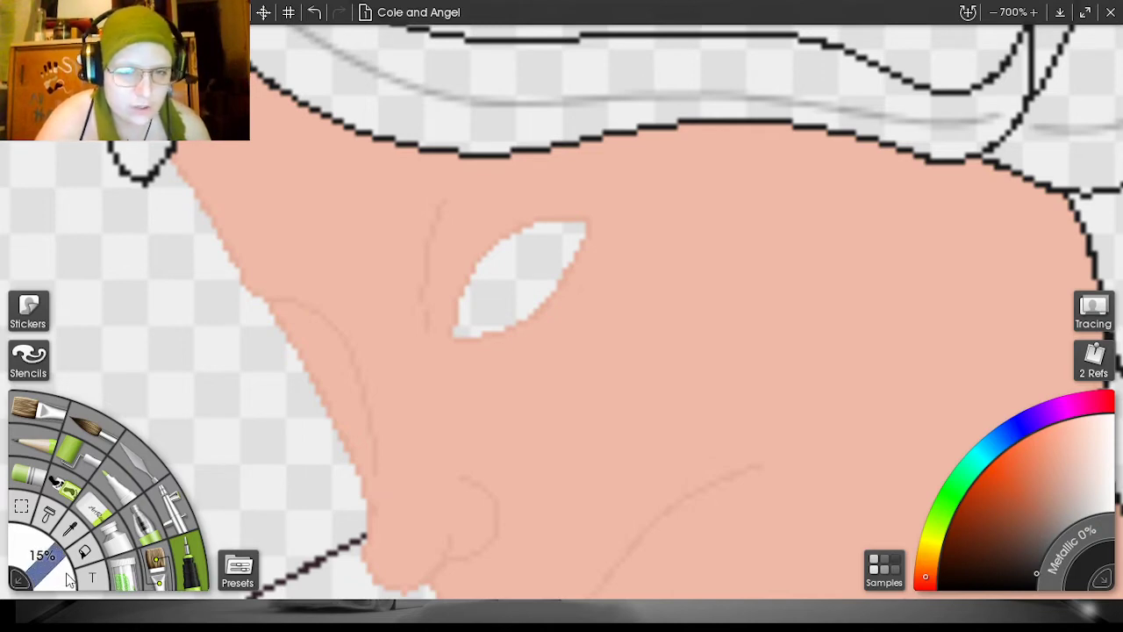
{"action": "left_click", "coordinate": [509, 270]}
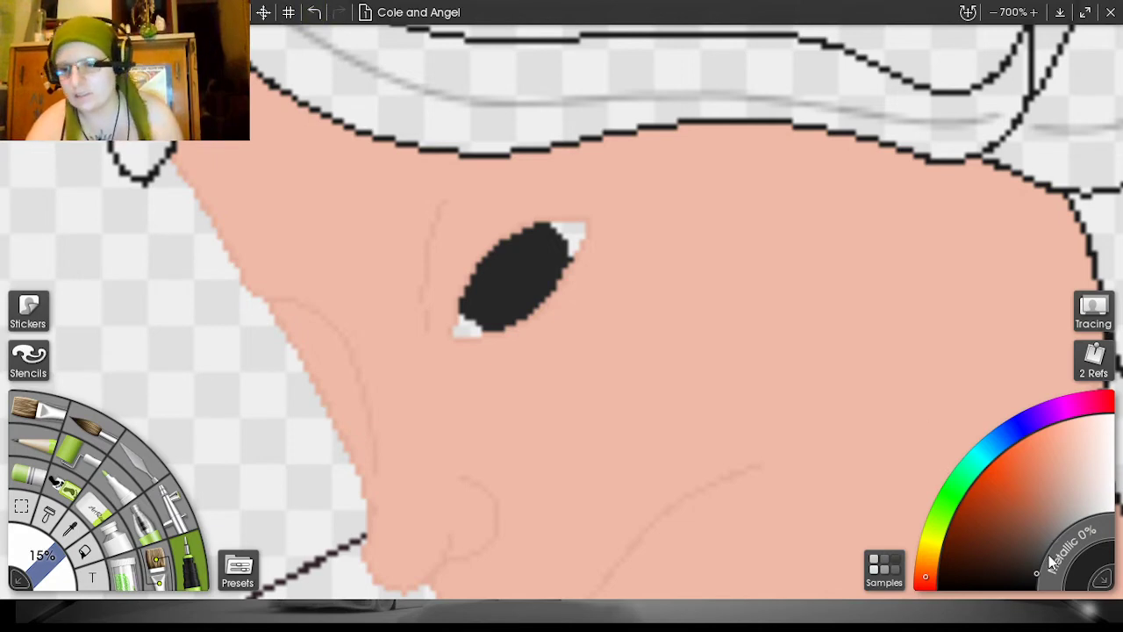
- Paint a darker round pupil in the middle of the iris with the pen at 5% and soften its edge with the palette knife at 8%
{"action": "left_click", "coordinate": [1037, 556]}
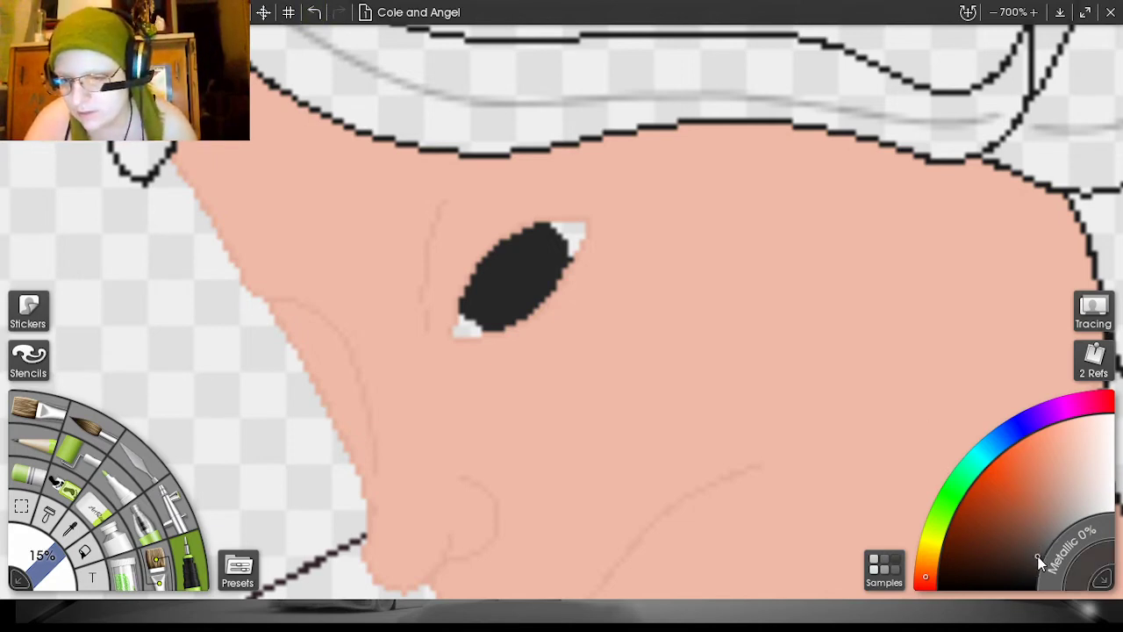
{"action": "left_click_drag", "start_coordinate": [1039, 560], "coordinate": [1036, 583]}
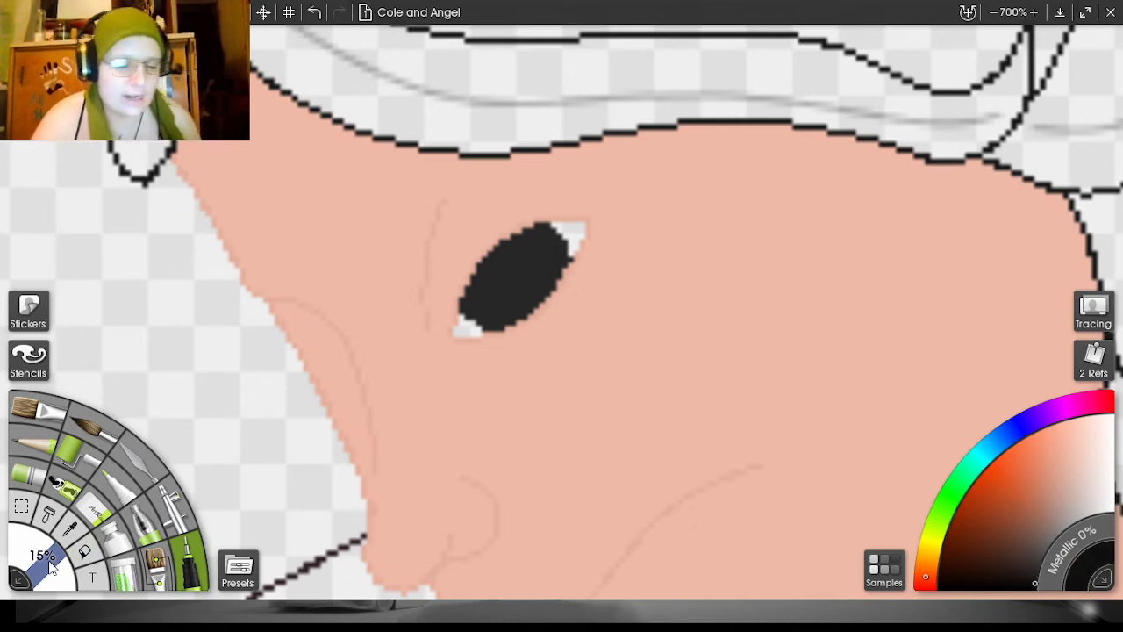
{"action": "left_click_drag", "start_coordinate": [51, 568], "coordinate": [52, 558]}
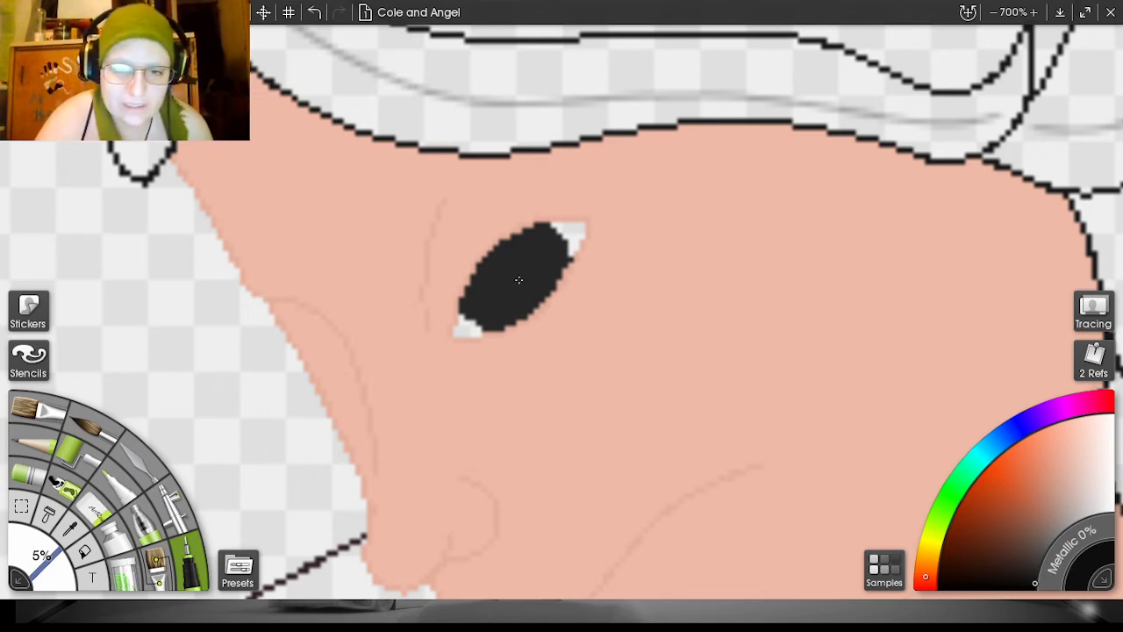
{"action": "mouse_move", "coordinate": [511, 269]}
{"action": "left_mouse_down"}
{"action": "mouse_move", "coordinate": [510, 294]}
{"action": "mouse_move", "coordinate": [531, 264]}
{"action": "mouse_move", "coordinate": [498, 262]}
{"action": "left_mouse_up"}
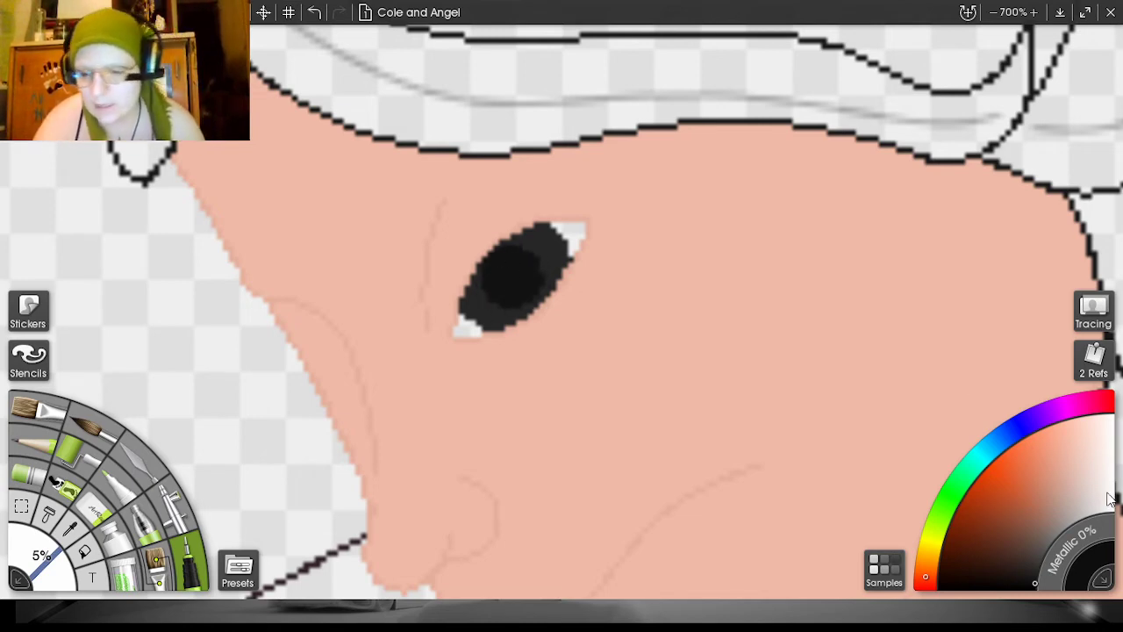
{"action": "left_click", "coordinate": [140, 456]}
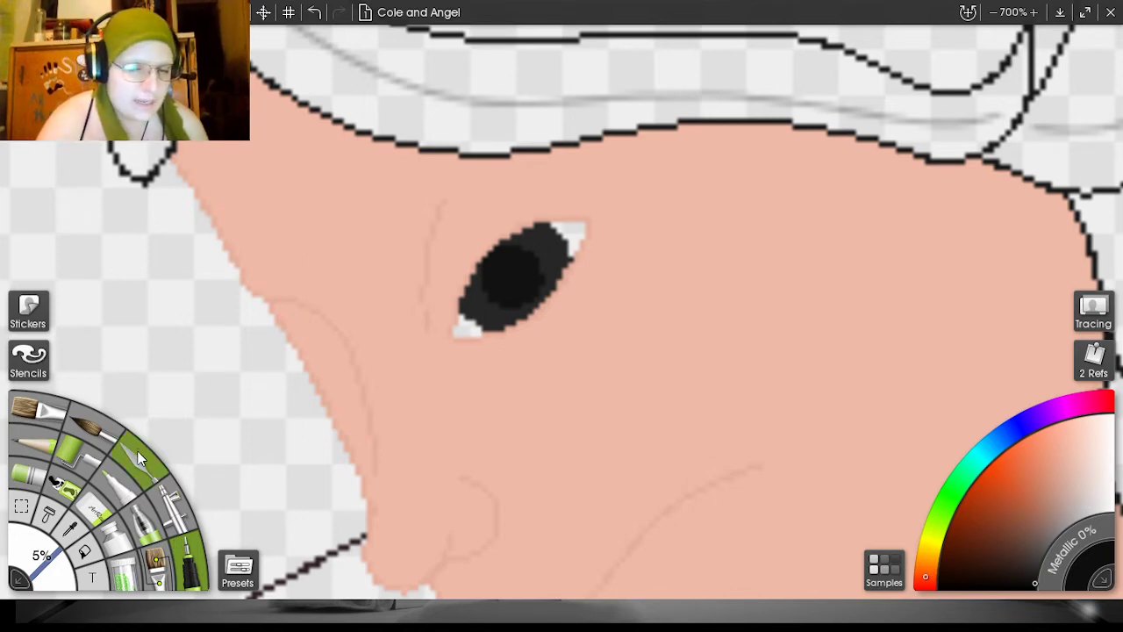
{"action": "left_click_drag", "start_coordinate": [43, 556], "coordinate": [19, 556]}
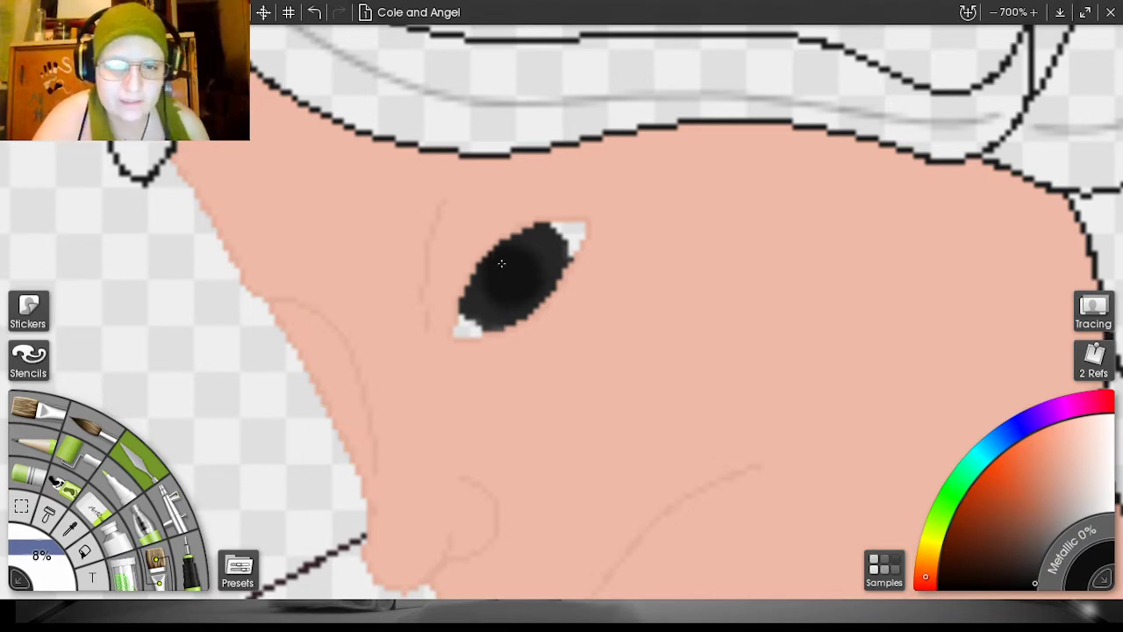
- Add short dark grey flecks around the pupil in the iris with the pen at 2%
{"action": "left_click", "coordinate": [1040, 559]}
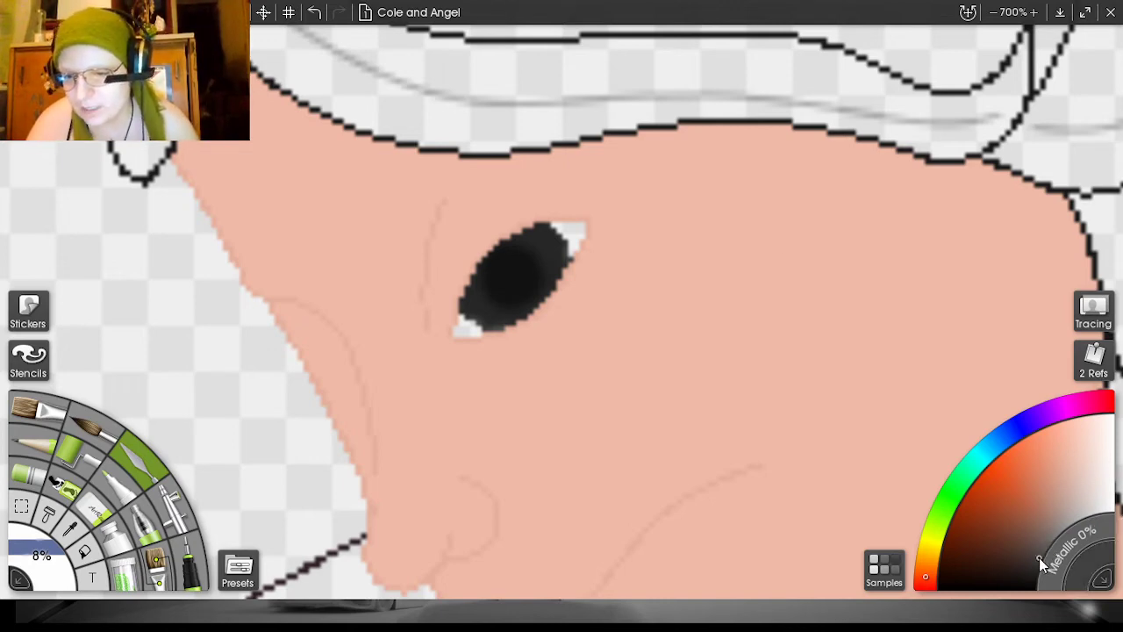
{"action": "left_click", "coordinate": [188, 564]}
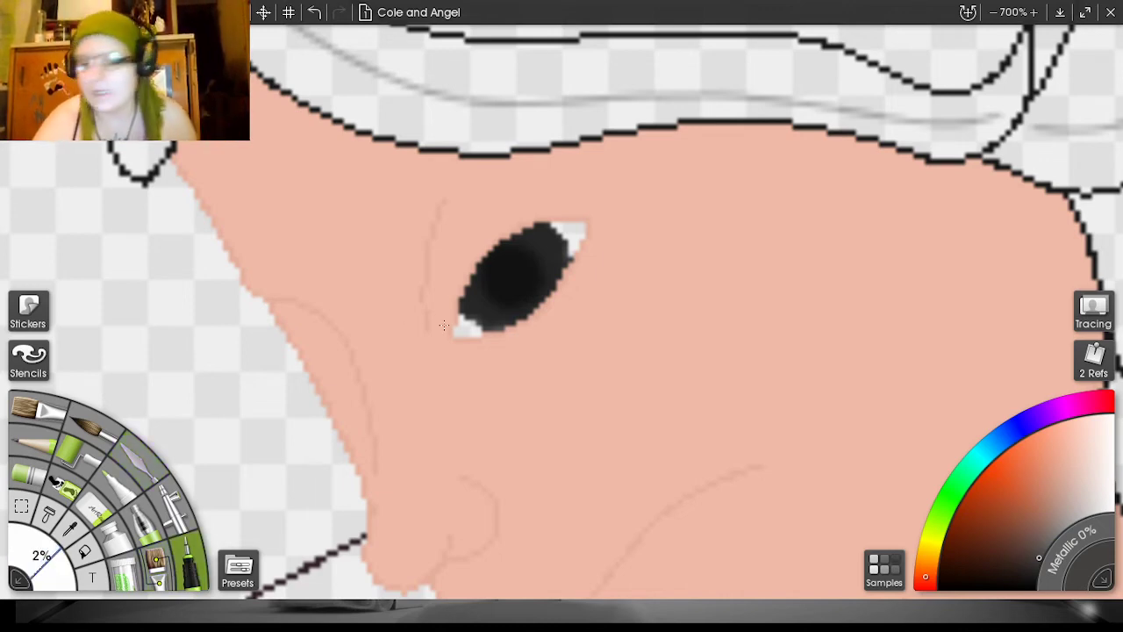
{"action": "left_click_drag", "start_coordinate": [527, 241], "coordinate": [551, 256]}
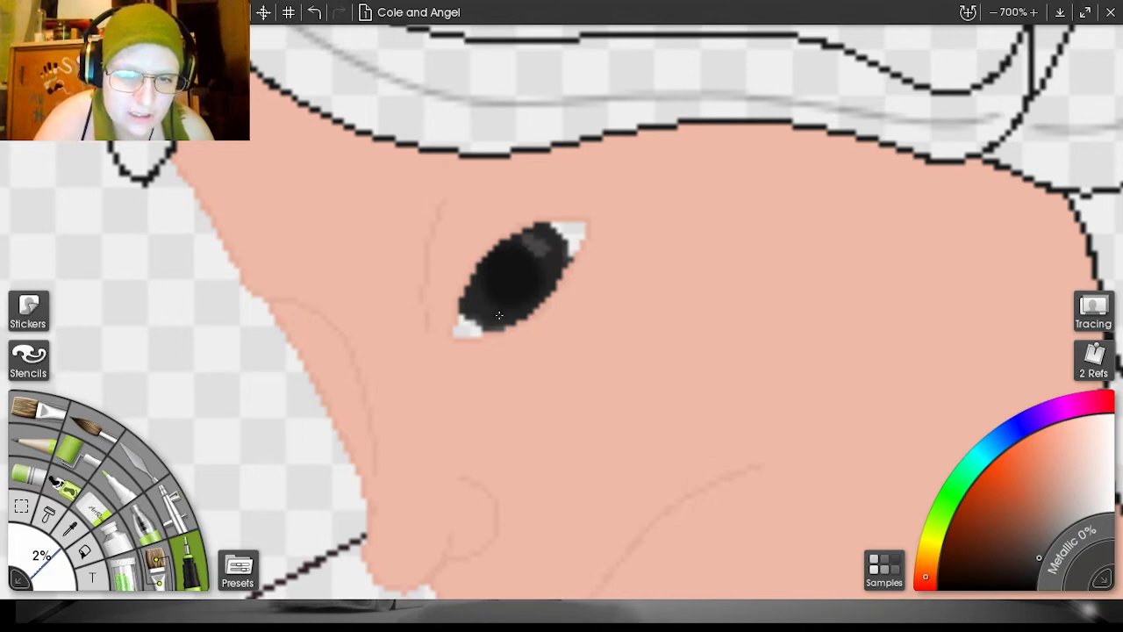
{"action": "left_click_drag", "start_coordinate": [491, 305], "coordinate": [530, 300]}
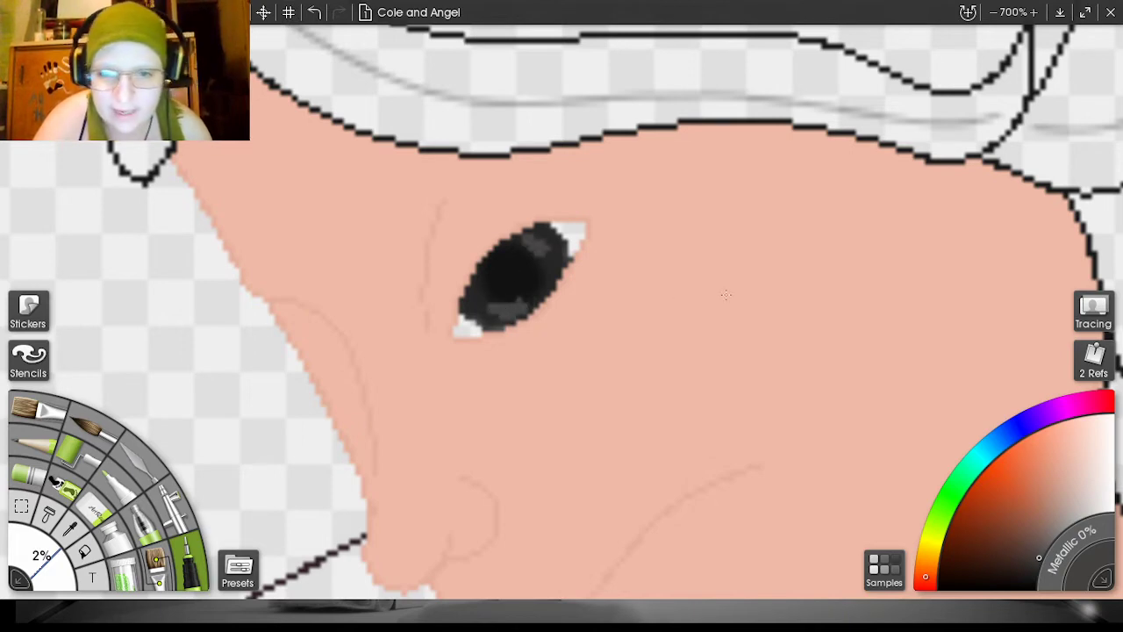
{"action": "left_click", "coordinate": [1039, 566]}
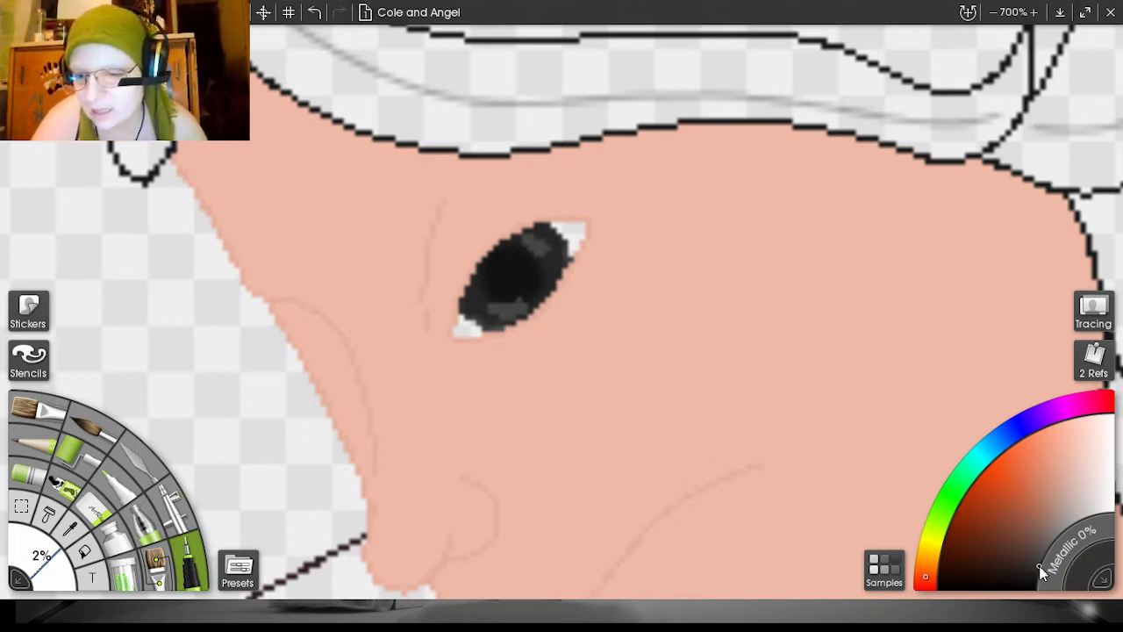
{"action": "mouse_move", "coordinate": [538, 295]}
{"action": "left_mouse_down"}
{"action": "mouse_move", "coordinate": [530, 261]}
{"action": "mouse_move", "coordinate": [535, 299]}
{"action": "left_mouse_up"}
{"action": "mouse_move", "coordinate": [520, 249]}
{"action": "left_mouse_down"}
{"action": "mouse_move", "coordinate": [485, 263]}
{"action": "mouse_move", "coordinate": [514, 253]}
{"action": "left_mouse_up"}
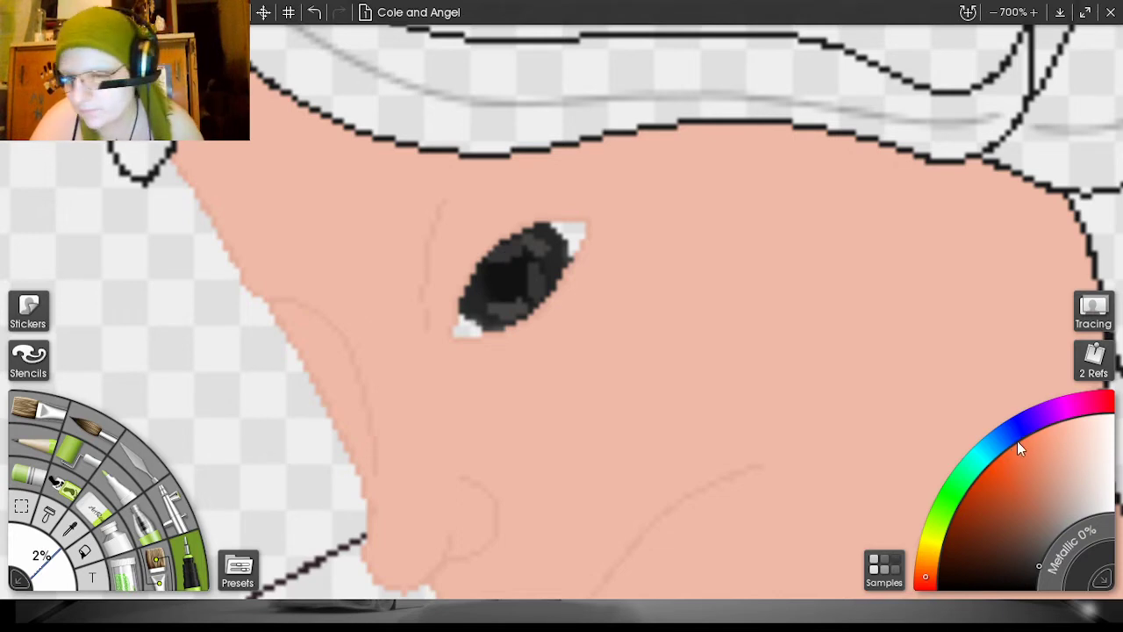
- Add lighter grey streaks to the iris with the pen at 2% and blend the greys with the palette knife at 8%
{"action": "left_click", "coordinate": [1056, 534]}
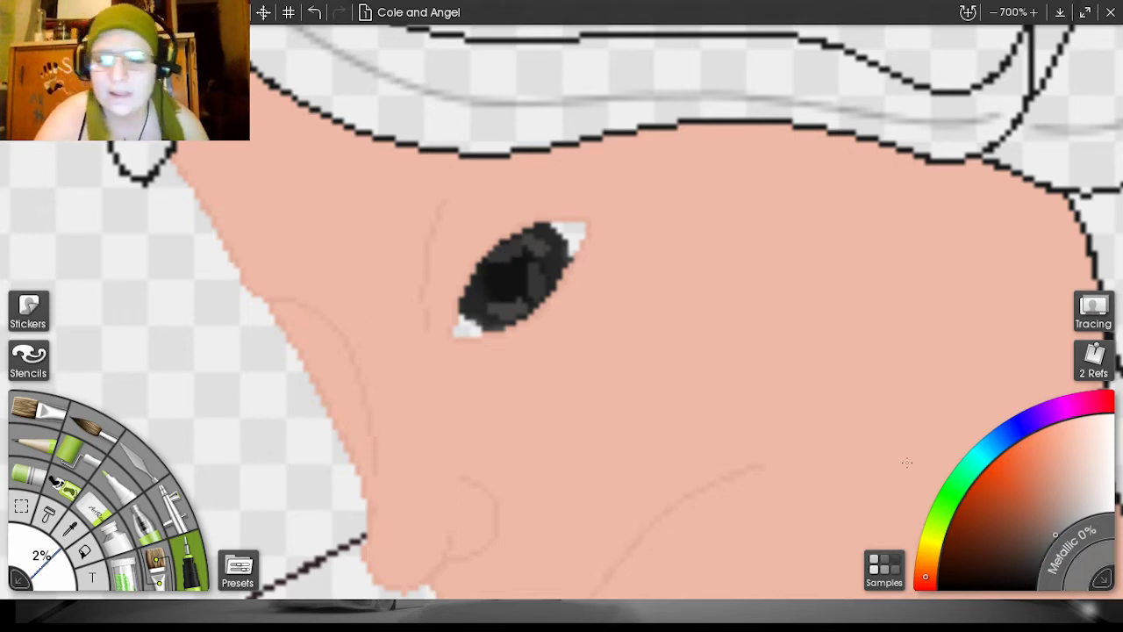
{"action": "left_click_drag", "start_coordinate": [482, 265], "coordinate": [511, 298]}
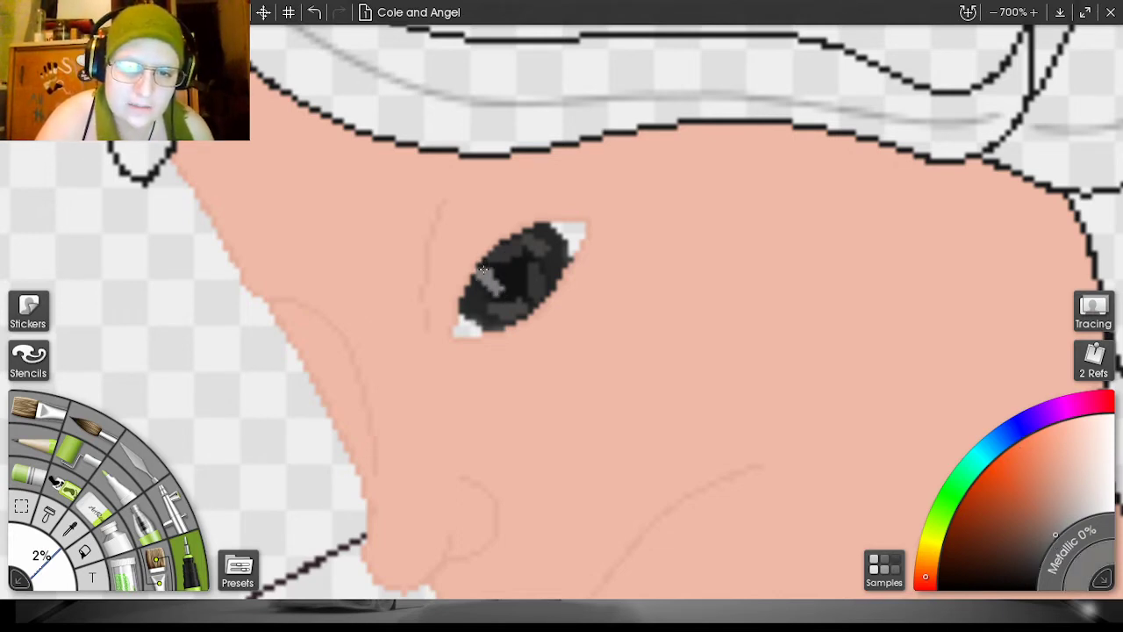
{"action": "mouse_move", "coordinate": [553, 246]}
{"action": "left_mouse_down"}
{"action": "mouse_move", "coordinate": [560, 267]}
{"action": "mouse_move", "coordinate": [545, 236]}
{"action": "left_mouse_up"}
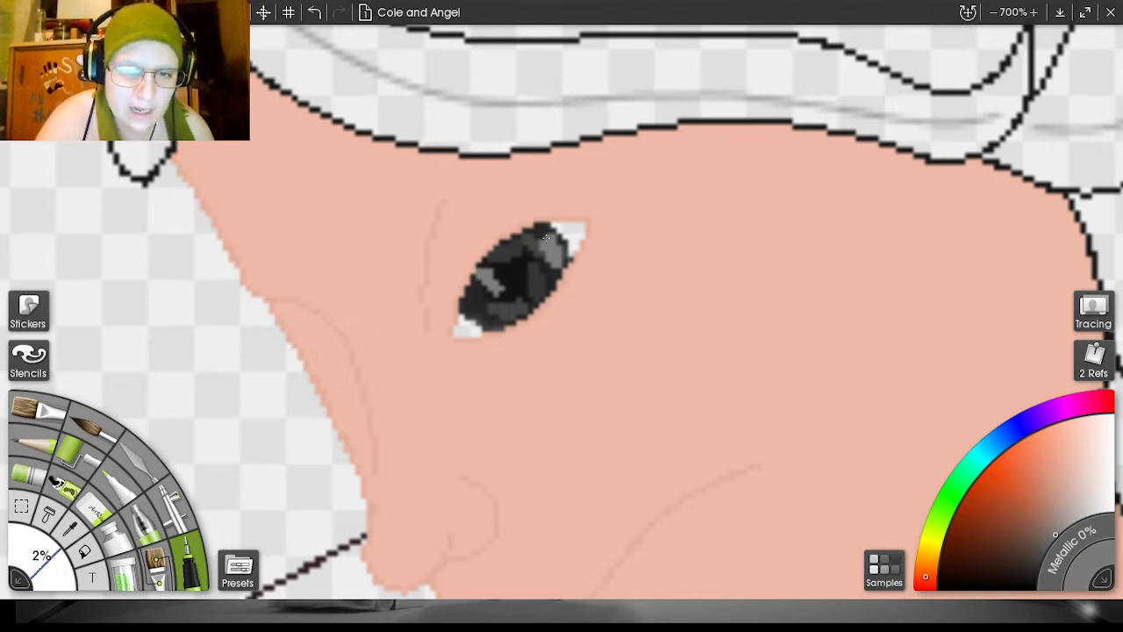
{"action": "left_click_drag", "start_coordinate": [483, 311], "coordinate": [474, 290]}
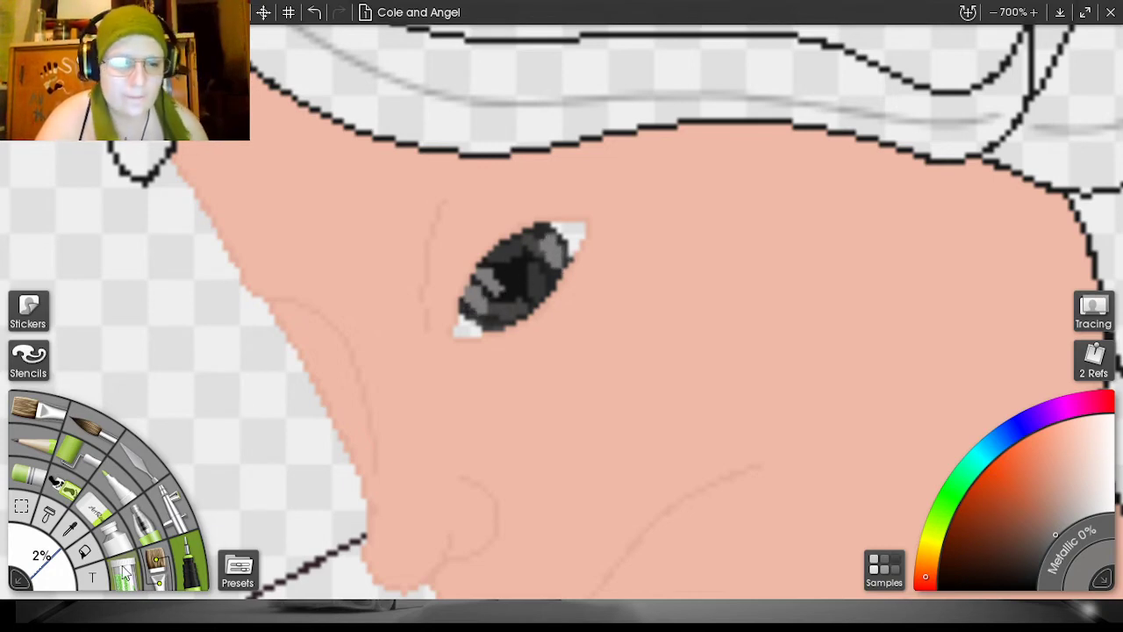
{"action": "left_click", "coordinate": [132, 471]}
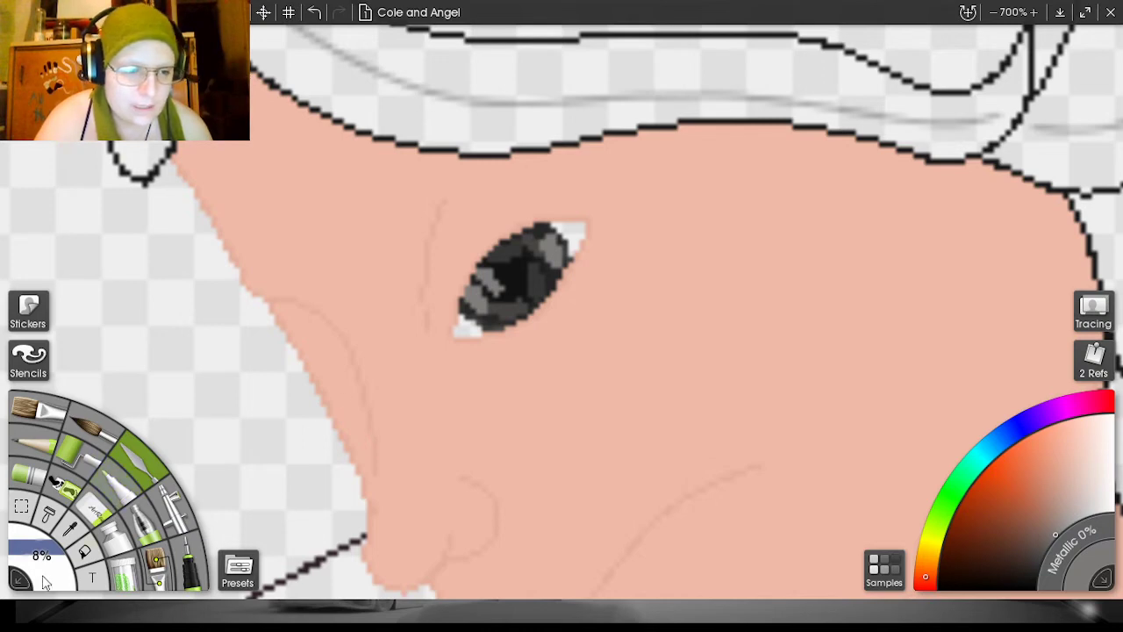
{"action": "mouse_move", "coordinate": [517, 243]}
{"action": "left_mouse_down"}
{"action": "mouse_move", "coordinate": [496, 282]}
{"action": "mouse_move", "coordinate": [530, 279]}
{"action": "mouse_move", "coordinate": [510, 256]}
{"action": "mouse_move", "coordinate": [507, 288]}
{"action": "mouse_move", "coordinate": [540, 260]}
{"action": "mouse_move", "coordinate": [534, 243]}
{"action": "mouse_move", "coordinate": [540, 273]}
{"action": "mouse_move", "coordinate": [510, 300]}
{"action": "mouse_move", "coordinate": [489, 299]}
{"action": "mouse_move", "coordinate": [490, 285]}
{"action": "mouse_move", "coordinate": [496, 304]}
{"action": "mouse_move", "coordinate": [525, 268]}
{"action": "left_mouse_up"}
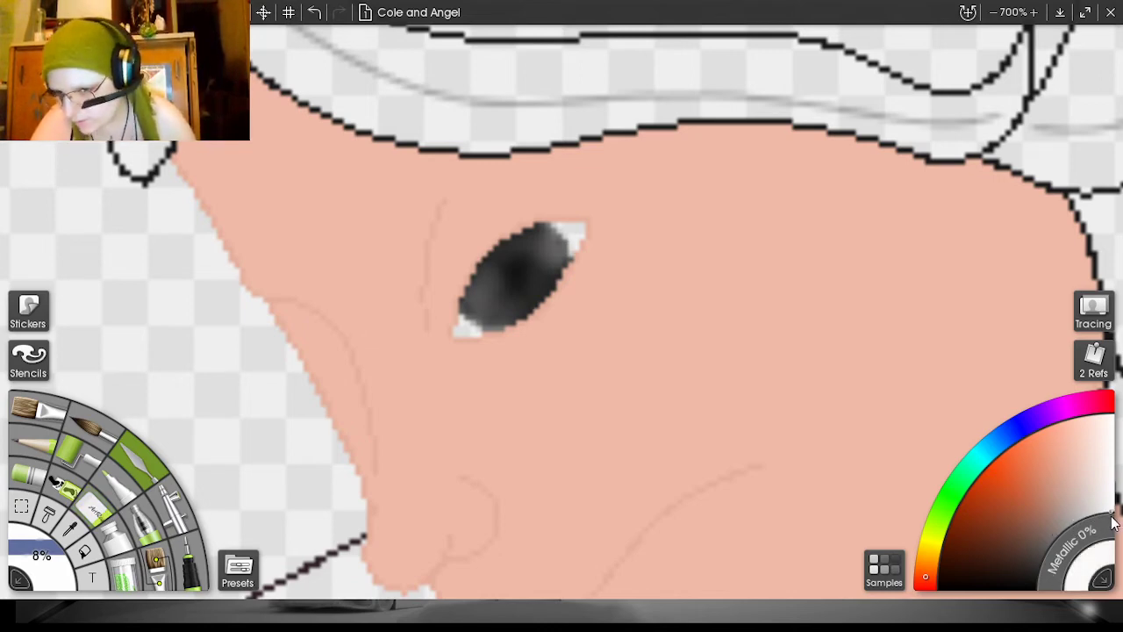
- Paint the upper outer corner of the eye solid white with the pen at 2%
{"action": "left_click", "coordinate": [187, 566]}
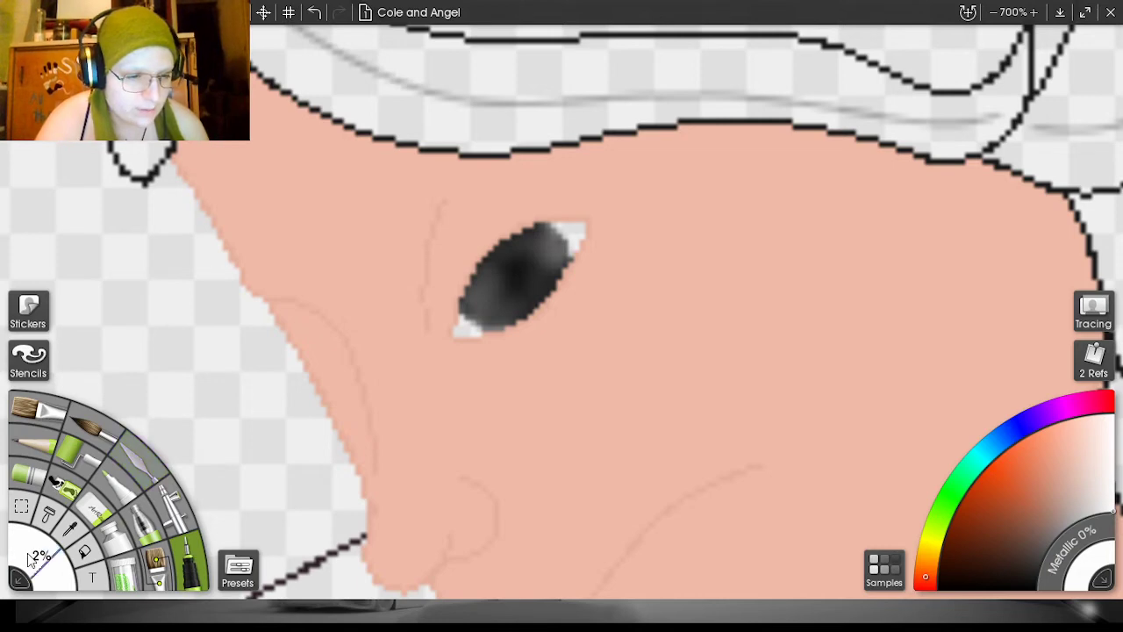
{"action": "mouse_move", "coordinate": [541, 218]}
{"action": "left_mouse_down"}
{"action": "mouse_move", "coordinate": [572, 263]}
{"action": "mouse_move", "coordinate": [552, 225]}
{"action": "mouse_move", "coordinate": [578, 237]}
{"action": "mouse_move", "coordinate": [583, 226]}
{"action": "left_mouse_up"}
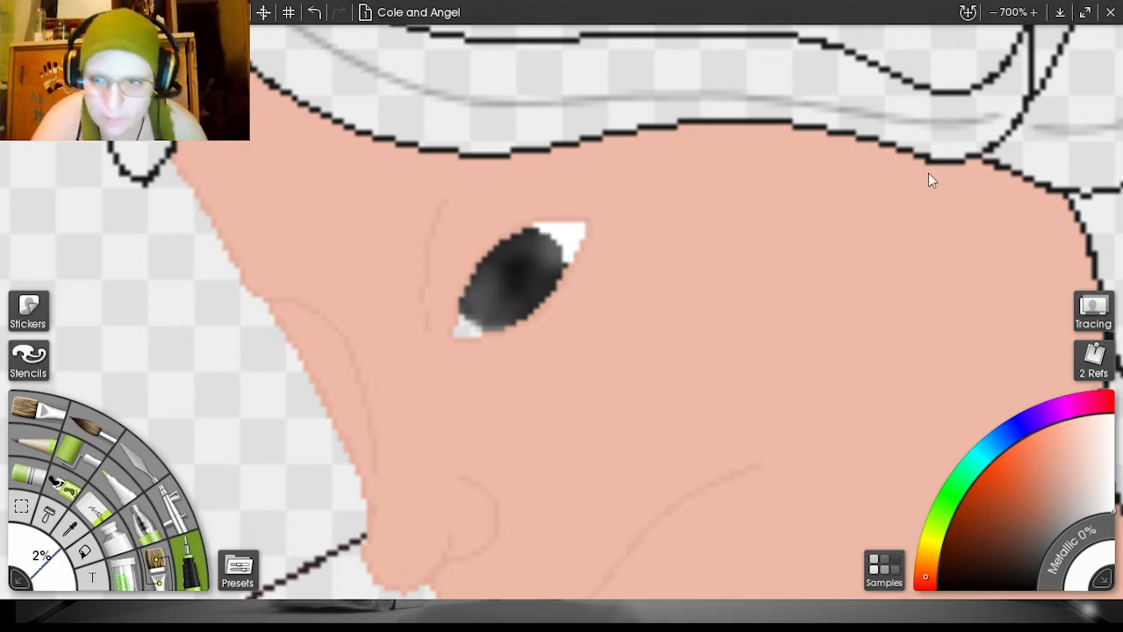
- Try painting the eye's lower inner corner white and trimming the adjoining edge of the iris into a rounder shape
{"action": "scroll", "coordinate": [969, 132], "scroll_direction": "down", "scroll_amount": 5}
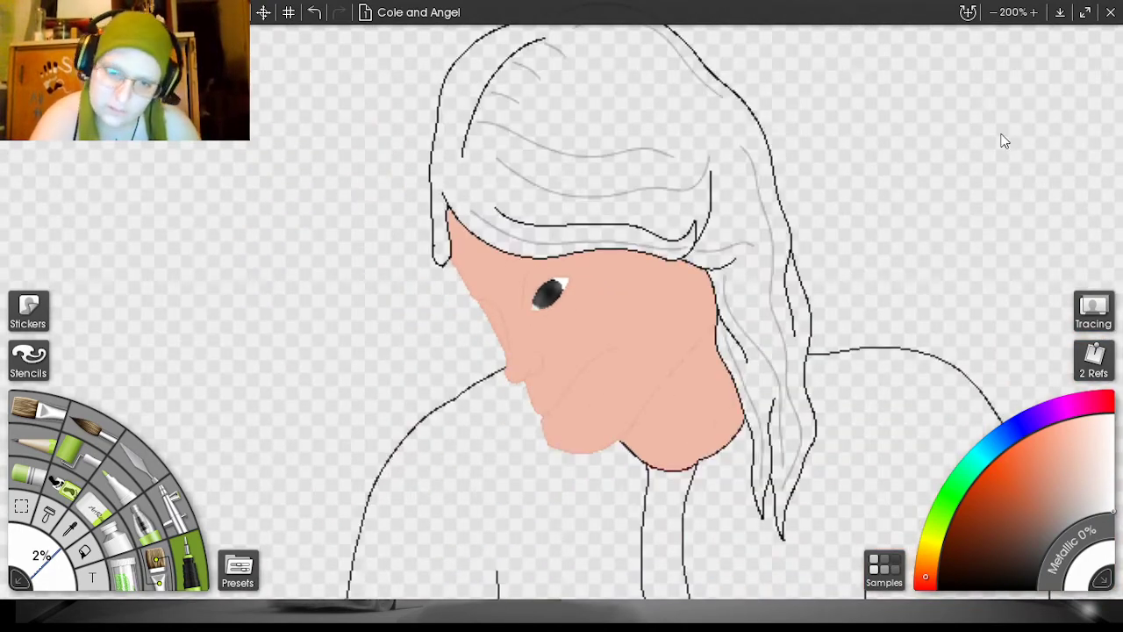
{"action": "scroll", "coordinate": [1008, 138], "scroll_direction": "up", "scroll_amount": 5}
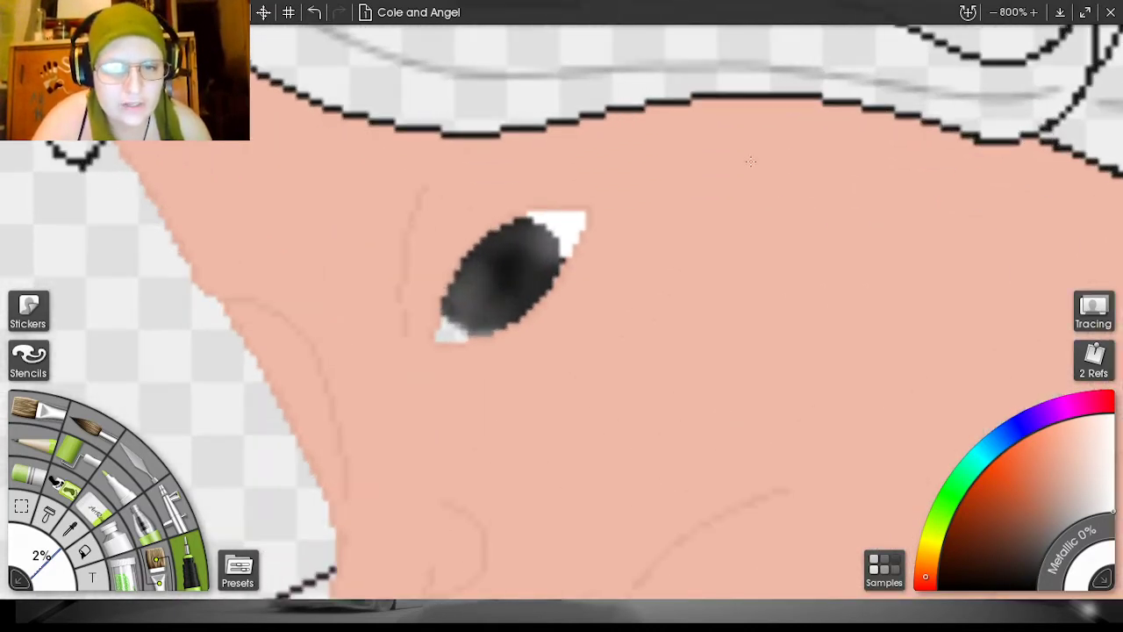
{"action": "mouse_move", "coordinate": [447, 284]}
{"action": "left_mouse_down"}
{"action": "mouse_move", "coordinate": [467, 328]}
{"action": "mouse_move", "coordinate": [536, 329]}
{"action": "mouse_move", "coordinate": [468, 331]}
{"action": "mouse_move", "coordinate": [433, 303]}
{"action": "mouse_move", "coordinate": [474, 355]}
{"action": "mouse_move", "coordinate": [441, 338]}
{"action": "left_mouse_up"}
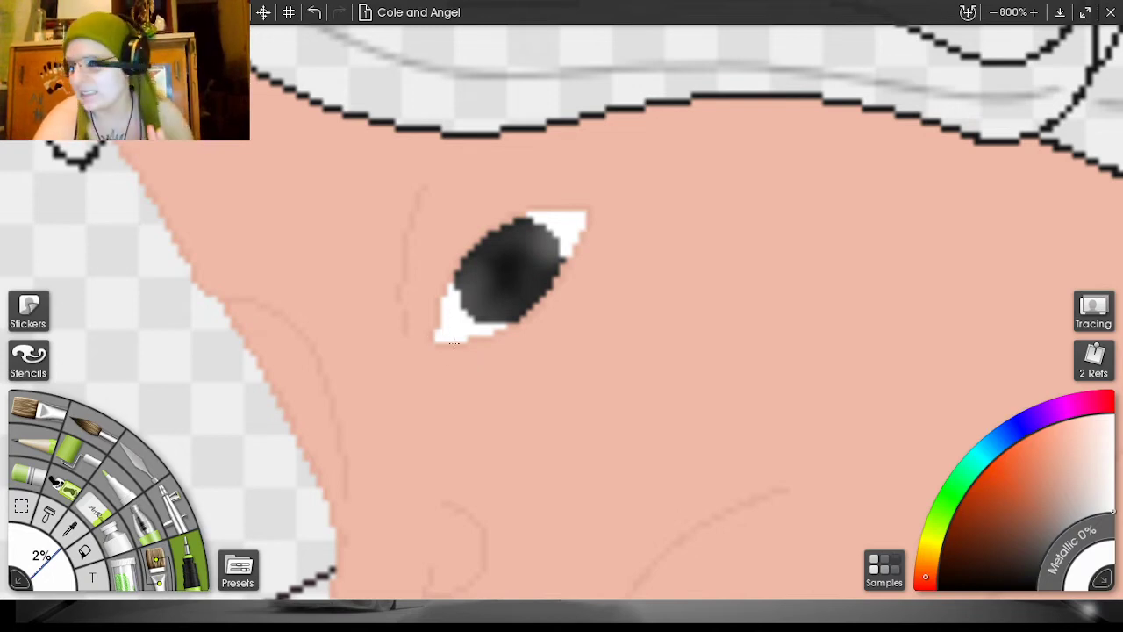
{"action": "mouse_move", "coordinate": [452, 255]}
{"action": "left_mouse_down"}
{"action": "mouse_move", "coordinate": [462, 313]}
{"action": "mouse_move", "coordinate": [486, 324]}
{"action": "mouse_move", "coordinate": [552, 314]}
{"action": "mouse_move", "coordinate": [483, 326]}
{"action": "left_mouse_up"}
{"action": "left_click", "coordinate": [525, 316]}
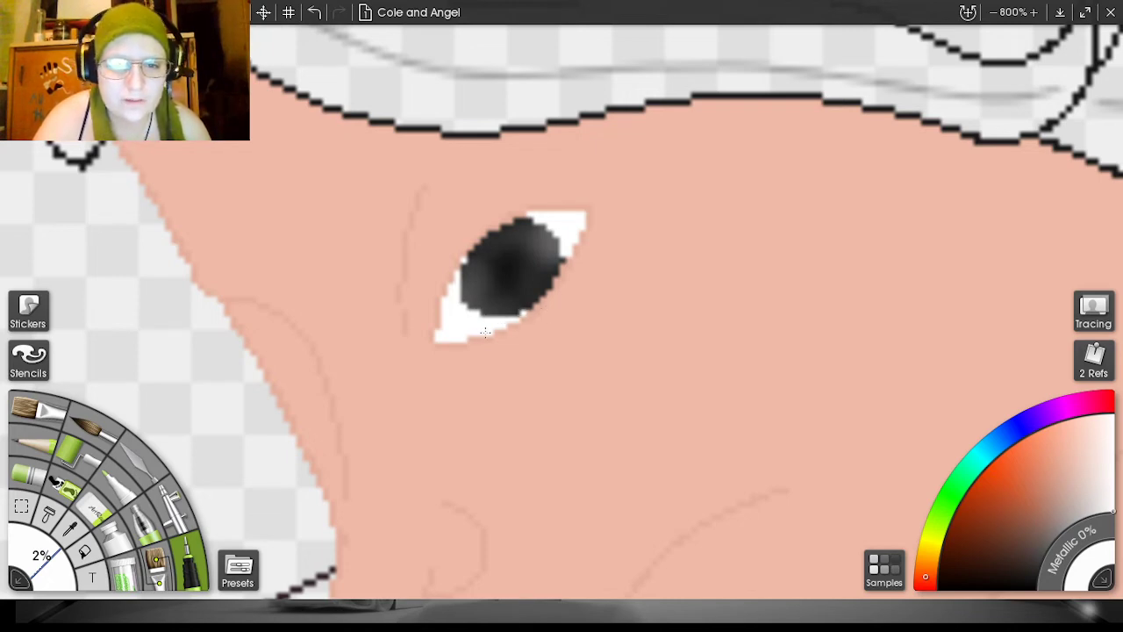
{"action": "mouse_move", "coordinate": [453, 261]}
{"action": "left_mouse_down"}
{"action": "mouse_move", "coordinate": [474, 315]}
{"action": "mouse_move", "coordinate": [505, 324]}
{"action": "left_mouse_up"}
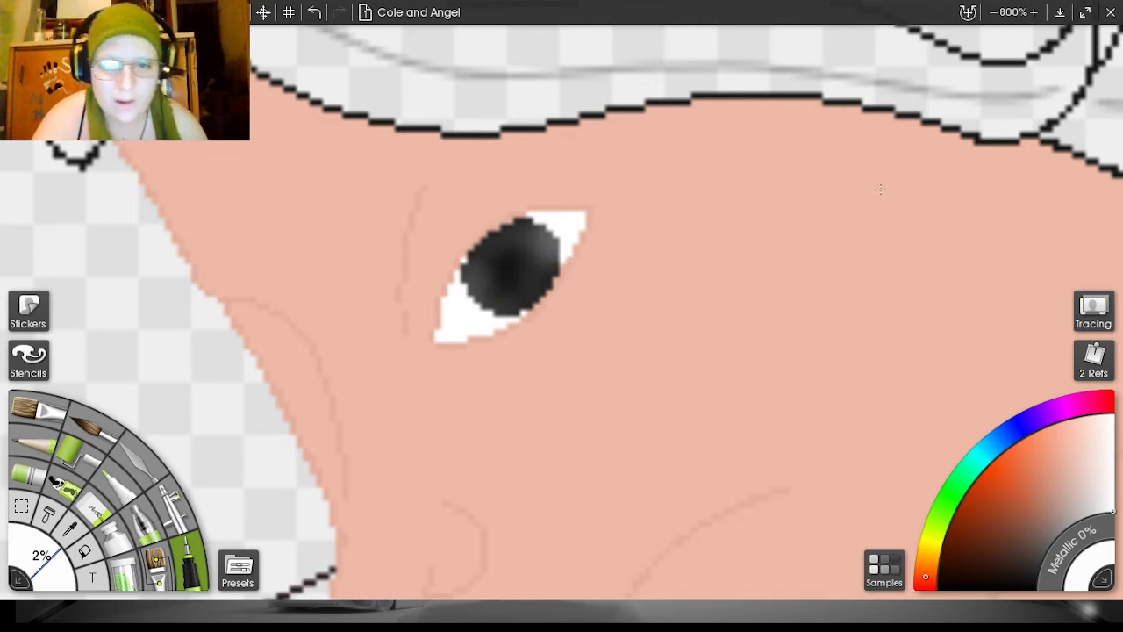
- Undo the white strokes at the eye's lower inner corner and along the trimmed iris edge
{"action": "scroll", "coordinate": [963, 157], "scroll_direction": "down", "scroll_amount": 1}
{"action": "scroll", "coordinate": [963, 158], "scroll_direction": "down", "scroll_amount": 10}
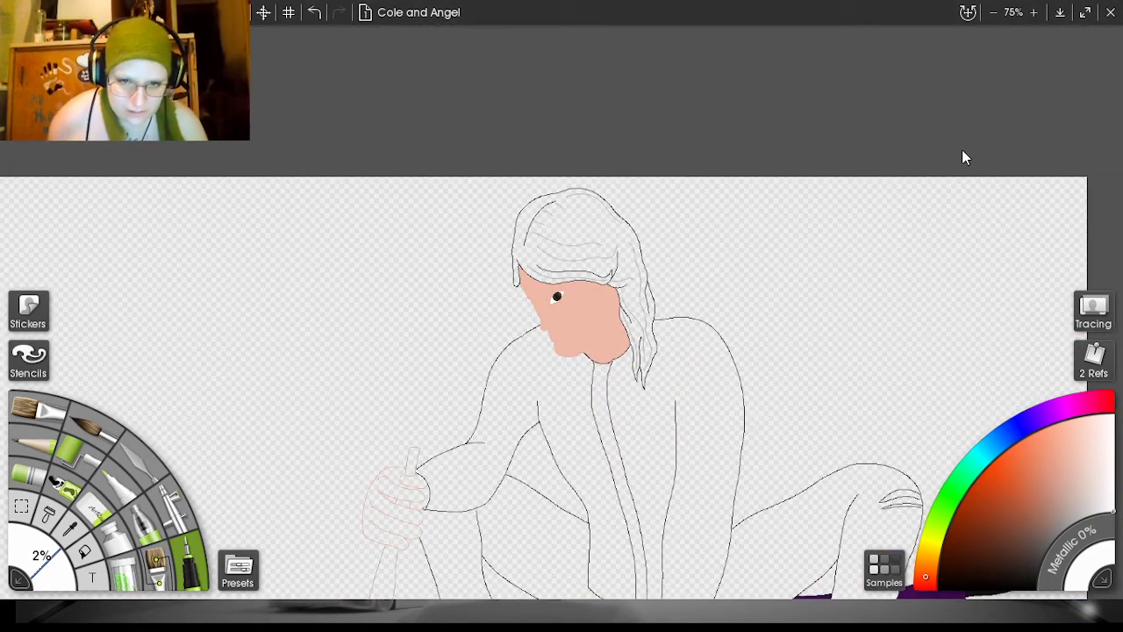
{"action": "left_click", "coordinate": [315, 11]}
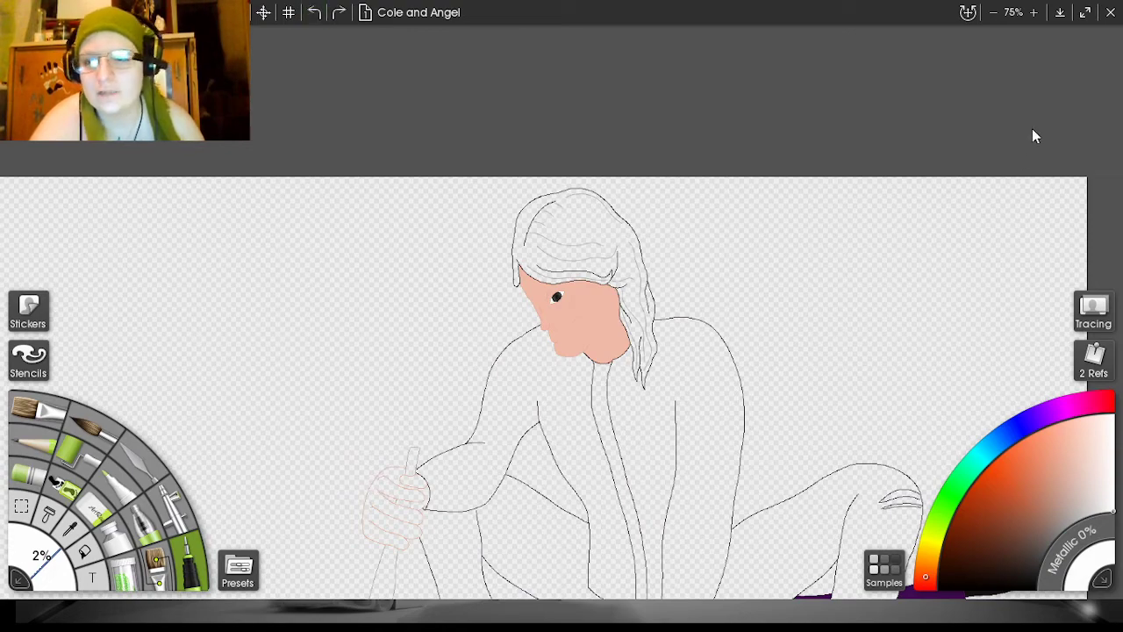
{"action": "scroll", "coordinate": [1033, 130], "scroll_direction": "up", "scroll_amount": 10}
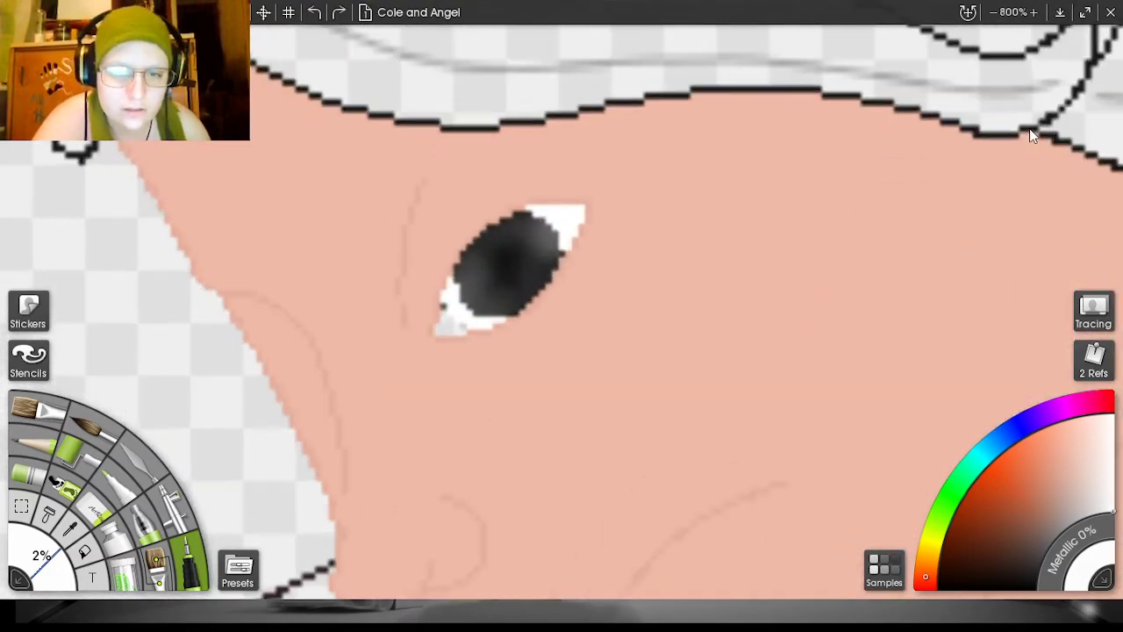
{"action": "left_click", "coordinate": [314, 13]}
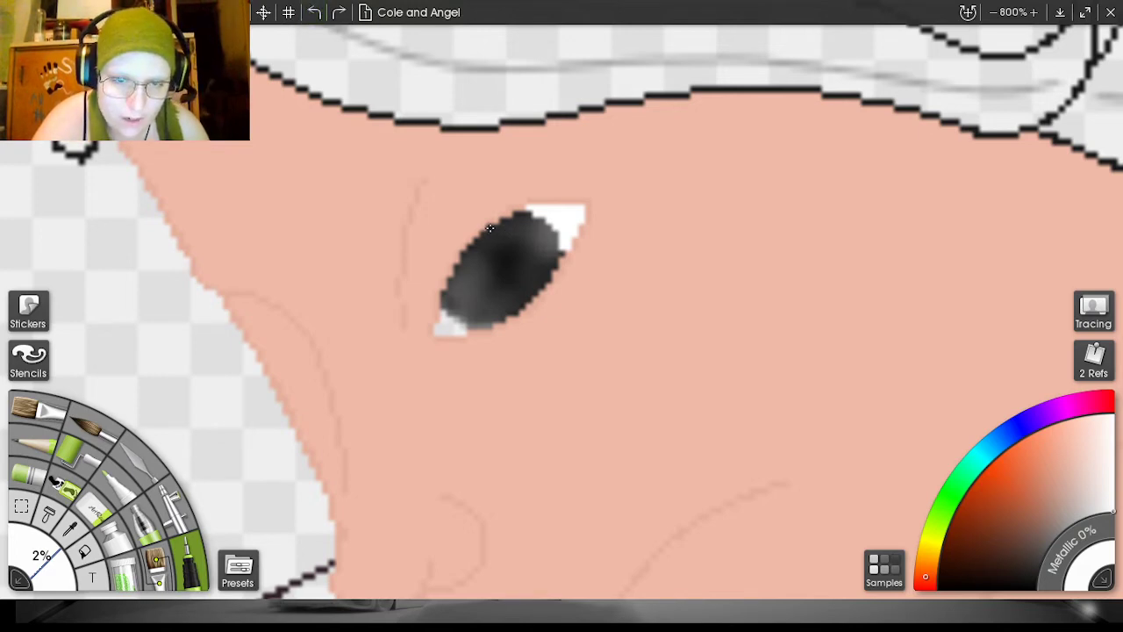
- Paint white over the edges of the dark iris to give the eye a rounder iris and wider white corners
{"action": "mouse_move", "coordinate": [488, 225]}
{"action": "left_mouse_down"}
{"action": "mouse_move", "coordinate": [539, 228]}
{"action": "mouse_move", "coordinate": [566, 267]}
{"action": "left_mouse_up"}
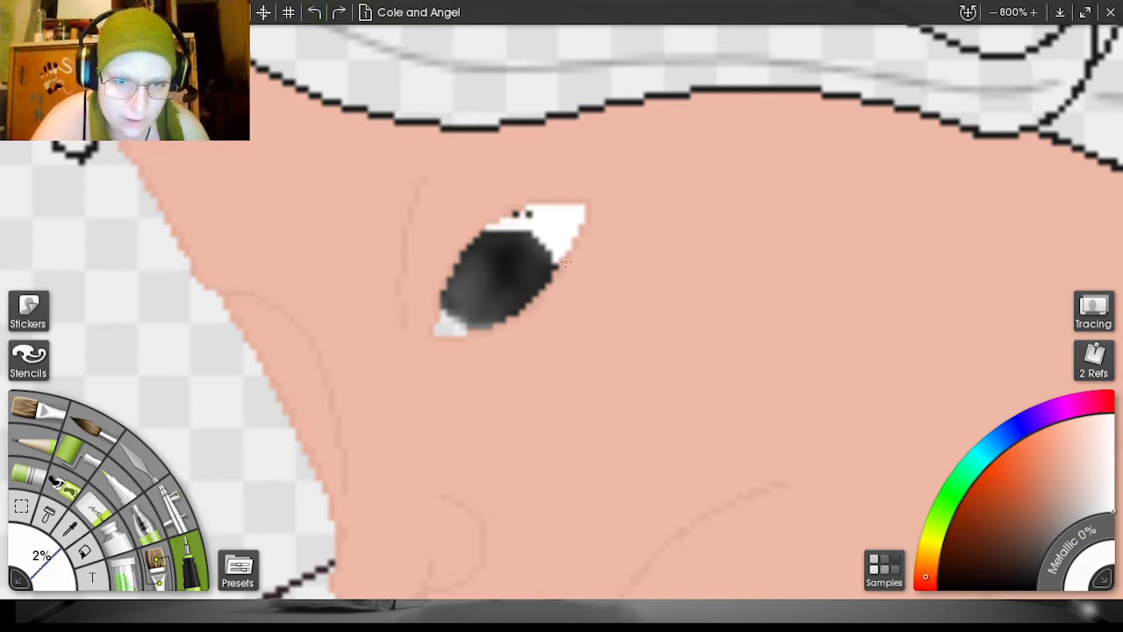
{"action": "mouse_move", "coordinate": [532, 225]}
{"action": "left_mouse_down"}
{"action": "mouse_move", "coordinate": [560, 287]}
{"action": "mouse_move", "coordinate": [540, 230]}
{"action": "mouse_move", "coordinate": [510, 217]}
{"action": "mouse_move", "coordinate": [569, 234]}
{"action": "left_mouse_up"}
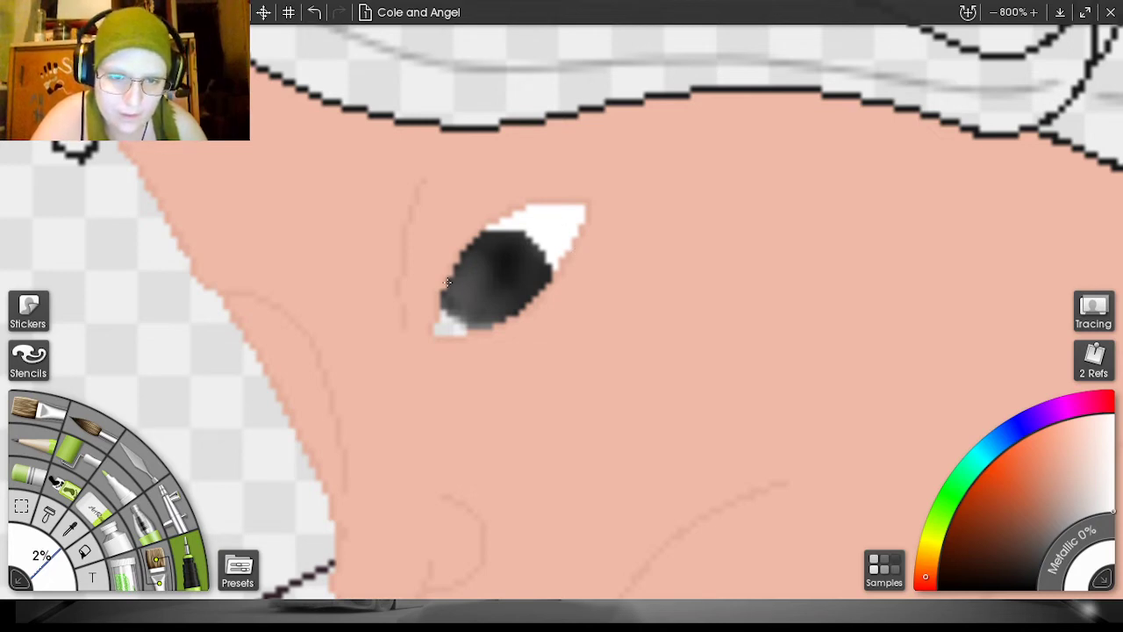
{"action": "mouse_move", "coordinate": [446, 273]}
{"action": "left_mouse_down"}
{"action": "mouse_move", "coordinate": [459, 320]}
{"action": "mouse_move", "coordinate": [494, 331]}
{"action": "mouse_move", "coordinate": [444, 314]}
{"action": "mouse_move", "coordinate": [448, 329]}
{"action": "mouse_move", "coordinate": [430, 331]}
{"action": "left_mouse_up"}
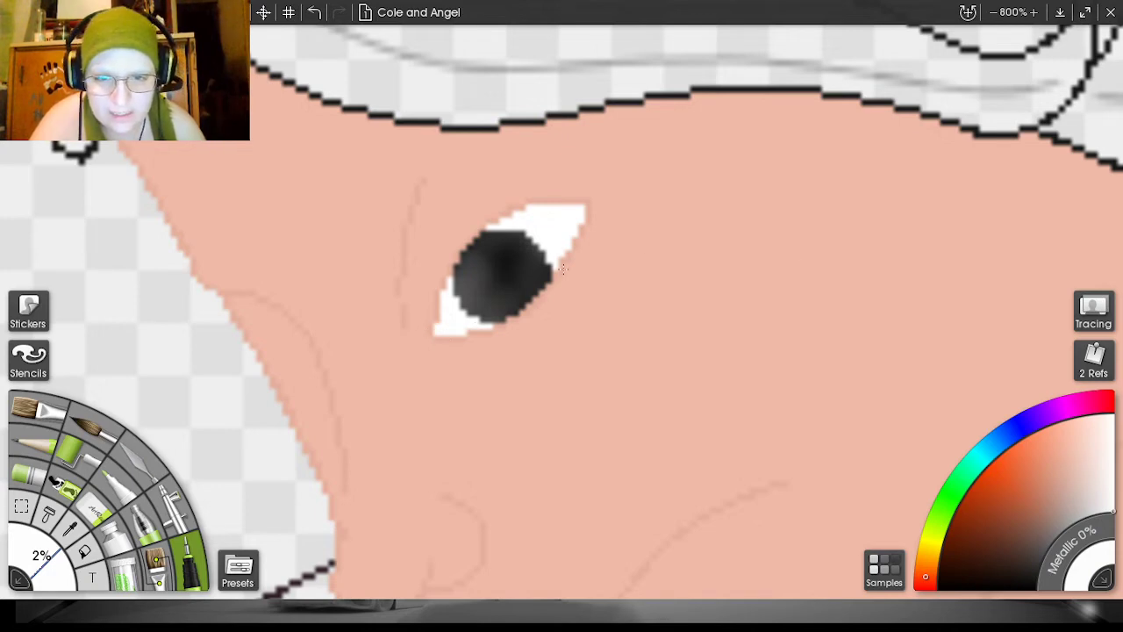
{"action": "left_click_drag", "start_coordinate": [553, 261], "coordinate": [553, 300]}
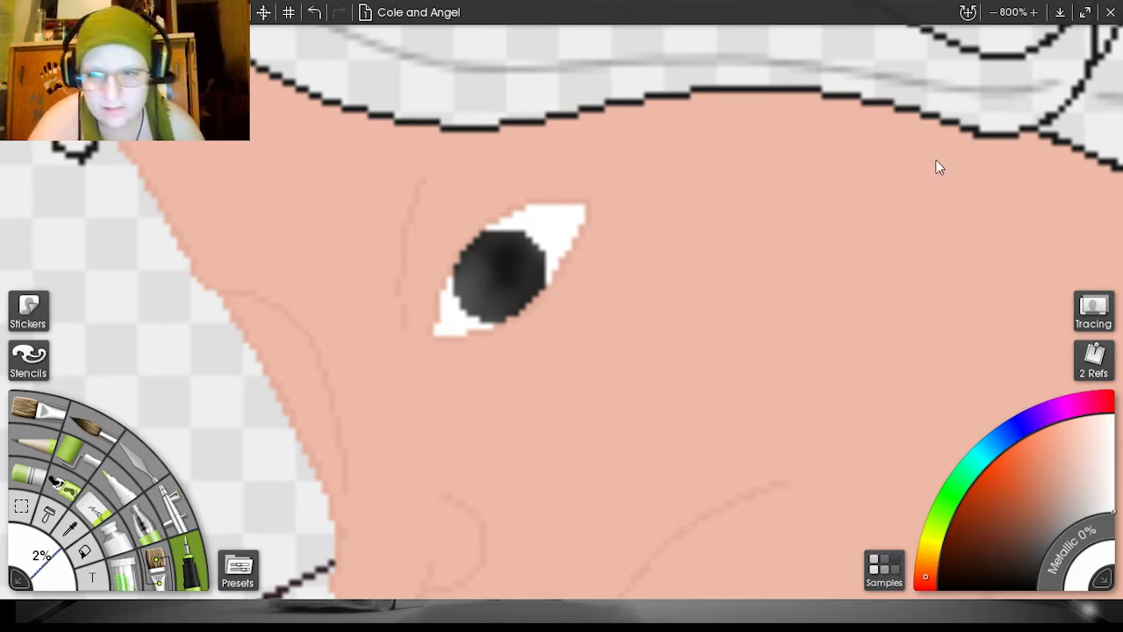
- Flood-fill the kneeling figure's hair with a near-black colour that keeps the strand lines faintly visible
{"action": "scroll", "coordinate": [965, 138], "scroll_direction": "down", "scroll_amount": 7}
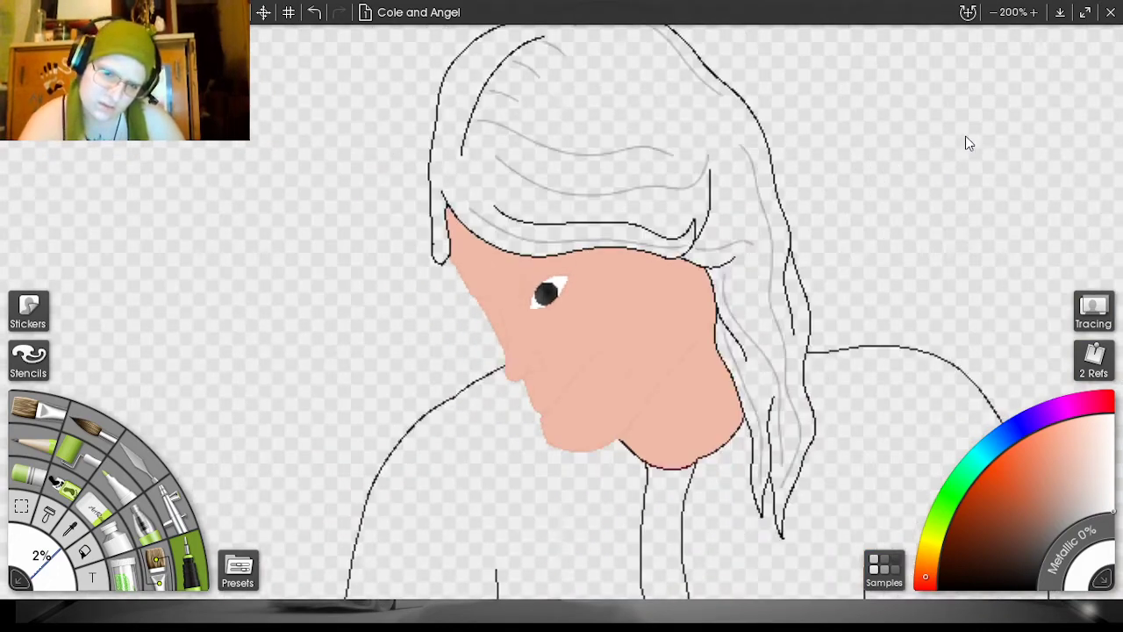
{"action": "scroll", "coordinate": [966, 137], "scroll_direction": "down", "scroll_amount": 3}
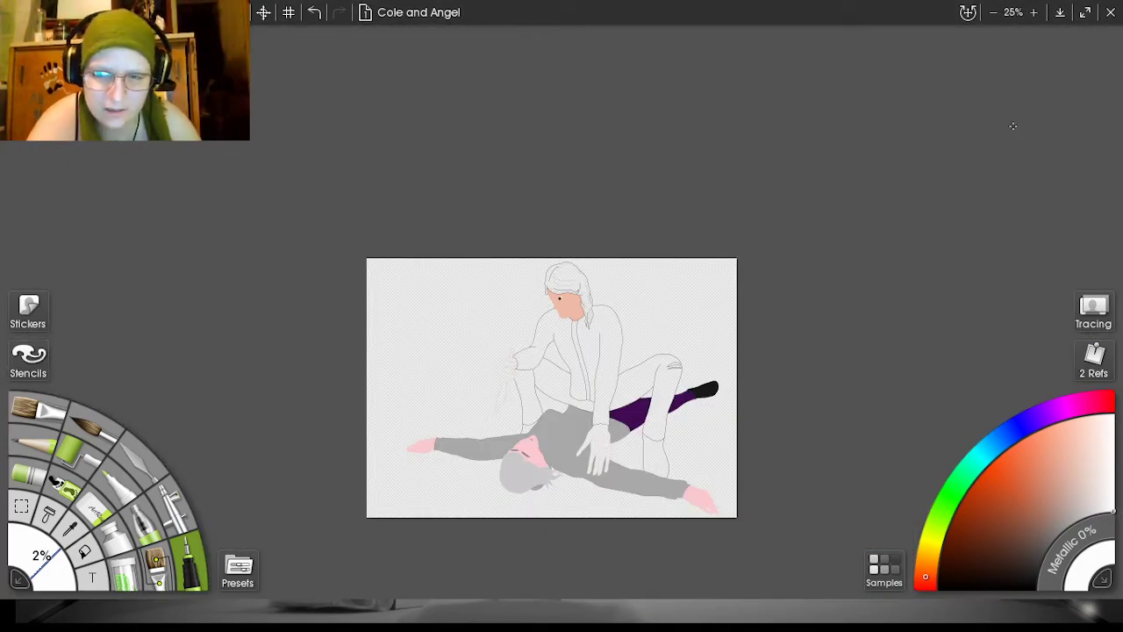
{"action": "scroll", "coordinate": [1025, 122], "scroll_direction": "up", "scroll_amount": 2}
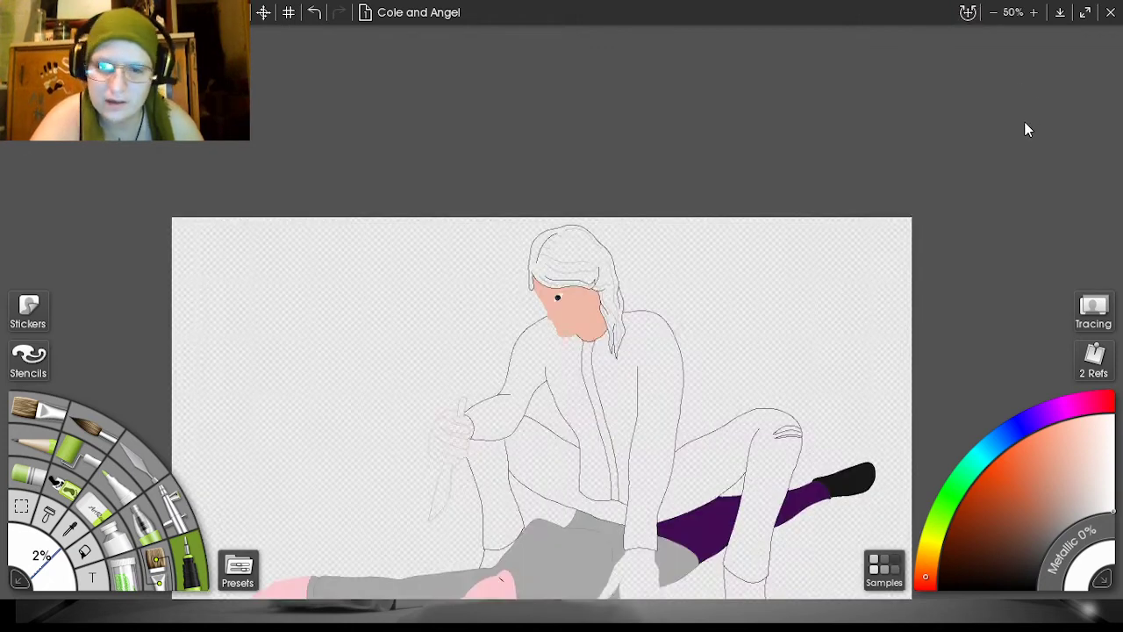
{"action": "left_click_drag", "start_coordinate": [1011, 162], "coordinate": [1035, 104]}
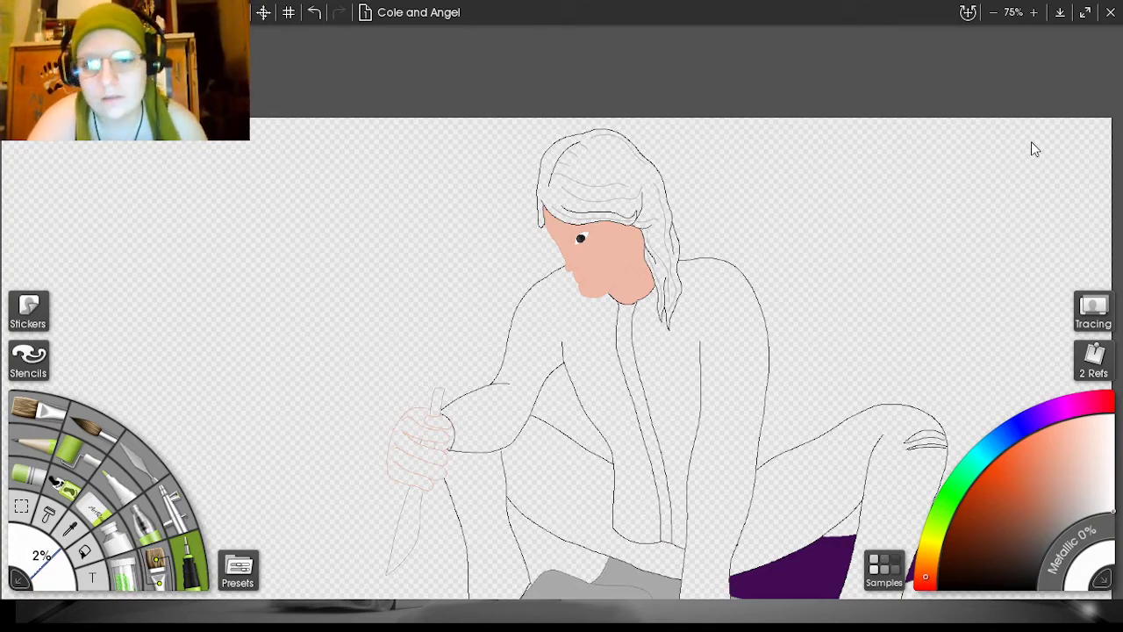
{"action": "scroll", "coordinate": [1031, 141], "scroll_direction": "up", "scroll_amount": 3}
{"action": "left_click_drag", "start_coordinate": [998, 164], "coordinate": [892, 584]}
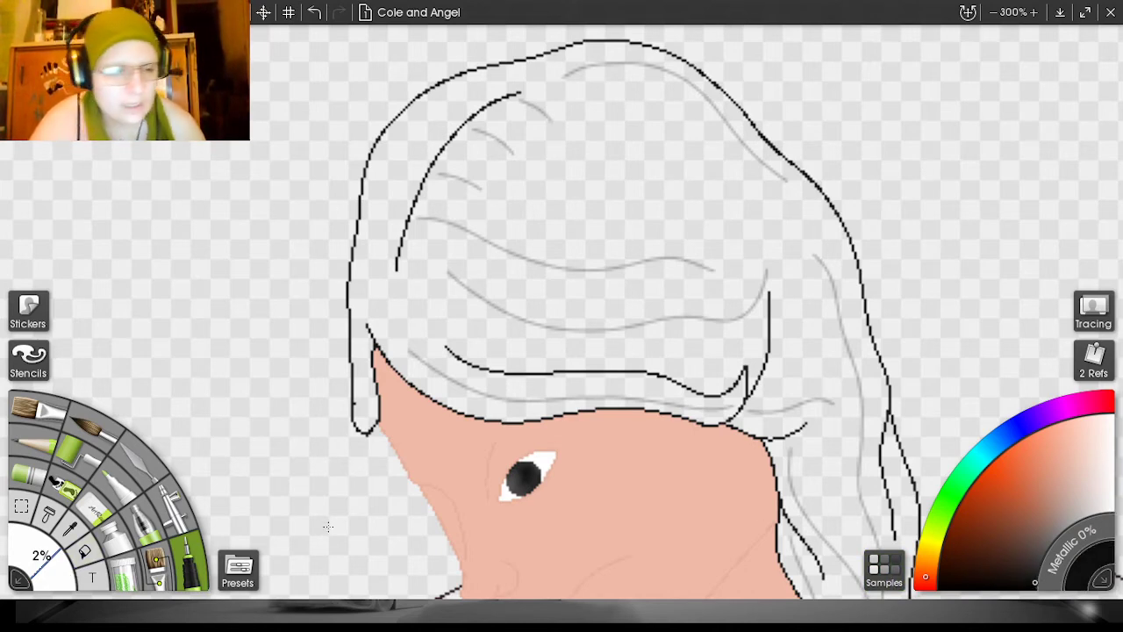
{"action": "left_click", "coordinate": [86, 551]}
{"action": "left_click", "coordinate": [618, 219]}
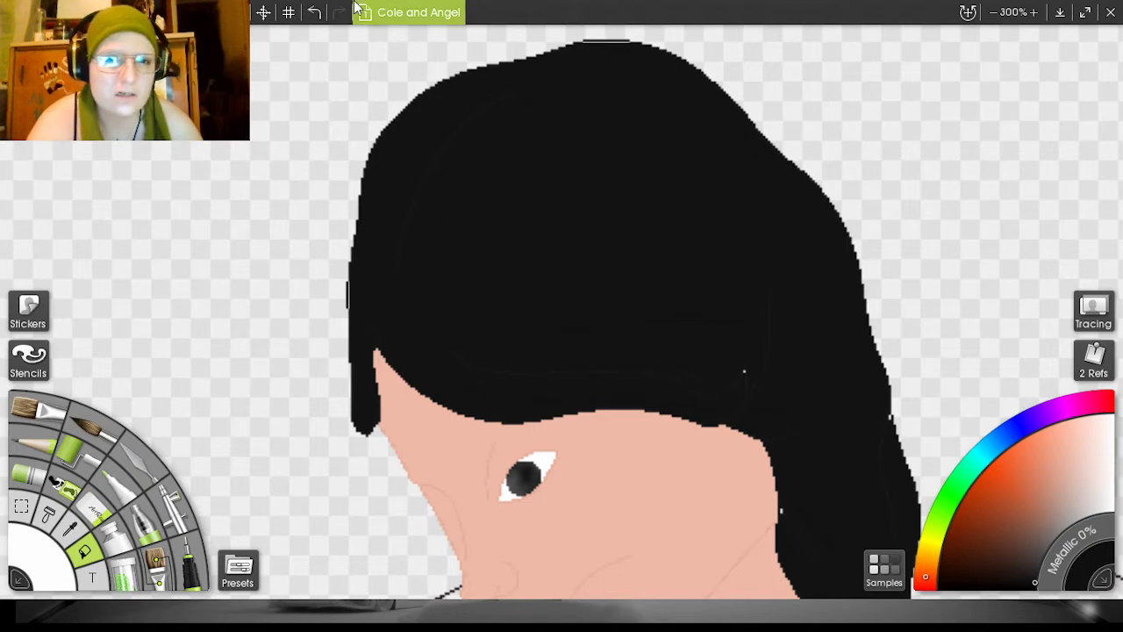
{"action": "left_click", "coordinate": [316, 11]}
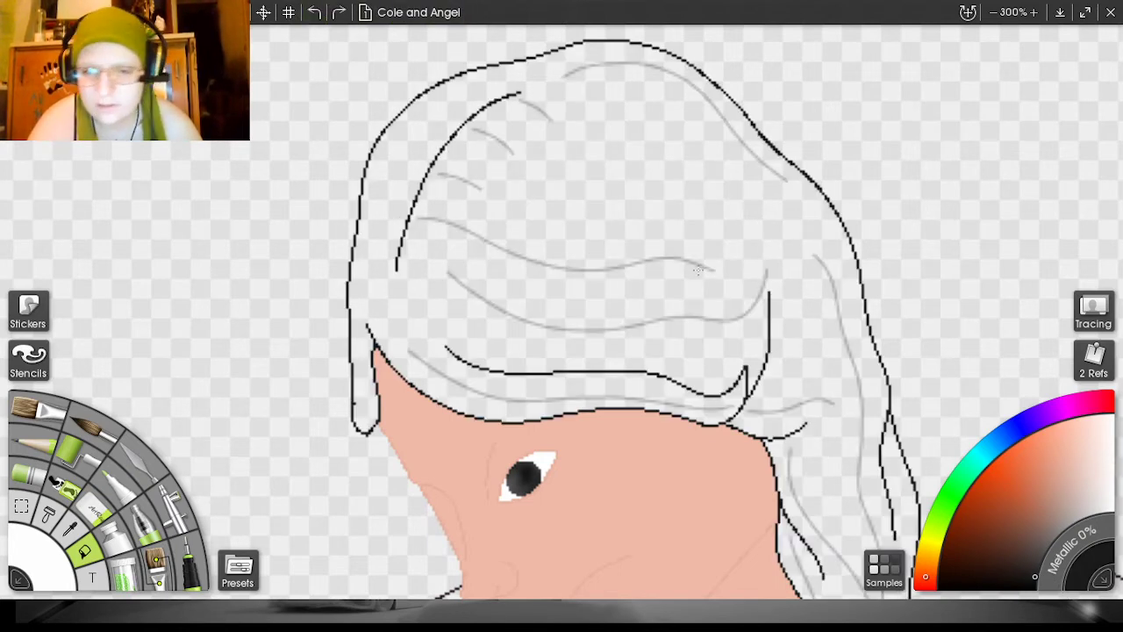
{"action": "left_click", "coordinate": [680, 252]}
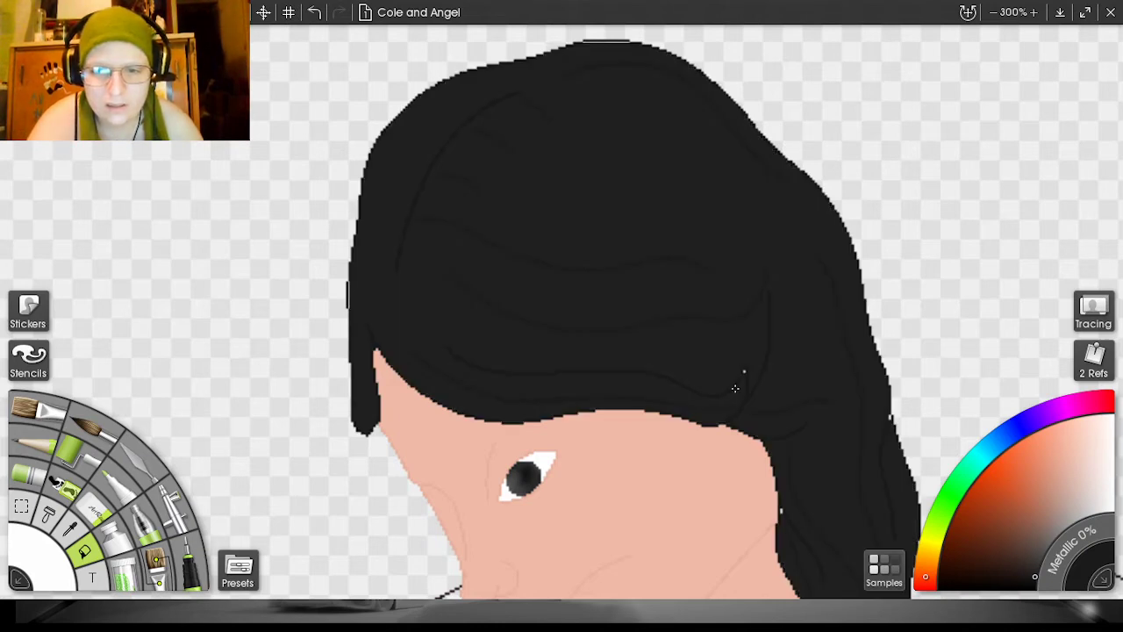
- Paint over the unfilled gaps along the hair's outline and inside it, raising the pen size to 5%
{"action": "left_click", "coordinate": [195, 572]}
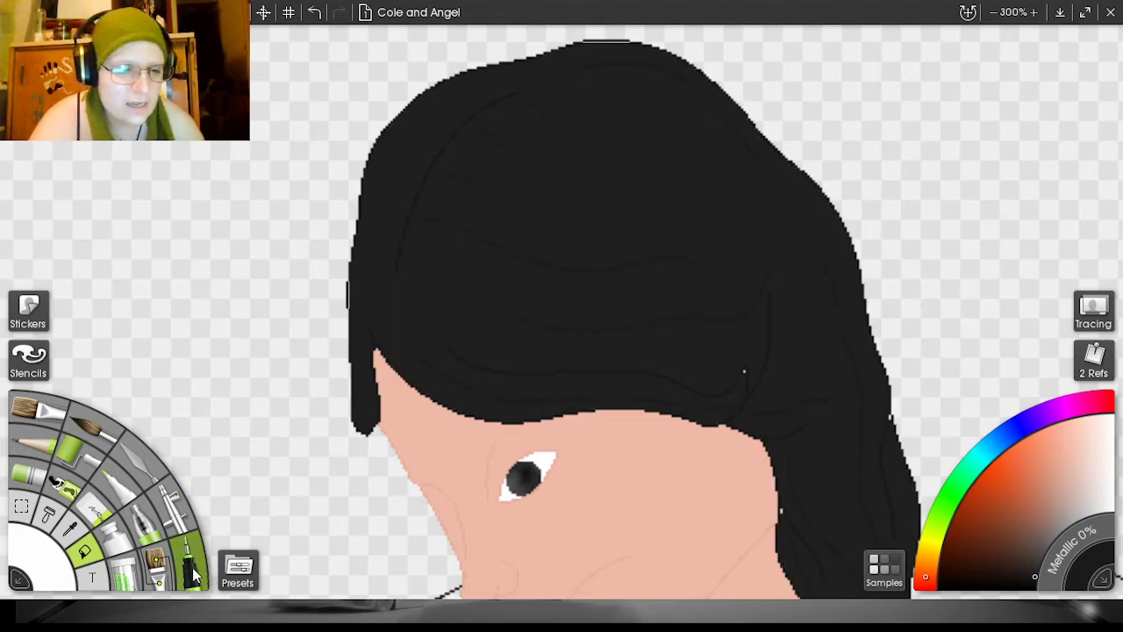
{"action": "left_click_drag", "start_coordinate": [334, 277], "coordinate": [356, 313]}
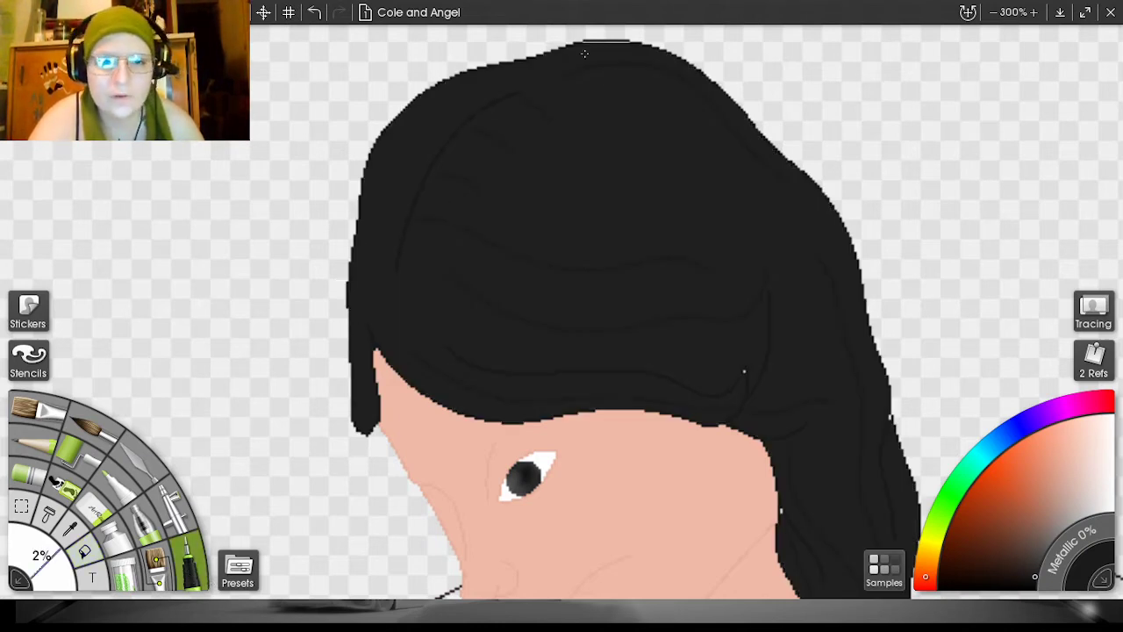
{"action": "left_click_drag", "start_coordinate": [621, 27], "coordinate": [578, 40]}
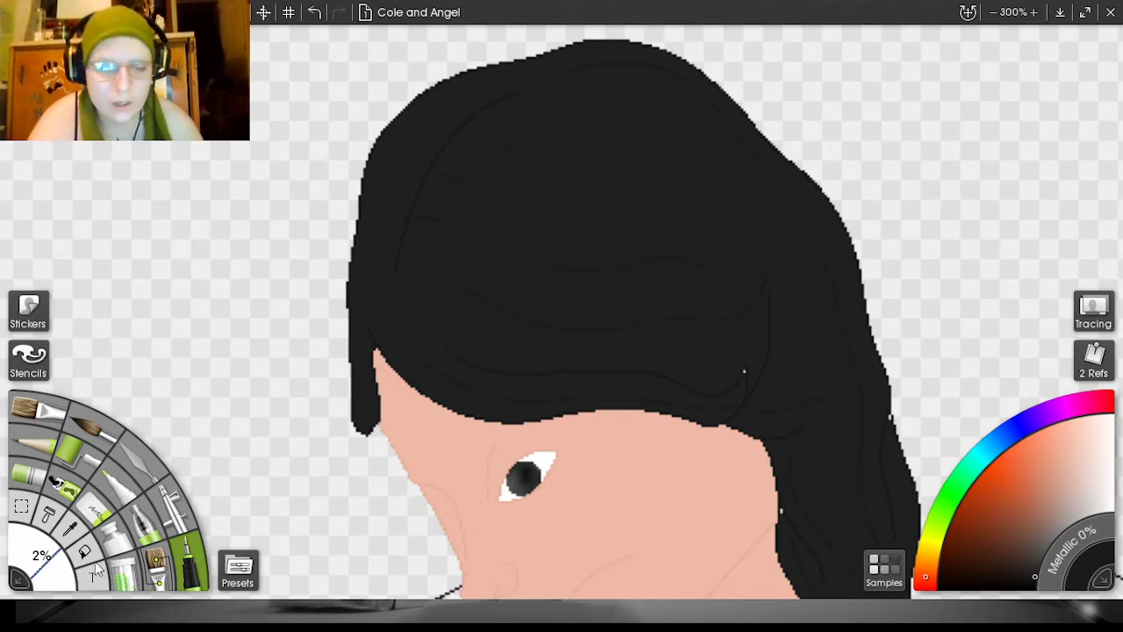
{"action": "left_click_drag", "start_coordinate": [48, 566], "coordinate": [44, 554]}
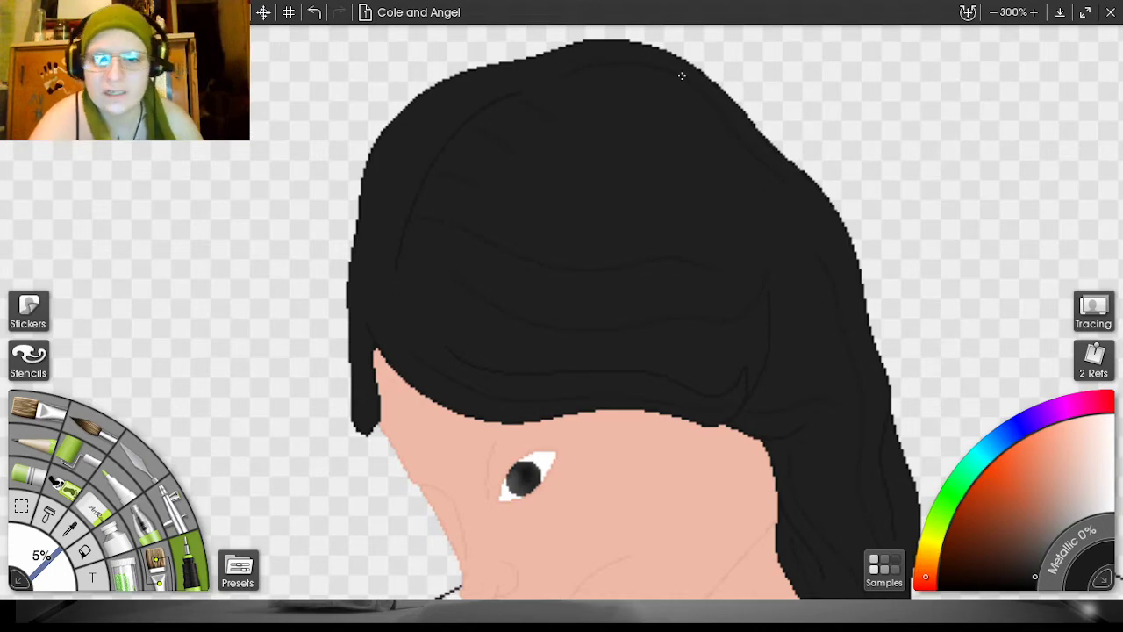
{"action": "left_click_drag", "start_coordinate": [1003, 175], "coordinate": [872, 8]}
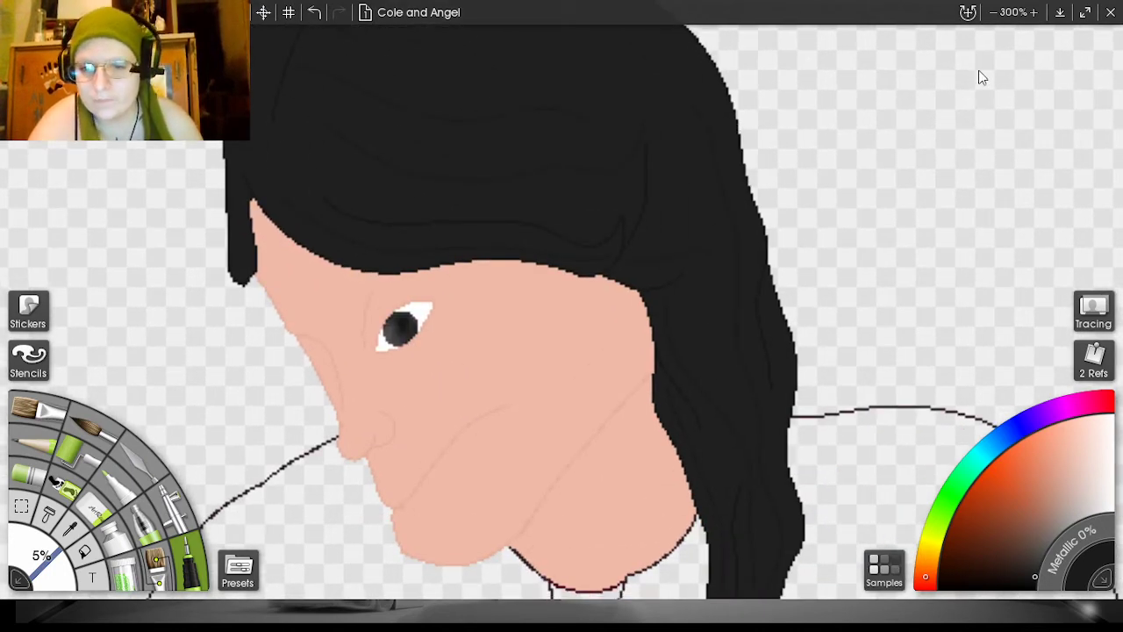
{"action": "left_click_drag", "start_coordinate": [1016, 163], "coordinate": [963, 3]}
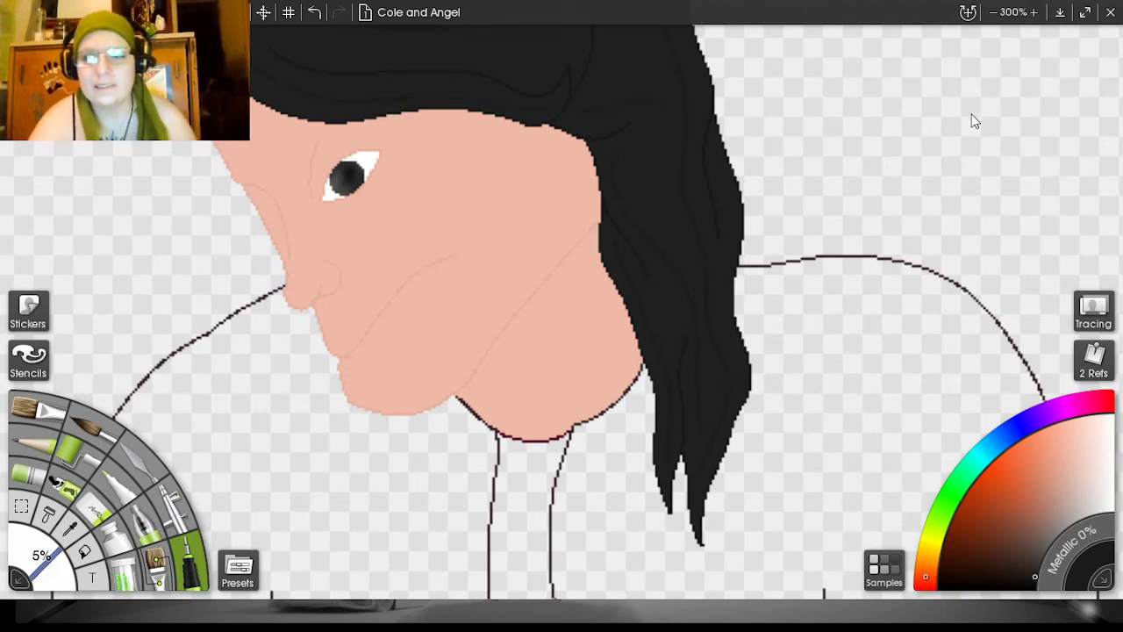
- Paint two dark, soft-edged eyebrows on the kneeling figure's forehead with a brush at 8% size
{"action": "scroll", "coordinate": [956, 119], "scroll_direction": "down", "scroll_amount": 4}
{"action": "left_click_drag", "start_coordinate": [985, 156], "coordinate": [1107, 103]}
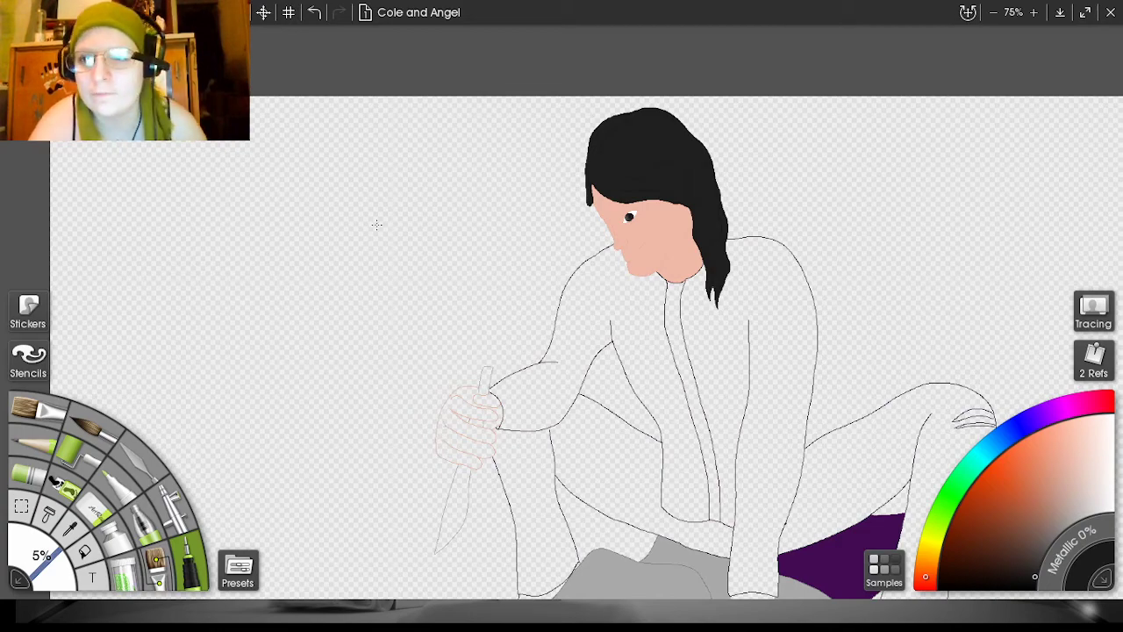
{"action": "left_click_drag", "start_coordinate": [1001, 173], "coordinate": [976, 125]}
{"action": "scroll", "coordinate": [1032, 141], "scroll_direction": "up", "scroll_amount": 3}
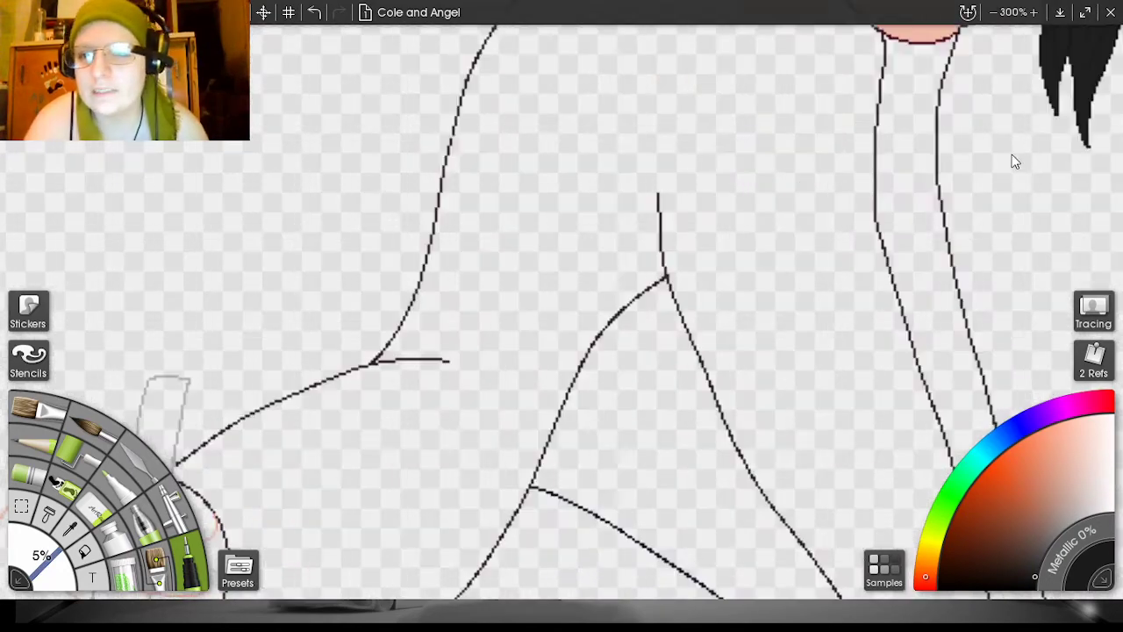
{"action": "left_click_drag", "start_coordinate": [1013, 156], "coordinate": [861, 469]}
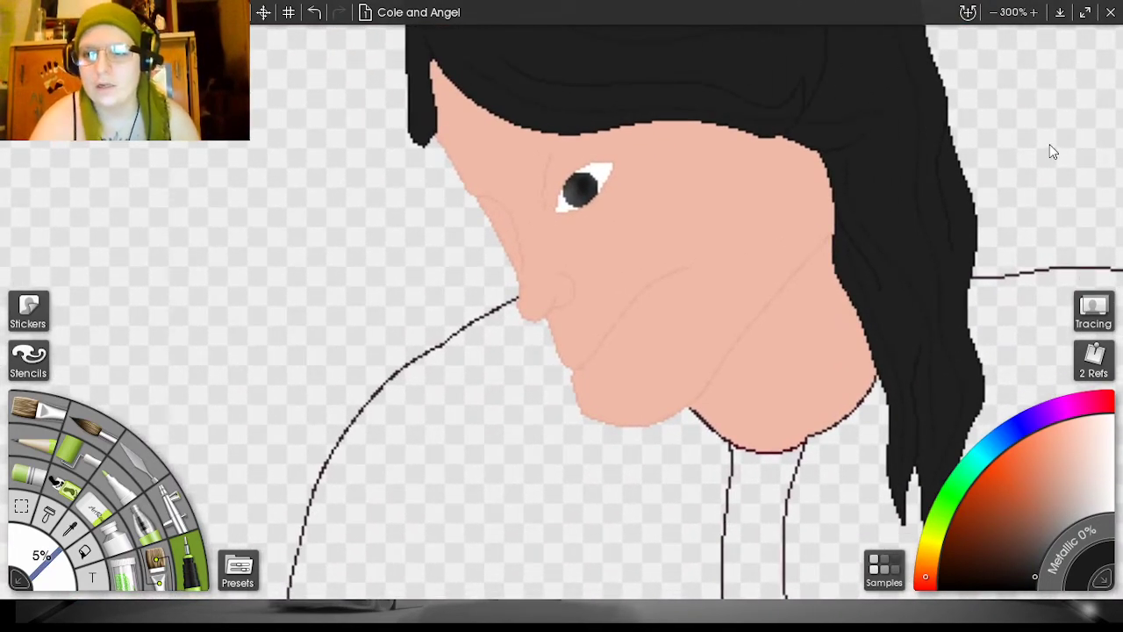
{"action": "scroll", "coordinate": [1032, 137], "scroll_direction": "up", "scroll_amount": 1}
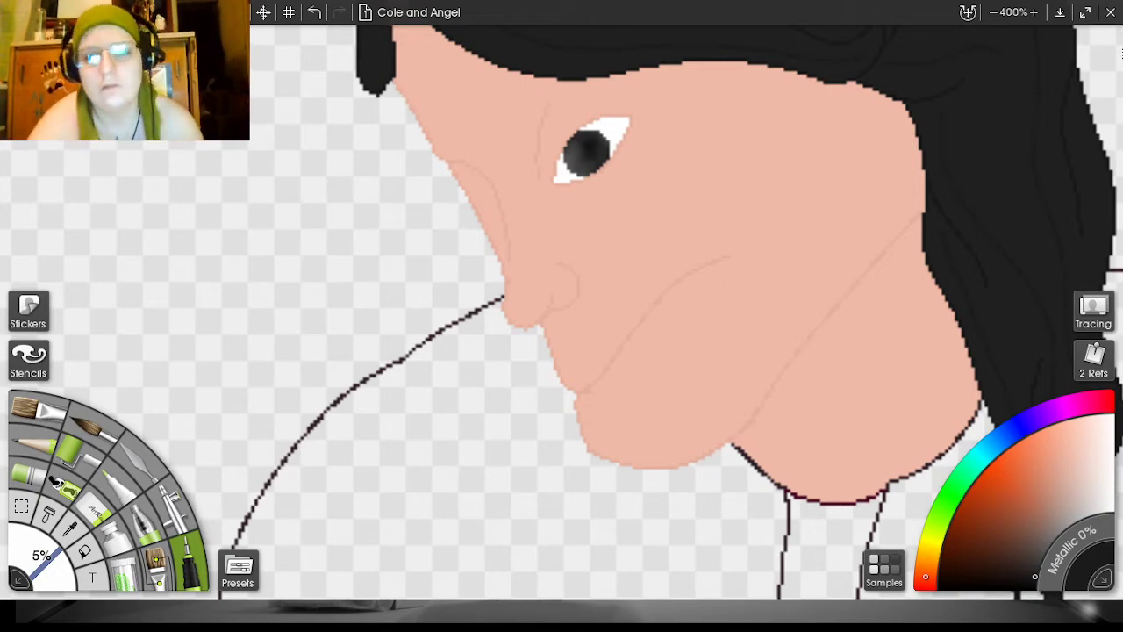
{"action": "scroll", "coordinate": [1025, 128], "scroll_direction": "up", "scroll_amount": 1}
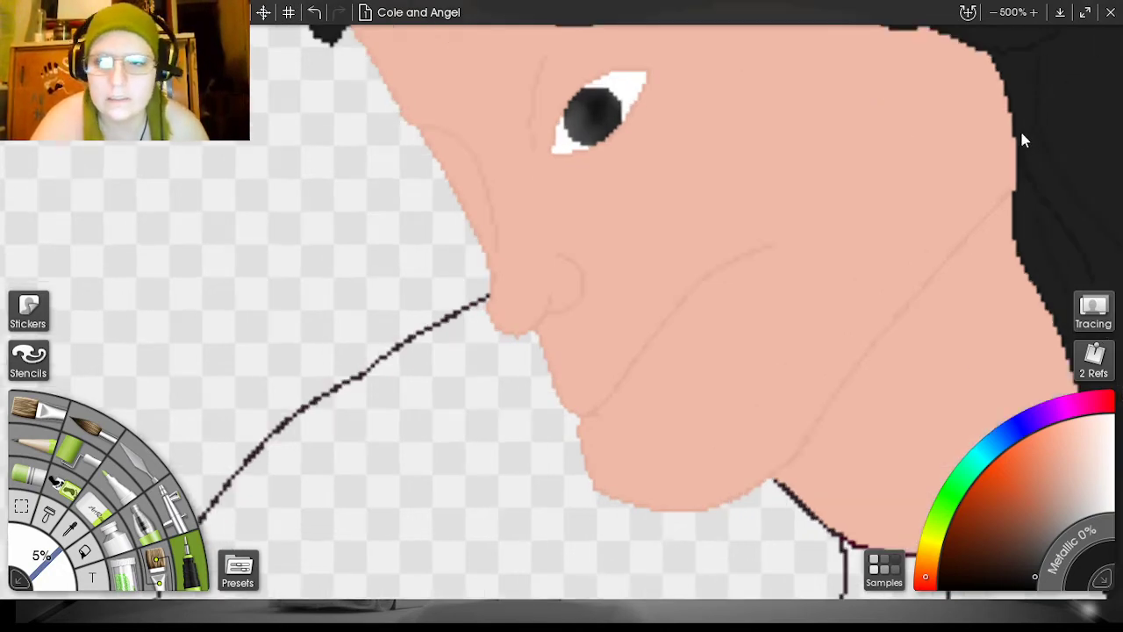
{"action": "mouse_move", "coordinate": [1002, 160]}
{"action": "left_mouse_down"}
{"action": "mouse_move", "coordinate": [999, 238]}
{"action": "mouse_move", "coordinate": [1008, 298]}
{"action": "mouse_move", "coordinate": [1020, 308]}
{"action": "left_mouse_up"}
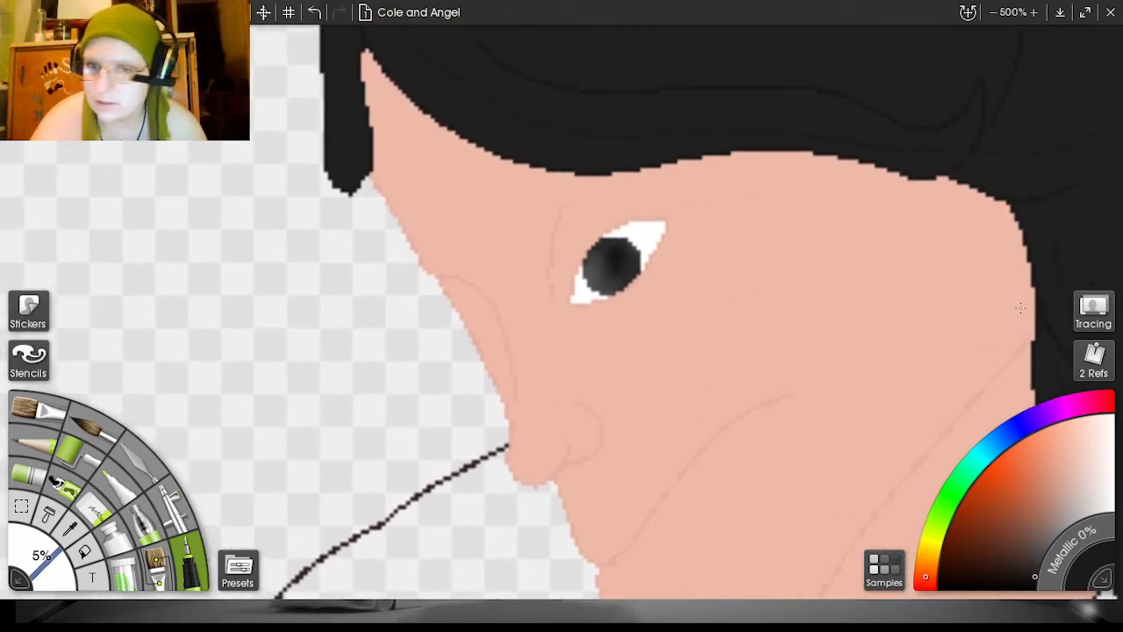
{"action": "left_click", "coordinate": [72, 488]}
{"action": "mouse_move", "coordinate": [520, 234]}
{"action": "left_mouse_down"}
{"action": "mouse_move", "coordinate": [505, 211]}
{"action": "mouse_move", "coordinate": [520, 232]}
{"action": "mouse_move", "coordinate": [506, 200]}
{"action": "mouse_move", "coordinate": [523, 222]}
{"action": "mouse_move", "coordinate": [519, 178]}
{"action": "mouse_move", "coordinate": [538, 192]}
{"action": "mouse_move", "coordinate": [529, 158]}
{"action": "mouse_move", "coordinate": [535, 150]}
{"action": "mouse_move", "coordinate": [561, 164]}
{"action": "mouse_move", "coordinate": [580, 152]}
{"action": "mouse_move", "coordinate": [566, 135]}
{"action": "mouse_move", "coordinate": [587, 123]}
{"action": "mouse_move", "coordinate": [524, 189]}
{"action": "mouse_move", "coordinate": [517, 223]}
{"action": "mouse_move", "coordinate": [540, 153]}
{"action": "mouse_move", "coordinate": [554, 148]}
{"action": "mouse_move", "coordinate": [519, 194]}
{"action": "mouse_move", "coordinate": [529, 221]}
{"action": "mouse_move", "coordinate": [558, 154]}
{"action": "mouse_move", "coordinate": [583, 135]}
{"action": "mouse_move", "coordinate": [554, 162]}
{"action": "mouse_move", "coordinate": [539, 217]}
{"action": "mouse_move", "coordinate": [519, 230]}
{"action": "mouse_move", "coordinate": [506, 181]}
{"action": "mouse_move", "coordinate": [525, 135]}
{"action": "mouse_move", "coordinate": [518, 142]}
{"action": "mouse_move", "coordinate": [504, 207]}
{"action": "mouse_move", "coordinate": [511, 235]}
{"action": "mouse_move", "coordinate": [503, 218]}
{"action": "mouse_move", "coordinate": [517, 112]}
{"action": "mouse_move", "coordinate": [511, 226]}
{"action": "mouse_move", "coordinate": [519, 120]}
{"action": "left_mouse_up"}
{"action": "mouse_move", "coordinate": [515, 227]}
{"action": "left_mouse_down"}
{"action": "mouse_move", "coordinate": [574, 182]}
{"action": "mouse_move", "coordinate": [548, 147]}
{"action": "mouse_move", "coordinate": [518, 221]}
{"action": "mouse_move", "coordinate": [548, 123]}
{"action": "left_mouse_up"}
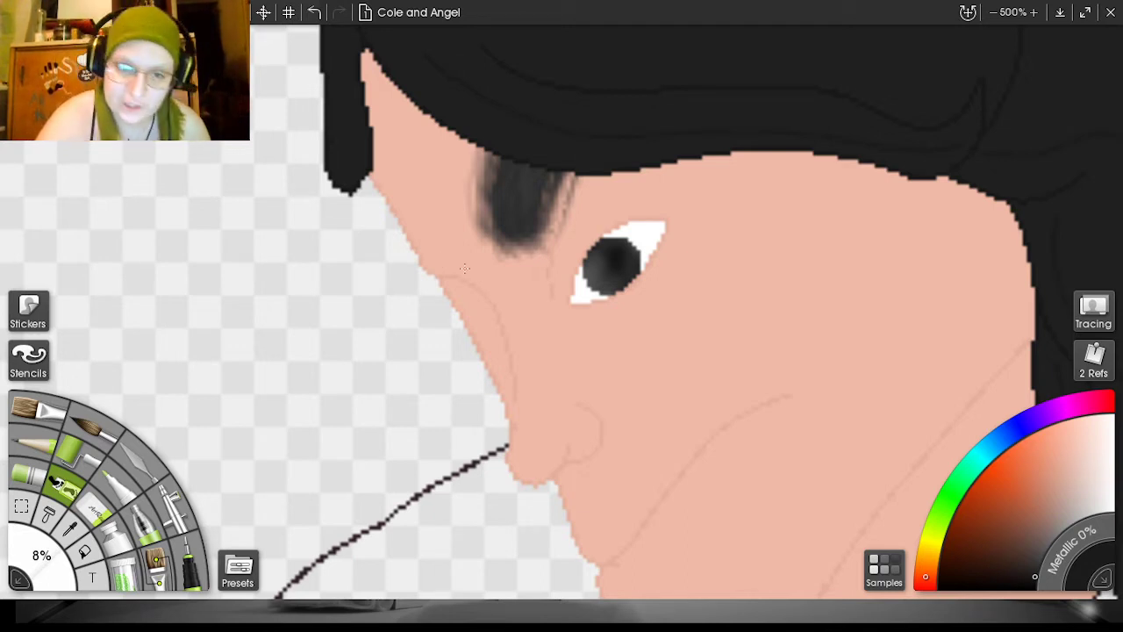
{"action": "mouse_move", "coordinate": [427, 246]}
{"action": "left_mouse_down"}
{"action": "mouse_move", "coordinate": [439, 255]}
{"action": "mouse_move", "coordinate": [413, 237]}
{"action": "mouse_move", "coordinate": [455, 241]}
{"action": "mouse_move", "coordinate": [413, 232]}
{"action": "mouse_move", "coordinate": [436, 246]}
{"action": "mouse_move", "coordinate": [420, 263]}
{"action": "left_mouse_up"}
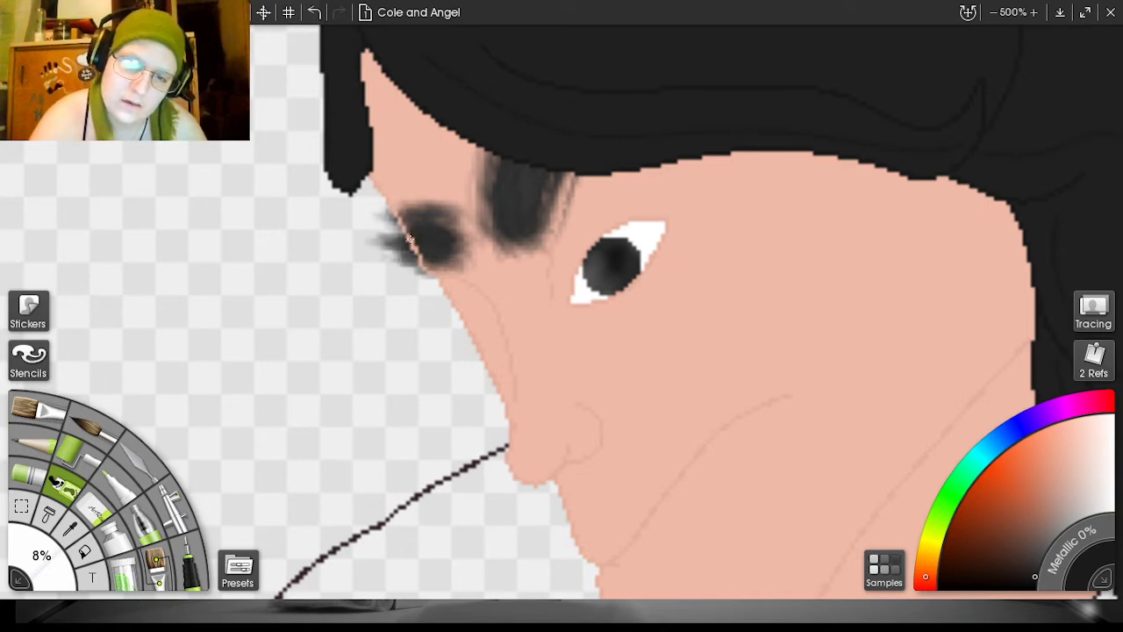
- Erase both sides of the eyebrow nearer the eye at 1% size, leaving a narrow tapered shape
{"action": "left_click", "coordinate": [93, 516]}
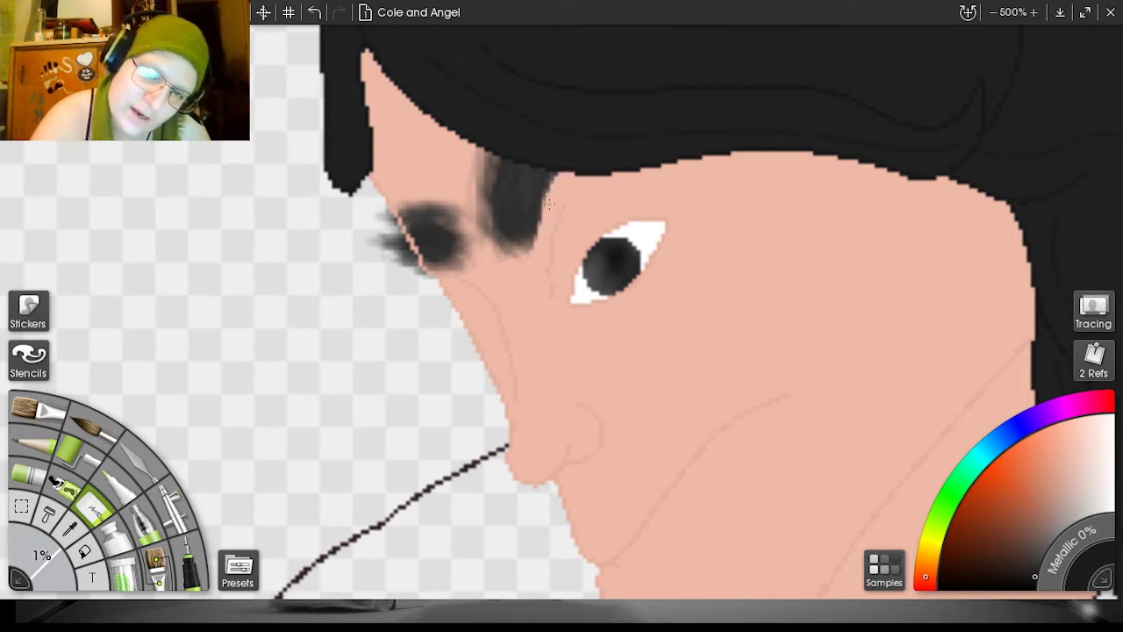
{"action": "mouse_move", "coordinate": [542, 244]}
{"action": "left_mouse_down"}
{"action": "mouse_move", "coordinate": [495, 250]}
{"action": "mouse_move", "coordinate": [484, 214]}
{"action": "mouse_move", "coordinate": [510, 113]}
{"action": "mouse_move", "coordinate": [488, 160]}
{"action": "mouse_move", "coordinate": [482, 235]}
{"action": "mouse_move", "coordinate": [486, 141]}
{"action": "mouse_move", "coordinate": [474, 216]}
{"action": "mouse_move", "coordinate": [469, 154]}
{"action": "left_mouse_up"}
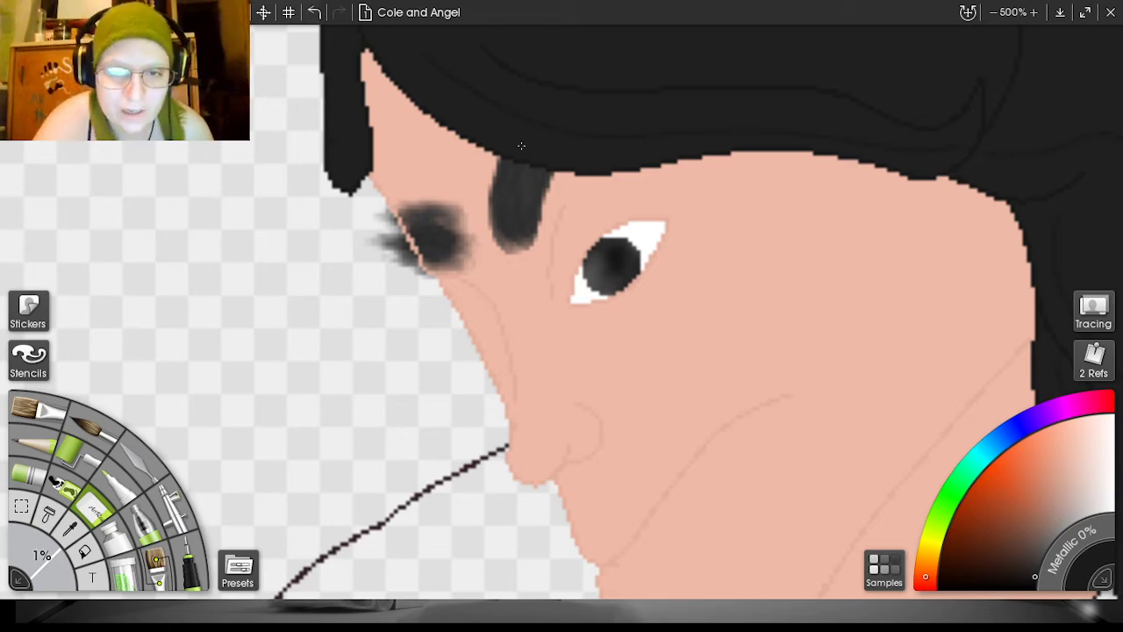
{"action": "mouse_move", "coordinate": [504, 153]}
{"action": "left_mouse_down"}
{"action": "mouse_move", "coordinate": [489, 200]}
{"action": "mouse_move", "coordinate": [507, 266]}
{"action": "left_mouse_up"}
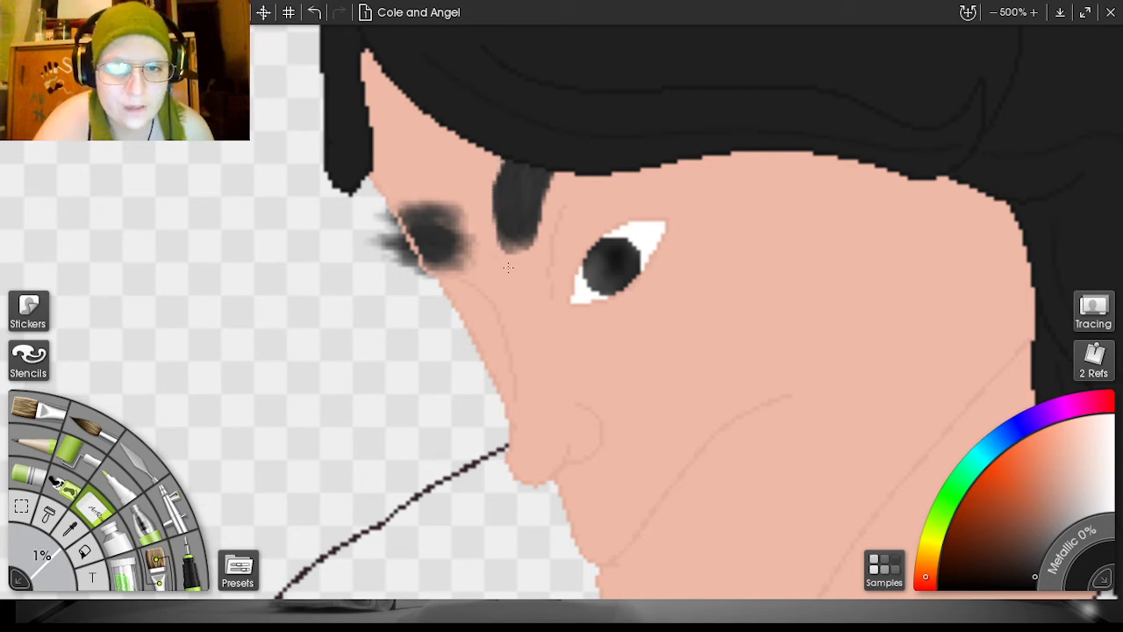
{"action": "mouse_move", "coordinate": [496, 151]}
{"action": "left_mouse_down"}
{"action": "mouse_move", "coordinate": [509, 253]}
{"action": "mouse_move", "coordinate": [527, 260]}
{"action": "mouse_move", "coordinate": [496, 207]}
{"action": "mouse_move", "coordinate": [494, 165]}
{"action": "left_mouse_up"}
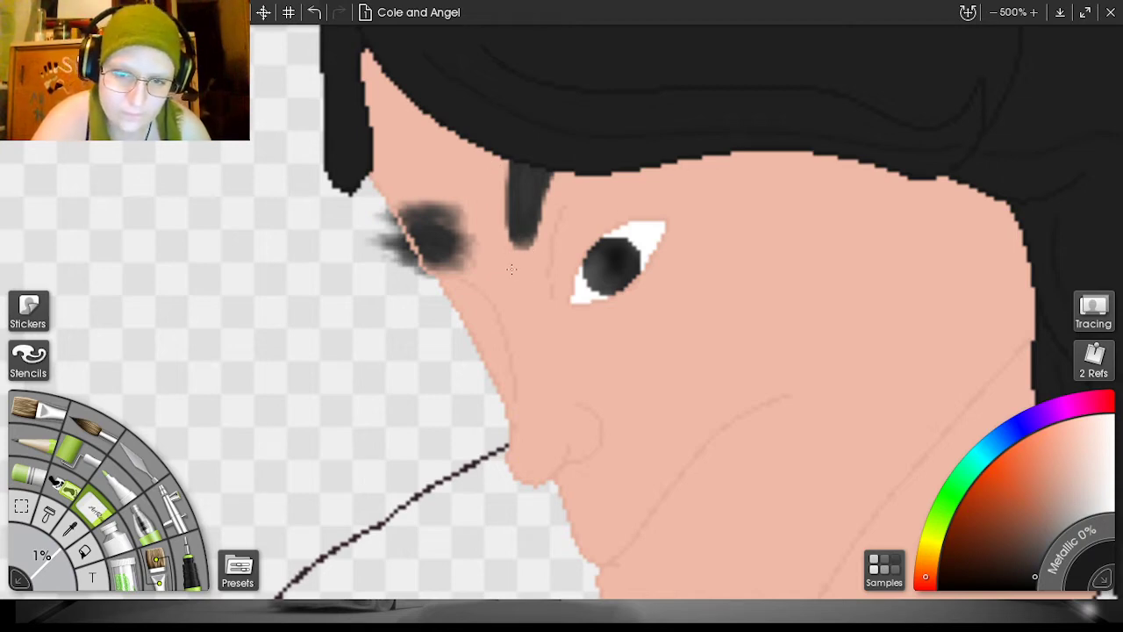
- Erase the far eyebrow's overspill beyond the face and trim its upper and lower edges into a slim shape
{"action": "mouse_move", "coordinate": [431, 279]}
{"action": "left_mouse_down"}
{"action": "mouse_move", "coordinate": [392, 223]}
{"action": "mouse_move", "coordinate": [407, 257]}
{"action": "left_mouse_up"}
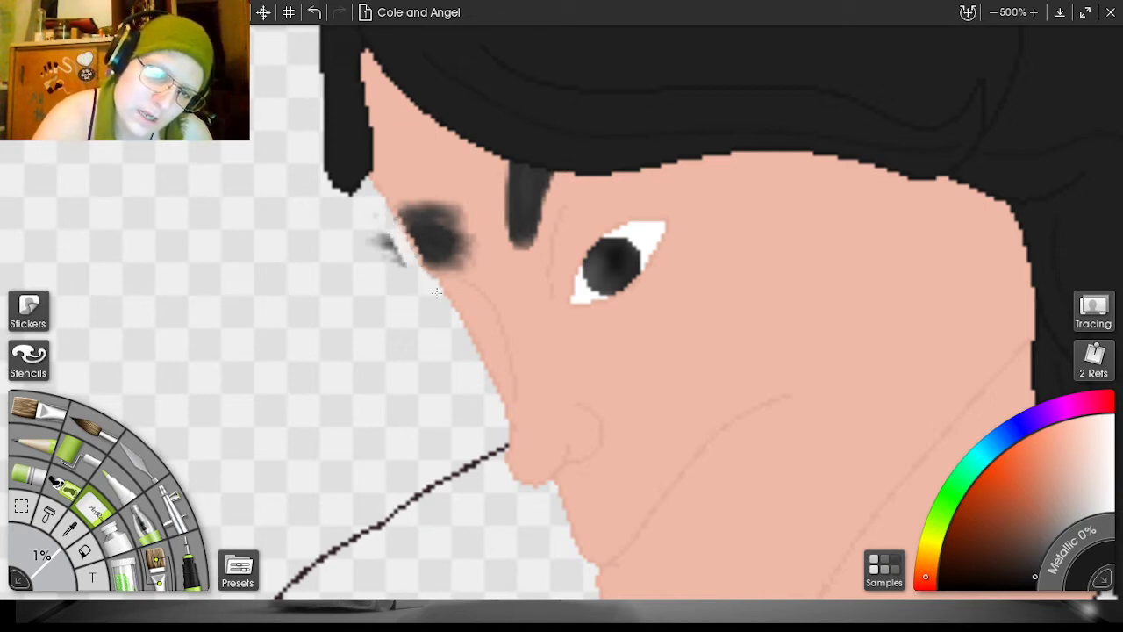
{"action": "mouse_move", "coordinate": [405, 263]}
{"action": "left_mouse_down"}
{"action": "mouse_move", "coordinate": [365, 193]}
{"action": "mouse_move", "coordinate": [414, 271]}
{"action": "mouse_move", "coordinate": [357, 212]}
{"action": "mouse_move", "coordinate": [398, 278]}
{"action": "left_mouse_up"}
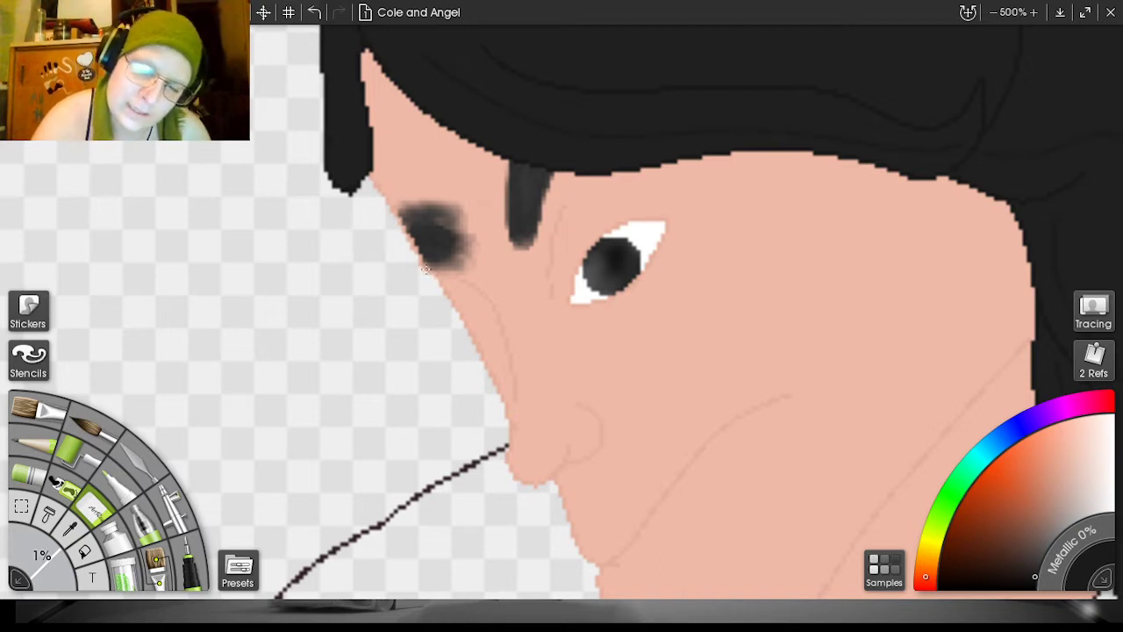
{"action": "mouse_move", "coordinate": [476, 267]}
{"action": "left_mouse_down"}
{"action": "mouse_move", "coordinate": [460, 220]}
{"action": "mouse_move", "coordinate": [405, 220]}
{"action": "mouse_move", "coordinate": [463, 213]}
{"action": "mouse_move", "coordinate": [387, 209]}
{"action": "mouse_move", "coordinate": [432, 208]}
{"action": "mouse_move", "coordinate": [393, 216]}
{"action": "left_mouse_up"}
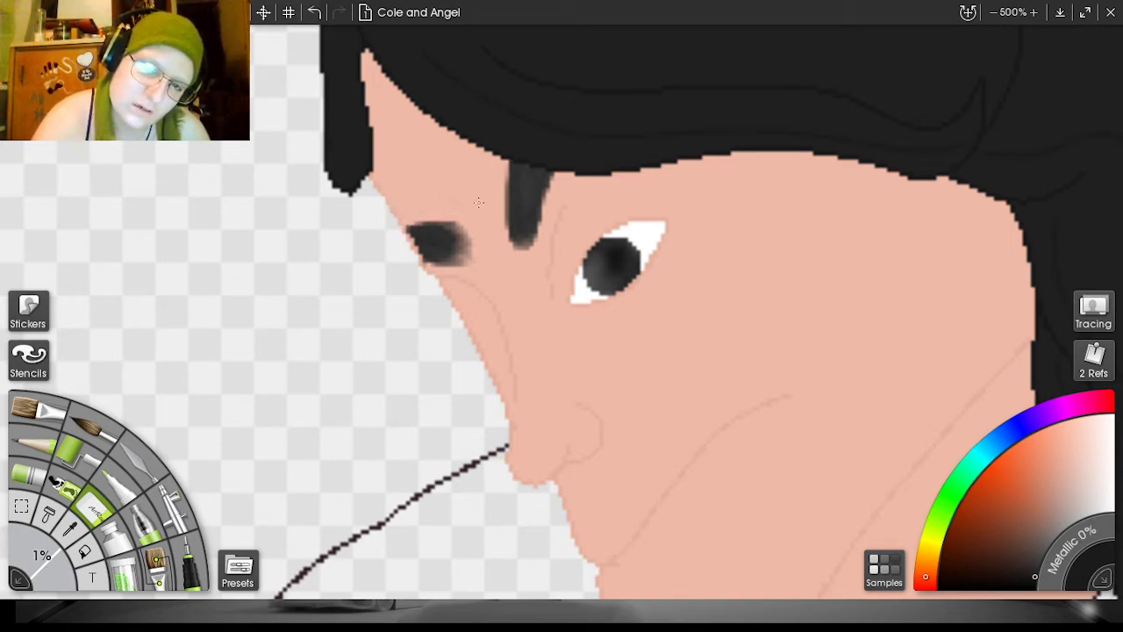
{"action": "mouse_move", "coordinate": [410, 225]}
{"action": "left_mouse_down"}
{"action": "mouse_move", "coordinate": [458, 226]}
{"action": "mouse_move", "coordinate": [473, 244]}
{"action": "mouse_move", "coordinate": [452, 230]}
{"action": "mouse_move", "coordinate": [394, 229]}
{"action": "left_mouse_up"}
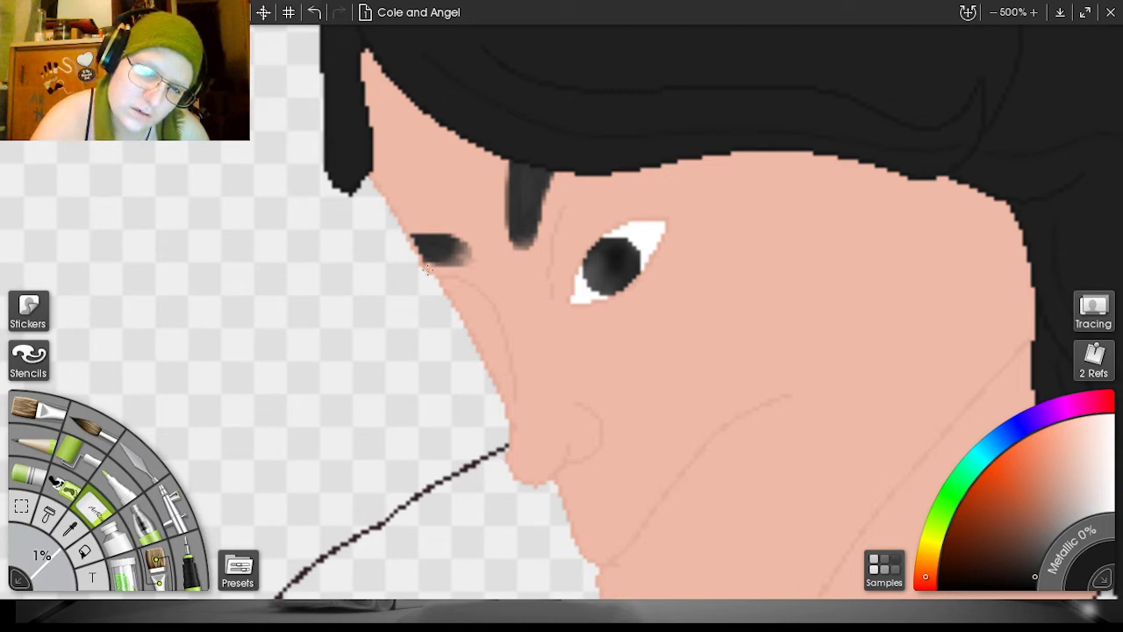
{"action": "left_click_drag", "start_coordinate": [442, 269], "coordinate": [472, 265]}
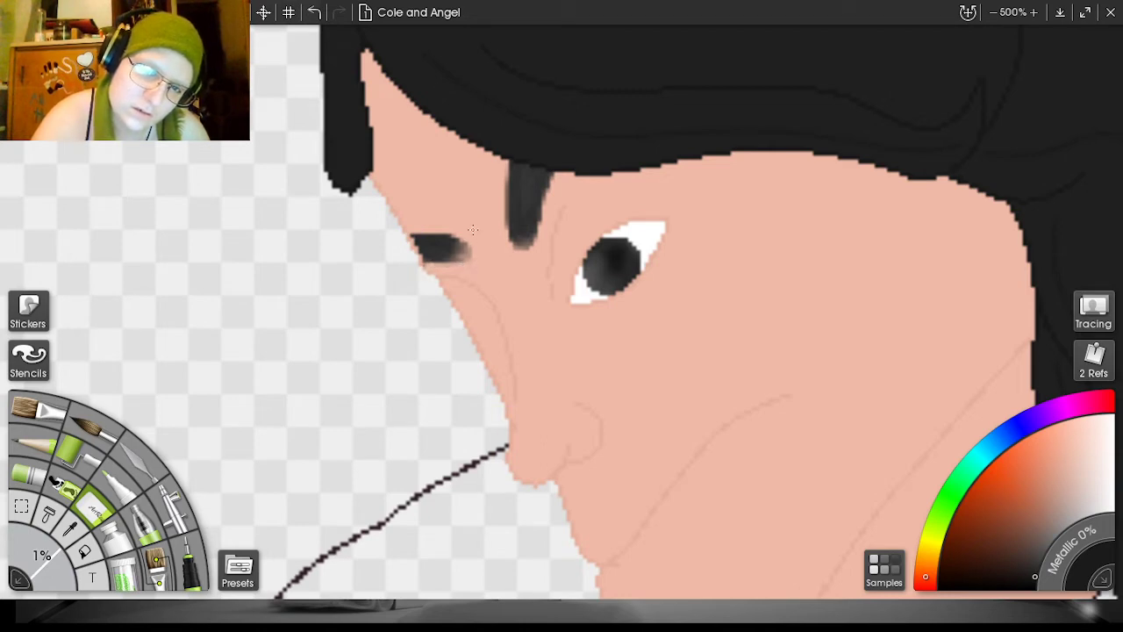
{"action": "scroll", "coordinate": [968, 141], "scroll_direction": "down", "scroll_amount": 4}
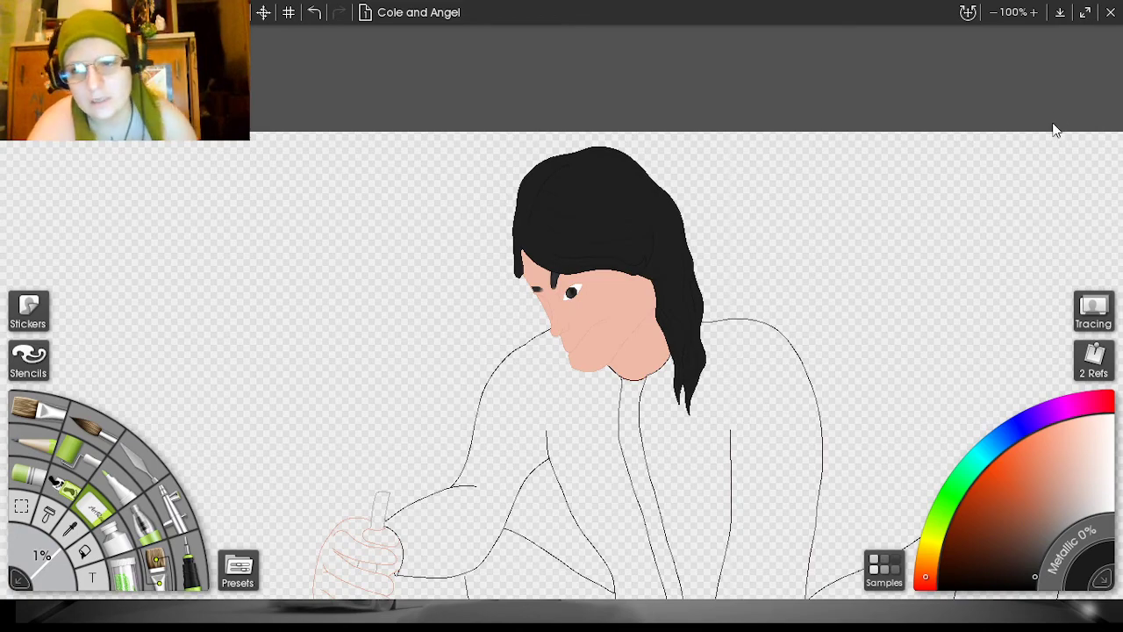
{"action": "scroll", "coordinate": [1031, 135], "scroll_direction": "up", "scroll_amount": 3}
{"action": "scroll", "coordinate": [1033, 141], "scroll_direction": "up", "scroll_amount": 3}
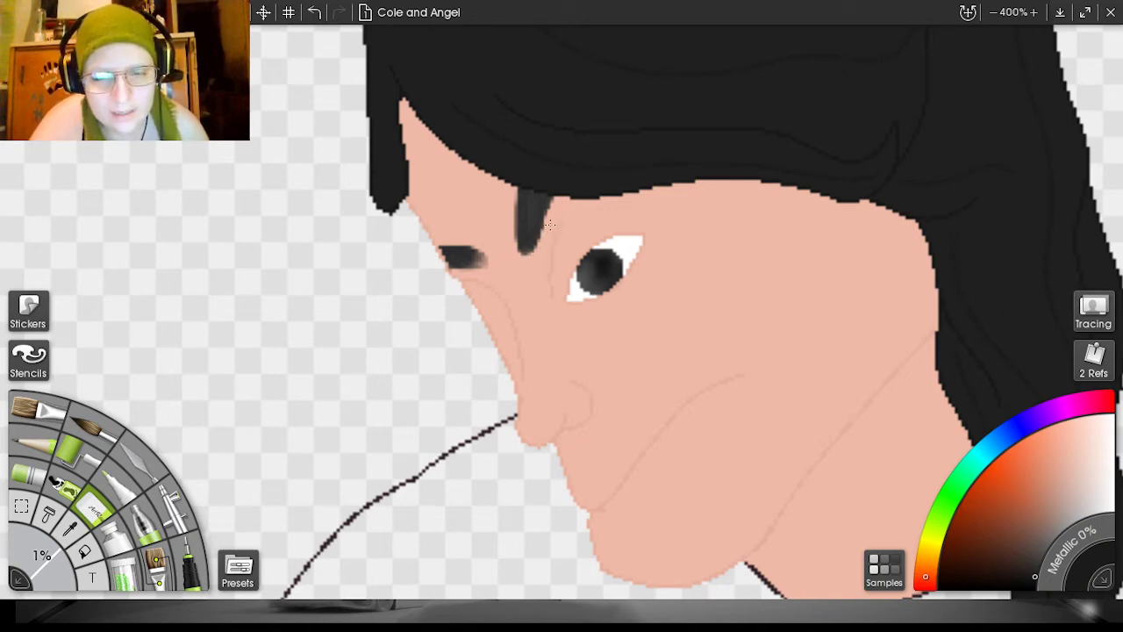
{"action": "scroll", "coordinate": [974, 116], "scroll_direction": "down", "scroll_amount": 2}
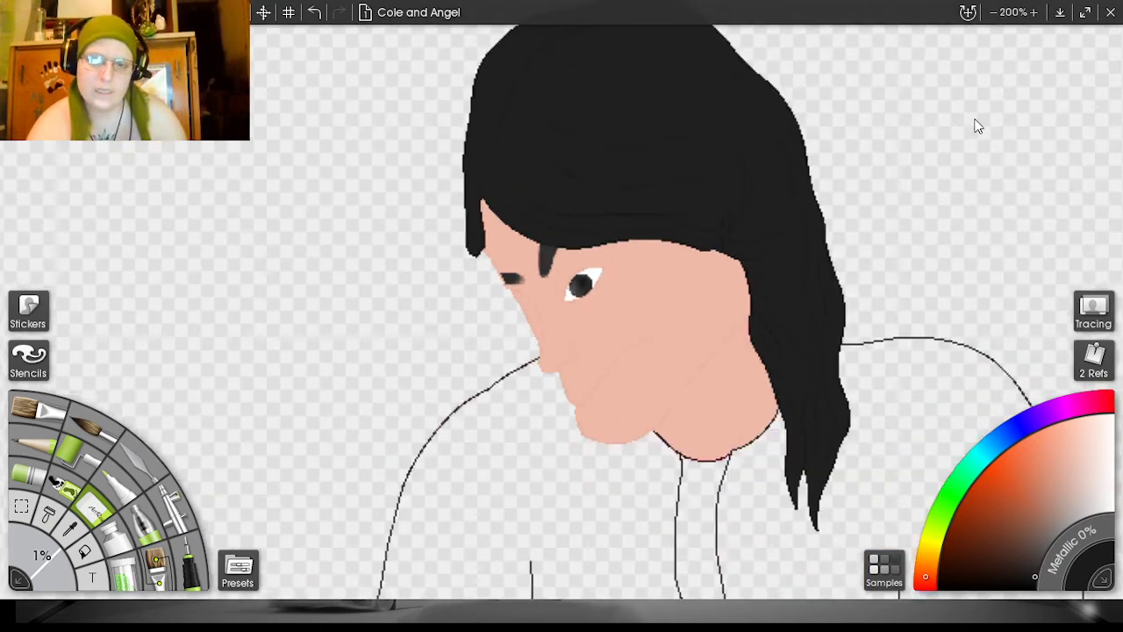
{"action": "scroll", "coordinate": [976, 122], "scroll_direction": "down", "scroll_amount": 4}
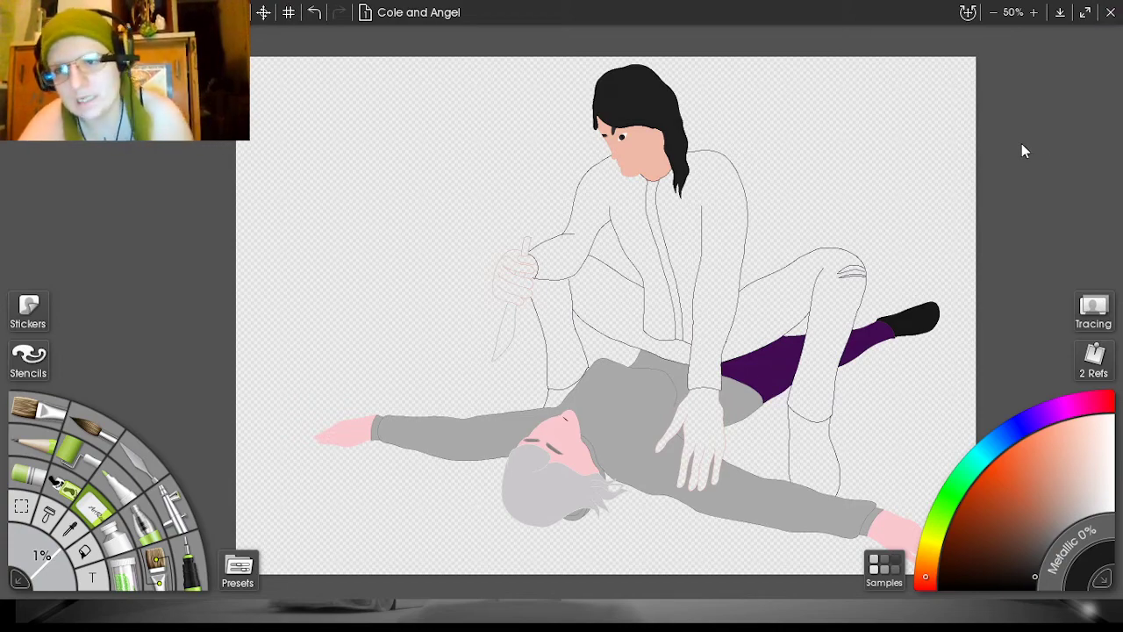
- Sample the dark red from the hem line of the torso's narrow centre strip and fill that strip with it
{"action": "scroll", "coordinate": [1020, 145], "scroll_direction": "up", "scroll_amount": 5}
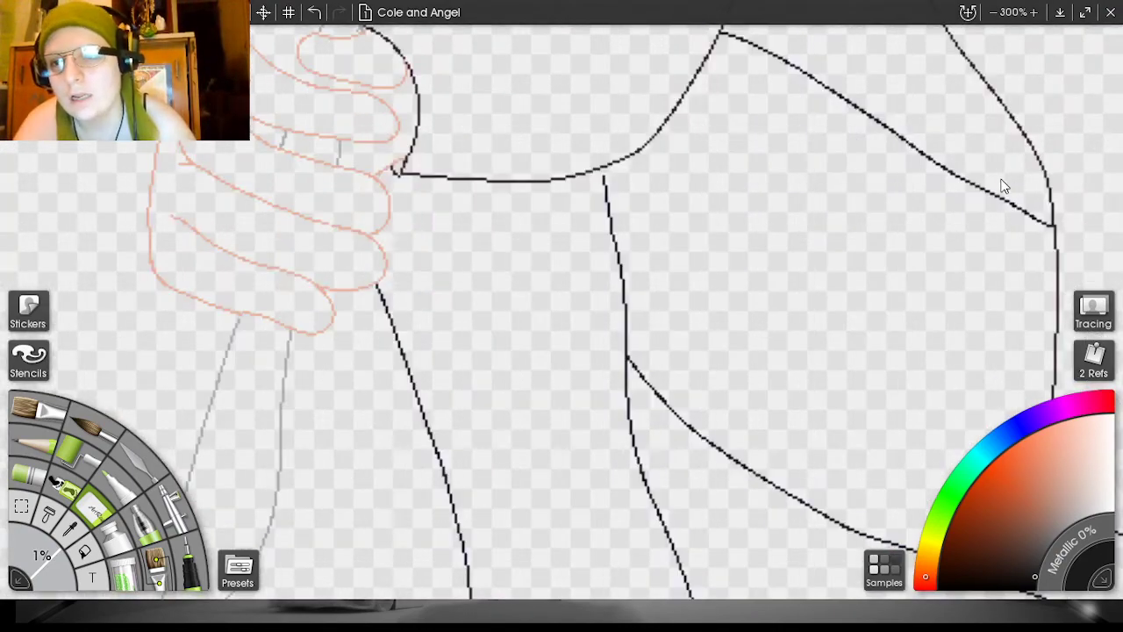
{"action": "left_click_drag", "start_coordinate": [1001, 180], "coordinate": [381, 67]}
{"action": "scroll", "coordinate": [311, 133], "scroll_direction": "down", "scroll_amount": 2}
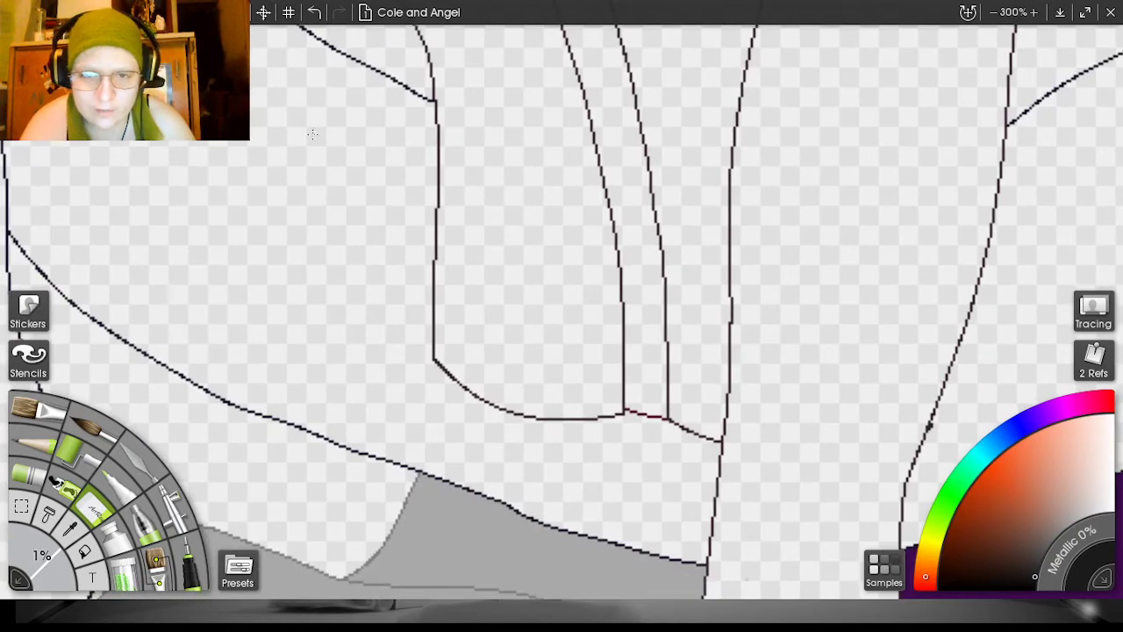
{"action": "left_click", "coordinate": [70, 526]}
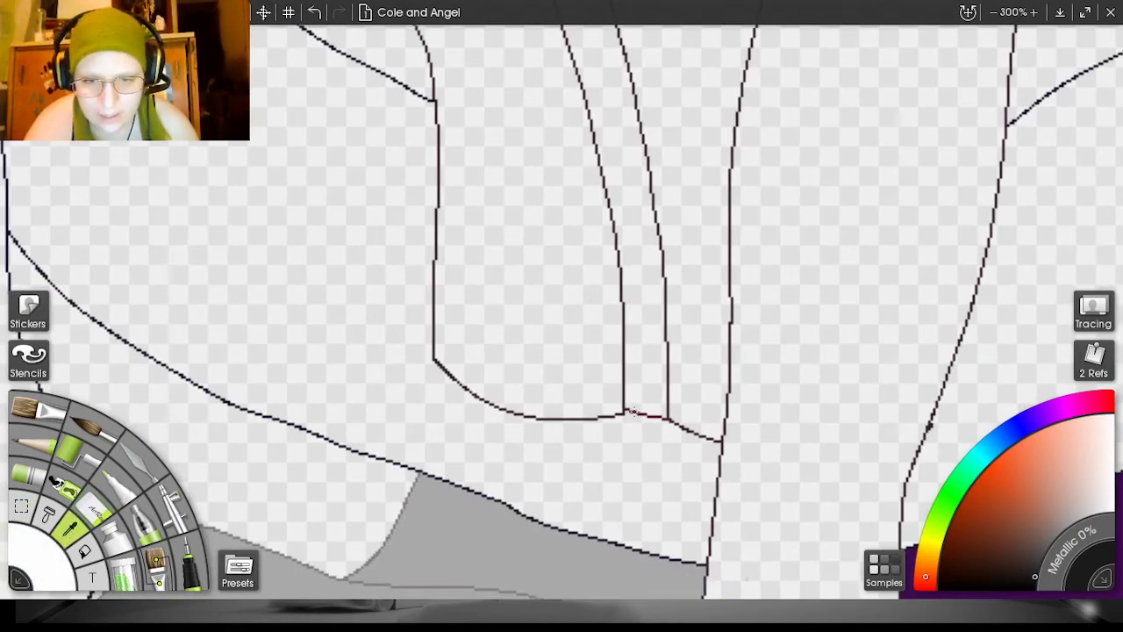
{"action": "left_click", "coordinate": [633, 412]}
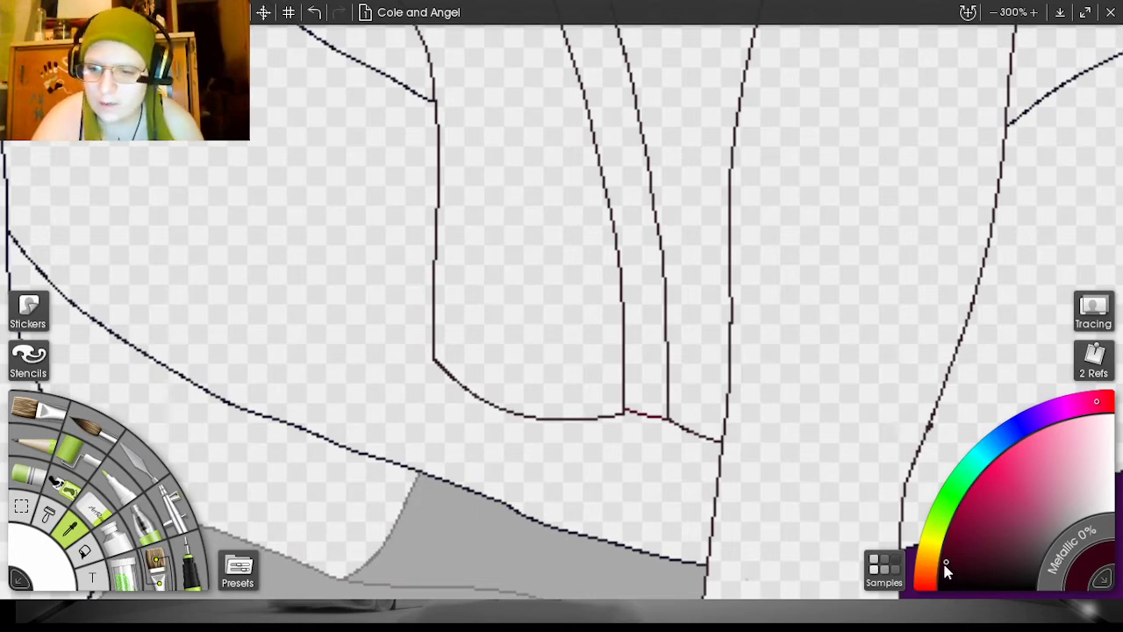
{"action": "key", "text": "e"}
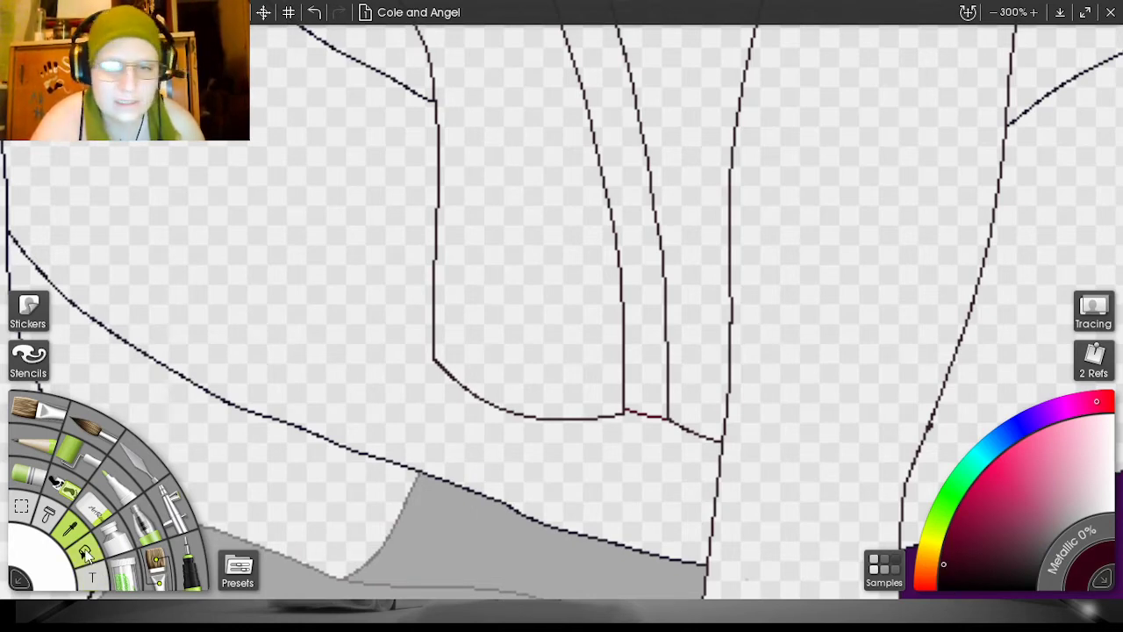
{"action": "left_click", "coordinate": [634, 267]}
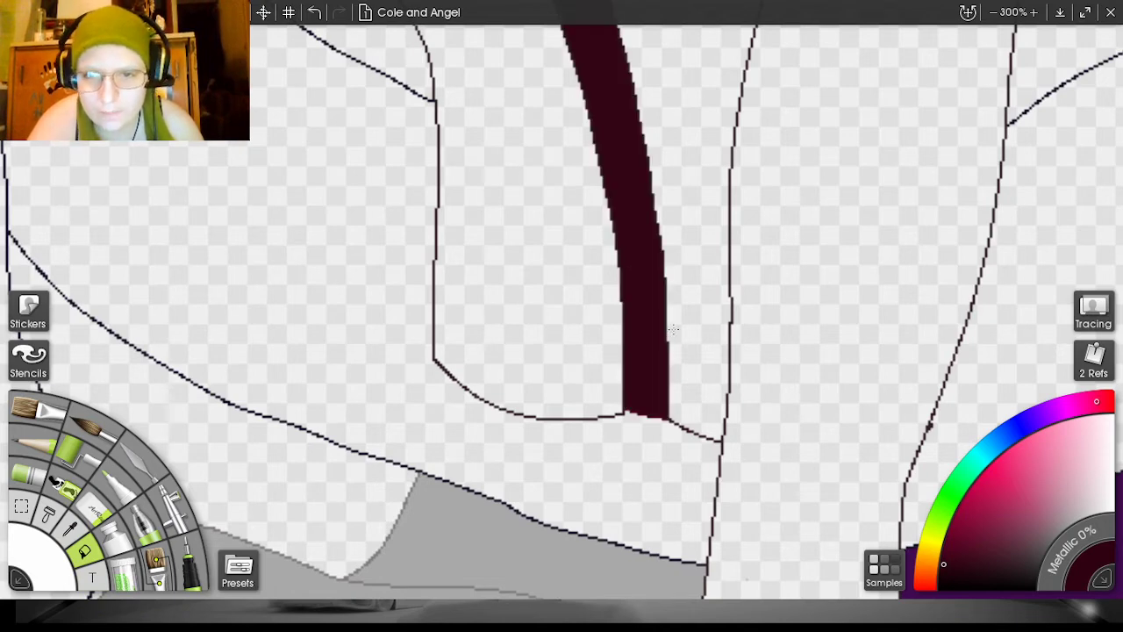
- Undo the centre strip's fill, darken the maroon slightly and fill the strip again
{"action": "left_click", "coordinate": [314, 13]}
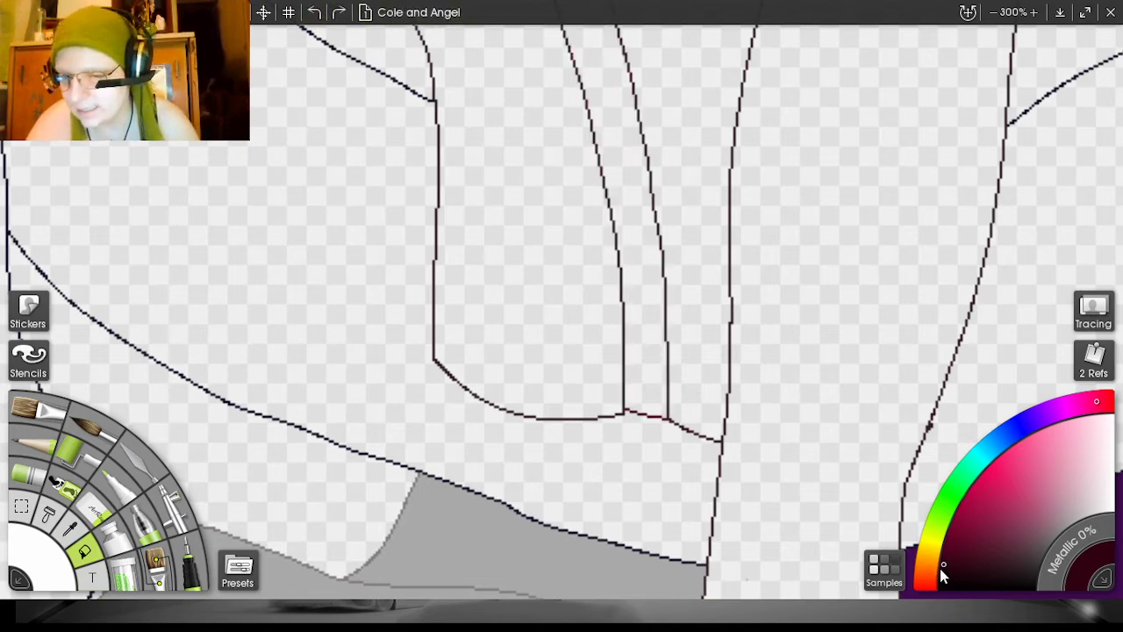
{"action": "left_click", "coordinate": [944, 572]}
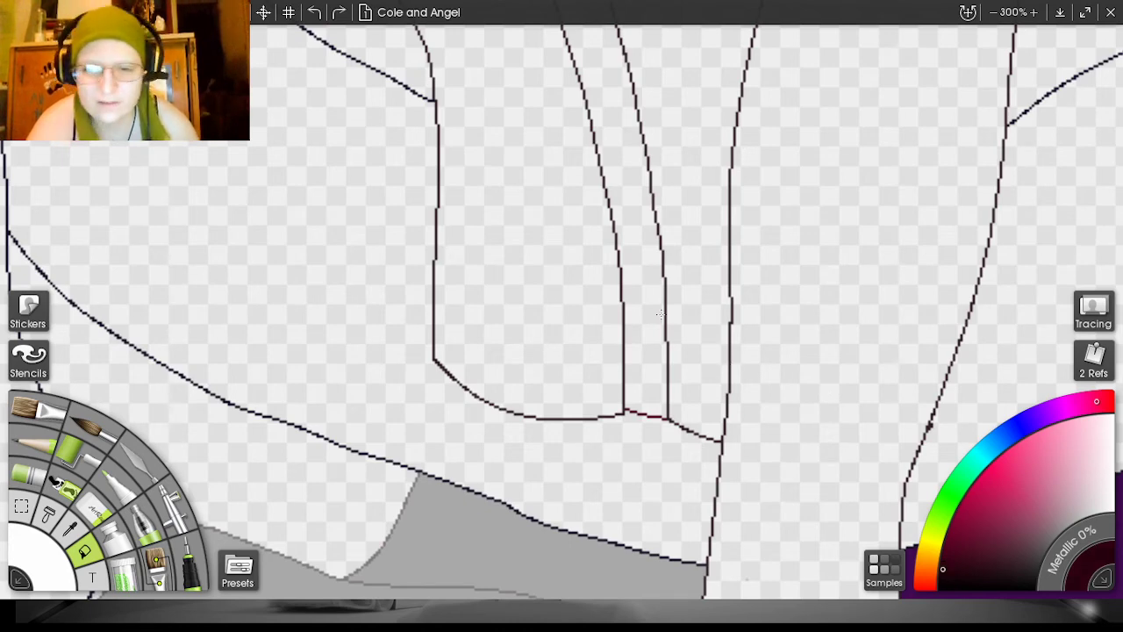
{"action": "left_click", "coordinate": [640, 293]}
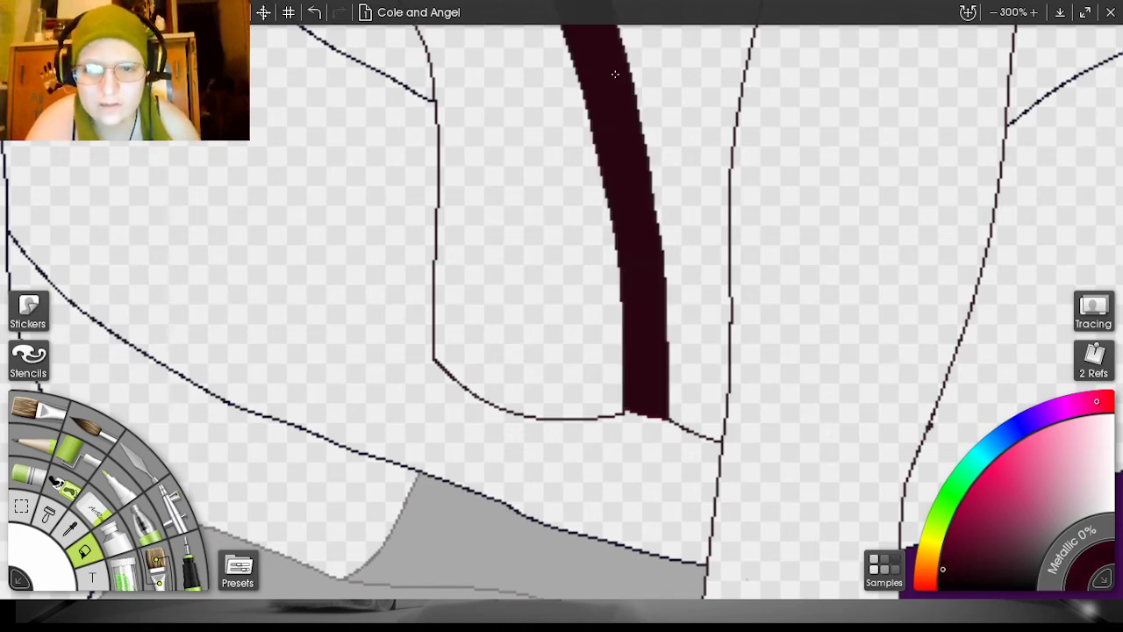
- Sample a dark reddish brown for the jacket from the reference image and darken it
{"action": "left_click_drag", "start_coordinate": [999, 227], "coordinate": [1092, 424]}
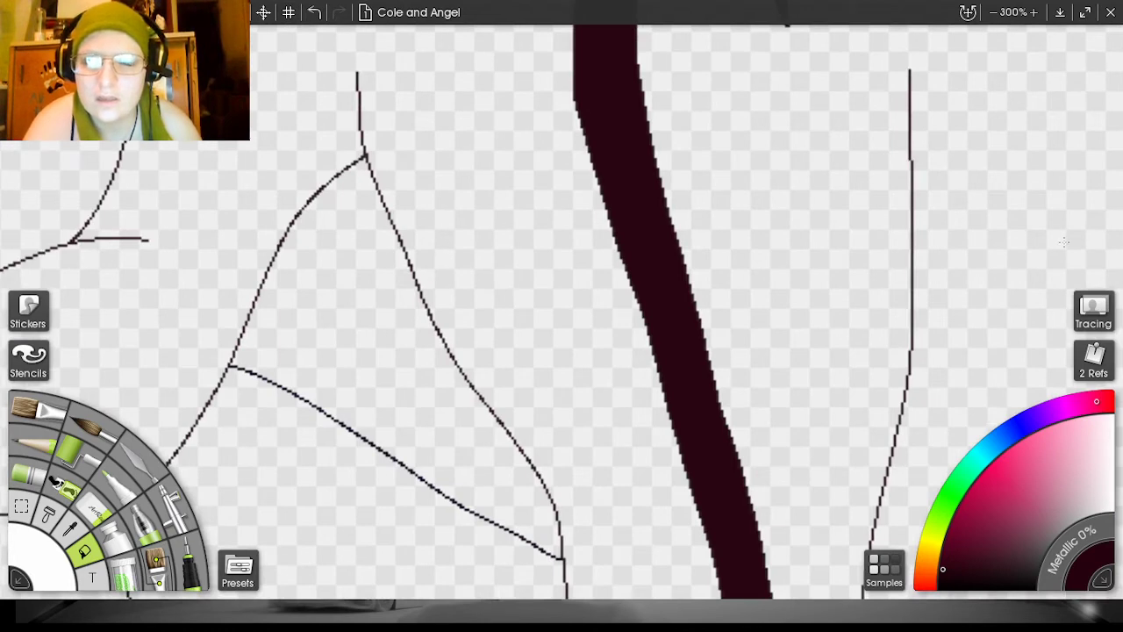
{"action": "left_click_drag", "start_coordinate": [1016, 159], "coordinate": [866, 301]}
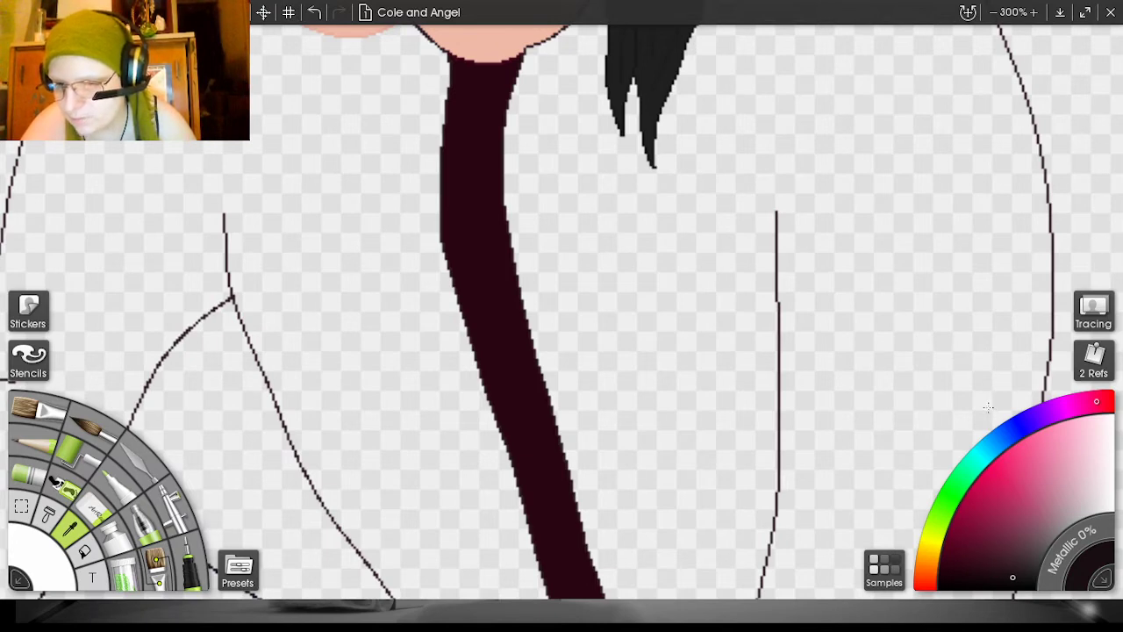
{"action": "left_click", "coordinate": [1104, 360]}
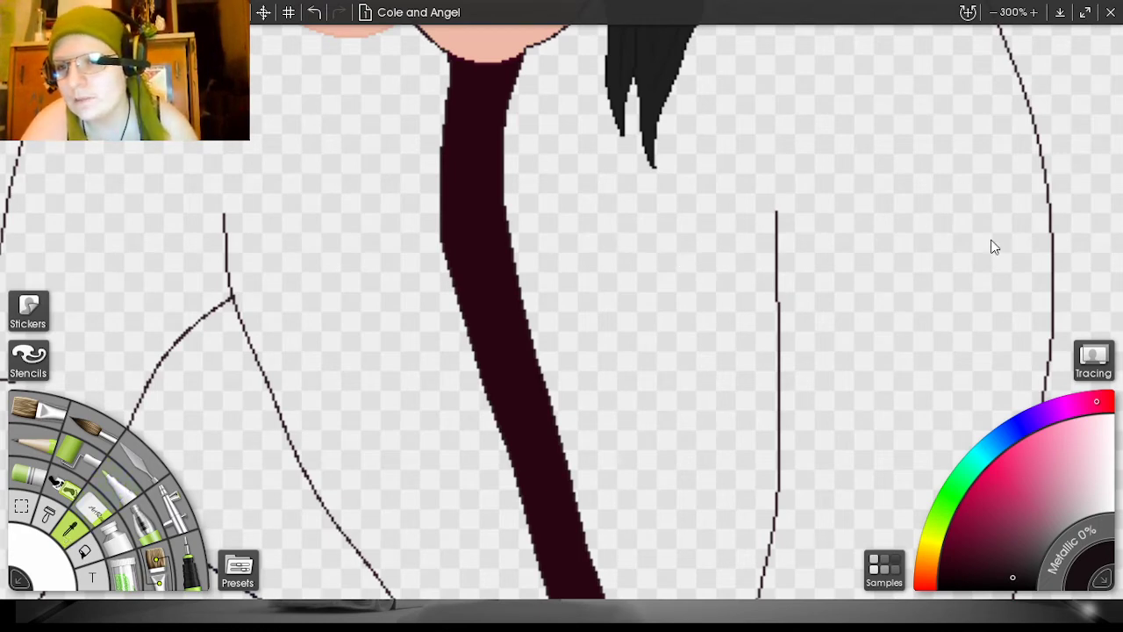
{"action": "left_click", "coordinate": [984, 211]}
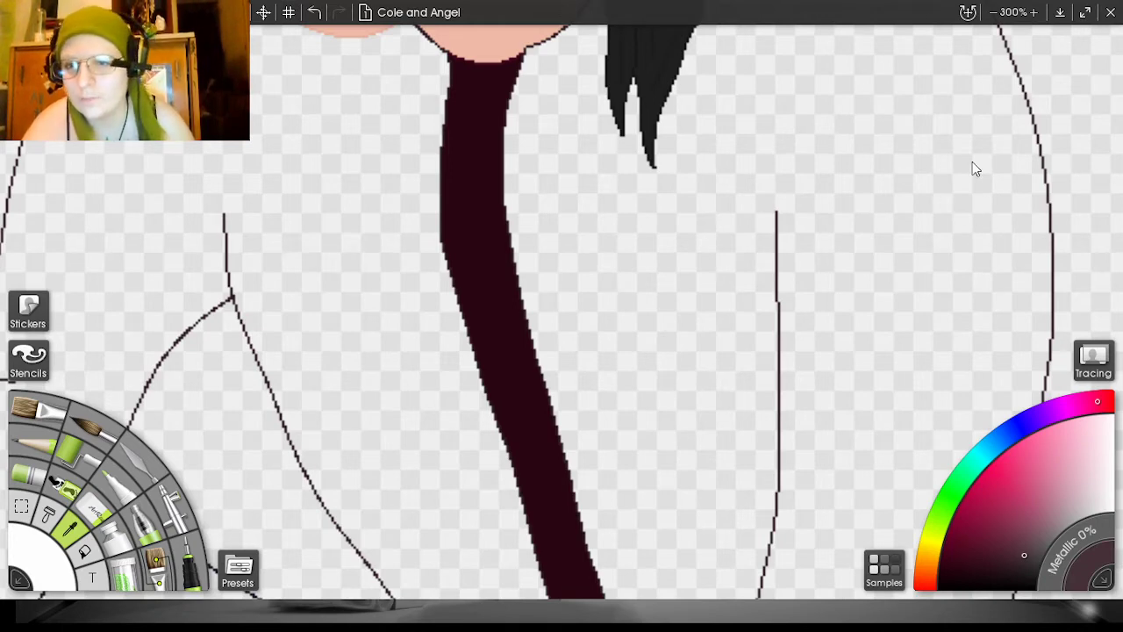
{"action": "left_click", "coordinate": [933, 126], "text": "alt"}
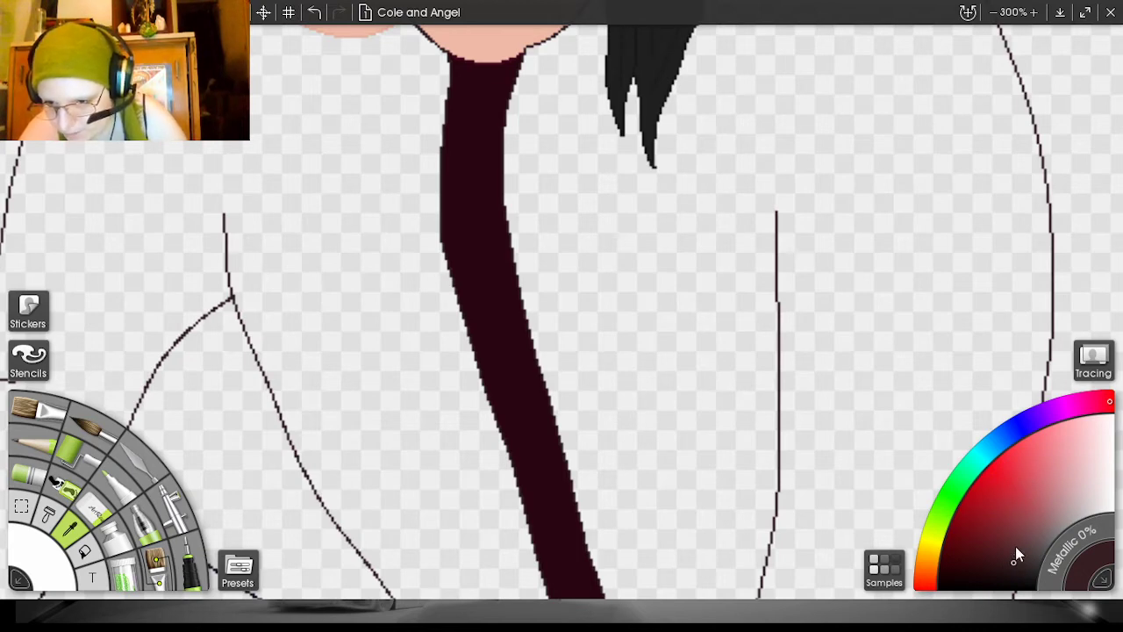
{"action": "left_click_drag", "start_coordinate": [1008, 561], "coordinate": [996, 568]}
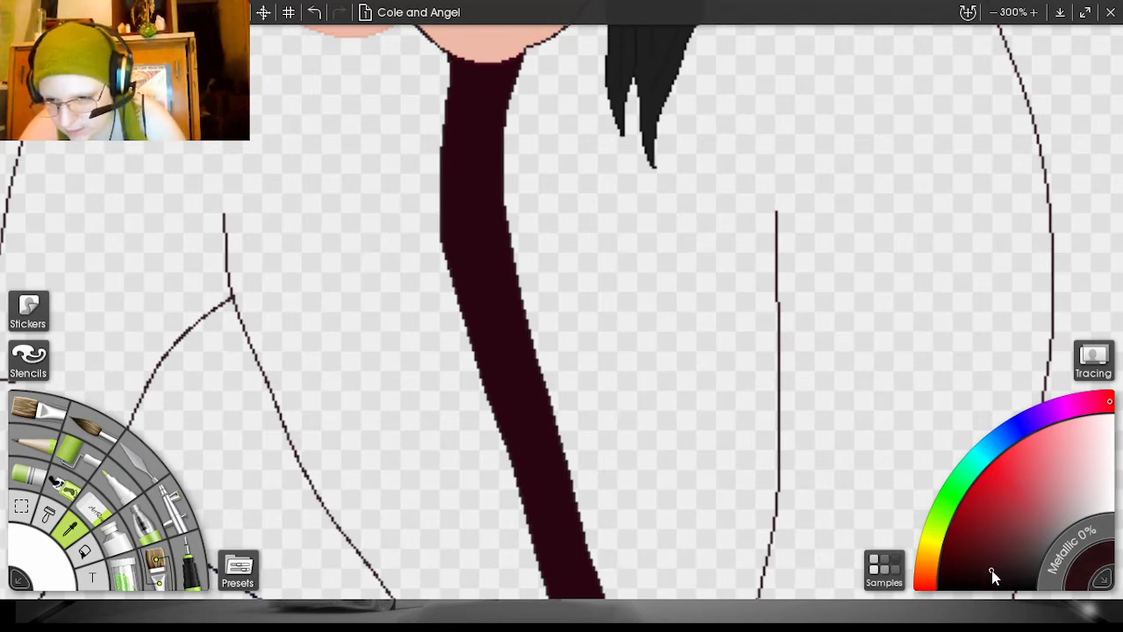
- Try filling the jacket's near side and sleeve with the dark reddish brown, hide the references and undo the fill
{"action": "left_click", "coordinate": [84, 551]}
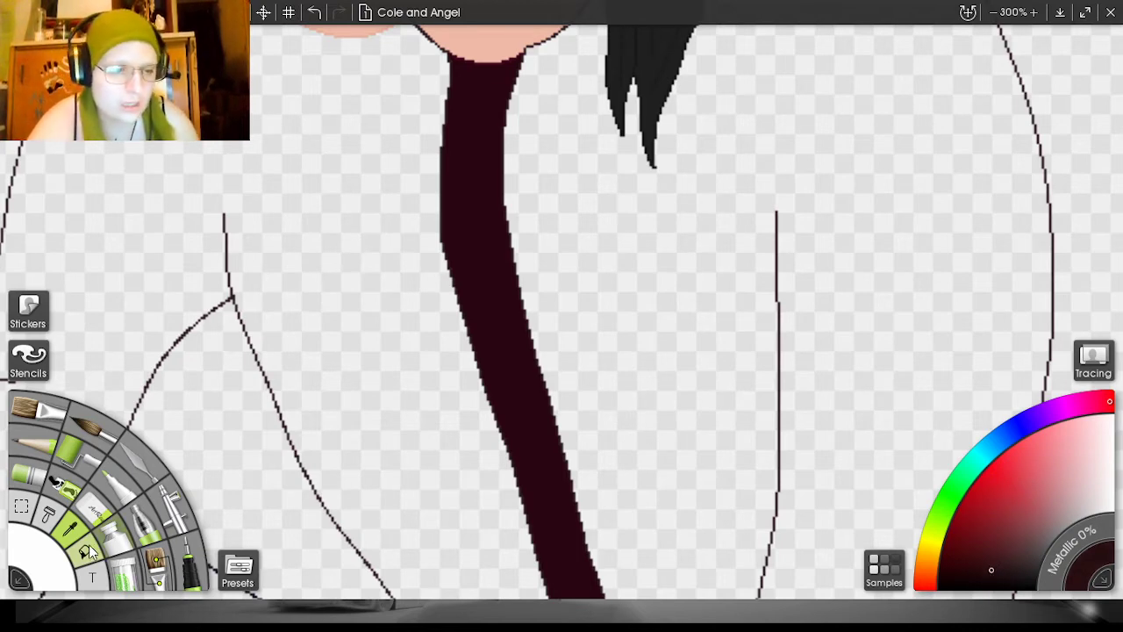
{"action": "left_click", "coordinate": [684, 299]}
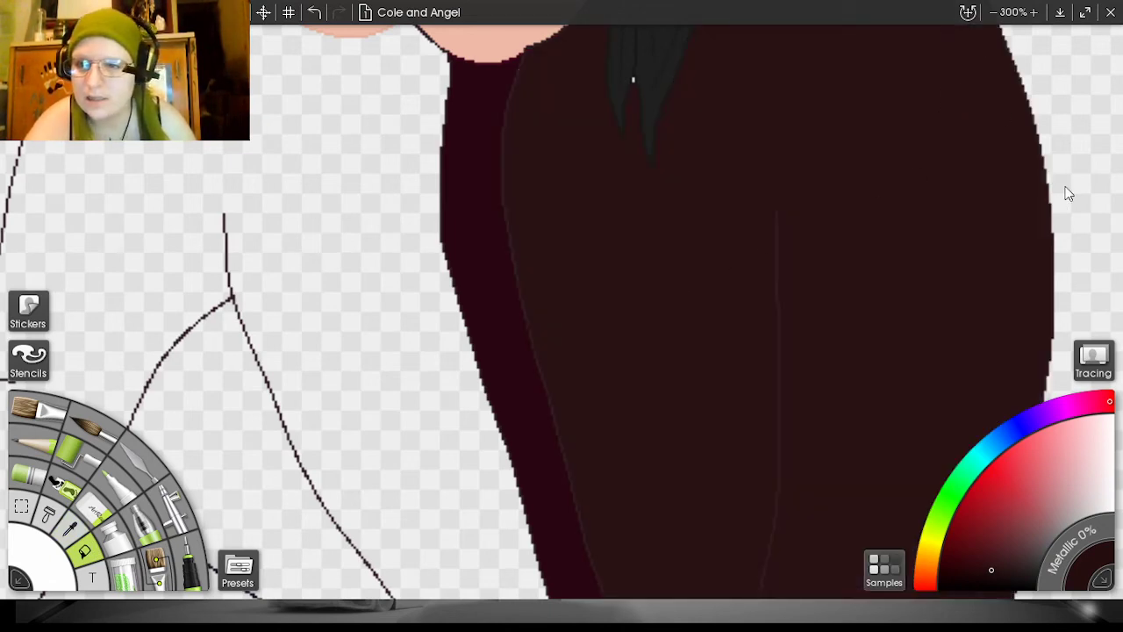
{"action": "left_click", "coordinate": [1087, 43]}
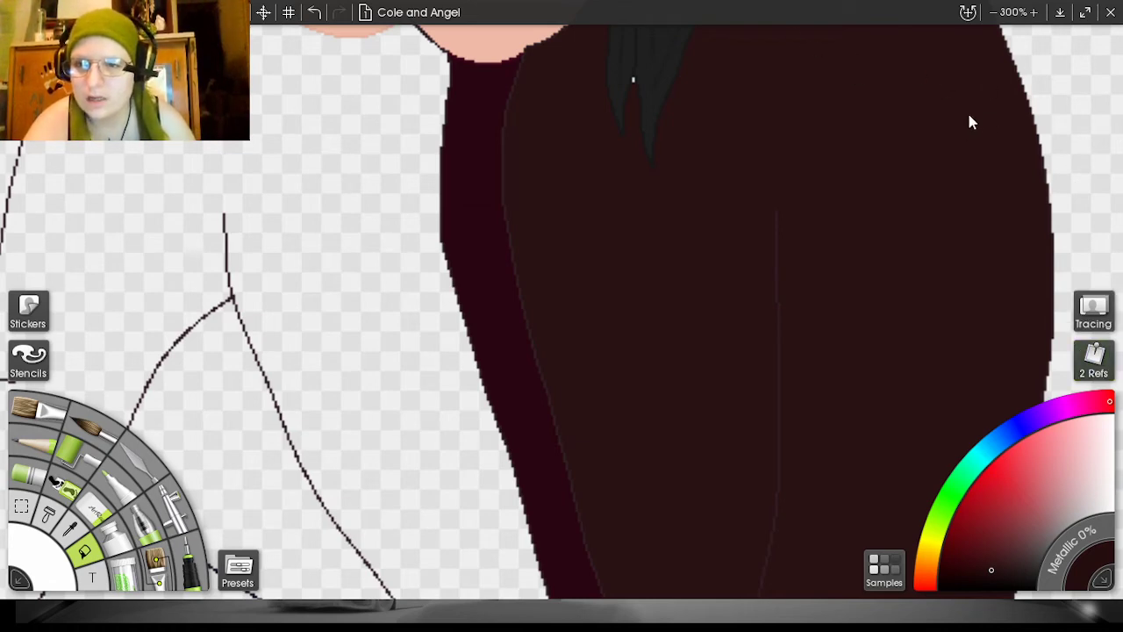
{"action": "scroll", "coordinate": [970, 123], "scroll_direction": "down", "scroll_amount": 4}
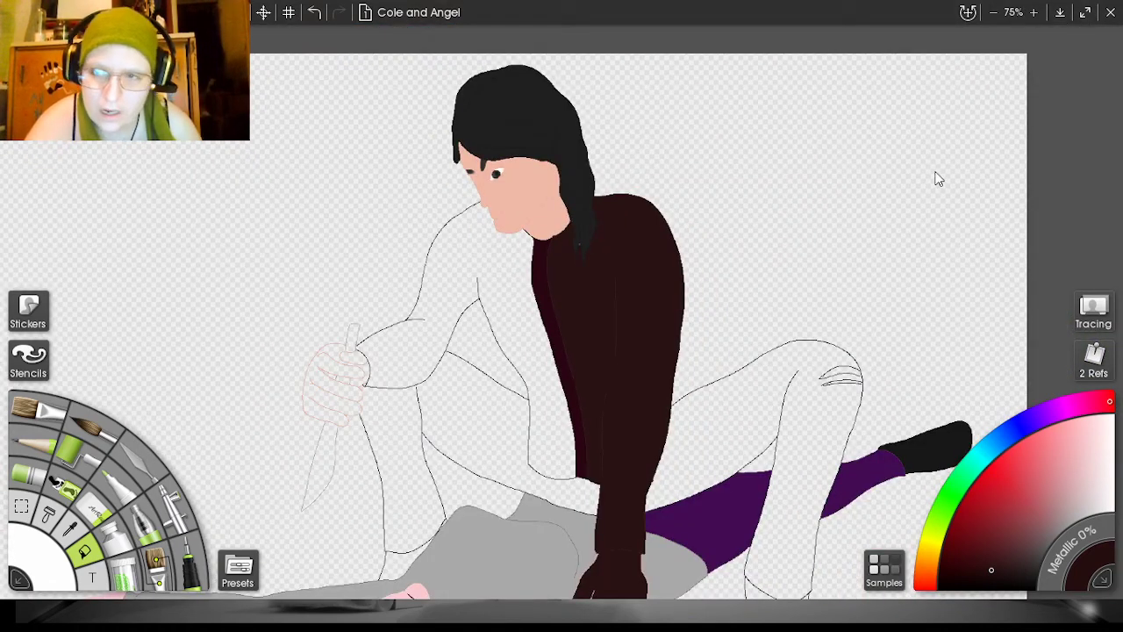
{"action": "scroll", "coordinate": [1044, 132], "scroll_direction": "up", "scroll_amount": 1}
{"action": "left_click_drag", "start_coordinate": [1009, 154], "coordinate": [965, 7]}
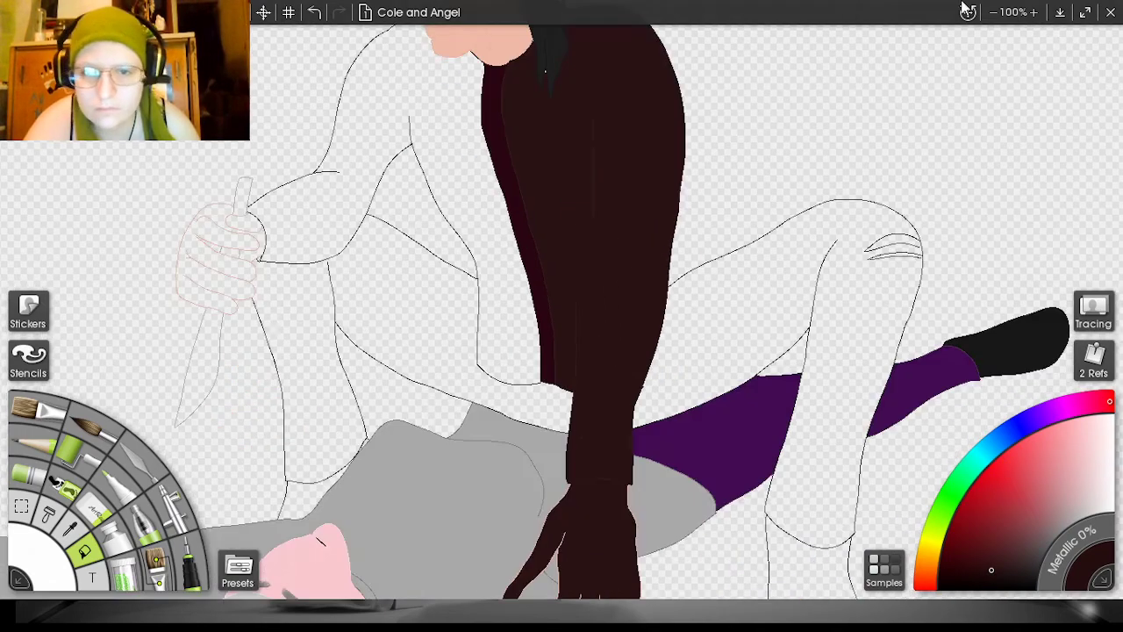
{"action": "left_click", "coordinate": [315, 13]}
- Close the gap in the cuff line at the planted hand's wrist with a dot of the pen at 5% size
{"action": "left_click_drag", "start_coordinate": [1002, 174], "coordinate": [1002, 7]}
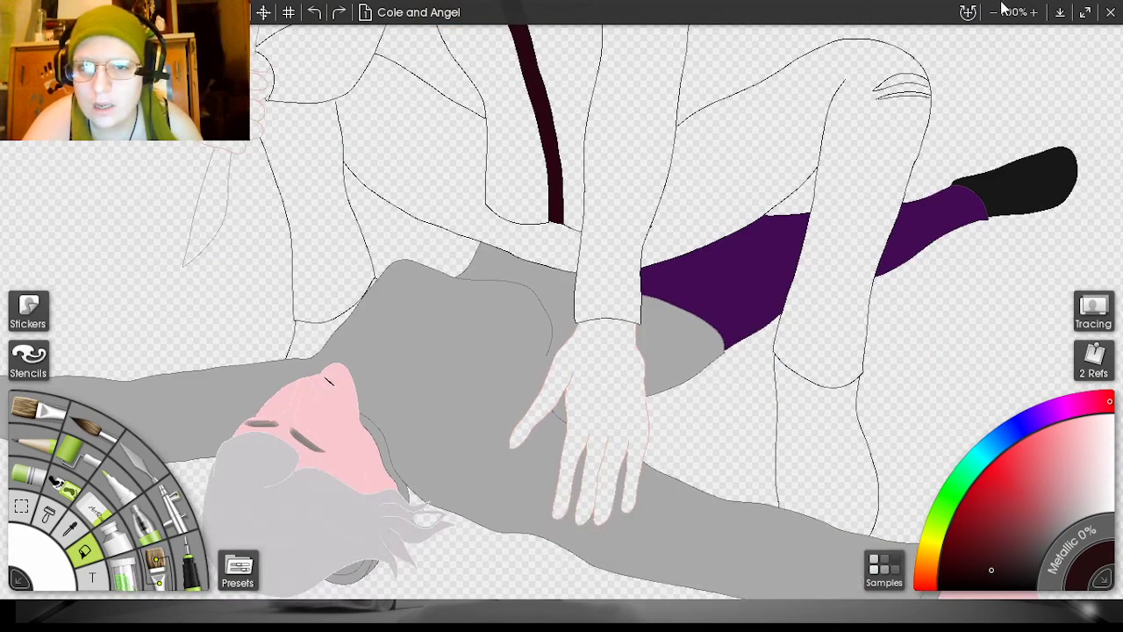
{"action": "scroll", "coordinate": [1040, 127], "scroll_direction": "up", "scroll_amount": 4}
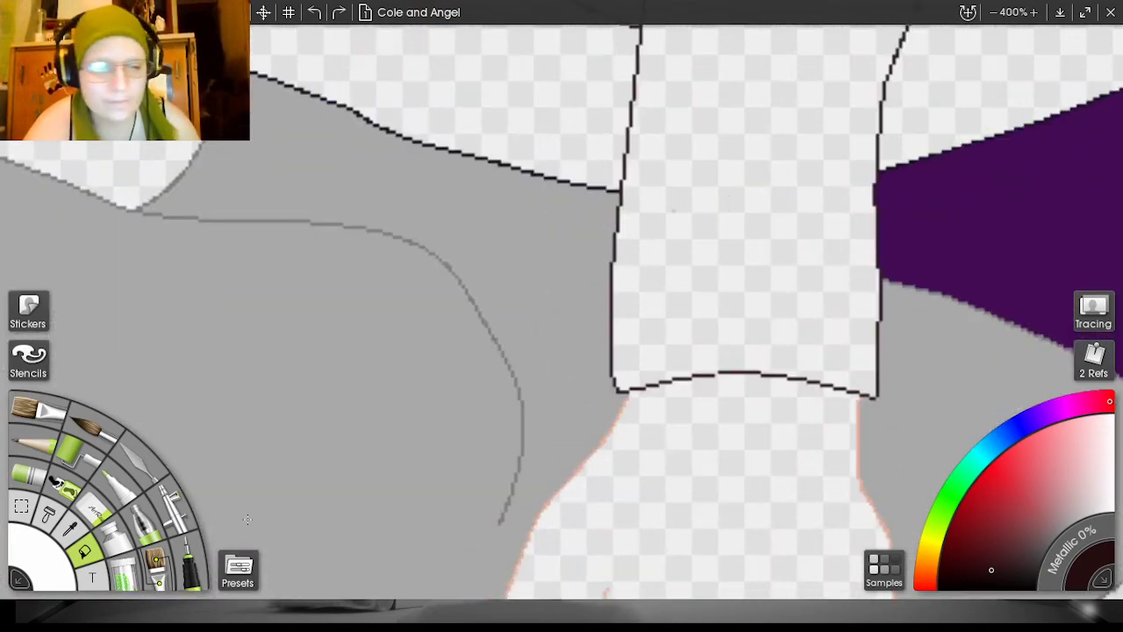
{"action": "left_click", "coordinate": [191, 574]}
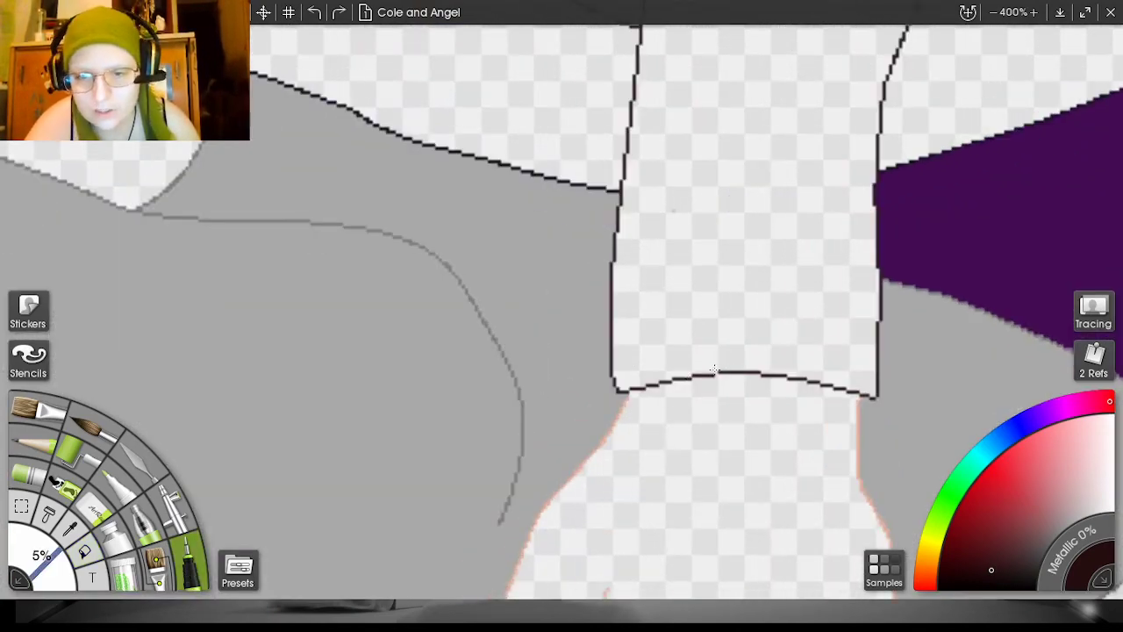
{"action": "left_click", "coordinate": [714, 369]}
{"action": "key", "text": "ctrl+z"}
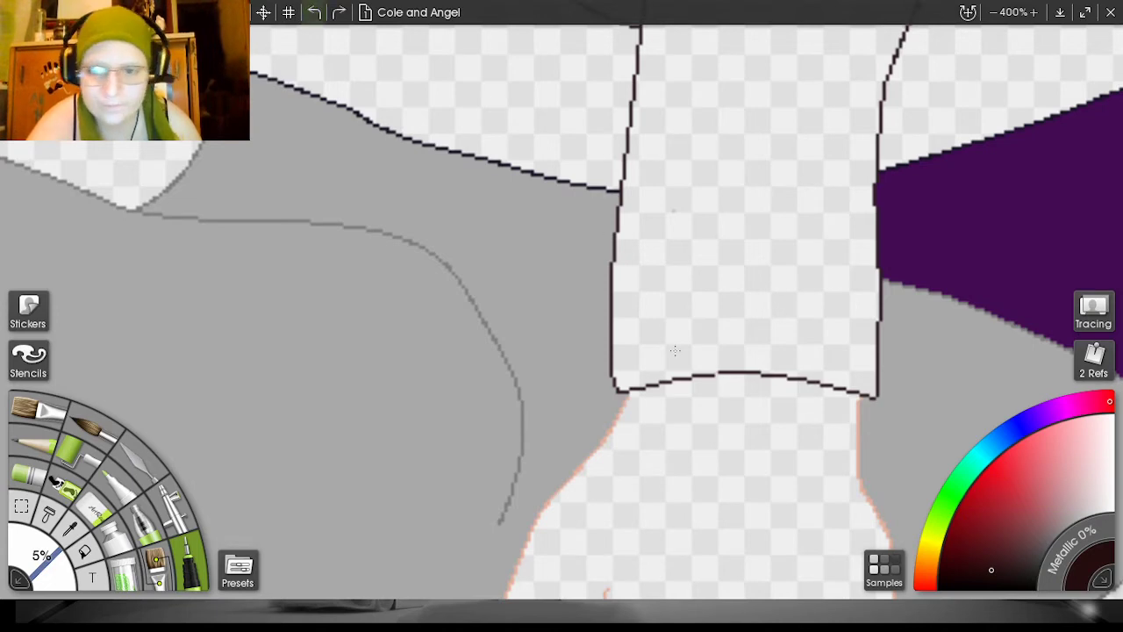
{"action": "left_click", "coordinate": [713, 365]}
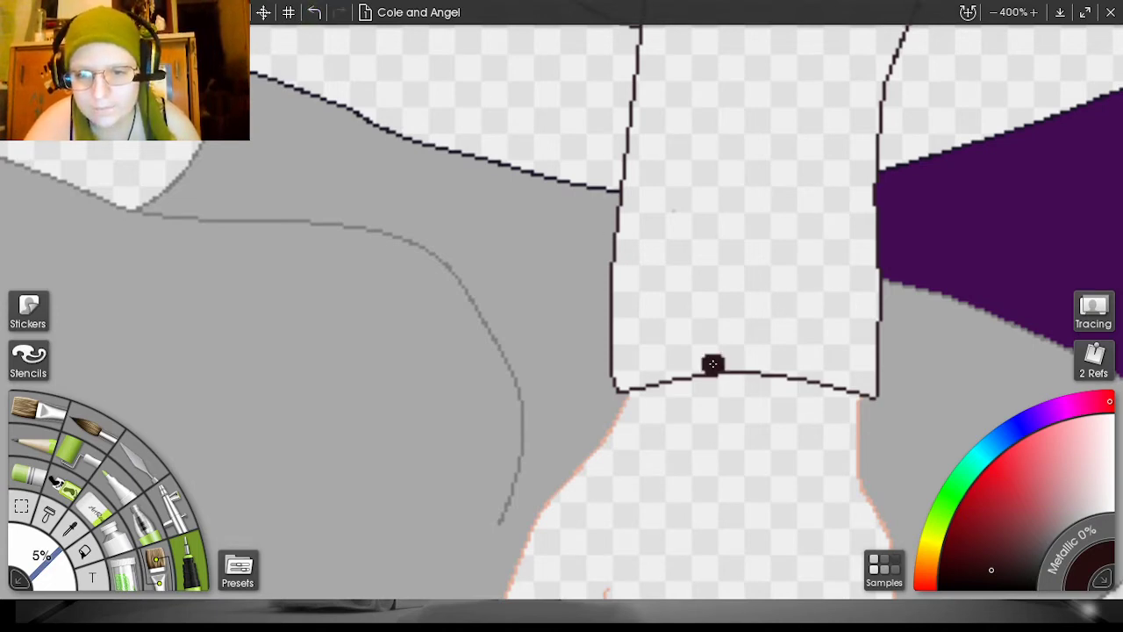
- Fill the jacket's near side and sleeve down to the cuff with the dark reddish brown
{"action": "key", "text": "ctrl+minus"}
{"action": "left_click_drag", "start_coordinate": [1022, 157], "coordinate": [954, 447]}
{"action": "left_click", "coordinate": [86, 550]}
{"action": "left_click", "coordinate": [662, 375]}
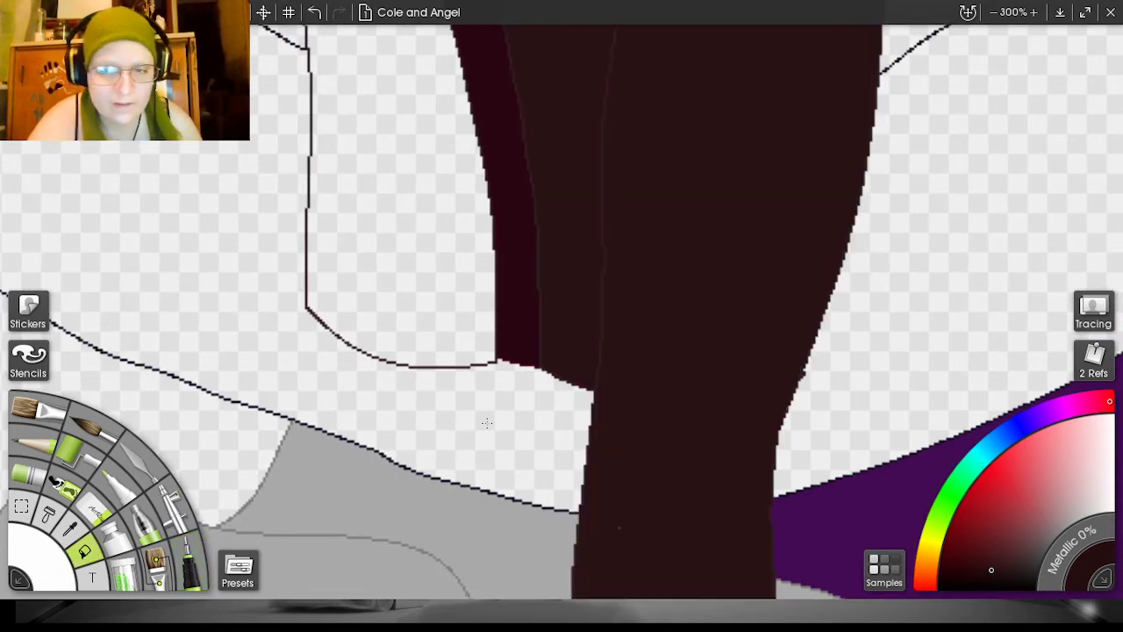
- Touch up the jacket fill with the pen at 5% size, covering the unfilled speck between the hair tips
{"action": "left_click", "coordinate": [188, 564]}
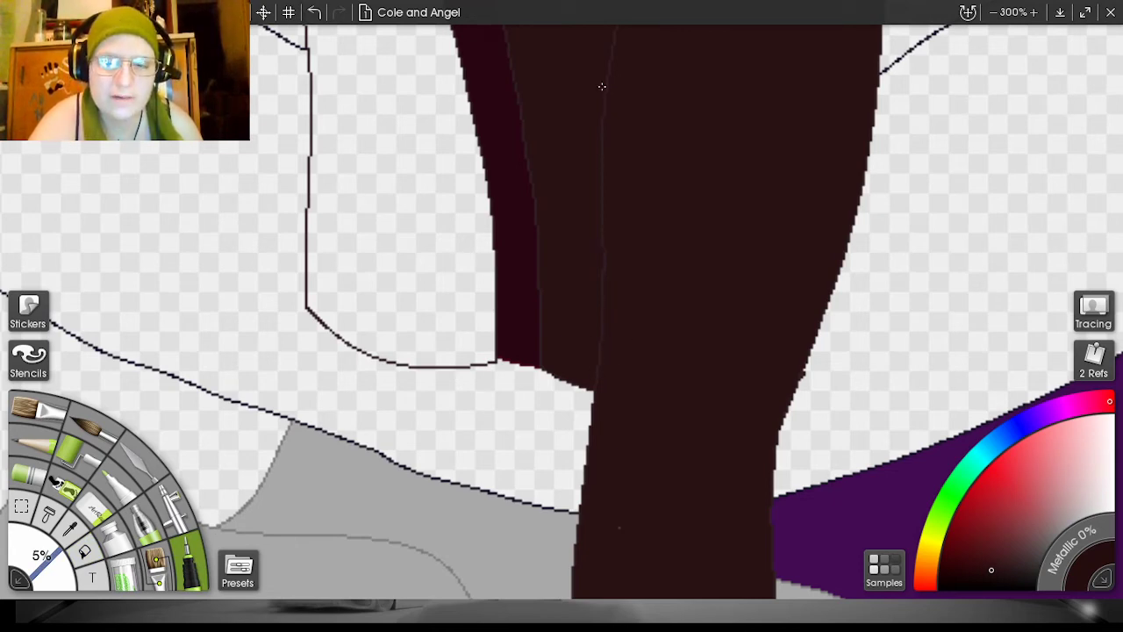
{"action": "left_click_drag", "start_coordinate": [602, 86], "coordinate": [619, 7]}
{"action": "left_click_drag", "start_coordinate": [992, 165], "coordinate": [942, 631]}
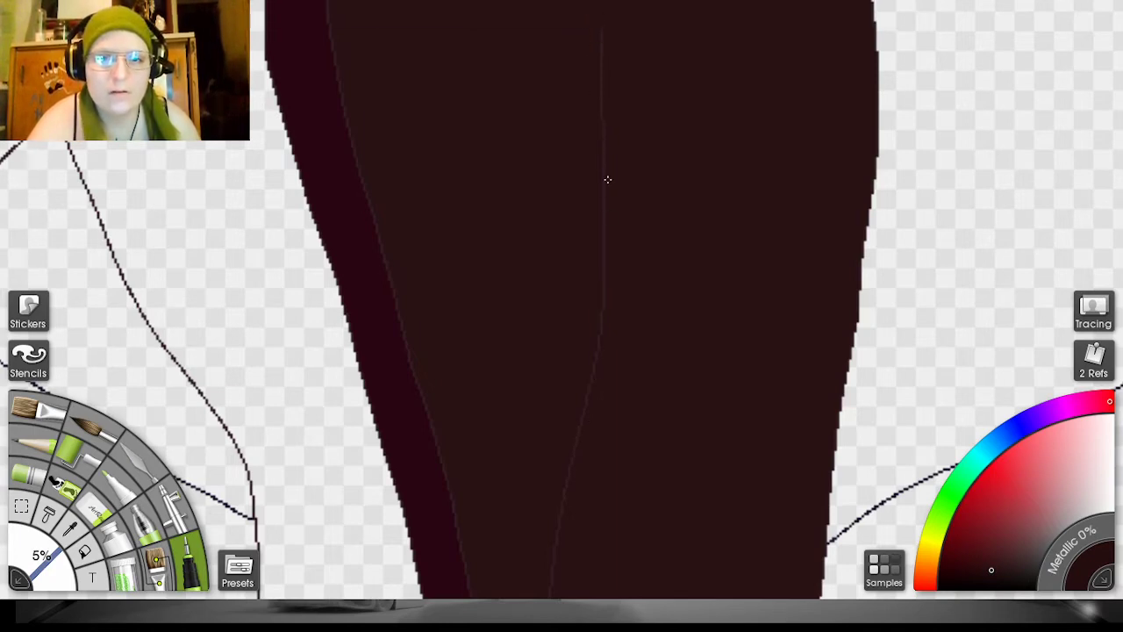
{"action": "scroll", "coordinate": [960, 127], "scroll_direction": "down", "scroll_amount": 5}
{"action": "scroll", "coordinate": [965, 138], "scroll_direction": "down", "scroll_amount": 1}
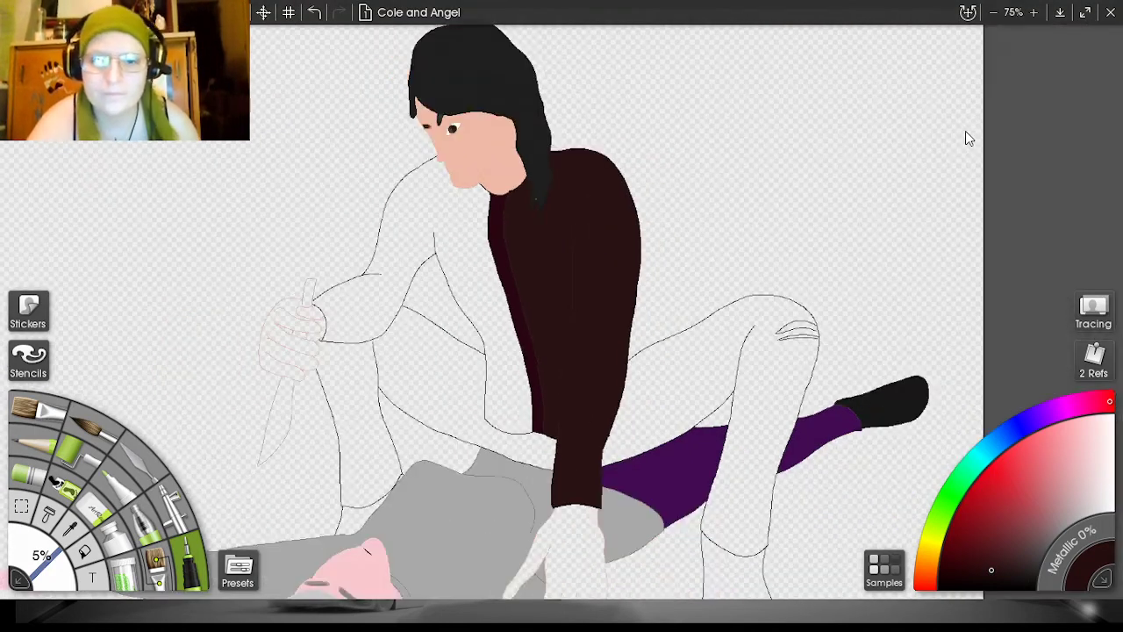
{"action": "scroll", "coordinate": [1027, 146], "scroll_direction": "up", "scroll_amount": 4}
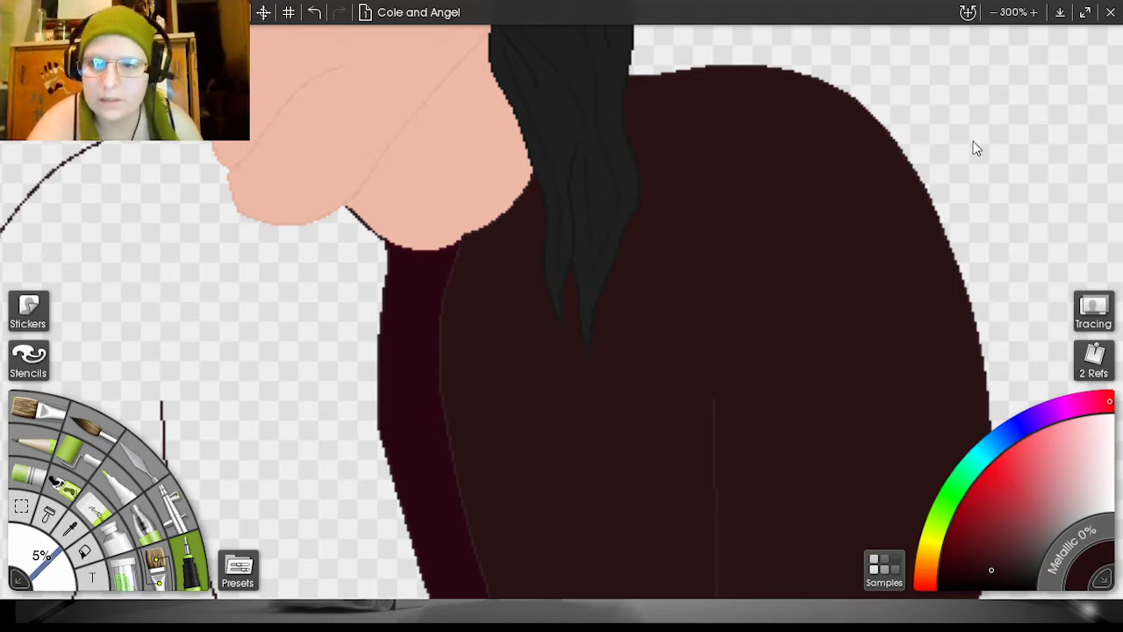
{"action": "scroll", "coordinate": [970, 140], "scroll_direction": "down", "scroll_amount": 4}
{"action": "scroll", "coordinate": [969, 138], "scroll_direction": "down", "scroll_amount": 1}
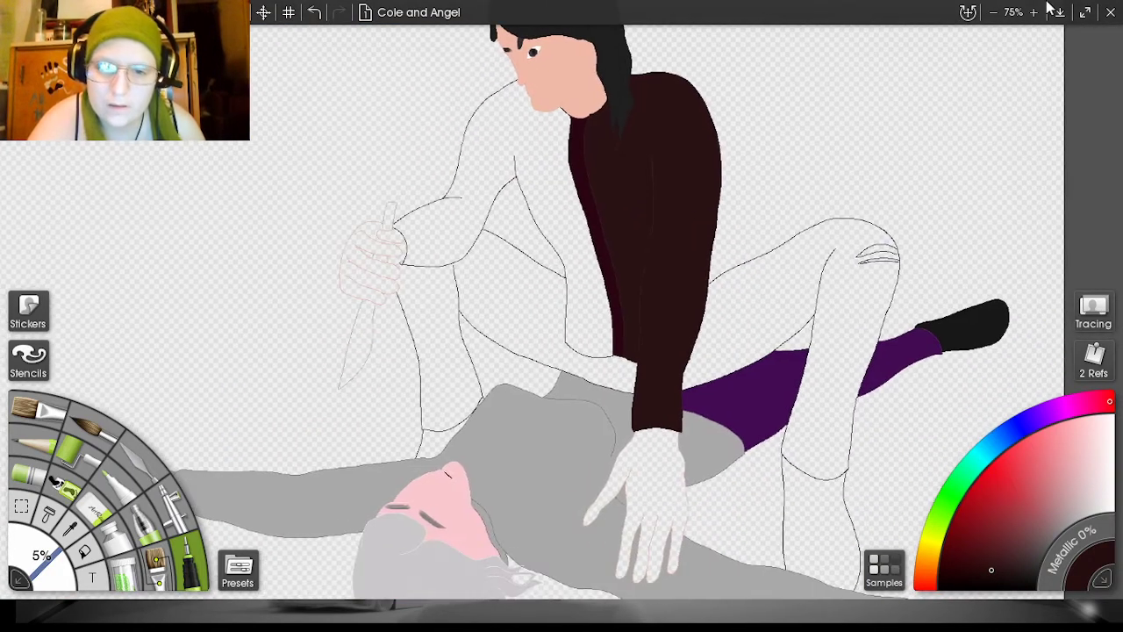
- Try filling the jacket's far side with the dark reddish brown and undo the fill
{"action": "scroll", "coordinate": [1034, 145], "scroll_direction": "up", "scroll_amount": 4}
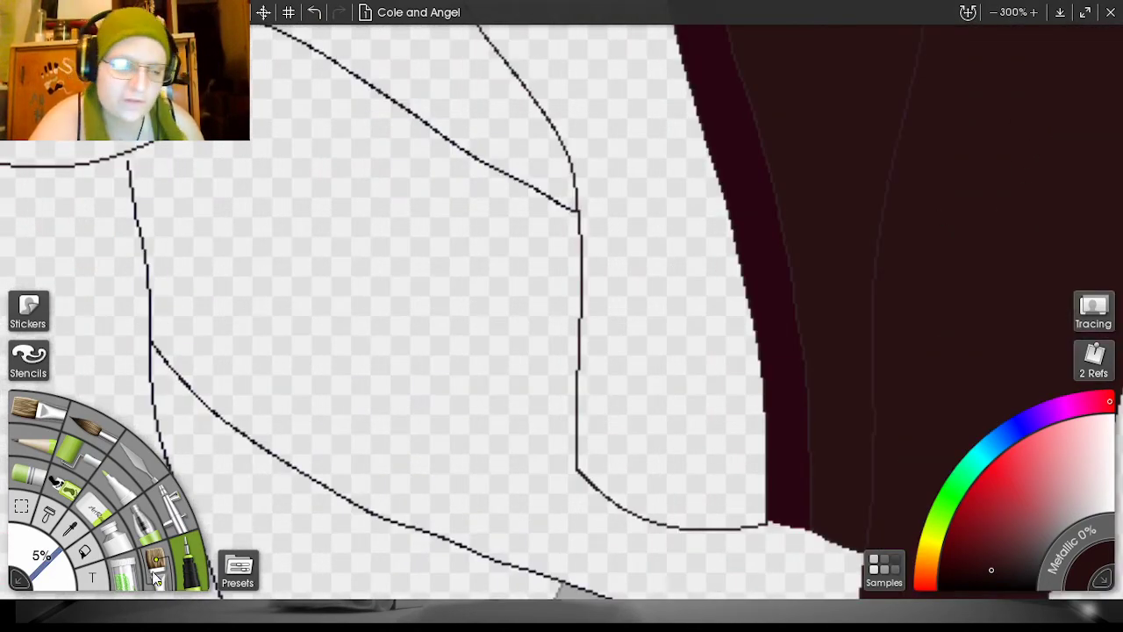
{"action": "left_click", "coordinate": [85, 551]}
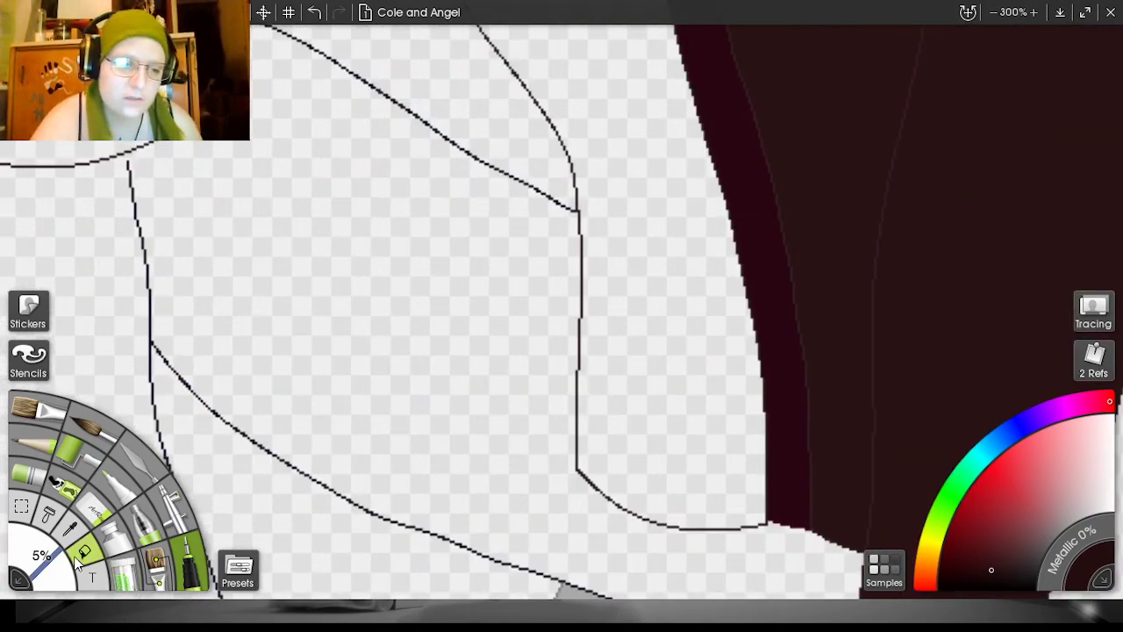
{"action": "left_click", "coordinate": [691, 373]}
{"action": "left_click", "coordinate": [314, 12]}
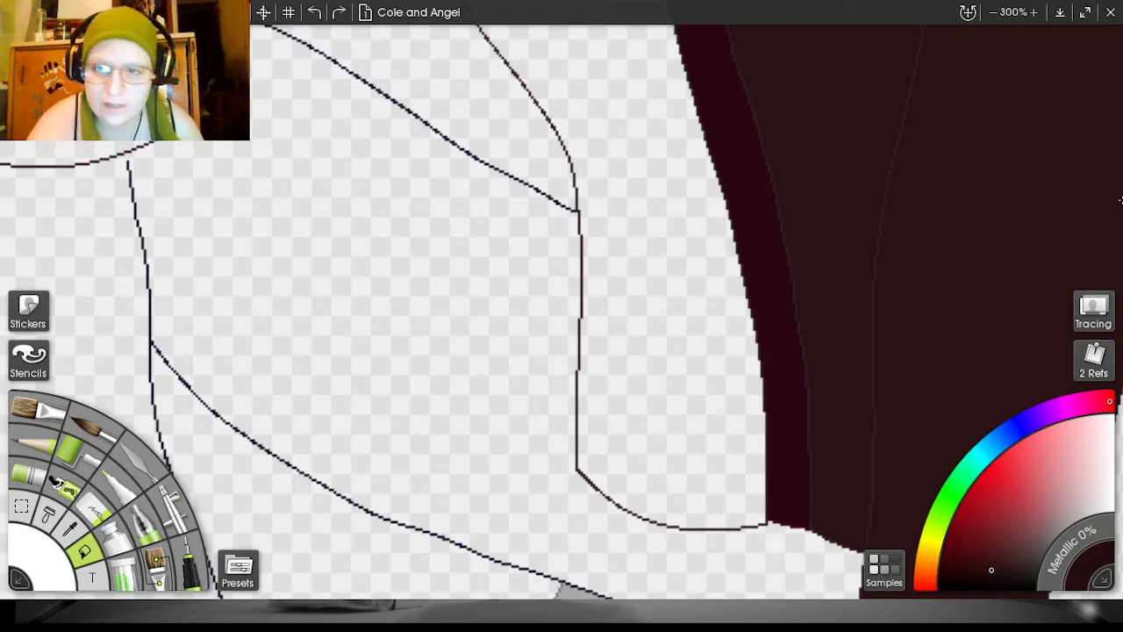
- Close the gaps at both ends of the knife hand's cuff line with the pen at 2% size
{"action": "left_click_drag", "start_coordinate": [992, 161], "coordinate": [1122, 483]}
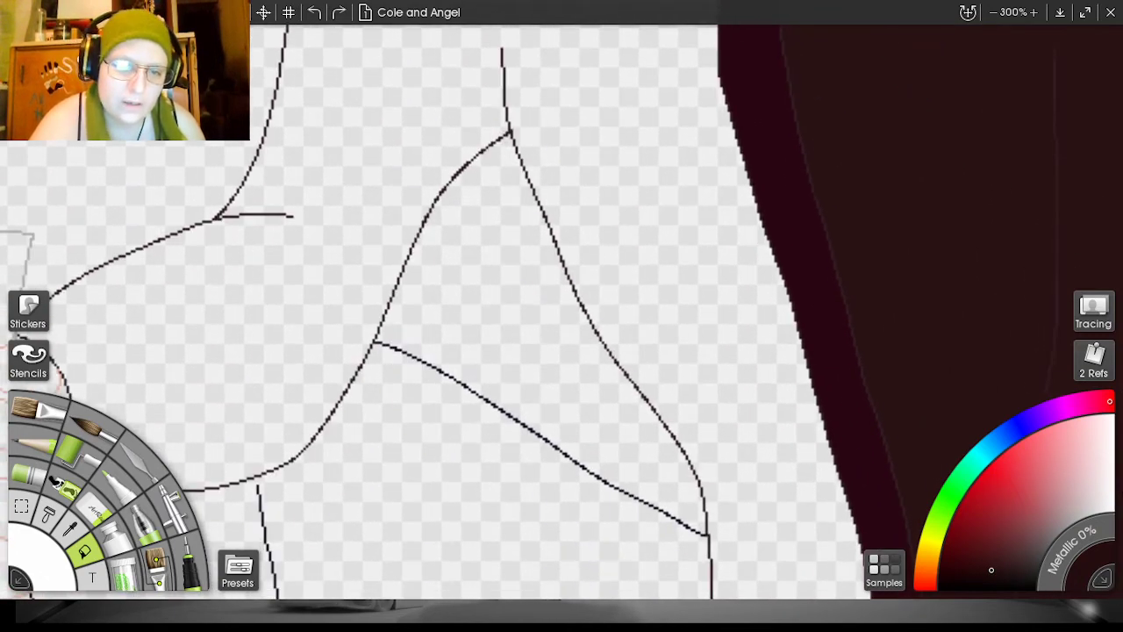
{"action": "left_click_drag", "start_coordinate": [1006, 150], "coordinate": [1120, 154]}
{"action": "left_click_drag", "start_coordinate": [1008, 179], "coordinate": [1122, 140]}
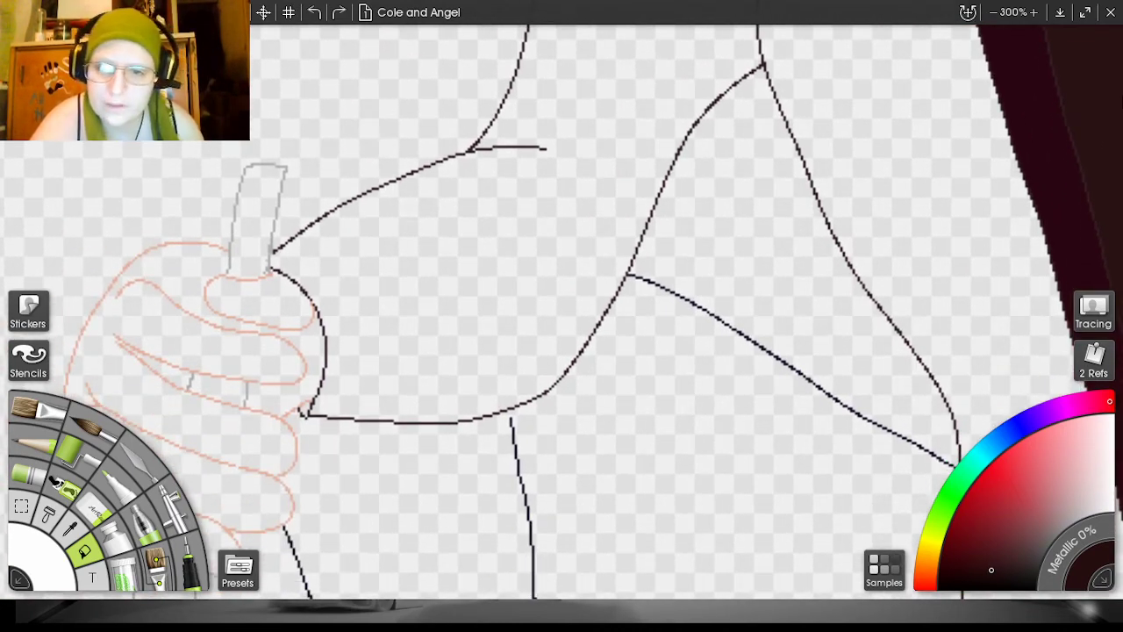
{"action": "left_click", "coordinate": [186, 563]}
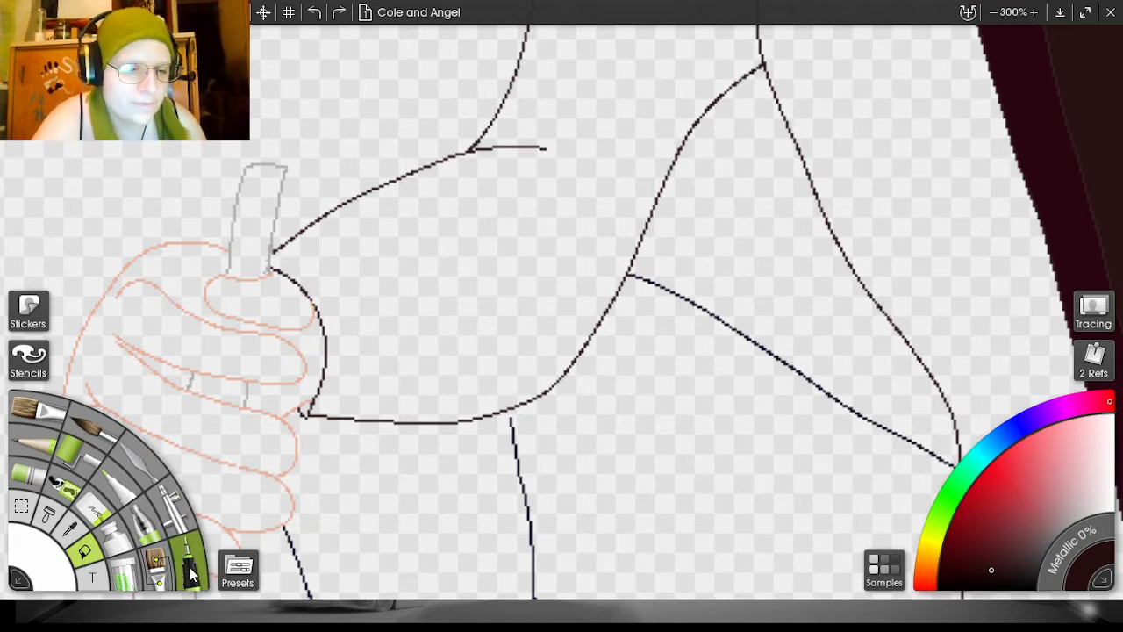
{"action": "scroll", "coordinate": [57, 577], "scroll_direction": "down", "scroll_amount": 3}
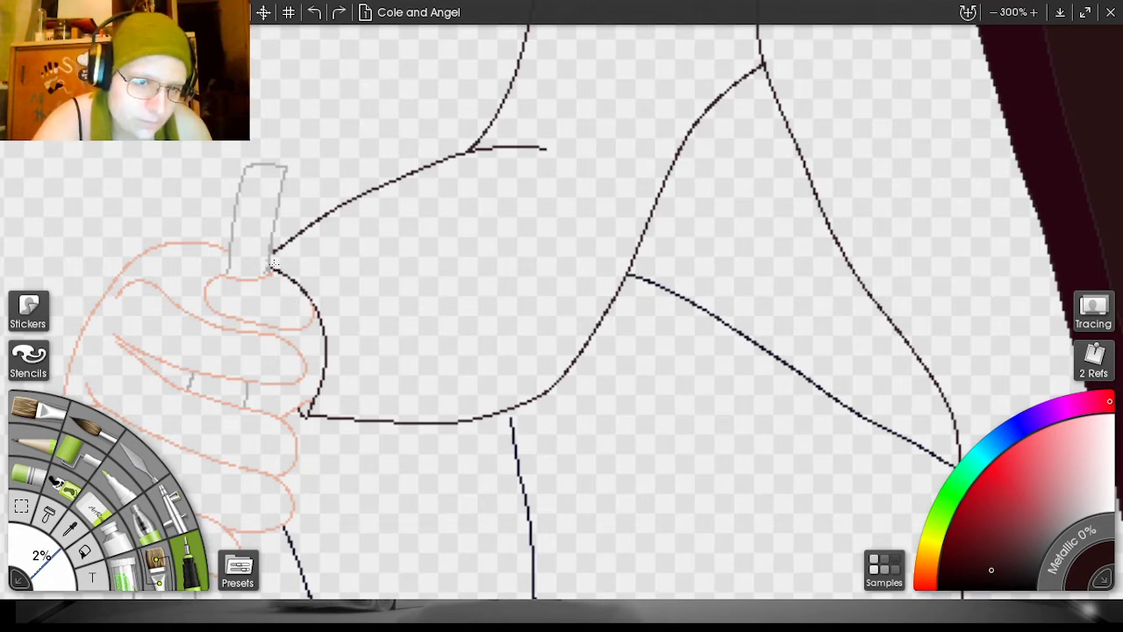
{"action": "mouse_move", "coordinate": [272, 263]}
{"action": "left_mouse_down"}
{"action": "mouse_move", "coordinate": [314, 299]}
{"action": "mouse_move", "coordinate": [279, 266]}
{"action": "left_mouse_up"}
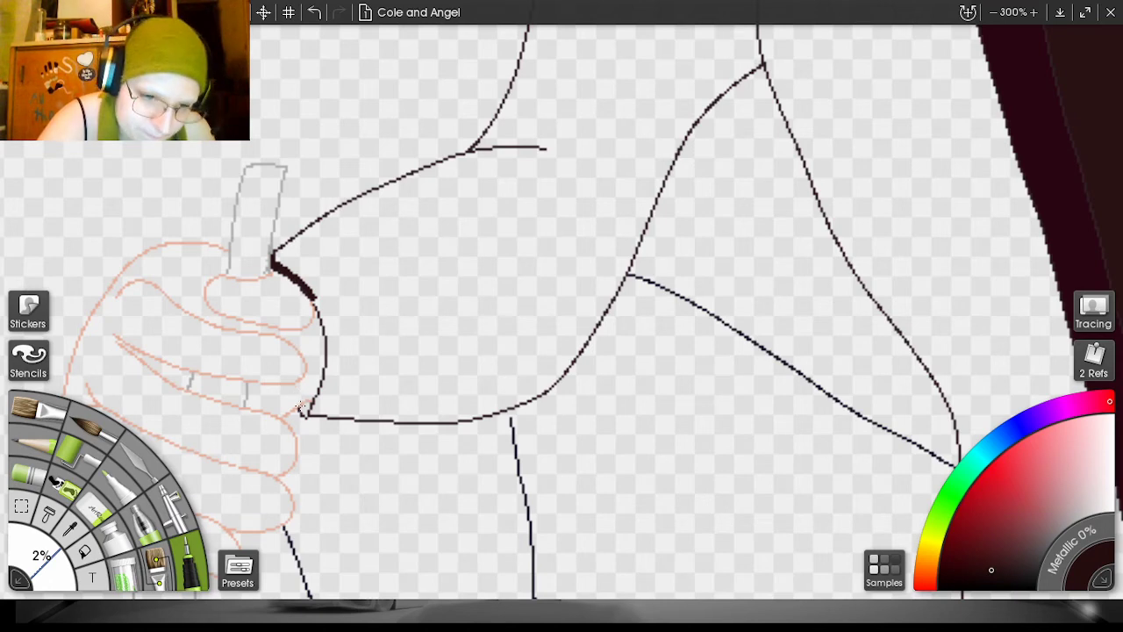
{"action": "mouse_move", "coordinate": [301, 410]}
{"action": "left_mouse_down"}
{"action": "mouse_move", "coordinate": [341, 414]}
{"action": "mouse_move", "coordinate": [306, 408]}
{"action": "mouse_move", "coordinate": [361, 417]}
{"action": "left_mouse_up"}
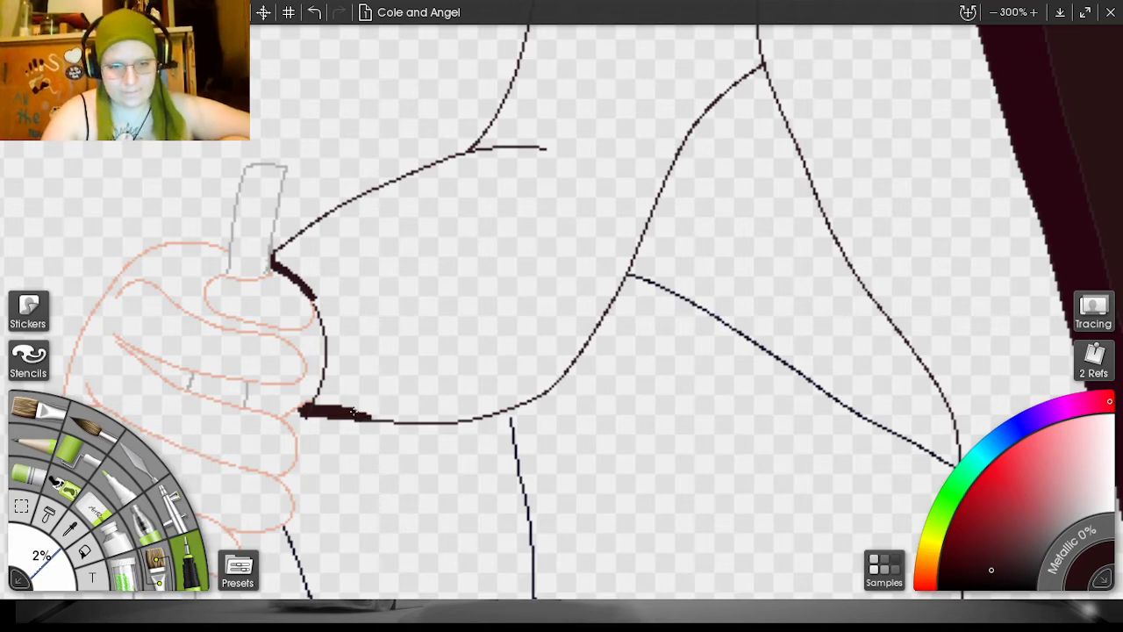
- Thicken the underside line of the raised sleeve from the cuff up to the armpit, redoing the first uneven stroke
{"action": "mouse_move", "coordinate": [347, 409]}
{"action": "left_mouse_down"}
{"action": "mouse_move", "coordinate": [467, 418]}
{"action": "mouse_move", "coordinate": [544, 392]}
{"action": "left_mouse_up"}
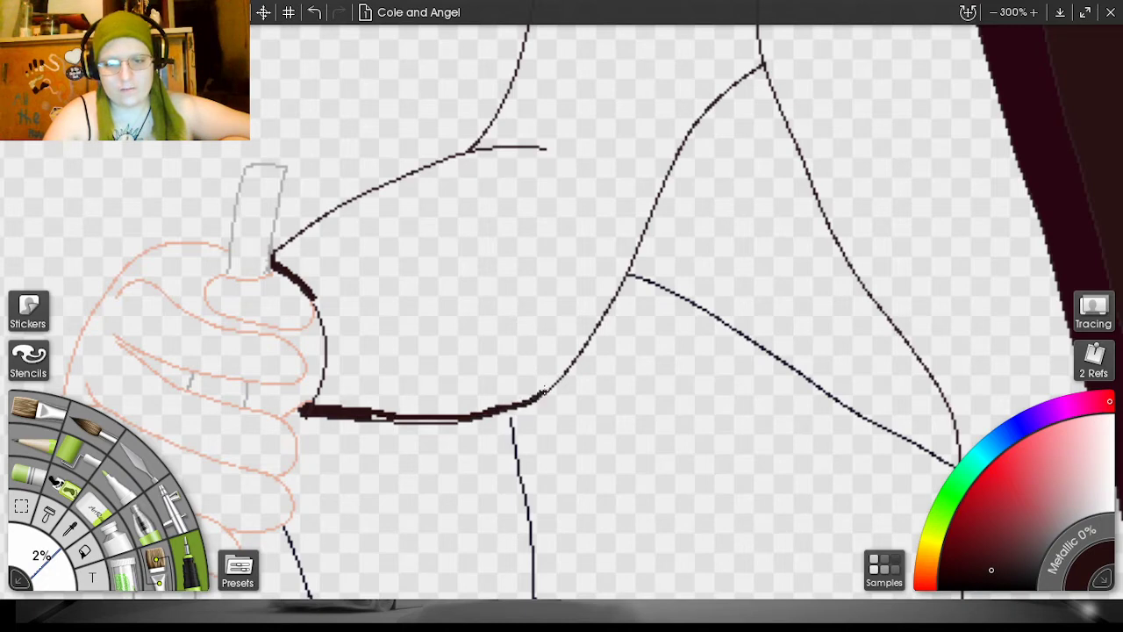
{"action": "left_click", "coordinate": [312, 11]}
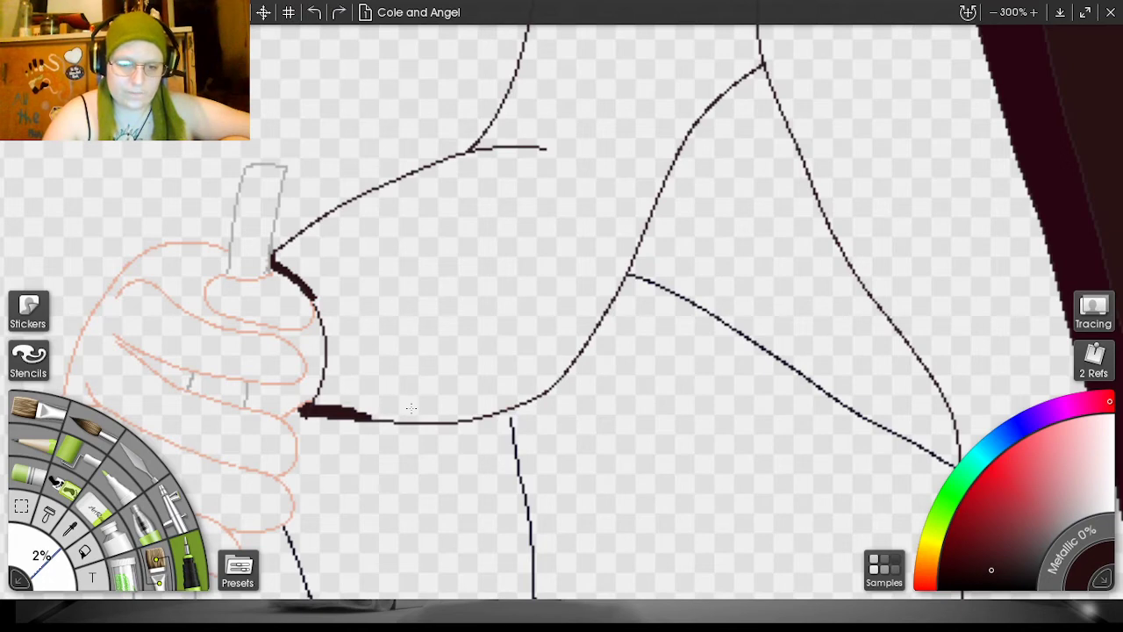
{"action": "mouse_move", "coordinate": [391, 420]}
{"action": "left_mouse_down"}
{"action": "mouse_move", "coordinate": [459, 420]}
{"action": "mouse_move", "coordinate": [557, 379]}
{"action": "mouse_move", "coordinate": [614, 284]}
{"action": "mouse_move", "coordinate": [606, 309]}
{"action": "mouse_move", "coordinate": [613, 296]}
{"action": "mouse_move", "coordinate": [686, 130]}
{"action": "mouse_move", "coordinate": [765, 58]}
{"action": "left_mouse_up"}
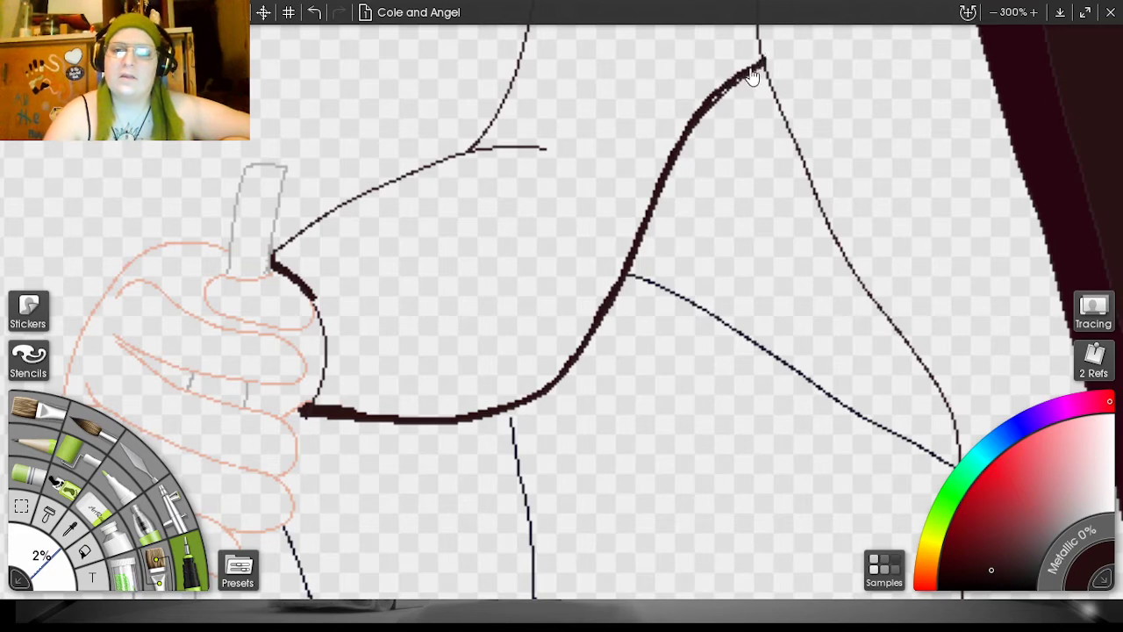
{"action": "left_click_drag", "start_coordinate": [715, 100], "coordinate": [752, 75]}
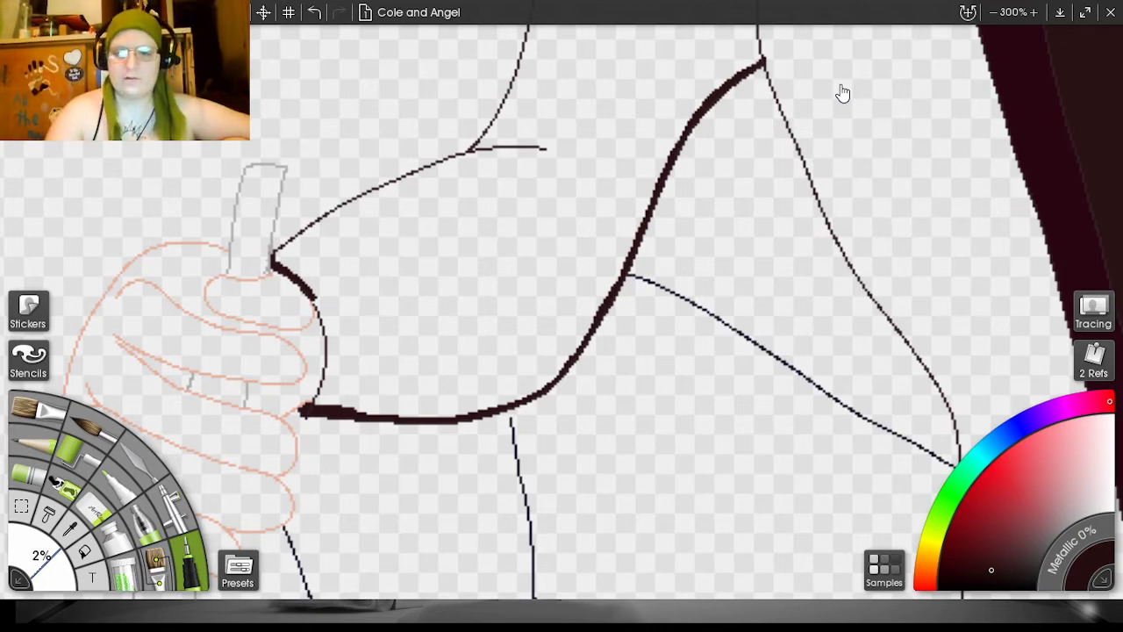
- Thicken the straight lower part of the jacket's far side outline, from the hem corner up to the thigh line
{"action": "left_click_drag", "start_coordinate": [1004, 159], "coordinate": [659, 5]}
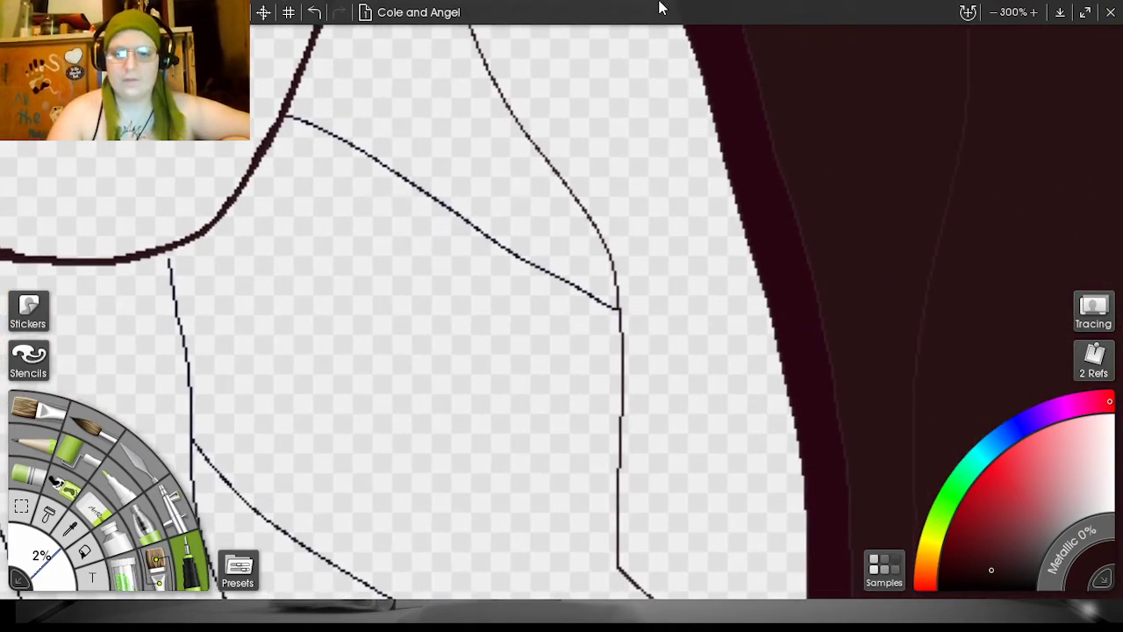
{"action": "left_click_drag", "start_coordinate": [986, 169], "coordinate": [930, 8]}
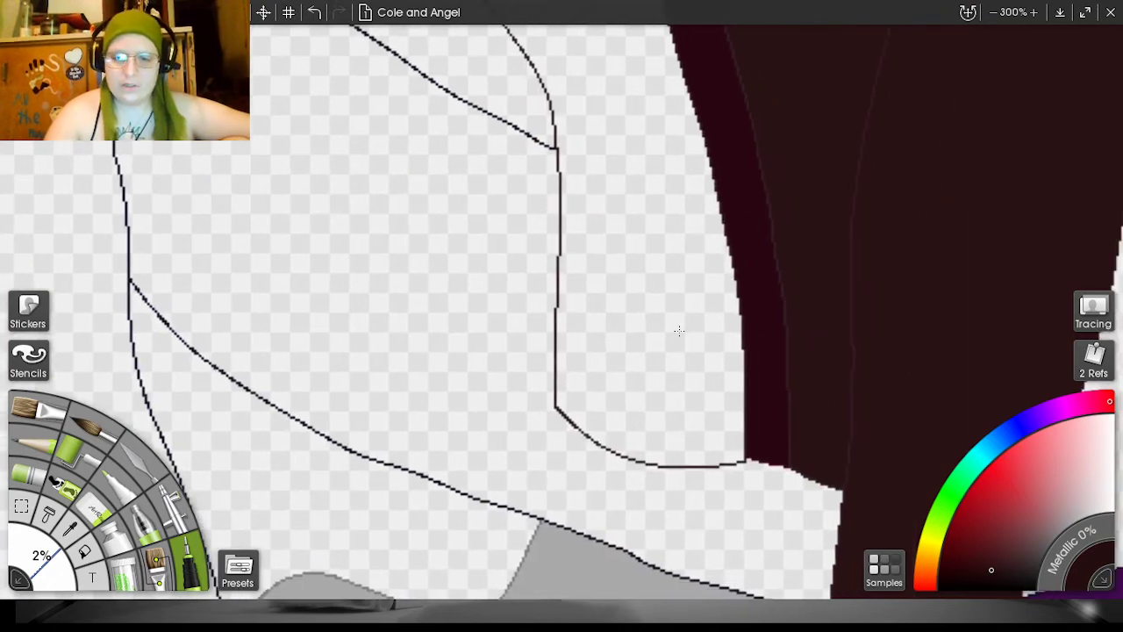
{"action": "left_click_drag", "start_coordinate": [556, 401], "coordinate": [557, 301]}
{"action": "left_click_drag", "start_coordinate": [558, 376], "coordinate": [555, 351]}
{"action": "left_click", "coordinate": [314, 12]}
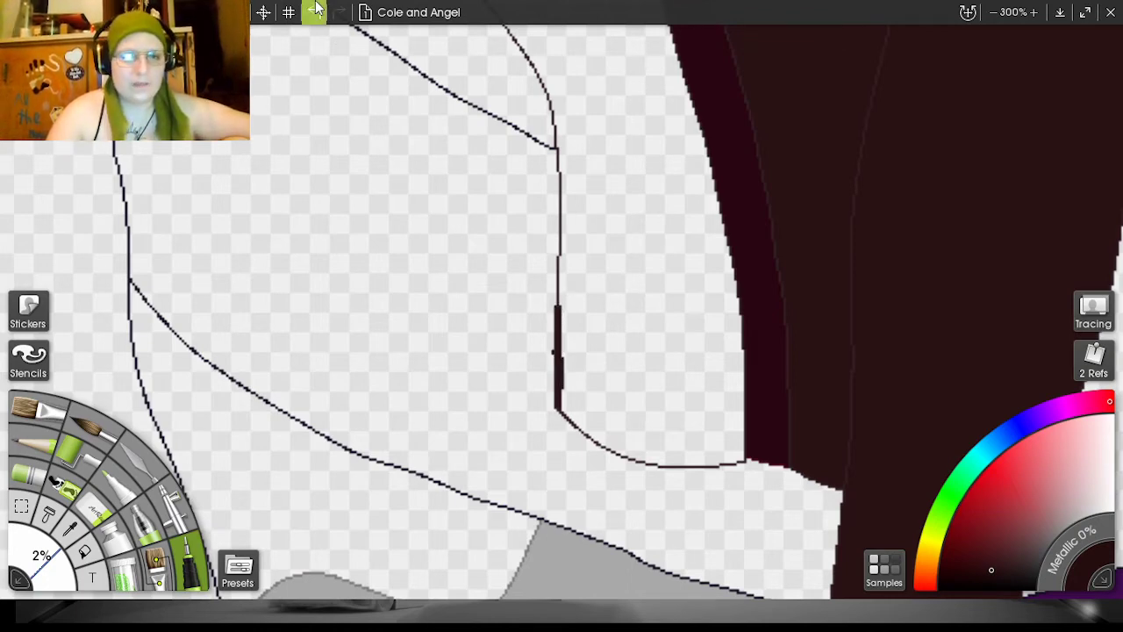
{"action": "left_click_drag", "start_coordinate": [559, 386], "coordinate": [557, 357]}
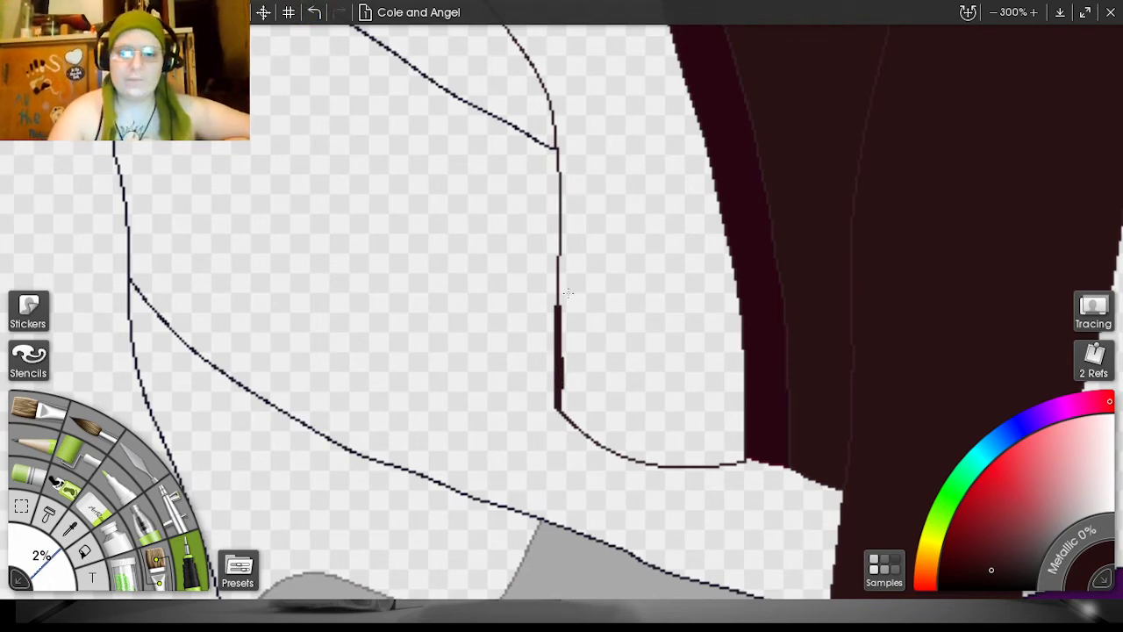
{"action": "mouse_move", "coordinate": [559, 302]}
{"action": "left_mouse_down"}
{"action": "mouse_move", "coordinate": [560, 149]}
{"action": "mouse_move", "coordinate": [560, 160]}
{"action": "left_mouse_up"}
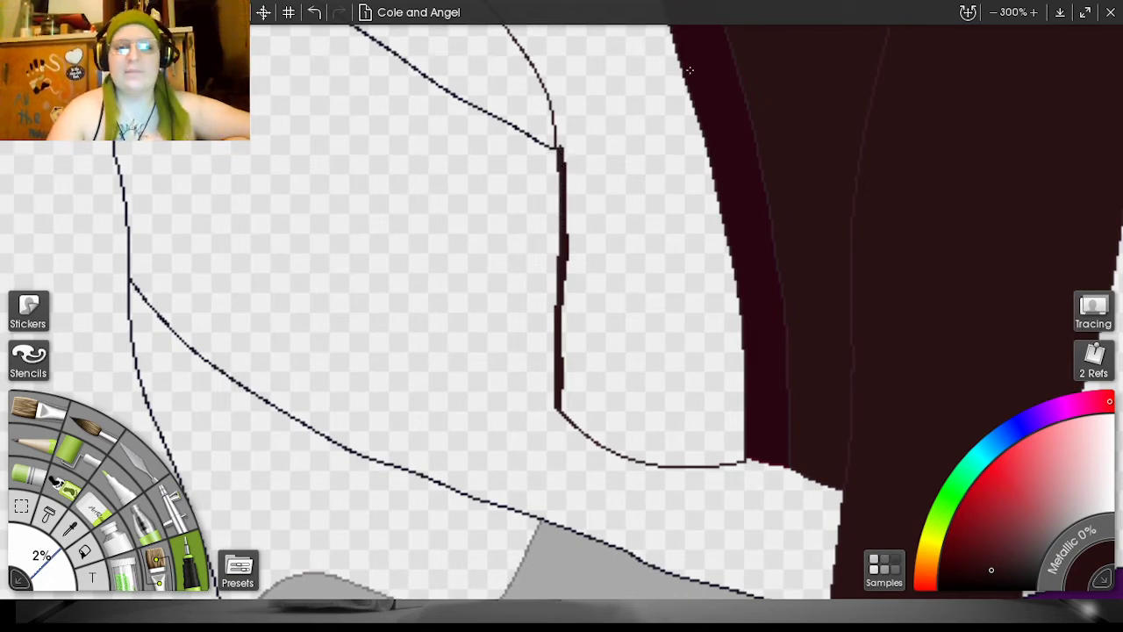
- Thicken the jacket's far side outline from the thigh line up towards the armpit, correcting the uneven middle section
{"action": "left_click_drag", "start_coordinate": [987, 160], "coordinate": [1048, 472]}
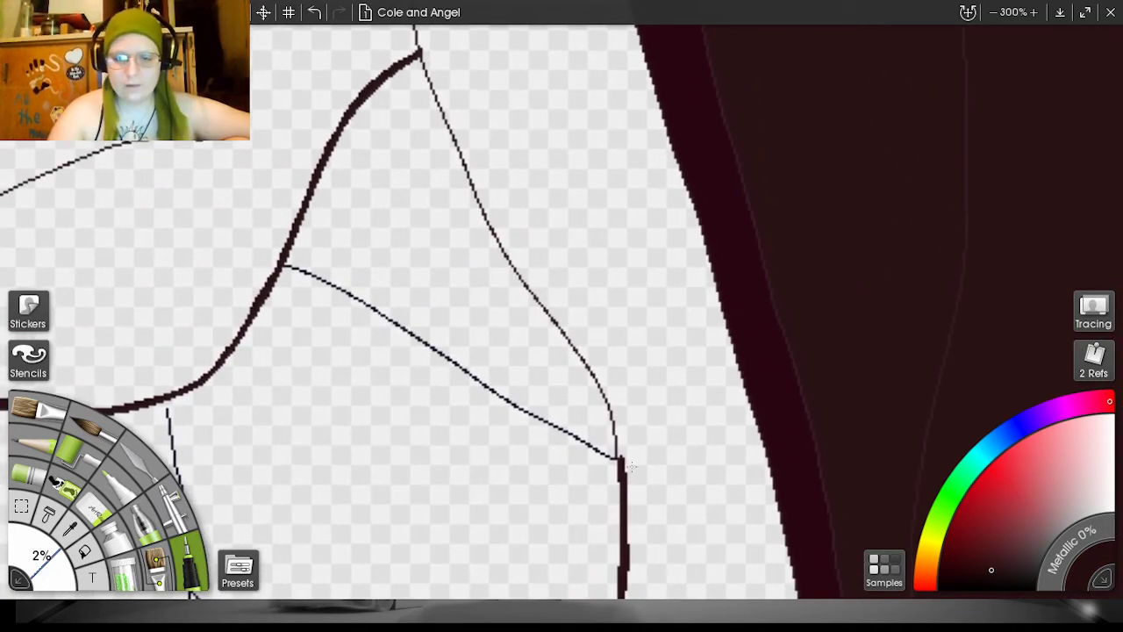
{"action": "mouse_move", "coordinate": [621, 460]}
{"action": "left_mouse_down"}
{"action": "mouse_move", "coordinate": [594, 366]}
{"action": "mouse_move", "coordinate": [553, 314]}
{"action": "left_mouse_up"}
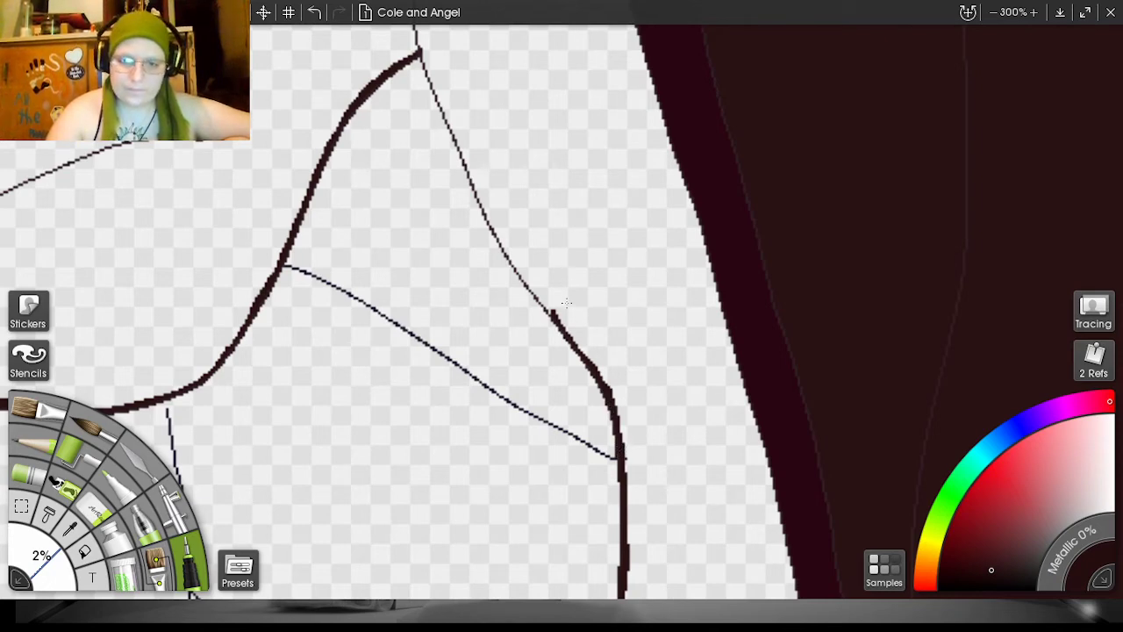
{"action": "mouse_move", "coordinate": [553, 314]}
{"action": "left_mouse_down"}
{"action": "mouse_move", "coordinate": [498, 231]}
{"action": "mouse_move", "coordinate": [544, 297]}
{"action": "left_mouse_up"}
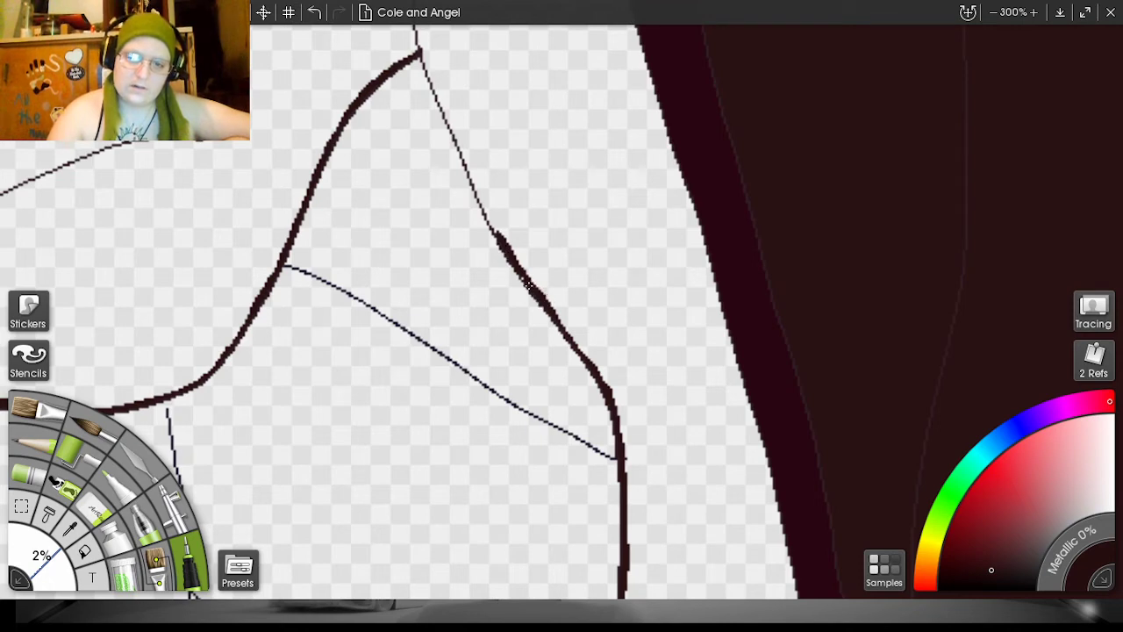
{"action": "left_click", "coordinate": [318, 10]}
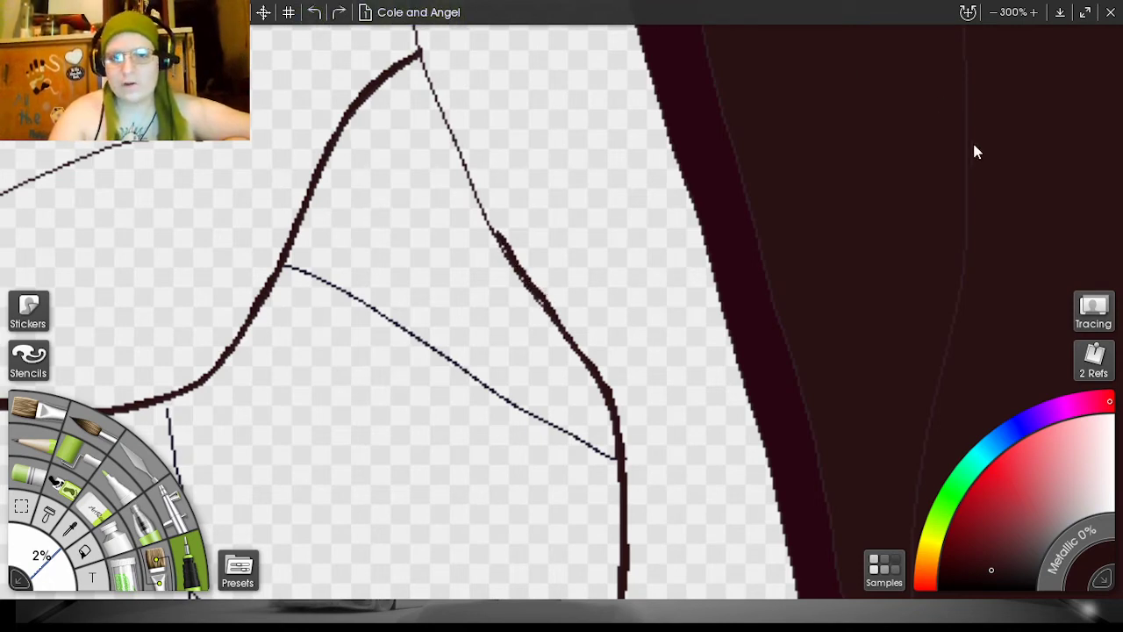
{"action": "left_click", "coordinate": [1034, 13]}
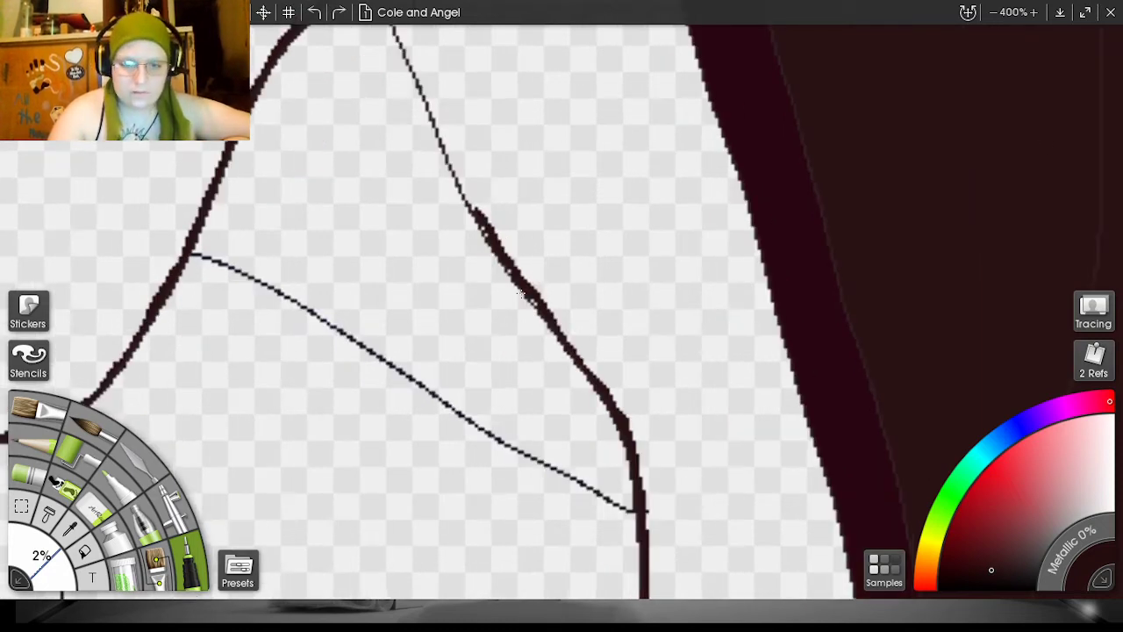
{"action": "mouse_move", "coordinate": [541, 305]}
{"action": "left_mouse_down"}
{"action": "mouse_move", "coordinate": [475, 214]}
{"action": "mouse_move", "coordinate": [417, 65]}
{"action": "left_mouse_up"}
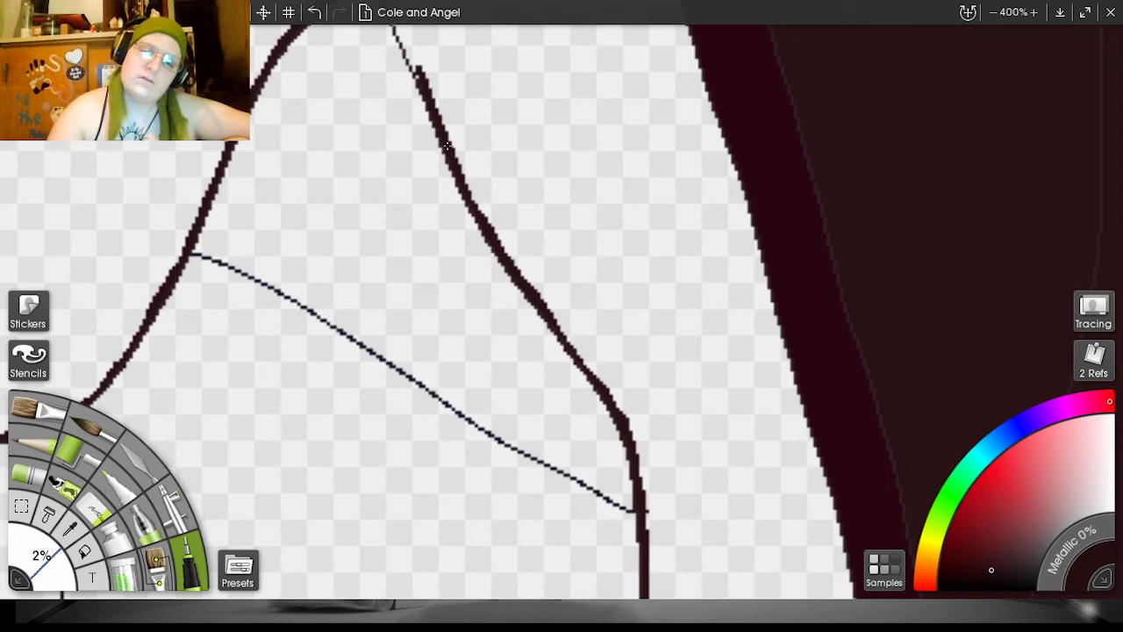
{"action": "left_click_drag", "start_coordinate": [422, 79], "coordinate": [384, 3]}
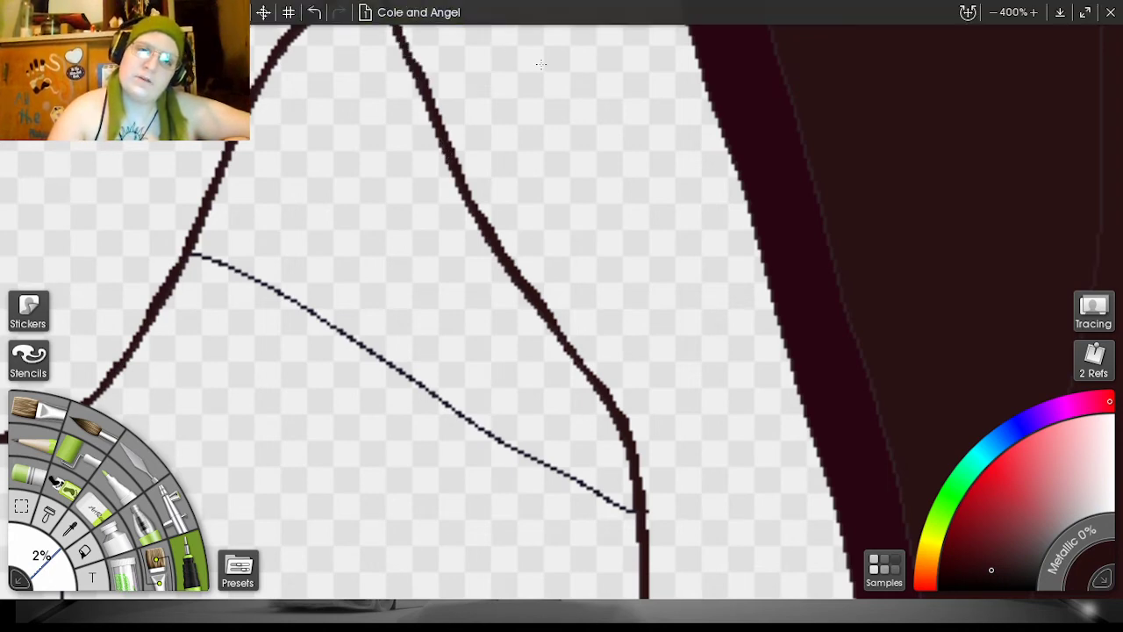
- Join the thickened side outline to the armpit and thicken the short crease above it
{"action": "left_click_drag", "start_coordinate": [1002, 163], "coordinate": [1078, 408]}
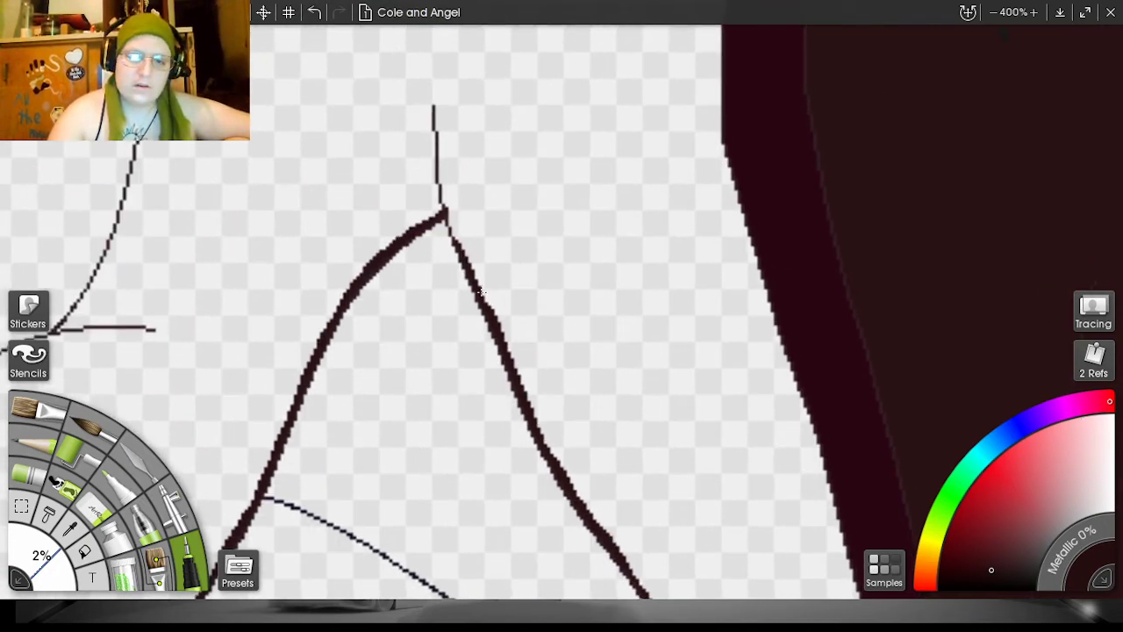
{"action": "mouse_move", "coordinate": [489, 307]}
{"action": "left_mouse_down"}
{"action": "mouse_move", "coordinate": [452, 231]}
{"action": "mouse_move", "coordinate": [433, 108]}
{"action": "left_mouse_up"}
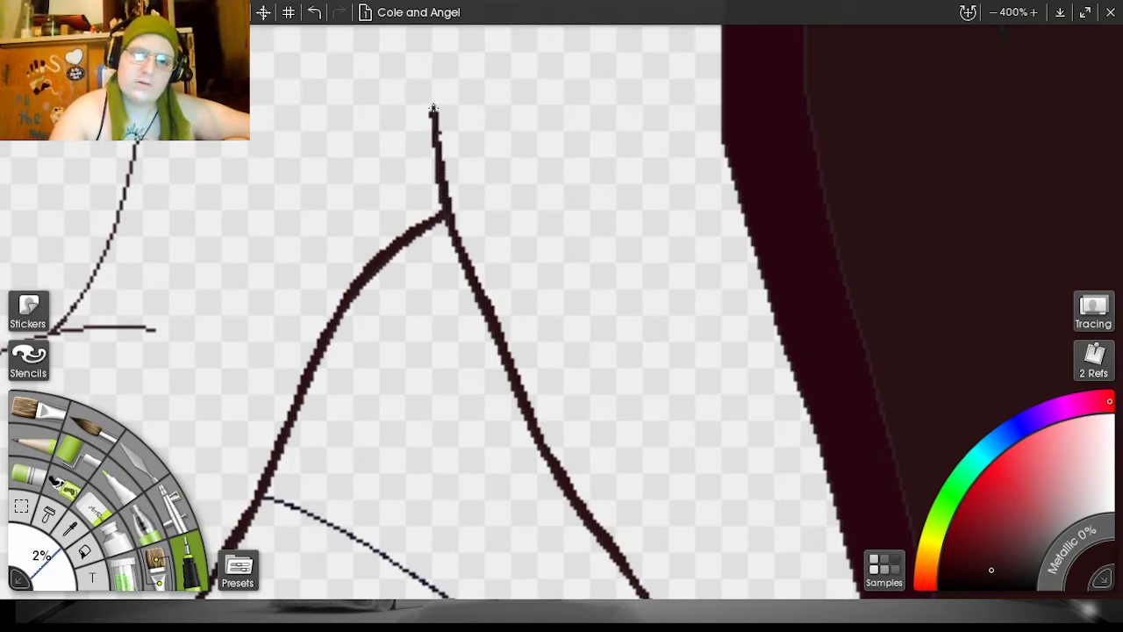
{"action": "left_click_drag", "start_coordinate": [441, 214], "coordinate": [431, 108]}
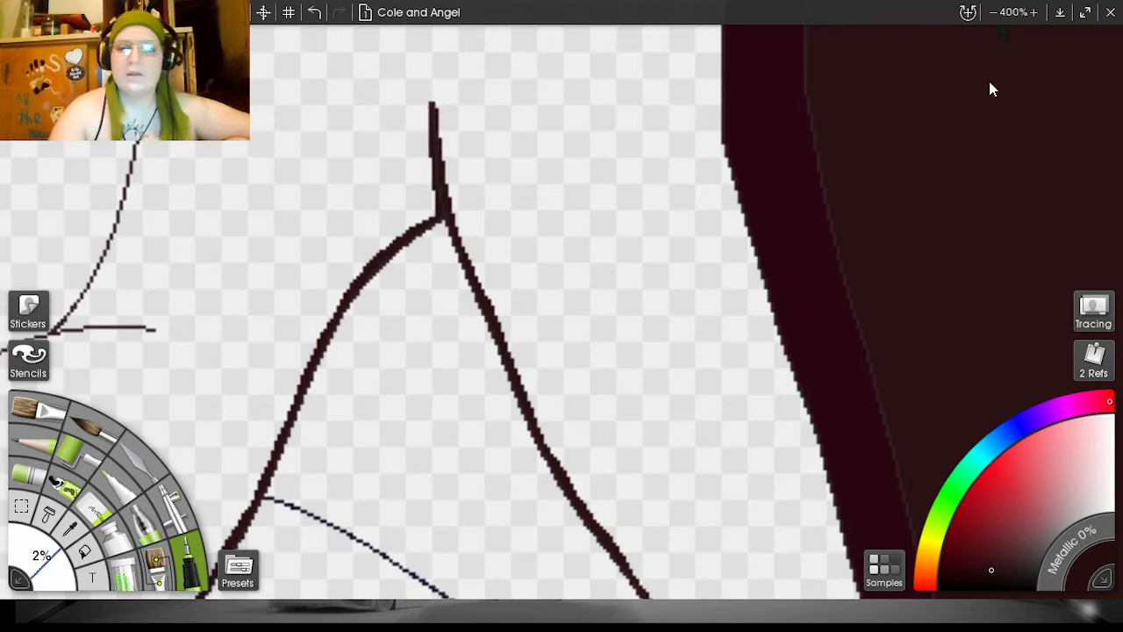
- Try filling the jacket's far side and raised sleeve with the dark reddish brown again and undo the fill
{"action": "key", "text": "minus"}
{"action": "key", "text": "ctrl+minus"}
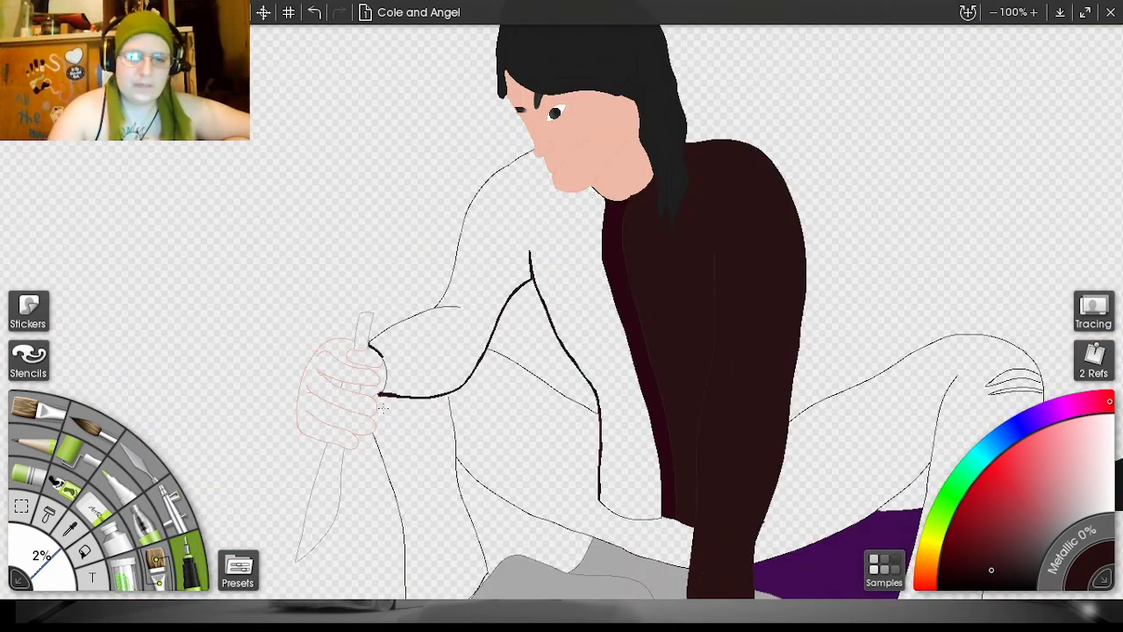
{"action": "left_click", "coordinate": [84, 551]}
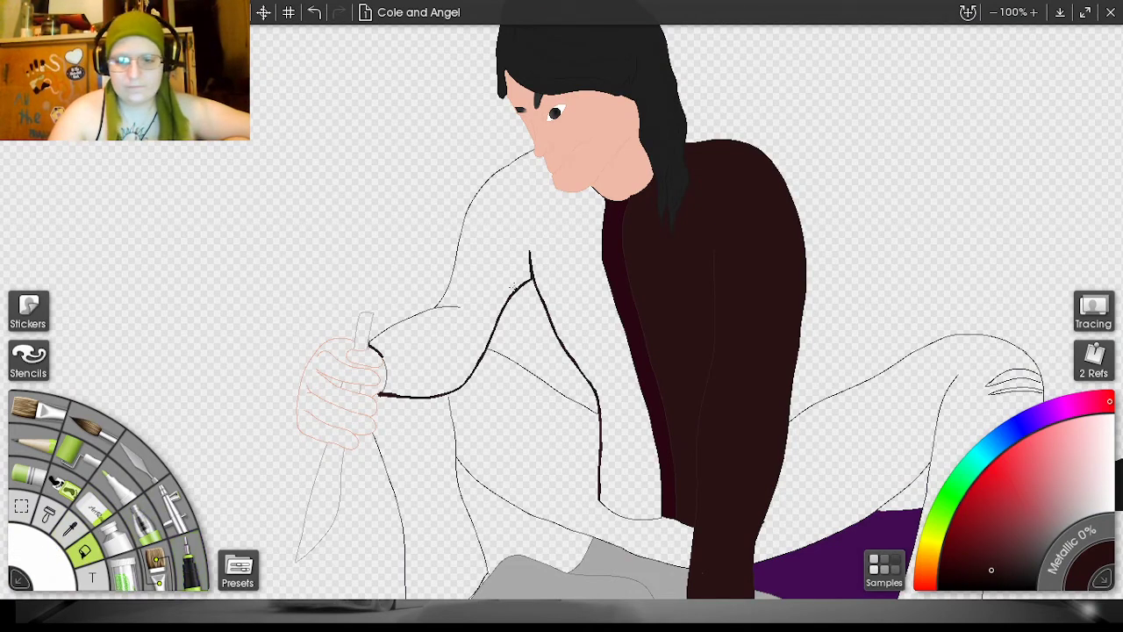
{"action": "left_click", "coordinate": [624, 359]}
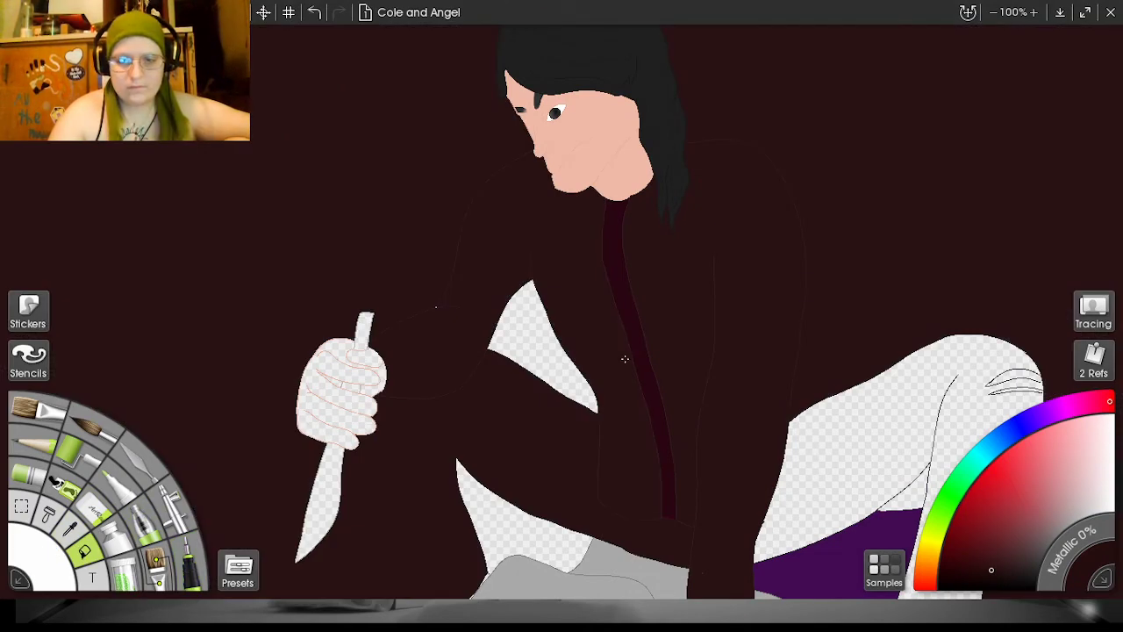
{"action": "left_click", "coordinate": [314, 12]}
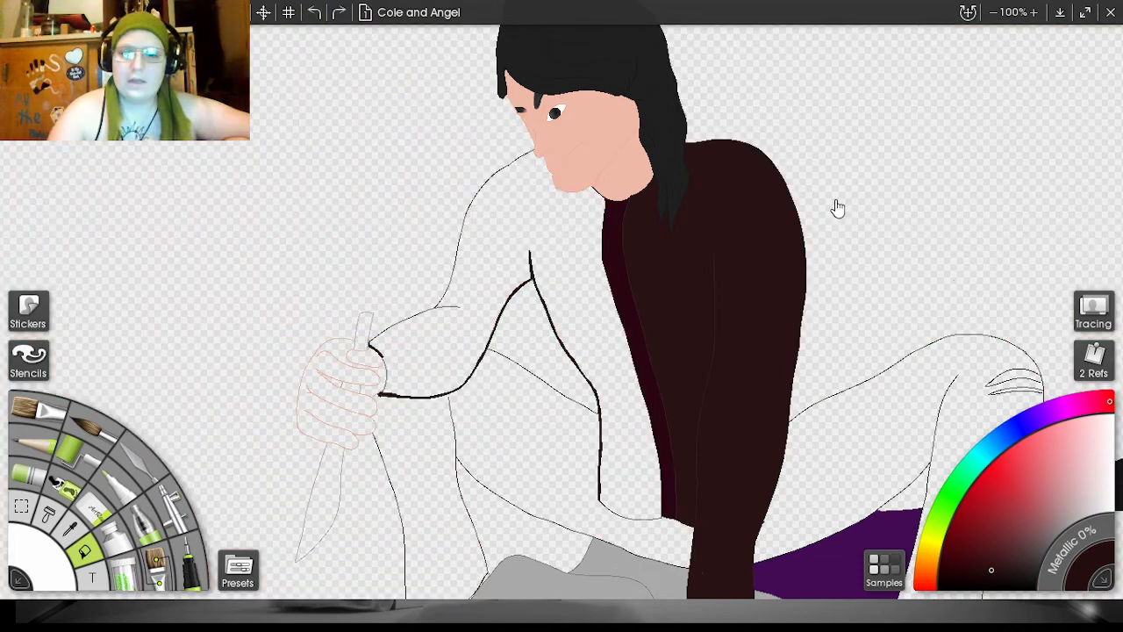
- Thicken the short crease line at the raised arm's elbow with the pen at 2% size
{"action": "scroll", "coordinate": [1023, 133], "scroll_direction": "up", "scroll_amount": 2}
{"action": "left_click_drag", "start_coordinate": [721, 190], "coordinate": [848, 176]}
{"action": "left_click", "coordinate": [198, 560]}
{"action": "mouse_move", "coordinate": [307, 316]}
{"action": "left_mouse_down"}
{"action": "mouse_move", "coordinate": [384, 304]}
{"action": "mouse_move", "coordinate": [317, 312]}
{"action": "mouse_move", "coordinate": [373, 305]}
{"action": "mouse_move", "coordinate": [351, 310]}
{"action": "left_mouse_up"}
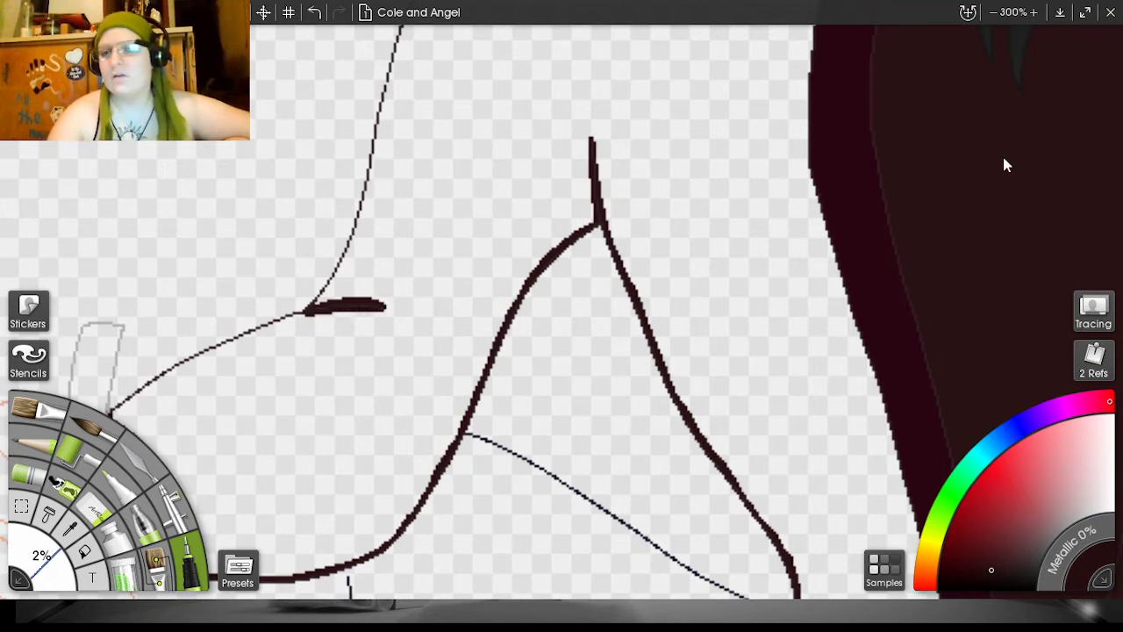
- Thicken the jacket's lower hem outline from the front strip along the curve to the far side outline
{"action": "left_click_drag", "start_coordinate": [1003, 159], "coordinate": [954, 2]}
{"action": "left_click_drag", "start_coordinate": [1009, 151], "coordinate": [966, 3]}
{"action": "left_click_drag", "start_coordinate": [1003, 151], "coordinate": [983, 59]}
{"action": "scroll", "coordinate": [986, 66], "scroll_direction": "down", "scroll_amount": 3}
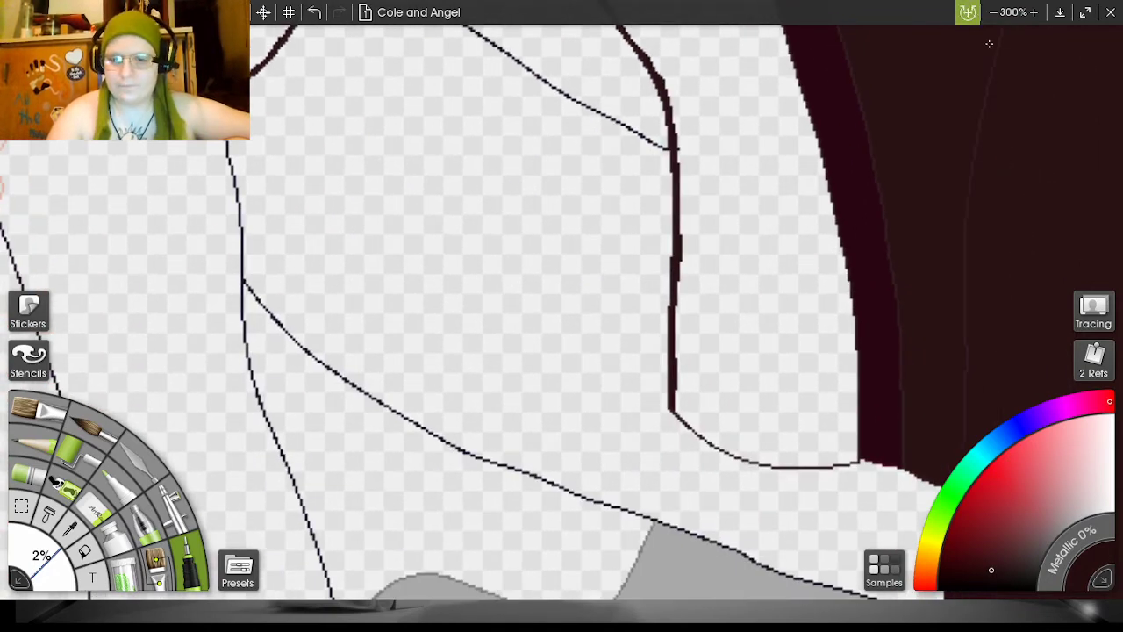
{"action": "scroll", "coordinate": [1021, 150], "scroll_direction": "down", "scroll_amount": 4}
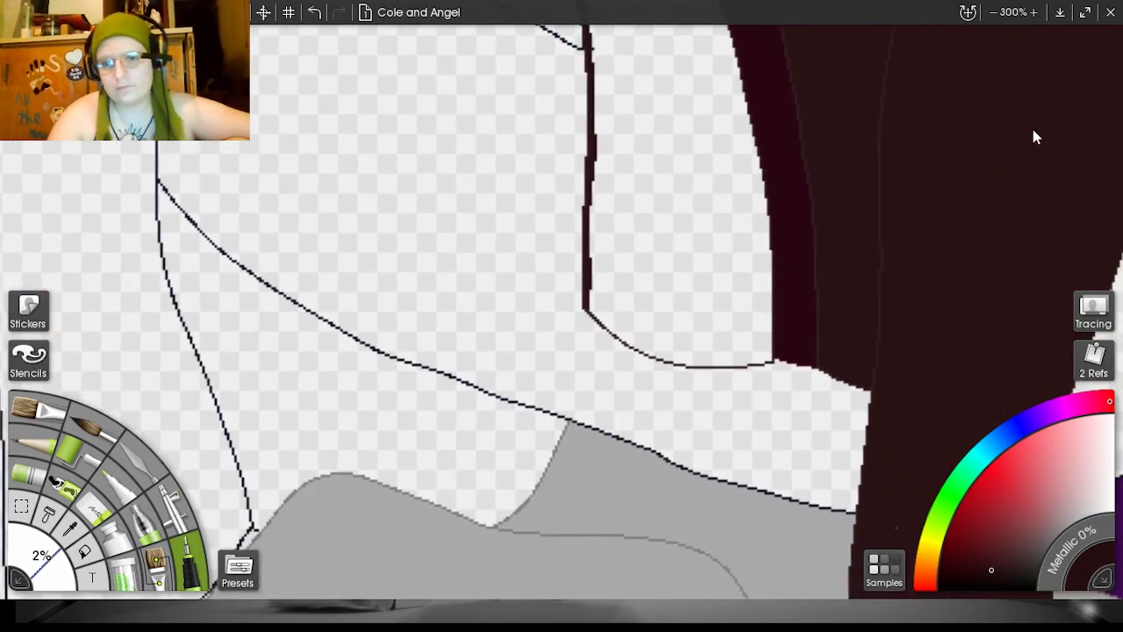
{"action": "scroll", "coordinate": [1034, 137], "scroll_direction": "up", "scroll_amount": 2}
{"action": "left_click_drag", "start_coordinate": [913, 133], "coordinate": [618, 34]}
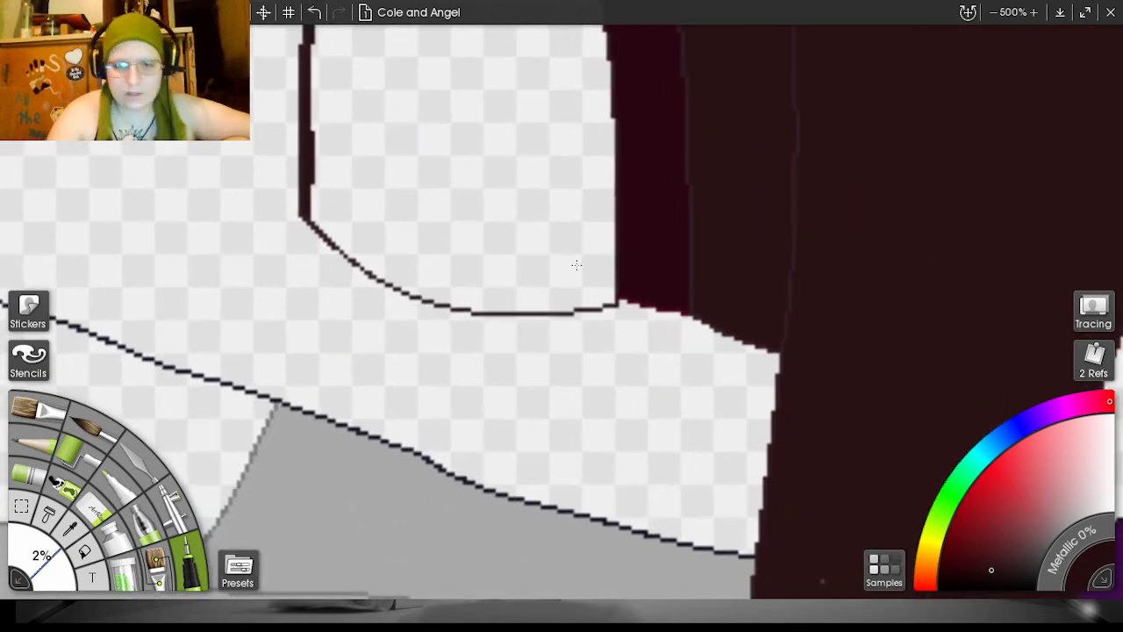
{"action": "mouse_move", "coordinate": [613, 294]}
{"action": "left_mouse_down"}
{"action": "mouse_move", "coordinate": [574, 307]}
{"action": "mouse_move", "coordinate": [478, 306]}
{"action": "mouse_move", "coordinate": [418, 286]}
{"action": "mouse_move", "coordinate": [451, 301]}
{"action": "mouse_move", "coordinate": [393, 281]}
{"action": "mouse_move", "coordinate": [312, 214]}
{"action": "mouse_move", "coordinate": [425, 295]}
{"action": "left_mouse_up"}
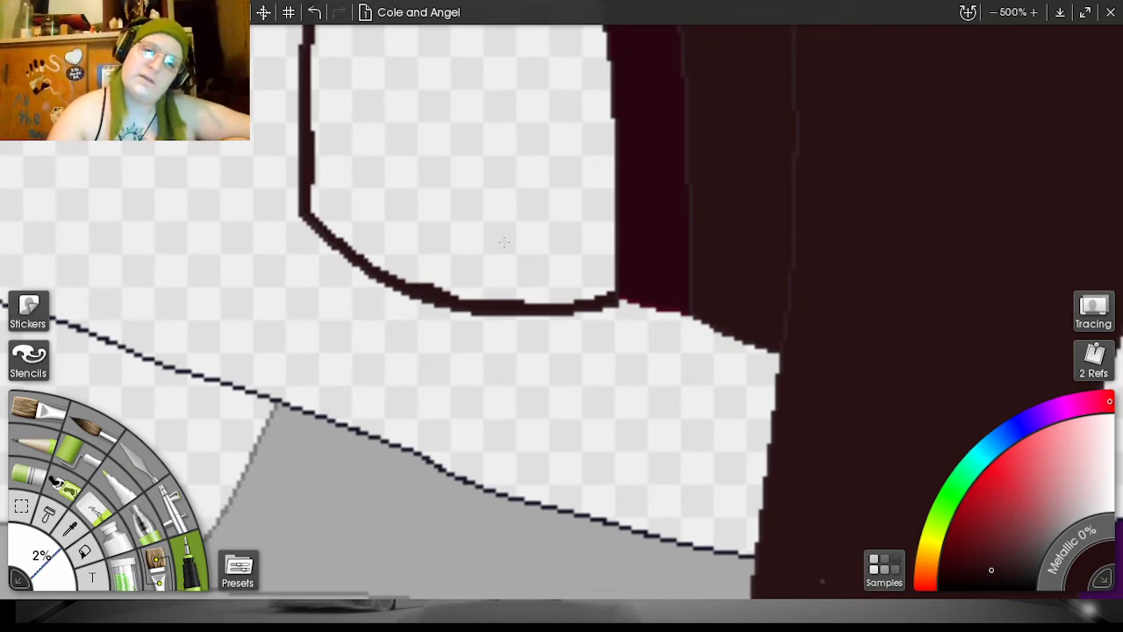
- Fill the jacket's far side and raised sleeve with the dark reddish brown
{"action": "scroll", "coordinate": [974, 144], "scroll_direction": "down", "scroll_amount": 3}
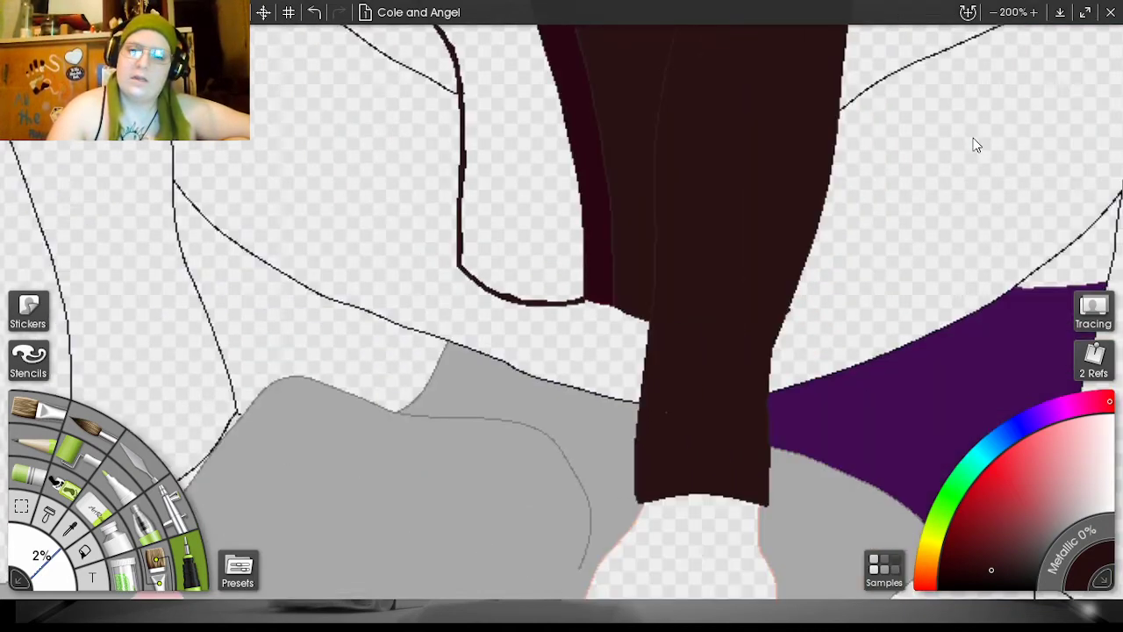
{"action": "left_click_drag", "start_coordinate": [992, 173], "coordinate": [1122, 628]}
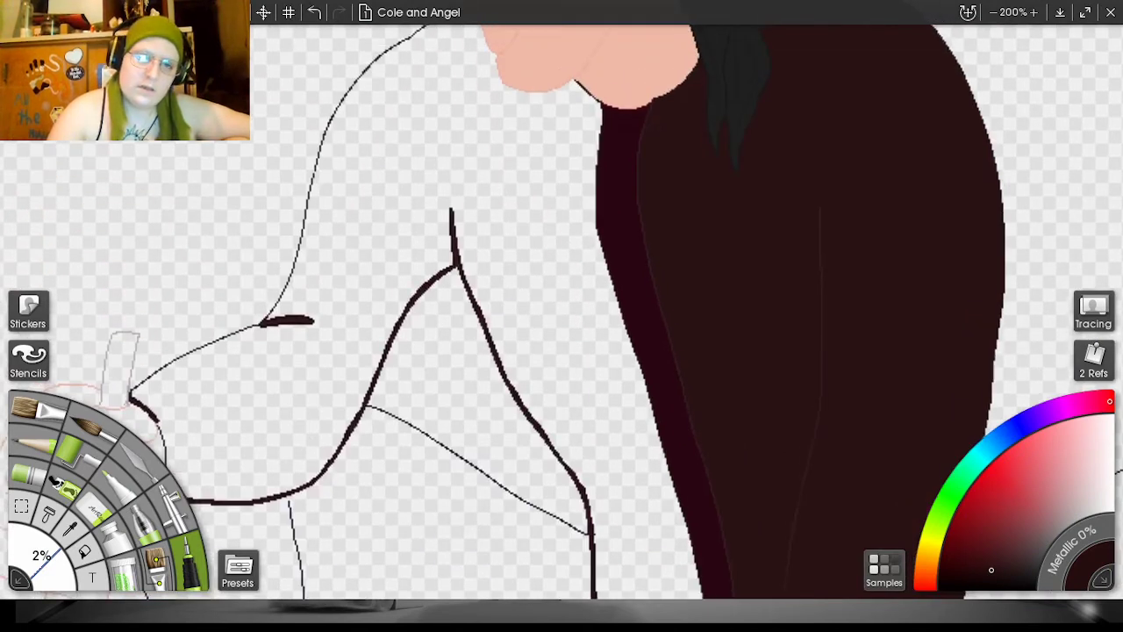
{"action": "mouse_move", "coordinate": [995, 171]}
{"action": "left_mouse_down"}
{"action": "mouse_move", "coordinate": [1001, 233]}
{"action": "mouse_move", "coordinate": [1122, 197]}
{"action": "left_mouse_up"}
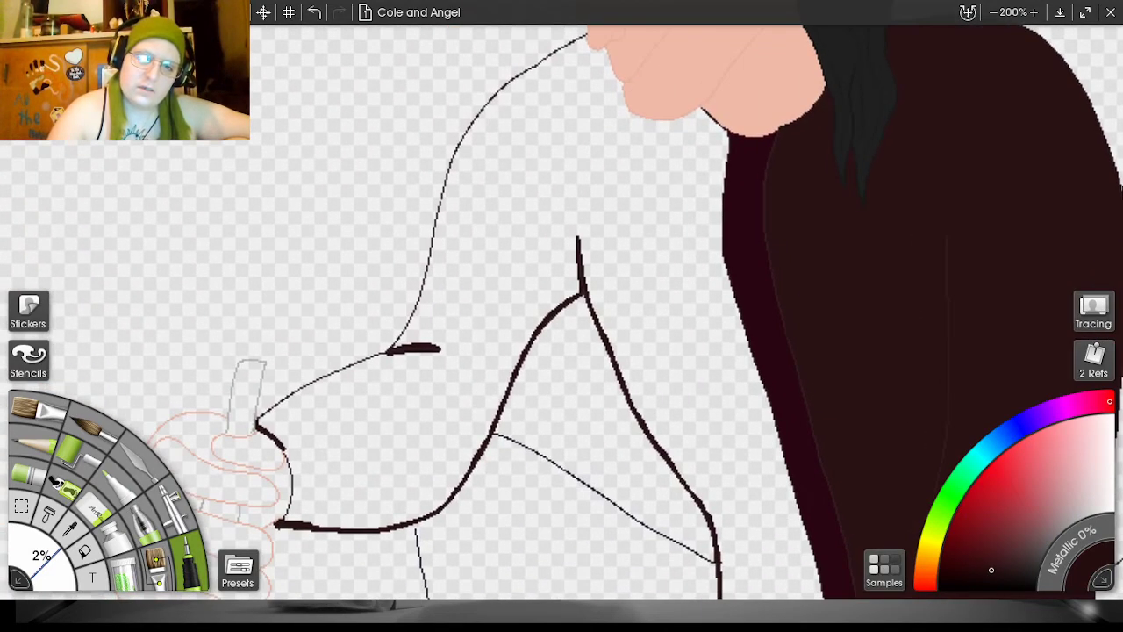
{"action": "scroll", "coordinate": [1030, 130], "scroll_direction": "up", "scroll_amount": 2}
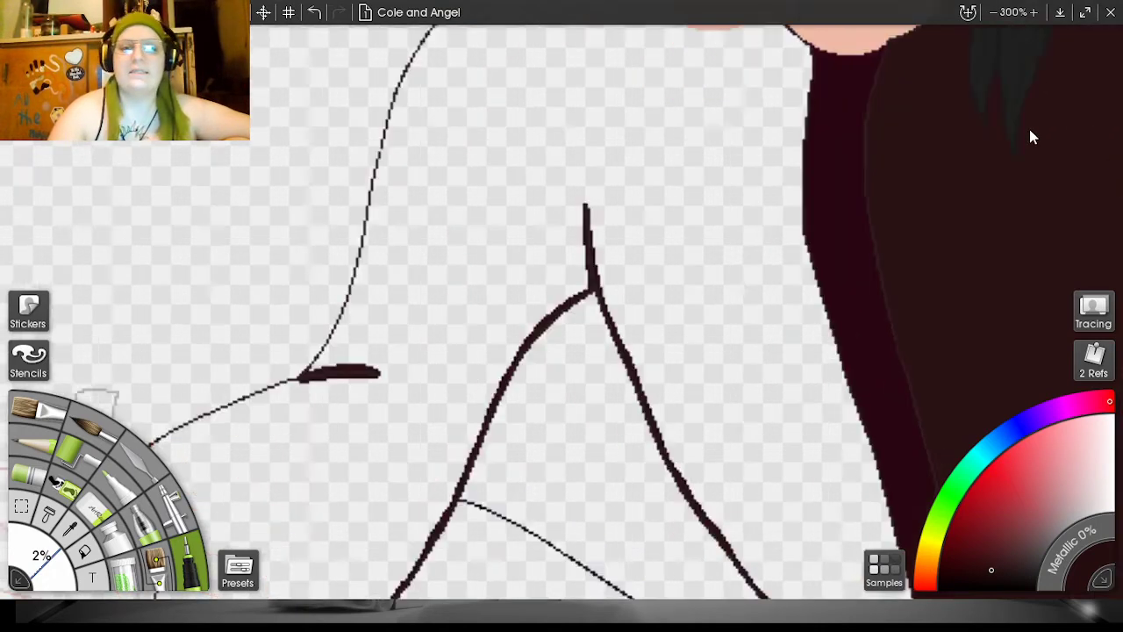
{"action": "left_click_drag", "start_coordinate": [984, 167], "coordinate": [1121, 223]}
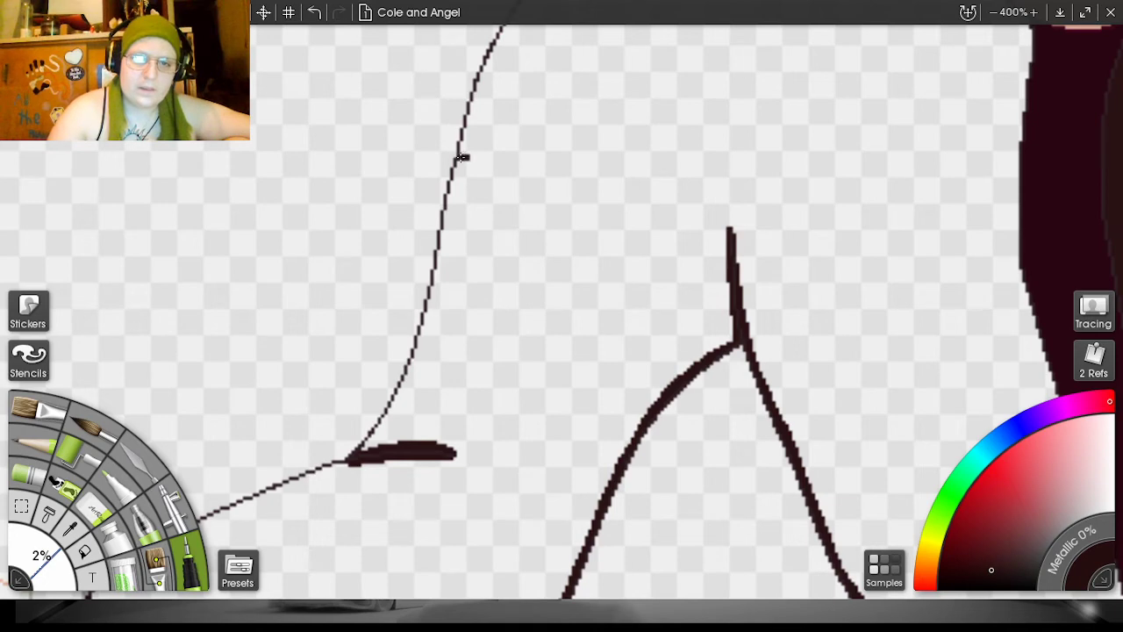
{"action": "left_click", "coordinate": [84, 550]}
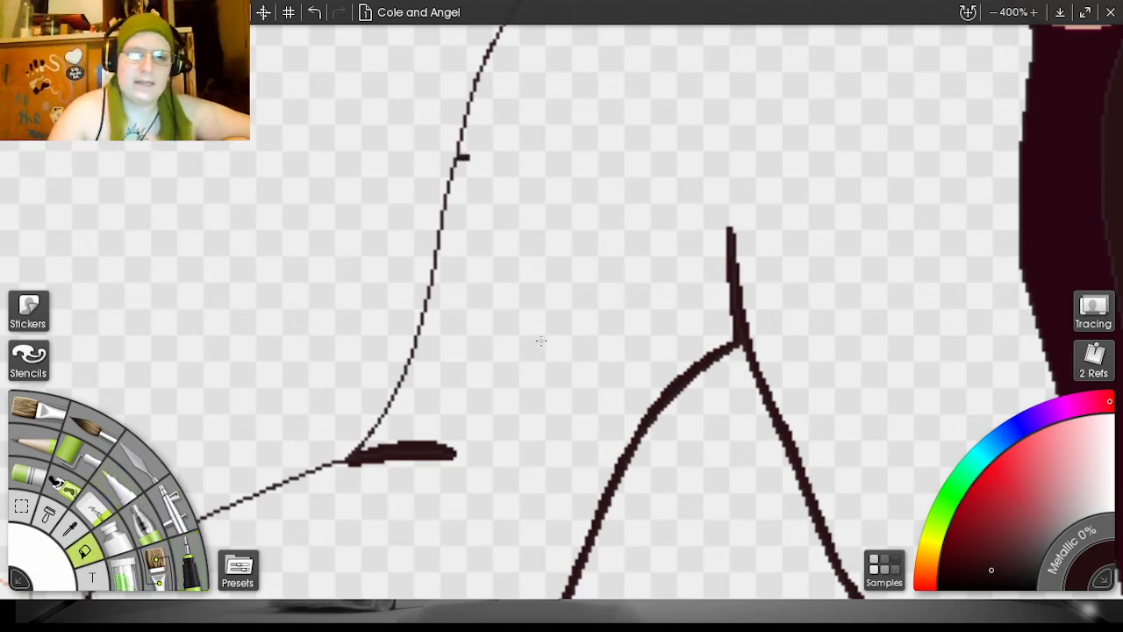
{"action": "left_click", "coordinate": [541, 340]}
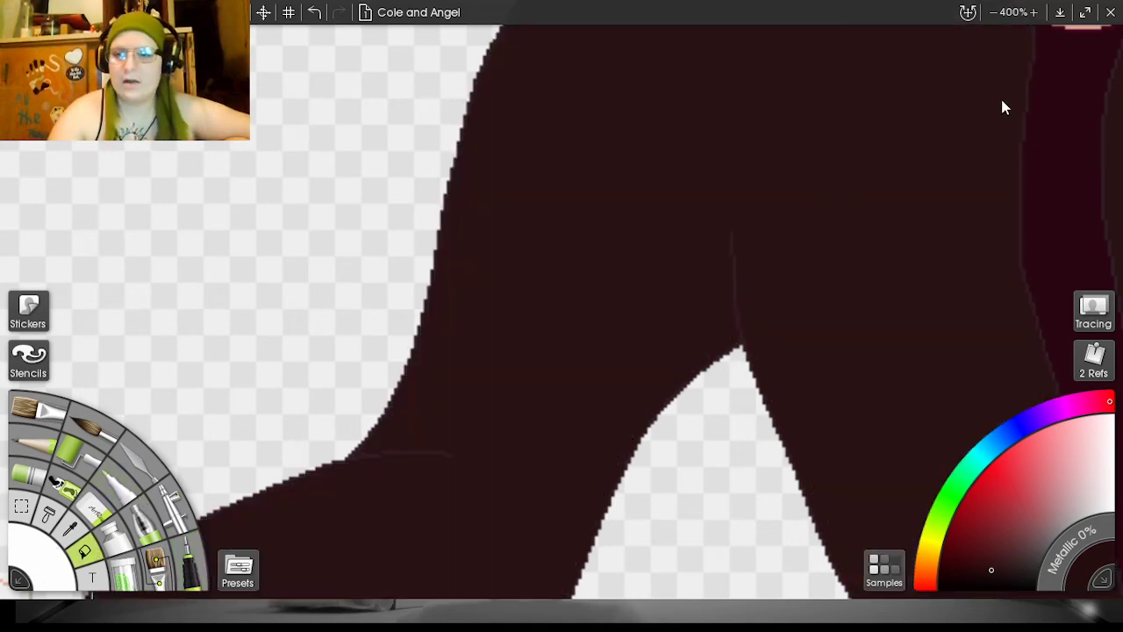
{"action": "scroll", "coordinate": [971, 118], "scroll_direction": "down", "scroll_amount": 3}
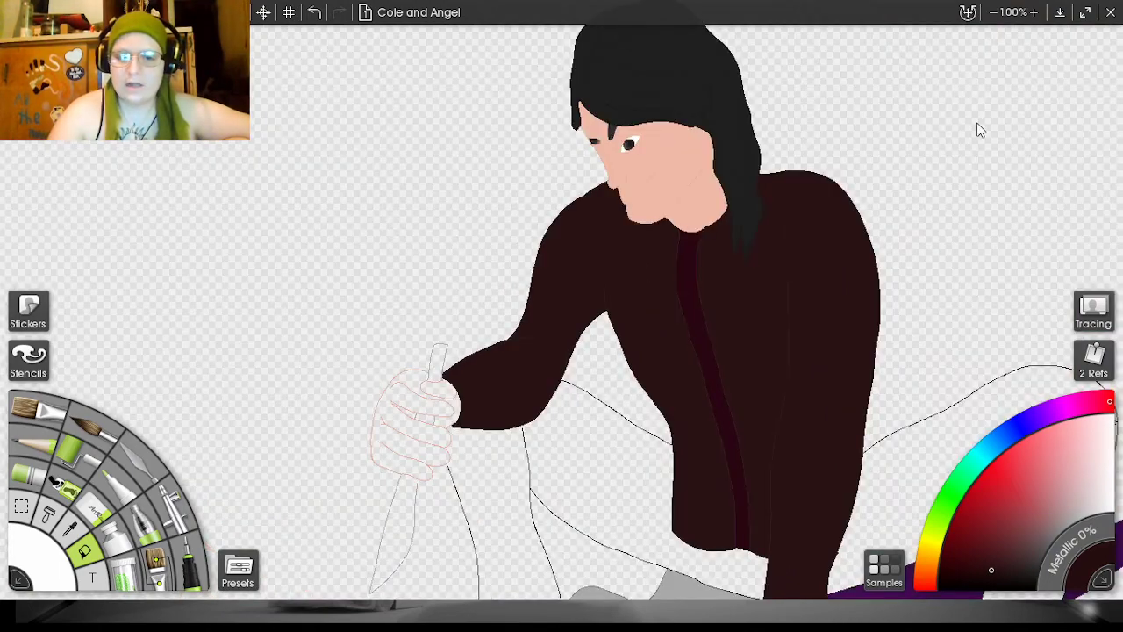
{"action": "left_click_drag", "start_coordinate": [1016, 165], "coordinate": [874, 142]}
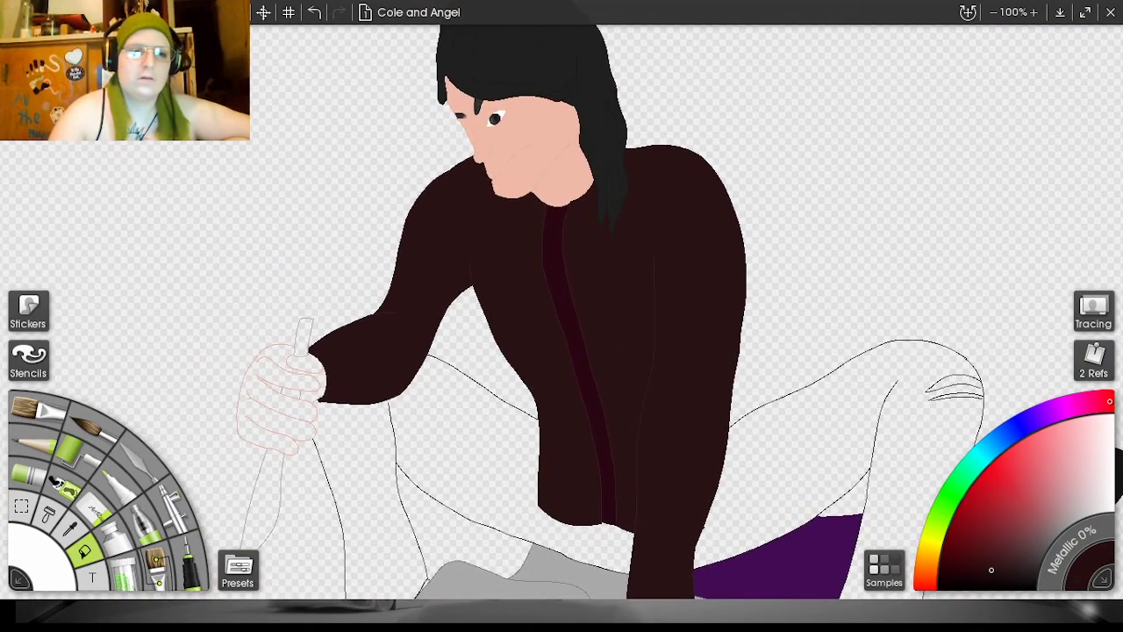
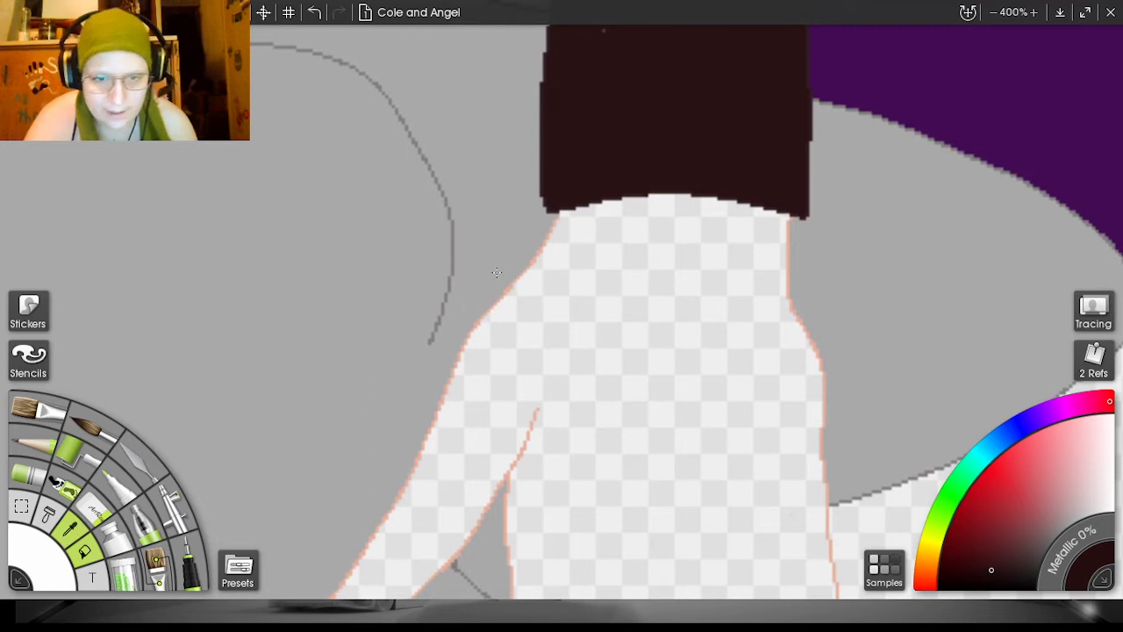
- Change the active colour to a light peach skin tone based on the planted hand's outline
{"action": "left_click", "coordinate": [74, 527]}
{"action": "left_click", "coordinate": [507, 289]}
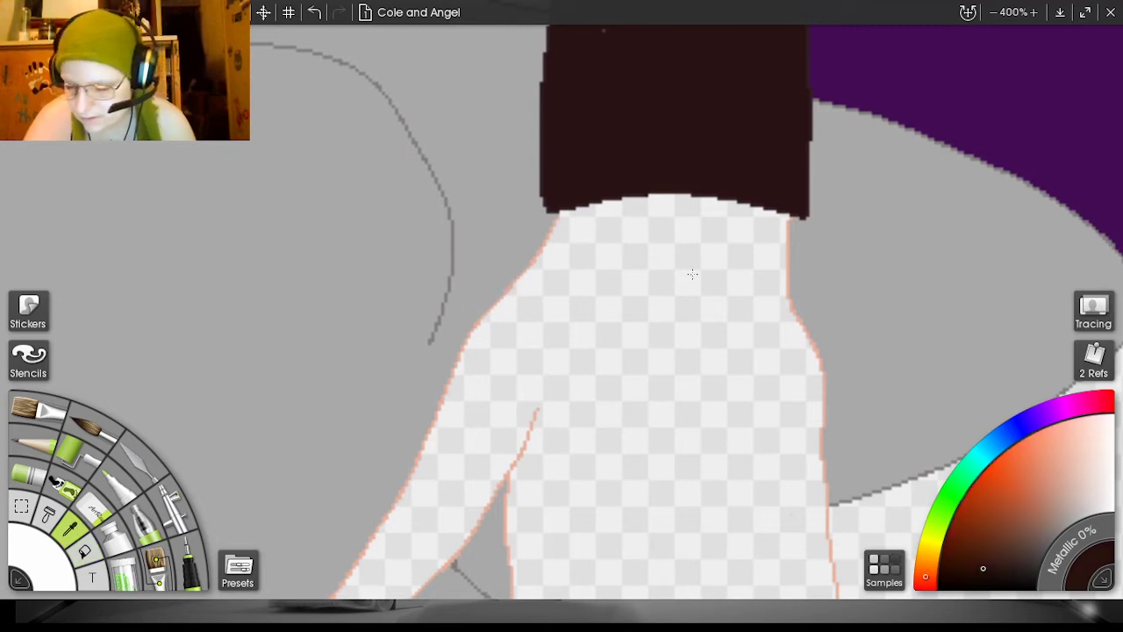
{"action": "left_click", "coordinate": [1067, 471]}
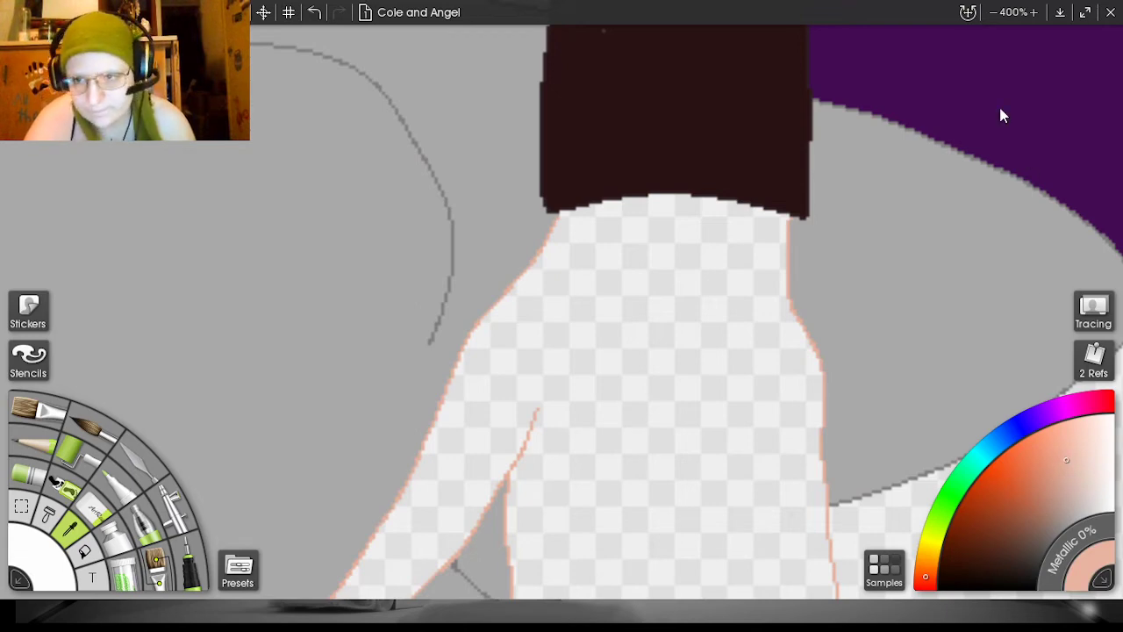
- Fine-tune the peach against the kneeling figure's face with small pen test dabs on the cheek, undoing each dab
{"action": "scroll", "coordinate": [973, 138], "scroll_direction": "down", "scroll_amount": 5}
{"action": "left_click_drag", "start_coordinate": [975, 149], "coordinate": [1024, 529]}
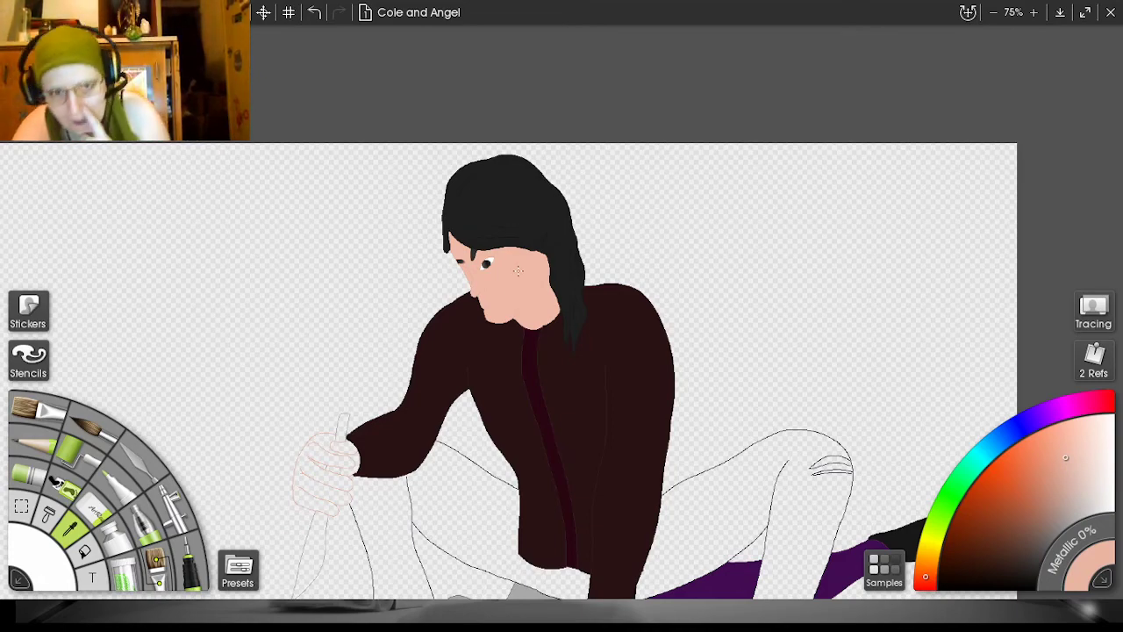
{"action": "scroll", "coordinate": [1028, 133], "scroll_direction": "up", "scroll_amount": 6}
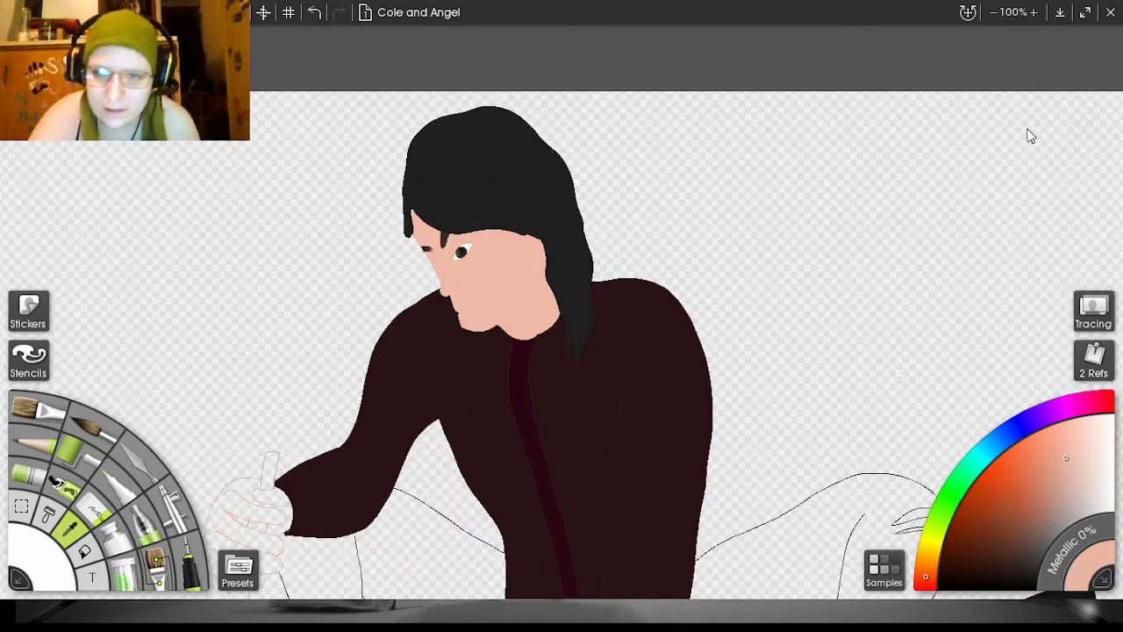
{"action": "left_click", "coordinate": [179, 564]}
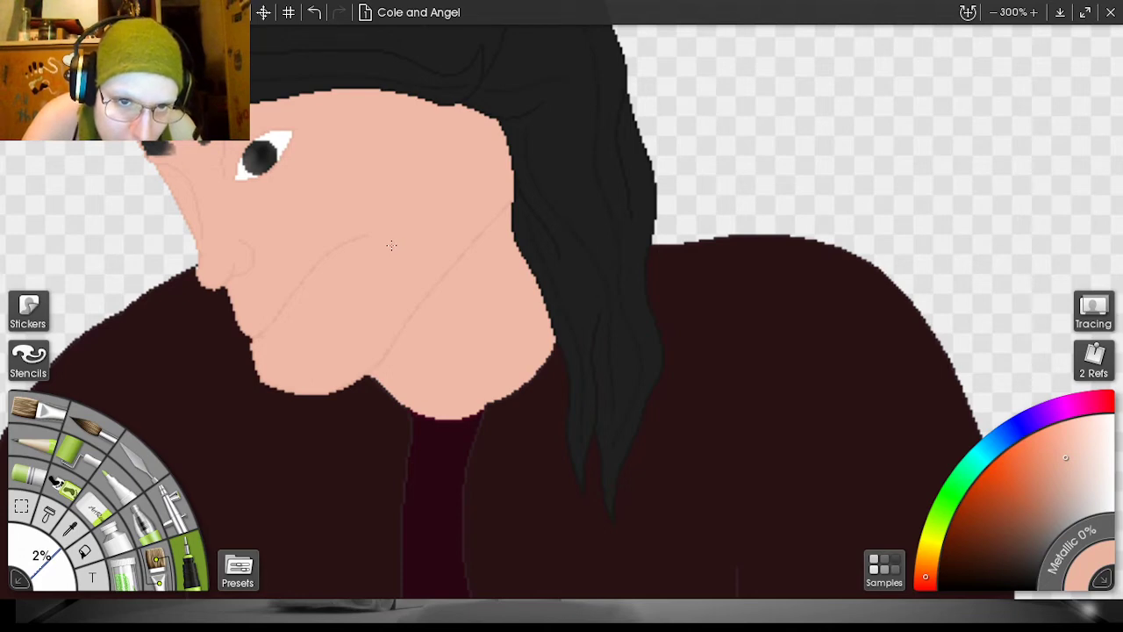
{"action": "left_click", "coordinate": [316, 12]}
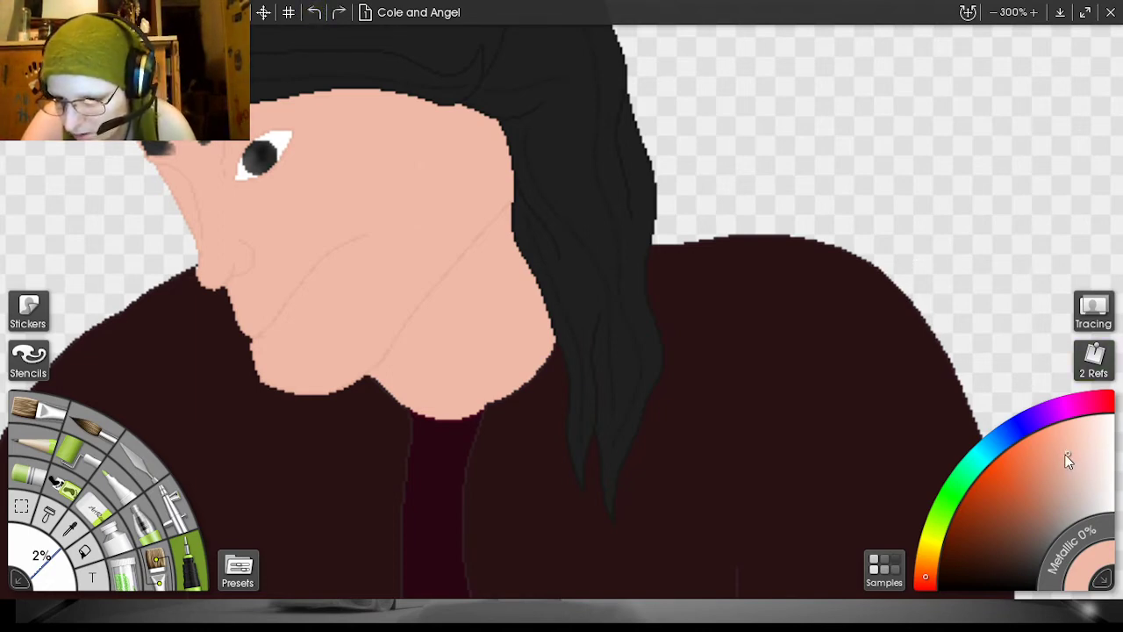
{"action": "left_click", "coordinate": [414, 218]}
{"action": "left_click", "coordinate": [314, 12]}
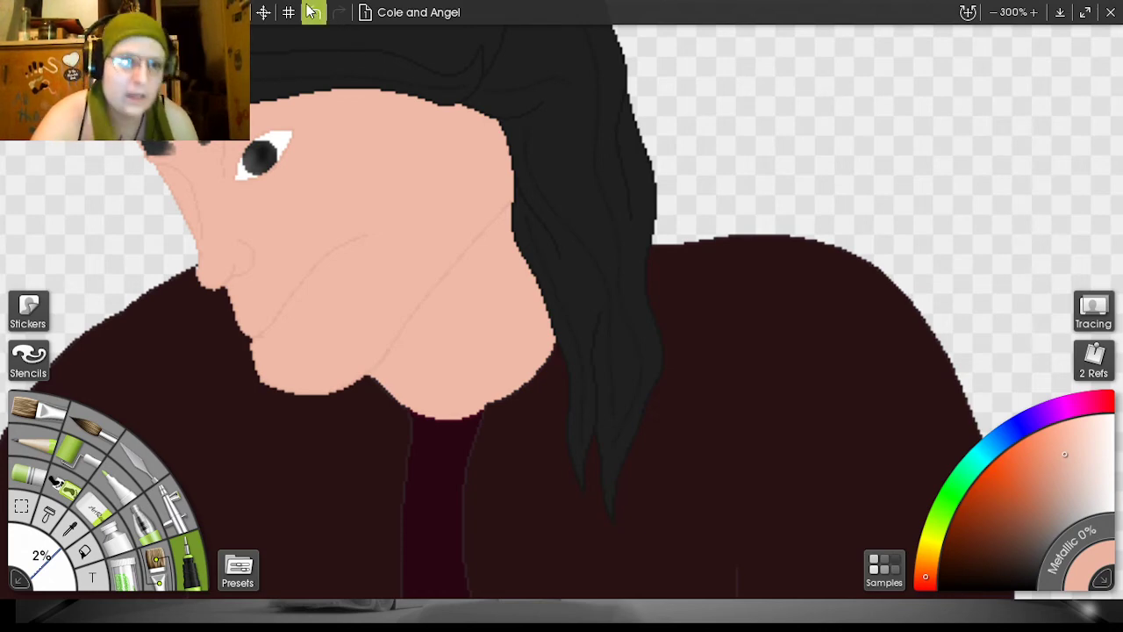
- Fill the kneeling figure's planted hand and raised knife-holding hand with the peach skin tone
{"action": "scroll", "coordinate": [990, 154], "scroll_direction": "down", "scroll_amount": 10}
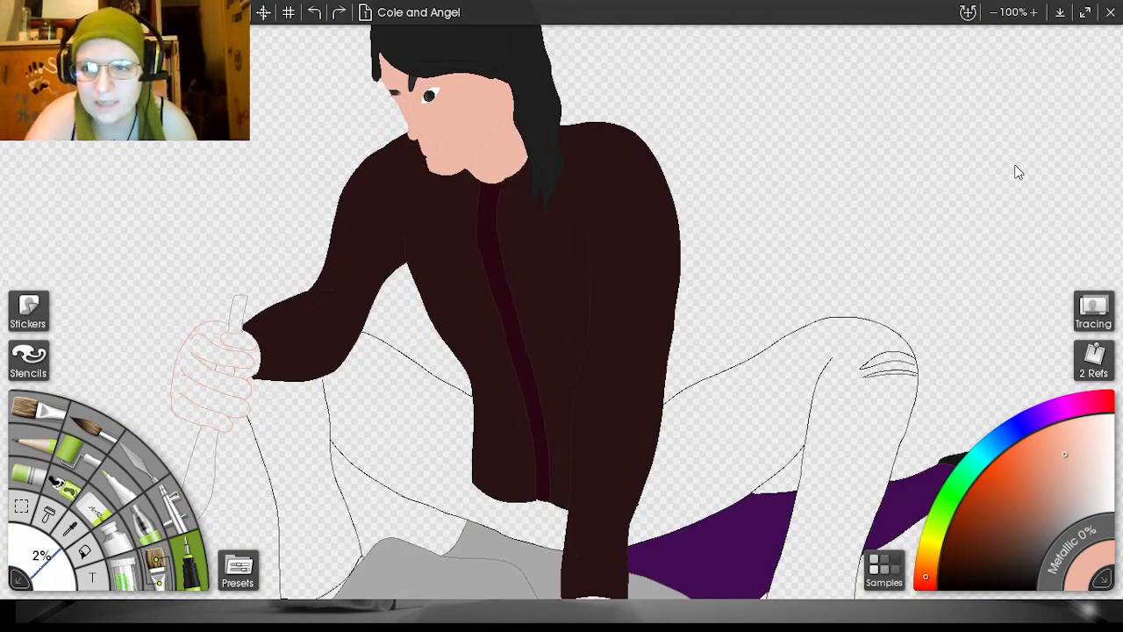
{"action": "scroll", "coordinate": [1018, 154], "scroll_direction": "down", "scroll_amount": 5}
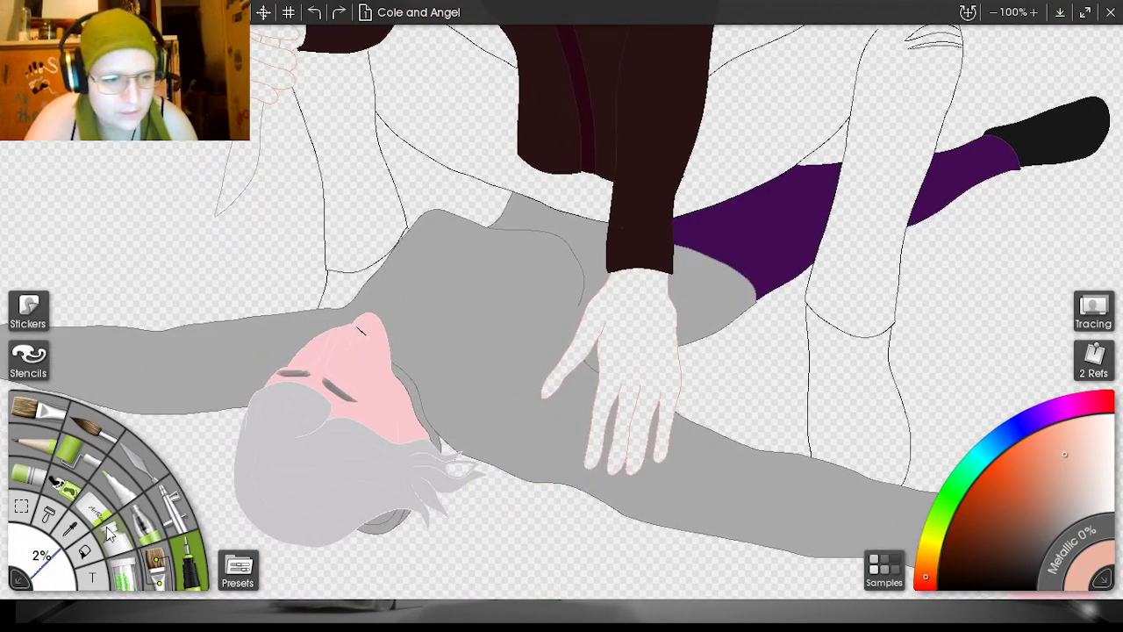
{"action": "left_click", "coordinate": [85, 554]}
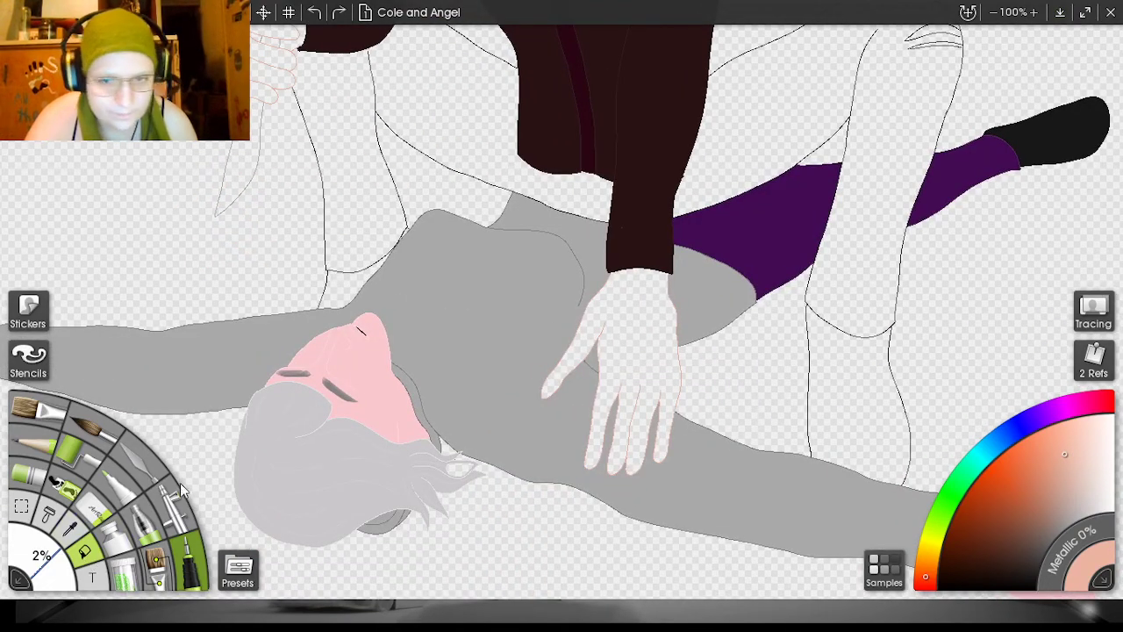
{"action": "left_click", "coordinate": [646, 331]}
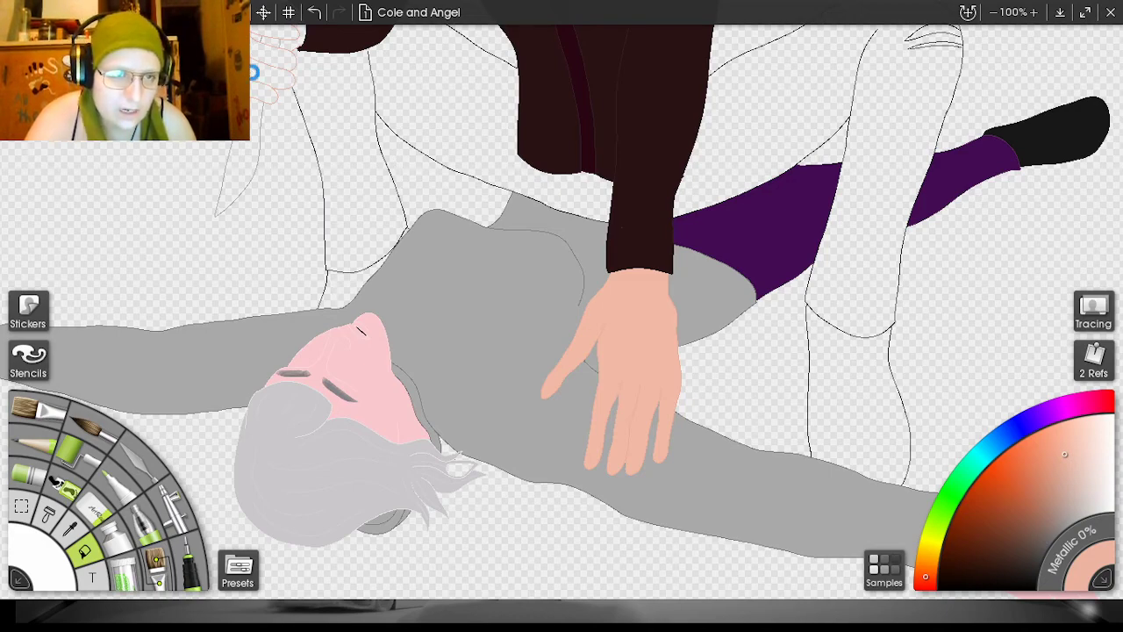
{"action": "left_click", "coordinate": [274, 55]}
{"action": "mouse_move", "coordinate": [999, 160]}
{"action": "left_mouse_down"}
{"action": "mouse_move", "coordinate": [1050, 281]}
{"action": "mouse_move", "coordinate": [1122, 282]}
{"action": "left_mouse_up"}
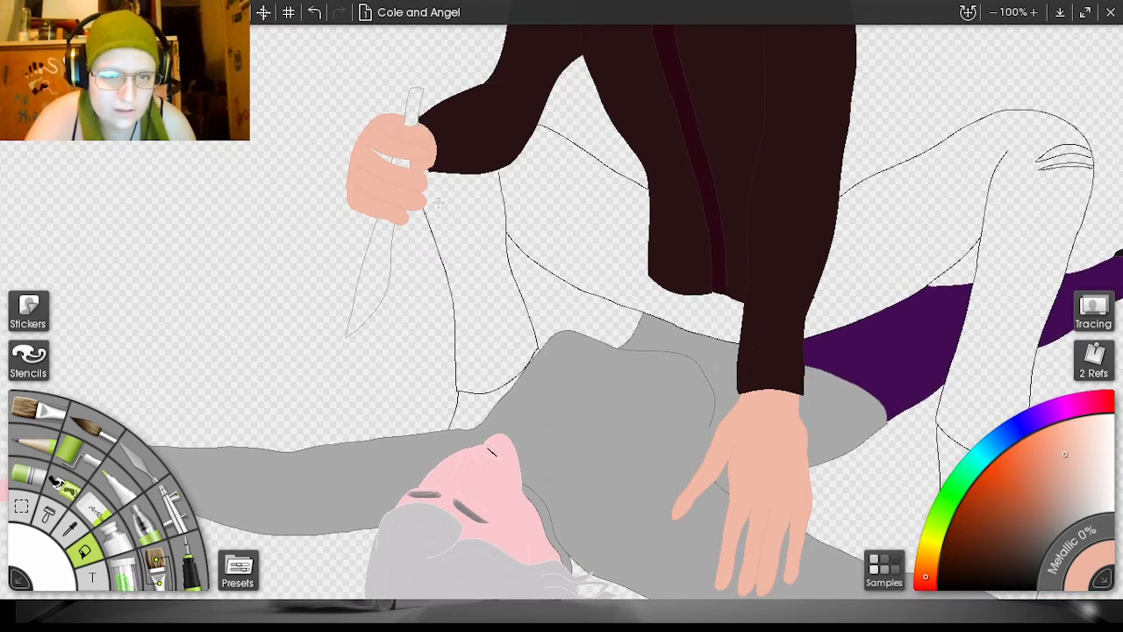
- Touch up the thin gaps between the planted hand's fingers in peach with the pen at 3% size
{"action": "left_click", "coordinate": [187, 560]}
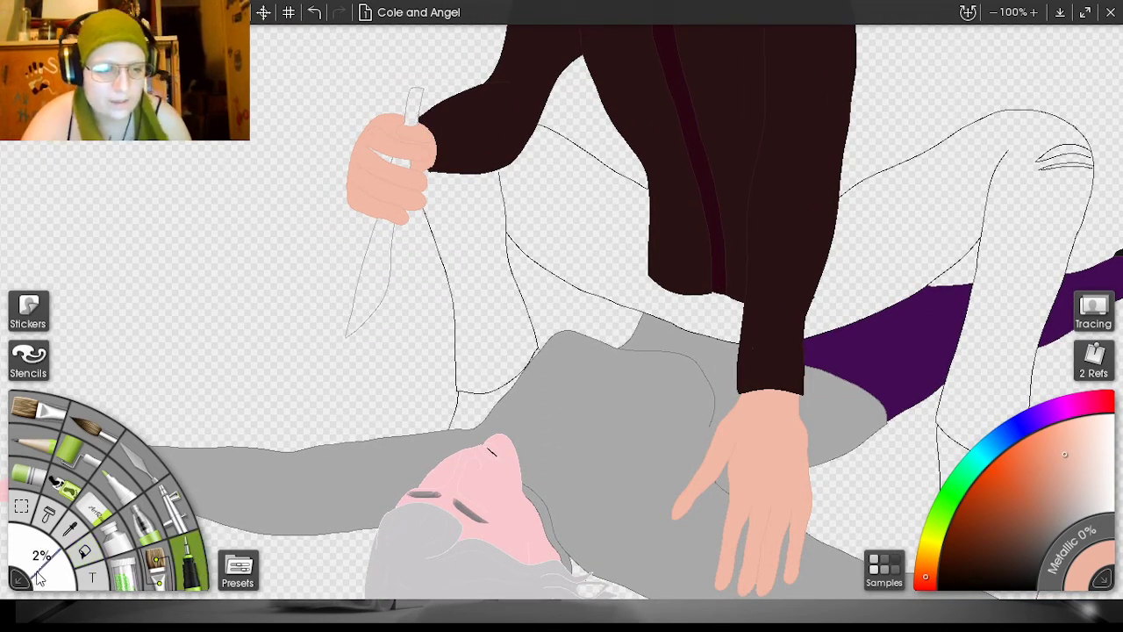
{"action": "left_click_drag", "start_coordinate": [37, 573], "coordinate": [40, 569]}
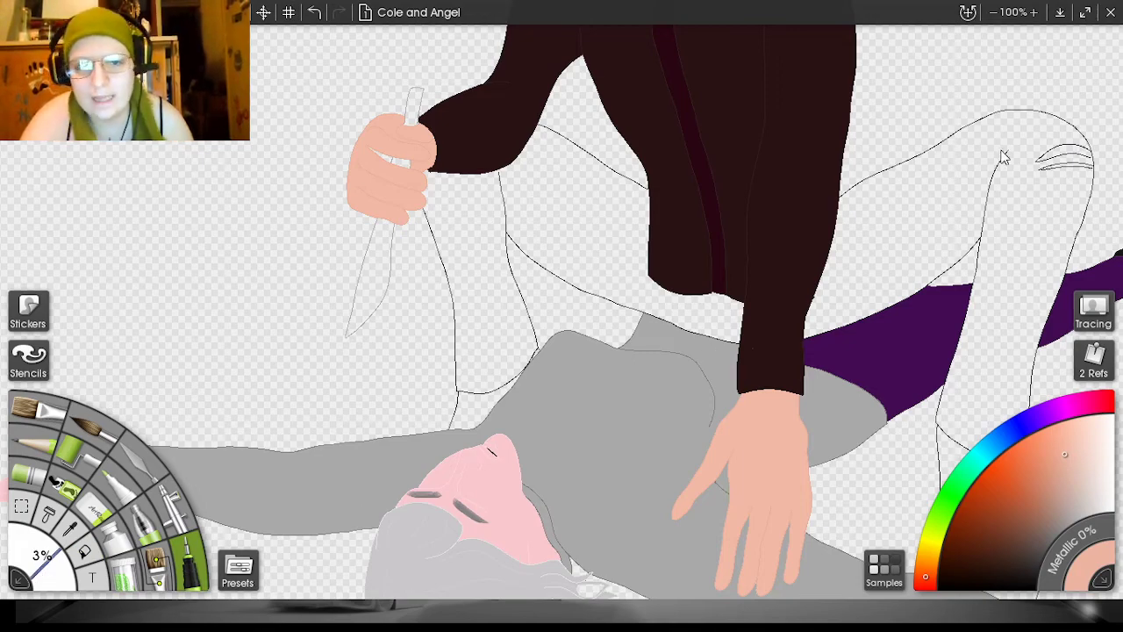
{"action": "scroll", "coordinate": [1009, 167], "scroll_direction": "down", "scroll_amount": 5}
{"action": "left_click_drag", "start_coordinate": [1011, 164], "coordinate": [959, 108]}
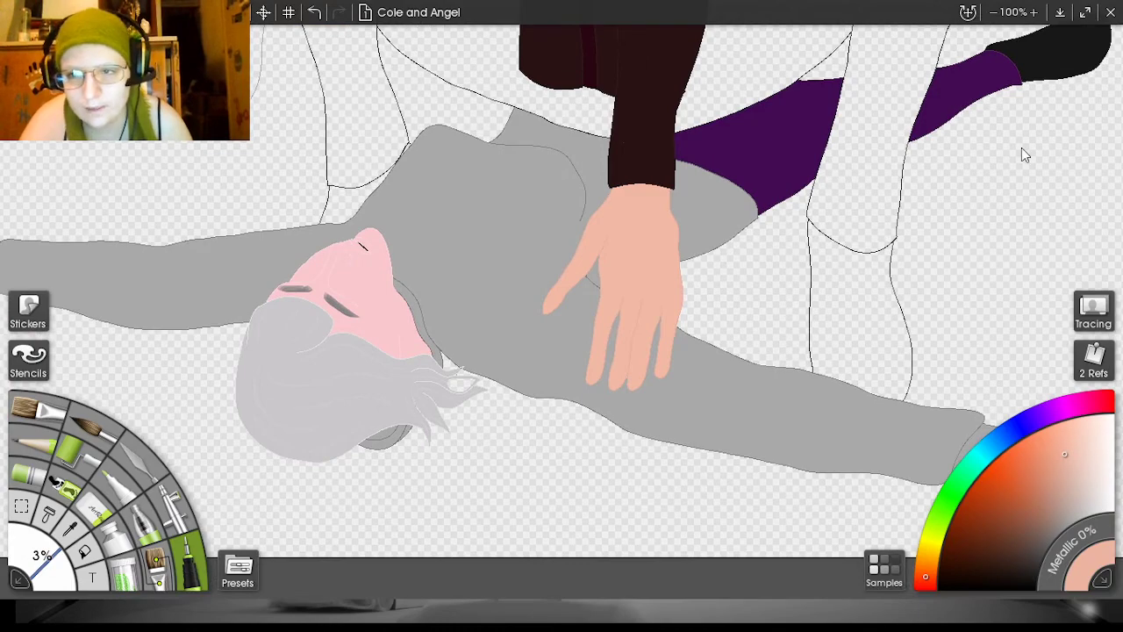
{"action": "scroll", "coordinate": [1024, 148], "scroll_direction": "up", "scroll_amount": 4}
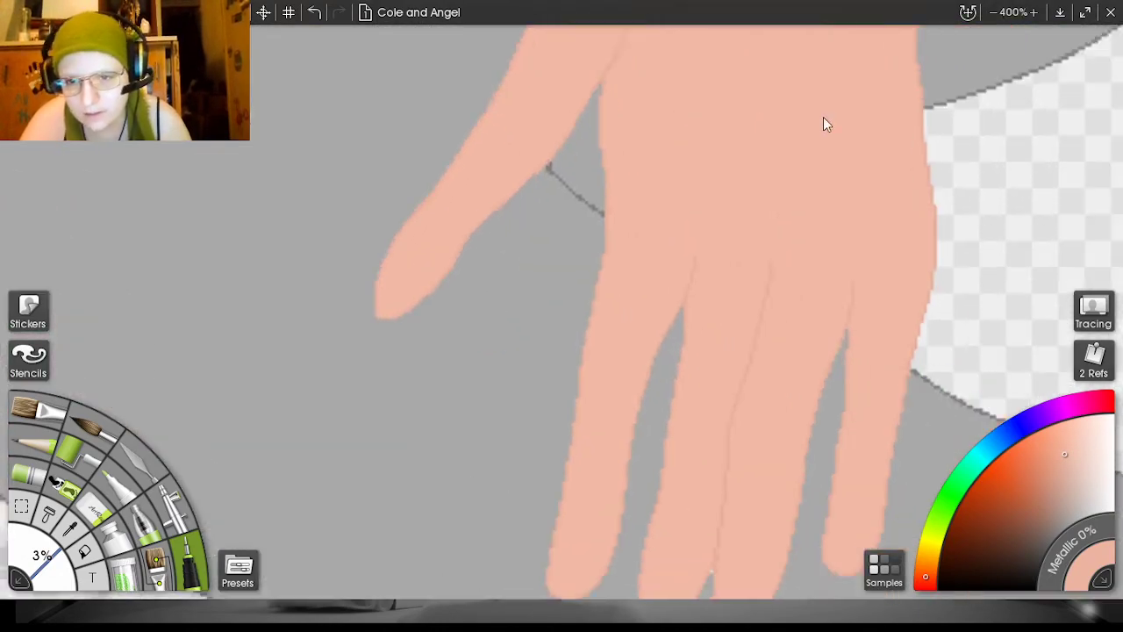
{"action": "scroll", "coordinate": [823, 125], "scroll_direction": "right", "scroll_amount": 5}
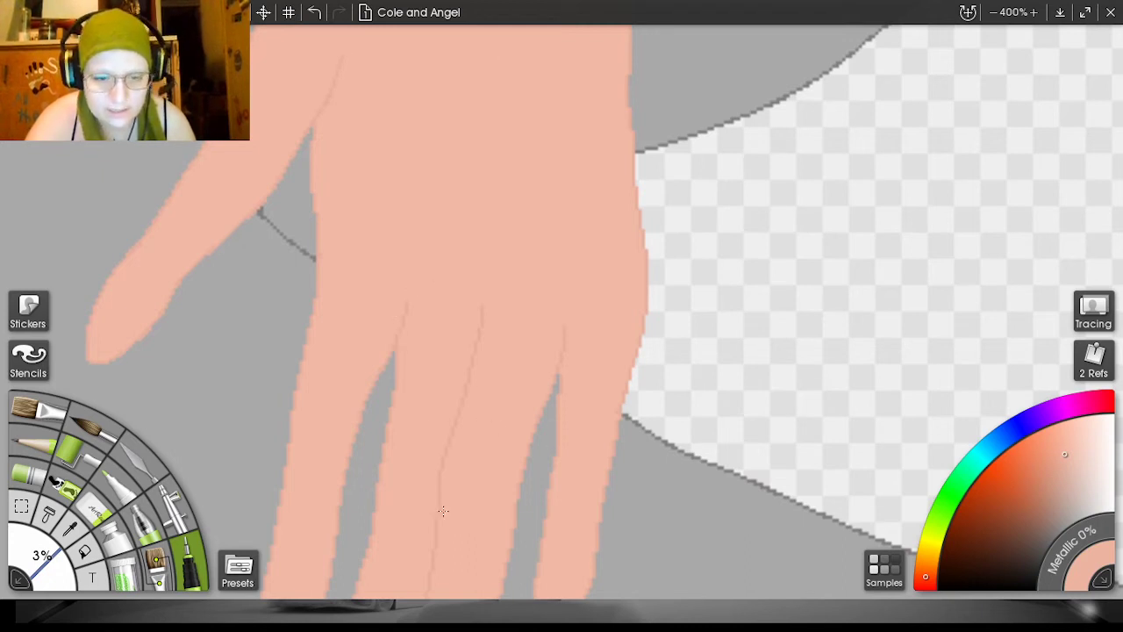
{"action": "scroll", "coordinate": [995, 138], "scroll_direction": "down", "scroll_amount": 3}
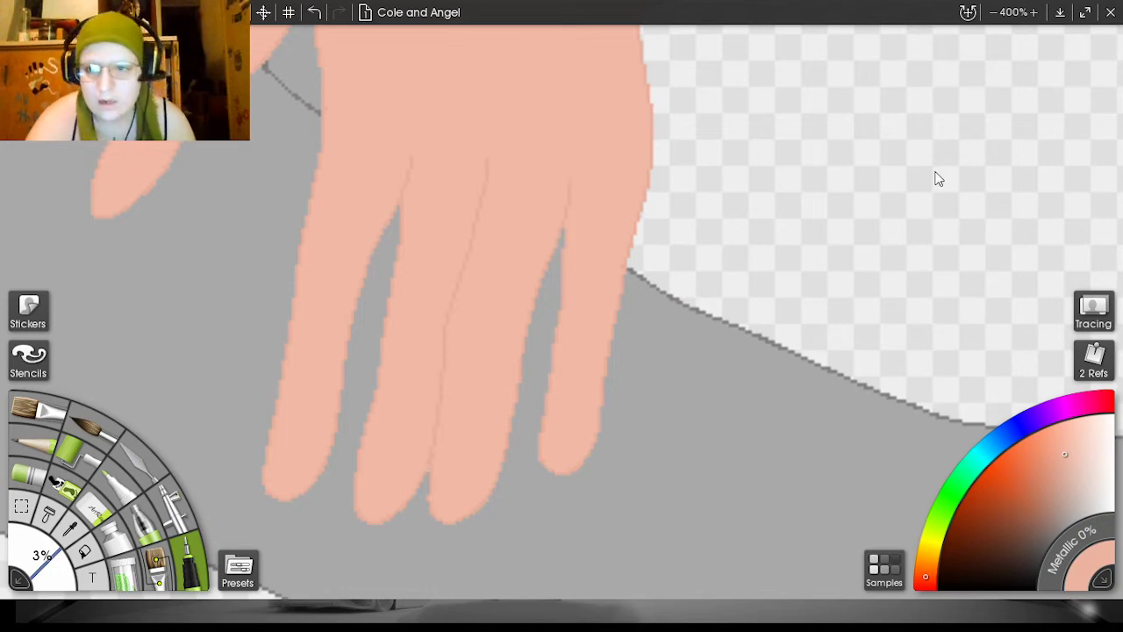
- Paint the unfilled sliver between the fingers of the knife-holding hand peach, leaving the knife handle area bare
{"action": "scroll", "coordinate": [965, 140], "scroll_direction": "down", "scroll_amount": 2}
{"action": "left_click_drag", "start_coordinate": [992, 162], "coordinate": [1119, 545]}
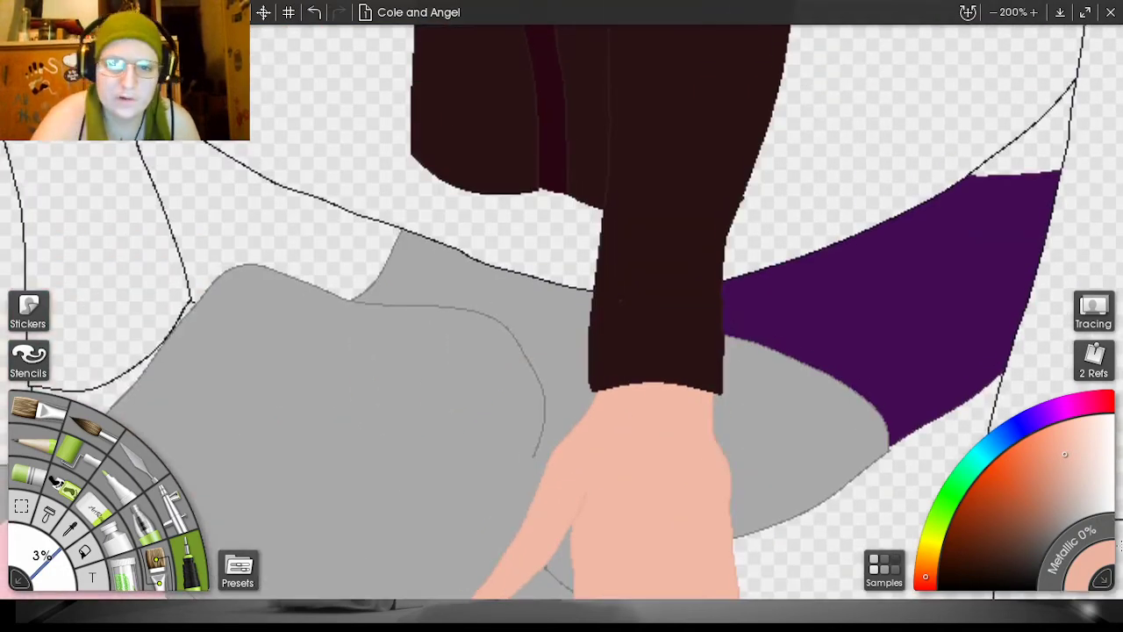
{"action": "left_click_drag", "start_coordinate": [1011, 147], "coordinate": [1119, 377]}
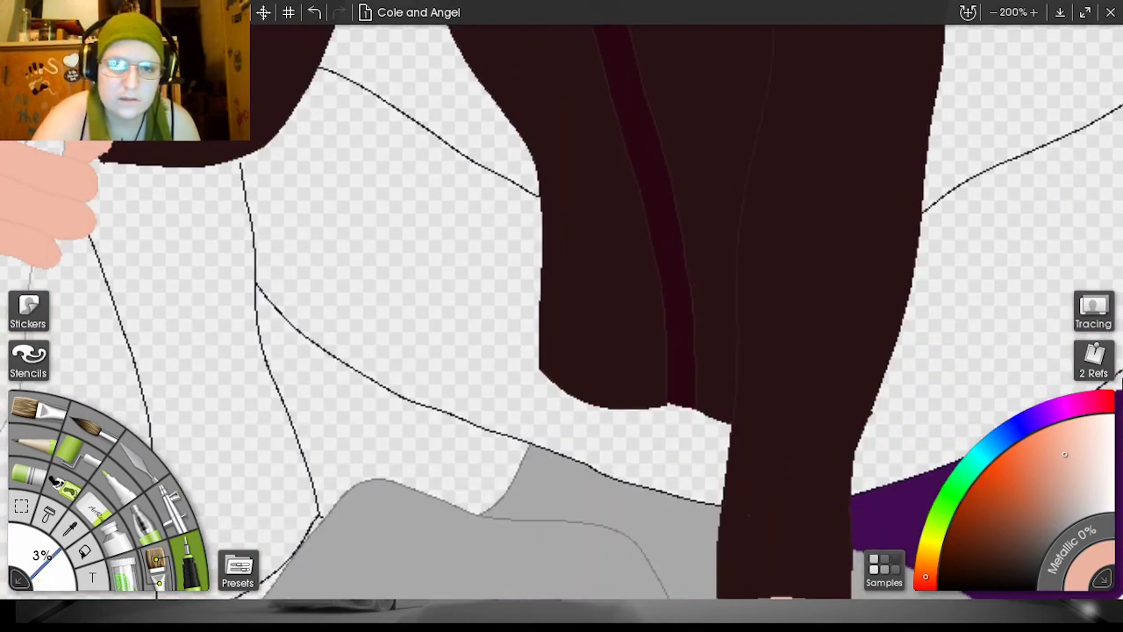
{"action": "left_click_drag", "start_coordinate": [1006, 166], "coordinate": [1120, 237]}
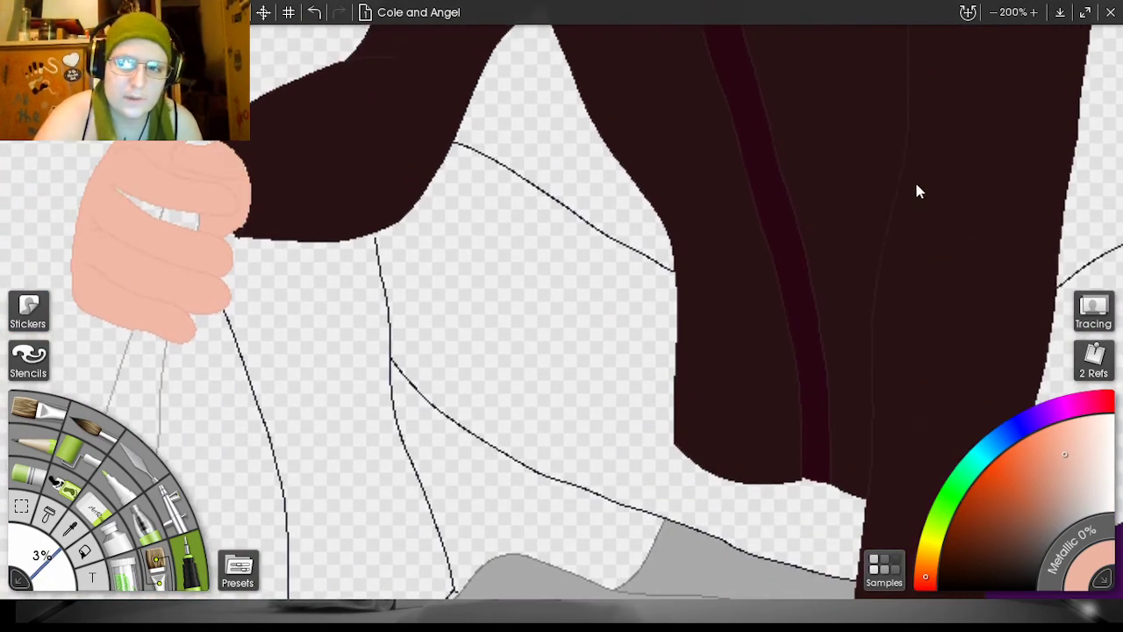
{"action": "left_click_drag", "start_coordinate": [985, 161], "coordinate": [1117, 207]}
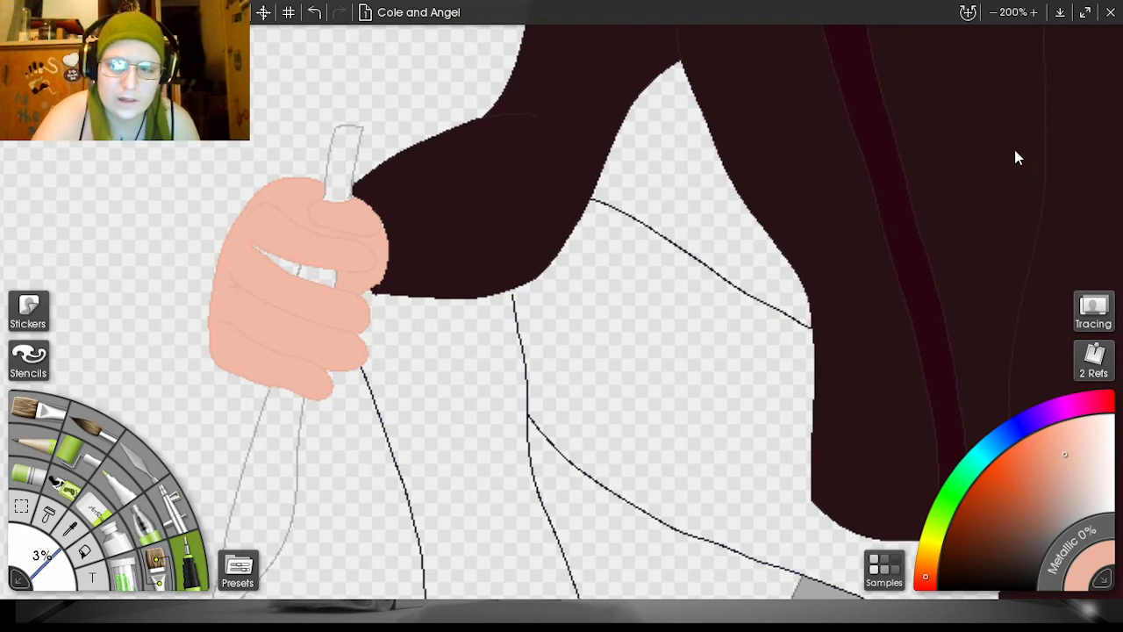
{"action": "left_click_drag", "start_coordinate": [1016, 155], "coordinate": [1120, 151]}
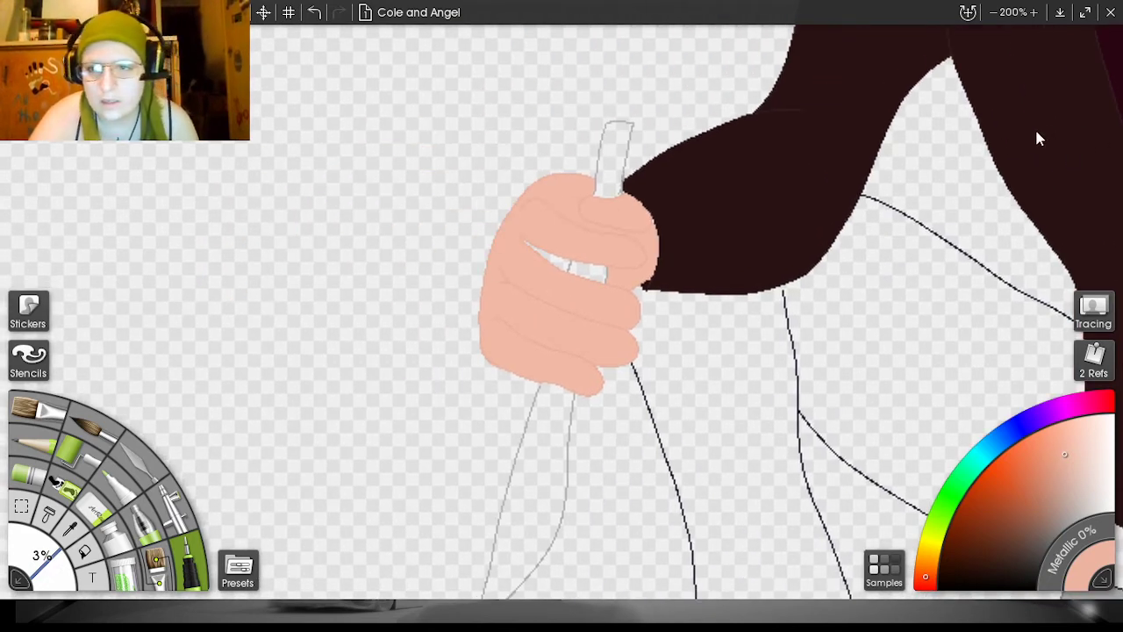
{"action": "scroll", "coordinate": [1037, 132], "scroll_direction": "up", "scroll_amount": 1}
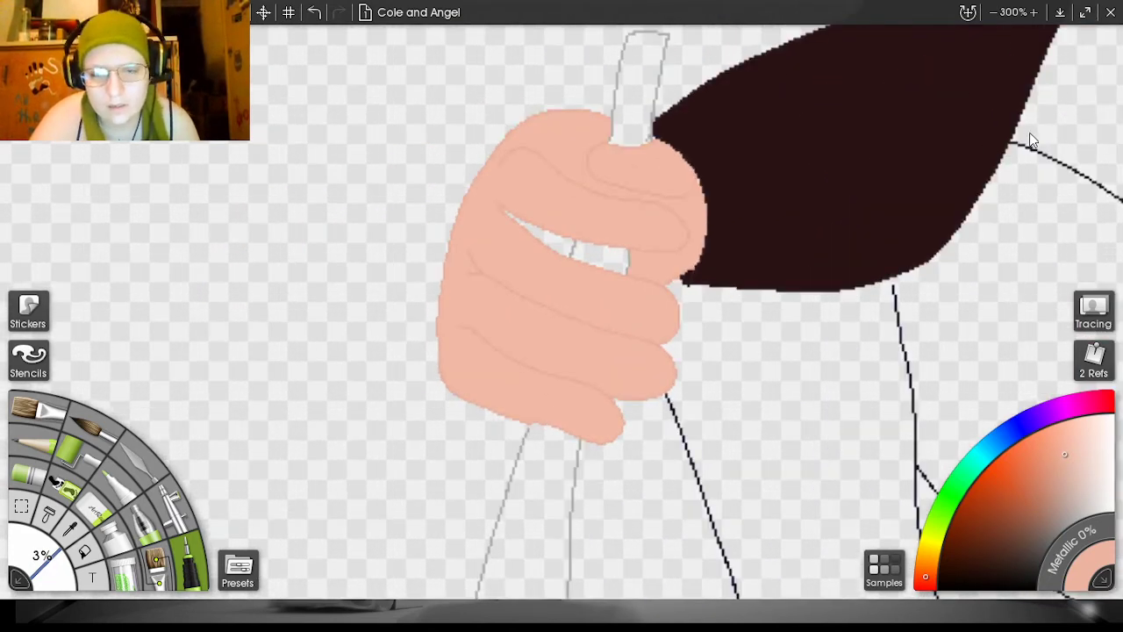
{"action": "key", "text": "ctrl+equal"}
{"action": "mouse_move", "coordinate": [565, 218]}
{"action": "left_mouse_down"}
{"action": "mouse_move", "coordinate": [565, 238]}
{"action": "mouse_move", "coordinate": [573, 207]}
{"action": "mouse_move", "coordinate": [538, 212]}
{"action": "mouse_move", "coordinate": [476, 169]}
{"action": "left_mouse_up"}
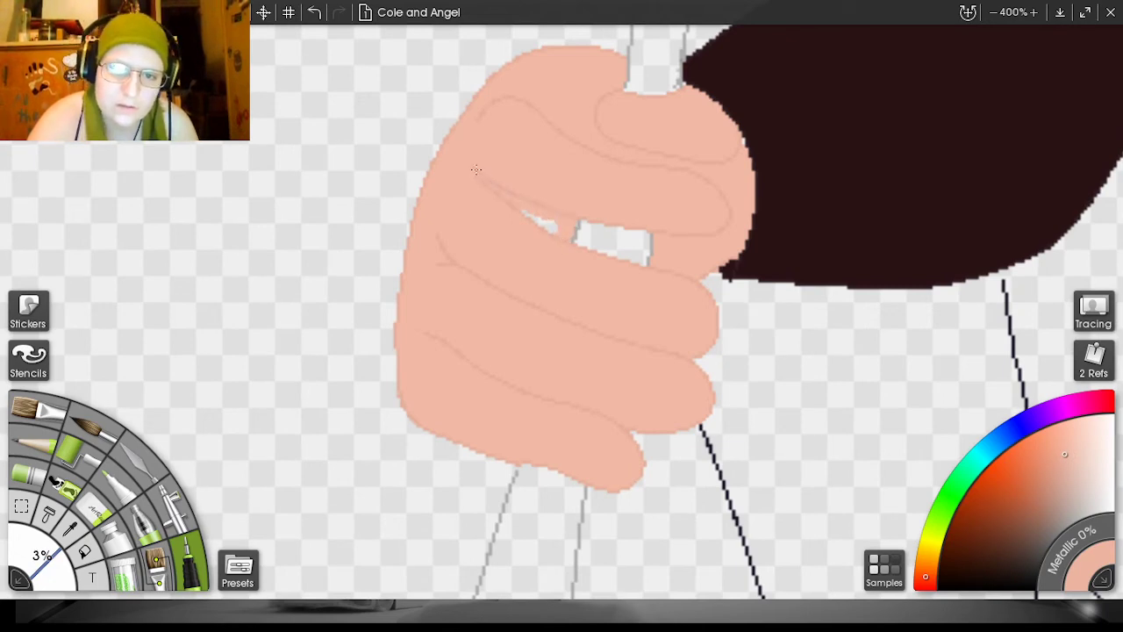
{"action": "mouse_move", "coordinate": [565, 219]}
{"action": "left_mouse_down"}
{"action": "mouse_move", "coordinate": [551, 230]}
{"action": "mouse_move", "coordinate": [496, 190]}
{"action": "left_mouse_up"}
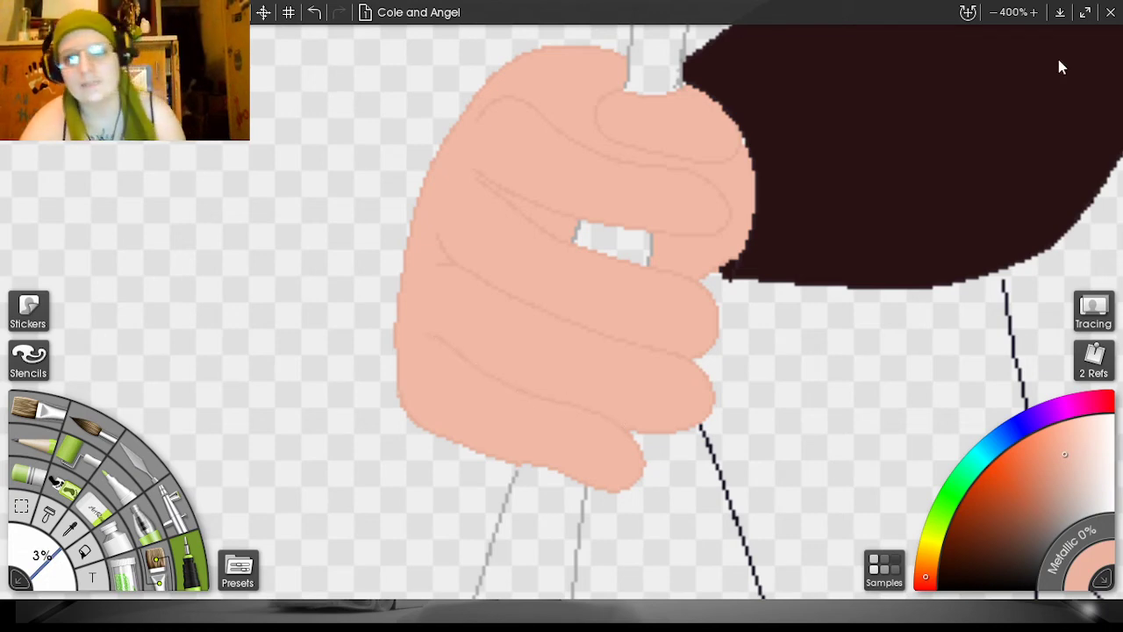
- Sample the near-black navy from the outline of the kneeling figure's trousers as the active colour
{"action": "left_click_drag", "start_coordinate": [993, 165], "coordinate": [942, 256]}
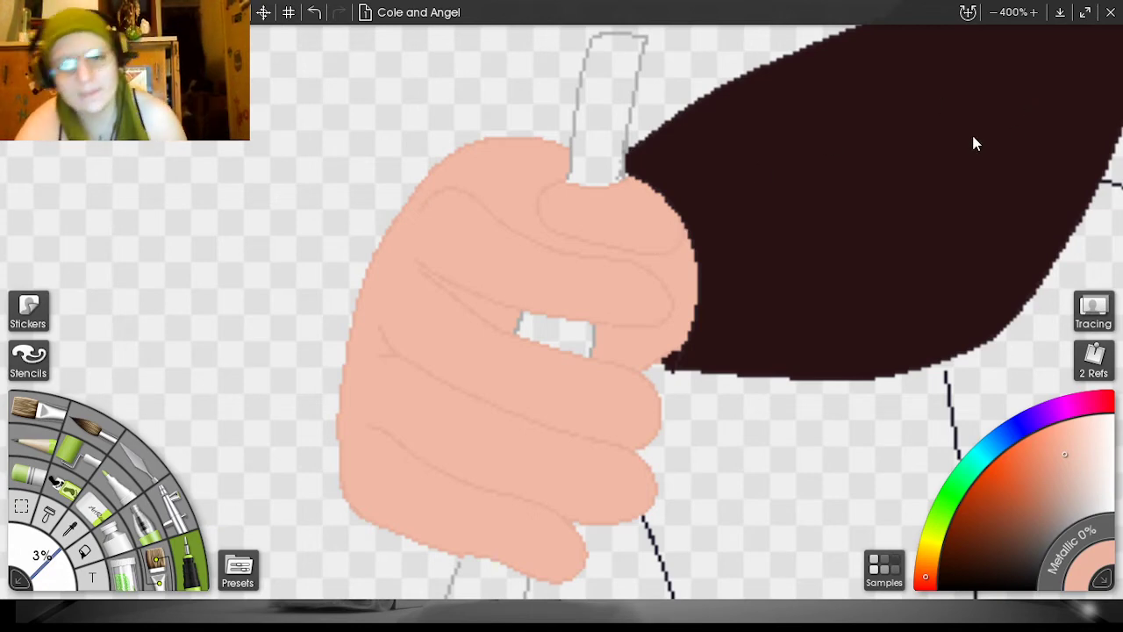
{"action": "scroll", "coordinate": [973, 138], "scroll_direction": "down", "scroll_amount": 6}
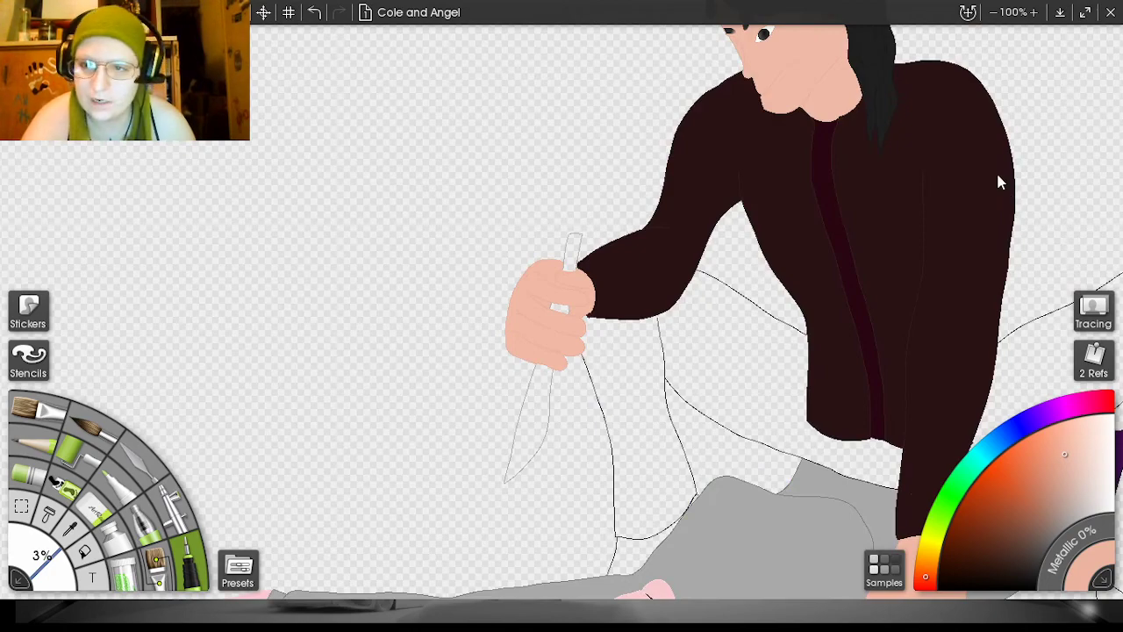
{"action": "left_click_drag", "start_coordinate": [998, 177], "coordinate": [857, 2]}
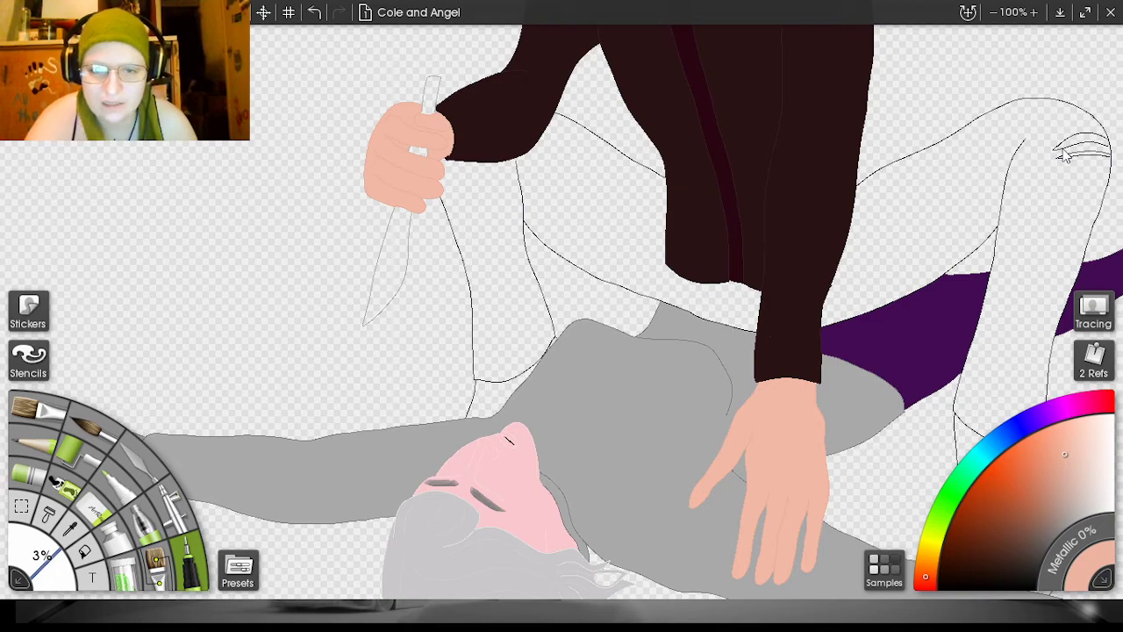
{"action": "key", "text": "plus"}
{"action": "key", "text": "plus"}
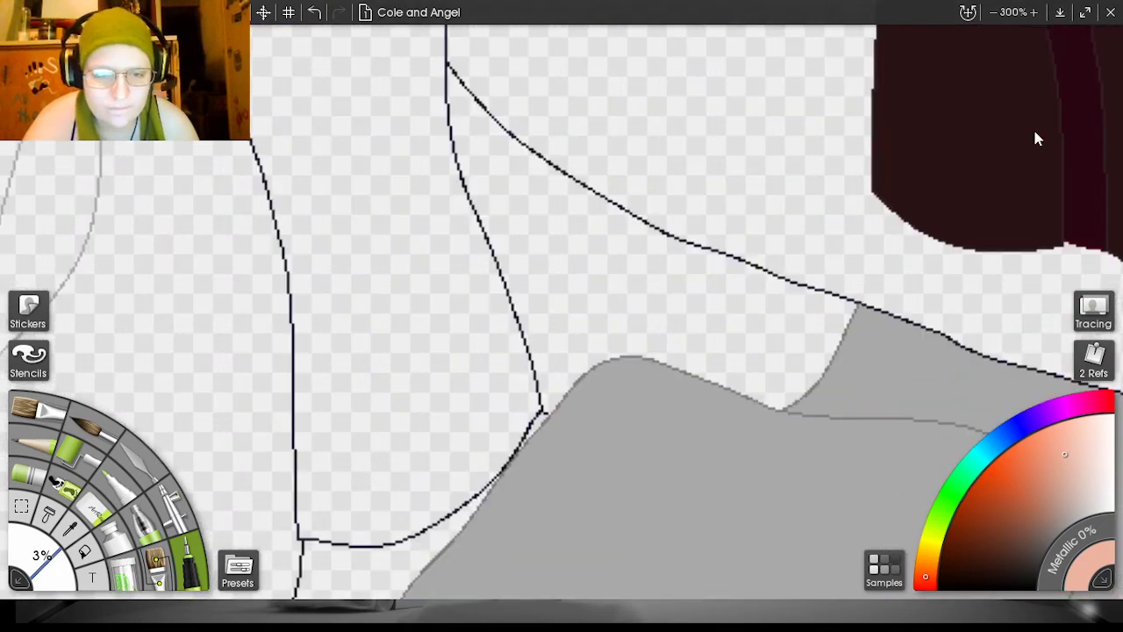
{"action": "key", "text": "ctrl+plus"}
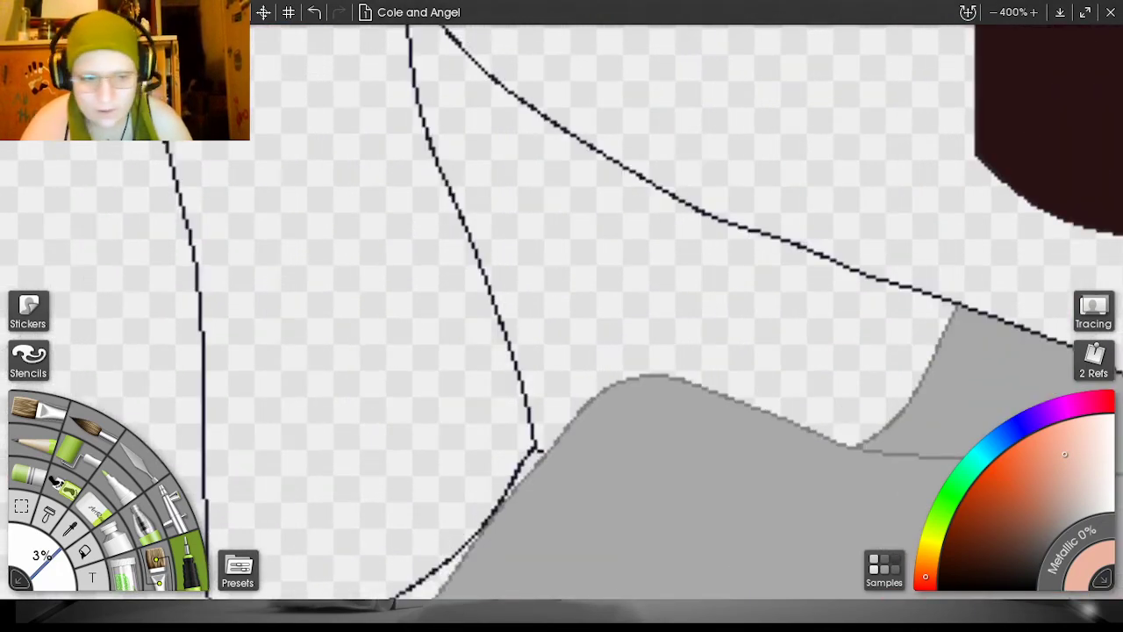
{"action": "left_click", "coordinate": [456, 40]}
{"action": "left_click_drag", "start_coordinate": [997, 566], "coordinate": [975, 586]}
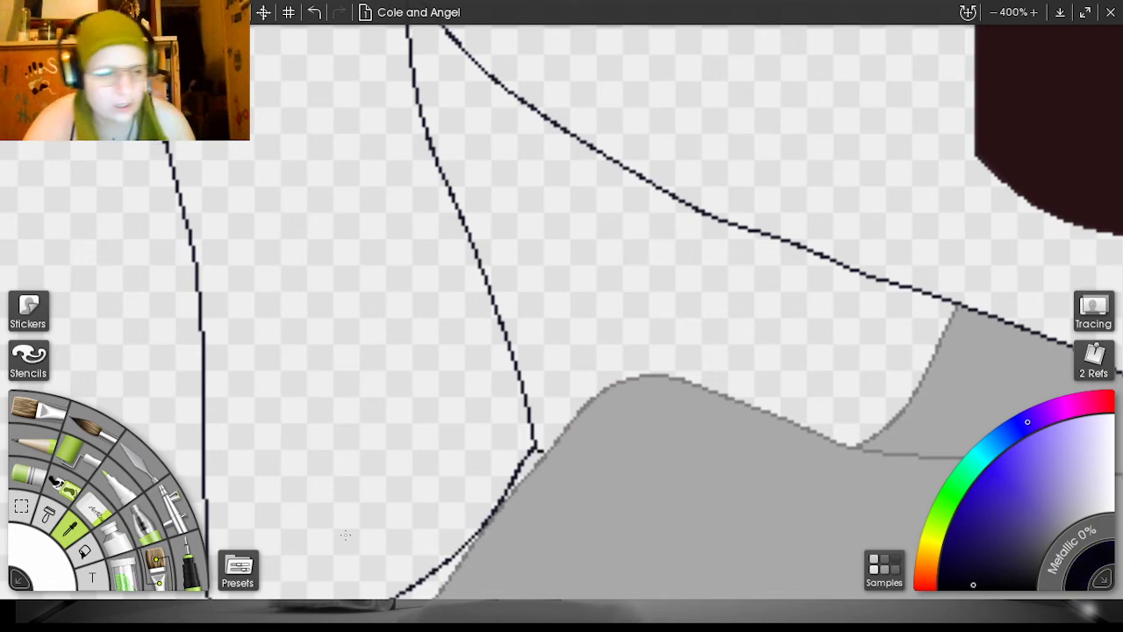
- Fill the kneeling figure's trouser leg on the knife side with the near-black navy
{"action": "left_click", "coordinate": [84, 550]}
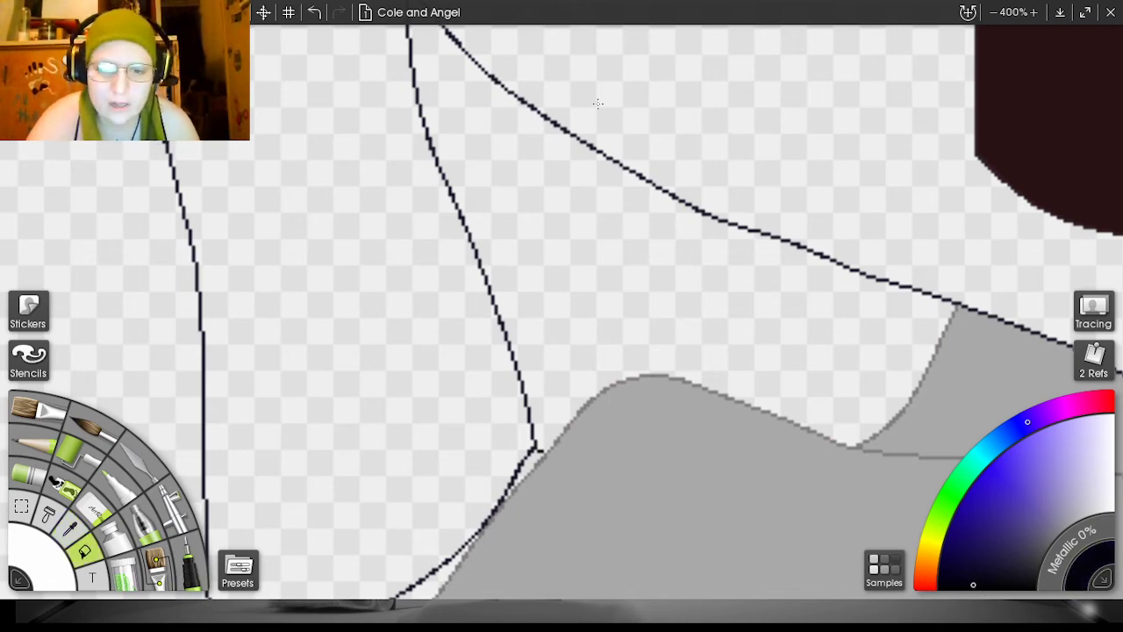
{"action": "left_click", "coordinate": [597, 103]}
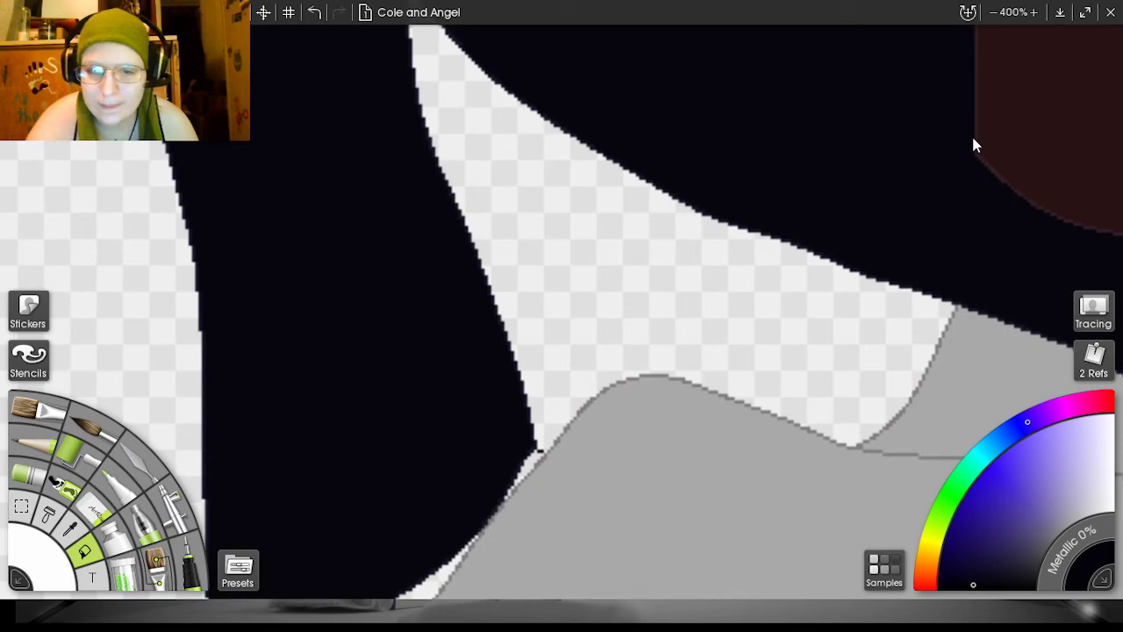
{"action": "scroll", "coordinate": [968, 138], "scroll_direction": "down", "scroll_amount": 2}
{"action": "scroll", "coordinate": [968, 137], "scroll_direction": "down", "scroll_amount": 3}
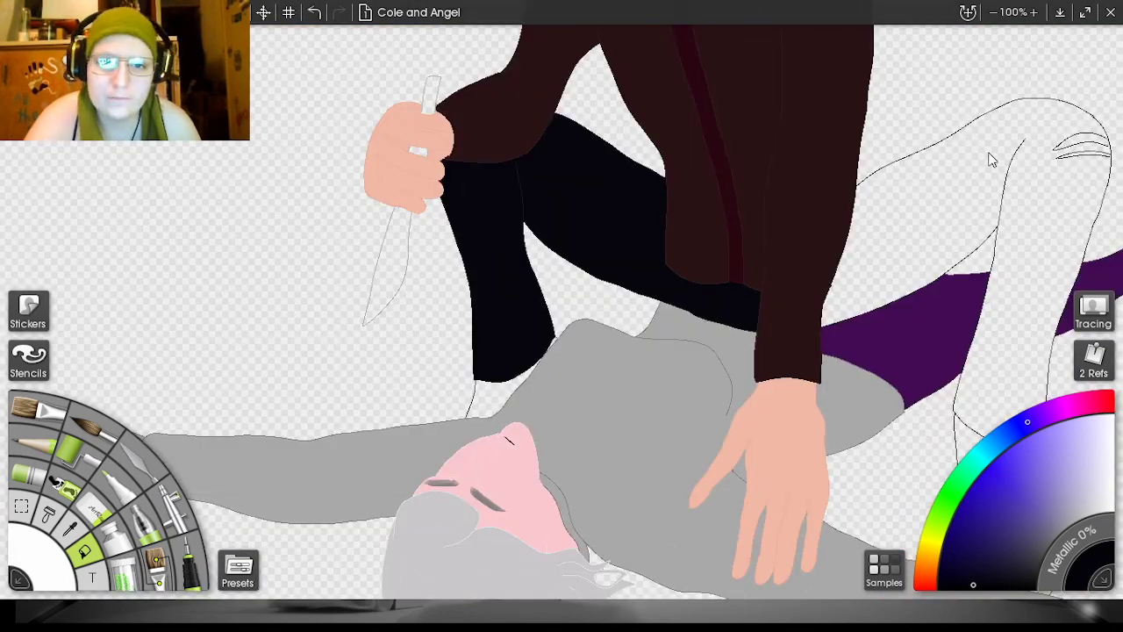
- Try to fill the trouser leg with the ripped knee with the near-black navy, and undo that fill
{"action": "left_click", "coordinate": [933, 251]}
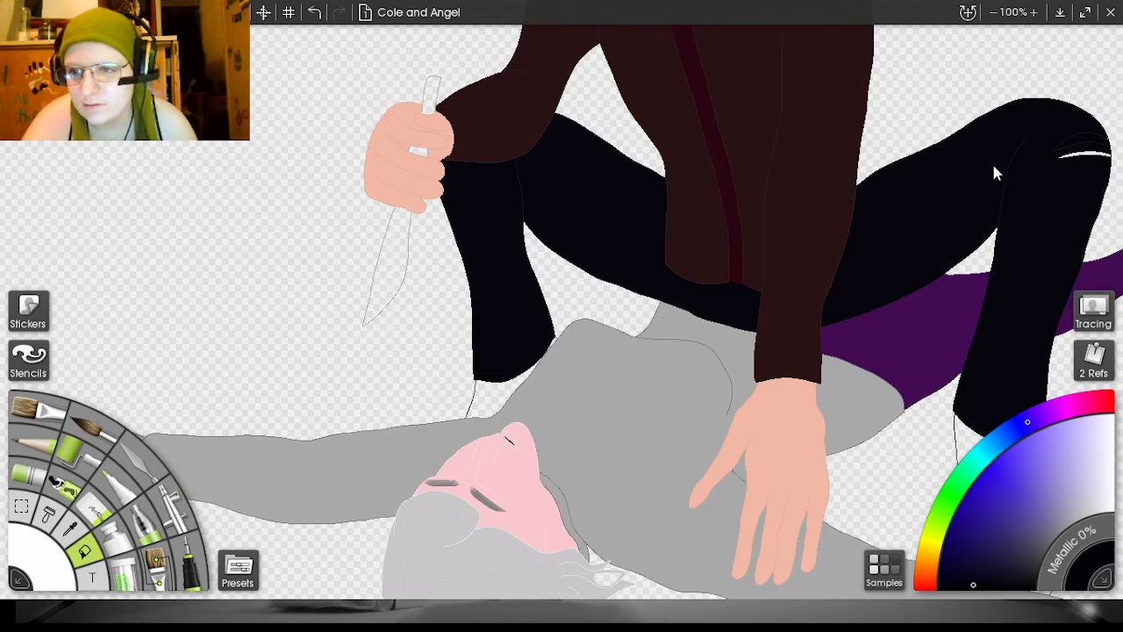
{"action": "left_click_drag", "start_coordinate": [994, 173], "coordinate": [891, 257]}
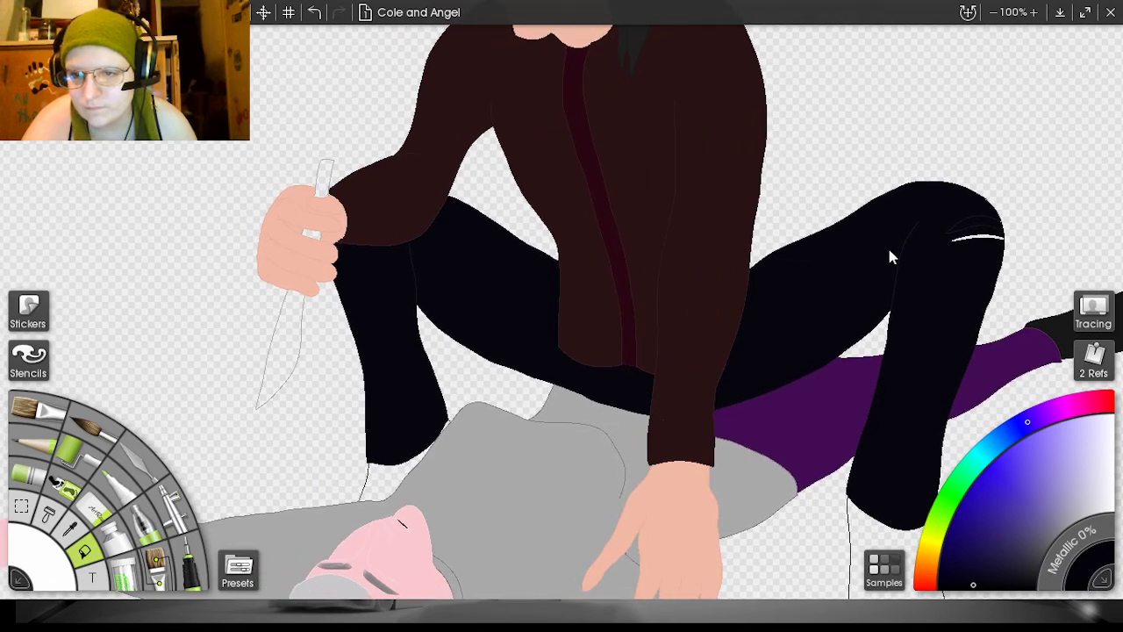
{"action": "left_click", "coordinate": [314, 12]}
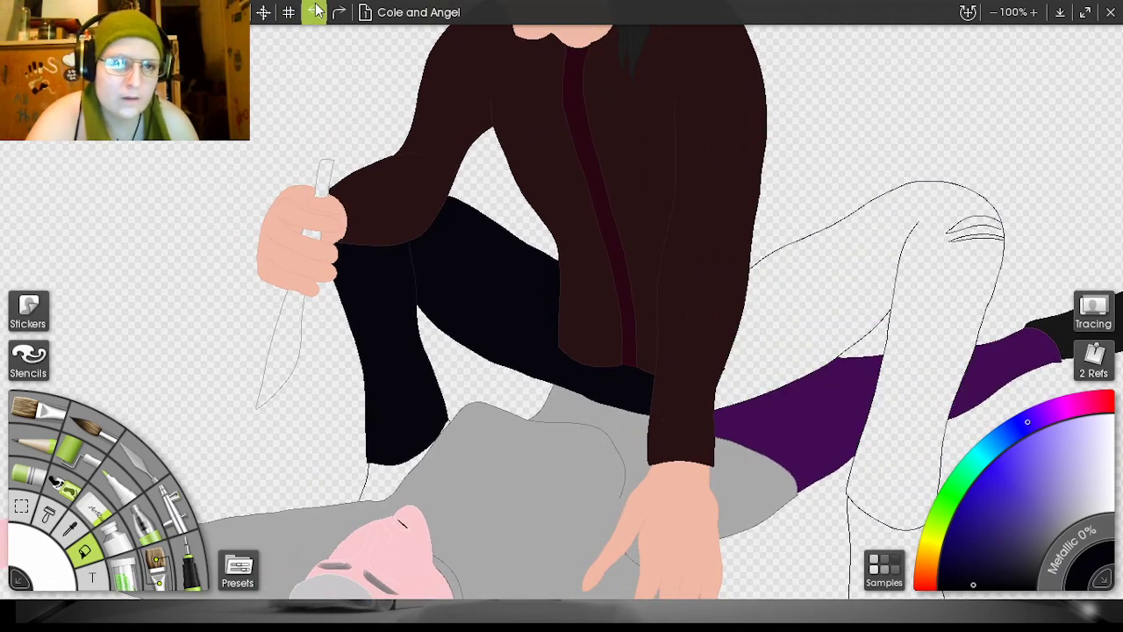
- Go over the faint crease line between thigh and calf on the knife-side leg with the navy pen
{"action": "scroll", "coordinate": [997, 161], "scroll_direction": "up", "scroll_amount": 6}
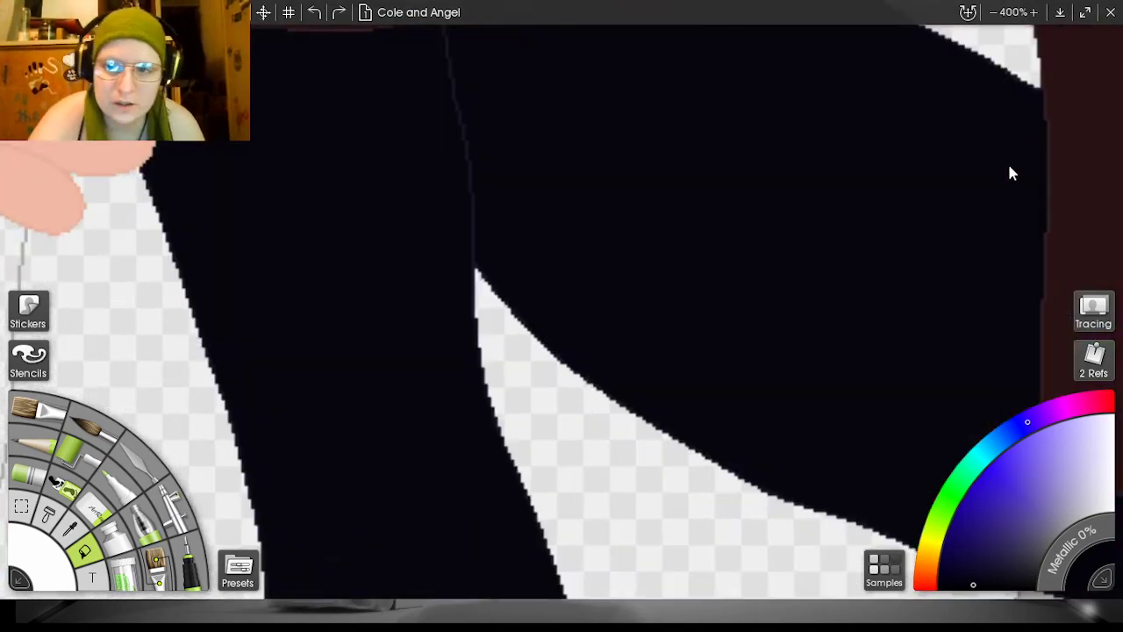
{"action": "left_click_drag", "start_coordinate": [1010, 173], "coordinate": [1068, 301]}
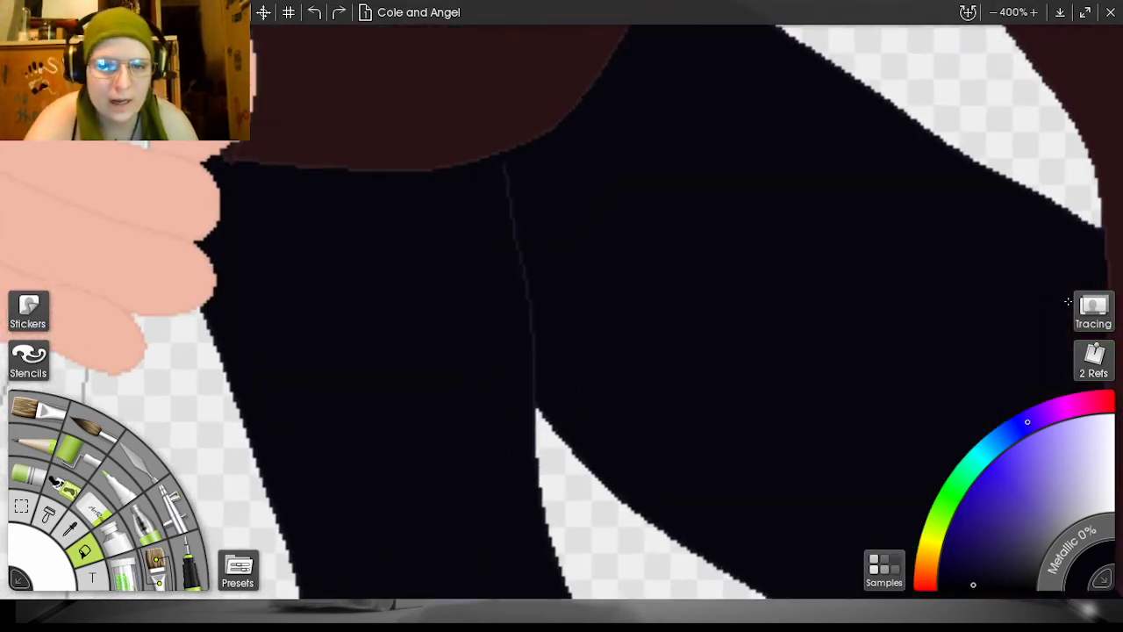
{"action": "left_click", "coordinate": [187, 562]}
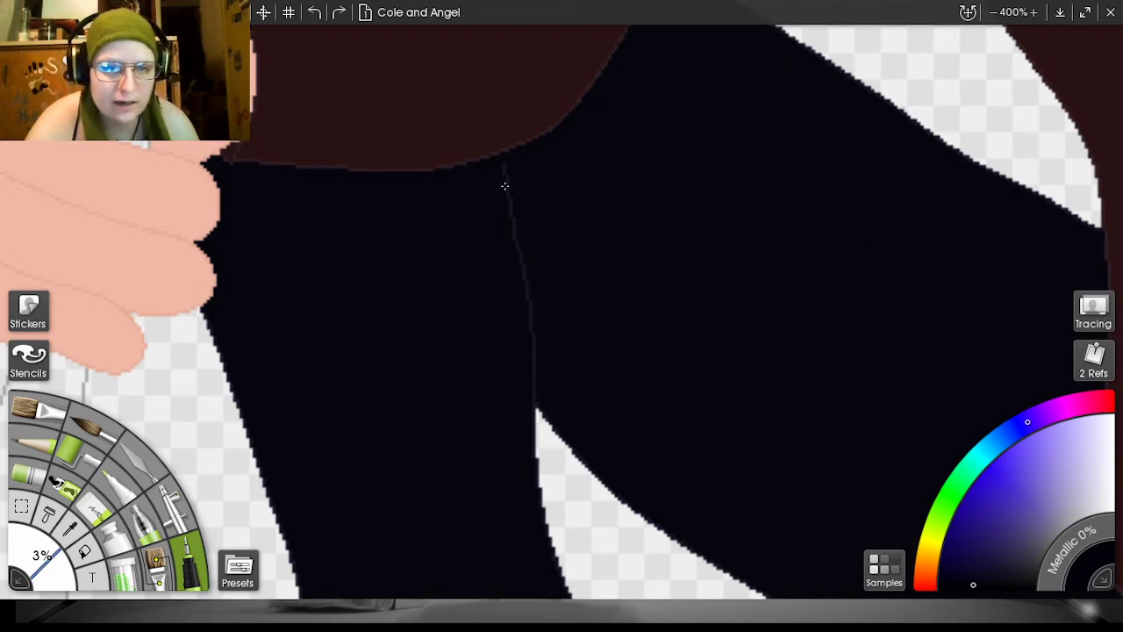
{"action": "left_click_drag", "start_coordinate": [505, 165], "coordinate": [530, 337]}
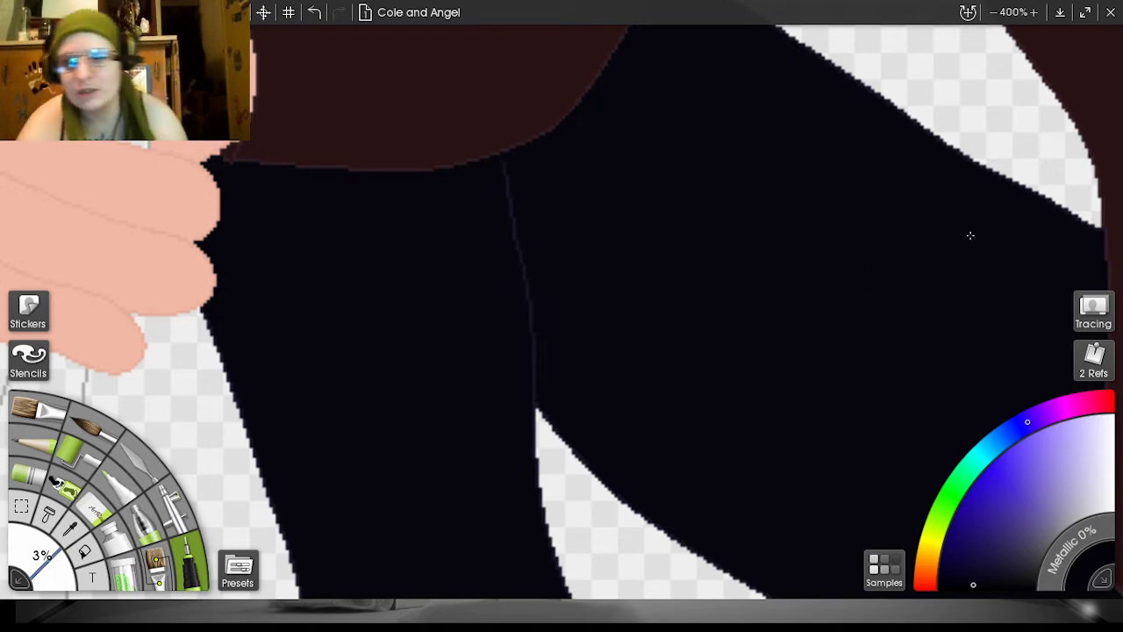
- Close the gaps in the ripped knee's outline and the upper tear's end with the navy pen at 2% size
{"action": "left_click_drag", "start_coordinate": [1001, 139], "coordinate": [139, 48]}
{"action": "left_click_drag", "start_coordinate": [1003, 155], "coordinate": [2, 531]}
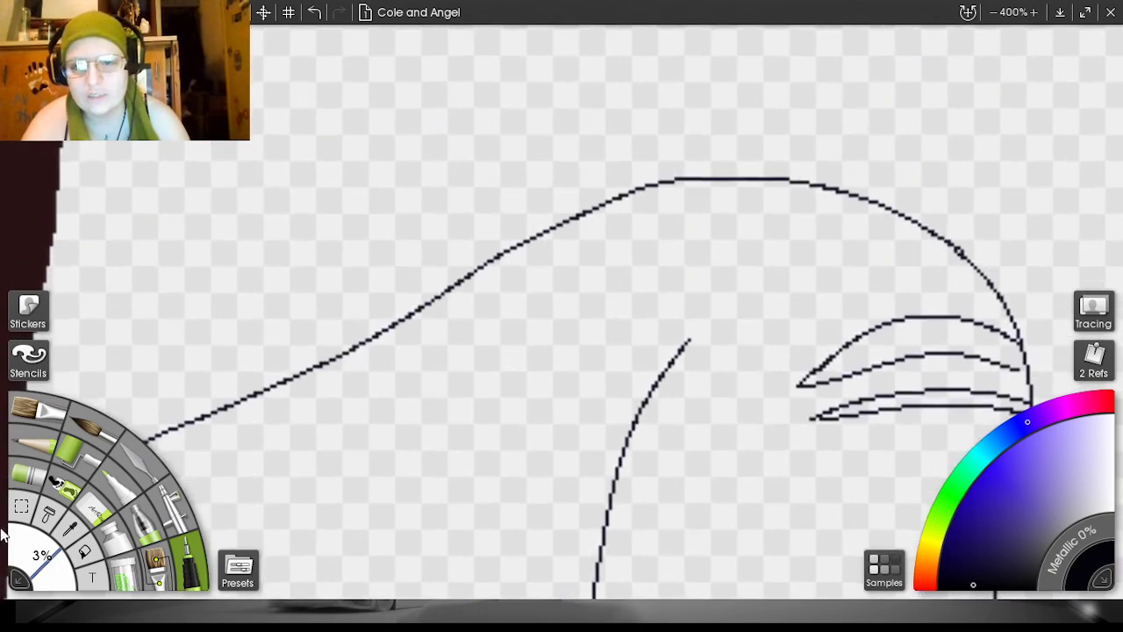
{"action": "left_click_drag", "start_coordinate": [1002, 174], "coordinate": [693, 214]}
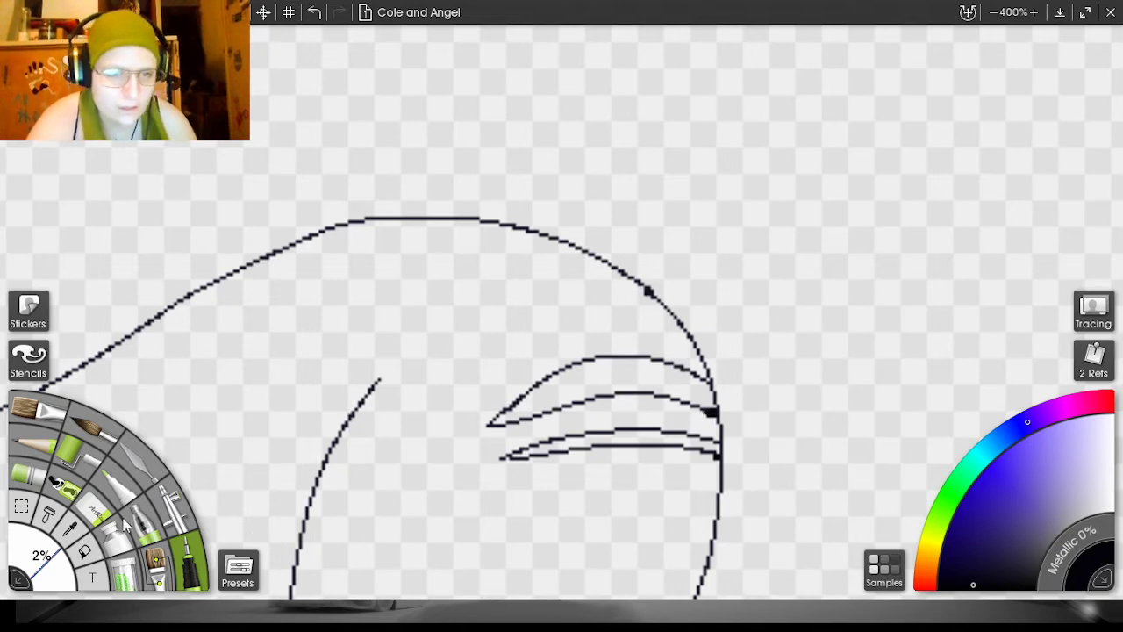
- Fill the ripped-knee trouser leg with the near-black navy, keeping both tears empty, and switch back to the 2% pen
{"action": "left_click", "coordinate": [439, 383]}
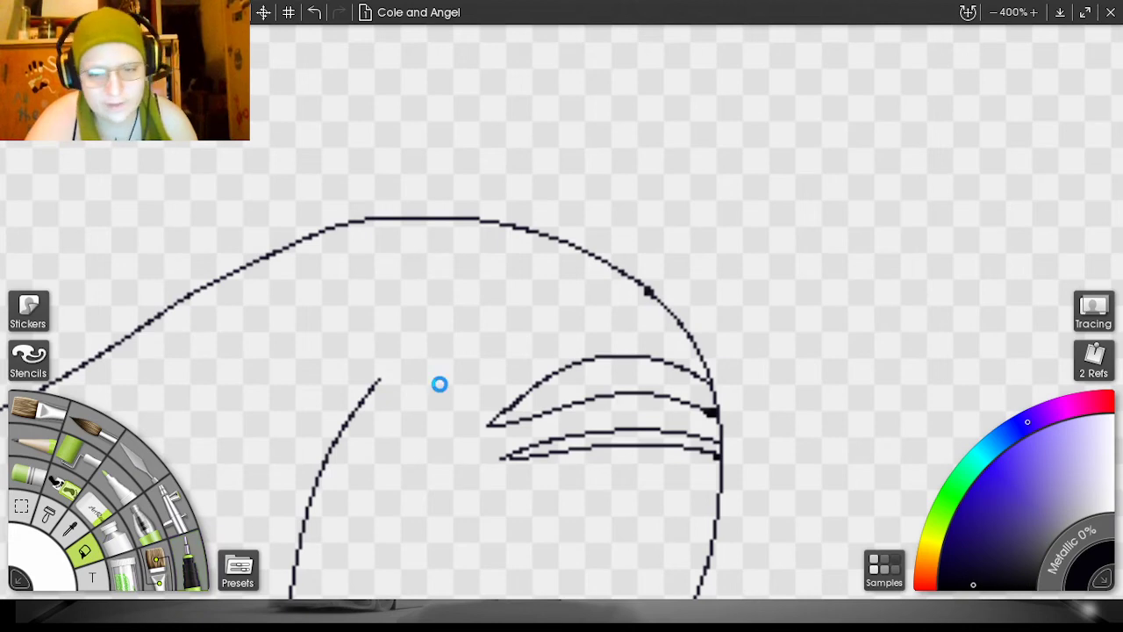
{"action": "left_click", "coordinate": [370, 217]}
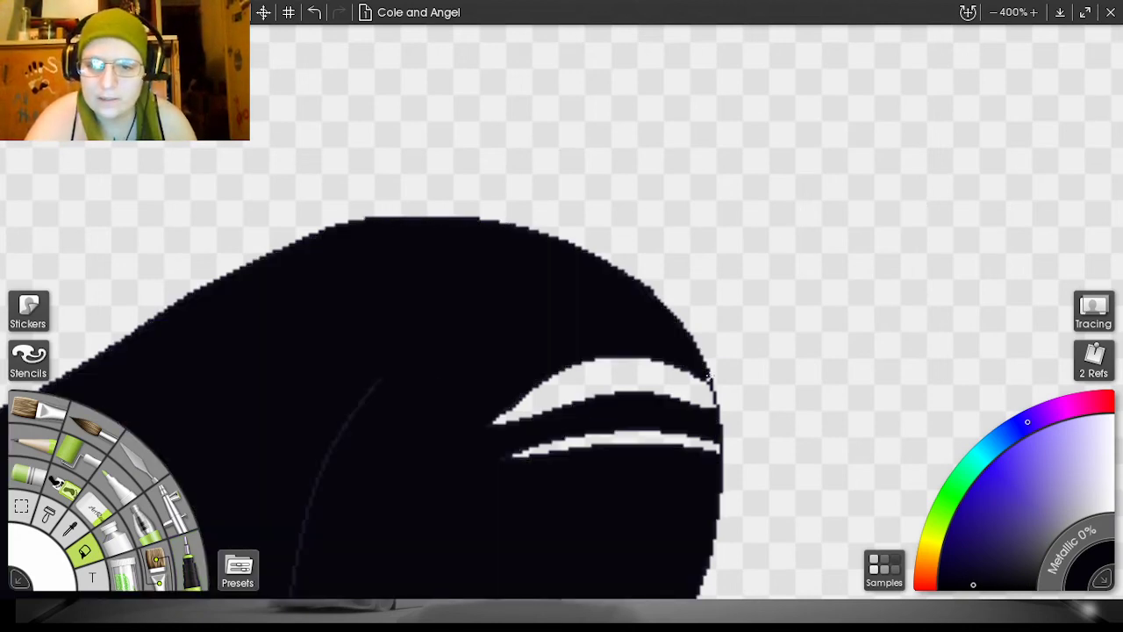
{"action": "left_click", "coordinate": [188, 561]}
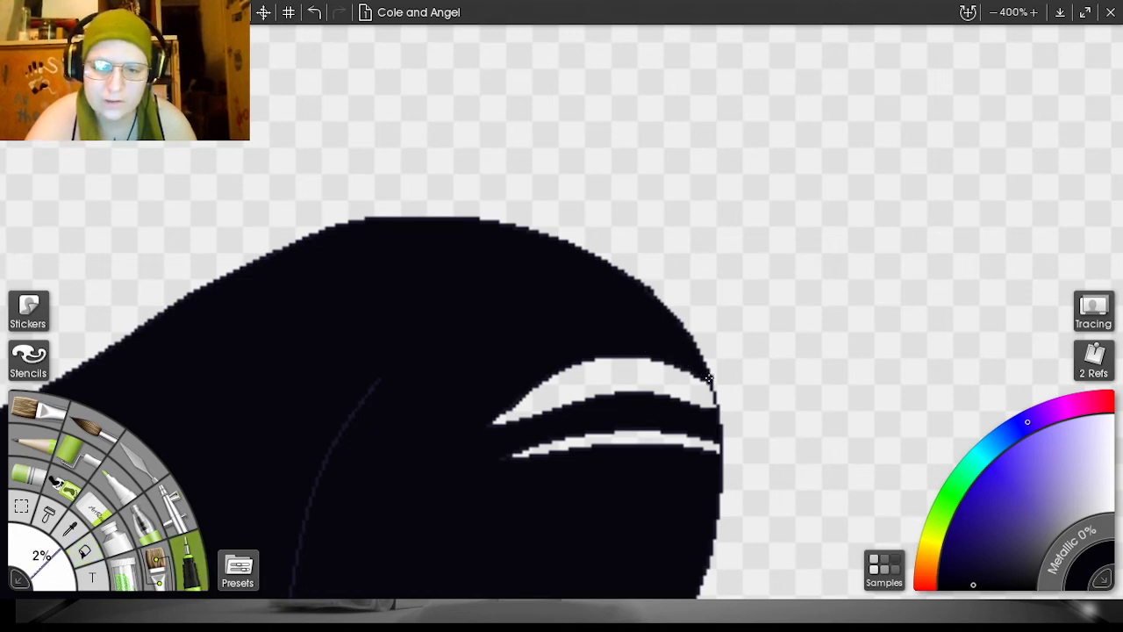
- Undo the last pen mark on the ripped knee's outline and retouch the edge beside the upper tear at 1% size
{"action": "left_click", "coordinate": [313, 13]}
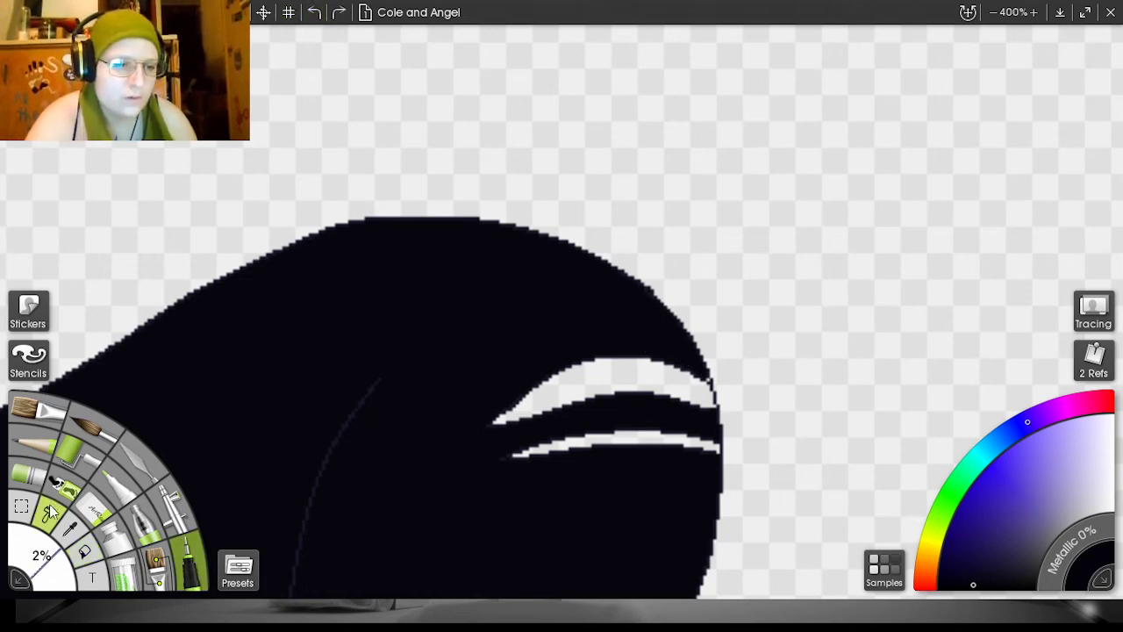
{"action": "left_click_drag", "start_coordinate": [50, 575], "coordinate": [46, 571]}
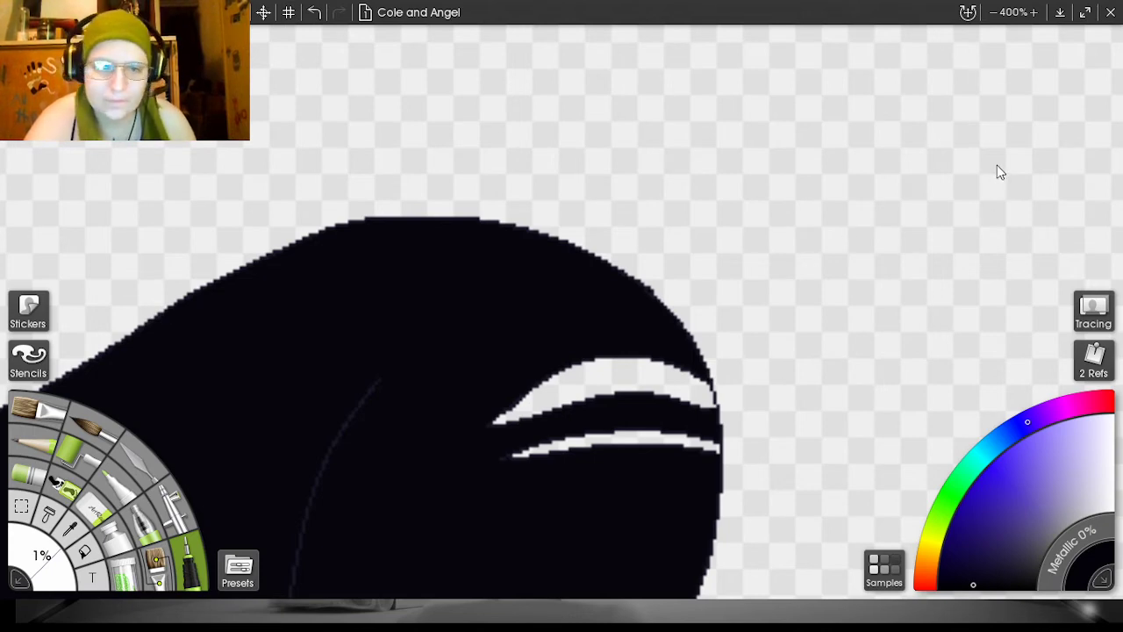
{"action": "left_click_drag", "start_coordinate": [997, 164], "coordinate": [1122, 10]}
{"action": "left_click_drag", "start_coordinate": [987, 144], "coordinate": [1107, 2]}
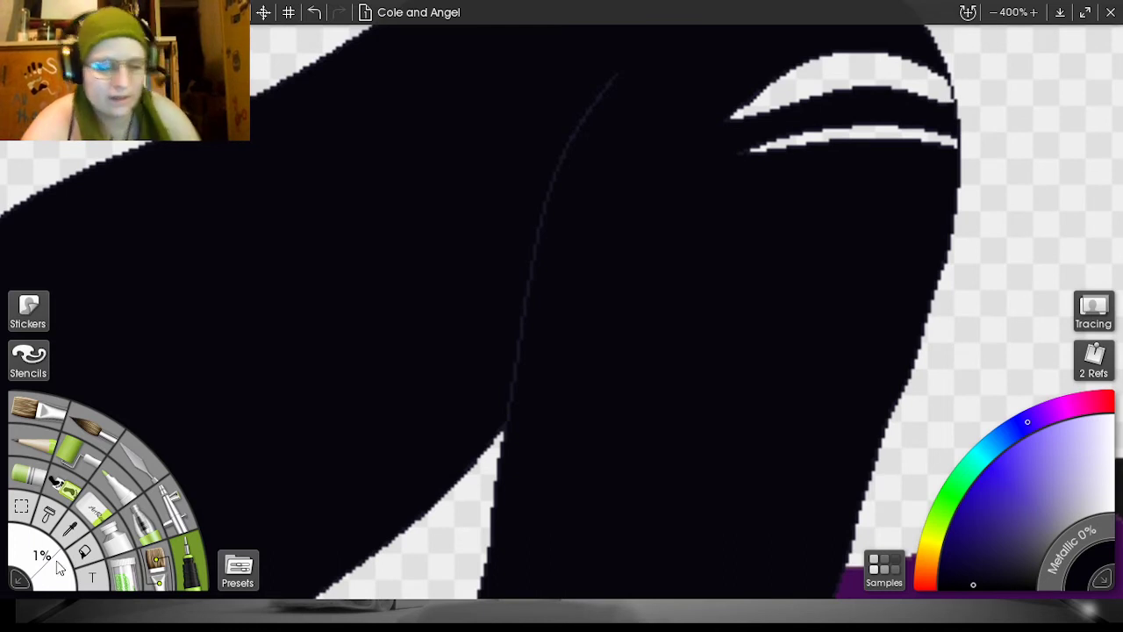
- Fill both tears on the ripped knee with a slightly lighter dark navy, including the leftover slivers along their edges
{"action": "left_click_drag", "start_coordinate": [55, 561], "coordinate": [58, 559]}
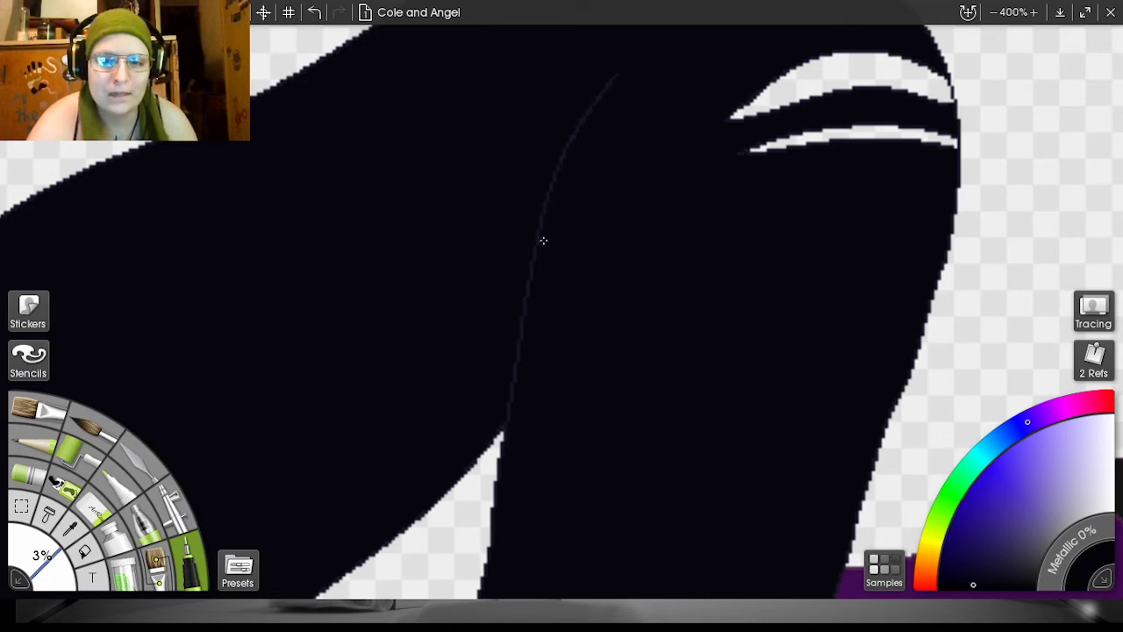
{"action": "left_click_drag", "start_coordinate": [1008, 165], "coordinate": [694, 374]}
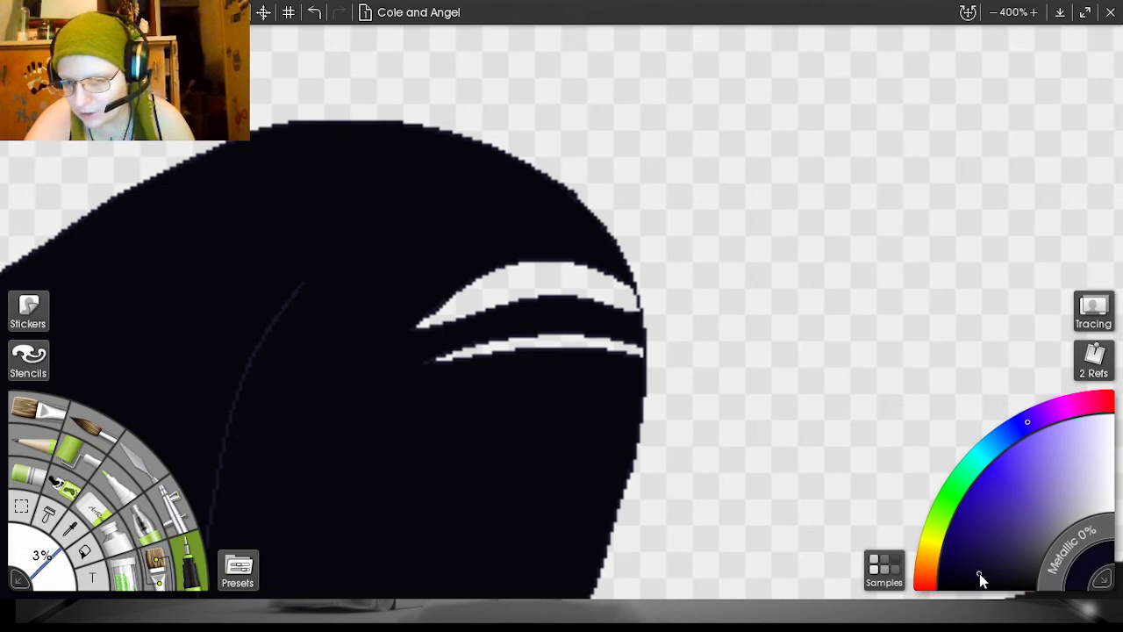
{"action": "left_click", "coordinate": [84, 551]}
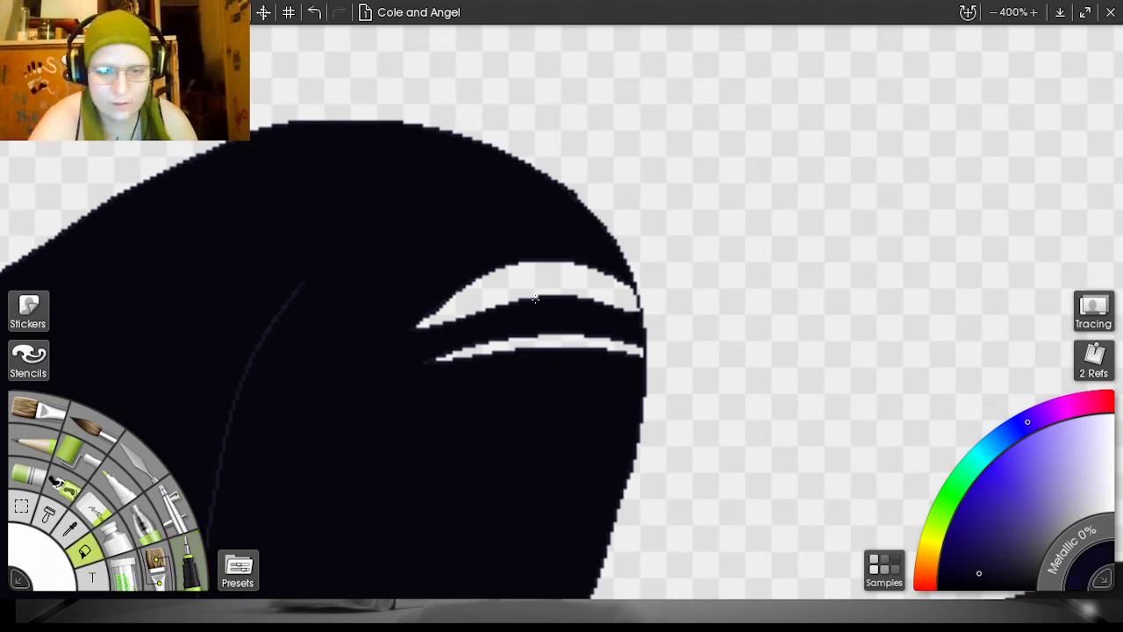
{"action": "left_click", "coordinate": [535, 277]}
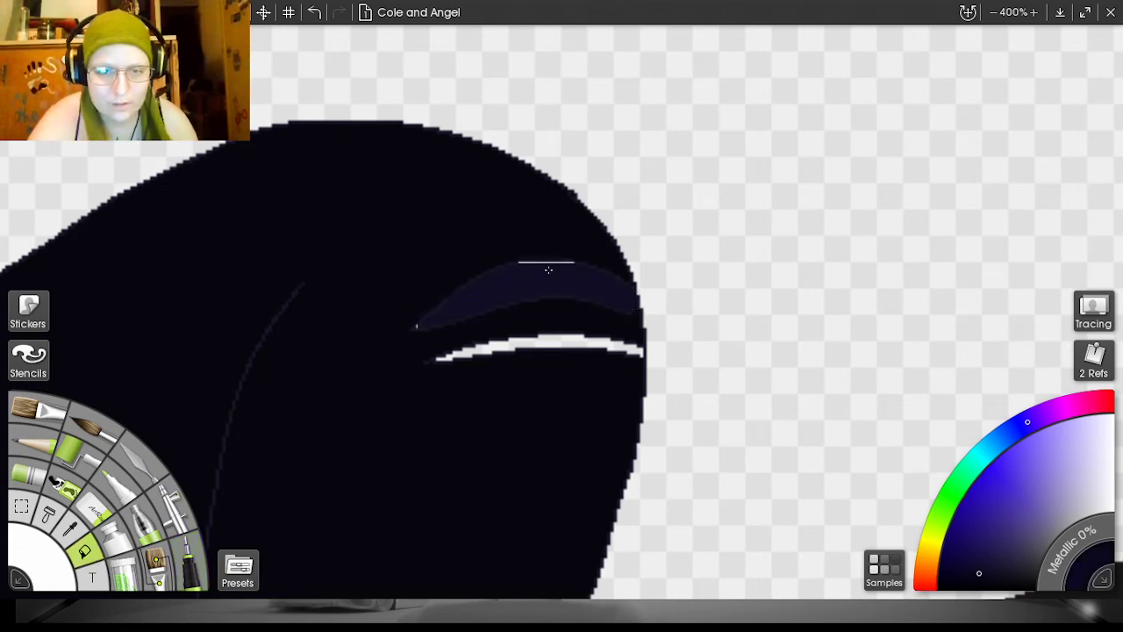
{"action": "left_click", "coordinate": [419, 327]}
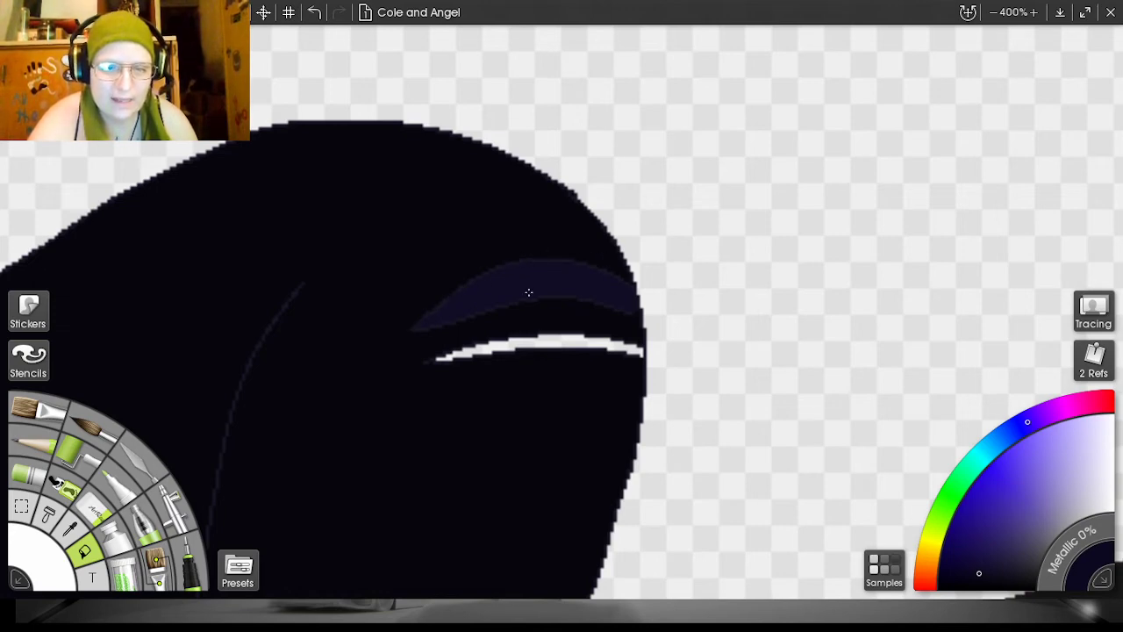
{"action": "left_click", "coordinate": [579, 344]}
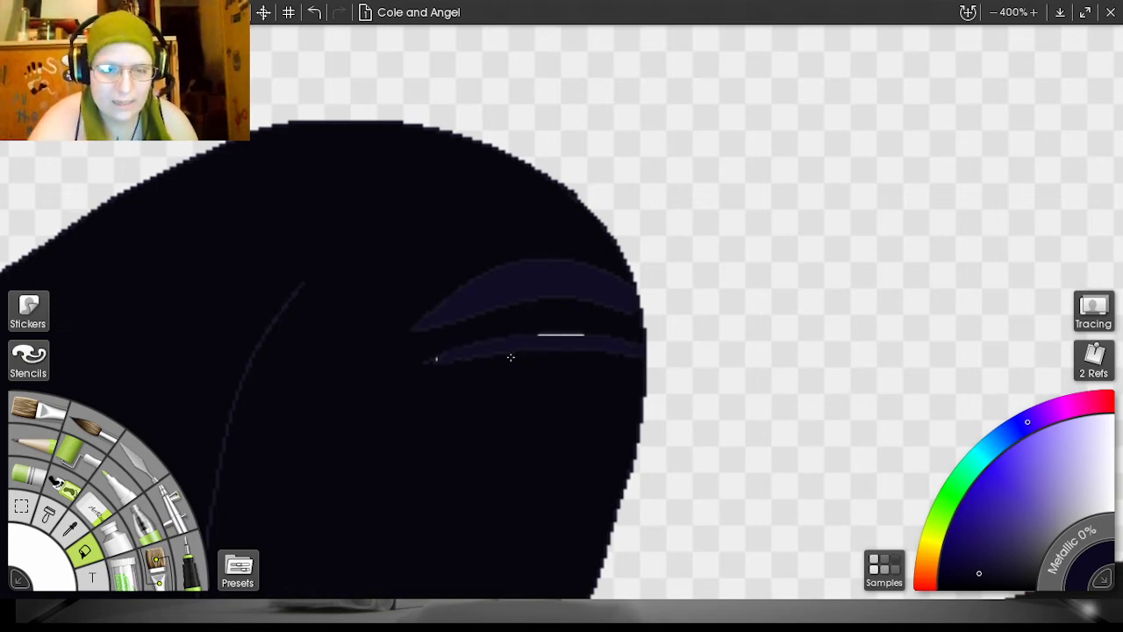
{"action": "left_click", "coordinate": [573, 334]}
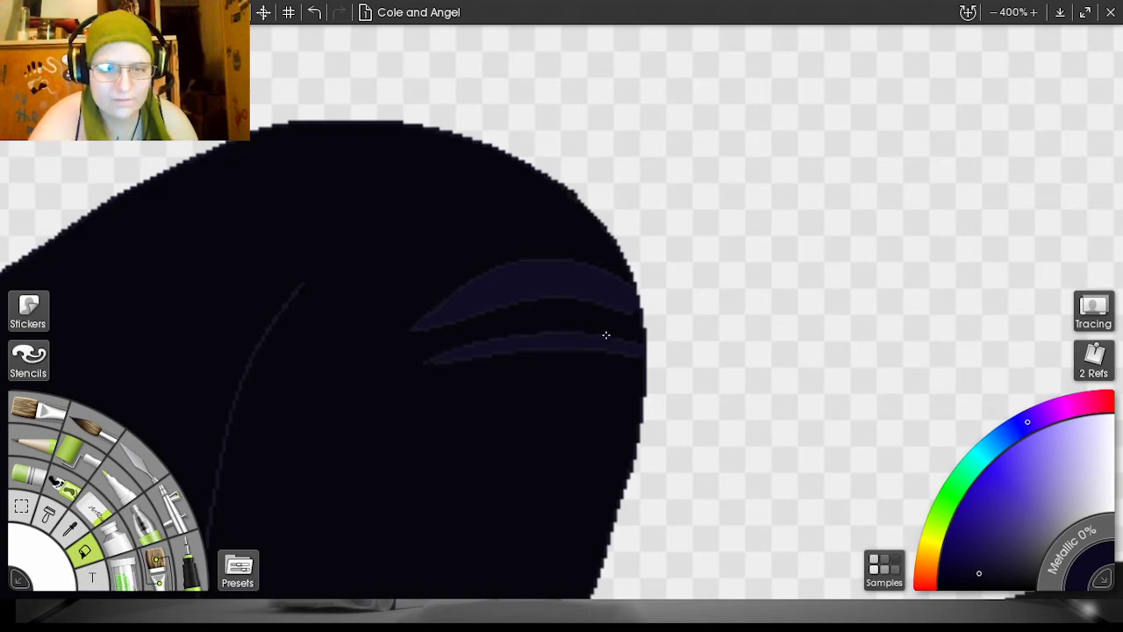
- Fill the boots below both of the kneeling figure's trouser legs with dark grey
{"action": "scroll", "coordinate": [966, 146], "scroll_direction": "down", "scroll_amount": 3}
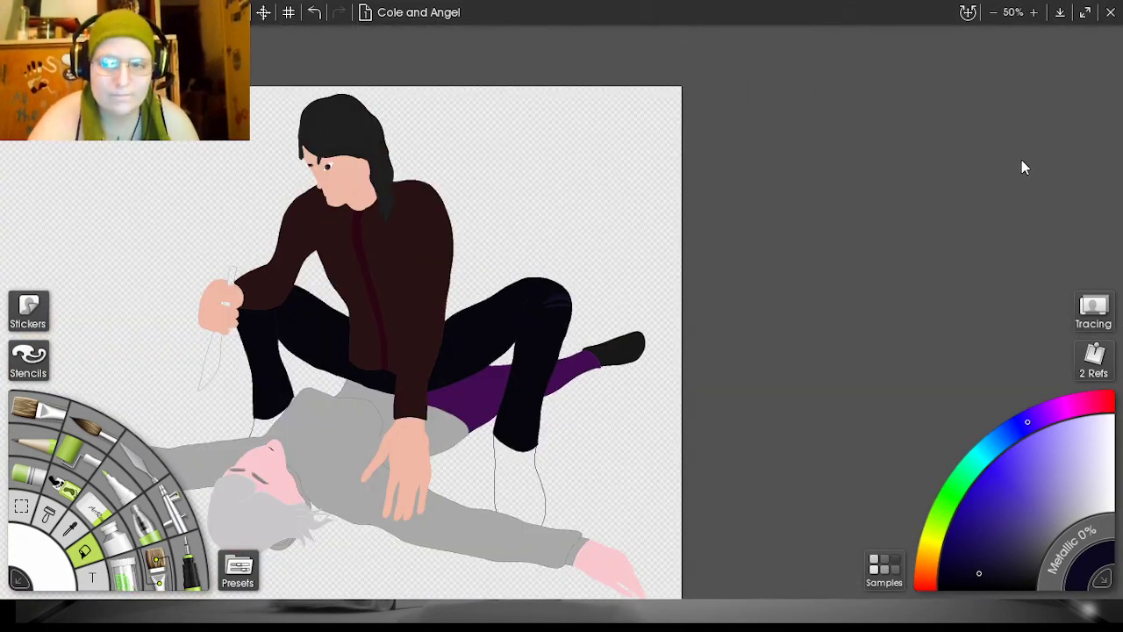
{"action": "mouse_move", "coordinate": [123, 241]}
{"action": "left_mouse_down"}
{"action": "mouse_move", "coordinate": [243, 235]}
{"action": "mouse_move", "coordinate": [243, 208]}
{"action": "left_mouse_up"}
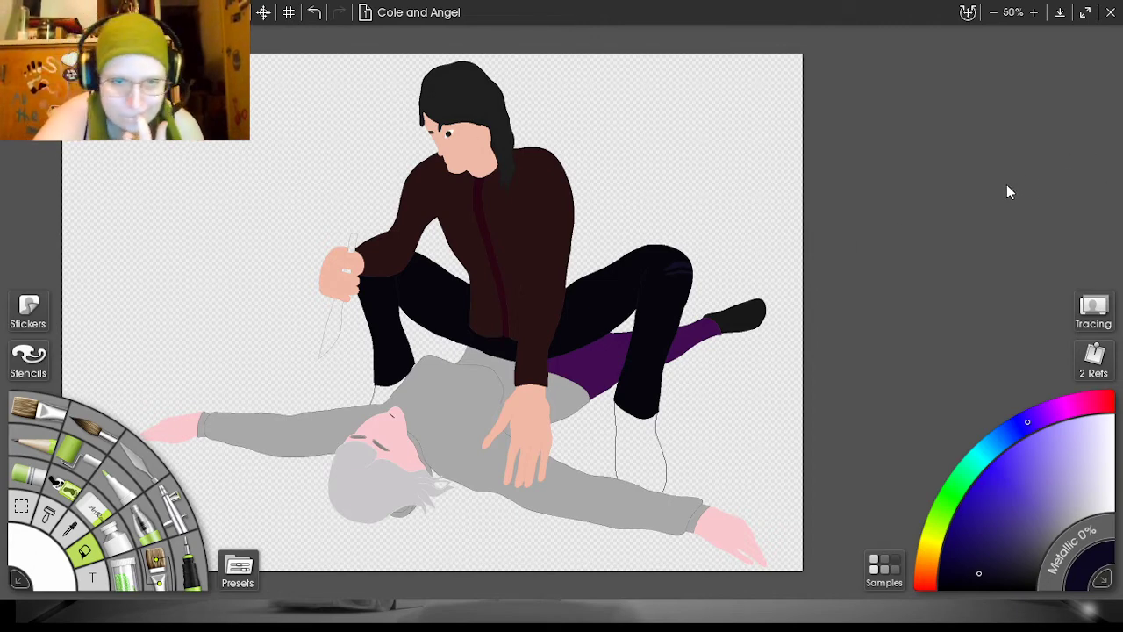
{"action": "left_click_drag", "start_coordinate": [1000, 176], "coordinate": [963, 51]}
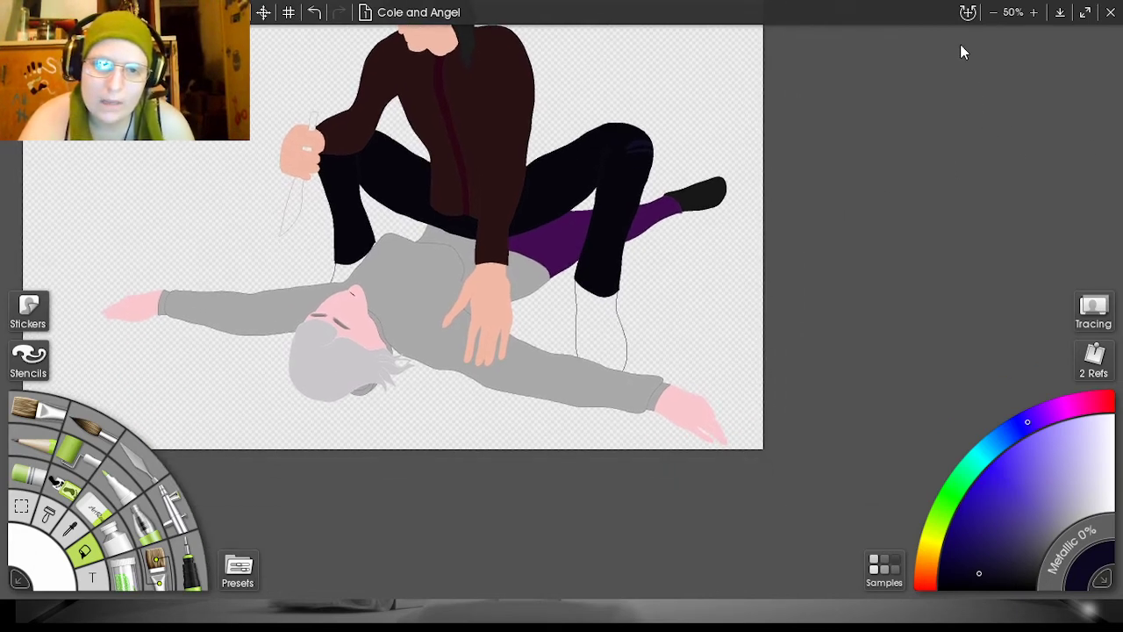
{"action": "scroll", "coordinate": [1024, 137], "scroll_direction": "up", "scroll_amount": 5}
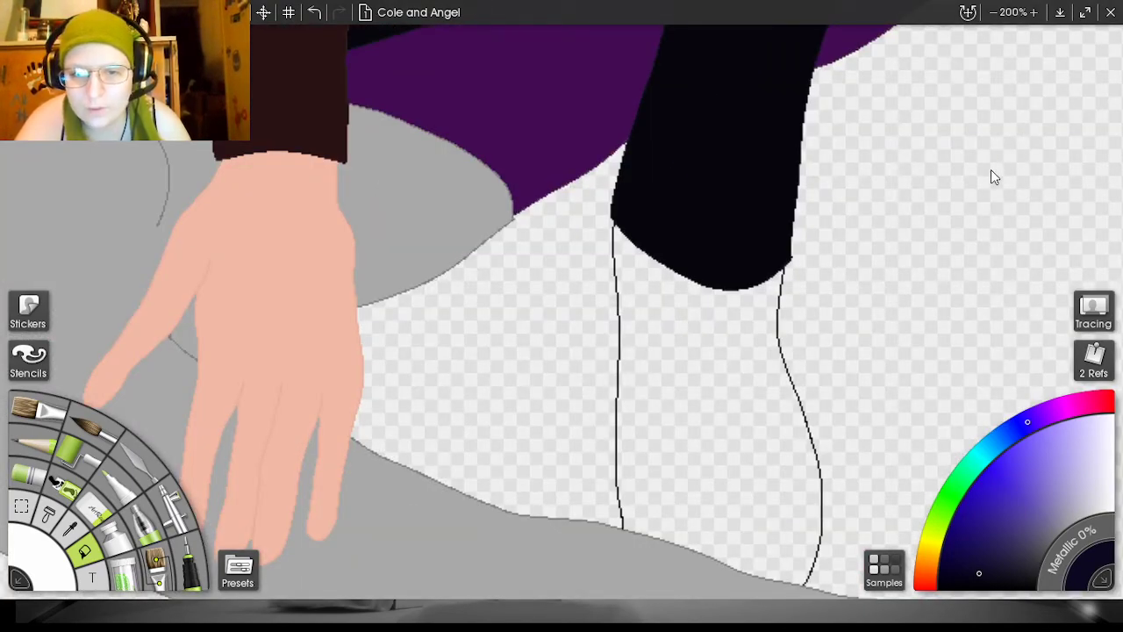
{"action": "left_click_drag", "start_coordinate": [990, 172], "coordinate": [882, 161]}
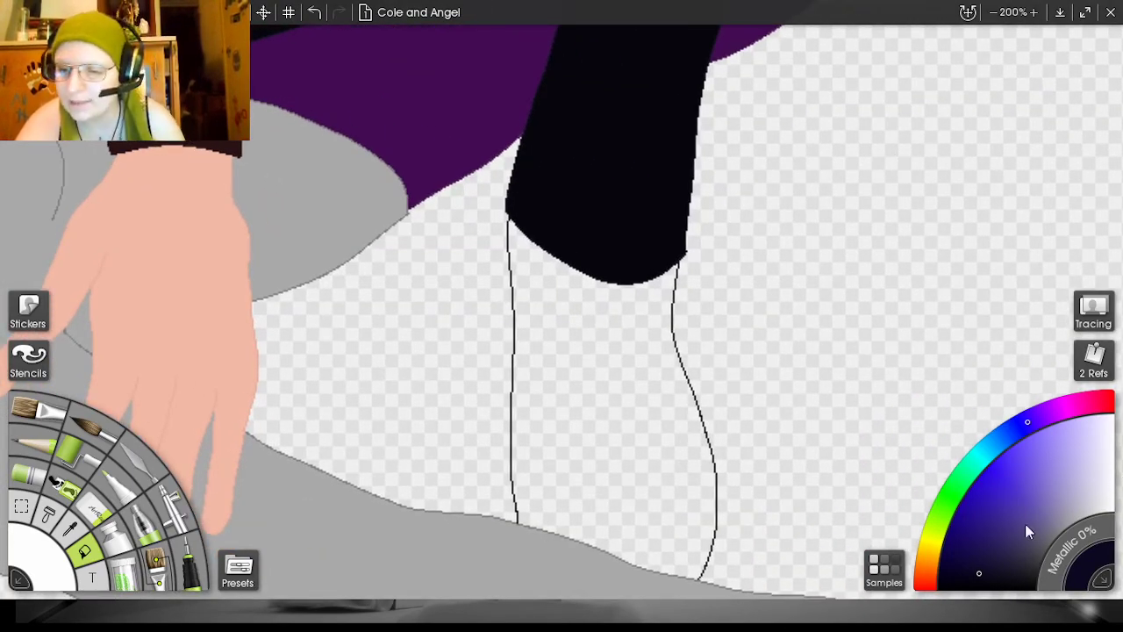
{"action": "left_click", "coordinate": [1038, 568]}
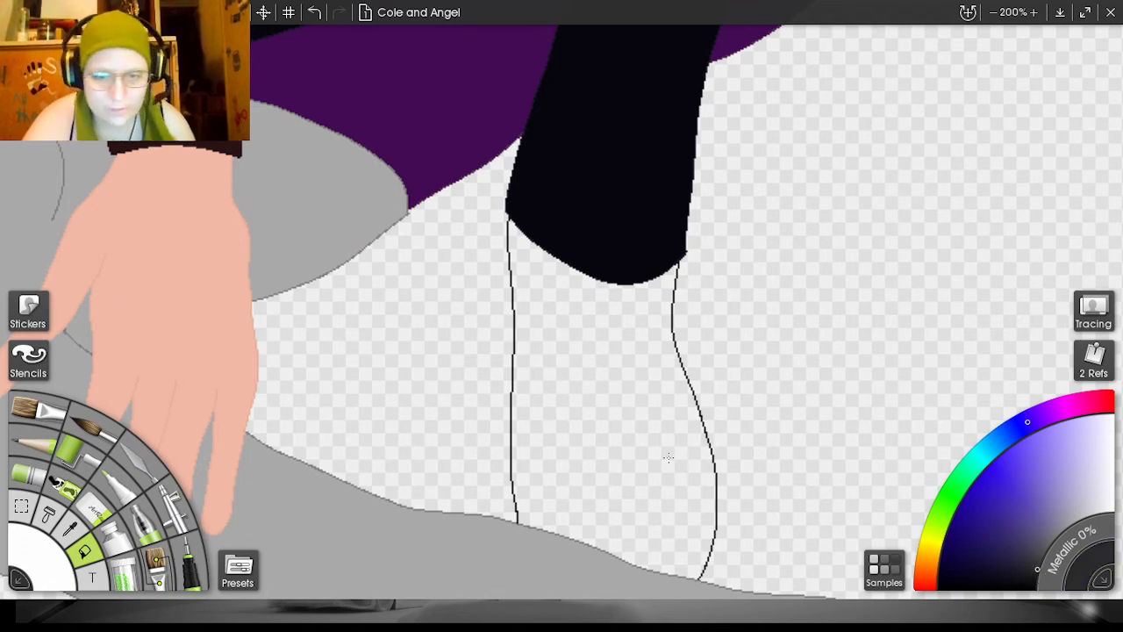
{"action": "left_click", "coordinate": [638, 412]}
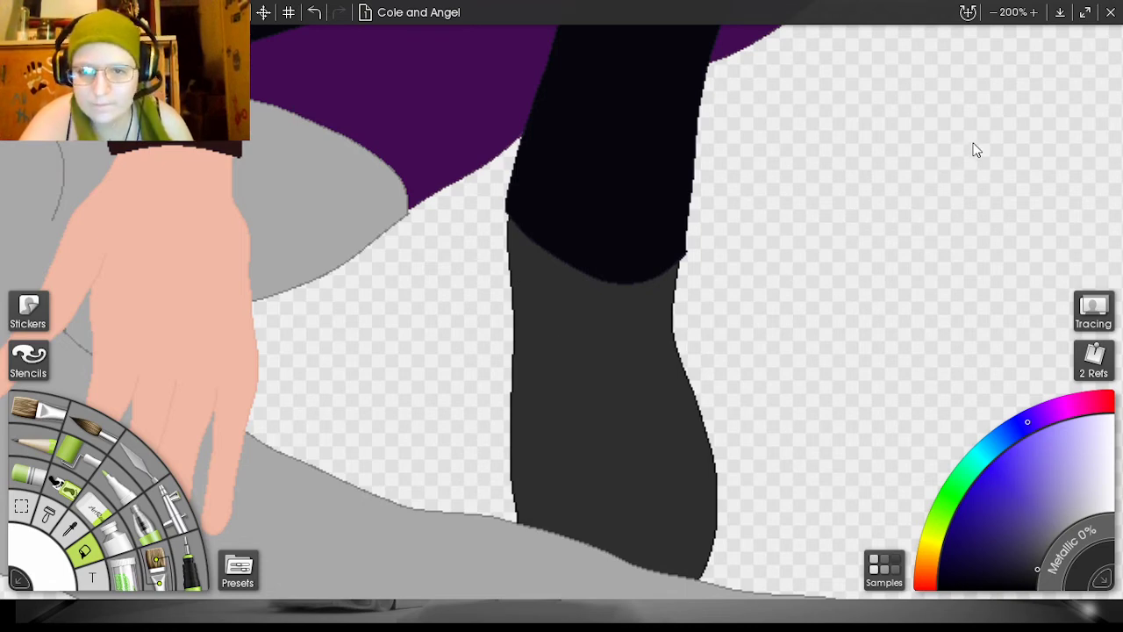
{"action": "scroll", "coordinate": [973, 141], "scroll_direction": "down", "scroll_amount": 5}
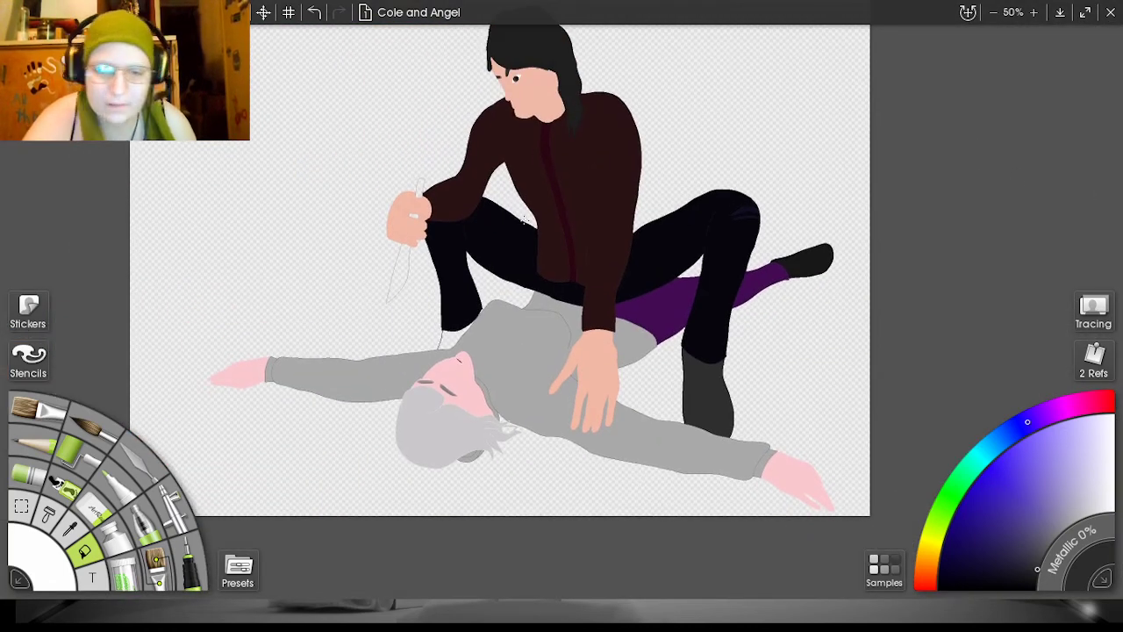
{"action": "left_click_drag", "start_coordinate": [448, 335], "coordinate": [454, 332]}
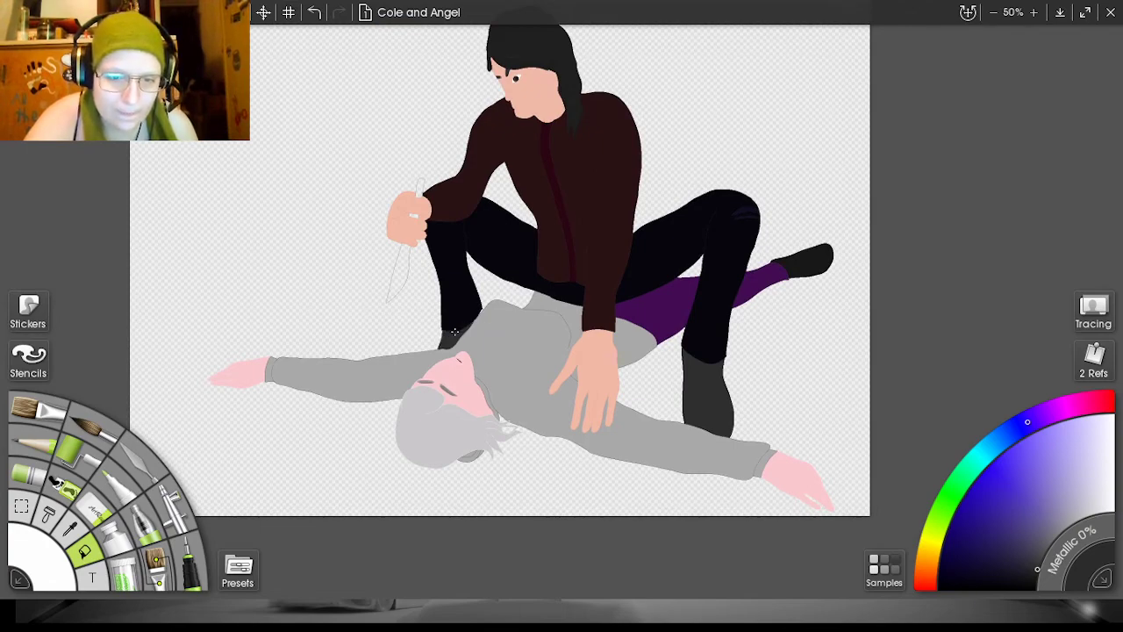
- Cover the unfilled gap between the knife-side trouser hem and the grey shirt with the dark grey pen at 1% size
{"action": "scroll", "coordinate": [1016, 179], "scroll_direction": "up", "scroll_amount": 5}
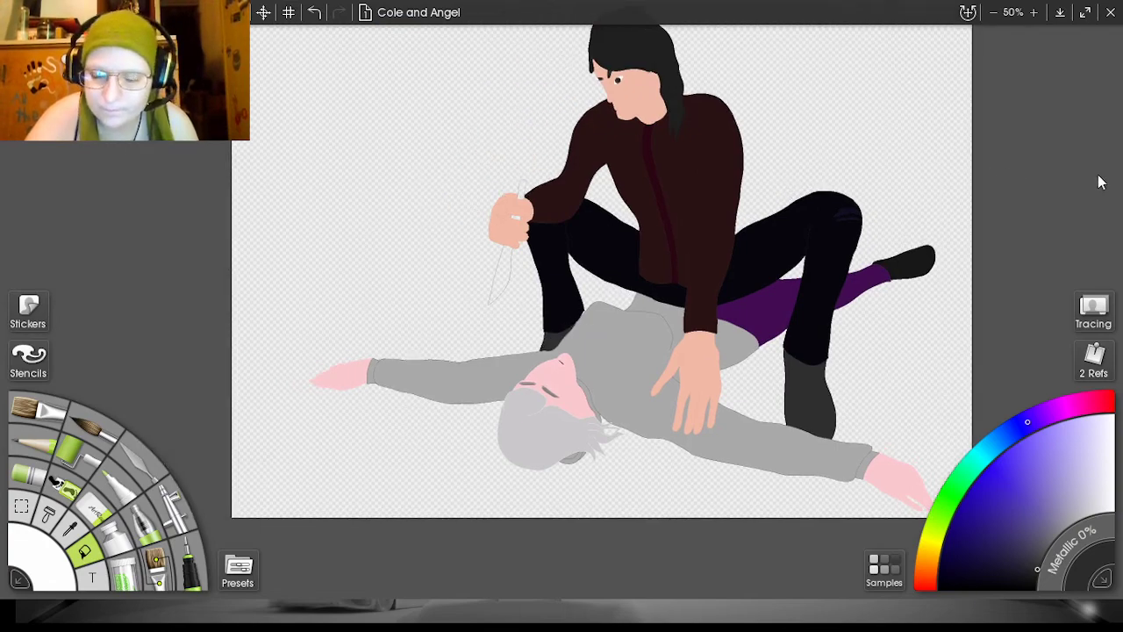
{"action": "scroll", "coordinate": [1023, 140], "scroll_direction": "up", "scroll_amount": 2}
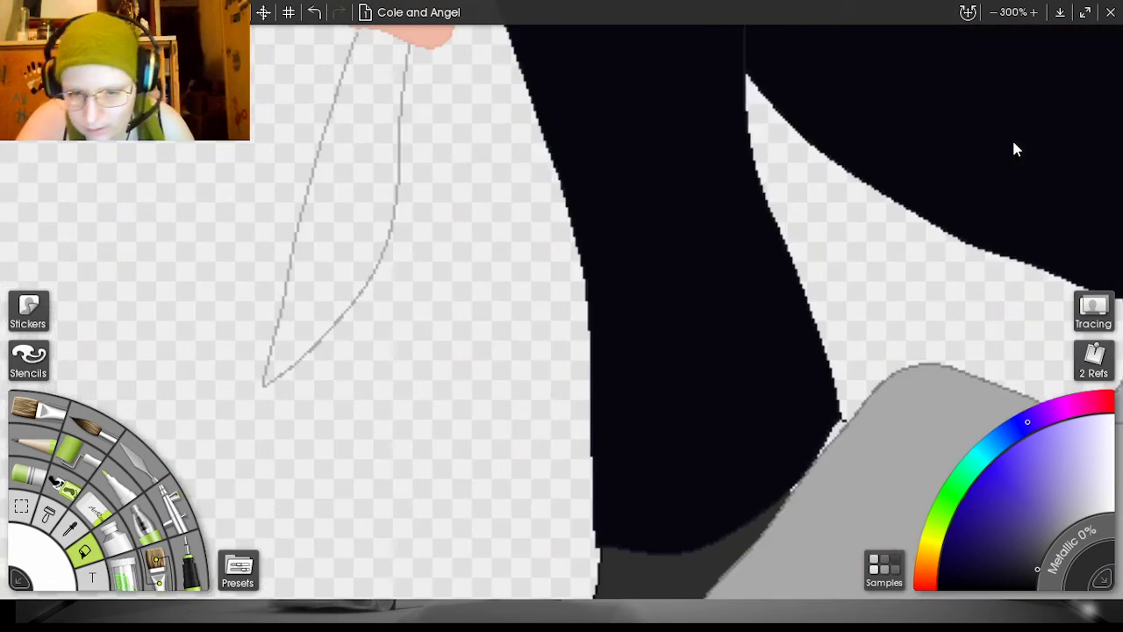
{"action": "left_click_drag", "start_coordinate": [997, 158], "coordinate": [740, 68]}
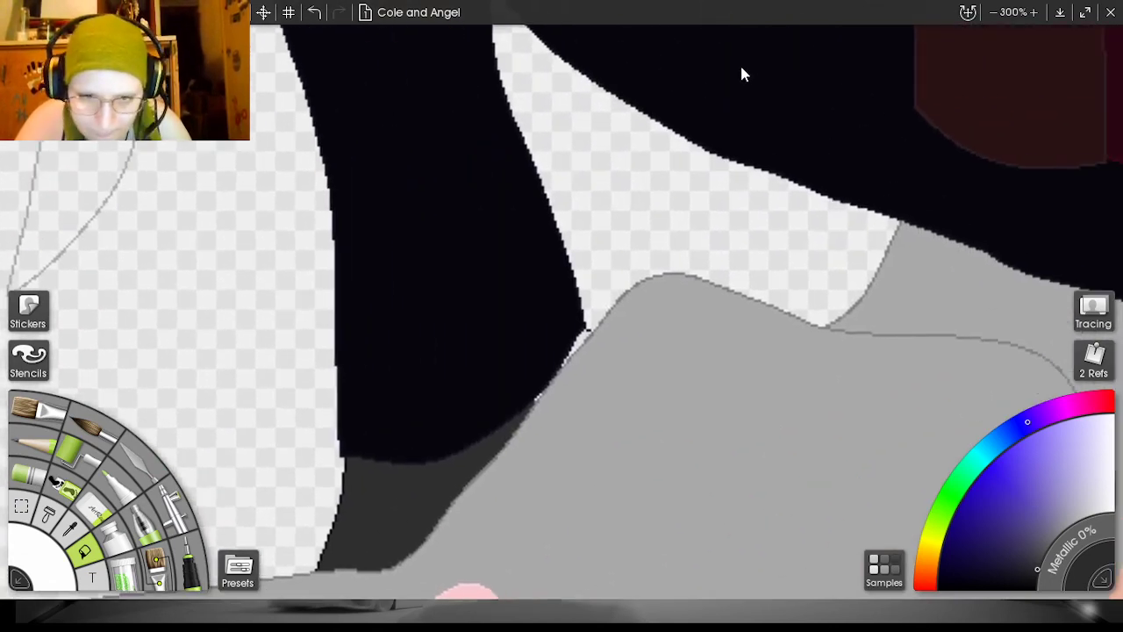
{"action": "left_click", "coordinate": [191, 566]}
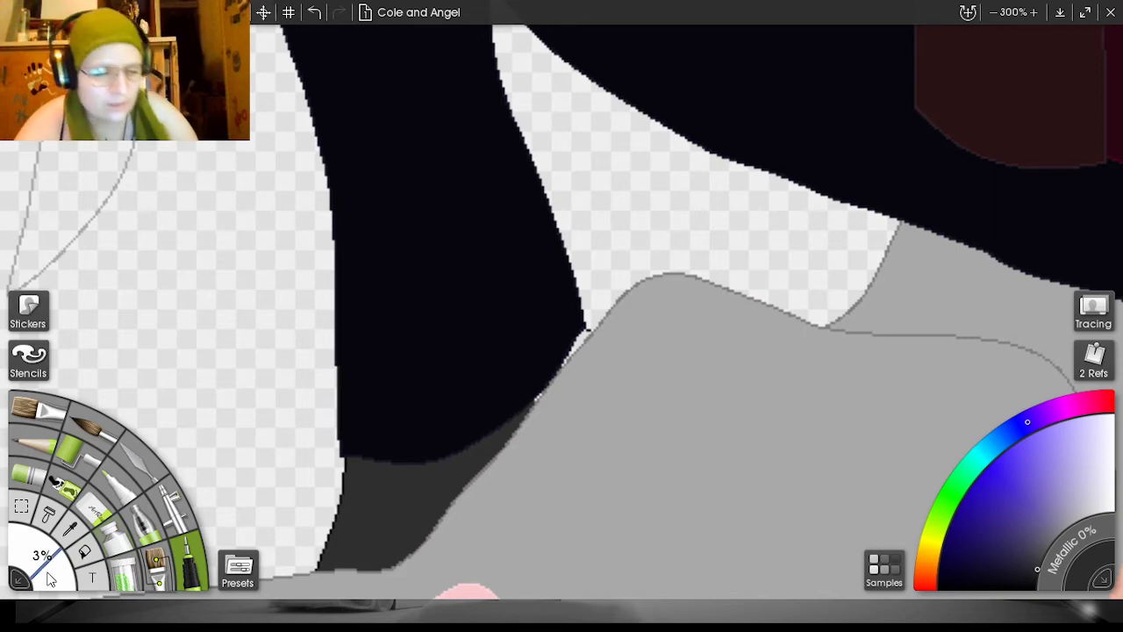
{"action": "left_click_drag", "start_coordinate": [53, 576], "coordinate": [47, 572]}
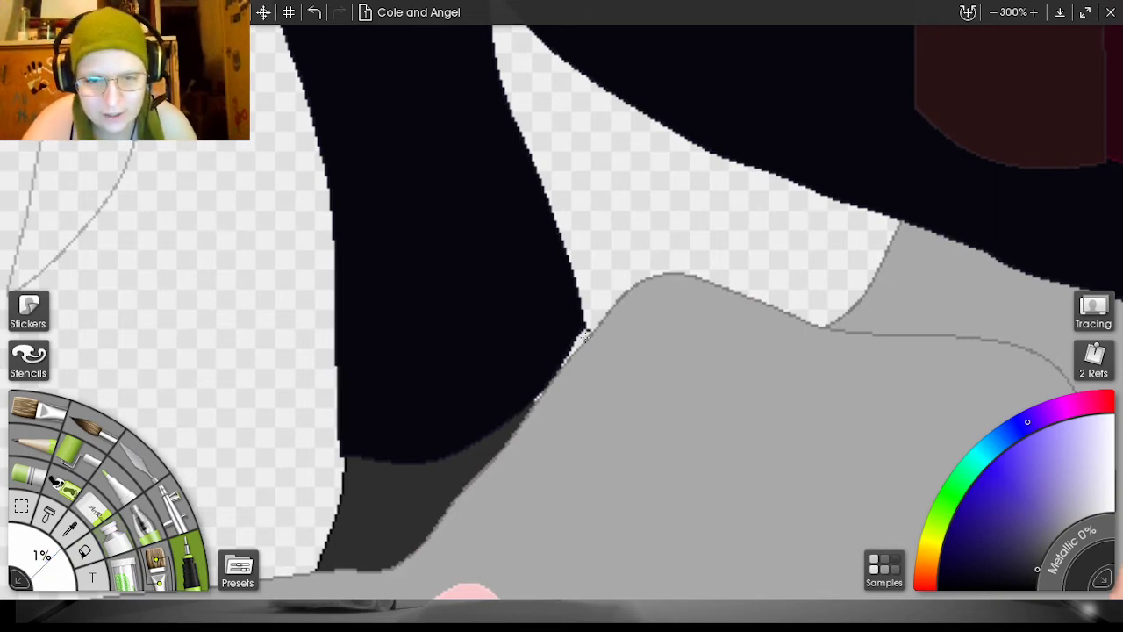
{"action": "scroll", "coordinate": [1035, 128], "scroll_direction": "up", "scroll_amount": 1}
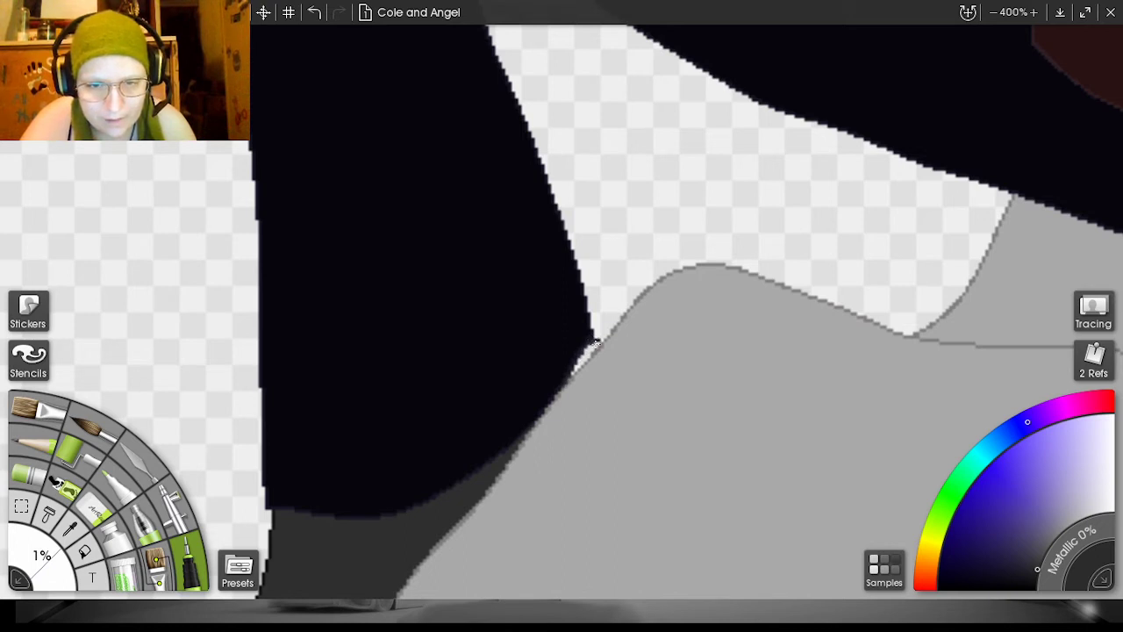
{"action": "mouse_move", "coordinate": [596, 344]}
{"action": "left_mouse_down"}
{"action": "mouse_move", "coordinate": [571, 378]}
{"action": "mouse_move", "coordinate": [592, 348]}
{"action": "left_mouse_up"}
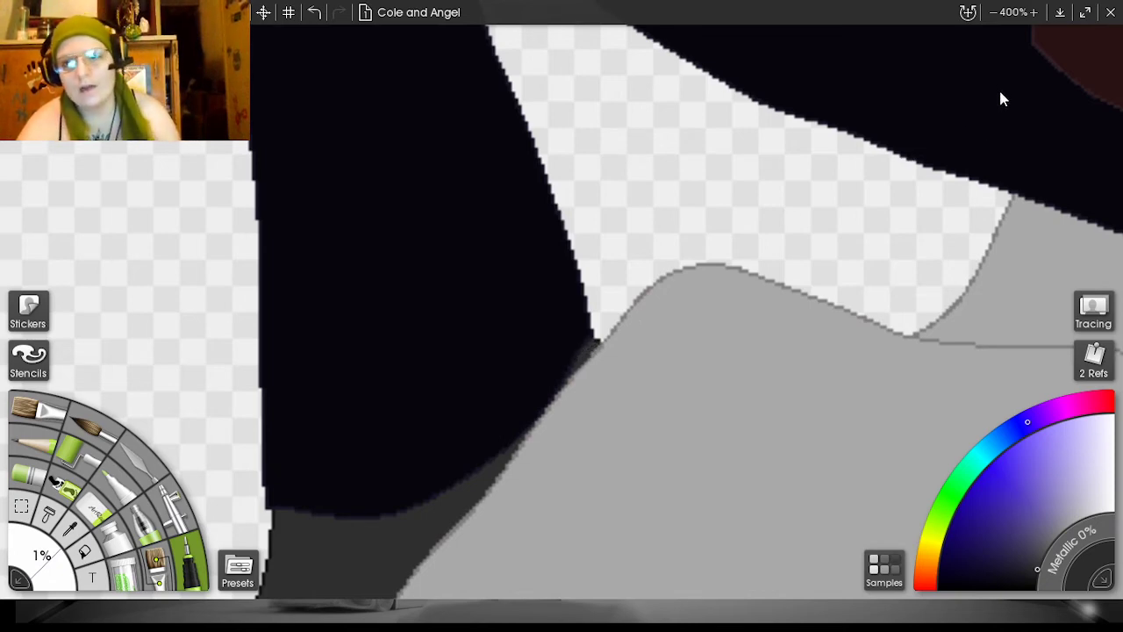
- Fill the knife's handle, the piece visible between the fingers and the blade with light grey at 18% metallic
{"action": "scroll", "coordinate": [971, 132], "scroll_direction": "down", "scroll_amount": 8}
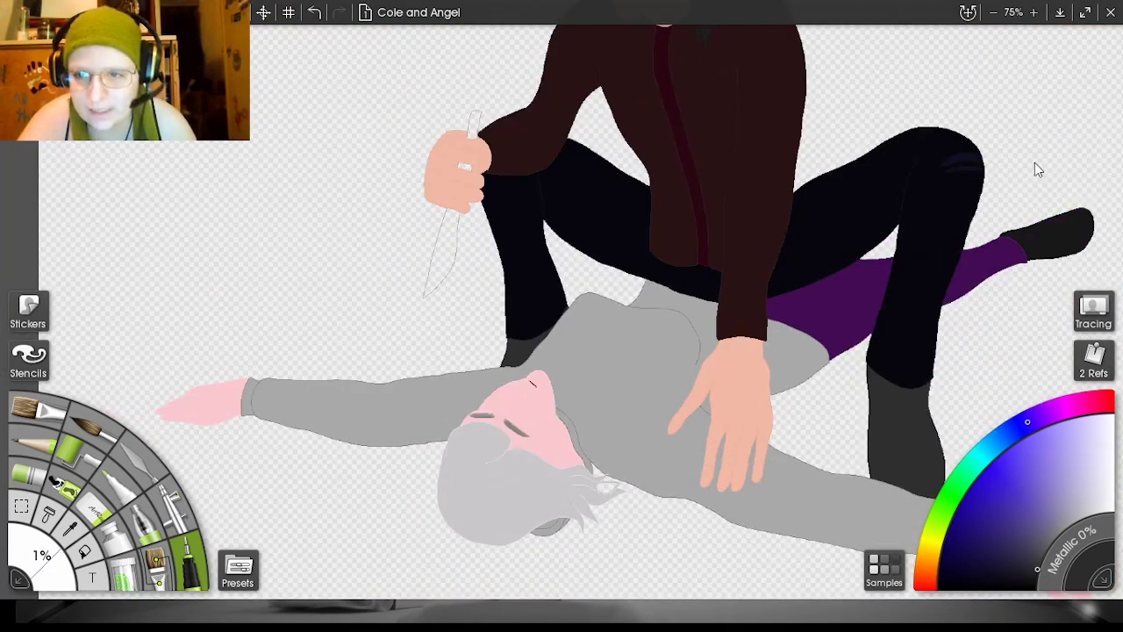
{"action": "mouse_move", "coordinate": [1035, 162]}
{"action": "left_mouse_down"}
{"action": "mouse_move", "coordinate": [867, 263]}
{"action": "mouse_move", "coordinate": [913, 325]}
{"action": "mouse_move", "coordinate": [1014, 334]}
{"action": "left_mouse_up"}
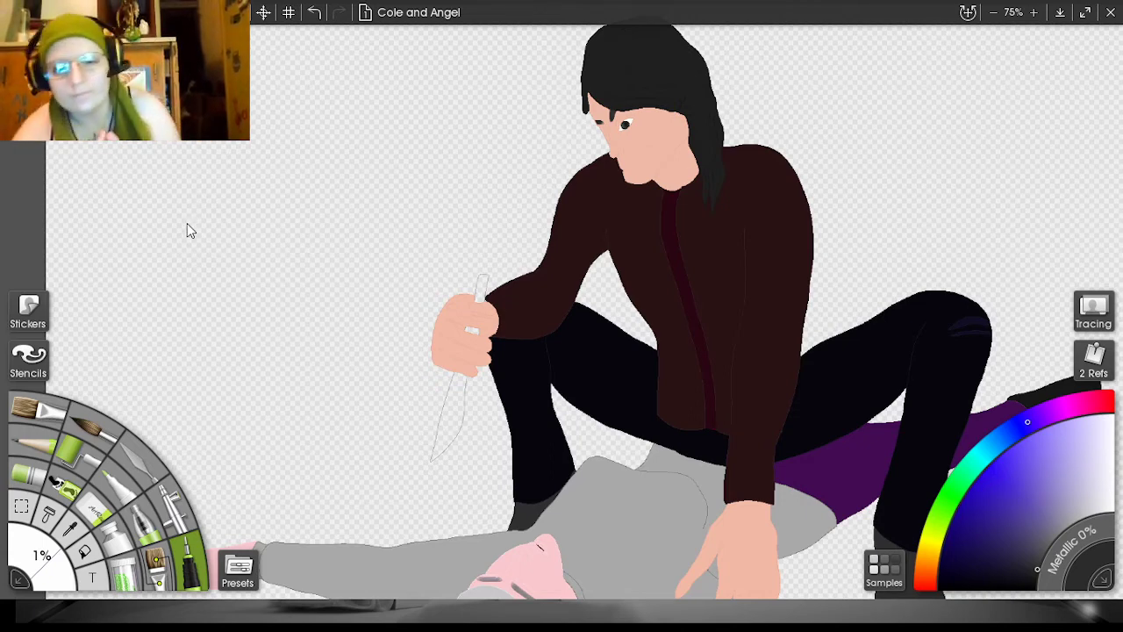
{"action": "left_click_drag", "start_coordinate": [1006, 164], "coordinate": [1116, 149]}
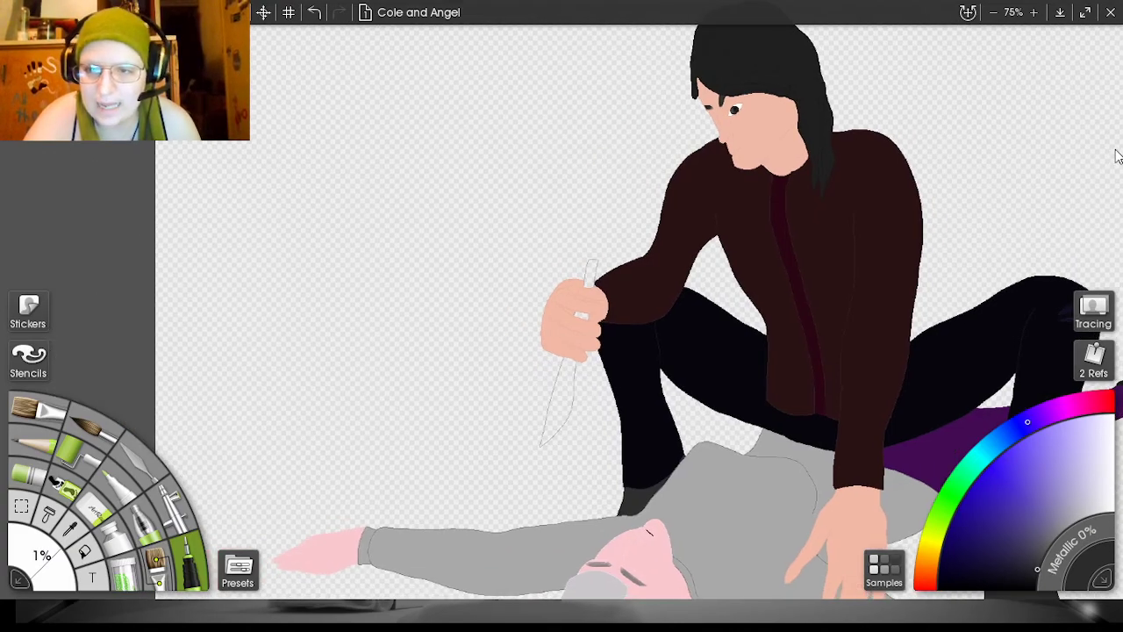
{"action": "scroll", "coordinate": [1025, 131], "scroll_direction": "up", "scroll_amount": 3}
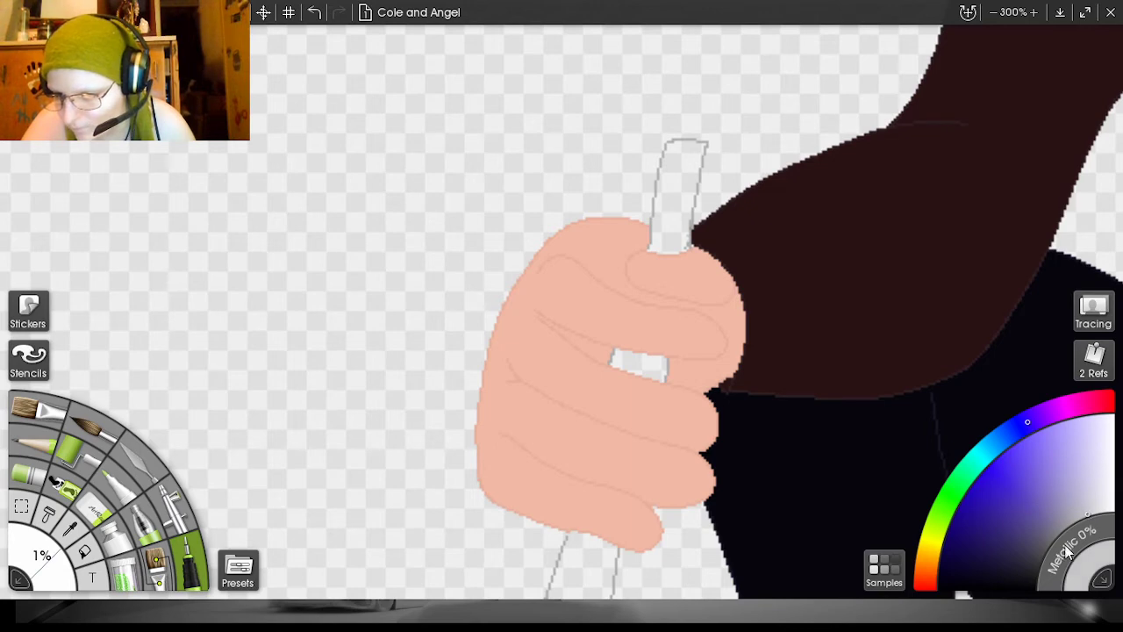
{"action": "left_click_drag", "start_coordinate": [1069, 551], "coordinate": [1058, 566]}
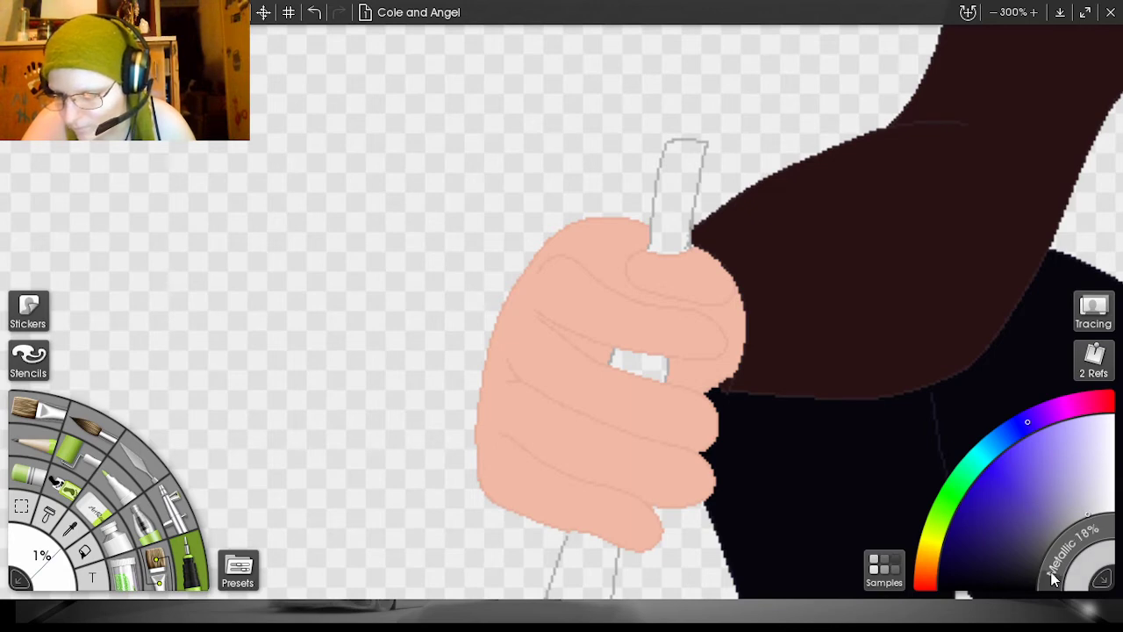
{"action": "left_click", "coordinate": [82, 559]}
{"action": "left_click", "coordinate": [639, 362]}
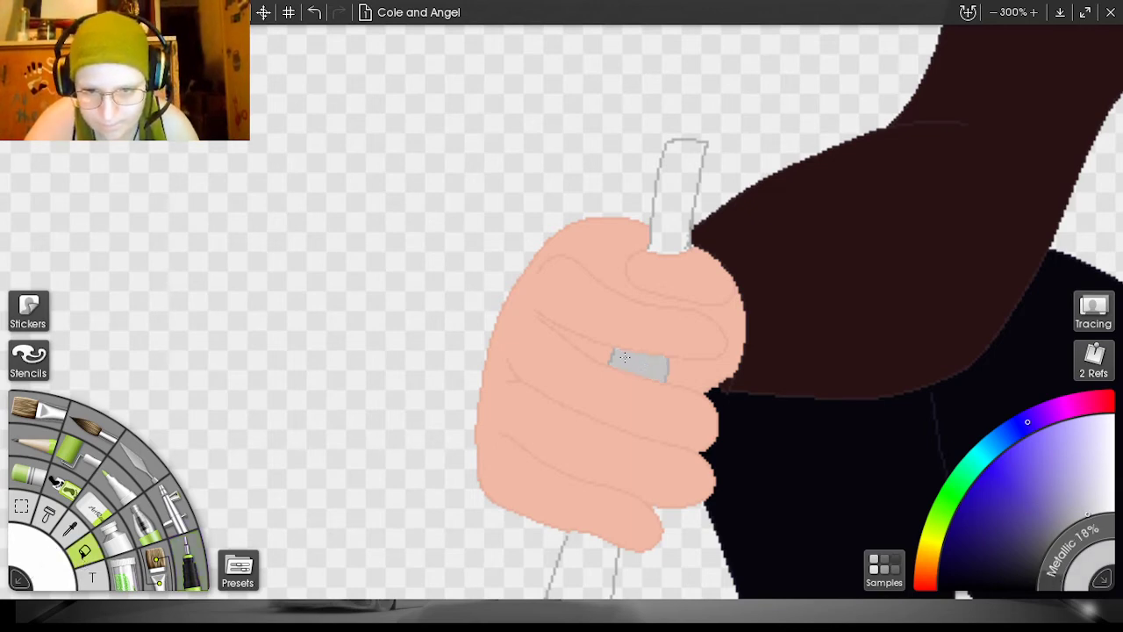
{"action": "left_click", "coordinate": [685, 188]}
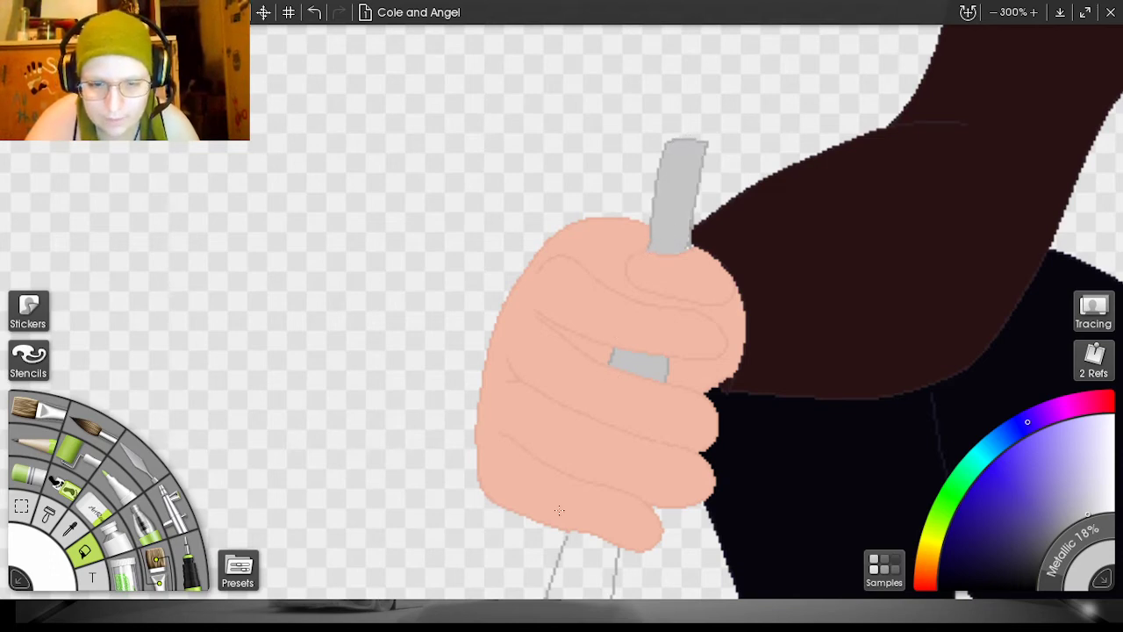
{"action": "left_click", "coordinate": [572, 560]}
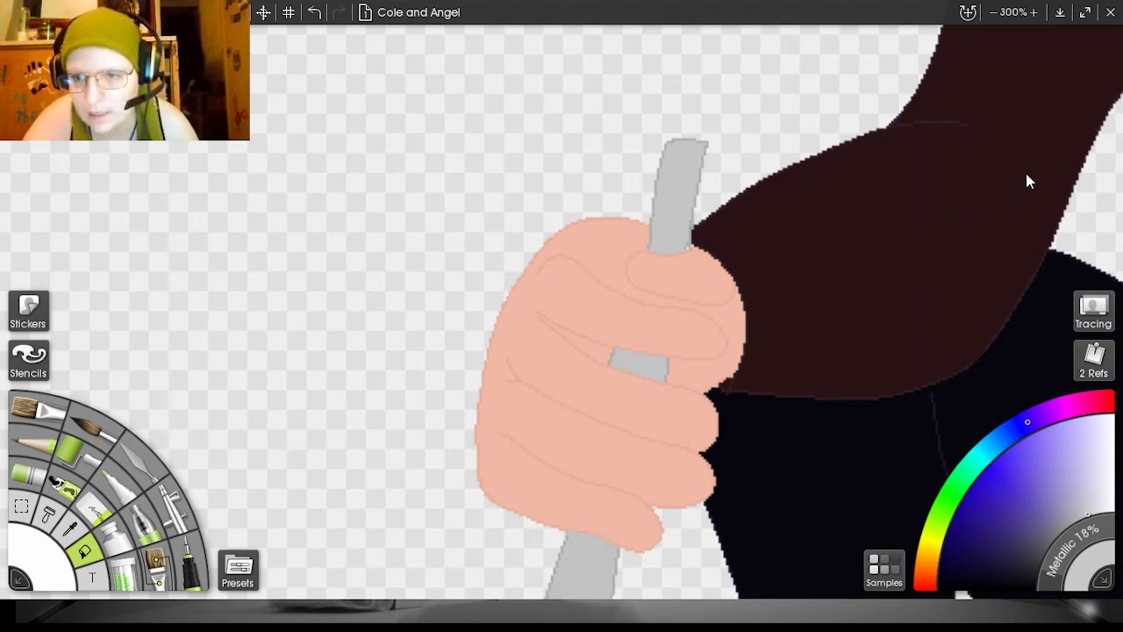
{"action": "left_click_drag", "start_coordinate": [990, 170], "coordinate": [970, 7]}
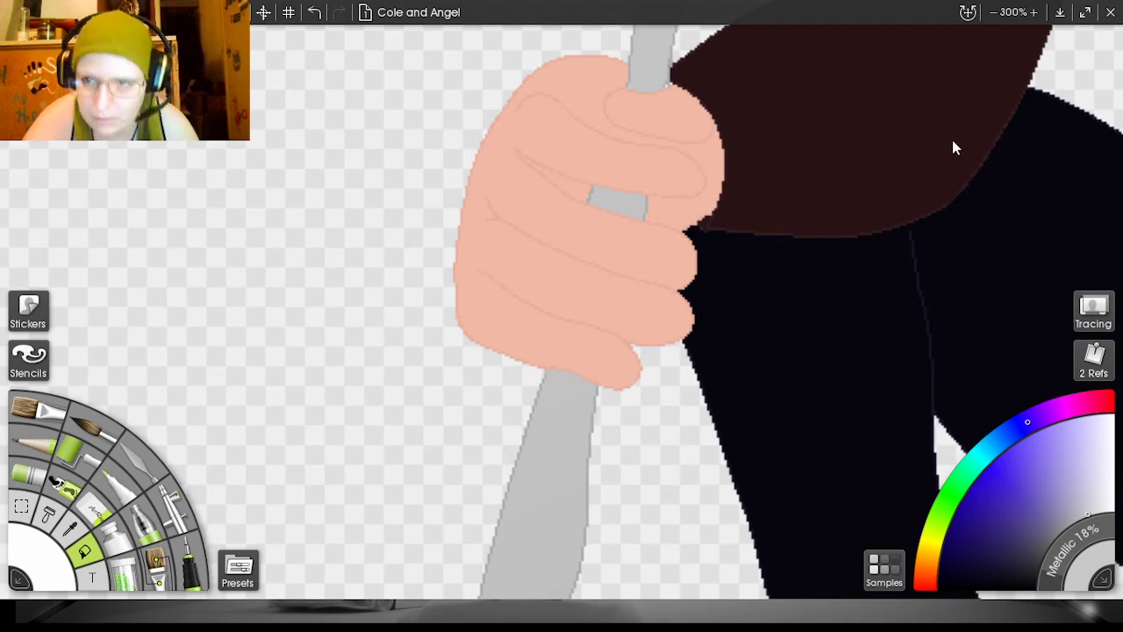
- Cover the tiny unfilled gap beside the base of the knife handle above the fist with the light grey pen at 1% size
{"action": "left_click_drag", "start_coordinate": [996, 164], "coordinate": [984, 250]}
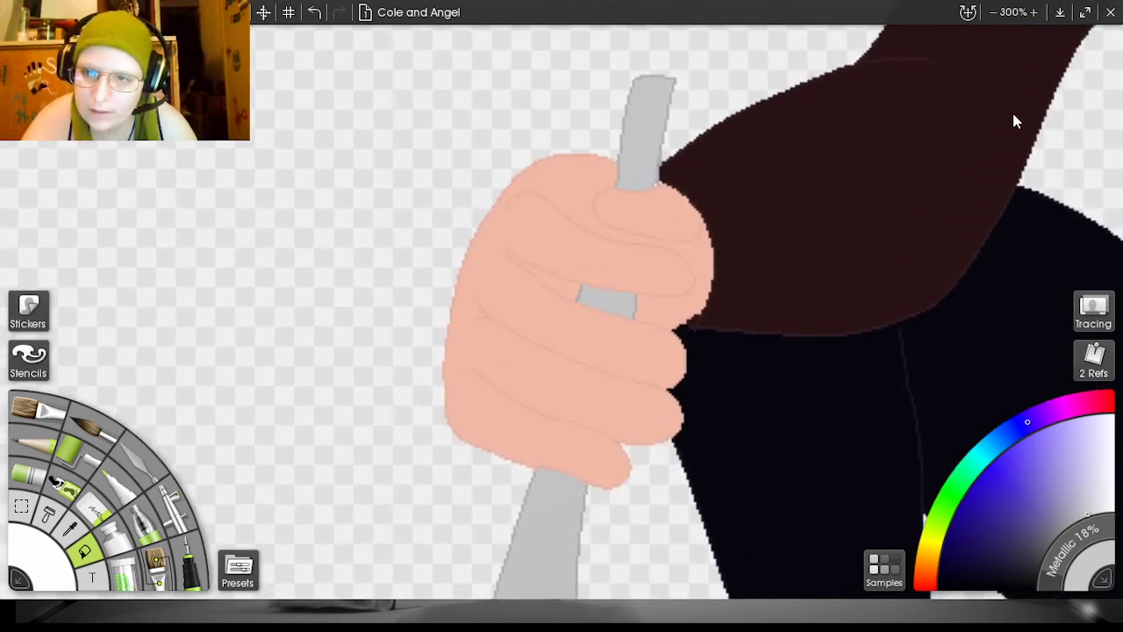
{"action": "scroll", "coordinate": [1018, 119], "scroll_direction": "up", "scroll_amount": 5}
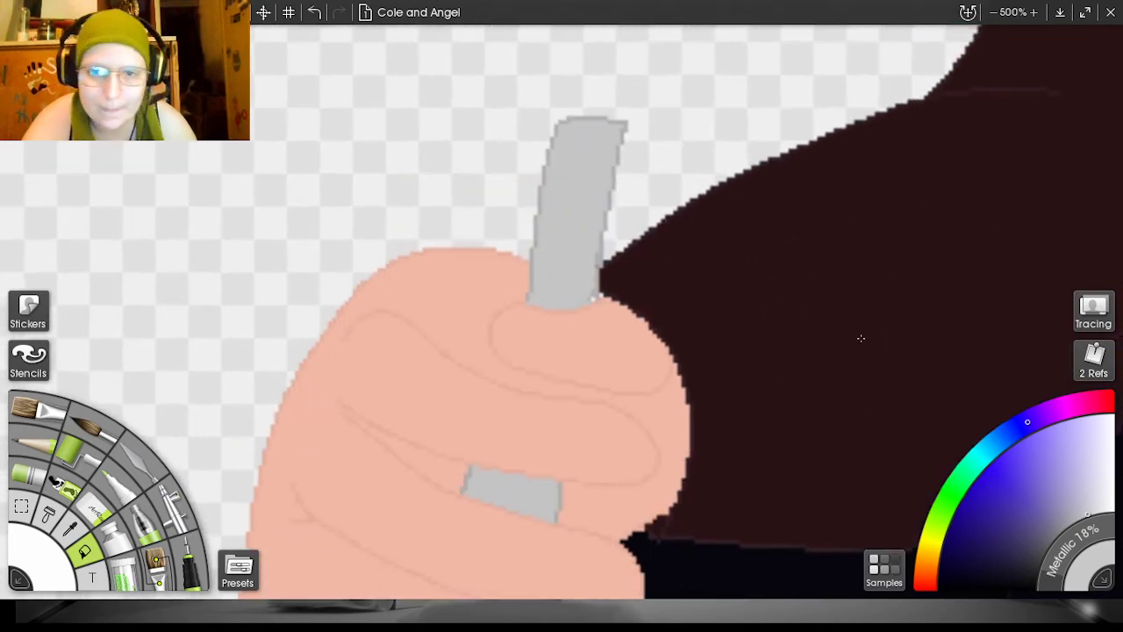
{"action": "left_click", "coordinate": [193, 551]}
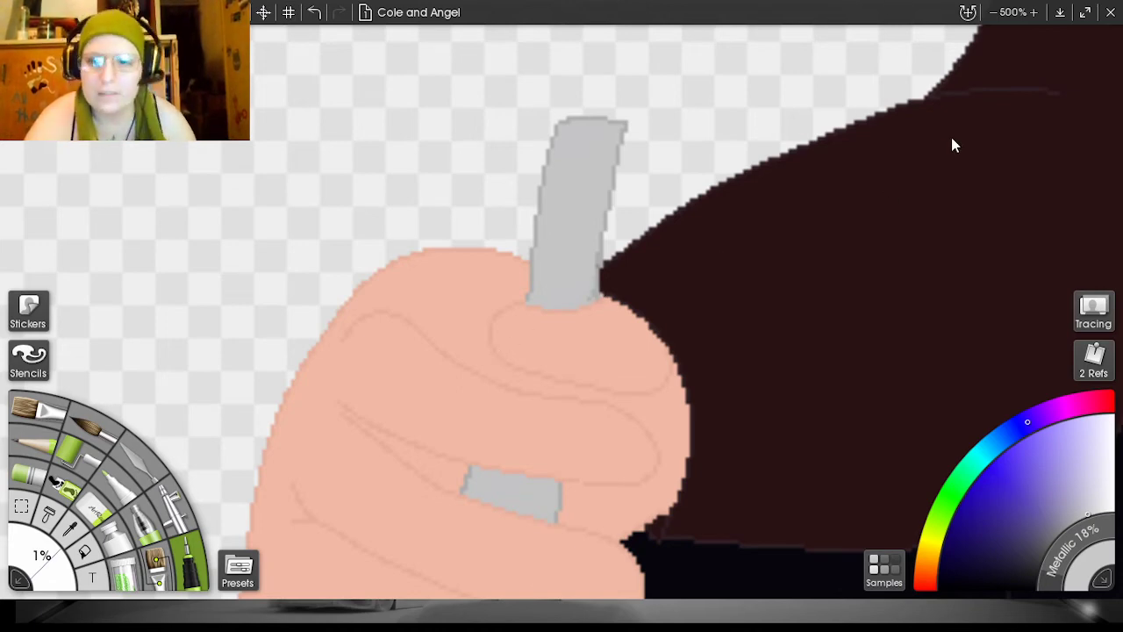
- Show the red background behind both figures to check the fills against it, and hide it again
{"action": "scroll", "coordinate": [974, 145], "scroll_direction": "down", "scroll_amount": 5}
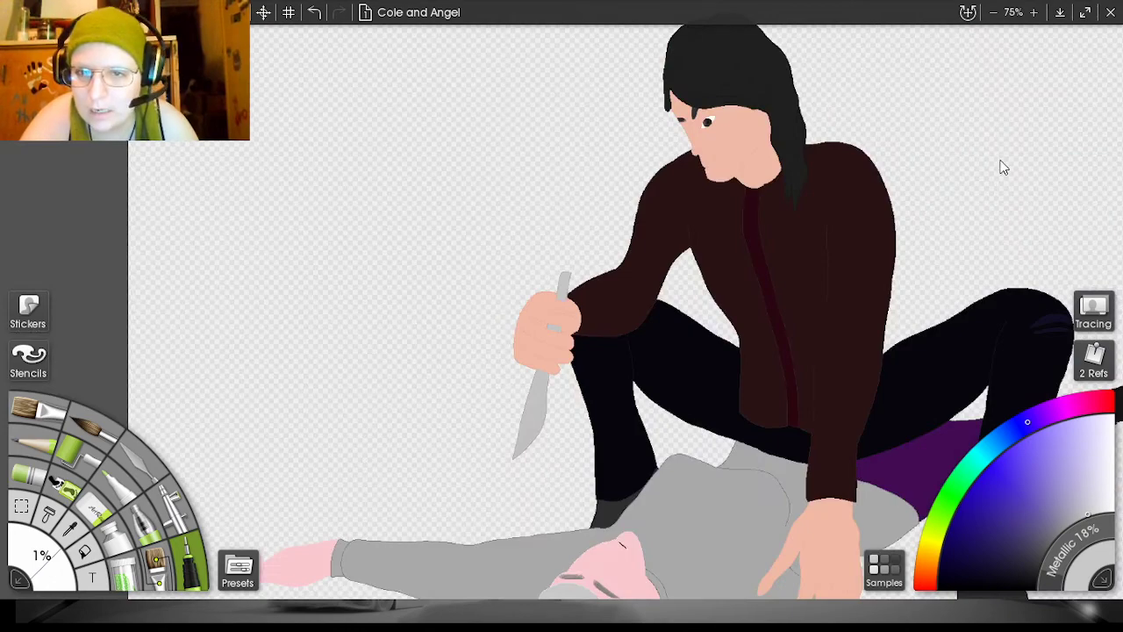
{"action": "left_click_drag", "start_coordinate": [1005, 166], "coordinate": [992, 18]}
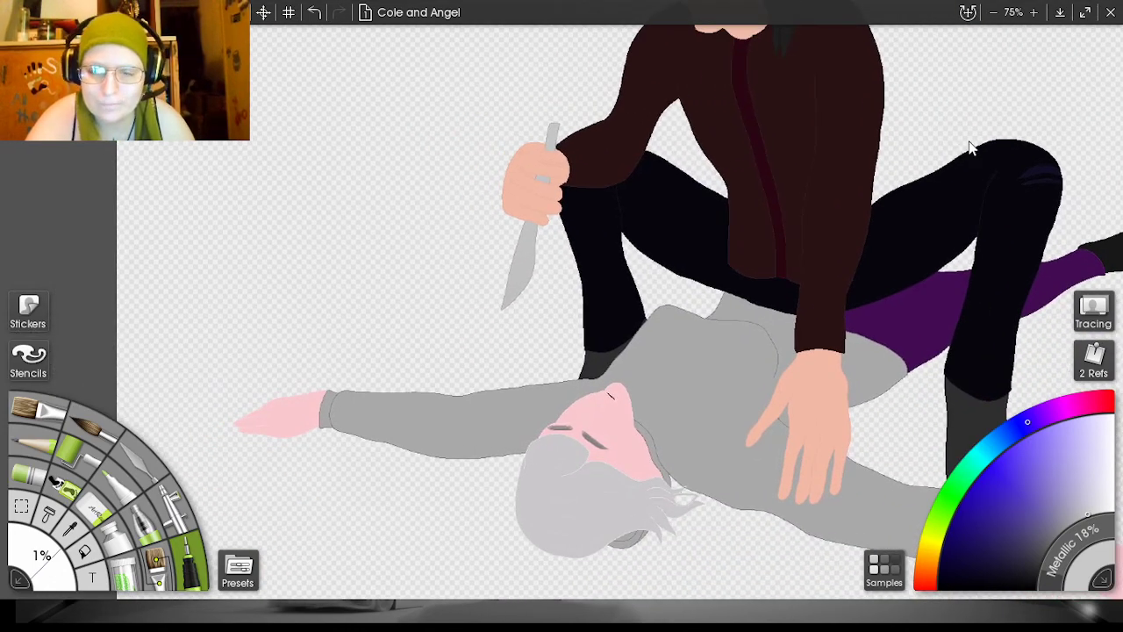
{"action": "scroll", "coordinate": [971, 149], "scroll_direction": "down", "scroll_amount": 3}
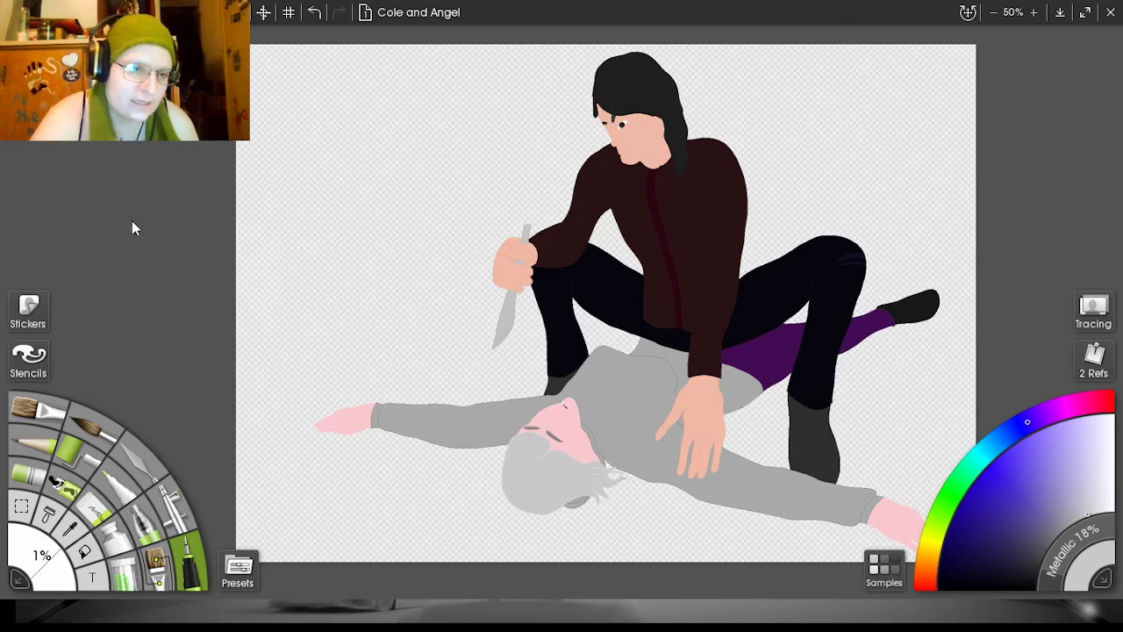
{"action": "left_click", "coordinate": [22, 242]}
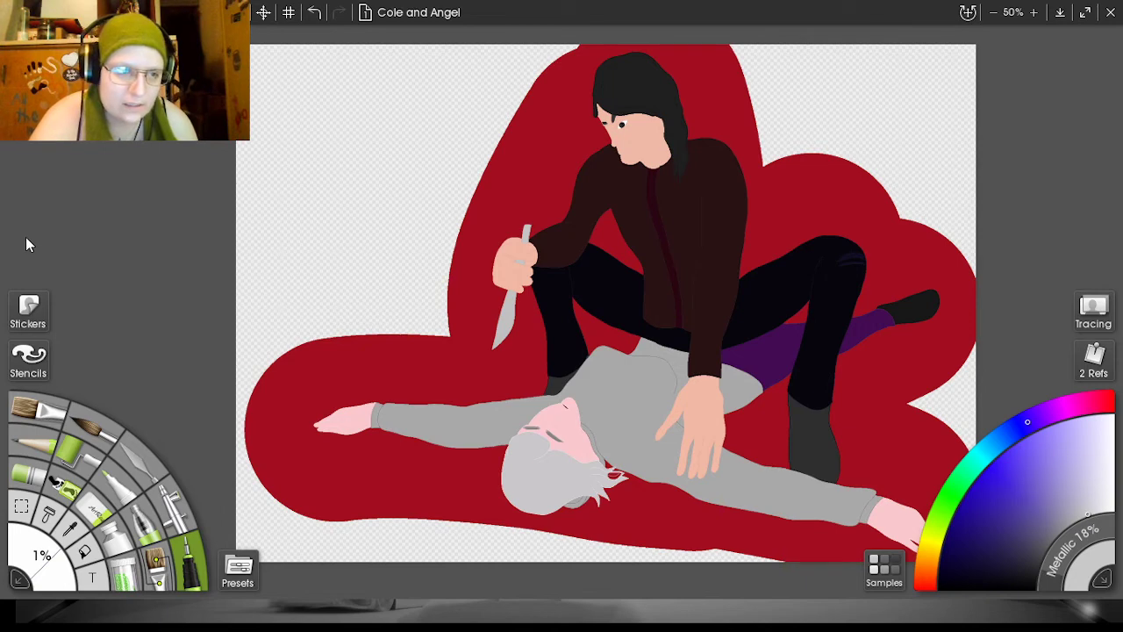
{"action": "left_click", "coordinate": [27, 240]}
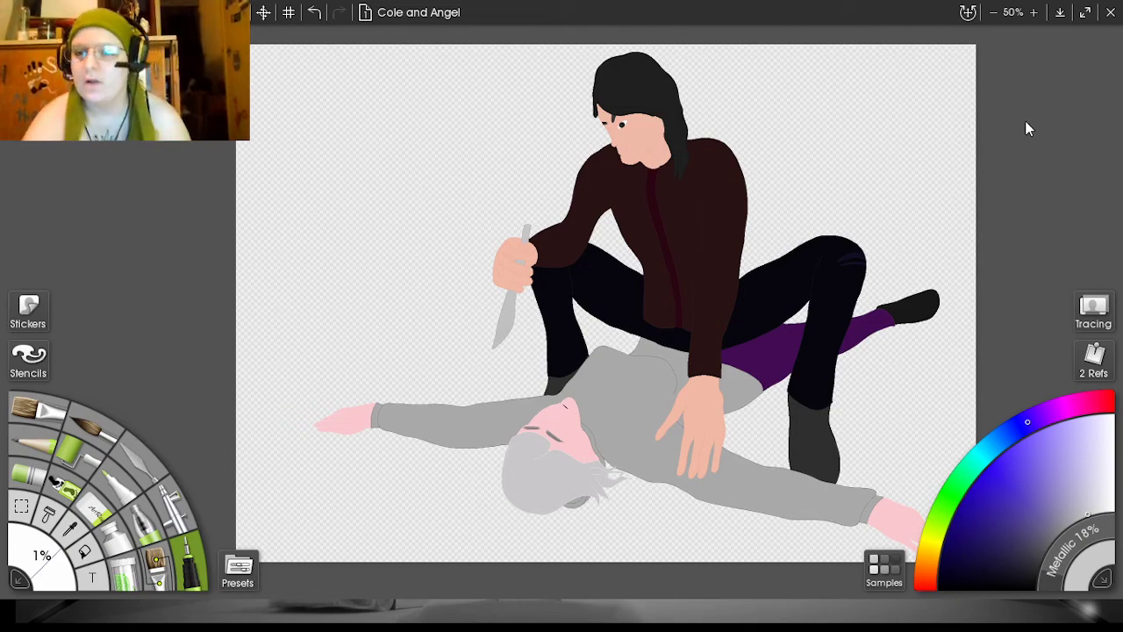
- Sample the skin colour from the lying figure's face as the base for a slightly darker shading pink
{"action": "key", "text": "plus"}
{"action": "key", "text": "plus"}
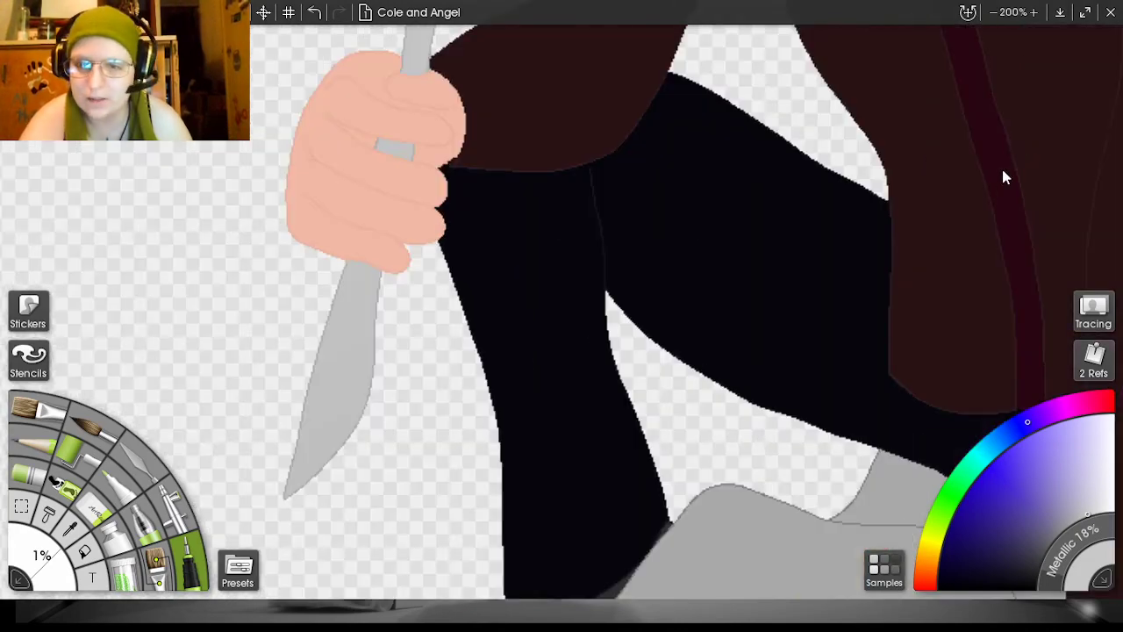
{"action": "left_click_drag", "start_coordinate": [1002, 169], "coordinate": [938, 2]}
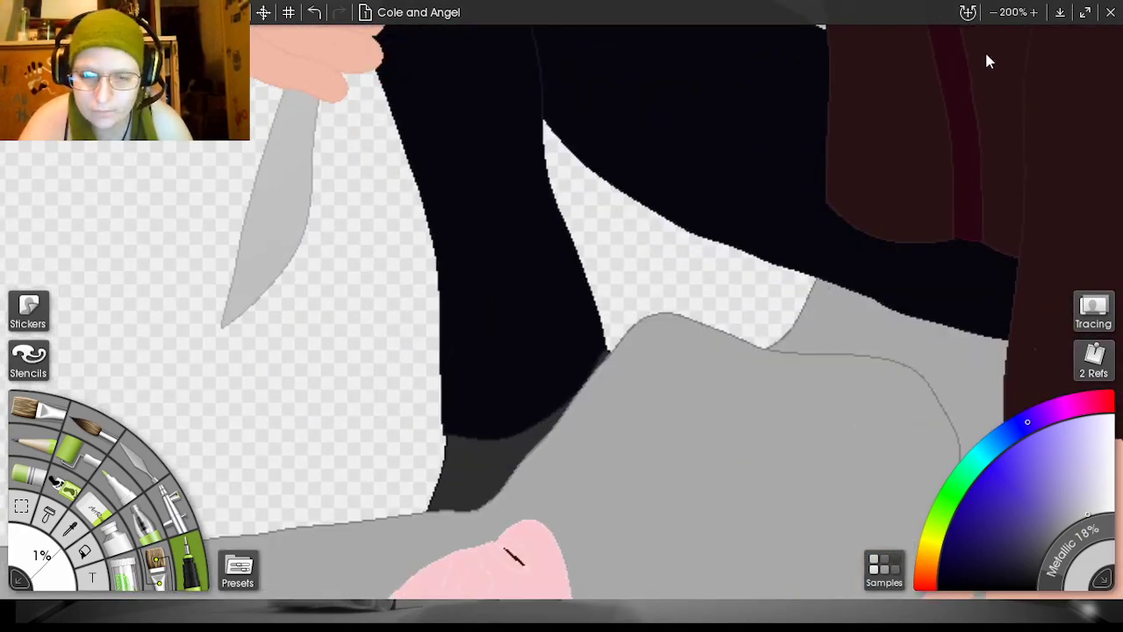
{"action": "left_click_drag", "start_coordinate": [1021, 183], "coordinate": [964, 28]}
{"action": "left_click_drag", "start_coordinate": [995, 161], "coordinate": [1033, 2]}
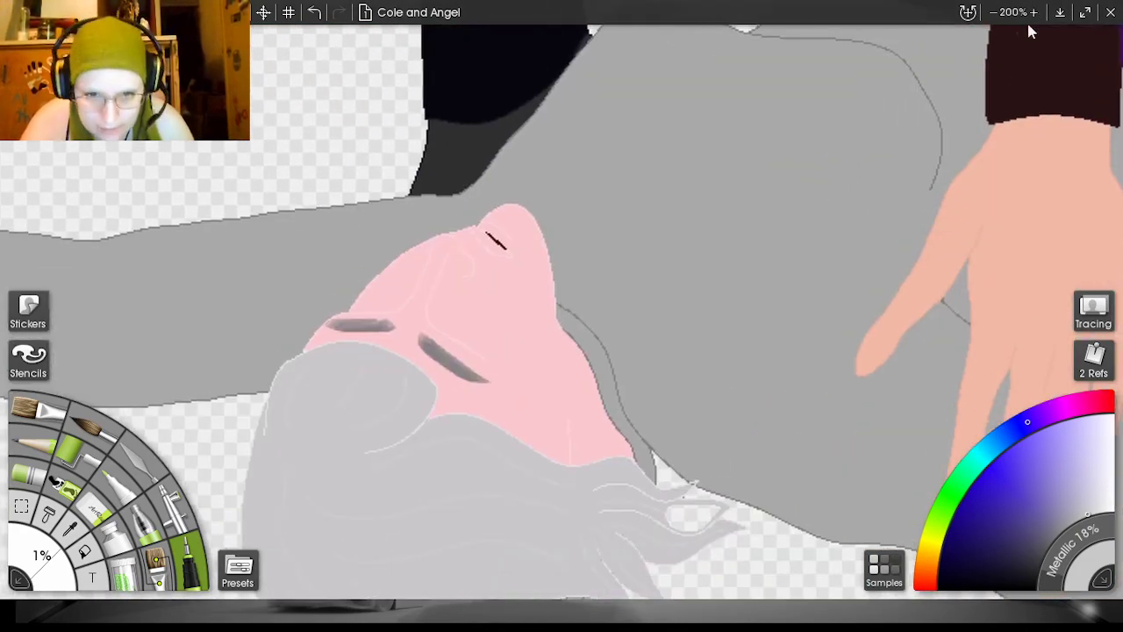
{"action": "left_click_drag", "start_coordinate": [1015, 159], "coordinate": [1083, 56]}
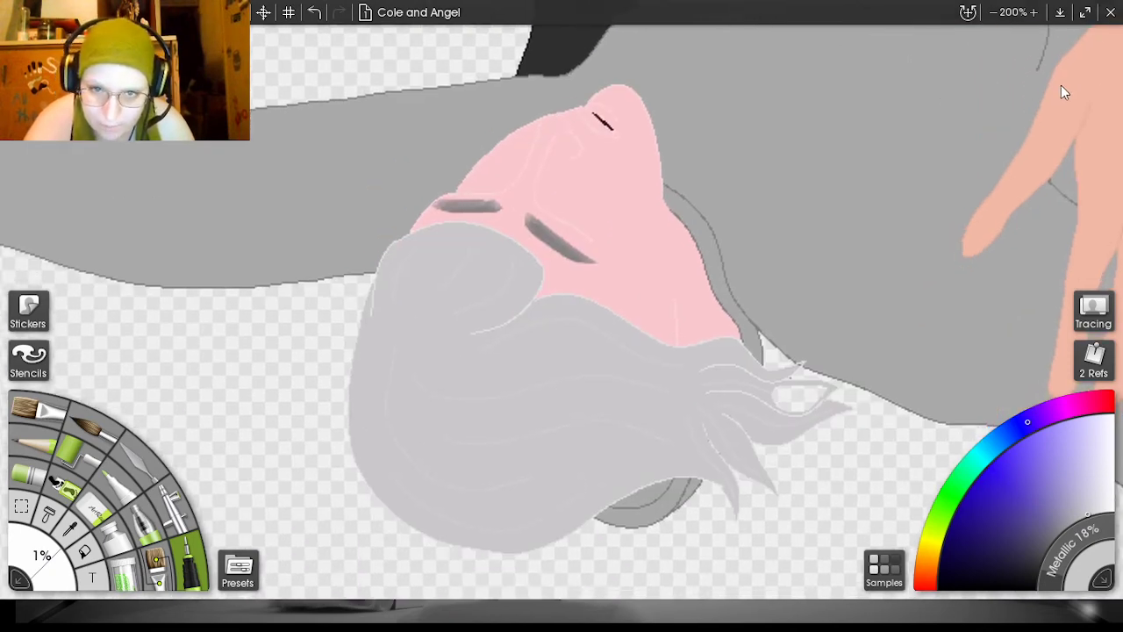
{"action": "scroll", "coordinate": [1034, 130], "scroll_direction": "up", "scroll_amount": 1}
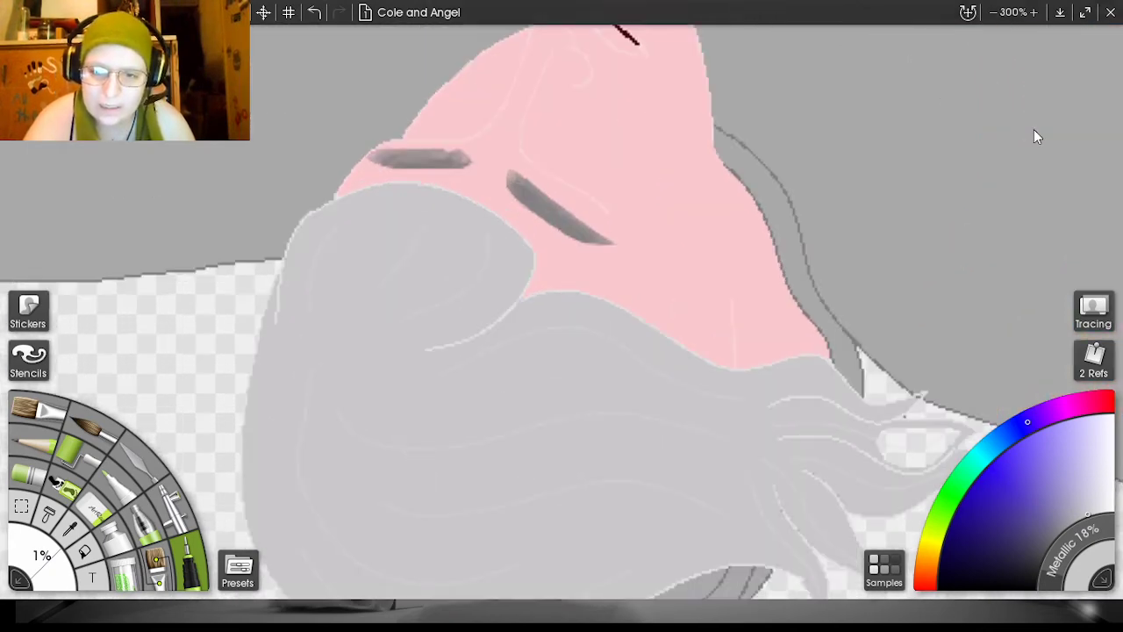
{"action": "left_click_drag", "start_coordinate": [1005, 172], "coordinate": [1040, 337]}
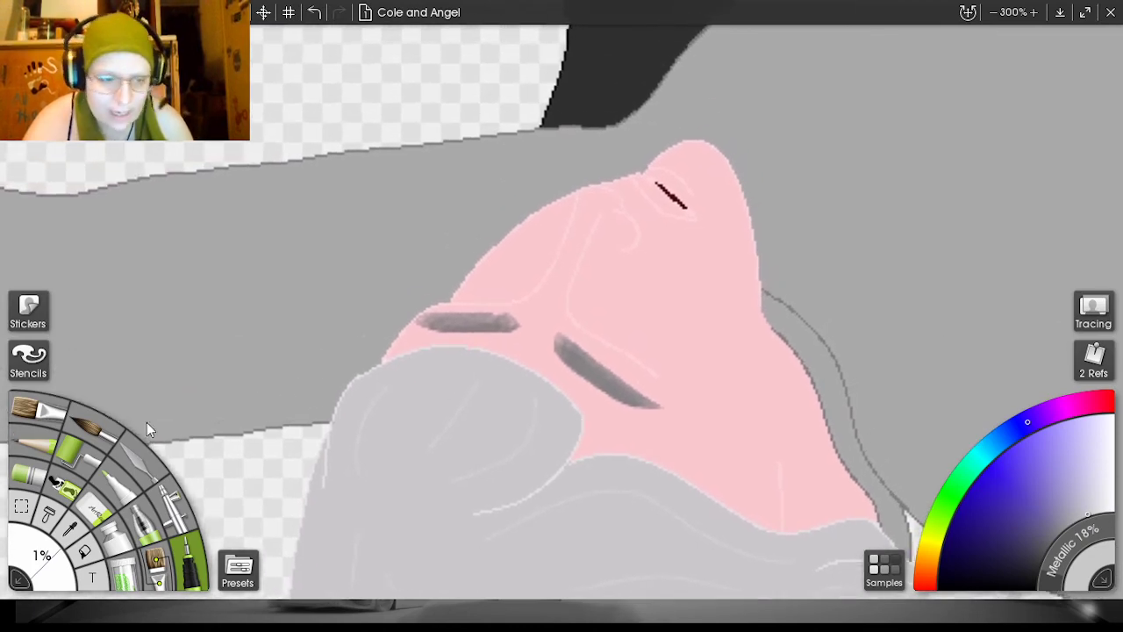
{"action": "left_click", "coordinate": [71, 526]}
{"action": "left_click", "coordinate": [604, 296]}
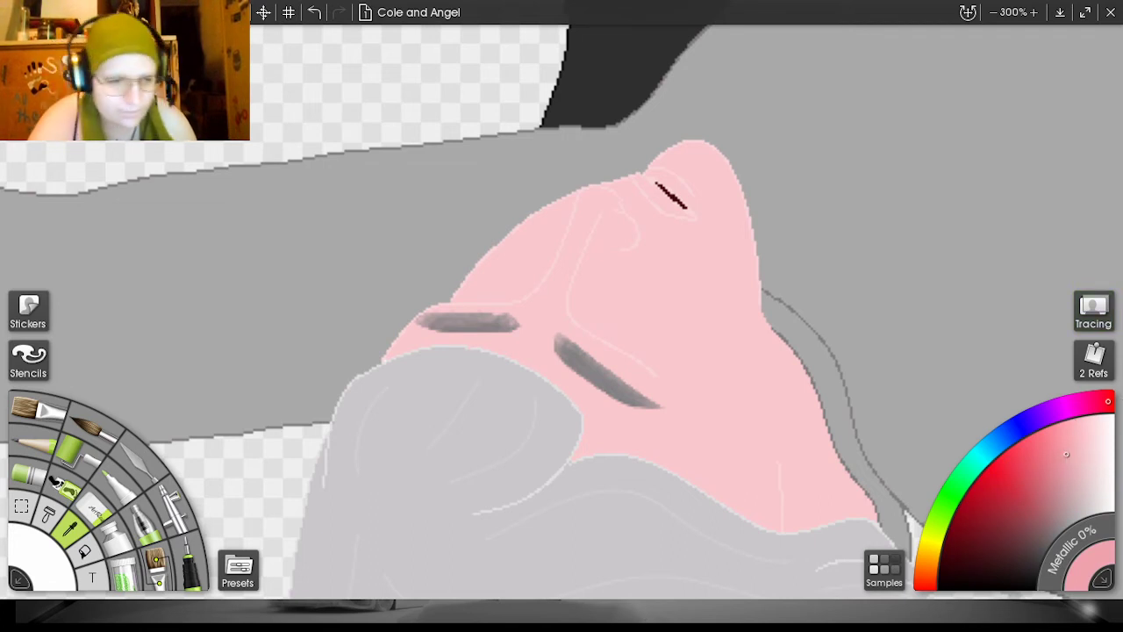
- Test a darker pink on the lying figure's cheek with the pen, enlarge the pen from 1% to 3% and undo the test strokes
{"action": "left_click", "coordinate": [191, 561]}
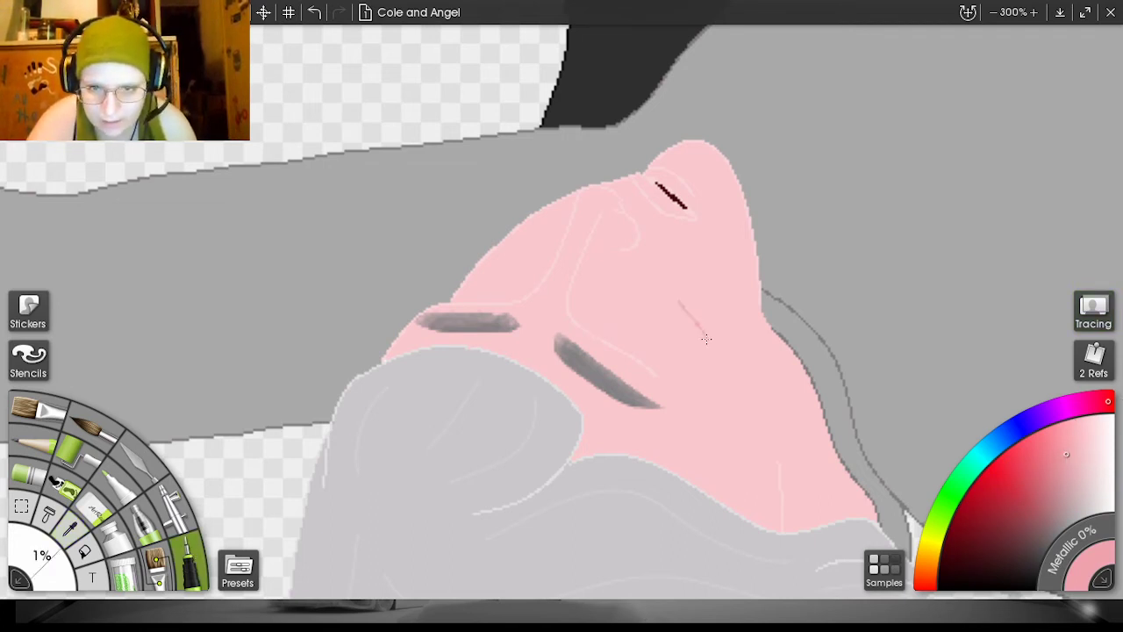
{"action": "left_click", "coordinate": [314, 13]}
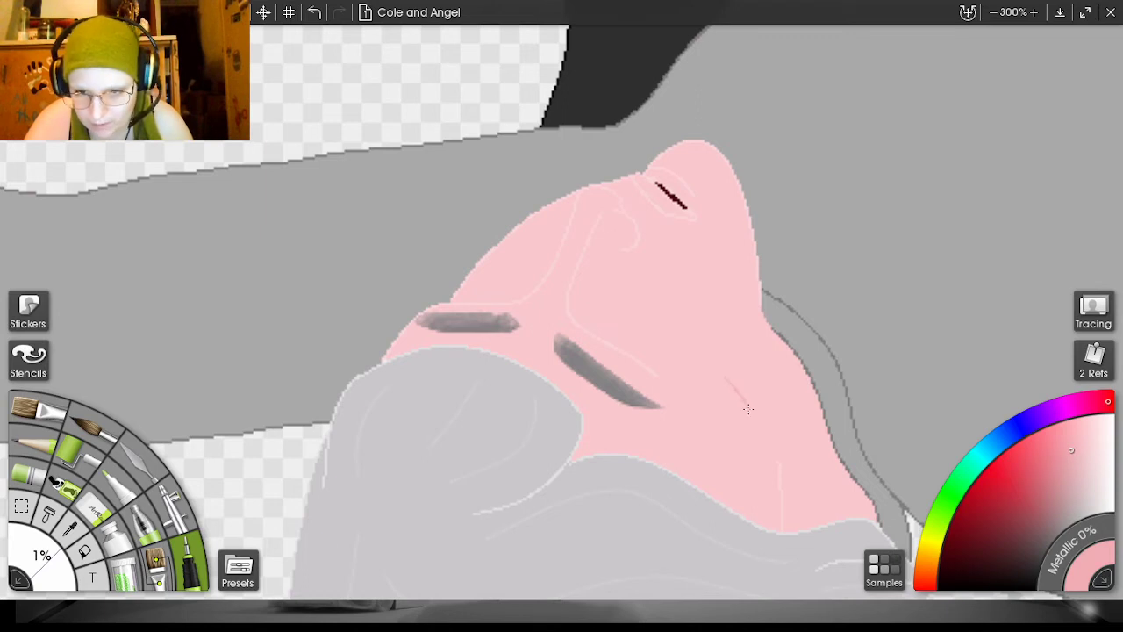
{"action": "key", "text": "ctrl+z"}
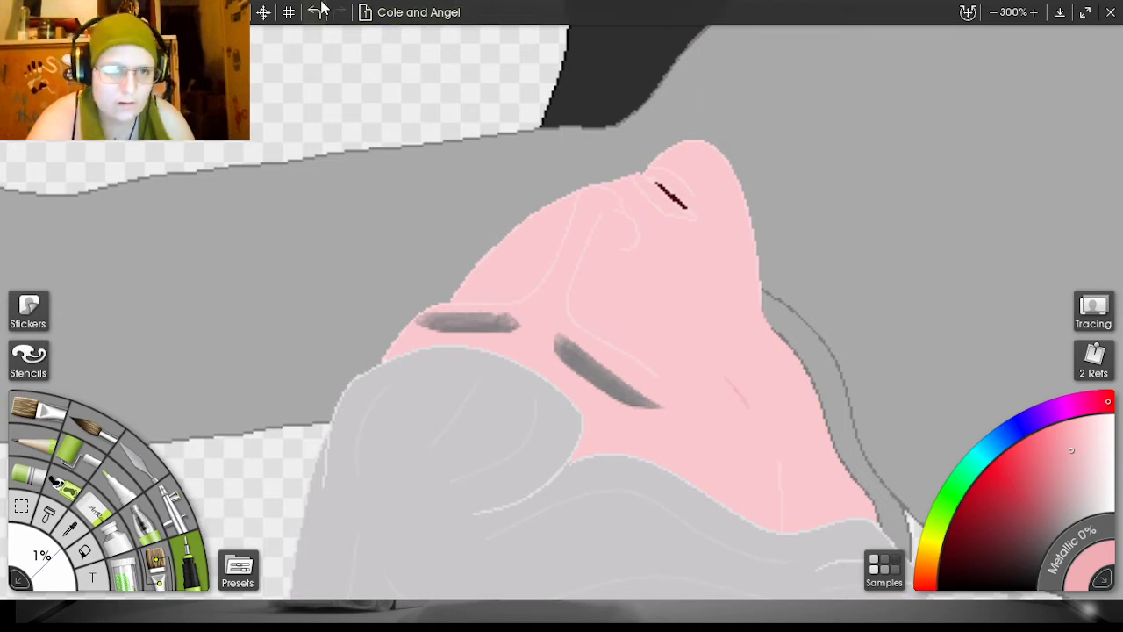
{"action": "left_click_drag", "start_coordinate": [40, 574], "coordinate": [42, 562]}
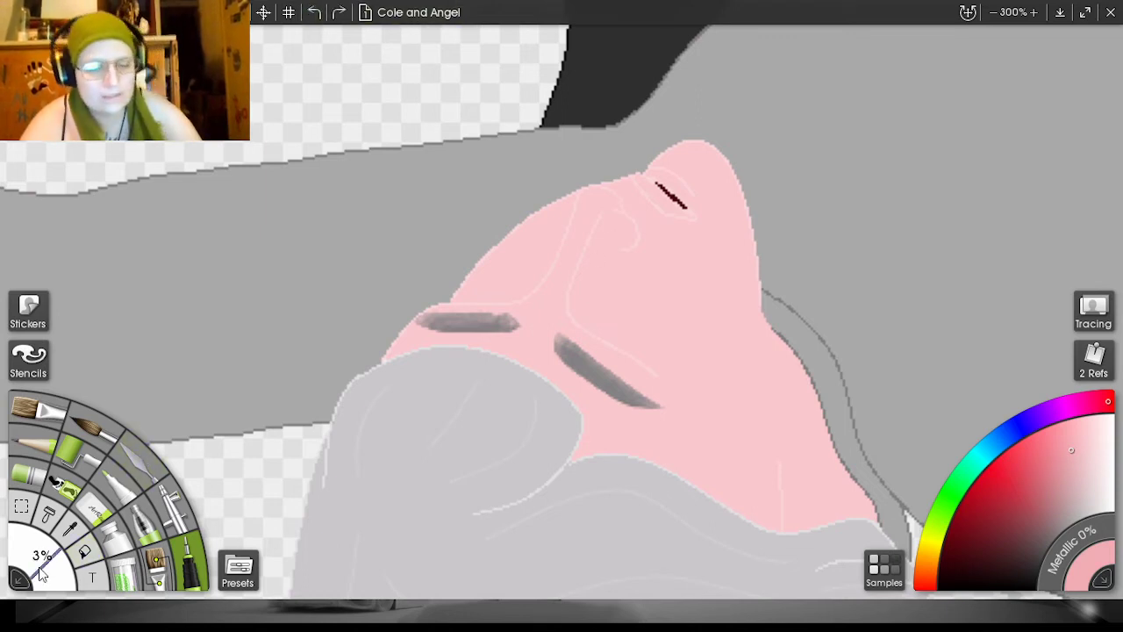
{"action": "left_click_drag", "start_coordinate": [686, 287], "coordinate": [701, 322]}
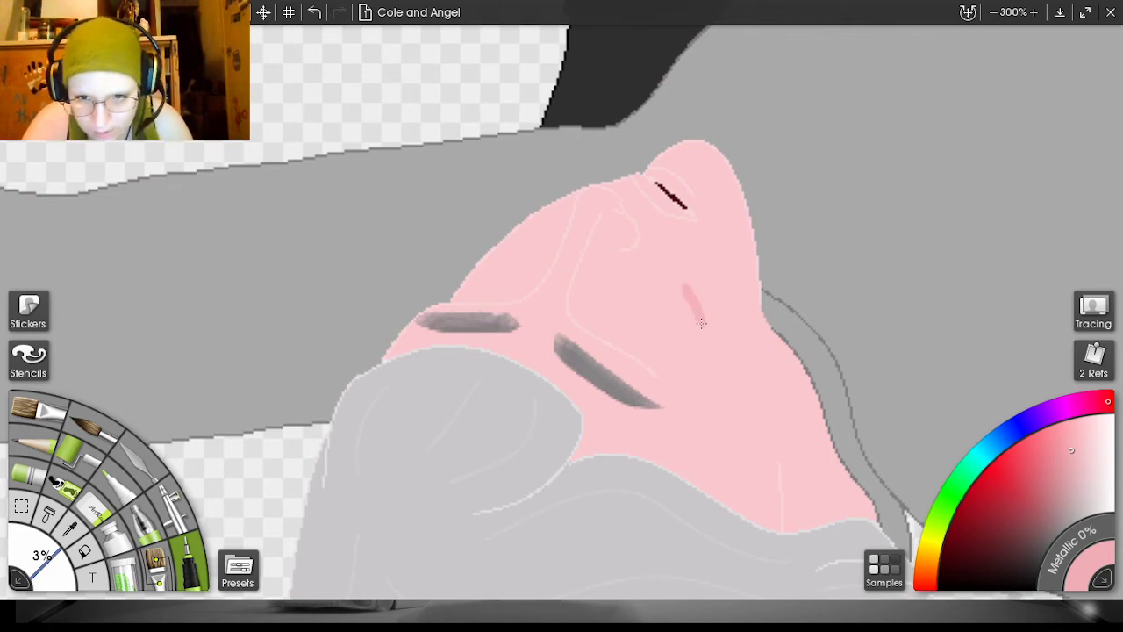
{"action": "left_click", "coordinate": [314, 11]}
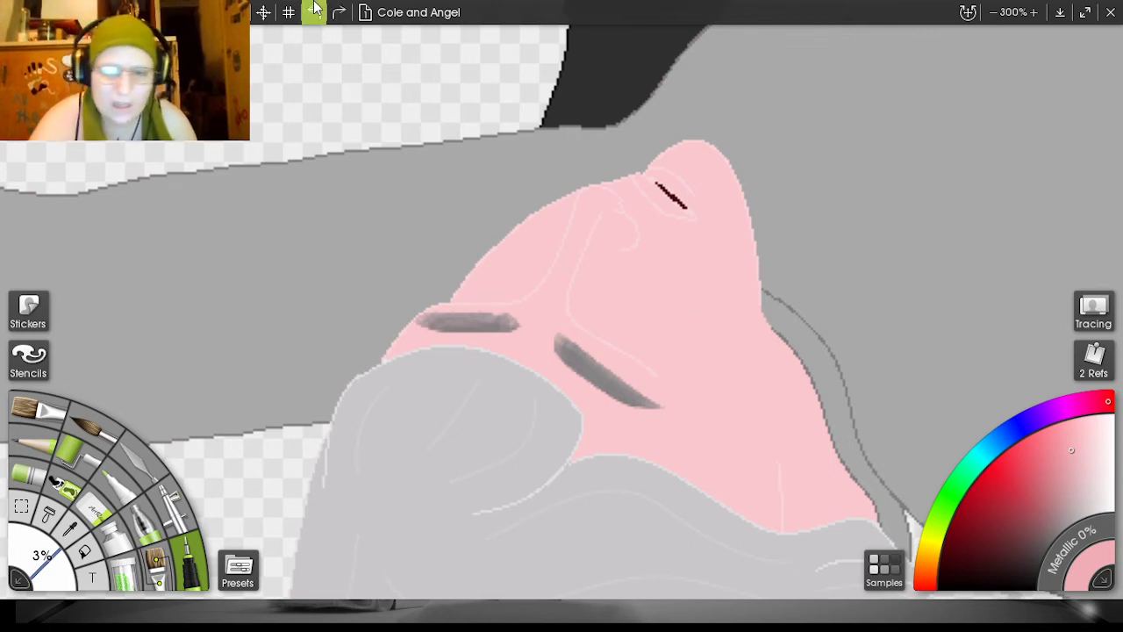
- Try two progressively lighter pinks with test strokes on the lying figure's cheek, undoing each stroke
{"action": "left_click", "coordinate": [1077, 445]}
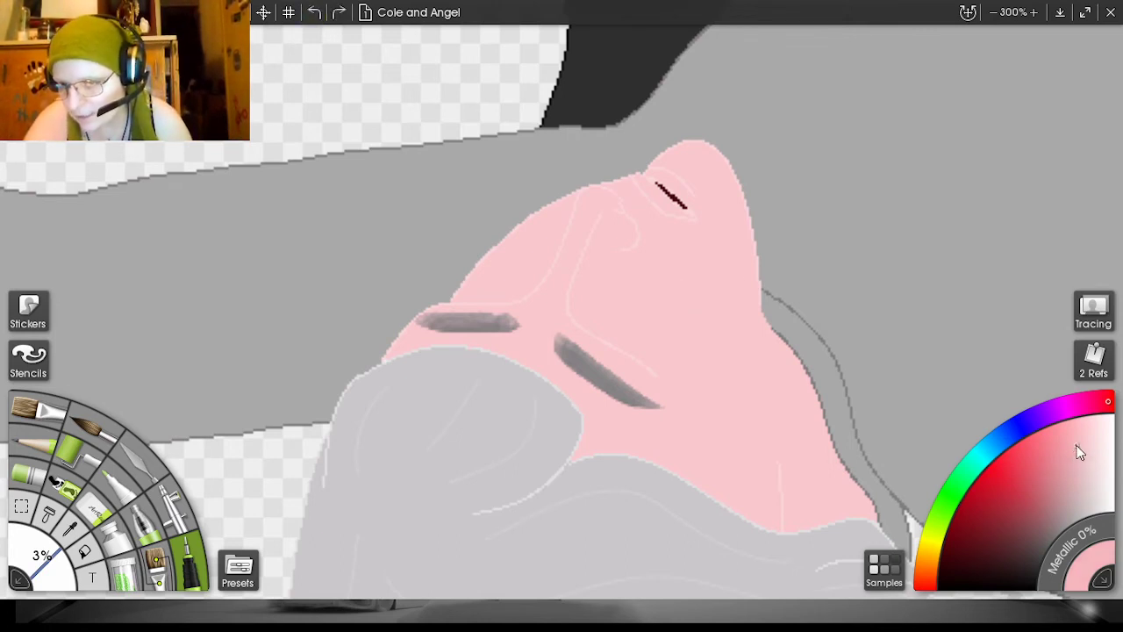
{"action": "left_click_drag", "start_coordinate": [687, 279], "coordinate": [713, 323]}
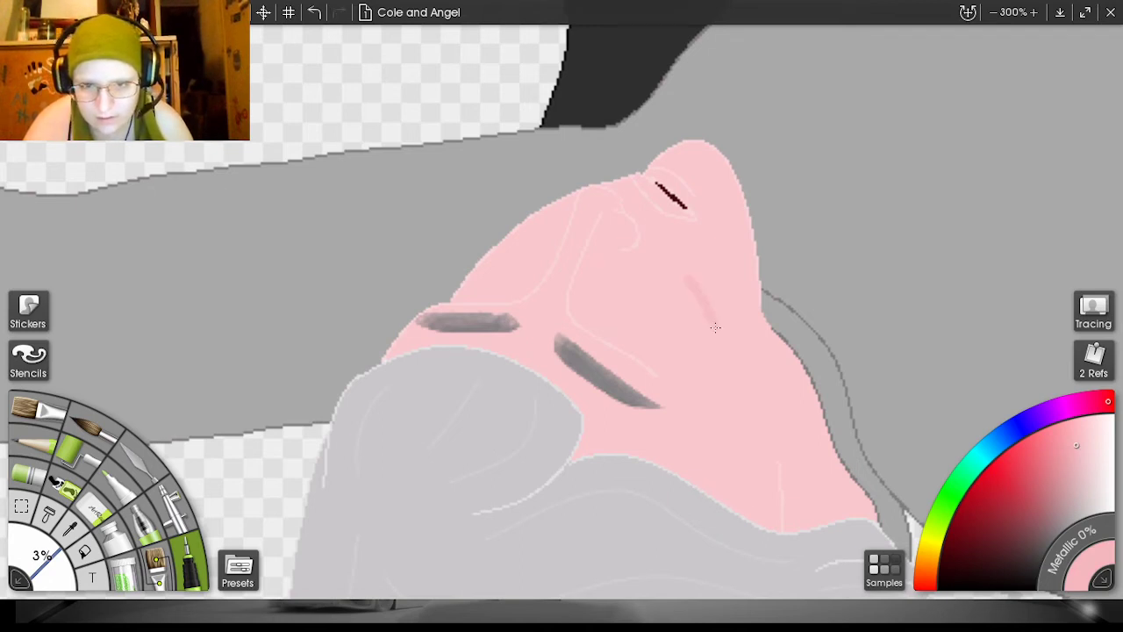
{"action": "left_click", "coordinate": [314, 12]}
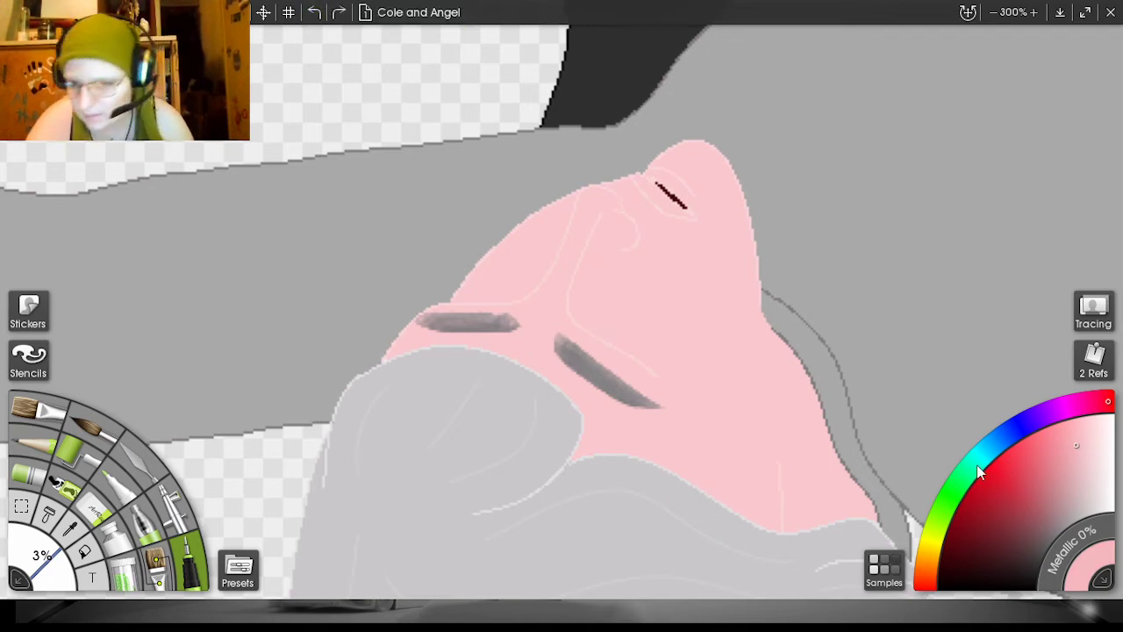
{"action": "left_click", "coordinate": [1079, 440]}
{"action": "left_click_drag", "start_coordinate": [690, 301], "coordinate": [711, 342]}
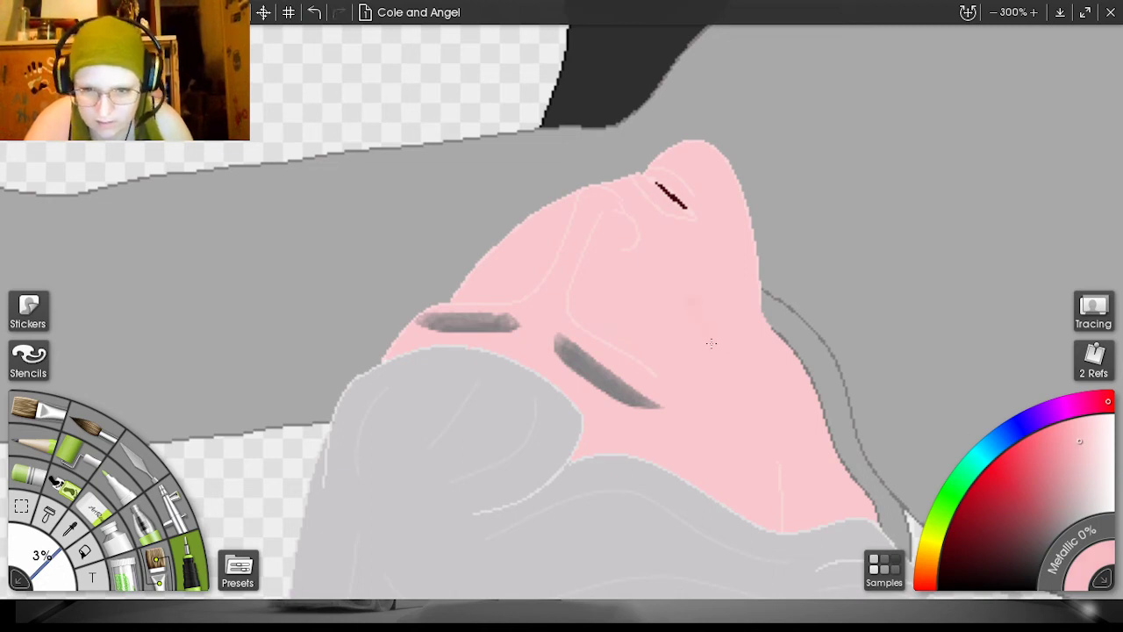
{"action": "left_click", "coordinate": [315, 12]}
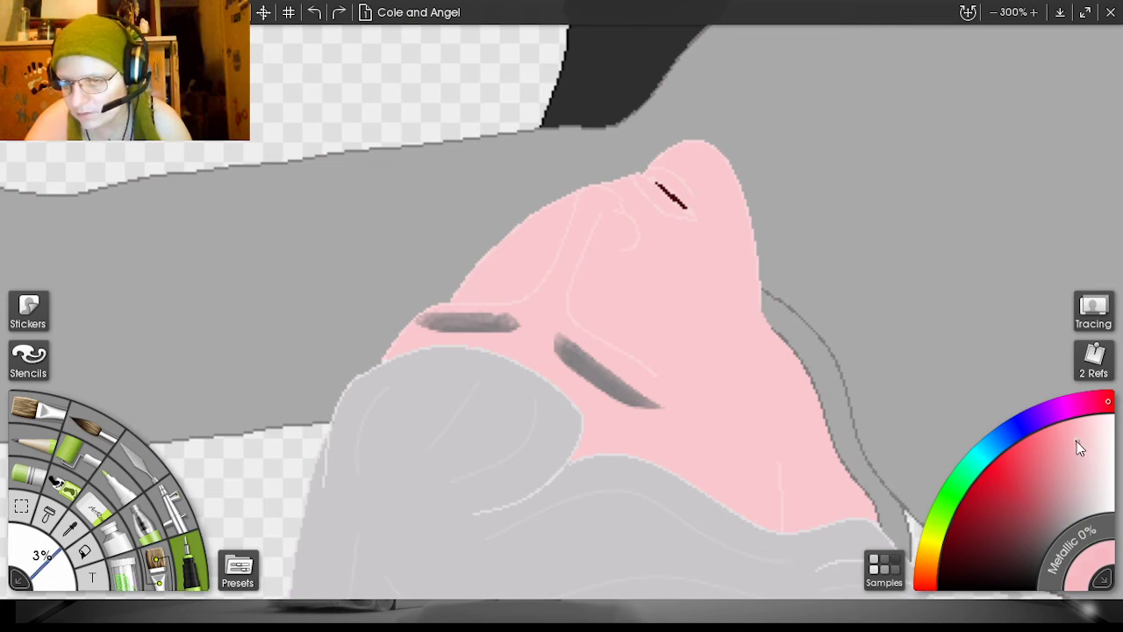
- Shade along the lying figure's nose, brow lines, hairline and neck crease with a slightly darker pink pen at 3% size
{"action": "left_click", "coordinate": [1076, 441]}
{"action": "left_click_drag", "start_coordinate": [656, 298], "coordinate": [686, 342]}
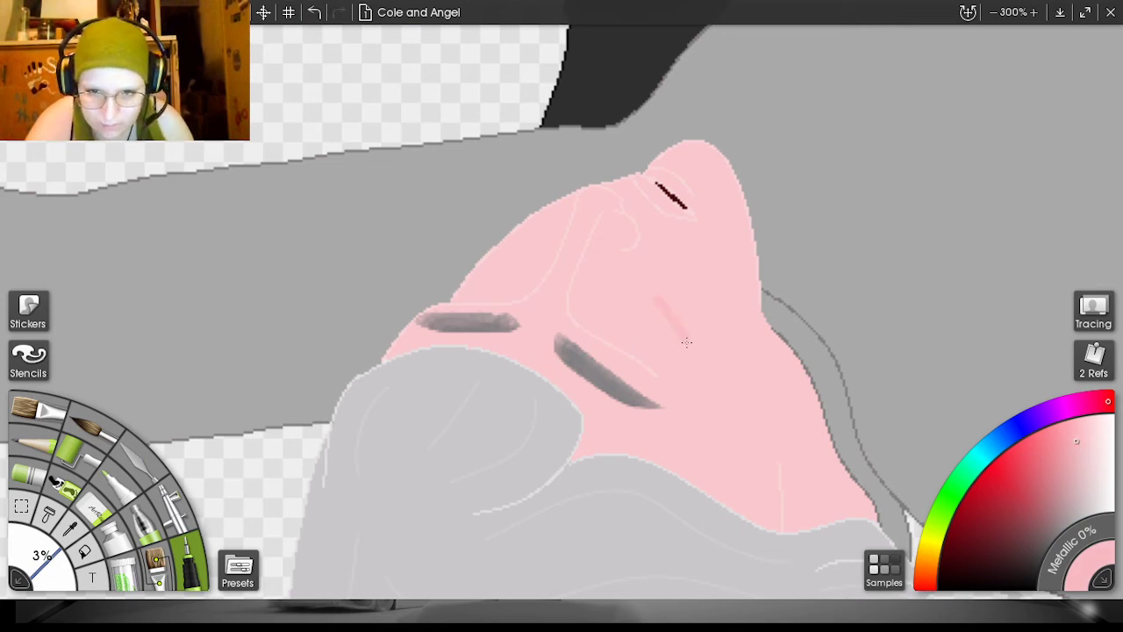
{"action": "left_click", "coordinate": [316, 9]}
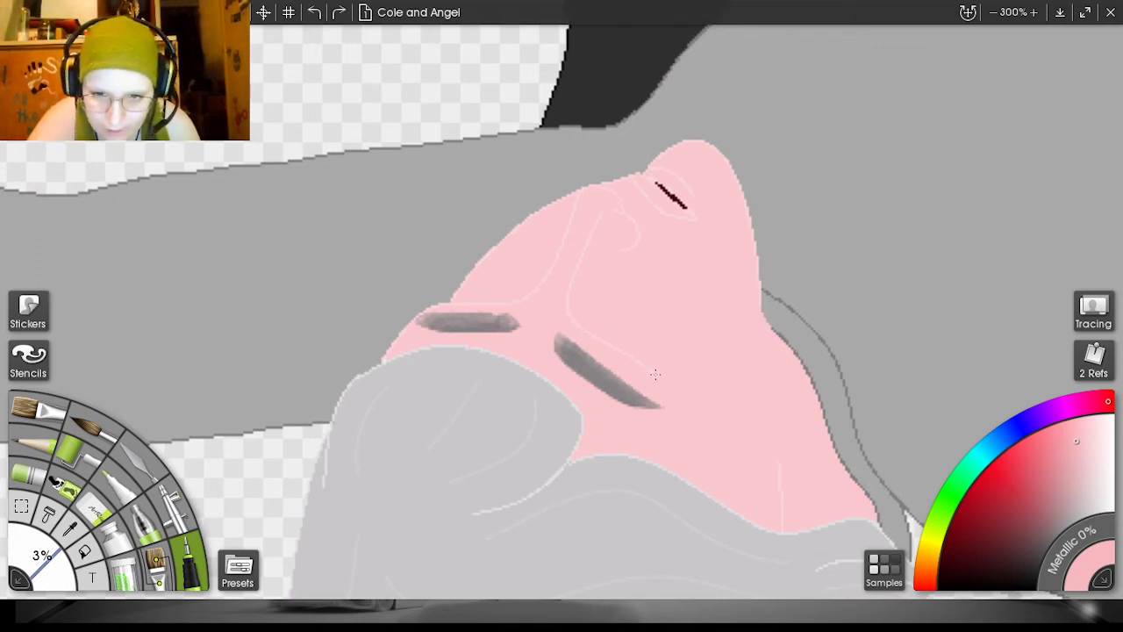
{"action": "mouse_move", "coordinate": [657, 376]}
{"action": "left_mouse_down"}
{"action": "mouse_move", "coordinate": [572, 307]}
{"action": "mouse_move", "coordinate": [604, 215]}
{"action": "left_mouse_up"}
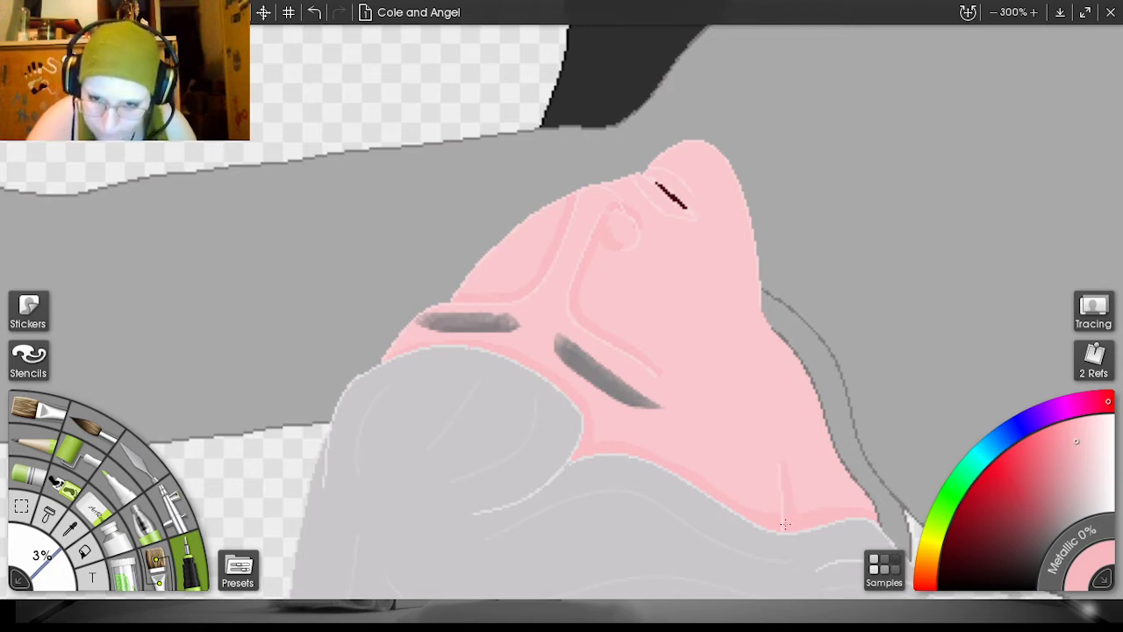
- Shade the lying figure's neck behind the jaw and paint an oval blush on the cheek with the pink pen at 6% size
{"action": "left_click_drag", "start_coordinate": [48, 567], "coordinate": [49, 567]}
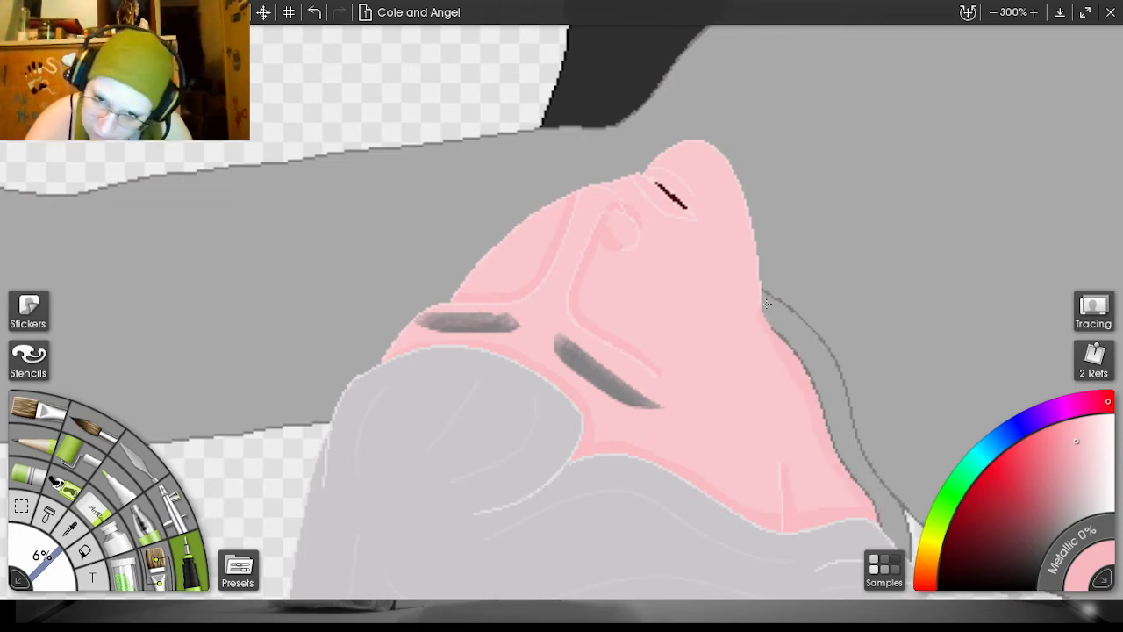
{"action": "left_click_drag", "start_coordinate": [765, 309], "coordinate": [772, 382]}
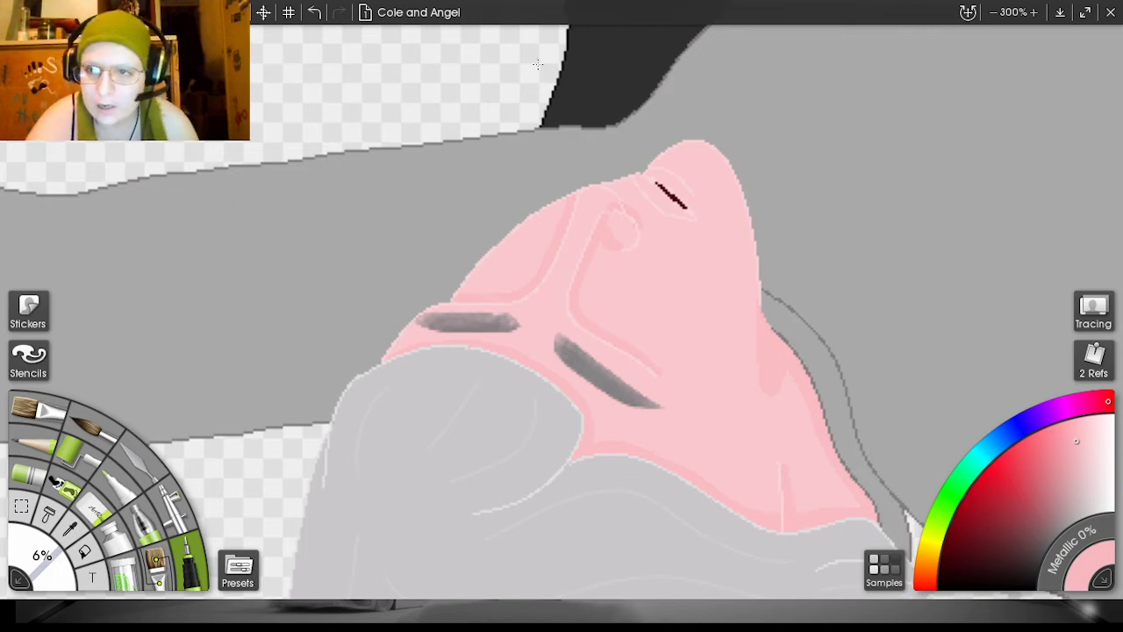
{"action": "left_click_drag", "start_coordinate": [987, 190], "coordinate": [849, 27]}
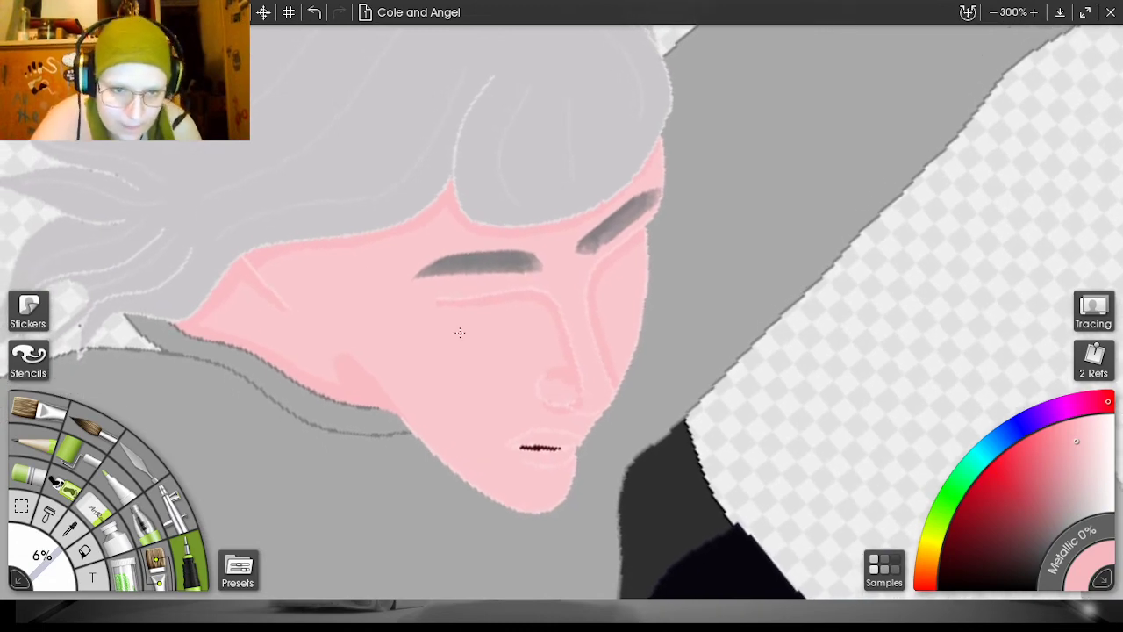
{"action": "mouse_move", "coordinate": [473, 370]}
{"action": "left_mouse_down"}
{"action": "mouse_move", "coordinate": [418, 318]}
{"action": "mouse_move", "coordinate": [420, 340]}
{"action": "mouse_move", "coordinate": [452, 376]}
{"action": "mouse_move", "coordinate": [469, 383]}
{"action": "mouse_move", "coordinate": [423, 314]}
{"action": "left_mouse_up"}
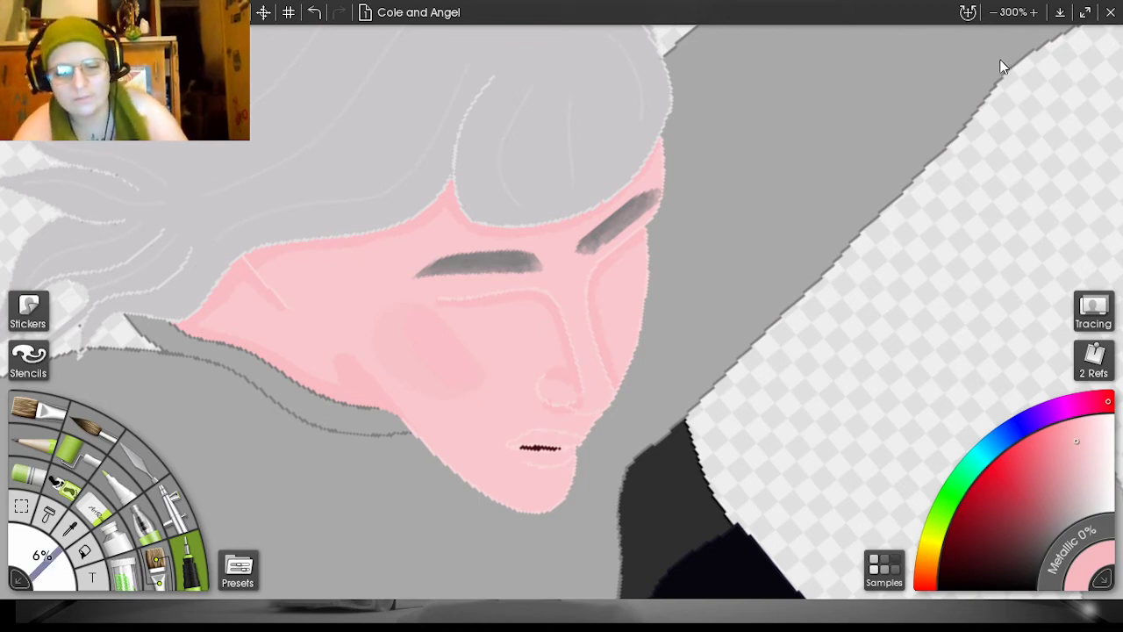
{"action": "key", "text": "Home"}
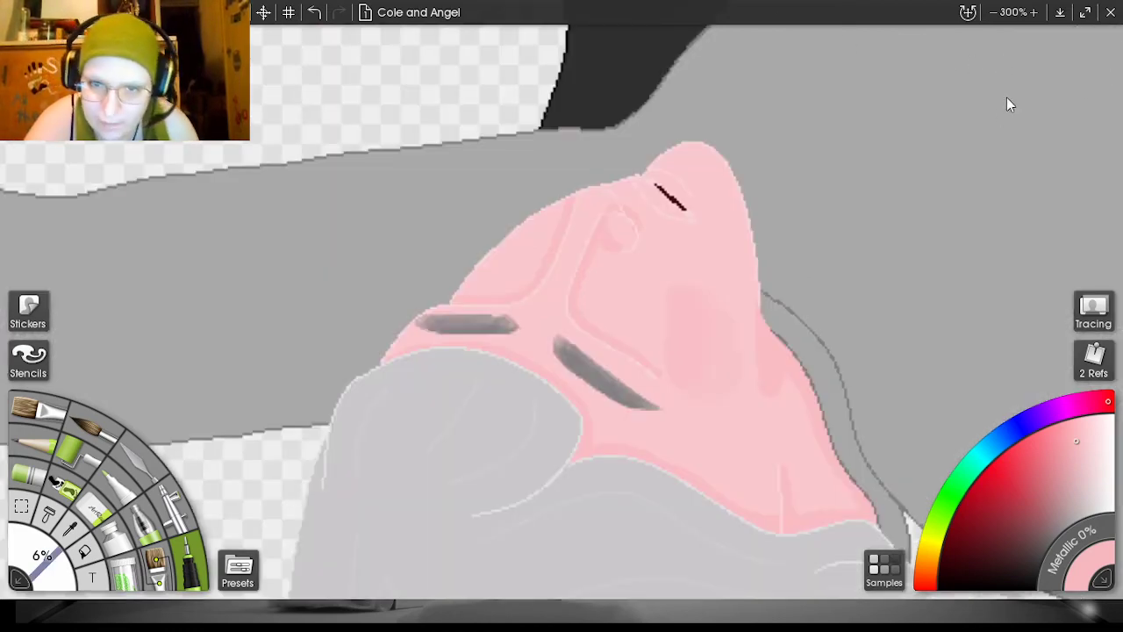
{"action": "left_click_drag", "start_coordinate": [1002, 162], "coordinate": [878, 211]}
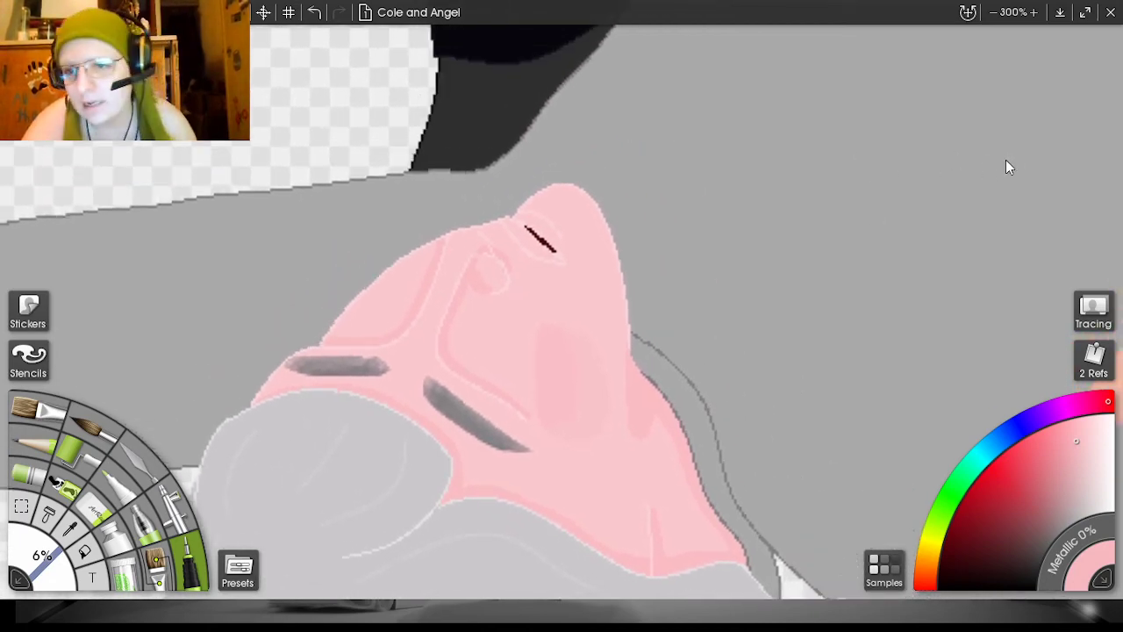
- Shade the lying figure's lips around the mouth line with the pink pen at 2% size and soften the shading with the palette knife at 3%
{"action": "key", "text": "plus"}
{"action": "key", "text": "ctrl+equal"}
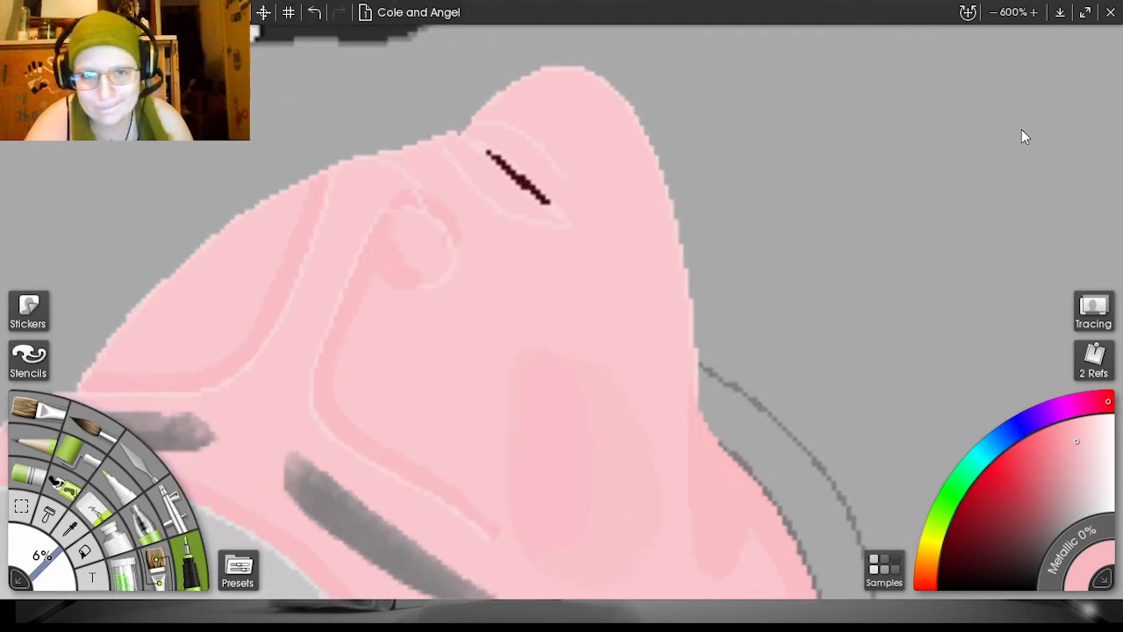
{"action": "left_click_drag", "start_coordinate": [1003, 171], "coordinate": [1012, 333]}
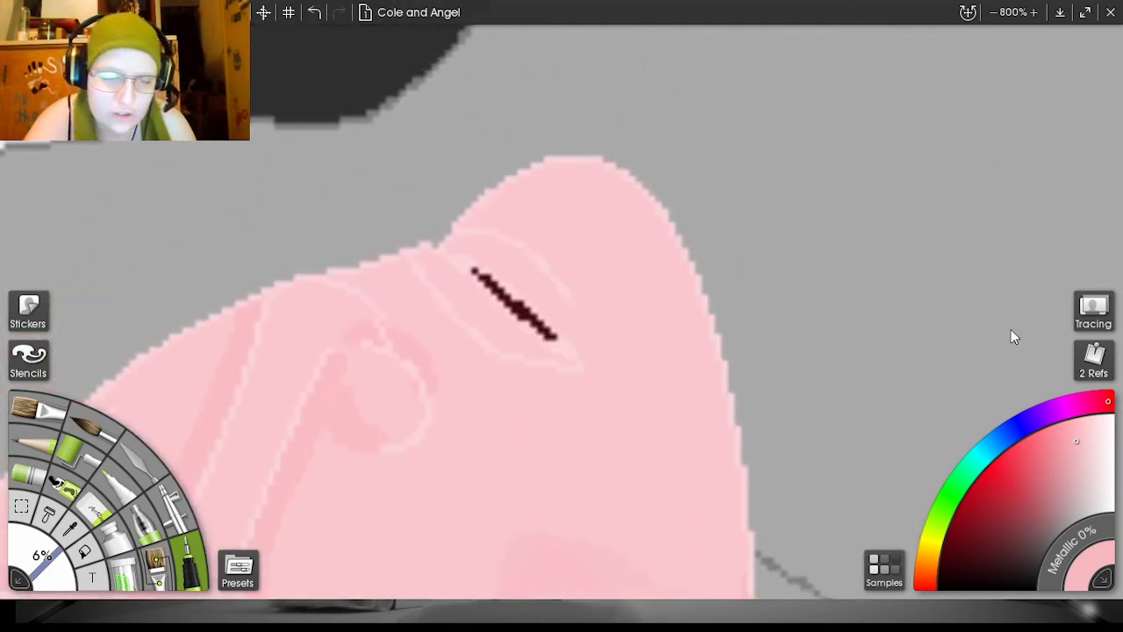
{"action": "left_click_drag", "start_coordinate": [50, 572], "coordinate": [47, 571]}
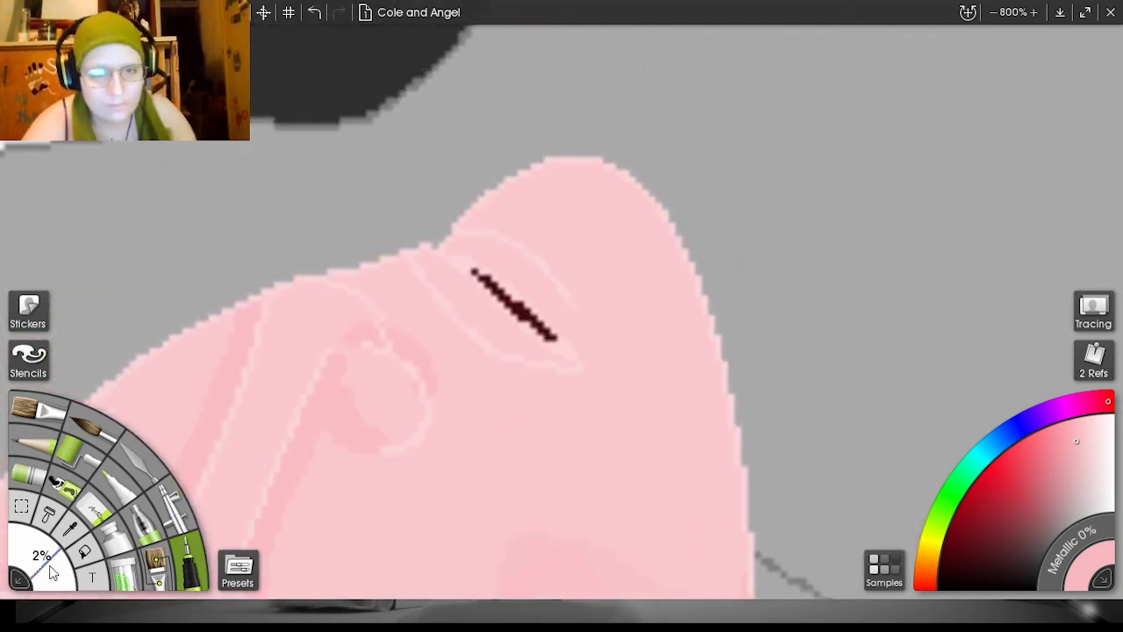
{"action": "left_click_drag", "start_coordinate": [425, 260], "coordinate": [444, 268]}
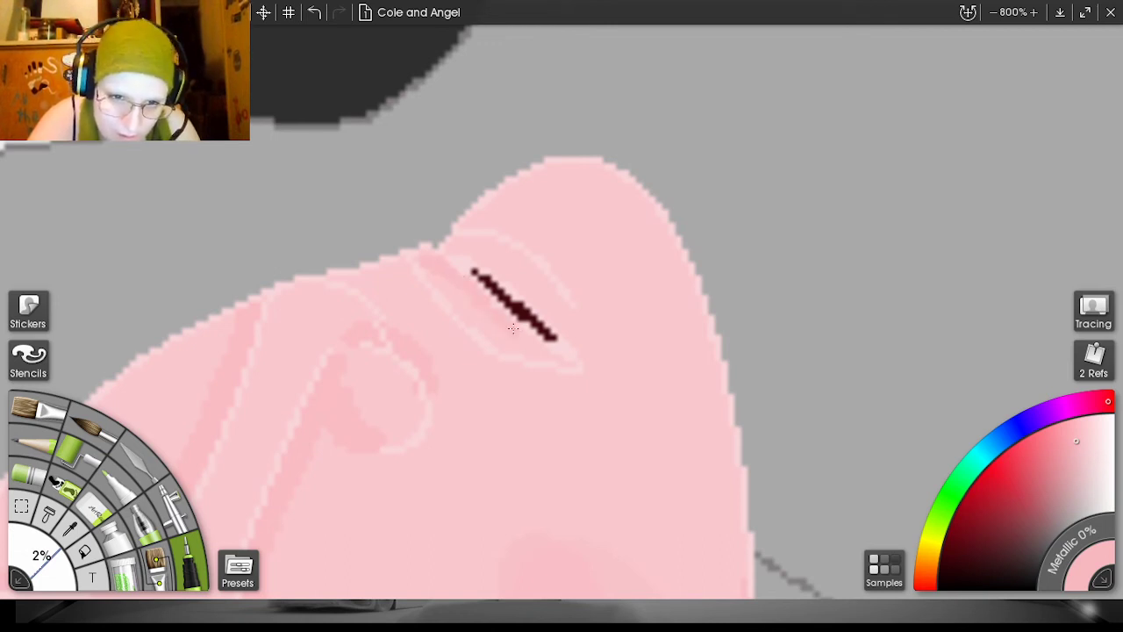
{"action": "left_click_drag", "start_coordinate": [564, 350], "coordinate": [535, 330]}
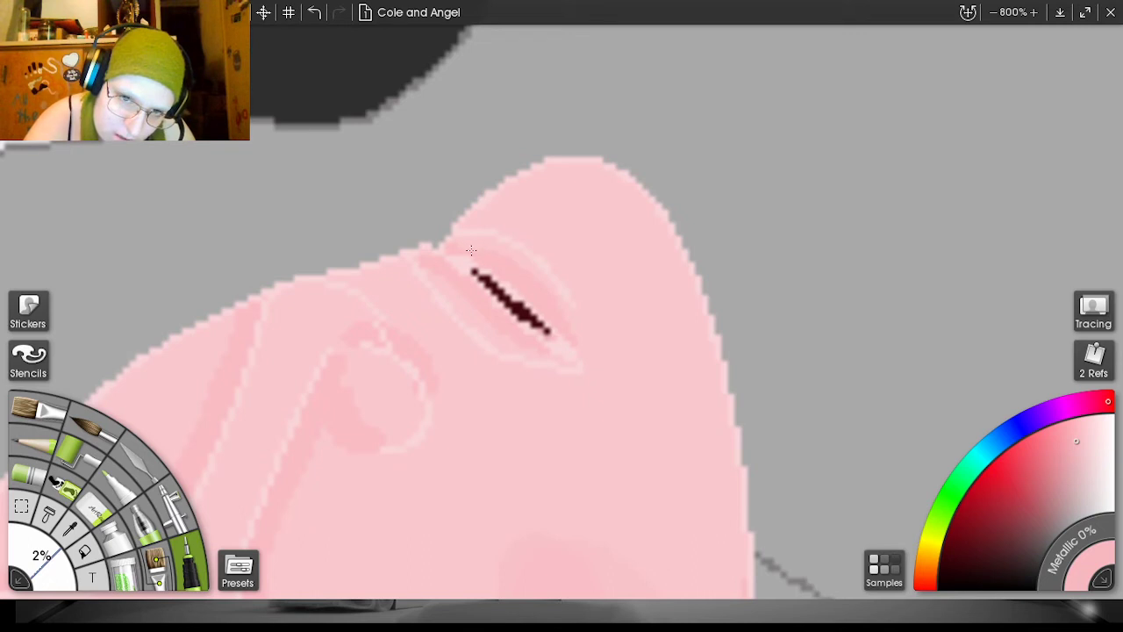
{"action": "left_click", "coordinate": [132, 445]}
{"action": "left_click_drag", "start_coordinate": [53, 568], "coordinate": [51, 572]}
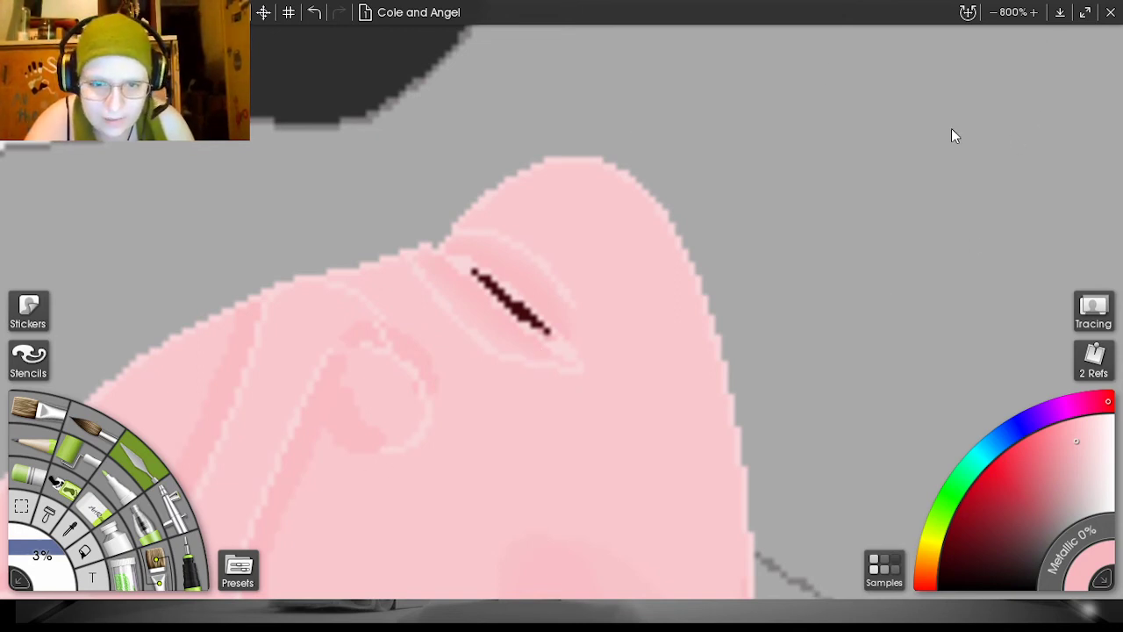
- Shade the wrist of the lying figure's hand on the drawing's left side along the sleeve cuff with the pink pen at 2% size
{"action": "scroll", "coordinate": [980, 129], "scroll_direction": "down", "scroll_amount": 6}
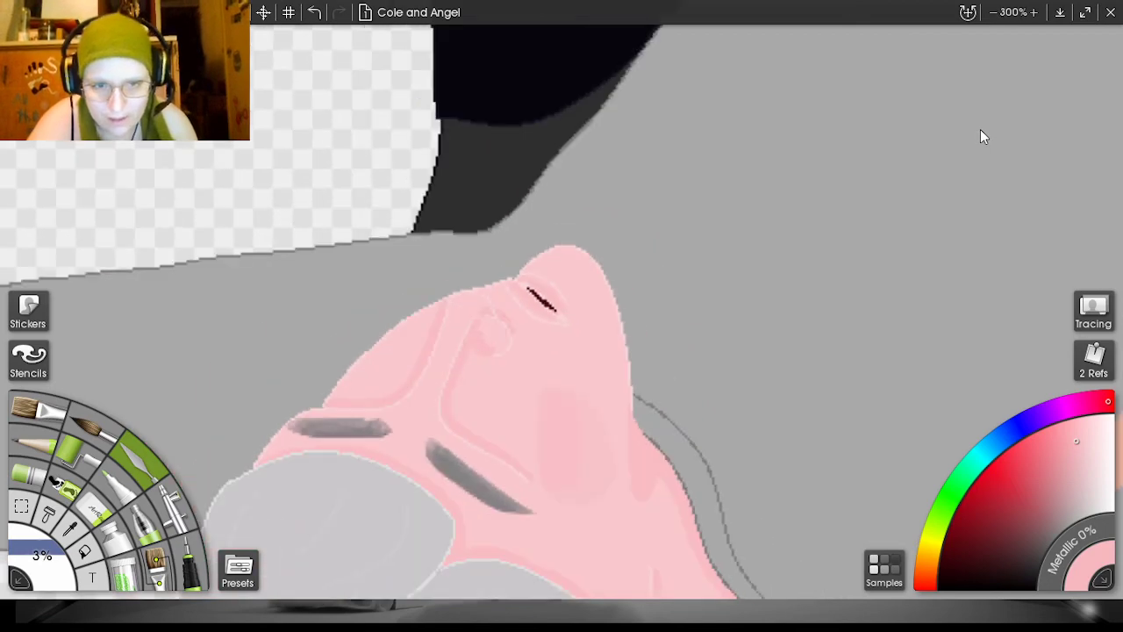
{"action": "scroll", "coordinate": [980, 129], "scroll_direction": "down", "scroll_amount": 3}
{"action": "left_click_drag", "start_coordinate": [902, 175], "coordinate": [1122, 149]}
{"action": "scroll", "coordinate": [1031, 133], "scroll_direction": "up", "scroll_amount": 5}
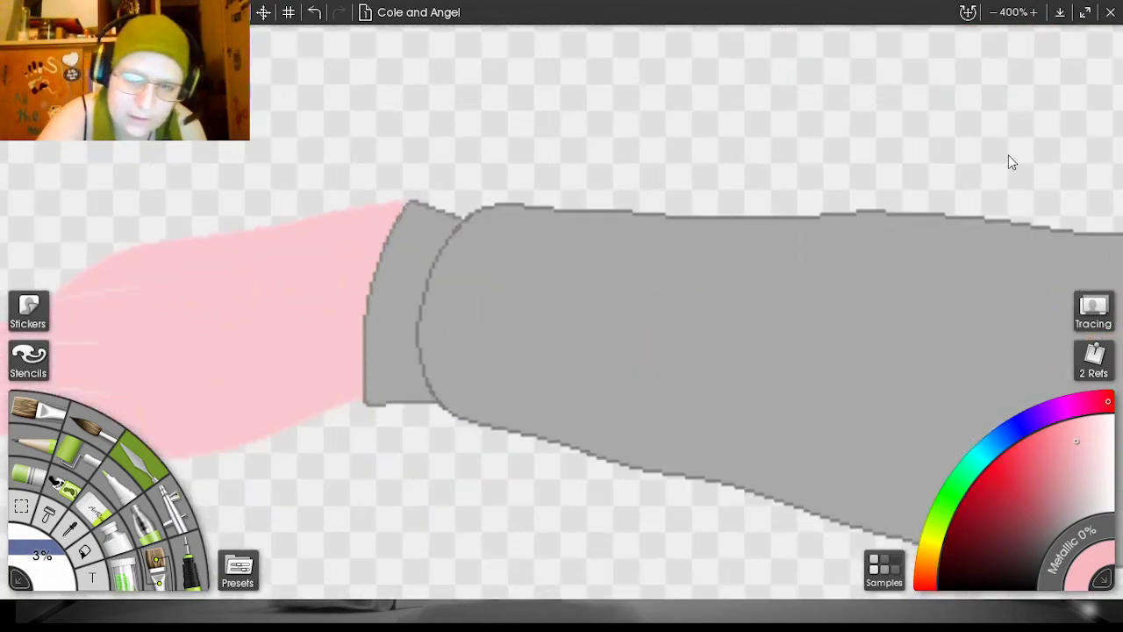
{"action": "left_click_drag", "start_coordinate": [991, 180], "coordinate": [1121, 144]}
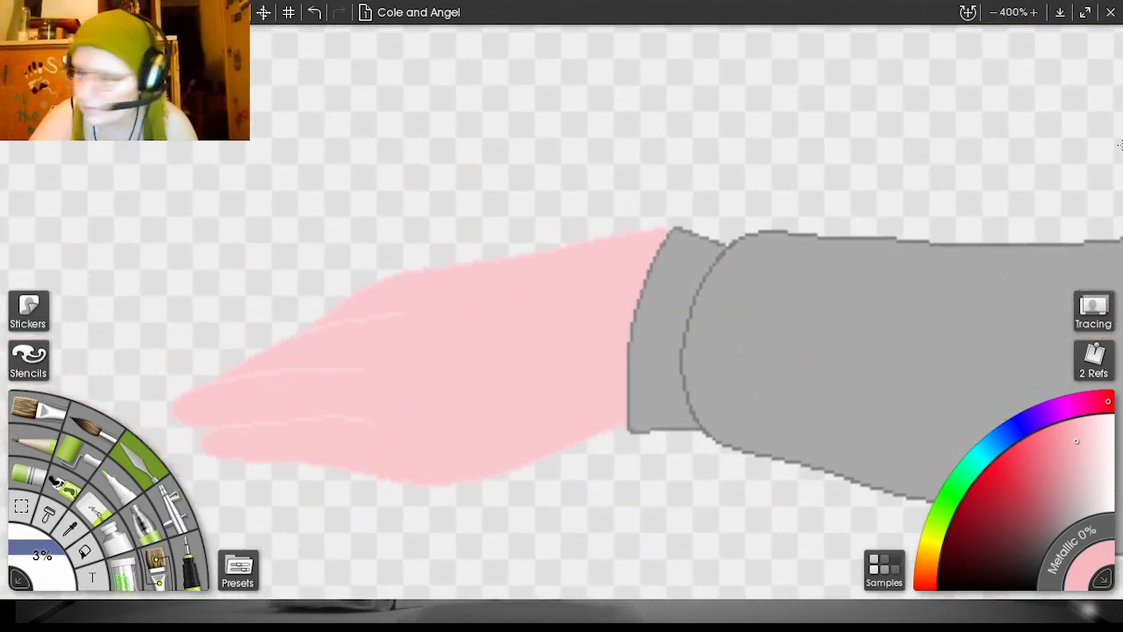
{"action": "left_click", "coordinate": [189, 566]}
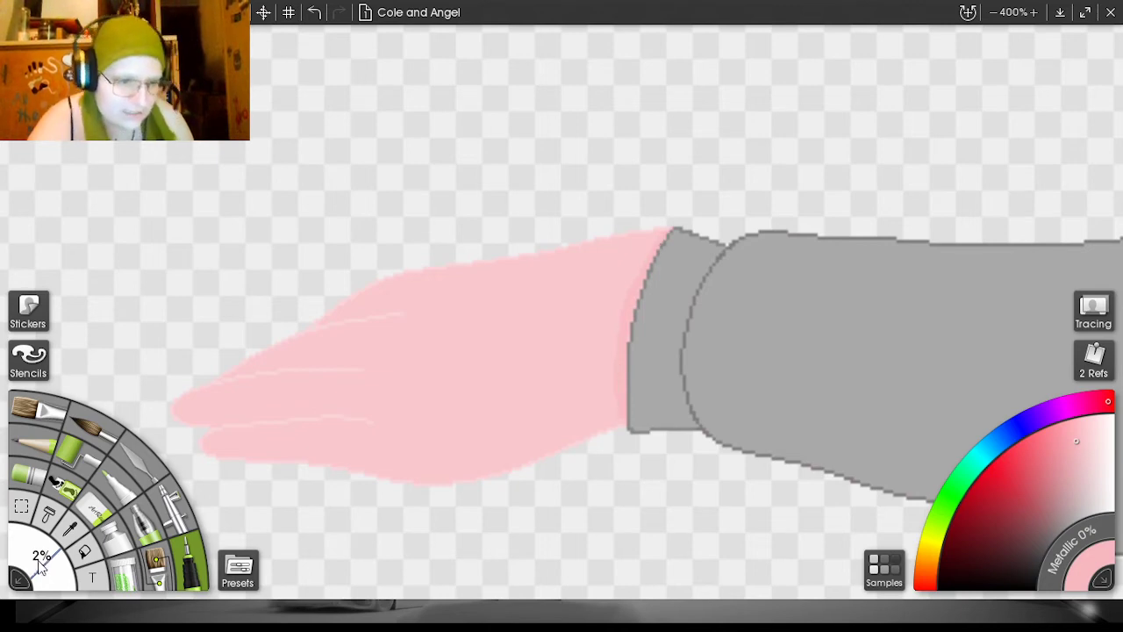
- Shade around the same hand's lowest finger line with the pen at 6% size and along the two upper finger lines at 3%
{"action": "scroll", "coordinate": [40, 560], "scroll_direction": "up", "scroll_amount": 4}
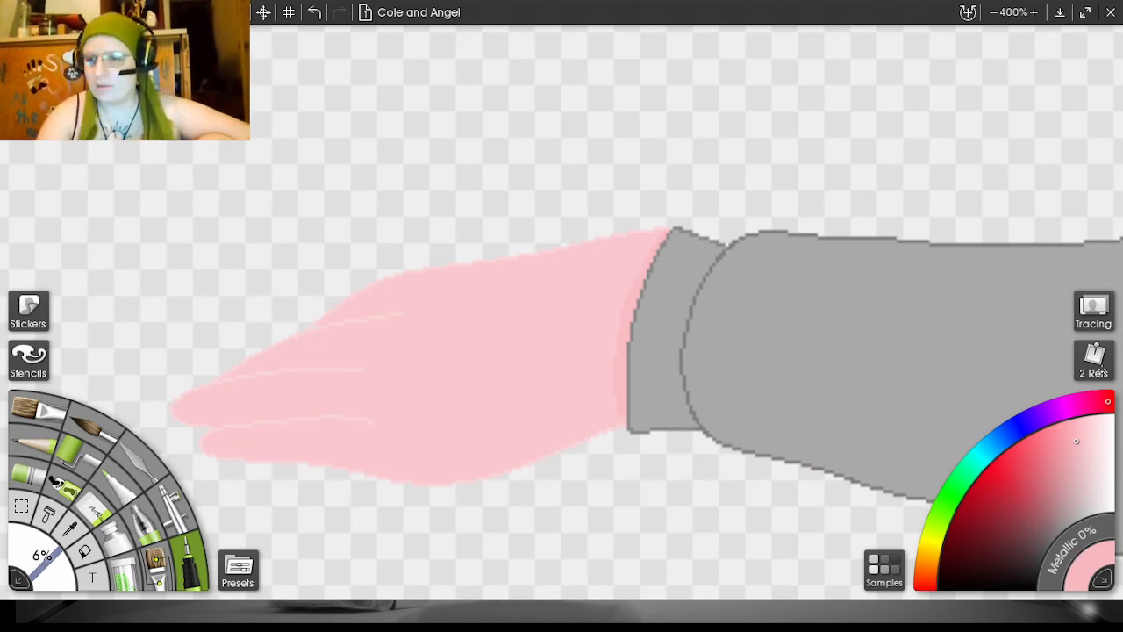
{"action": "left_click", "coordinate": [1094, 360]}
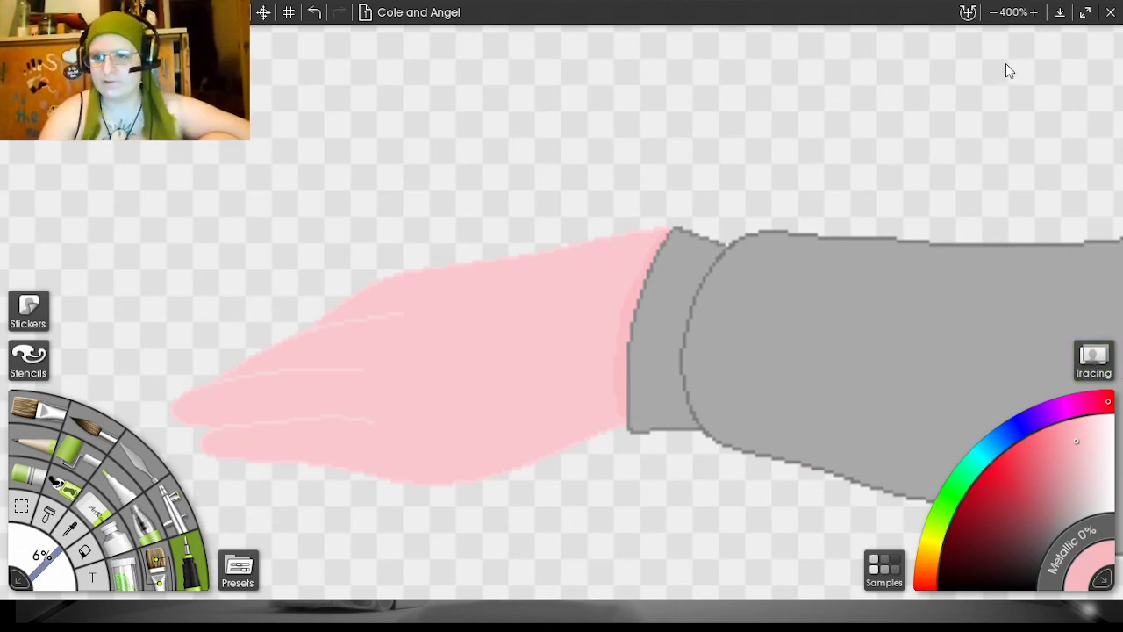
{"action": "left_click", "coordinate": [1080, 53]}
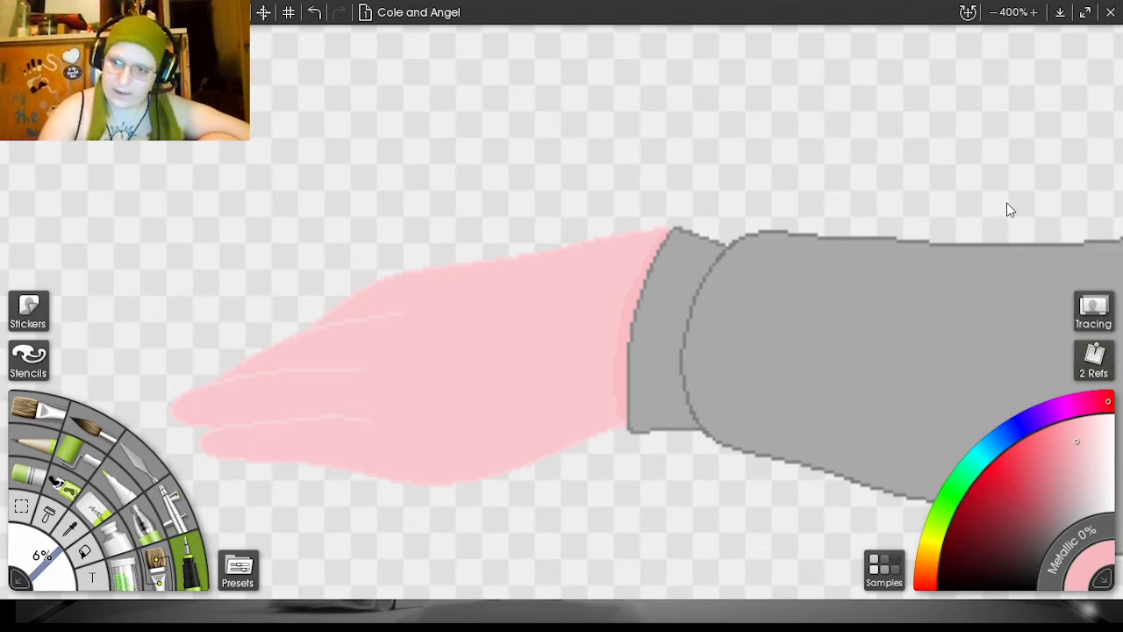
{"action": "scroll", "coordinate": [1006, 203], "scroll_direction": "up", "scroll_amount": 4}
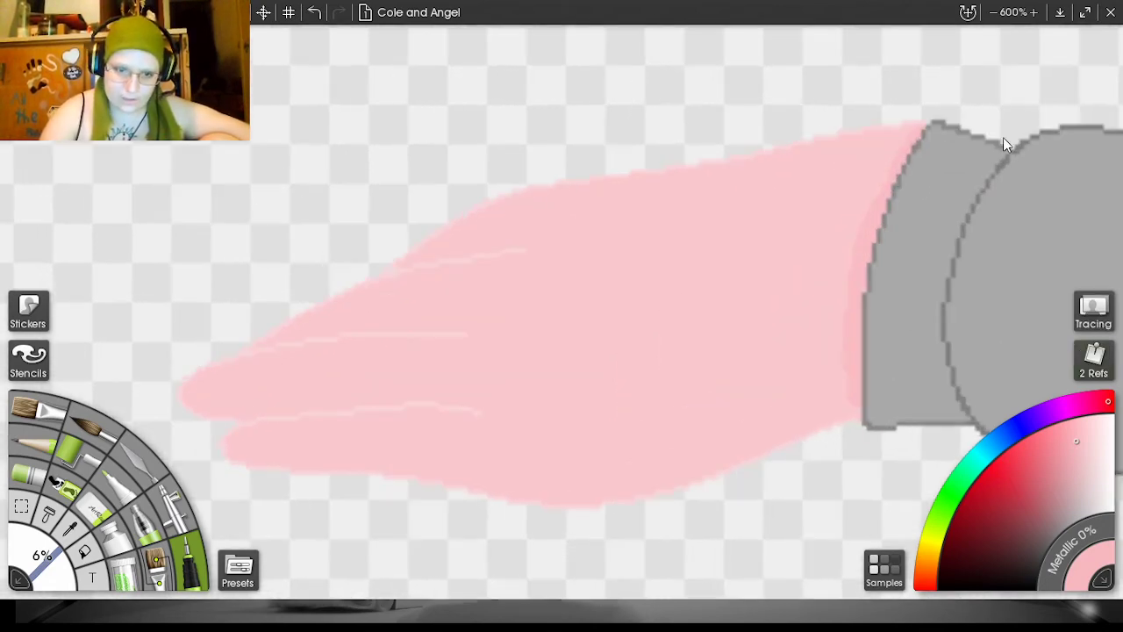
{"action": "left_click_drag", "start_coordinate": [1003, 137], "coordinate": [1122, 51]}
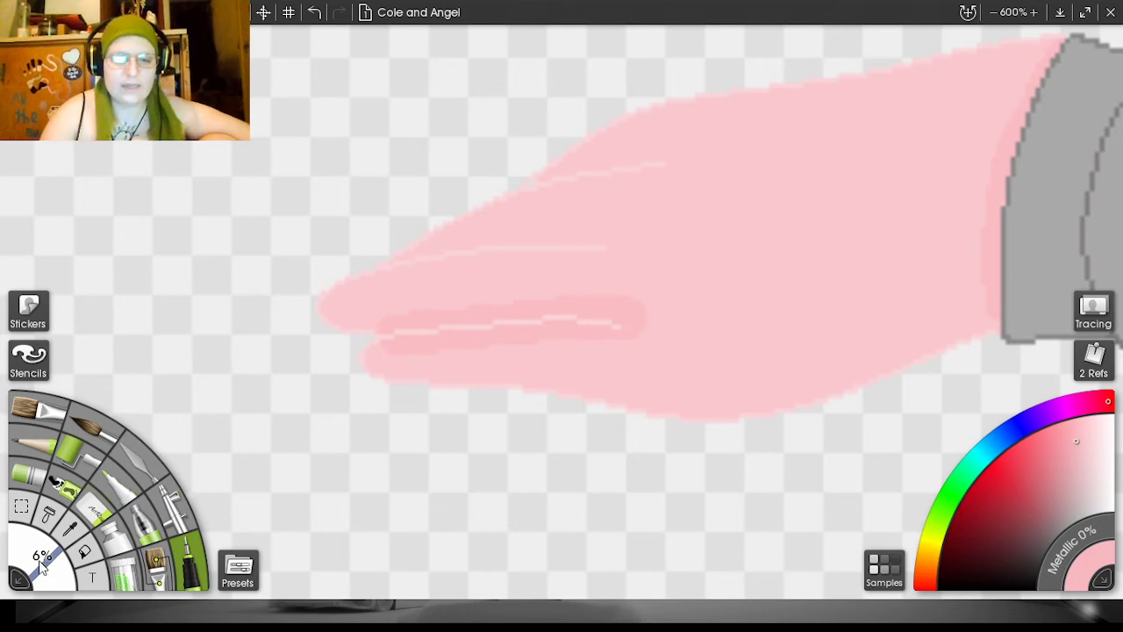
{"action": "left_click_drag", "start_coordinate": [41, 566], "coordinate": [40, 562]}
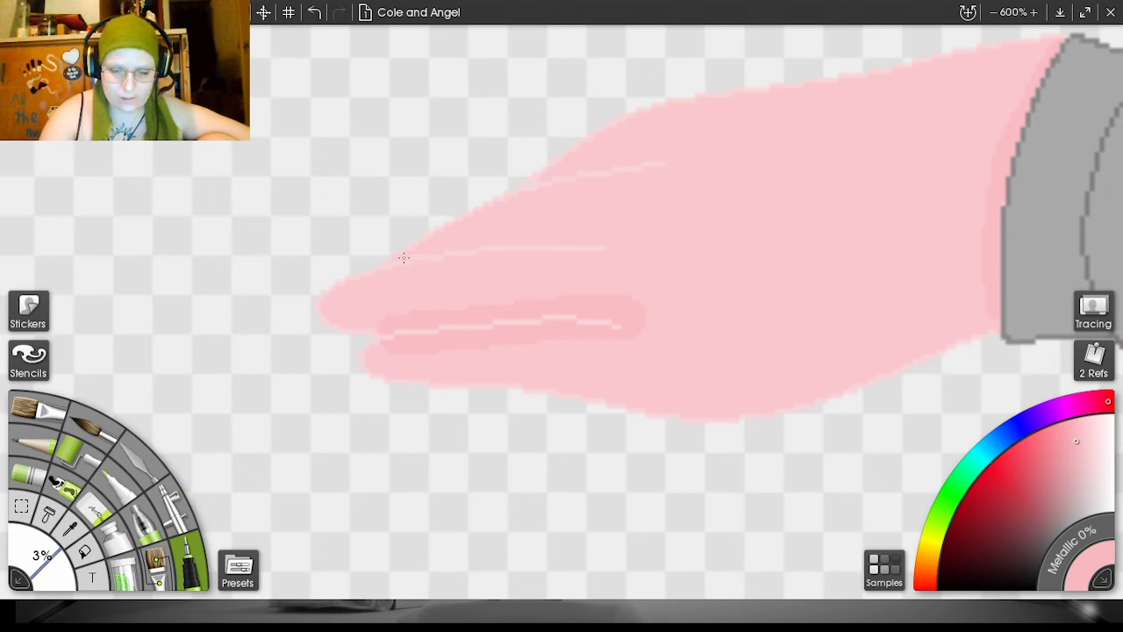
{"action": "left_click_drag", "start_coordinate": [529, 240], "coordinate": [598, 236]}
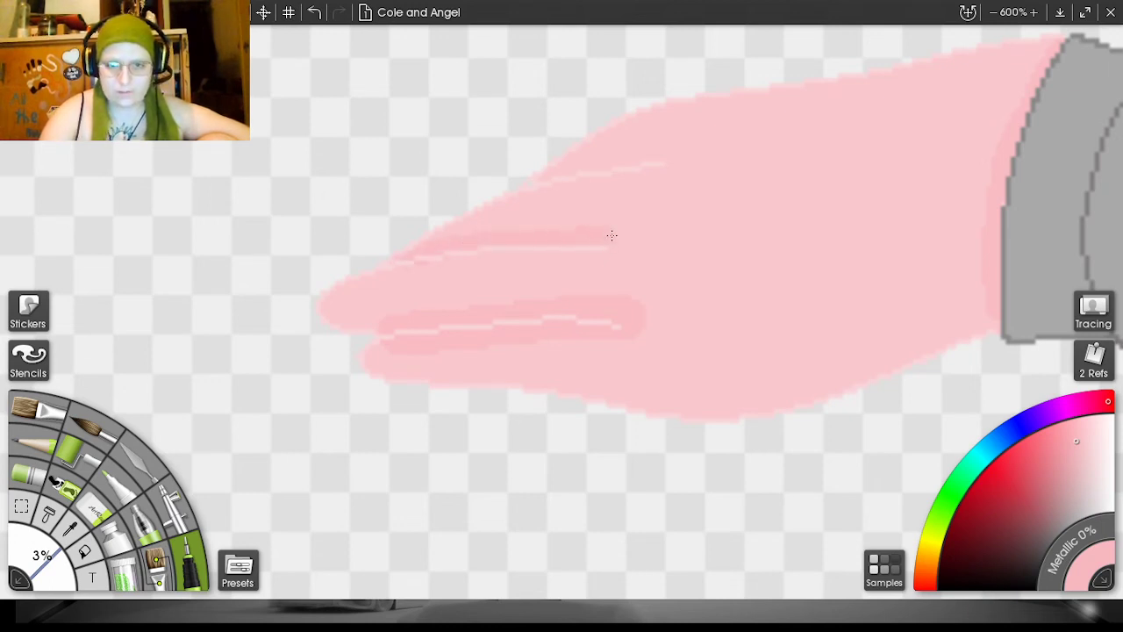
{"action": "left_click_drag", "start_coordinate": [553, 176], "coordinate": [681, 157]}
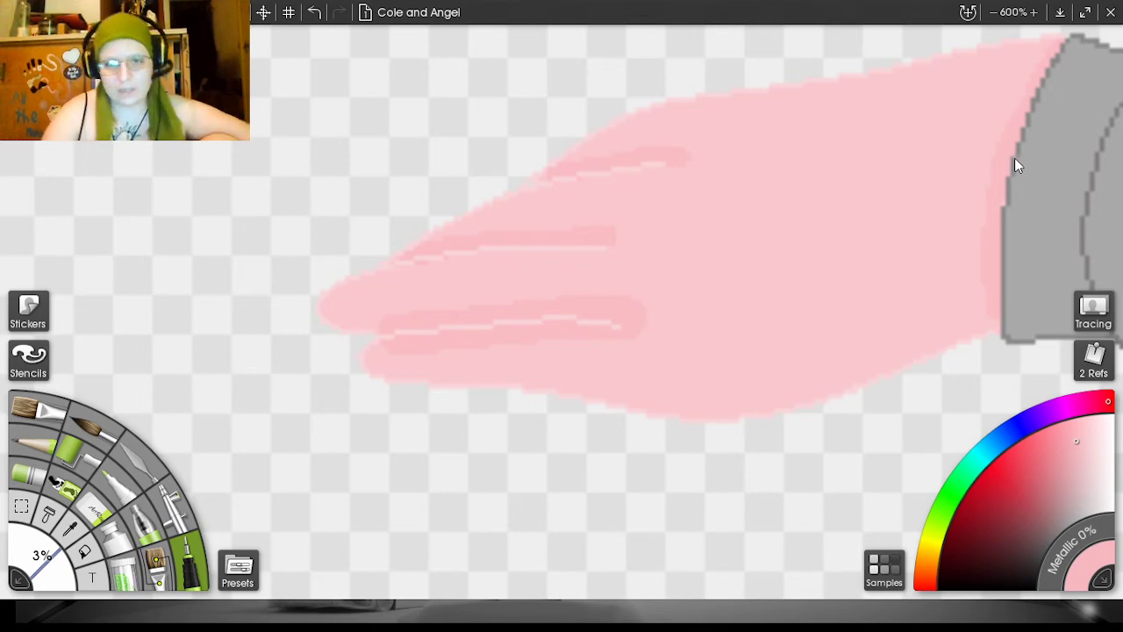
- Shade the lower edge of the same hand from finger to cuff with the pen at 4% size and erase the overspill with a 1% eraser
{"action": "scroll", "coordinate": [960, 137], "scroll_direction": "down", "scroll_amount": 2}
{"action": "scroll", "coordinate": [963, 133], "scroll_direction": "down", "scroll_amount": 1}
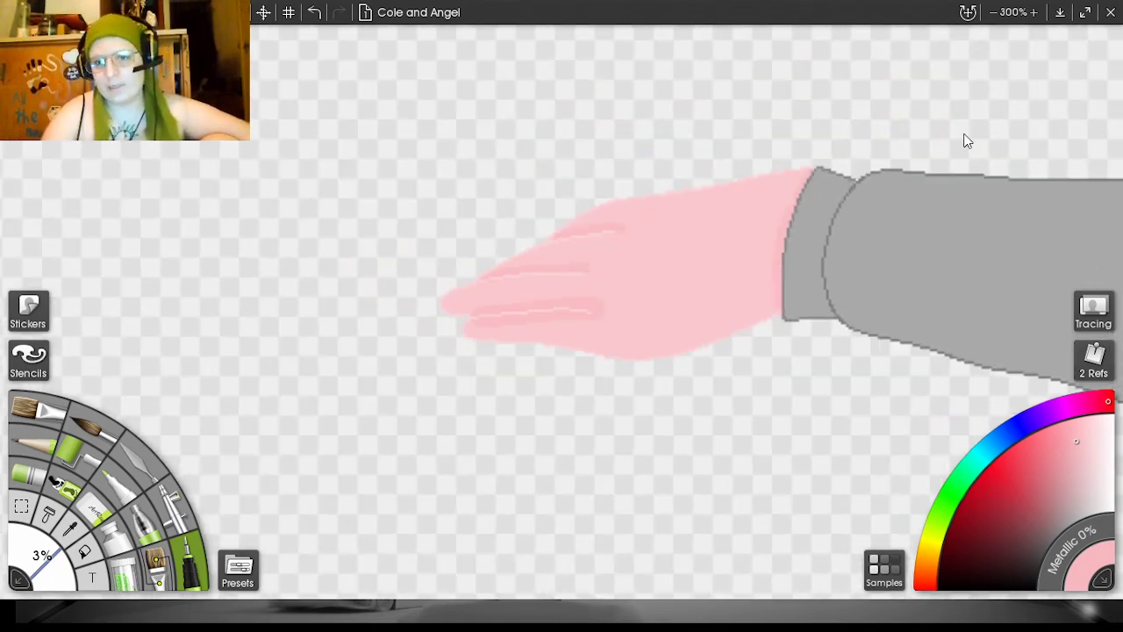
{"action": "scroll", "coordinate": [1030, 140], "scroll_direction": "up", "scroll_amount": 3}
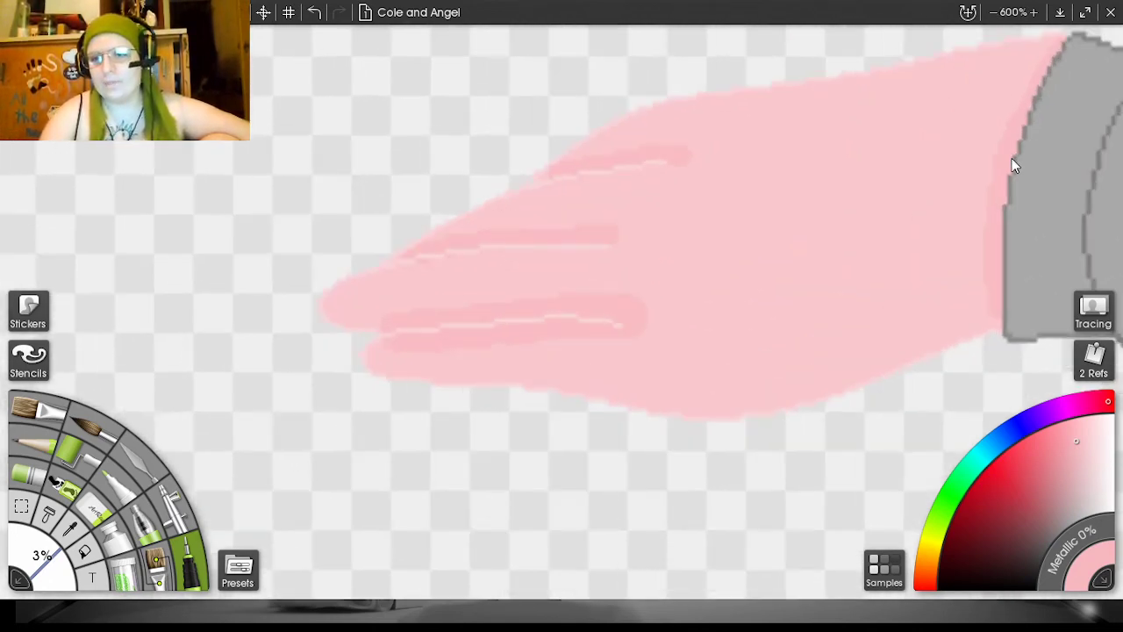
{"action": "left_click_drag", "start_coordinate": [1012, 158], "coordinate": [873, 200]}
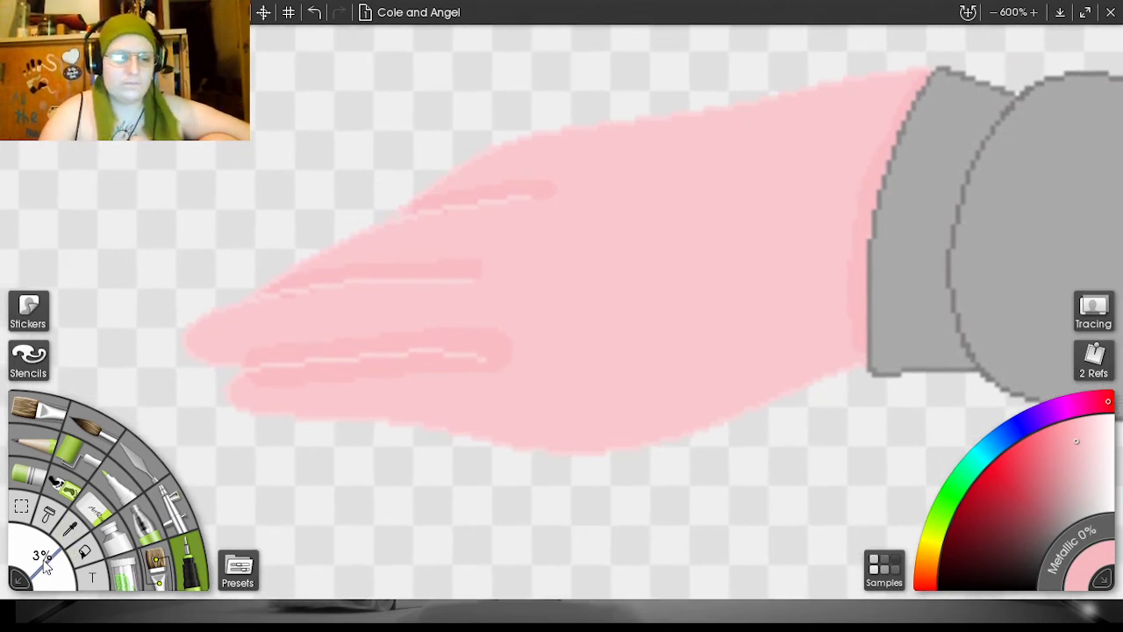
{"action": "left_click_drag", "start_coordinate": [45, 566], "coordinate": [50, 560]}
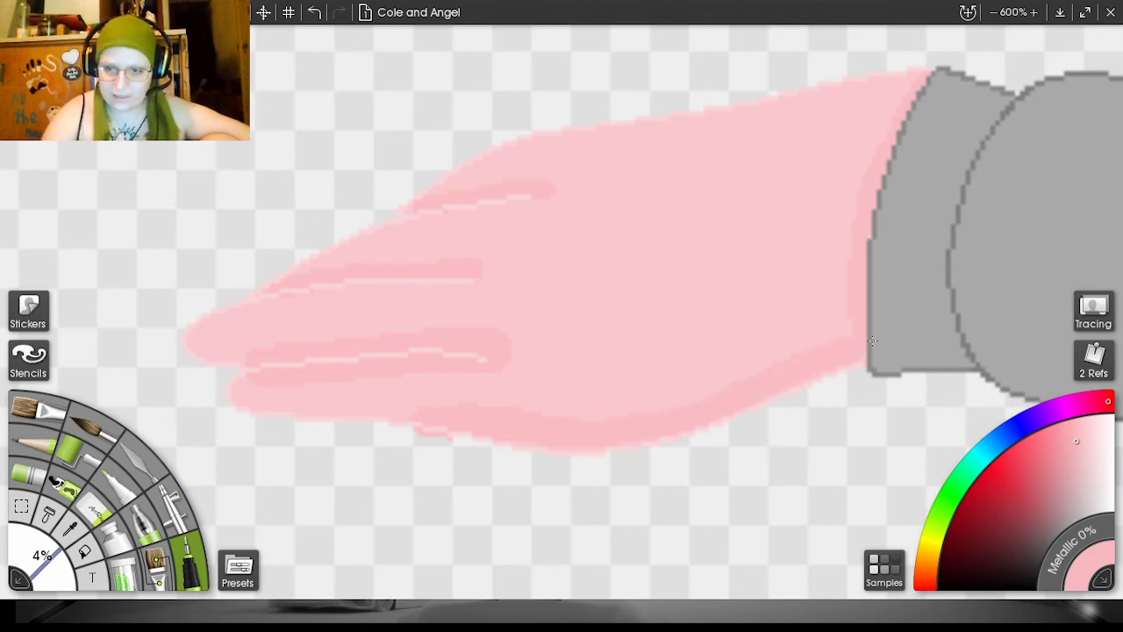
{"action": "left_click", "coordinate": [91, 508]}
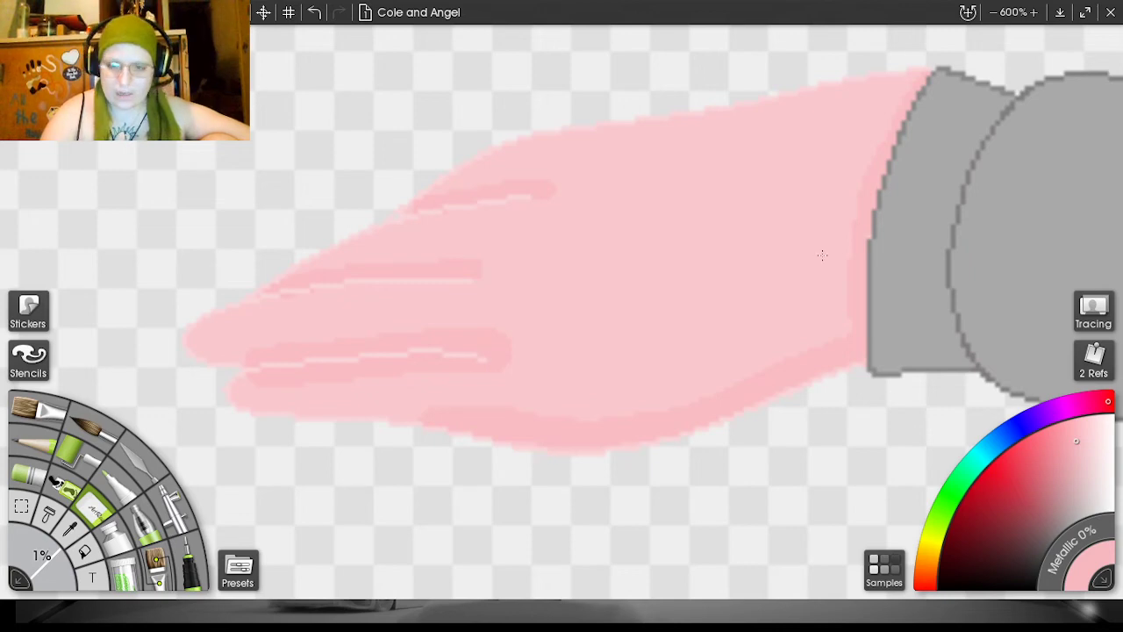
- Shade along the two upper finger lines of the lying figure's other hand, on the drawing's right side, with the pink pen at 4% size
{"action": "scroll", "coordinate": [962, 128], "scroll_direction": "down", "scroll_amount": 4}
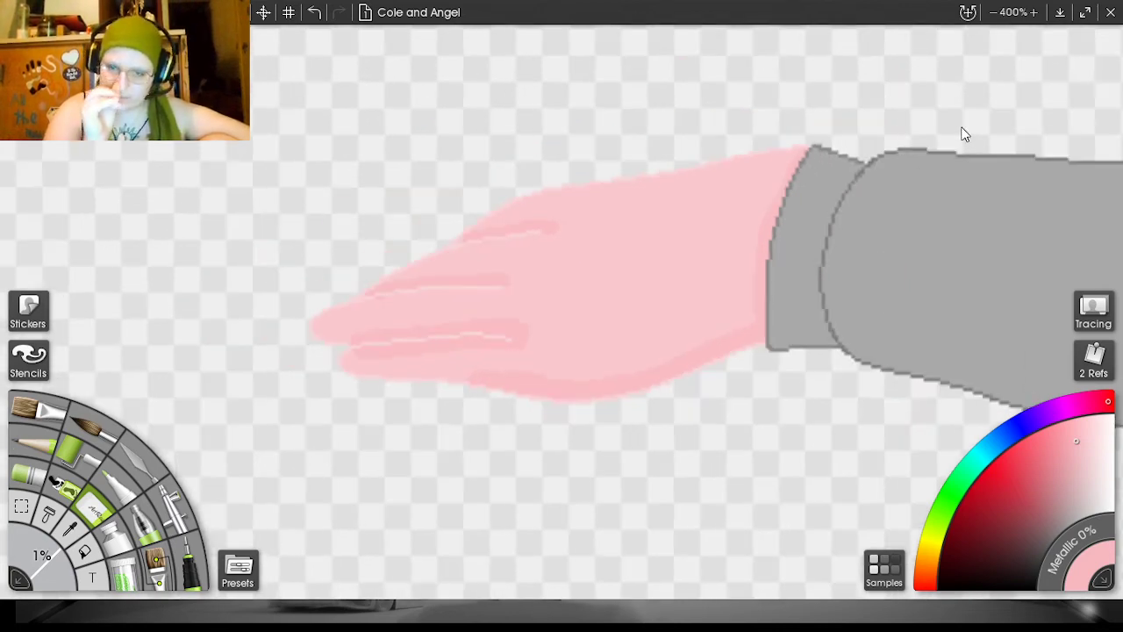
{"action": "left_click_drag", "start_coordinate": [995, 163], "coordinate": [446, 120]}
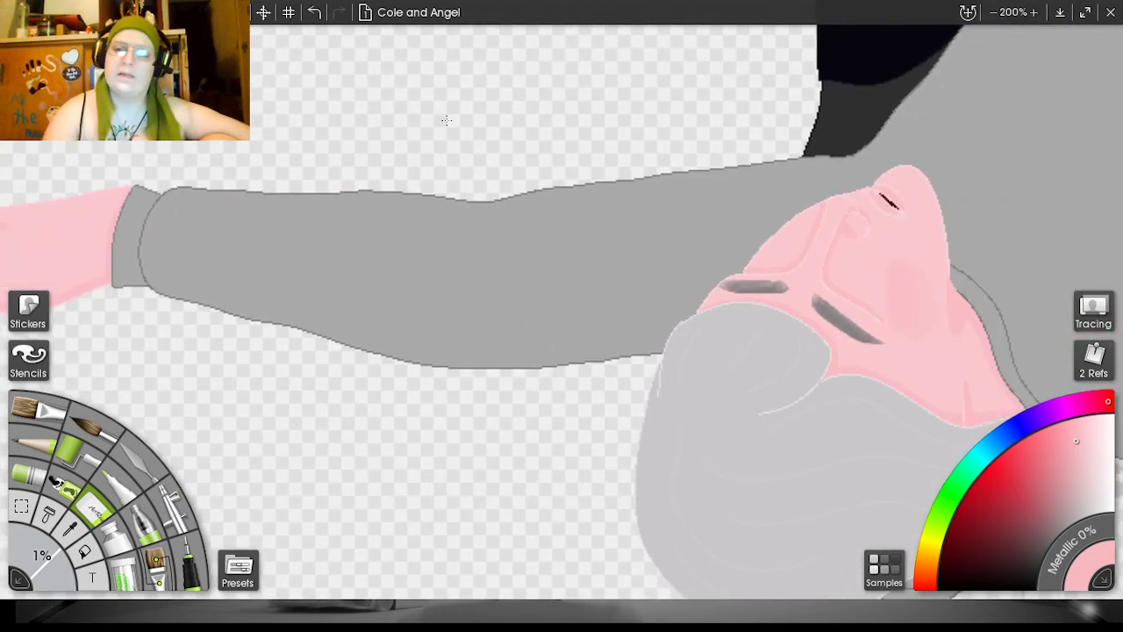
{"action": "left_click_drag", "start_coordinate": [1068, 119], "coordinate": [360, 68]}
{"action": "left_click_drag", "start_coordinate": [1017, 151], "coordinate": [501, 106]}
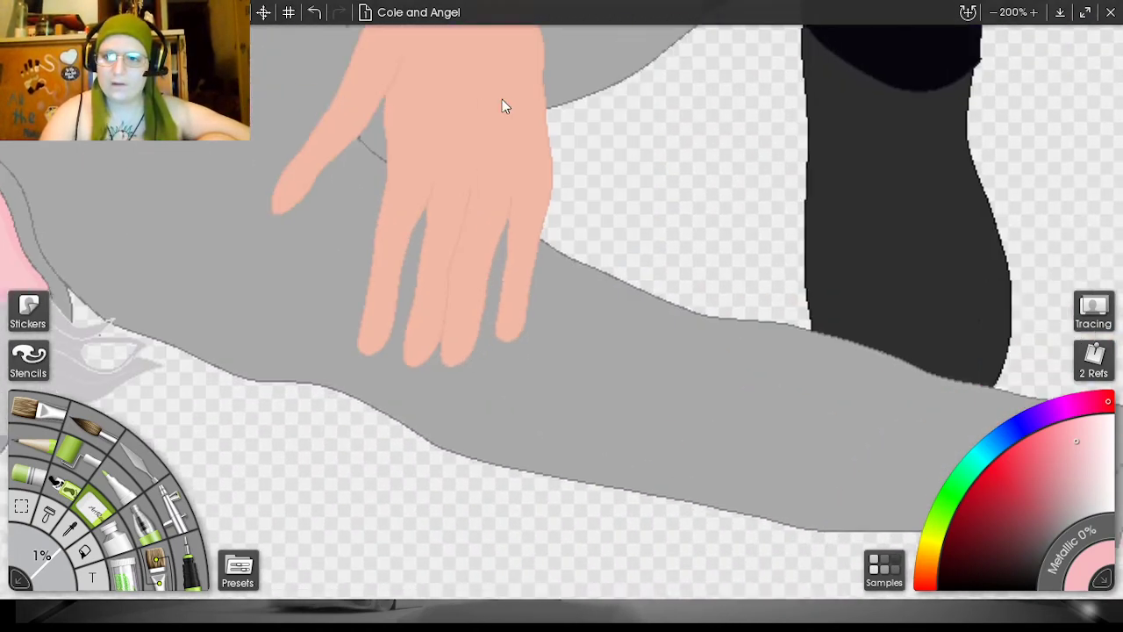
{"action": "left_click_drag", "start_coordinate": [921, 105], "coordinate": [657, 104]}
{"action": "left_click_drag", "start_coordinate": [1028, 161], "coordinate": [684, 69]}
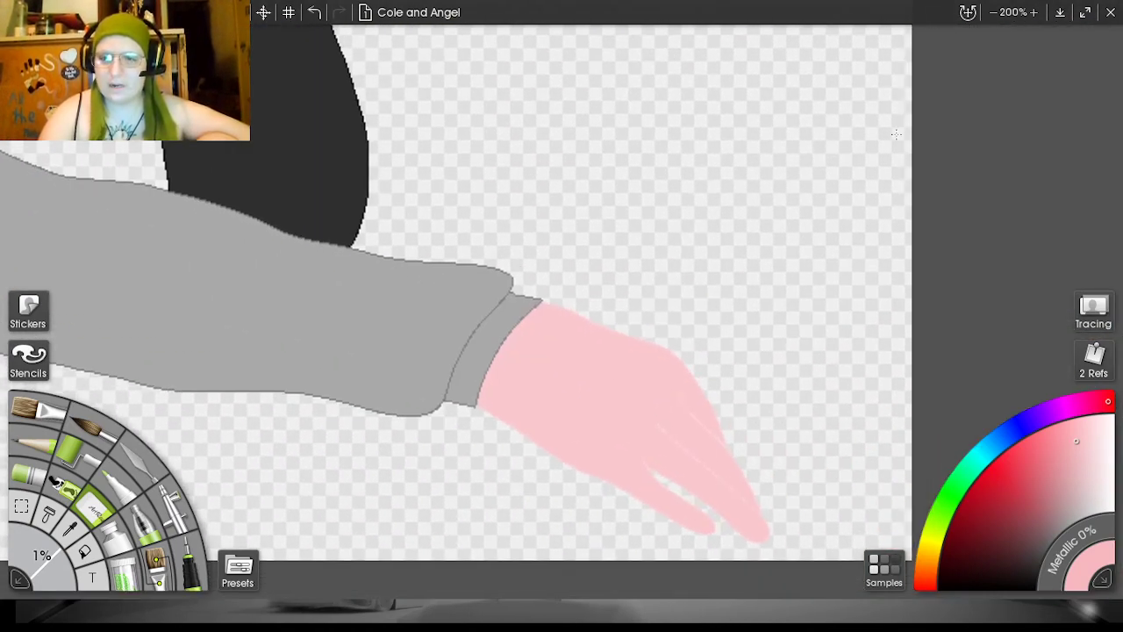
{"action": "left_click_drag", "start_coordinate": [1030, 171], "coordinate": [906, 94]}
{"action": "scroll", "coordinate": [1023, 139], "scroll_direction": "up", "scroll_amount": 2}
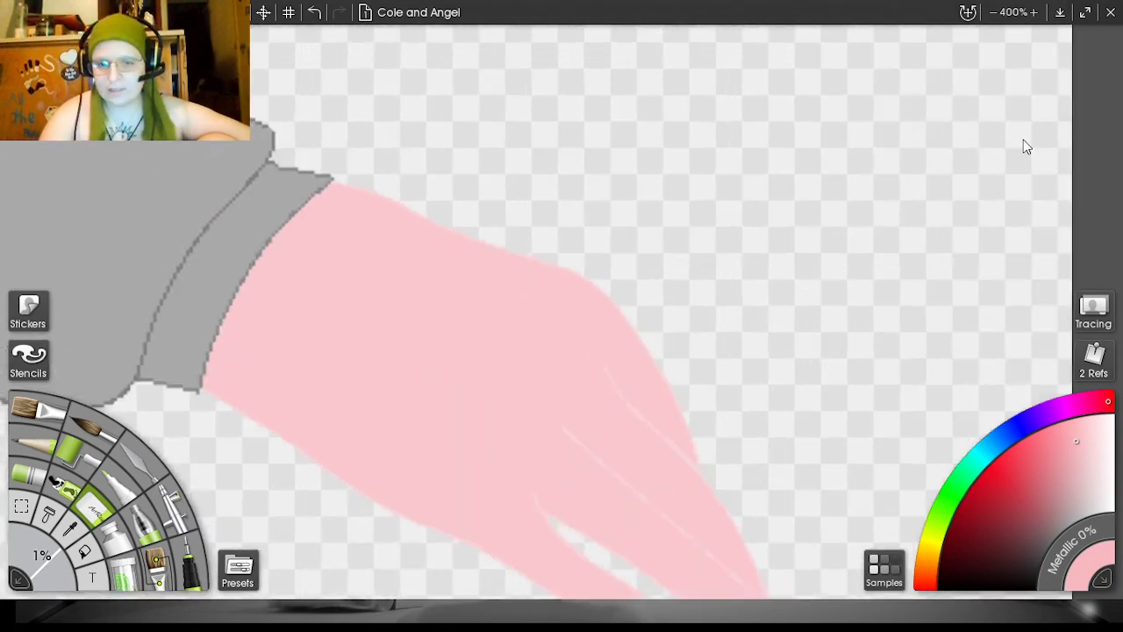
{"action": "left_click_drag", "start_coordinate": [1021, 141], "coordinate": [1018, 3]}
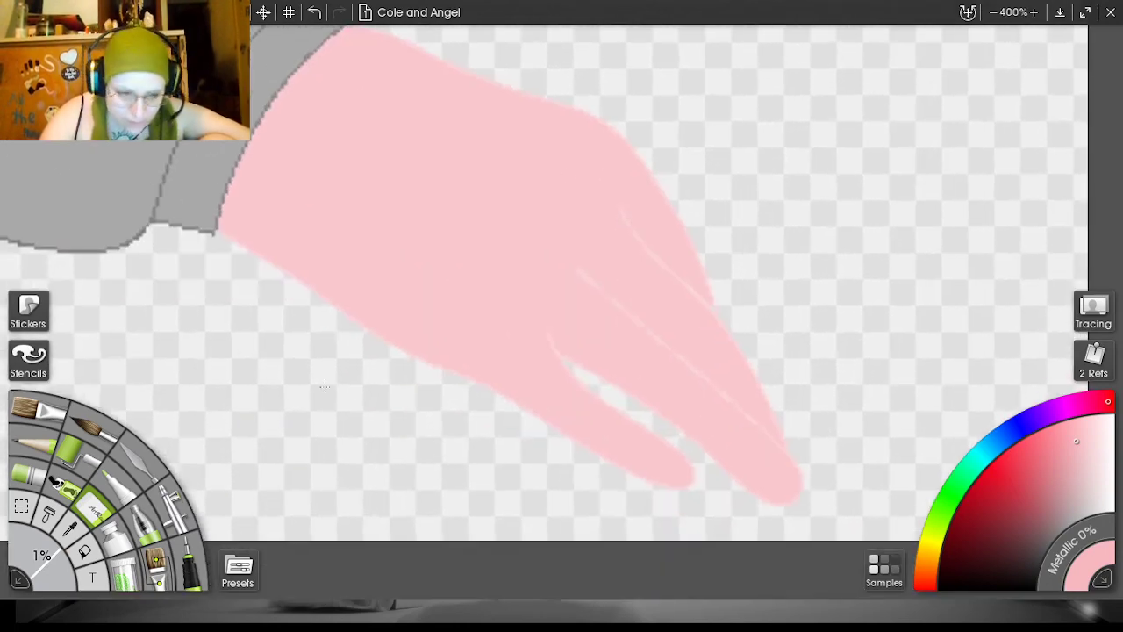
{"action": "left_click", "coordinate": [193, 551]}
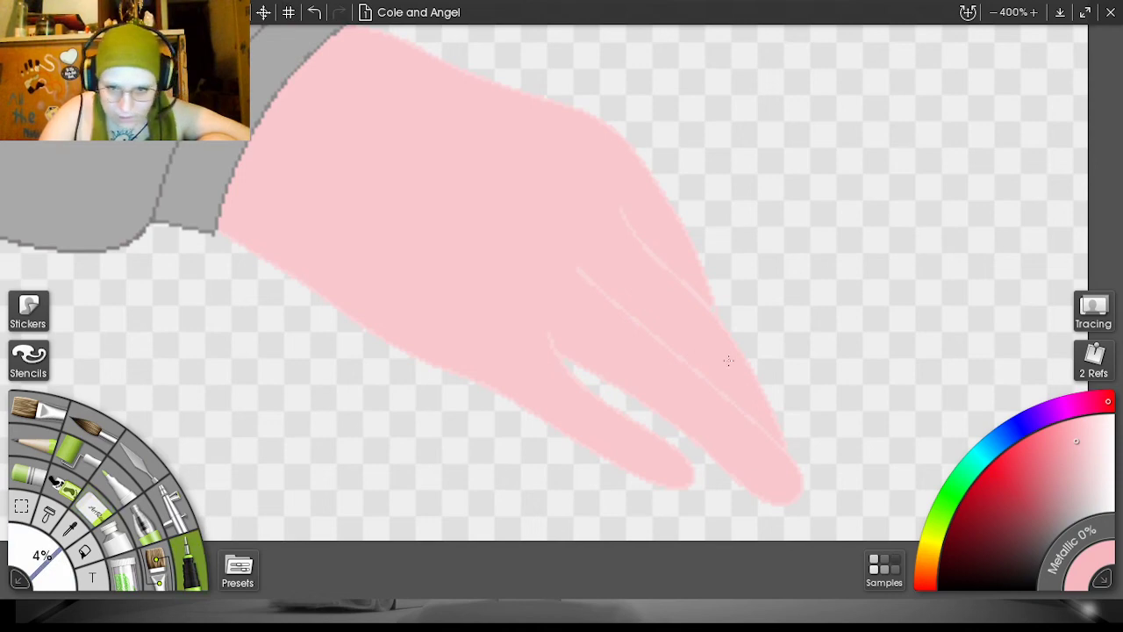
{"action": "left_click_drag", "start_coordinate": [734, 390], "coordinate": [701, 361]}
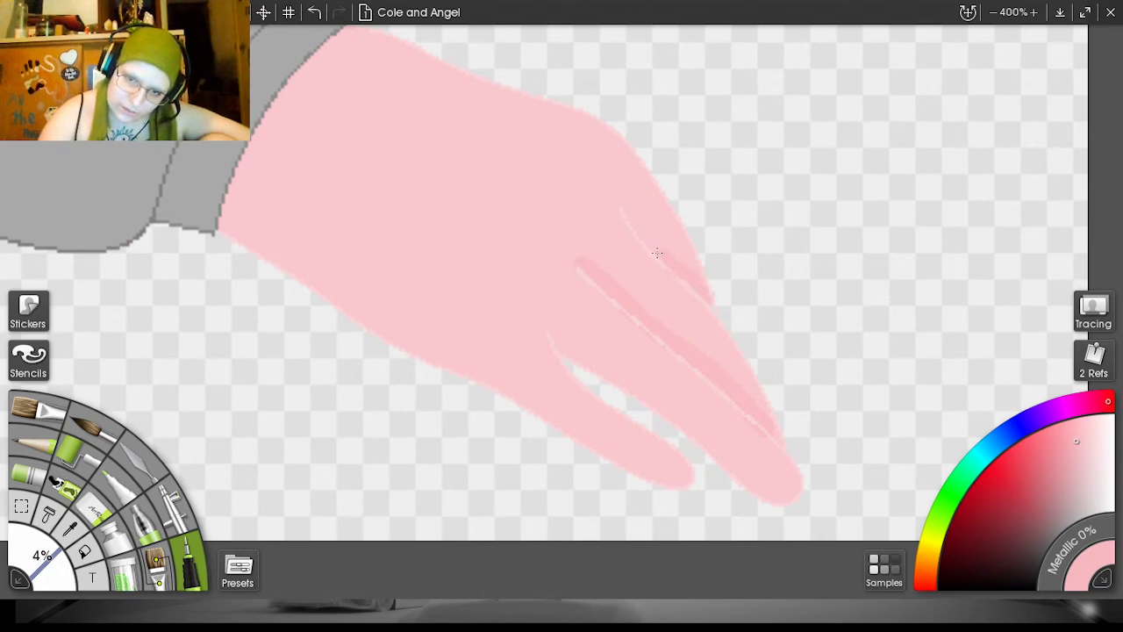
{"action": "left_click_drag", "start_coordinate": [657, 252], "coordinate": [626, 208]}
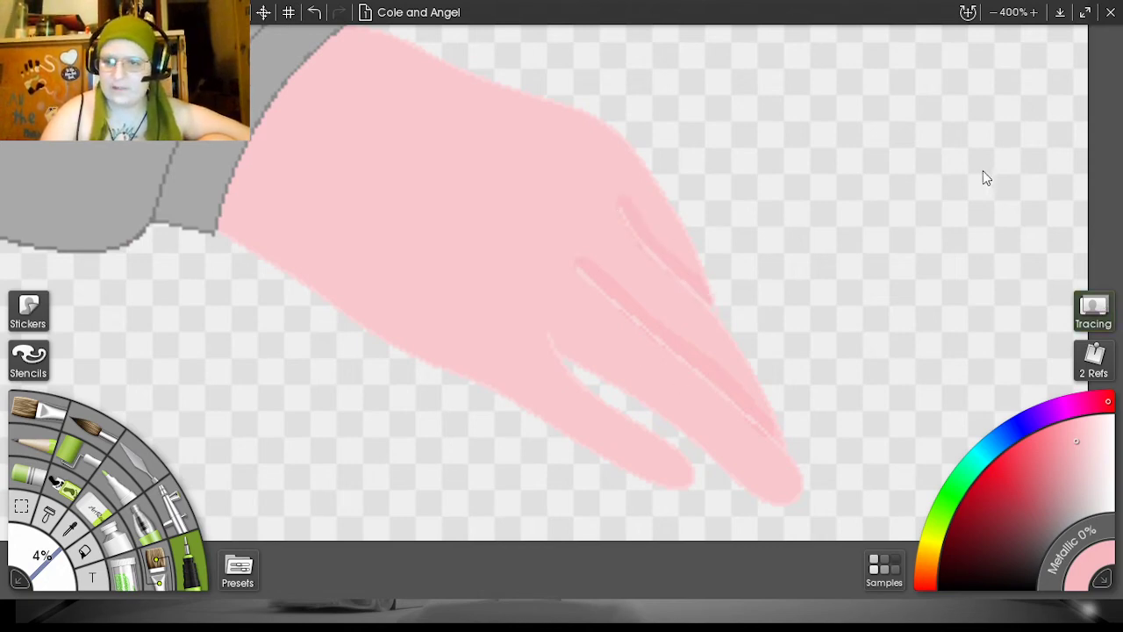
- Shade that right-side hand's wrist along the cuff, its finger edge above the gap, and its lower edge with the 4% pink pen
{"action": "left_click_drag", "start_coordinate": [983, 173], "coordinate": [1122, 248]}
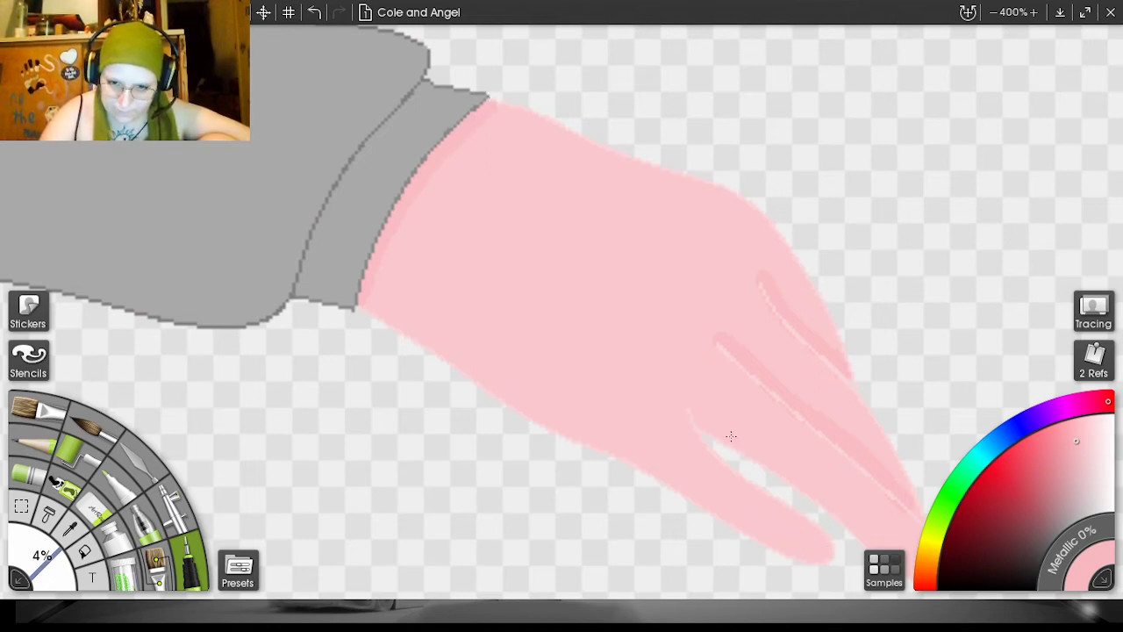
{"action": "mouse_move", "coordinate": [693, 405]}
{"action": "left_mouse_down"}
{"action": "mouse_move", "coordinate": [805, 476]}
{"action": "mouse_move", "coordinate": [930, 577]}
{"action": "left_mouse_up"}
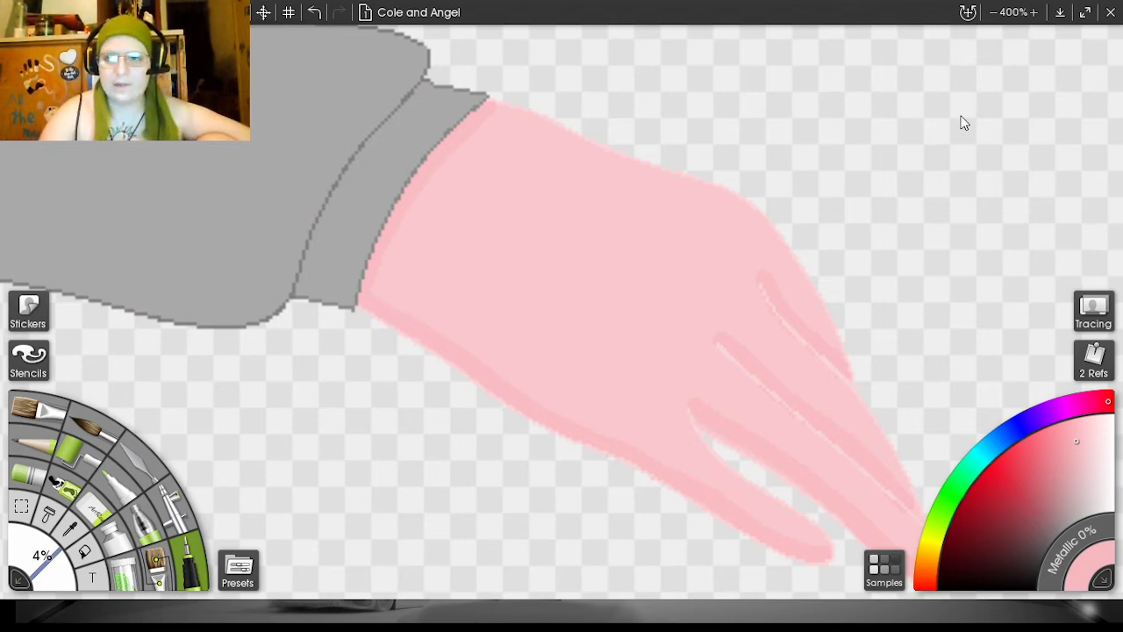
{"action": "key", "text": "ctrl+minus"}
{"action": "key", "text": "ctrl+minus"}
{"action": "key", "text": "ctrl+minus"}
{"action": "left_click_drag", "start_coordinate": [991, 169], "coordinate": [1116, 195]}
{"action": "left_click_drag", "start_coordinate": [988, 160], "coordinate": [1121, 181]}
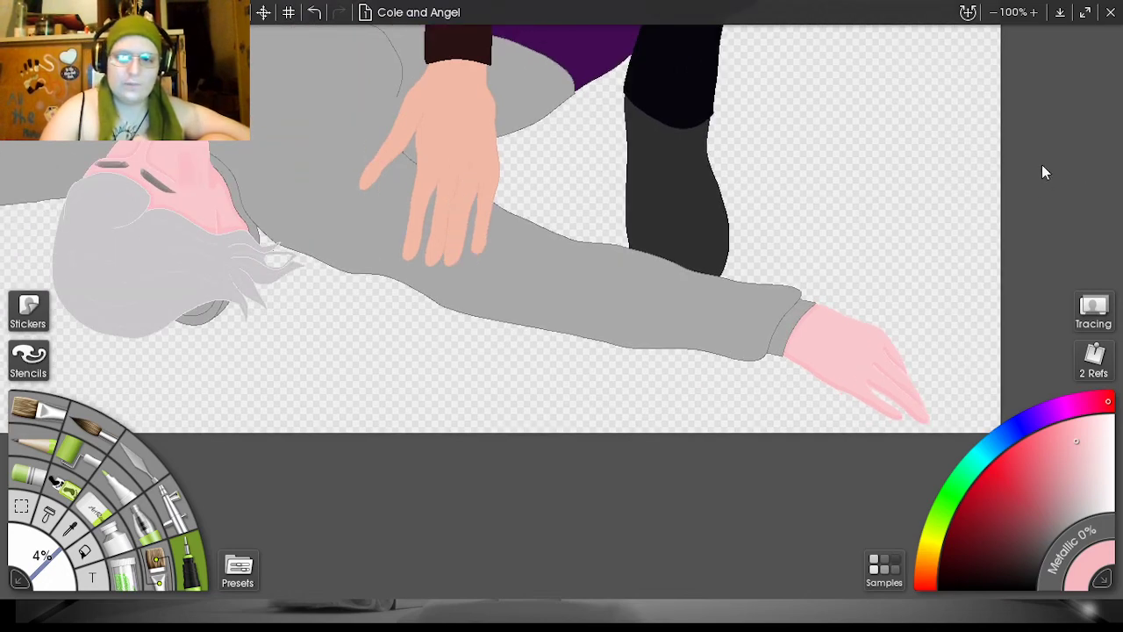
- Widen the pink shading around the lying figure's eye sockets, cheek, hairline and neck with the pen at 7% size
{"action": "left_click_drag", "start_coordinate": [991, 167], "coordinate": [1053, 146]}
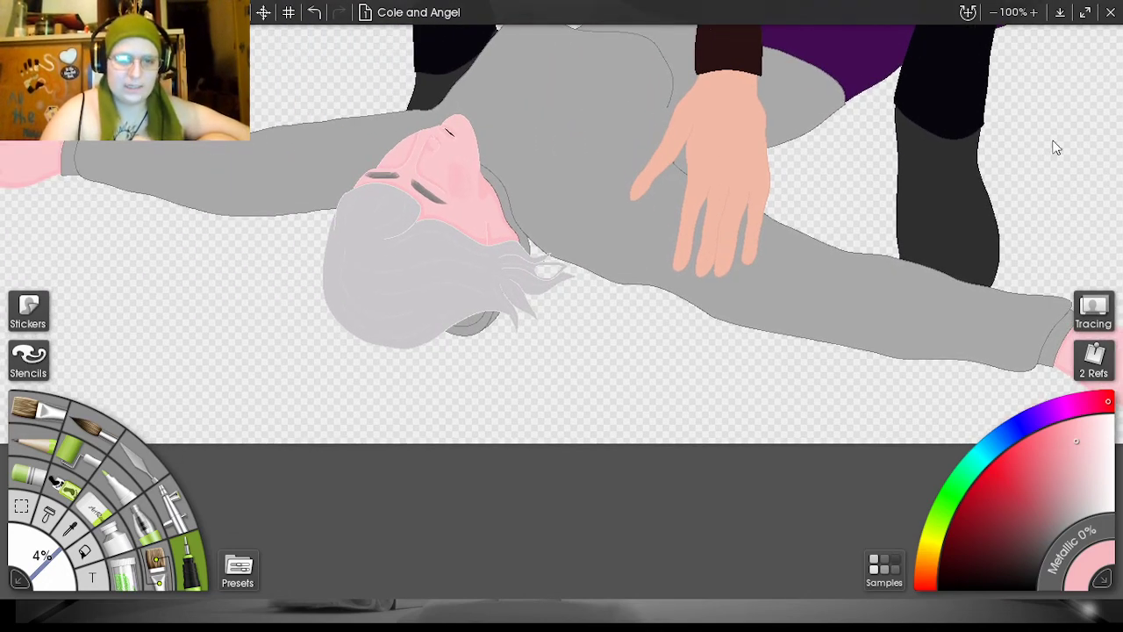
{"action": "left_click_drag", "start_coordinate": [983, 151], "coordinate": [1048, 131]}
{"action": "key", "text": "ctrl+plus"}
{"action": "key", "text": "ctrl+plus"}
{"action": "key", "text": "ctrl+plus"}
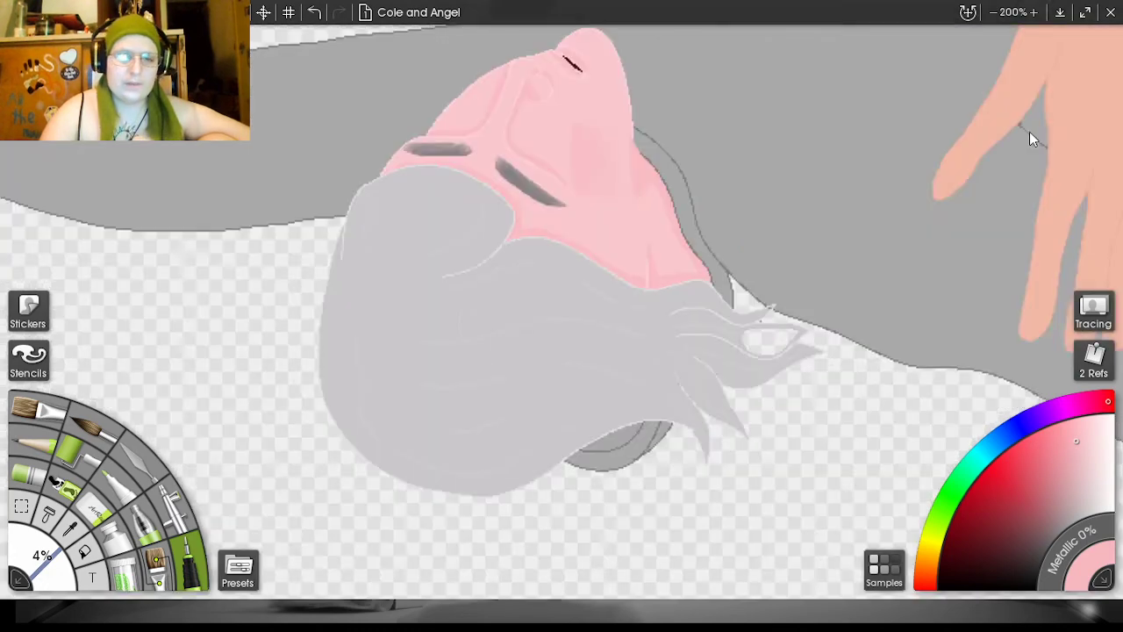
{"action": "left_click_drag", "start_coordinate": [987, 164], "coordinate": [1049, 428]}
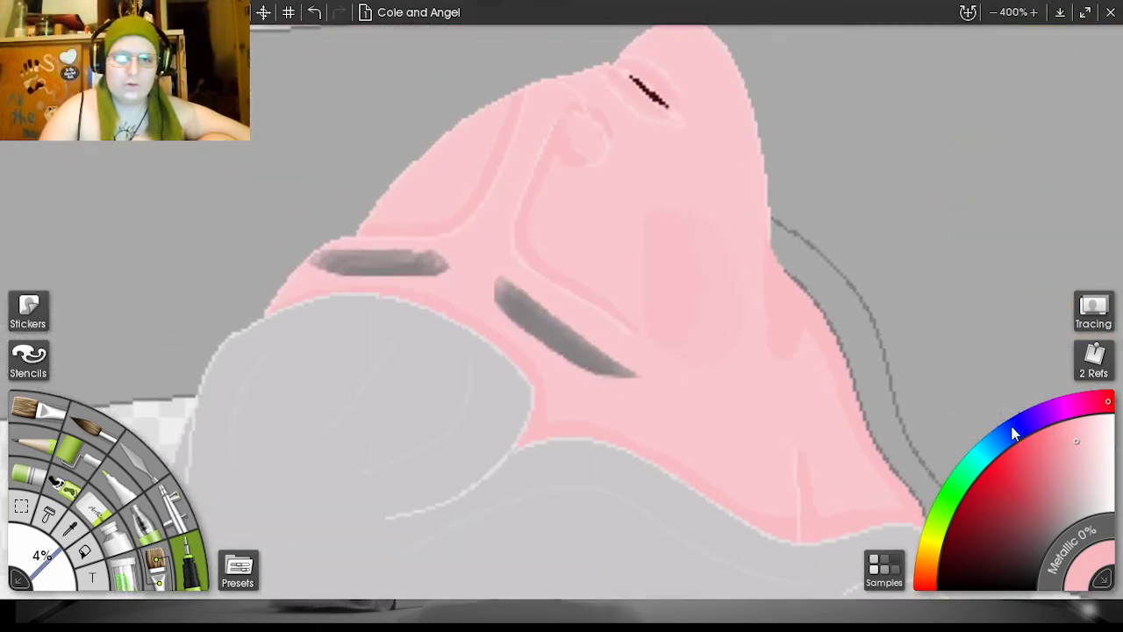
{"action": "left_click_drag", "start_coordinate": [40, 562], "coordinate": [43, 559]}
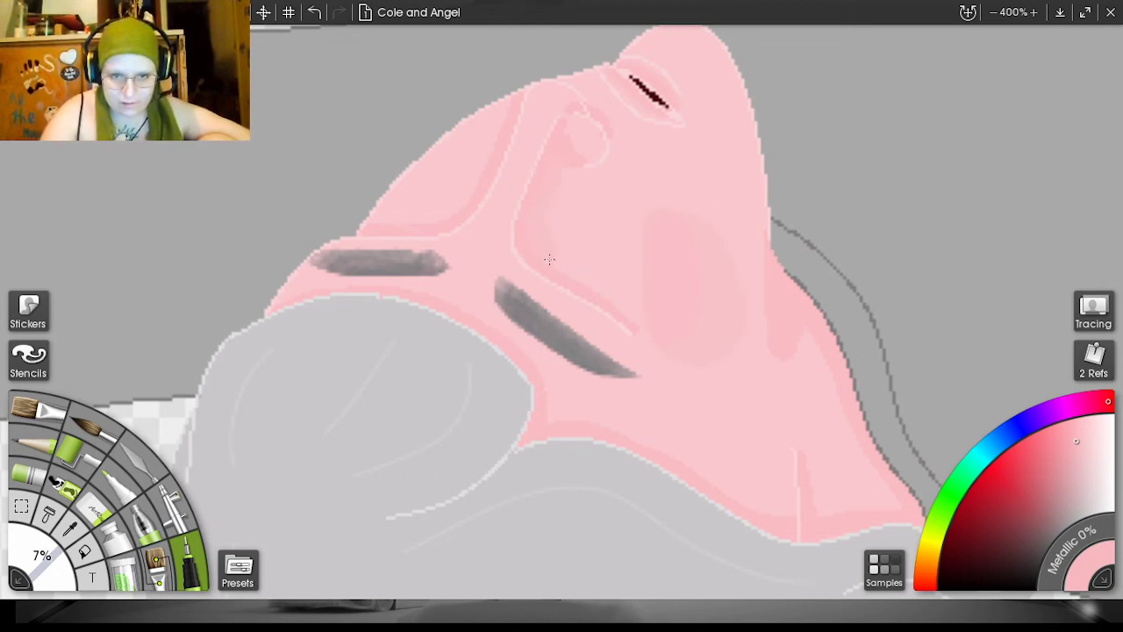
{"action": "mouse_move", "coordinate": [535, 247]}
{"action": "left_mouse_down"}
{"action": "mouse_move", "coordinate": [609, 283]}
{"action": "mouse_move", "coordinate": [638, 319]}
{"action": "left_mouse_up"}
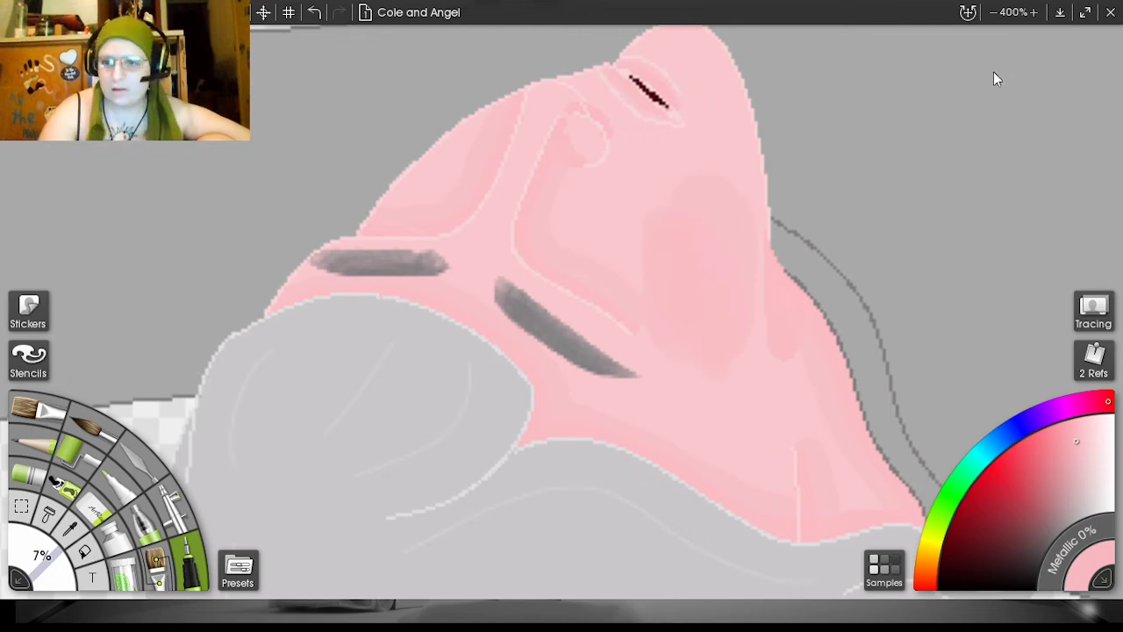
- Widen the shading on the lying figure's left-side hand along the cuff and the lower edge with the 7% pink pen
{"action": "scroll", "coordinate": [974, 120], "scroll_direction": "down", "scroll_amount": 8}
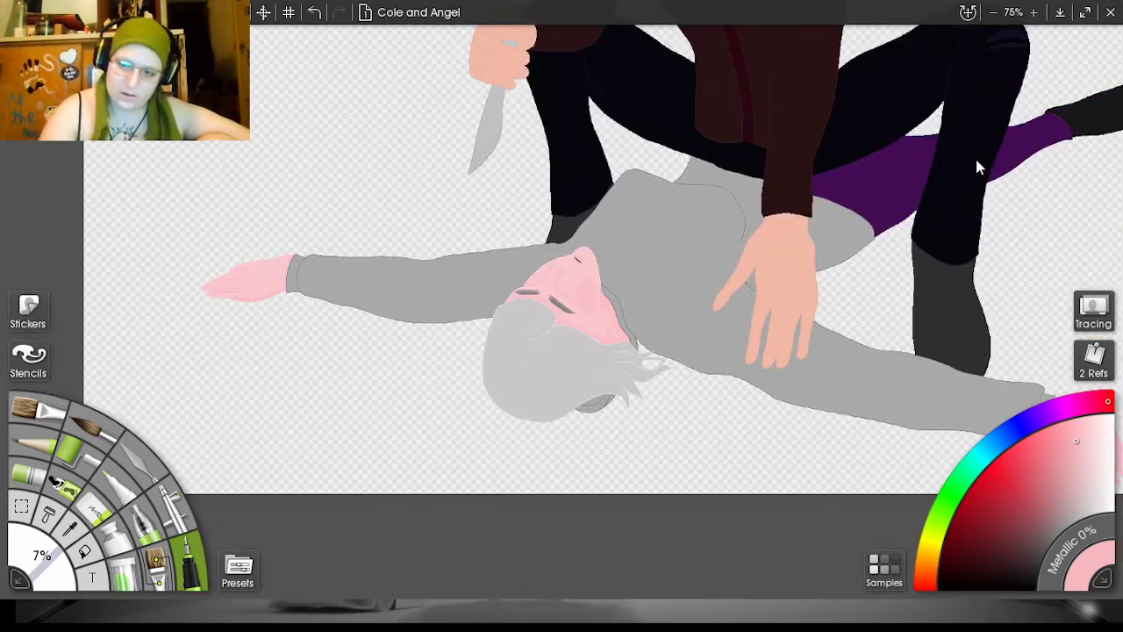
{"action": "left_click_drag", "start_coordinate": [979, 167], "coordinate": [1120, 146]}
{"action": "left_click_drag", "start_coordinate": [1028, 168], "coordinate": [1121, 195]}
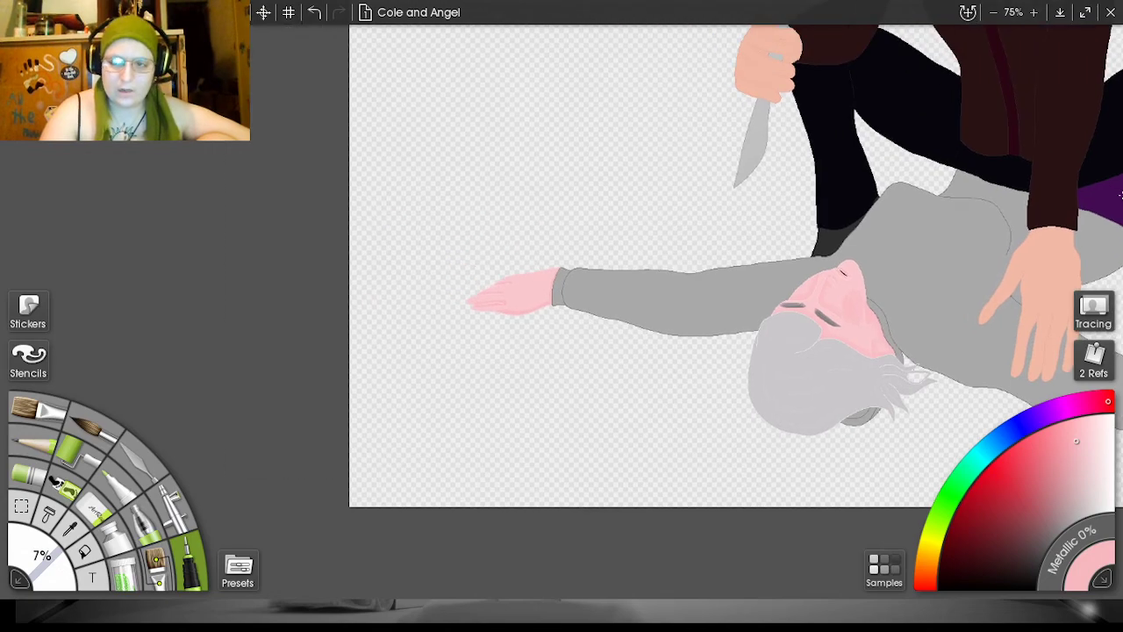
{"action": "scroll", "coordinate": [1024, 132], "scroll_direction": "up", "scroll_amount": 8}
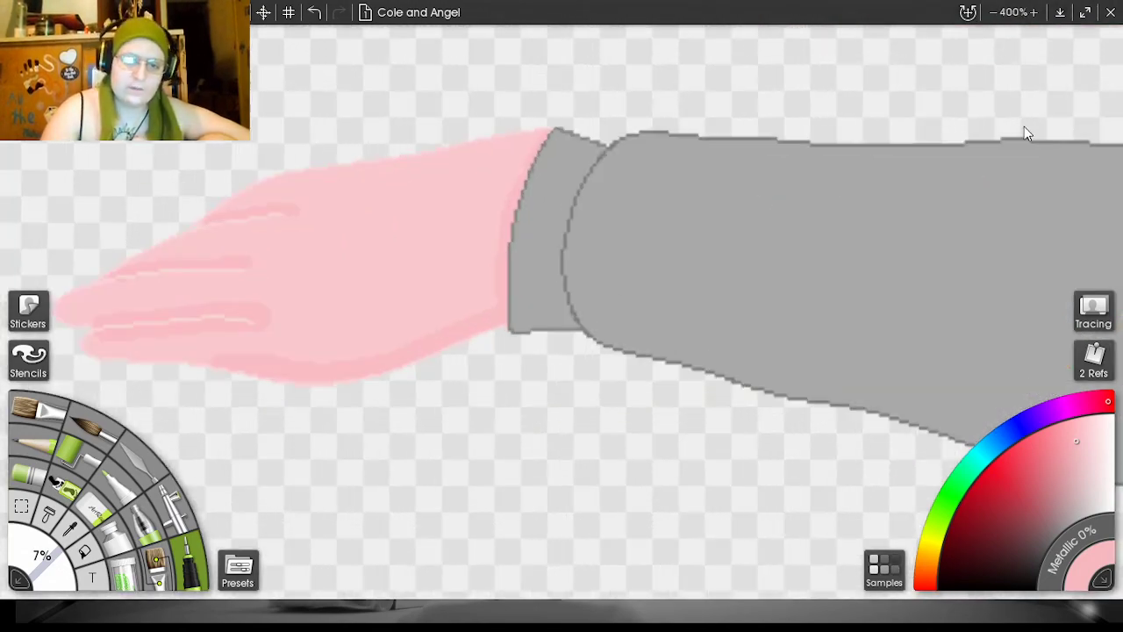
{"action": "left_click_drag", "start_coordinate": [990, 162], "coordinate": [1095, 204]}
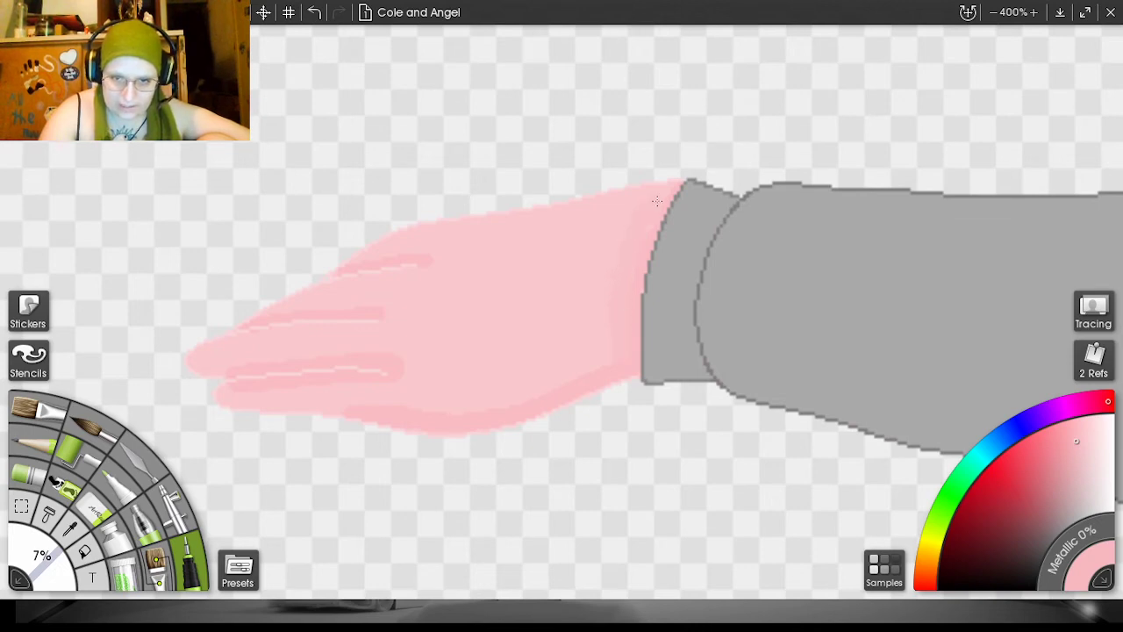
{"action": "left_click_drag", "start_coordinate": [797, 184], "coordinate": [930, 175]}
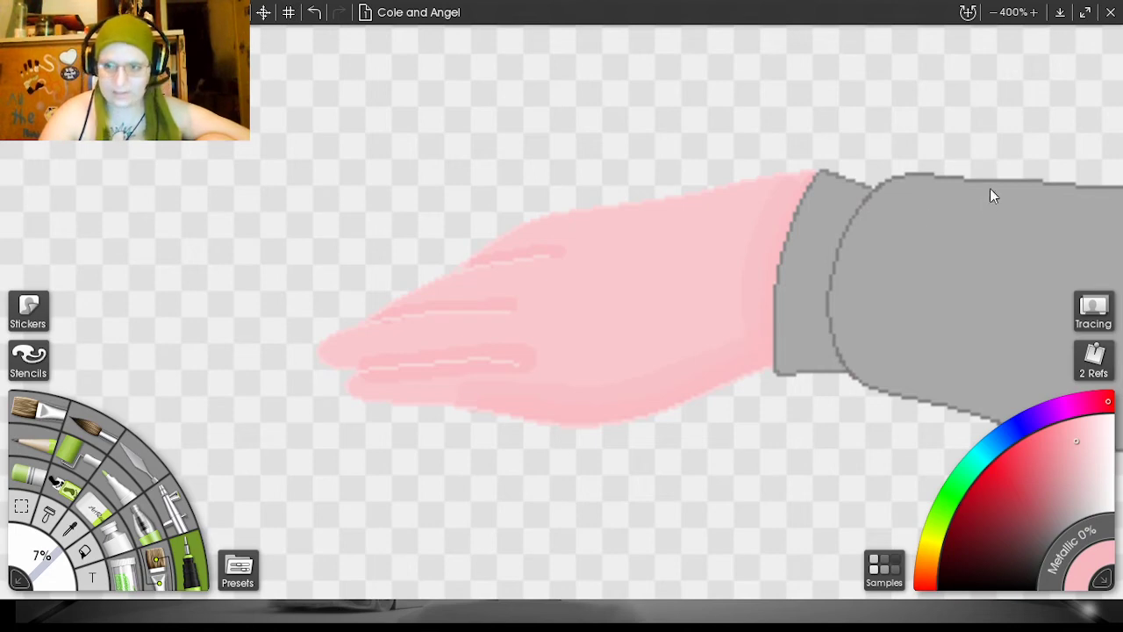
- Widen the shading on the lying figure's right-side hand along the cuff, lower edge and finger lines with the 7% pink pen
{"action": "left_click_drag", "start_coordinate": [1003, 163], "coordinate": [270, 37]}
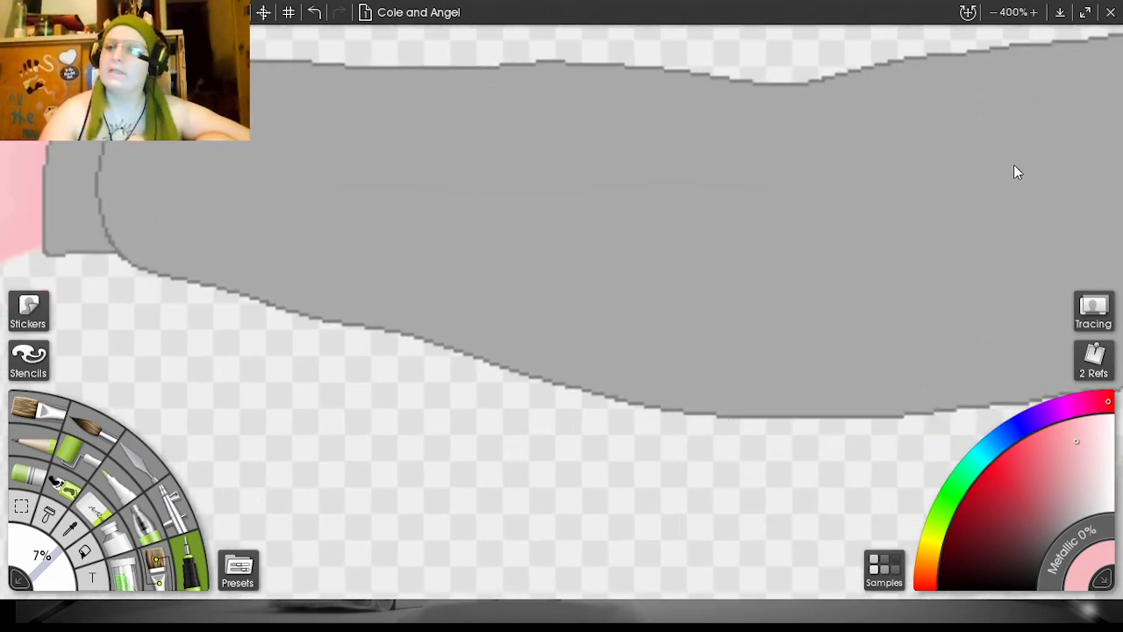
{"action": "left_click_drag", "start_coordinate": [1013, 164], "coordinate": [228, 149]}
{"action": "left_click_drag", "start_coordinate": [939, 133], "coordinate": [403, 97]}
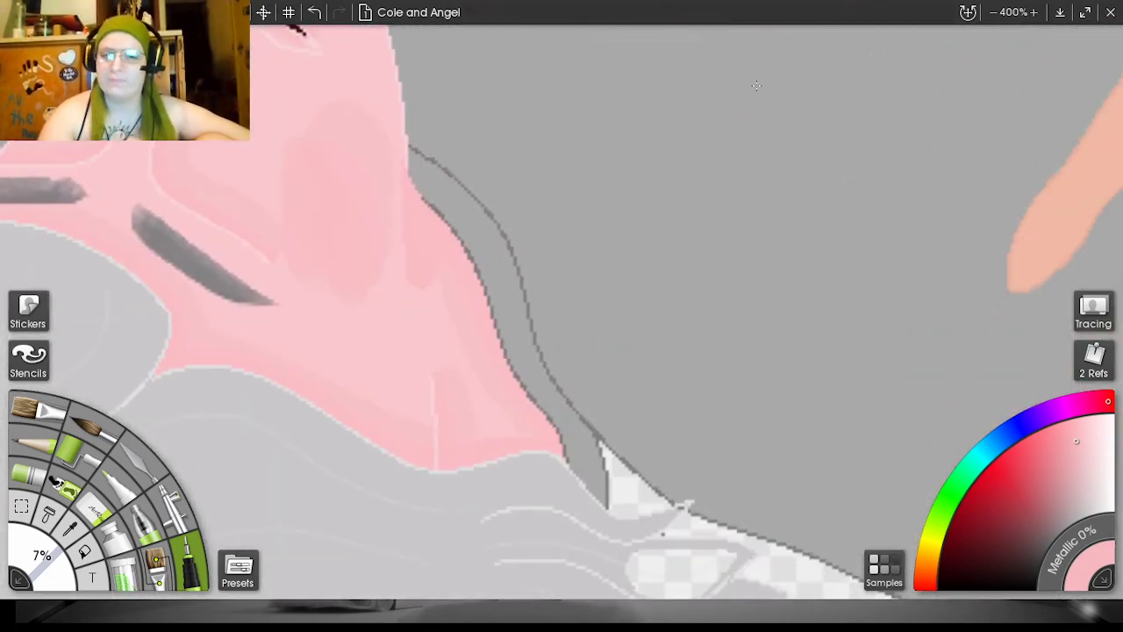
{"action": "left_click_drag", "start_coordinate": [1031, 164], "coordinate": [459, 158]}
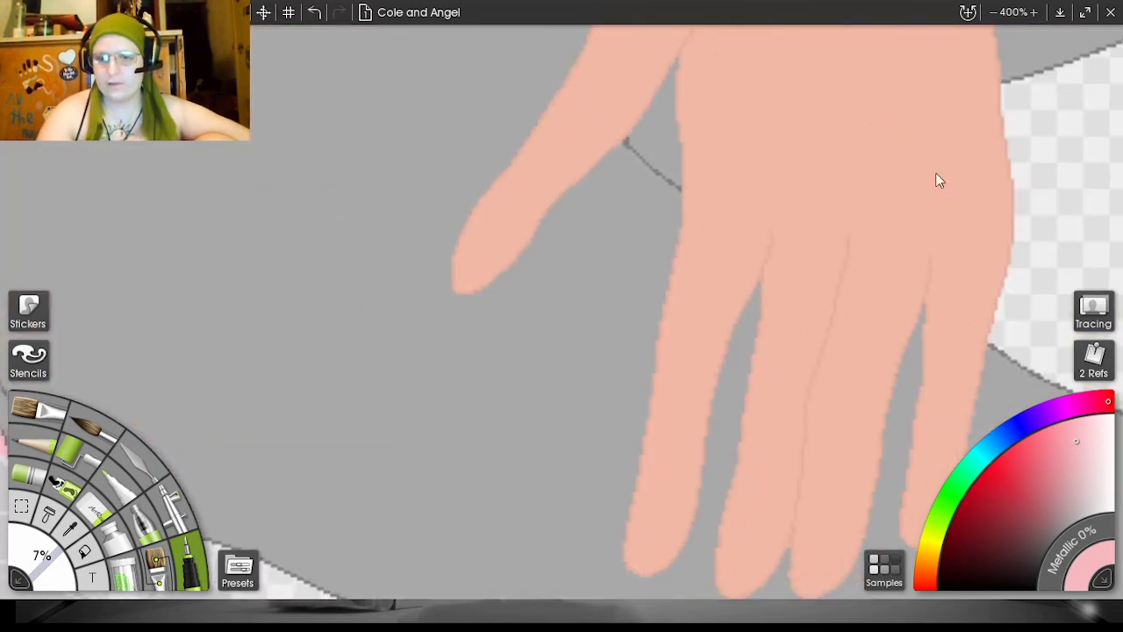
{"action": "left_click_drag", "start_coordinate": [990, 148], "coordinate": [406, 65]}
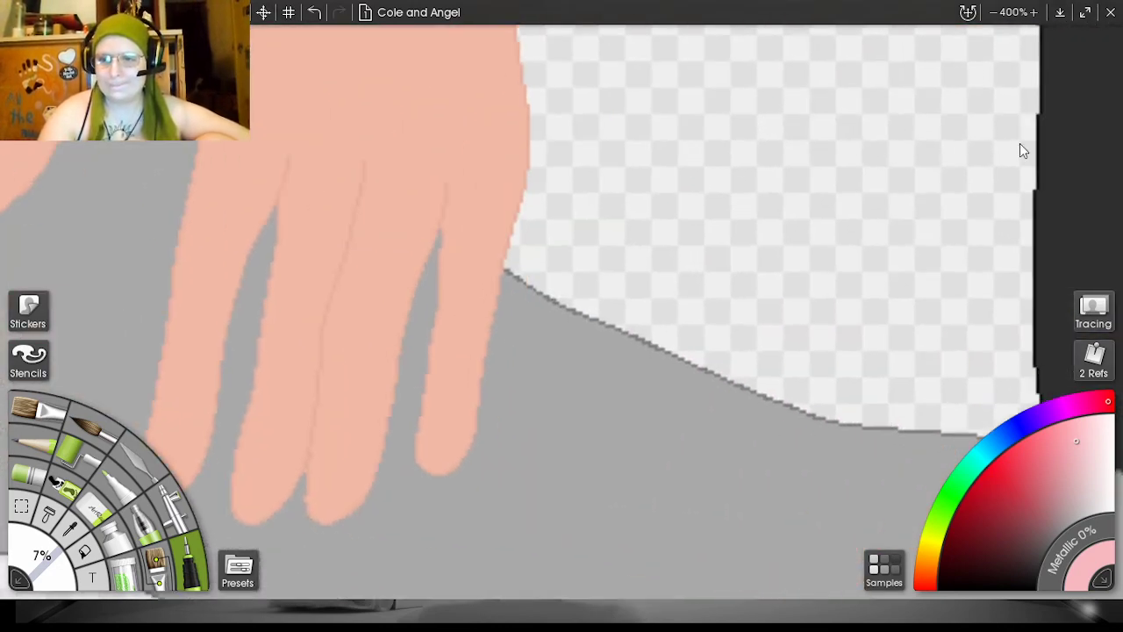
{"action": "left_click_drag", "start_coordinate": [1008, 171], "coordinate": [644, 70]}
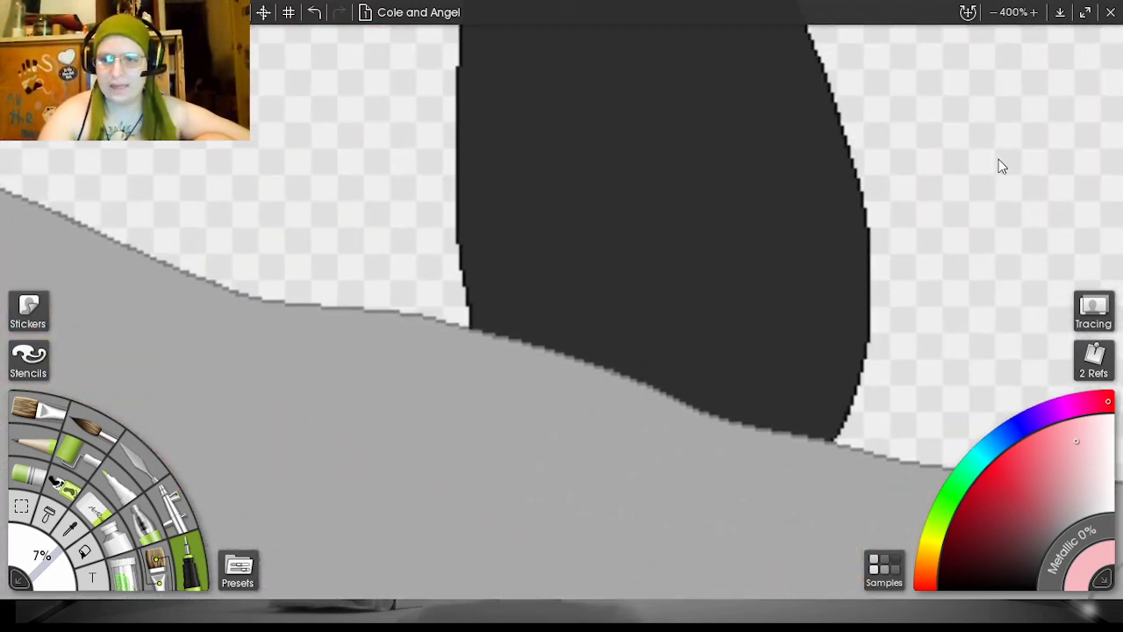
{"action": "left_click_drag", "start_coordinate": [998, 165], "coordinate": [367, 1]}
{"action": "left_click_drag", "start_coordinate": [1013, 174], "coordinate": [960, 3]}
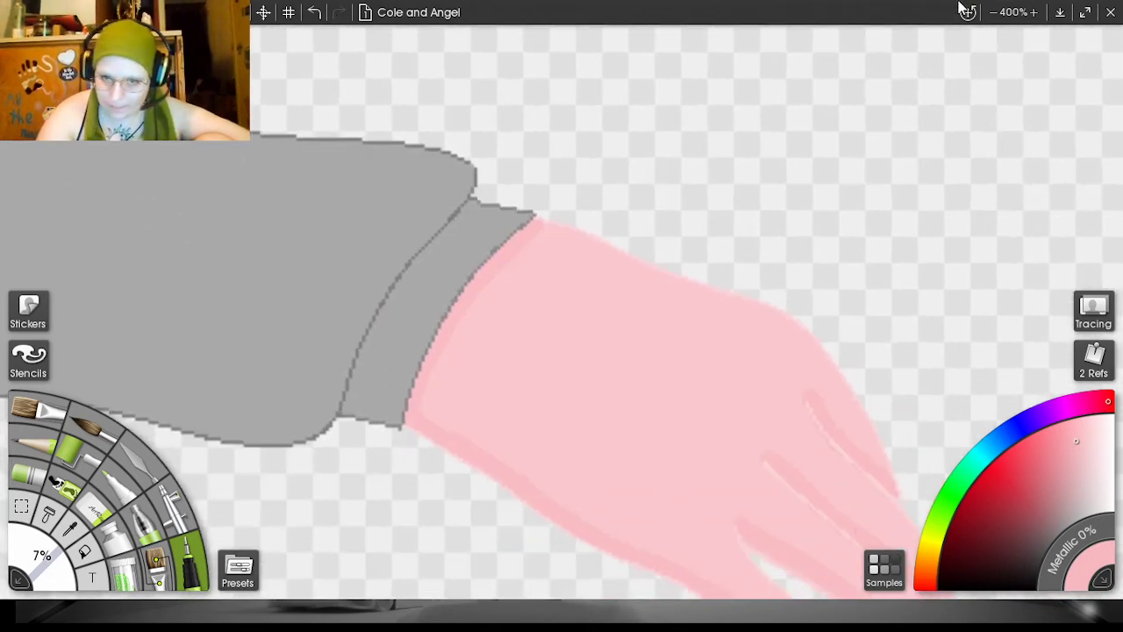
{"action": "left_click_drag", "start_coordinate": [993, 163], "coordinate": [980, 16]}
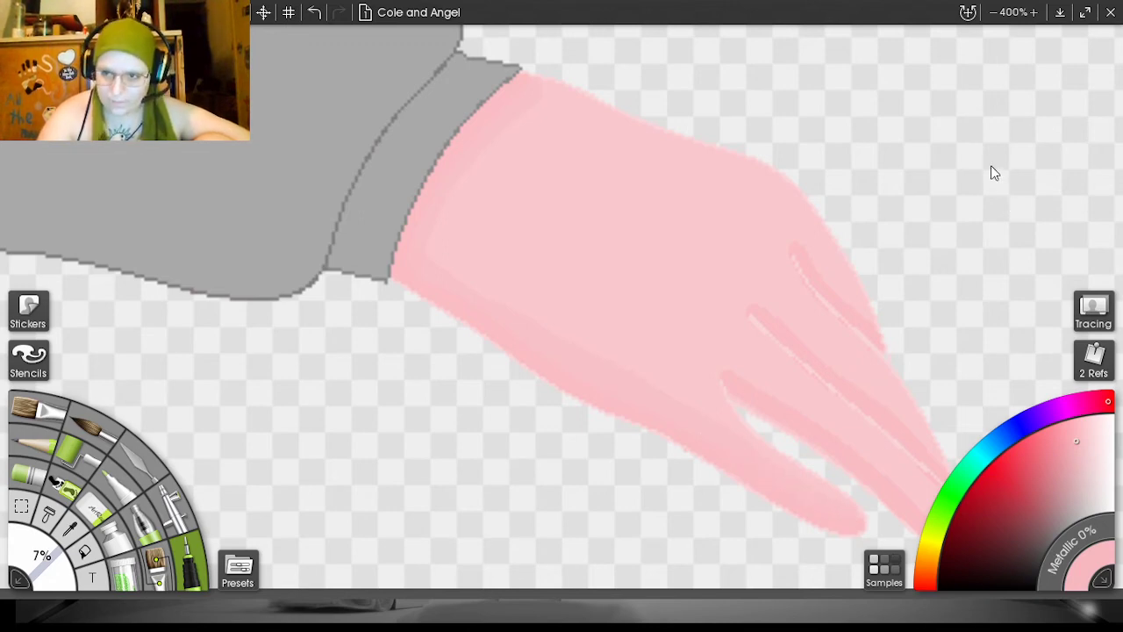
{"action": "left_click_drag", "start_coordinate": [991, 166], "coordinate": [758, 66]}
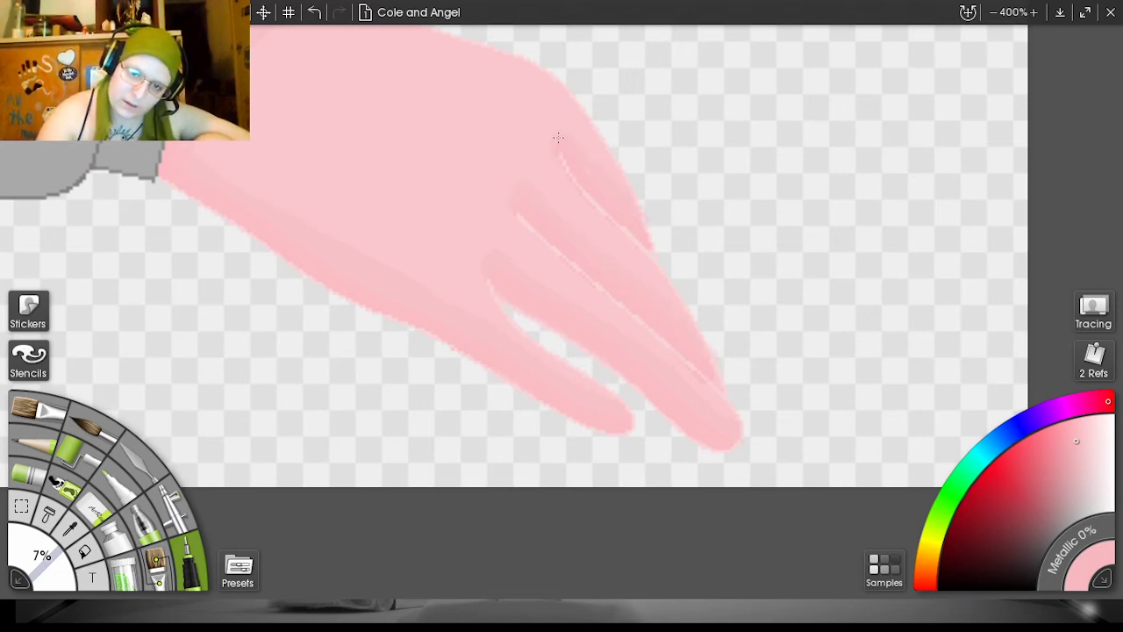
- Choose a paler pink as the highlight colour for the lying figure's right-side hand
{"action": "scroll", "coordinate": [977, 142], "scroll_direction": "down", "scroll_amount": 4}
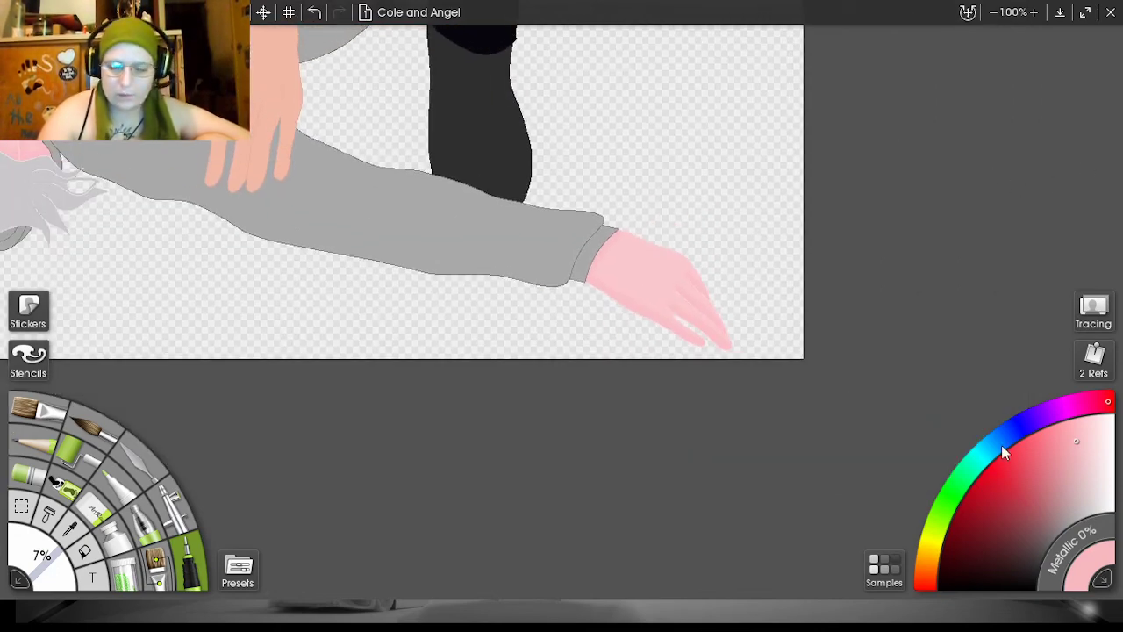
{"action": "left_click", "coordinate": [1097, 442]}
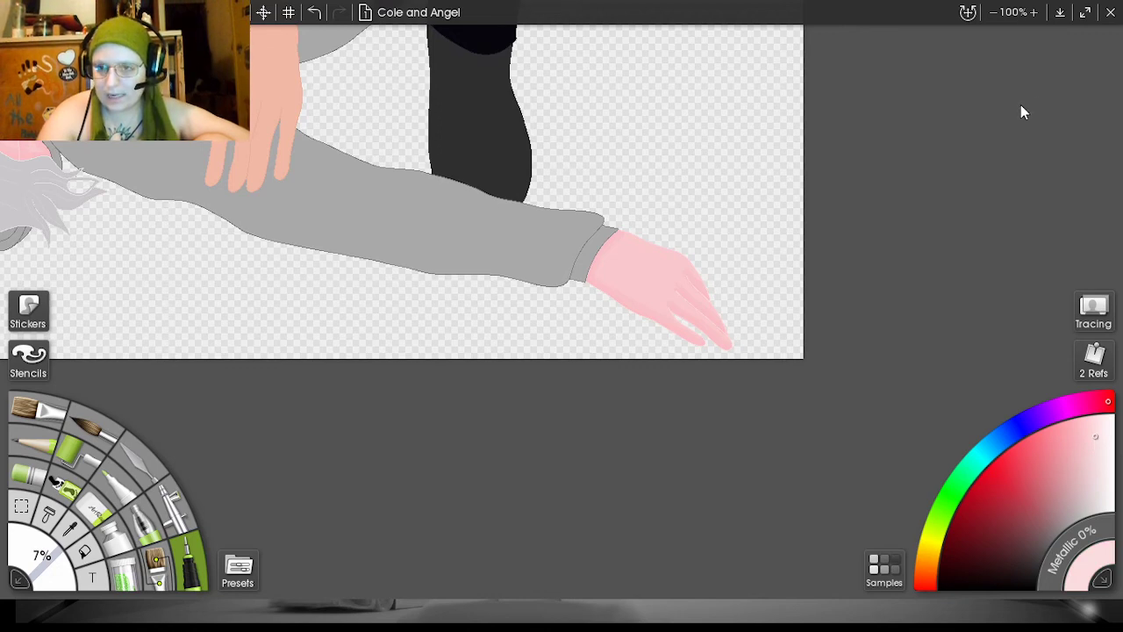
{"action": "scroll", "coordinate": [1022, 126], "scroll_direction": "up", "scroll_amount": 4}
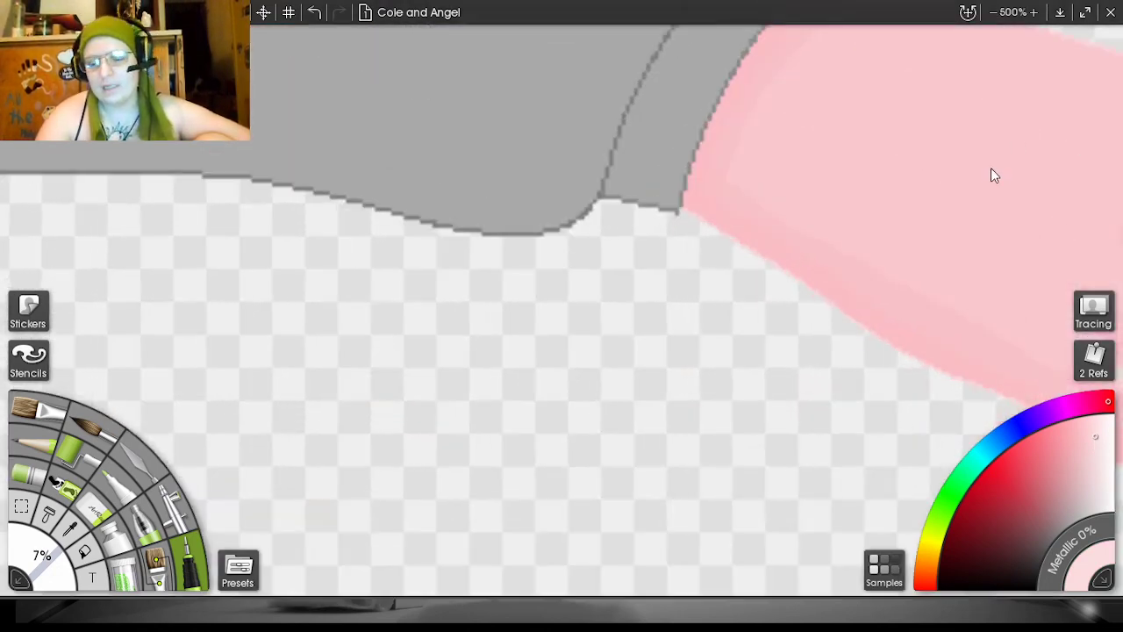
{"action": "left_click_drag", "start_coordinate": [991, 168], "coordinate": [637, 256]}
{"action": "left_click_drag", "start_coordinate": [556, 128], "coordinate": [599, 191]}
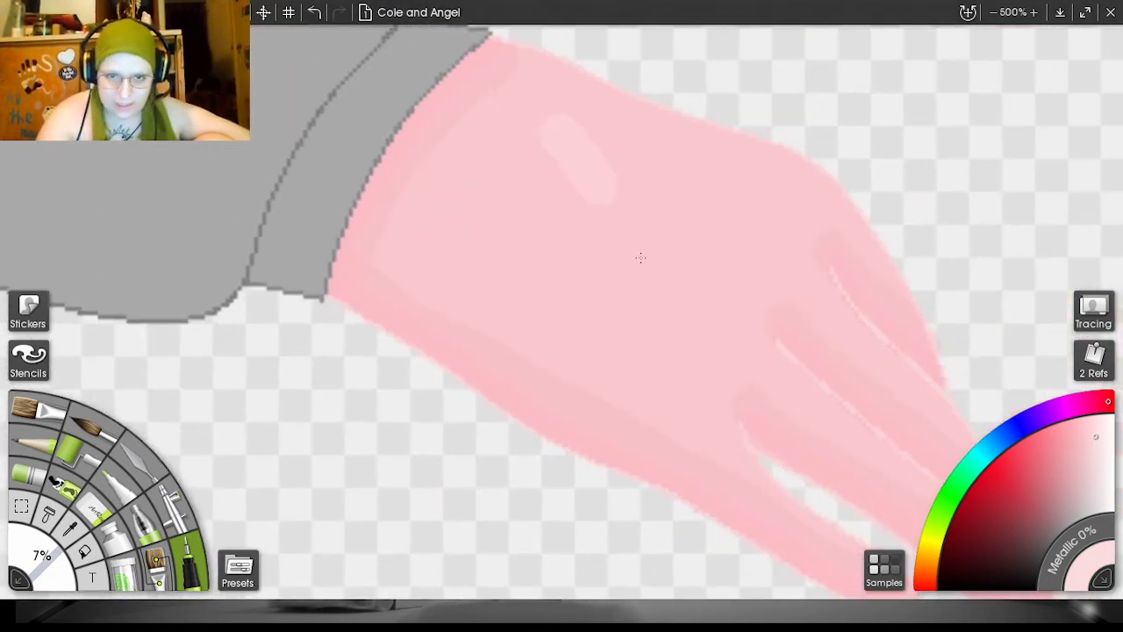
{"action": "left_click", "coordinate": [318, 11]}
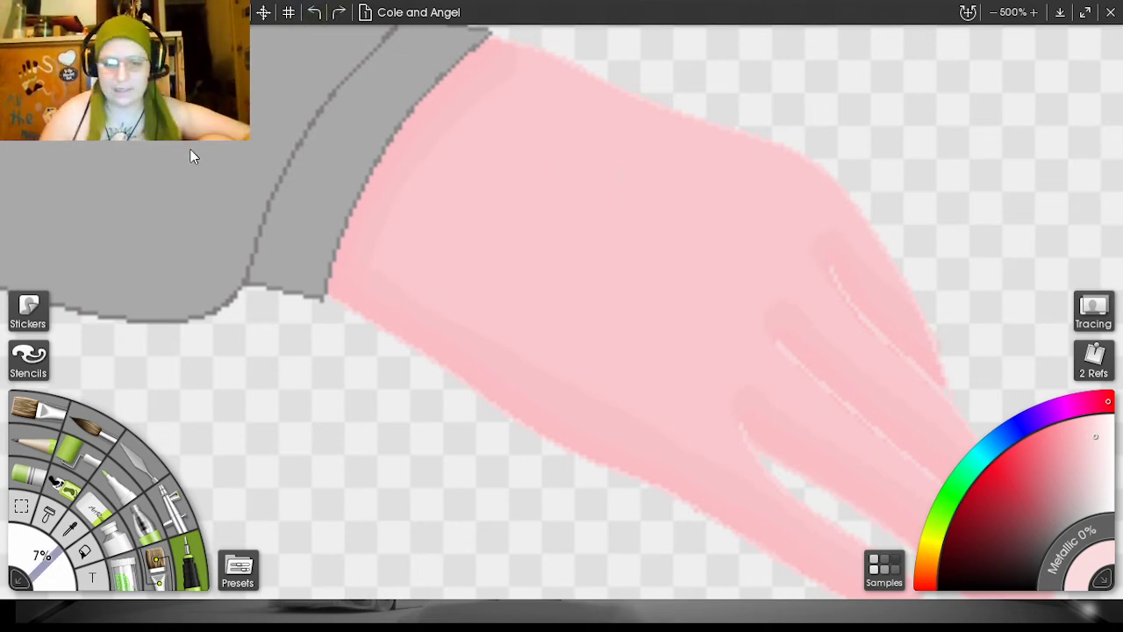
{"action": "mouse_move", "coordinate": [428, 237]}
{"action": "left_mouse_down"}
{"action": "mouse_move", "coordinate": [491, 291]}
{"action": "mouse_move", "coordinate": [546, 316]}
{"action": "left_mouse_up"}
{"action": "left_click", "coordinate": [312, 11]}
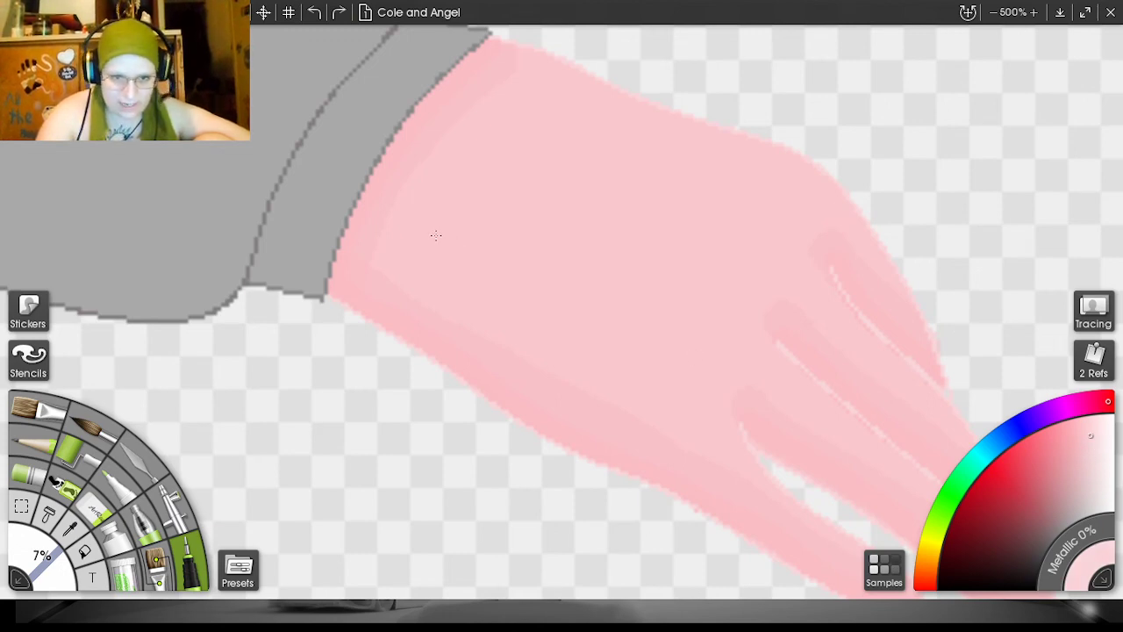
- Outline a large pale pink highlight on the back of the right-side hand and fill its inside with the 7% pen
{"action": "mouse_move", "coordinate": [426, 230]}
{"action": "left_mouse_down"}
{"action": "mouse_move", "coordinate": [672, 376]}
{"action": "mouse_move", "coordinate": [767, 226]}
{"action": "mouse_move", "coordinate": [769, 209]}
{"action": "mouse_move", "coordinate": [741, 179]}
{"action": "mouse_move", "coordinate": [527, 107]}
{"action": "mouse_move", "coordinate": [484, 135]}
{"action": "mouse_move", "coordinate": [435, 209]}
{"action": "mouse_move", "coordinate": [456, 247]}
{"action": "mouse_move", "coordinate": [558, 283]}
{"action": "mouse_move", "coordinate": [636, 338]}
{"action": "mouse_move", "coordinate": [669, 332]}
{"action": "mouse_move", "coordinate": [731, 222]}
{"action": "mouse_move", "coordinate": [729, 198]}
{"action": "mouse_move", "coordinate": [656, 170]}
{"action": "left_mouse_up"}
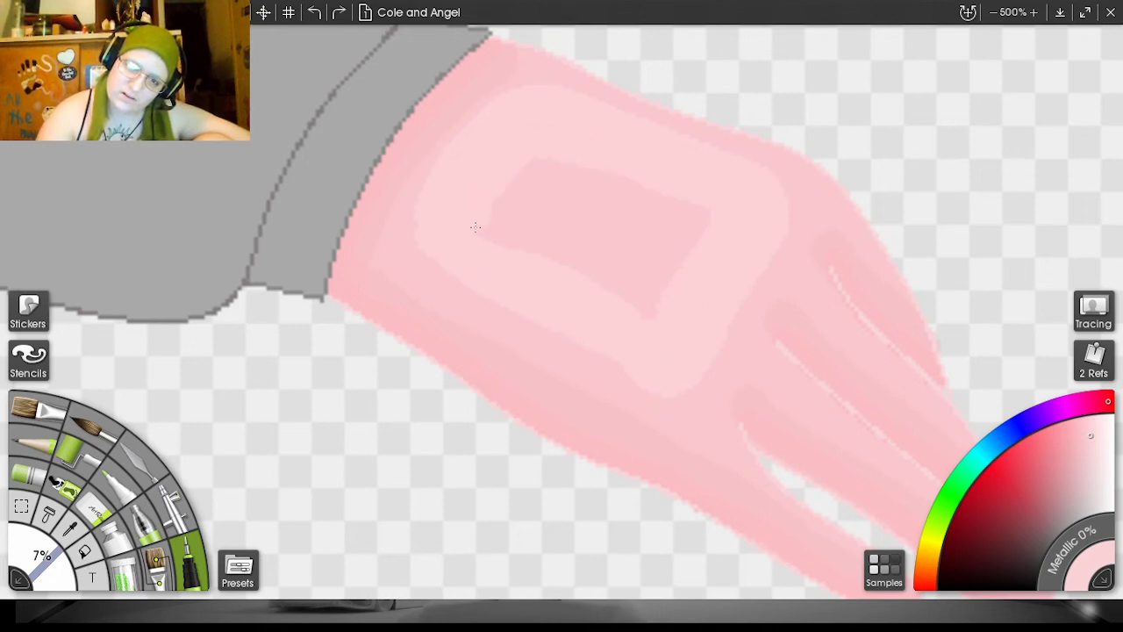
{"action": "mouse_move", "coordinate": [475, 228]}
{"action": "left_mouse_down"}
{"action": "mouse_move", "coordinate": [637, 300]}
{"action": "mouse_move", "coordinate": [664, 291]}
{"action": "mouse_move", "coordinate": [696, 232]}
{"action": "mouse_move", "coordinate": [688, 208]}
{"action": "mouse_move", "coordinate": [554, 171]}
{"action": "left_mouse_up"}
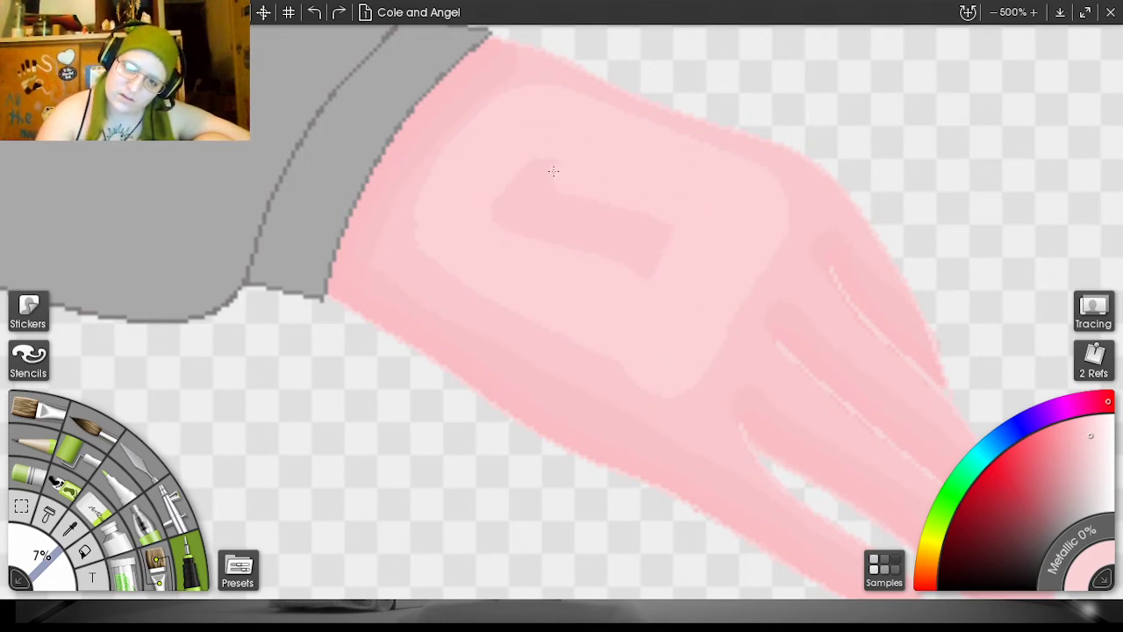
{"action": "mouse_move", "coordinate": [512, 225]}
{"action": "left_mouse_down"}
{"action": "mouse_move", "coordinate": [622, 254]}
{"action": "mouse_move", "coordinate": [662, 280]}
{"action": "left_mouse_up"}
{"action": "left_click_drag", "start_coordinate": [538, 199], "coordinate": [664, 238]}
- Add pale pink highlights along the right-side hand's fingers and knuckles at 3% pen size, redrawing the uppermost one
{"action": "left_click_drag", "start_coordinate": [958, 114], "coordinate": [692, 23]}
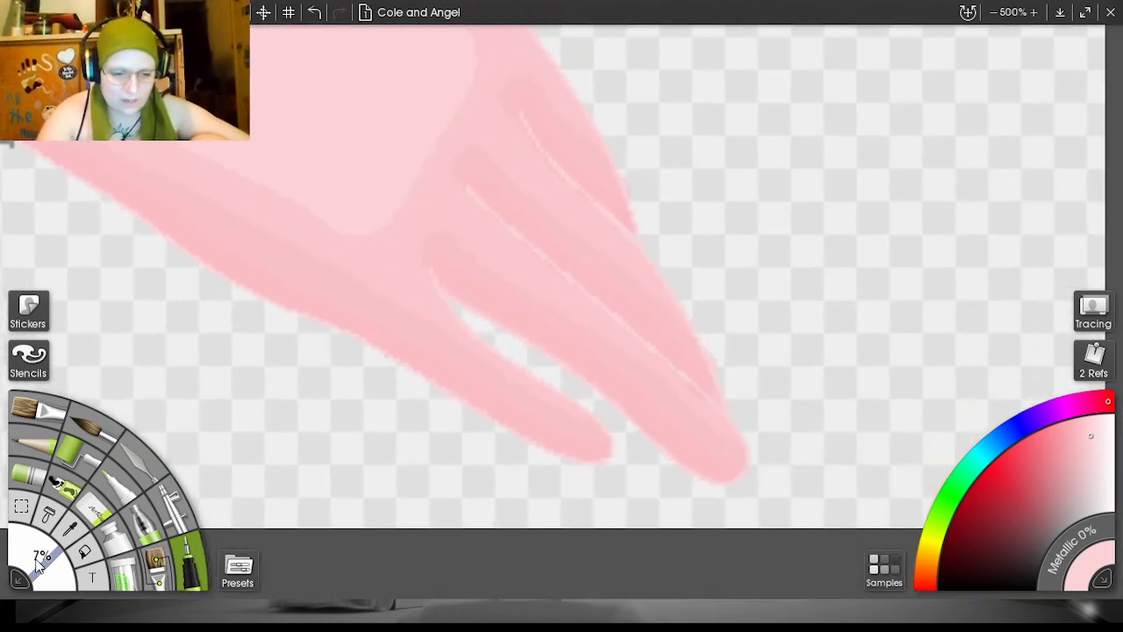
{"action": "left_click_drag", "start_coordinate": [37, 564], "coordinate": [31, 570]}
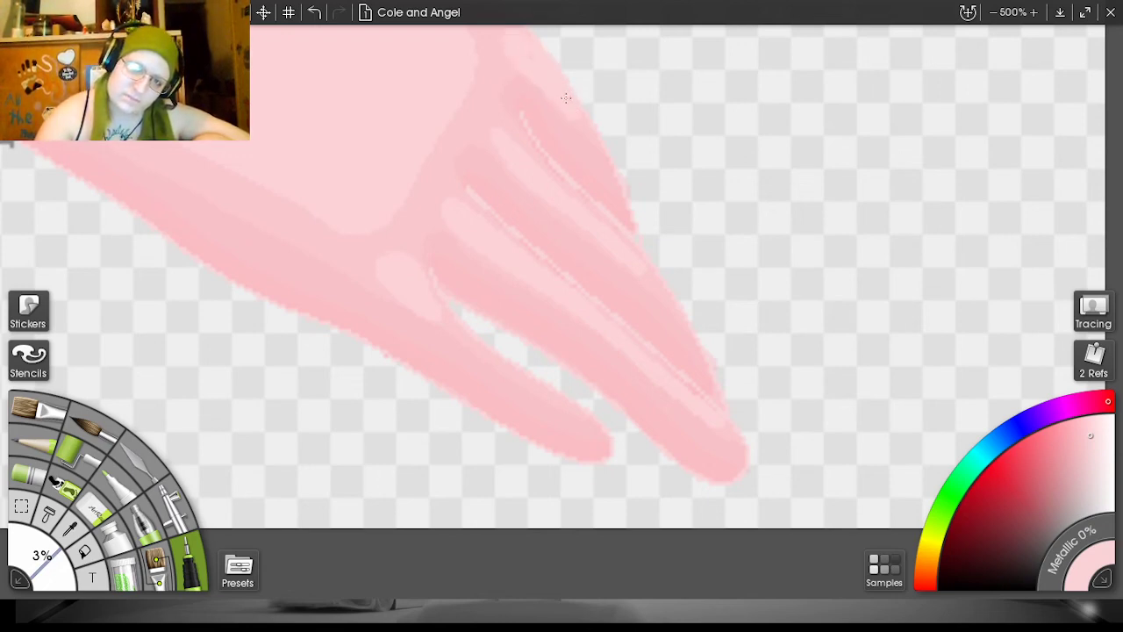
{"action": "left_click", "coordinate": [314, 12]}
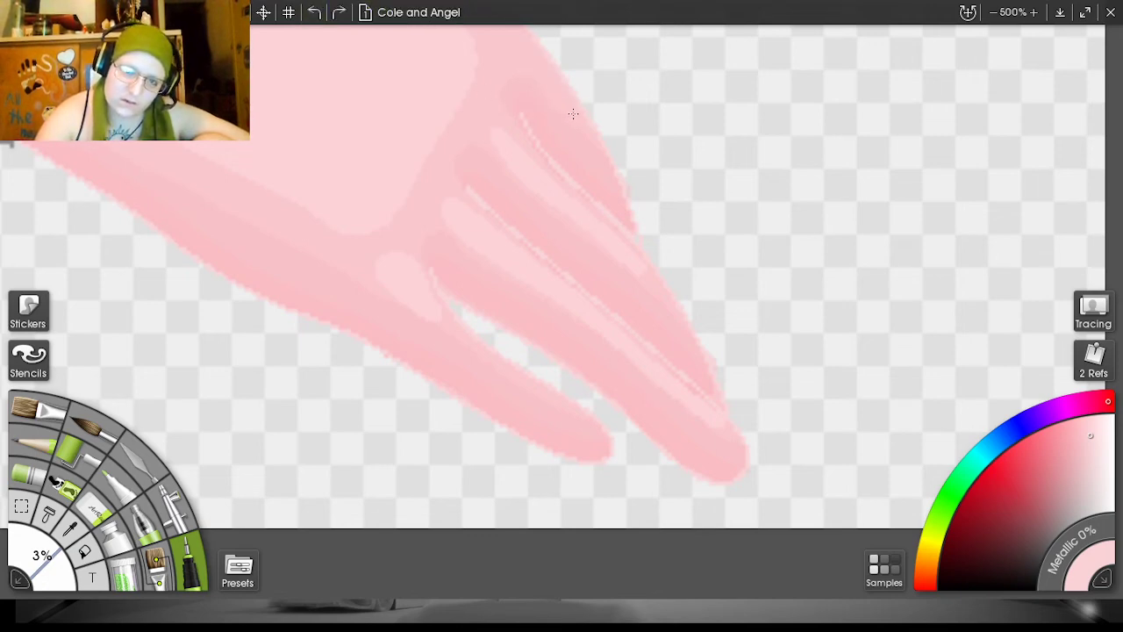
{"action": "left_click_drag", "start_coordinate": [531, 70], "coordinate": [573, 112]}
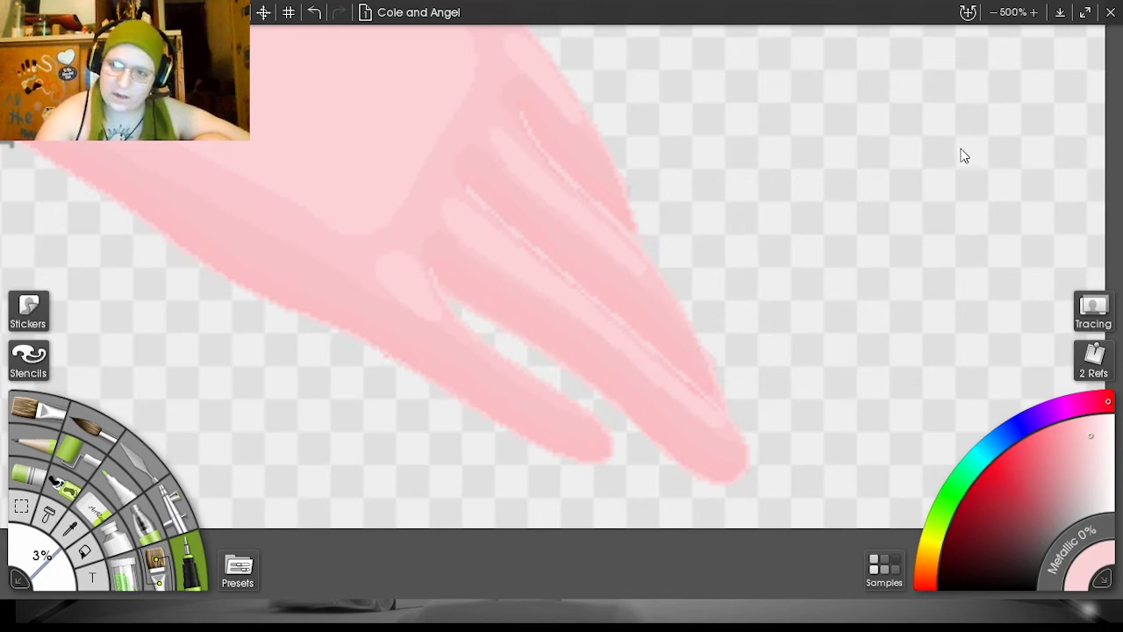
- Add pale pink highlights to the lying figure's nose bridge, nose tip, cheek and chin with the 3% pen
{"action": "scroll", "coordinate": [962, 149], "scroll_direction": "down", "scroll_amount": 4}
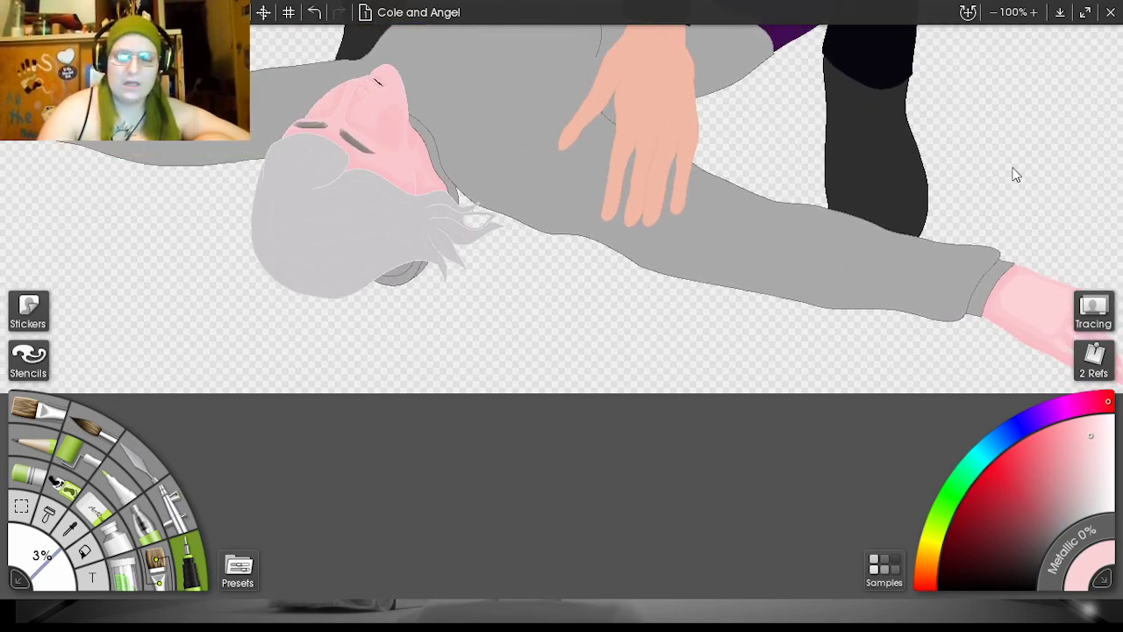
{"action": "left_click_drag", "start_coordinate": [987, 158], "coordinate": [1122, 191]}
{"action": "left_click_drag", "start_coordinate": [994, 162], "coordinate": [1101, 217]}
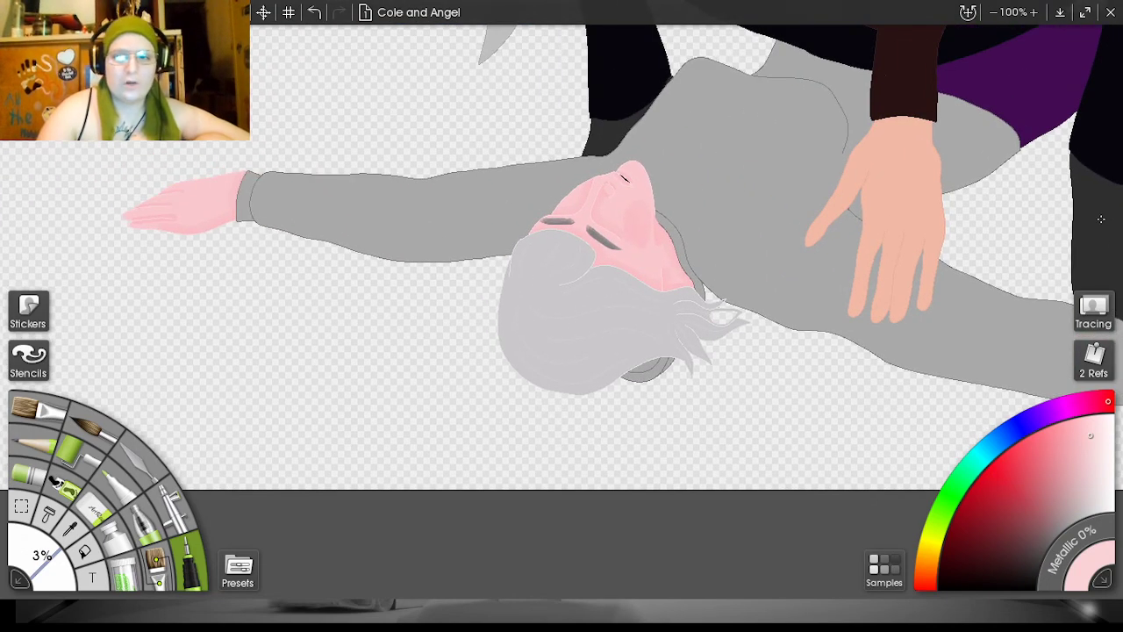
{"action": "scroll", "coordinate": [1040, 134], "scroll_direction": "up", "scroll_amount": 3}
{"action": "left_click_drag", "start_coordinate": [989, 173], "coordinate": [890, 439]}
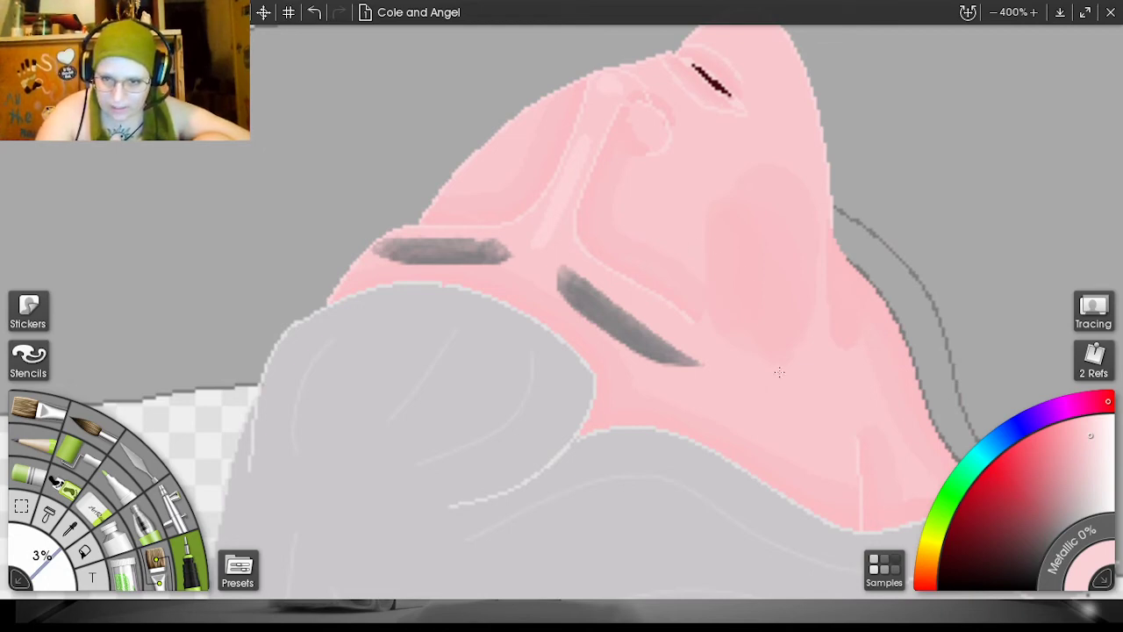
{"action": "mouse_move", "coordinate": [714, 243]}
{"action": "left_mouse_down"}
{"action": "mouse_move", "coordinate": [772, 326]}
{"action": "mouse_move", "coordinate": [710, 235]}
{"action": "mouse_move", "coordinate": [780, 328]}
{"action": "mouse_move", "coordinate": [697, 225]}
{"action": "mouse_move", "coordinate": [788, 343]}
{"action": "mouse_move", "coordinate": [702, 234]}
{"action": "left_mouse_up"}
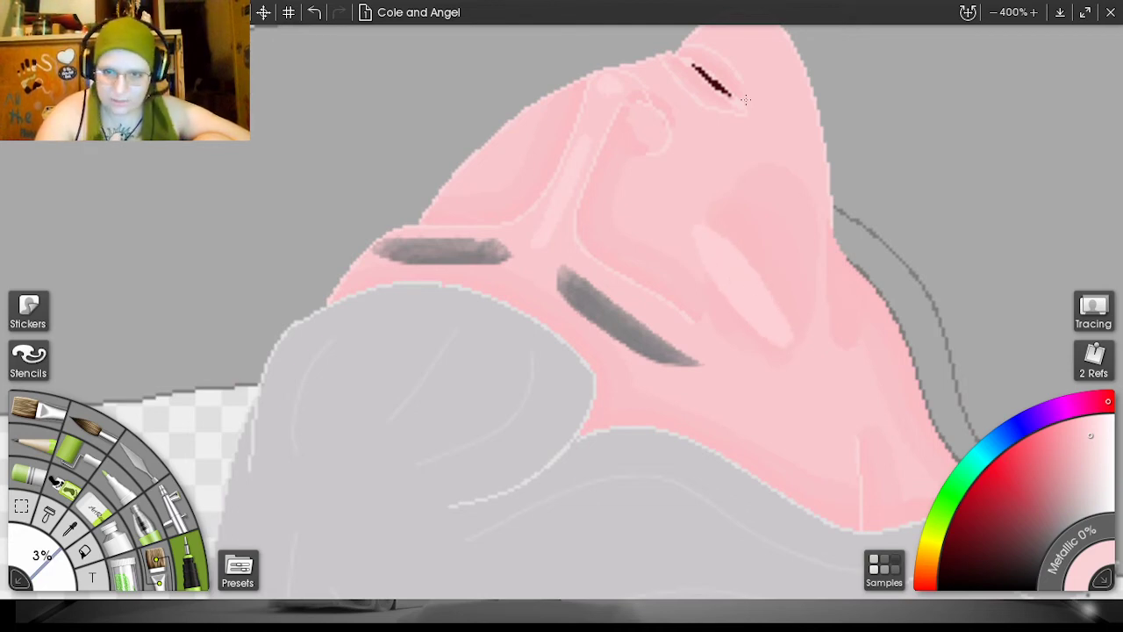
{"action": "left_click_drag", "start_coordinate": [939, 114], "coordinate": [950, 188]}
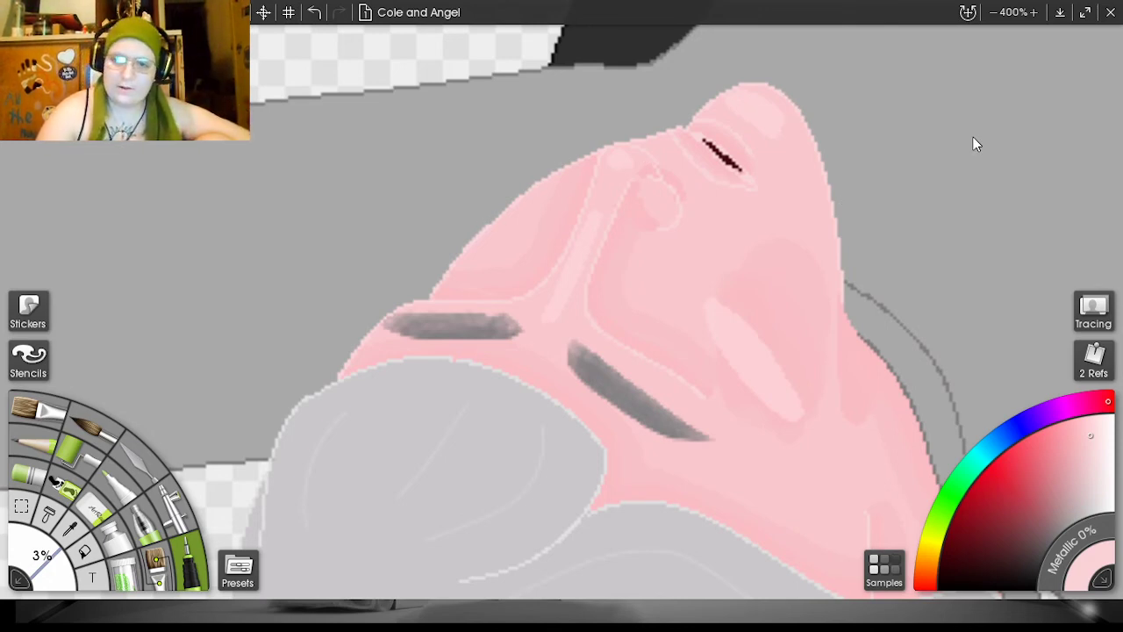
- Add pale pink highlights along the fingers and knuckles of the lying figure's left-side hand with the 3% pen
{"action": "scroll", "coordinate": [974, 138], "scroll_direction": "down", "scroll_amount": 3}
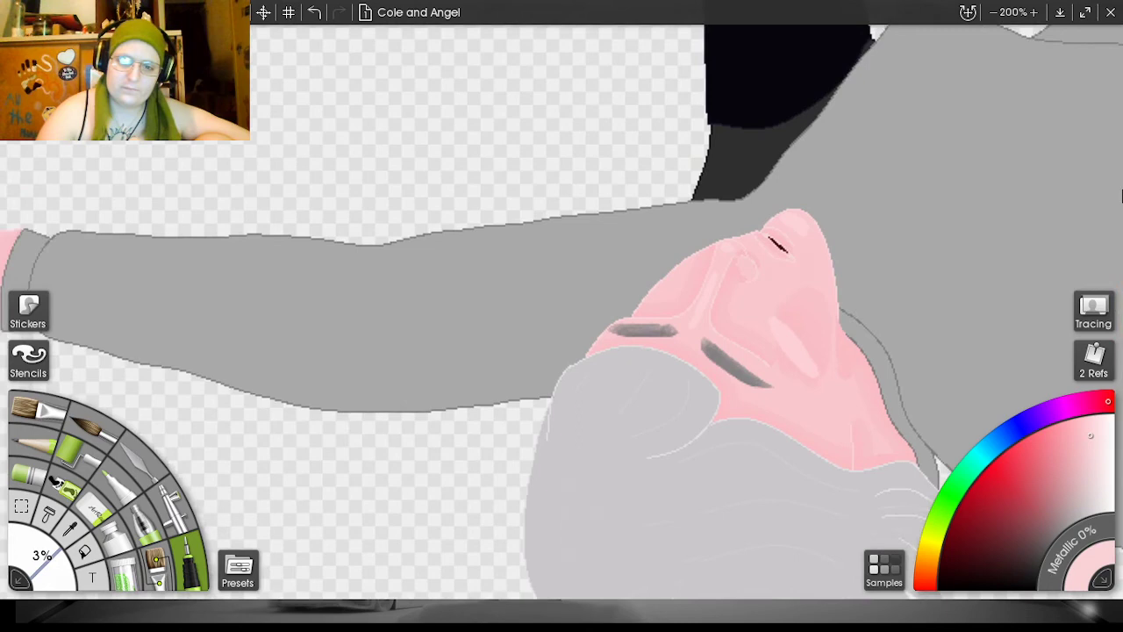
{"action": "left_click_drag", "start_coordinate": [978, 153], "coordinate": [1120, 154]}
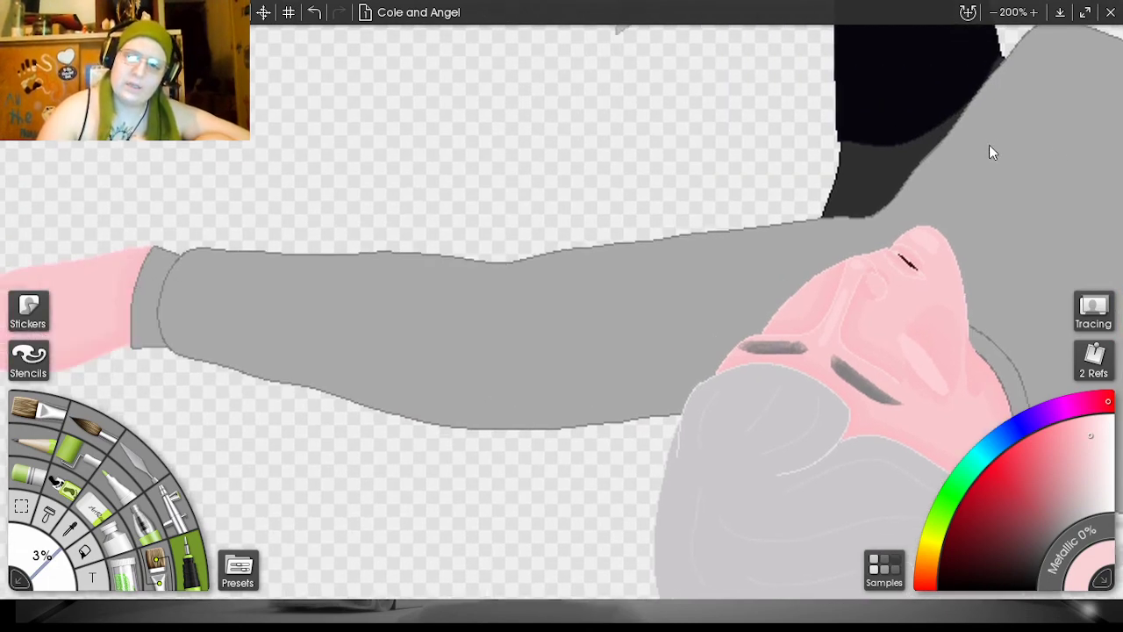
{"action": "left_click_drag", "start_coordinate": [990, 164], "coordinate": [1119, 158]}
{"action": "left_click_drag", "start_coordinate": [994, 159], "coordinate": [1120, 136]}
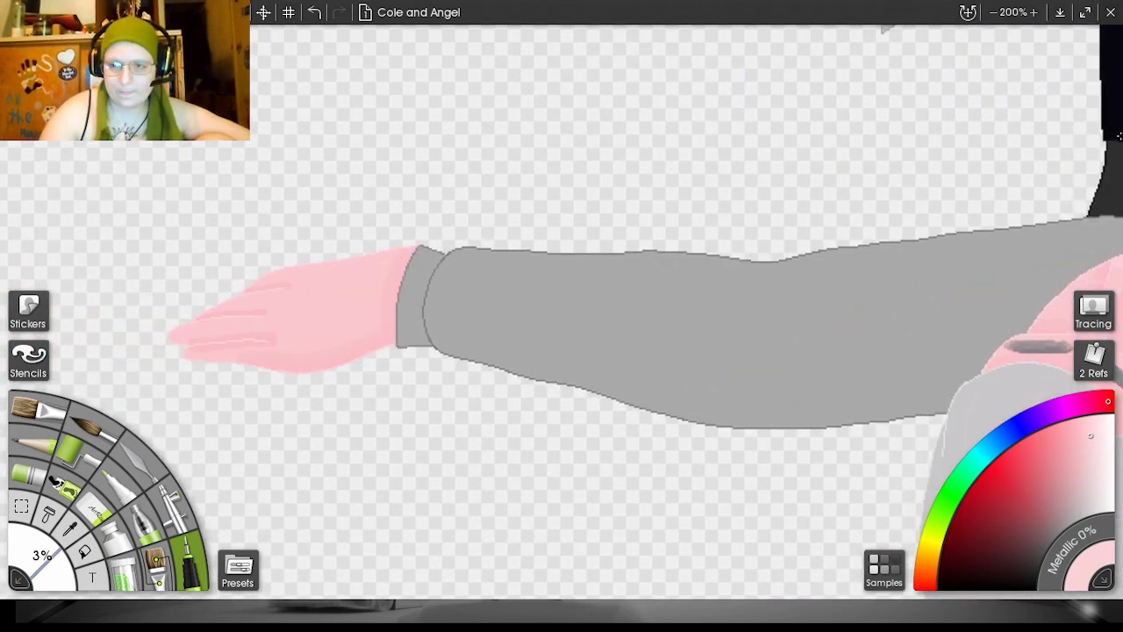
{"action": "left_click_drag", "start_coordinate": [990, 168], "coordinate": [1120, 155]}
{"action": "left_click_drag", "start_coordinate": [990, 166], "coordinate": [1120, 151]}
{"action": "scroll", "coordinate": [1031, 137], "scroll_direction": "up", "scroll_amount": 6}
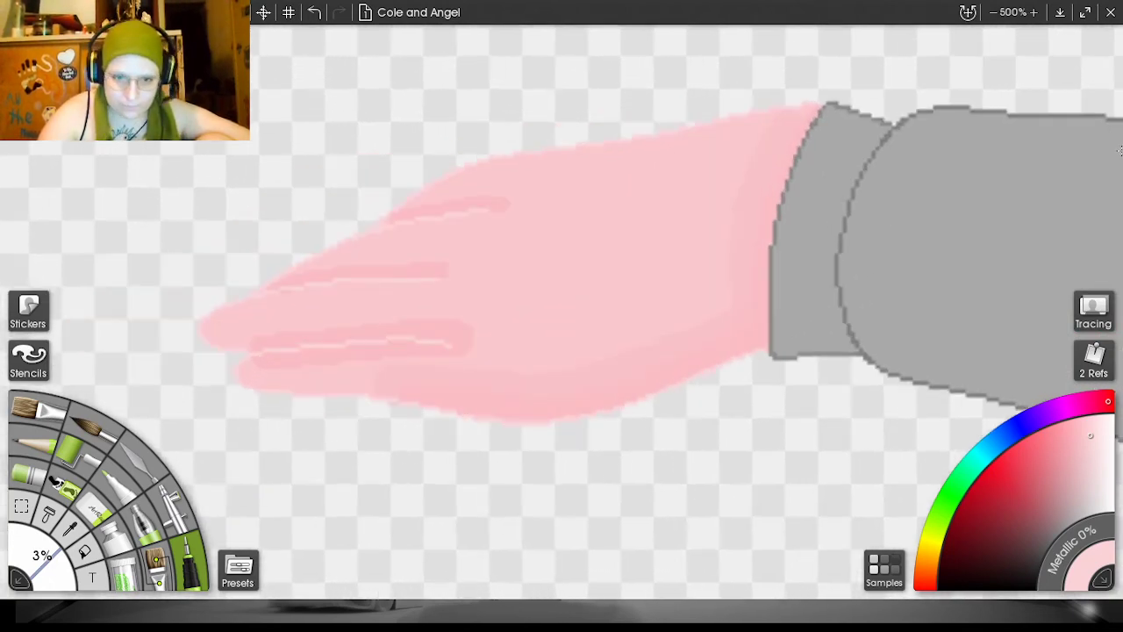
{"action": "left_click_drag", "start_coordinate": [1010, 161], "coordinate": [1119, 132]}
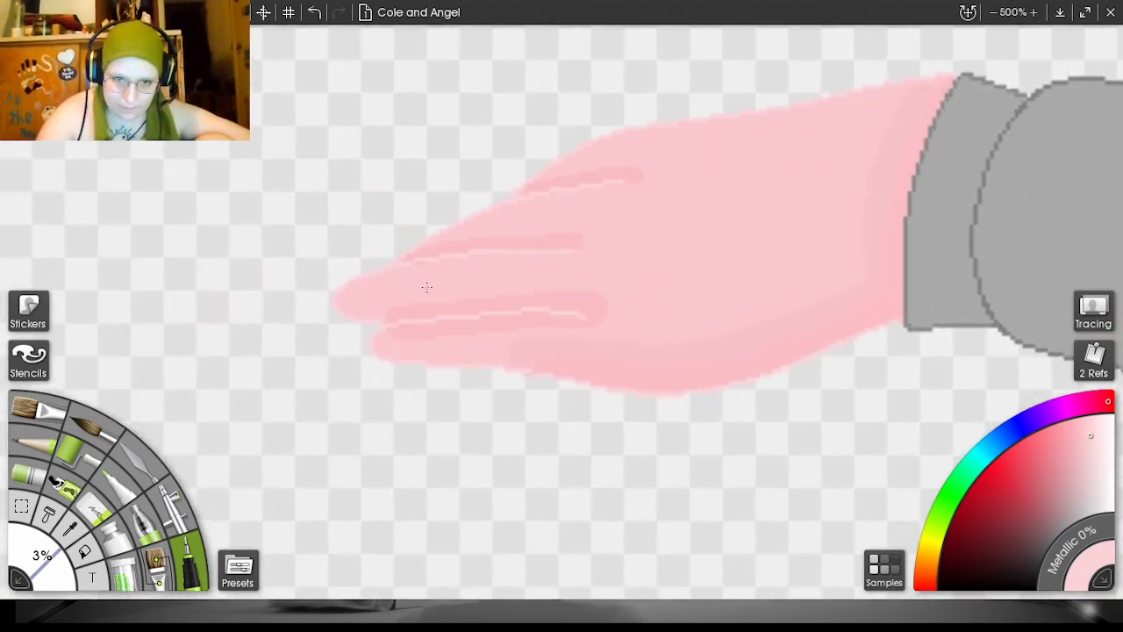
{"action": "left_click_drag", "start_coordinate": [372, 299], "coordinate": [579, 268]}
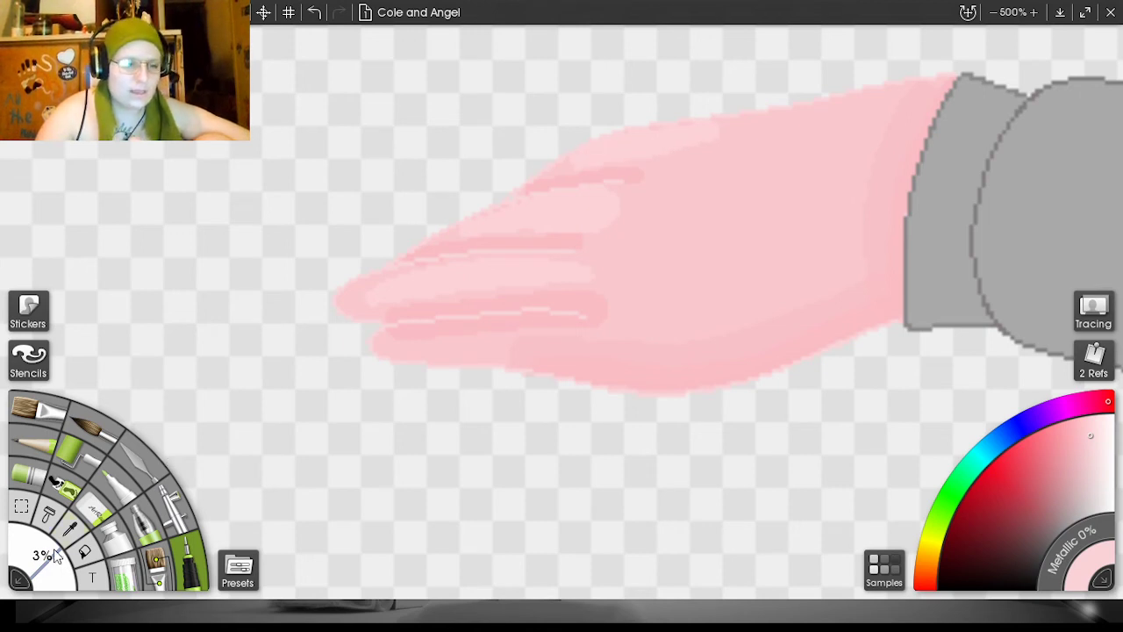
- Outline a large pale pink highlight on the back of the left-side hand and fill its inside with the 6% pen
{"action": "left_click_drag", "start_coordinate": [54, 555], "coordinate": [63, 546]}
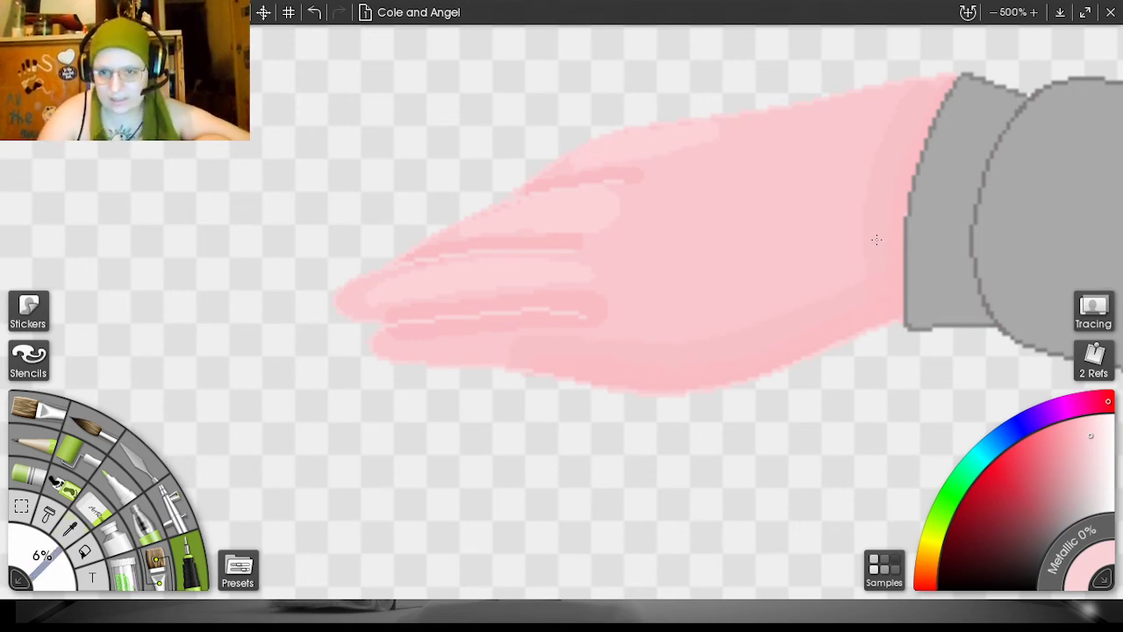
{"action": "mouse_move", "coordinate": [829, 131]}
{"action": "left_mouse_down"}
{"action": "mouse_move", "coordinate": [681, 203]}
{"action": "mouse_move", "coordinate": [658, 242]}
{"action": "mouse_move", "coordinate": [662, 276]}
{"action": "mouse_move", "coordinate": [748, 291]}
{"action": "mouse_move", "coordinate": [803, 267]}
{"action": "mouse_move", "coordinate": [824, 226]}
{"action": "mouse_move", "coordinate": [825, 151]}
{"action": "left_mouse_up"}
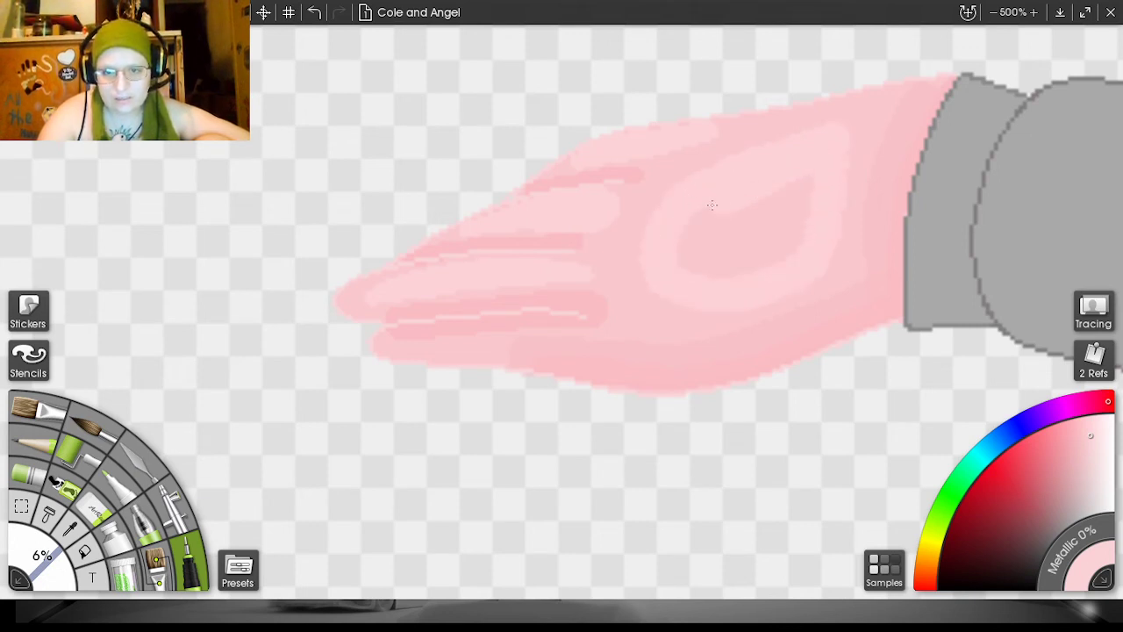
{"action": "mouse_move", "coordinate": [716, 274]}
{"action": "left_mouse_down"}
{"action": "mouse_move", "coordinate": [799, 239]}
{"action": "mouse_move", "coordinate": [810, 186]}
{"action": "left_mouse_up"}
{"action": "mouse_move", "coordinate": [703, 254]}
{"action": "left_mouse_down"}
{"action": "mouse_move", "coordinate": [781, 225]}
{"action": "mouse_move", "coordinate": [776, 196]}
{"action": "left_mouse_up"}
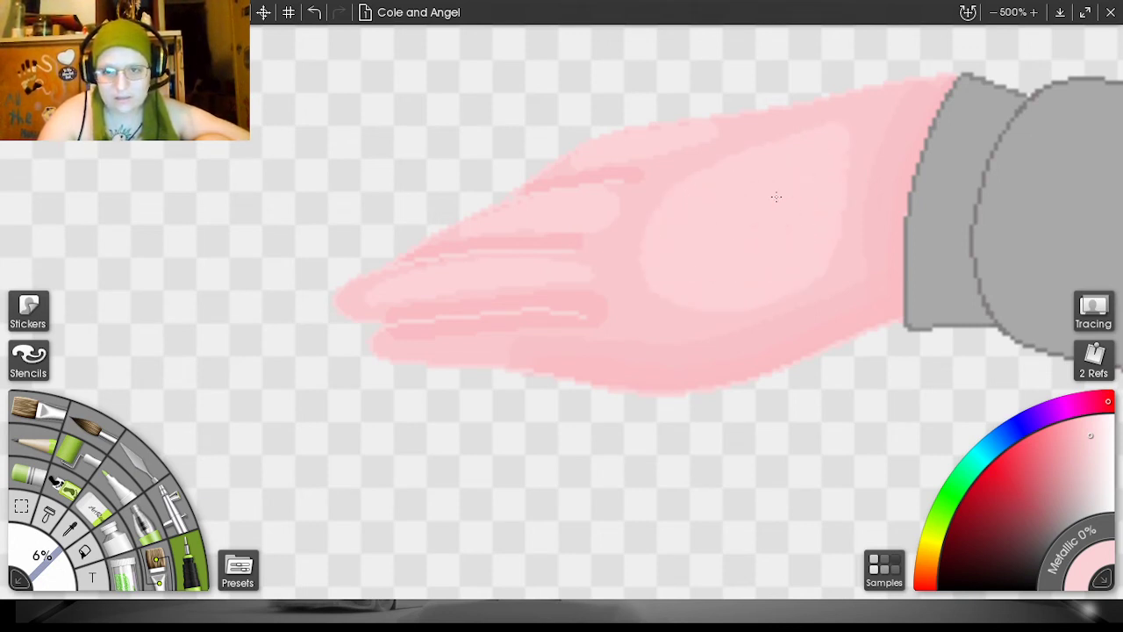
- Blend the left-side hand's highlights and shading with the palette knife at 10% and 15% size, keeping the thin finger lines
{"action": "scroll", "coordinate": [962, 145], "scroll_direction": "down", "scroll_amount": 1}
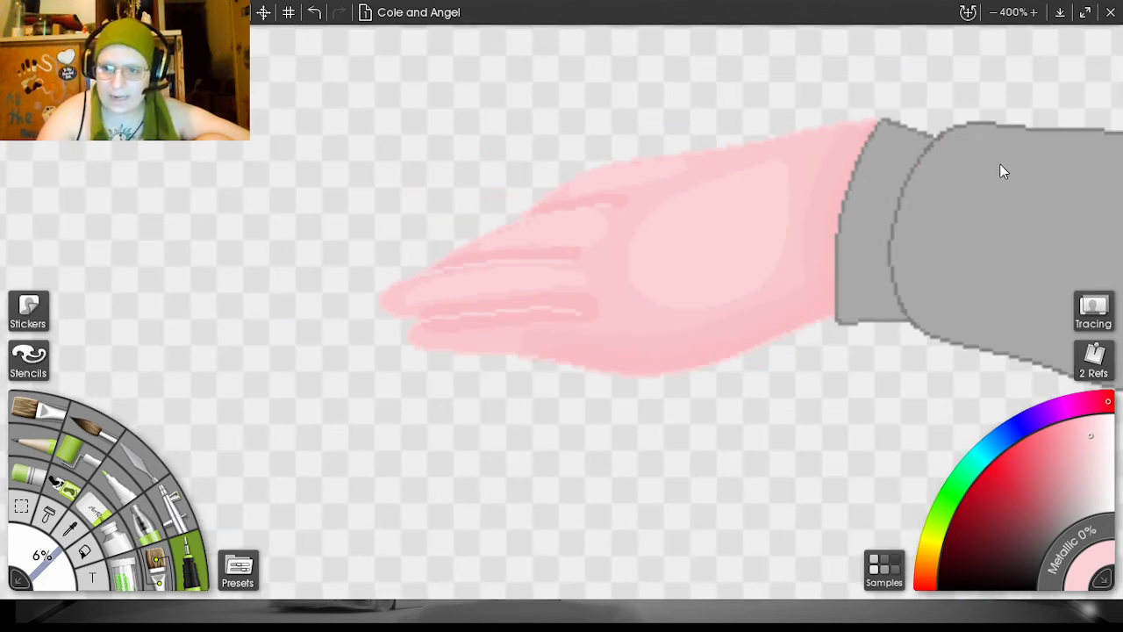
{"action": "scroll", "coordinate": [1020, 139], "scroll_direction": "up", "scroll_amount": 2}
{"action": "left_click_drag", "start_coordinate": [1014, 149], "coordinate": [828, 251]}
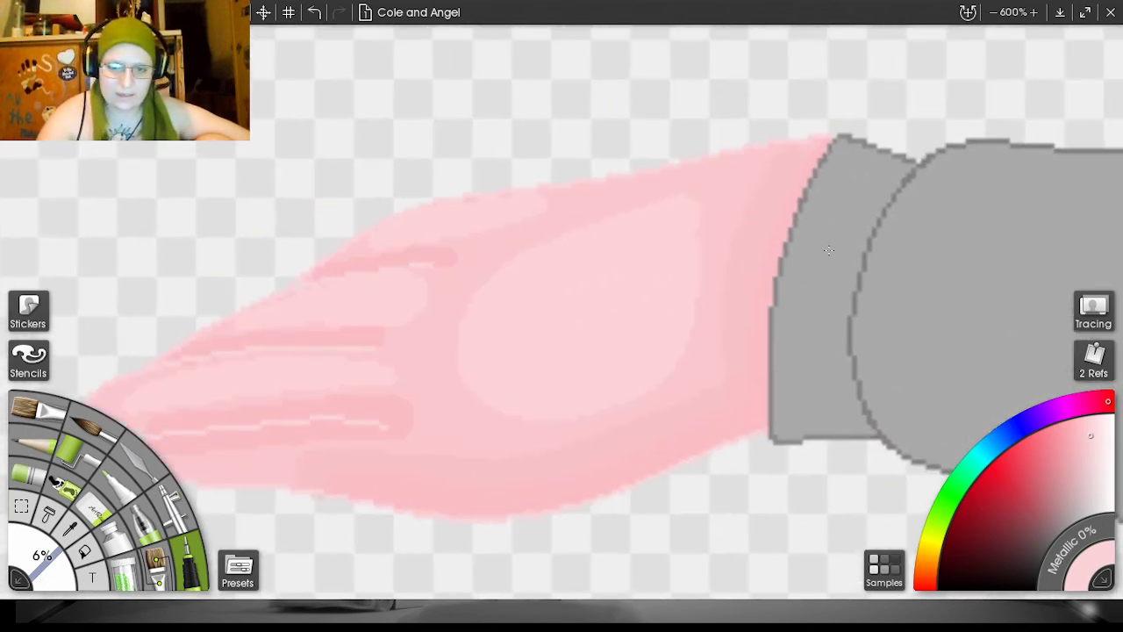
{"action": "left_click_drag", "start_coordinate": [995, 158], "coordinate": [1101, 117]}
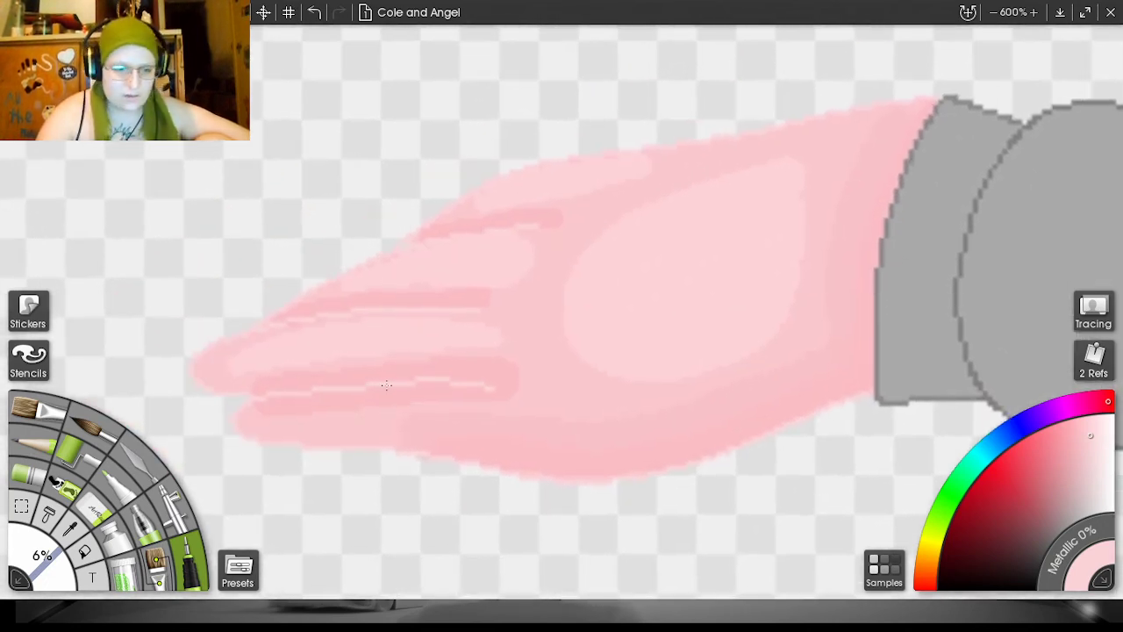
{"action": "left_click_drag", "start_coordinate": [42, 552], "coordinate": [35, 566]}
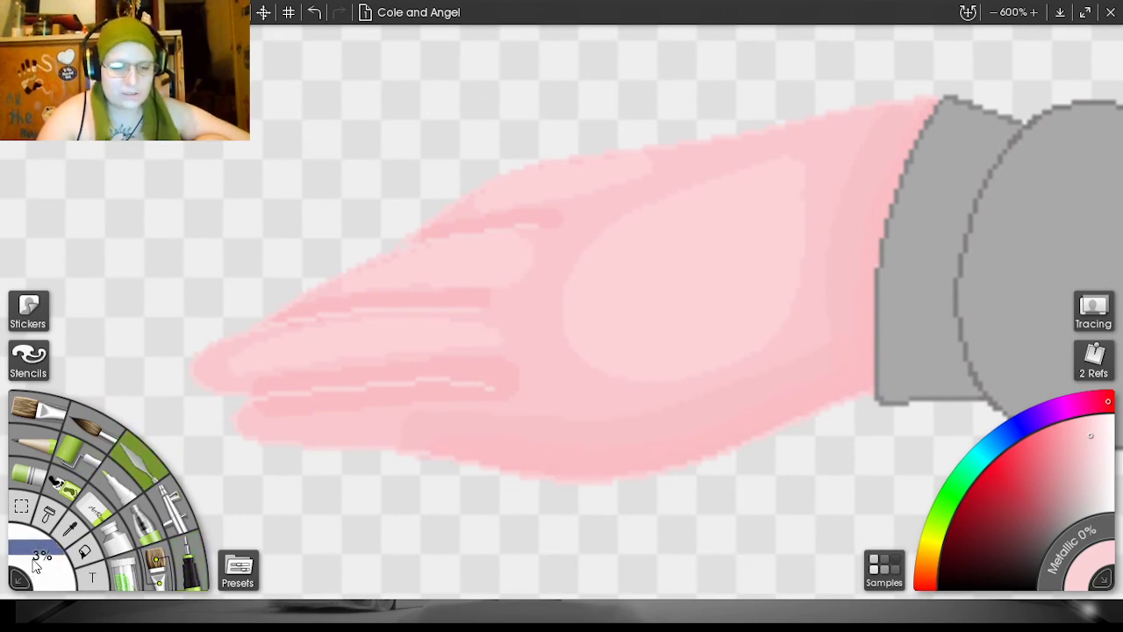
{"action": "scroll", "coordinate": [35, 566], "scroll_direction": "up", "scroll_amount": 7}
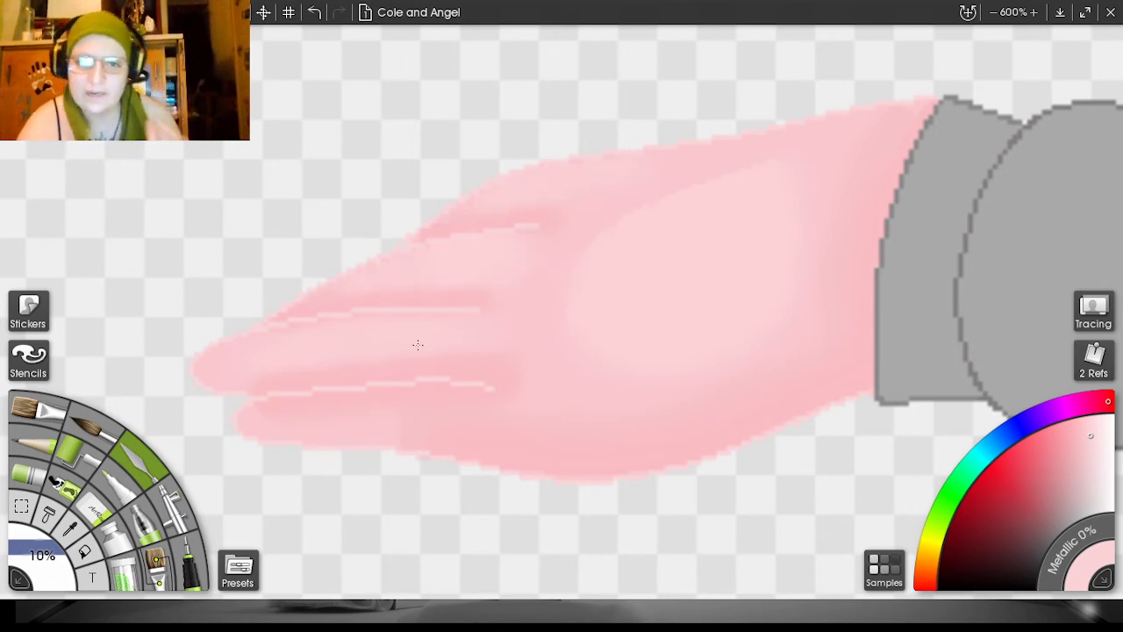
{"action": "left_click_drag", "start_coordinate": [40, 566], "coordinate": [46, 566]}
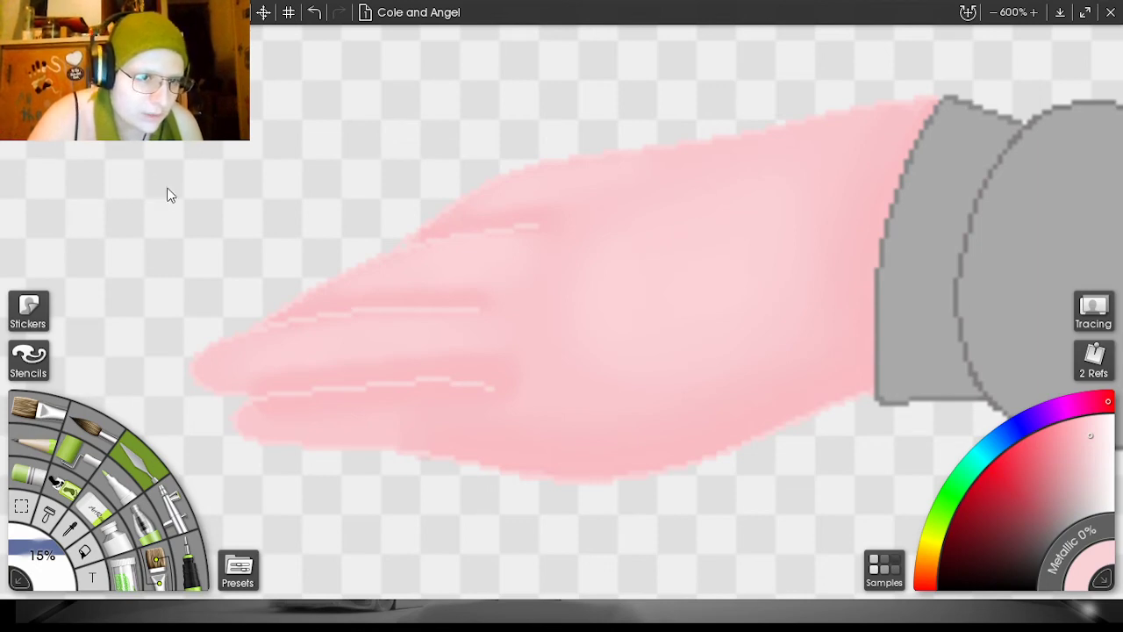
- Show the red pool behind the figures and erase the smudges around the left-side hand's outline with the 1% eraser
{"action": "left_click", "coordinate": [26, 183]}
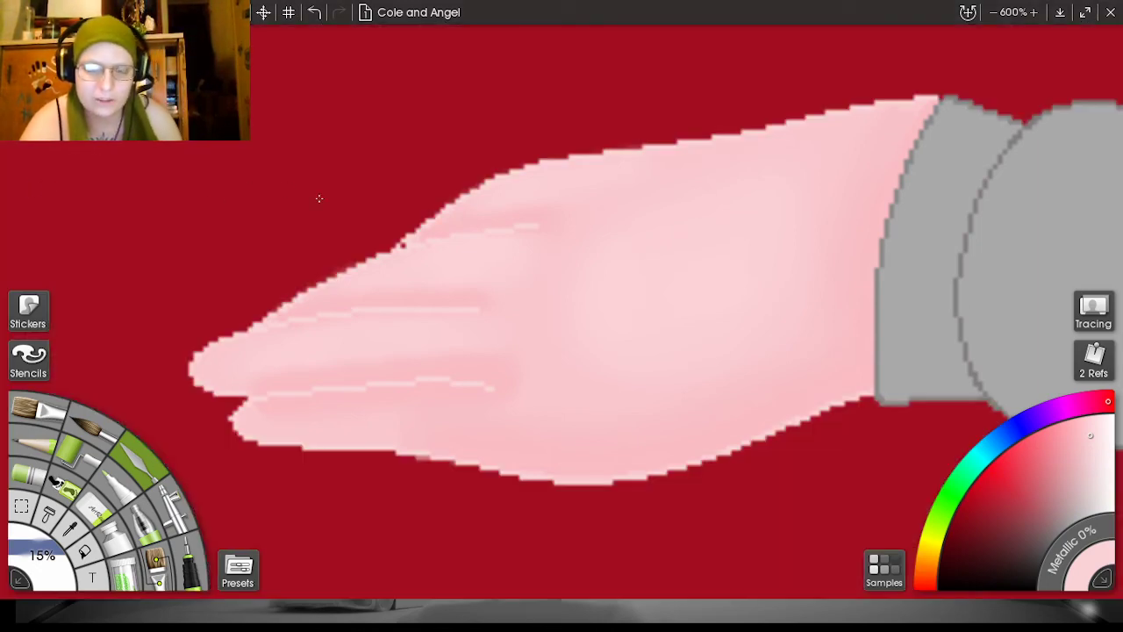
{"action": "left_click", "coordinate": [90, 507]}
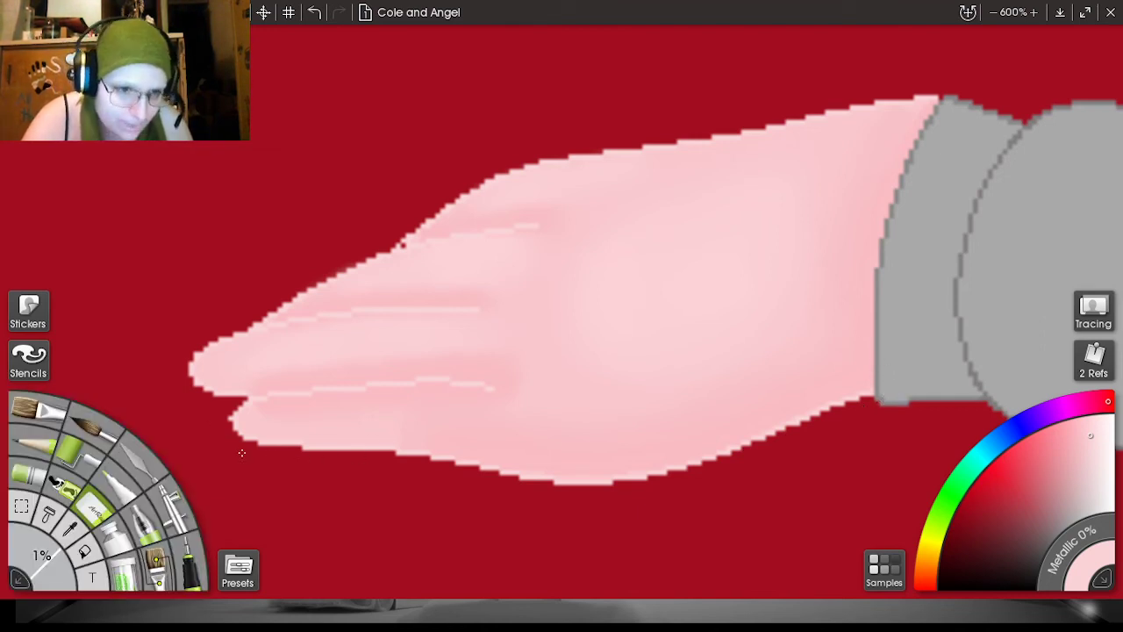
- Blend the highlights on the back and fingers of the right-side hand with the palette knife at 15% size
{"action": "scroll", "coordinate": [966, 136], "scroll_direction": "down", "scroll_amount": 7}
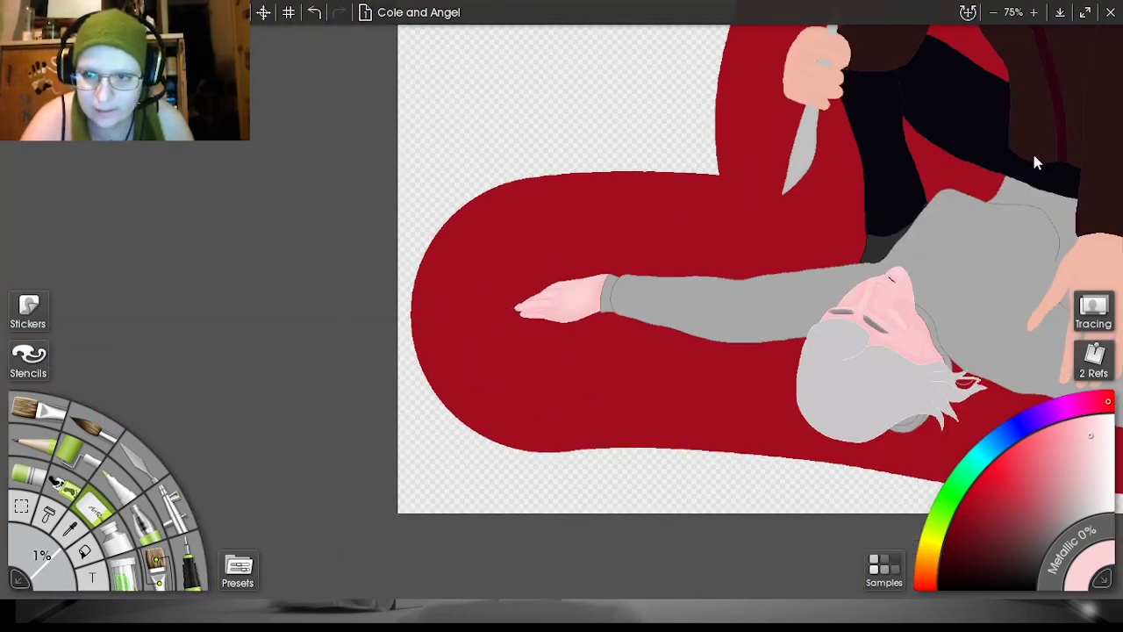
{"action": "left_click_drag", "start_coordinate": [1035, 156], "coordinate": [727, 133]}
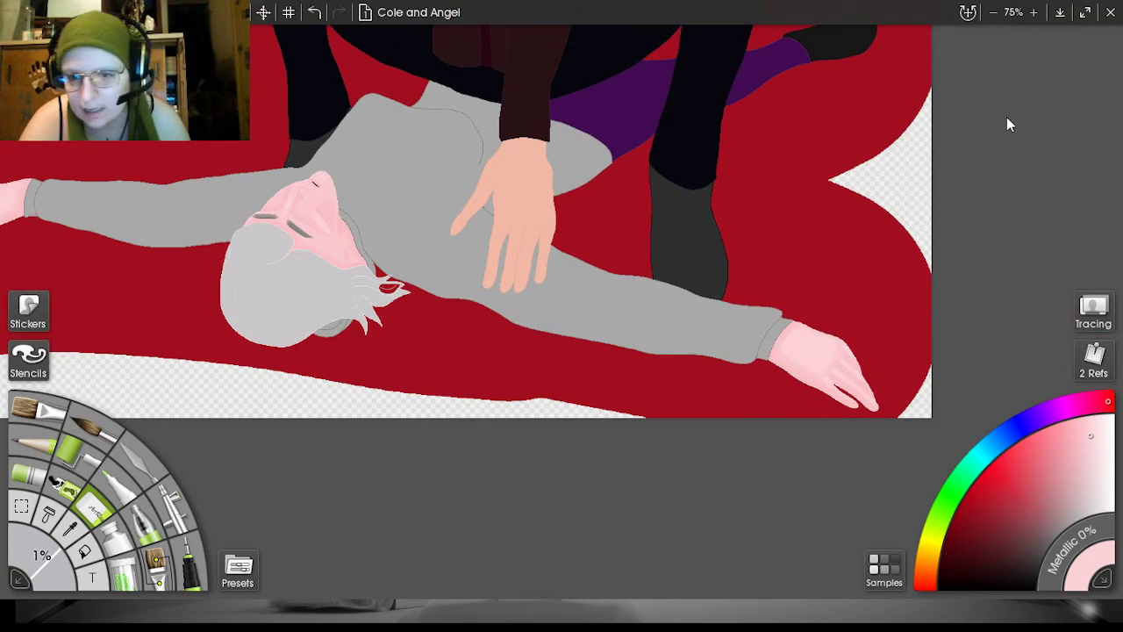
{"action": "left_click_drag", "start_coordinate": [993, 161], "coordinate": [842, 122]}
{"action": "scroll", "coordinate": [1018, 141], "scroll_direction": "up", "scroll_amount": 4}
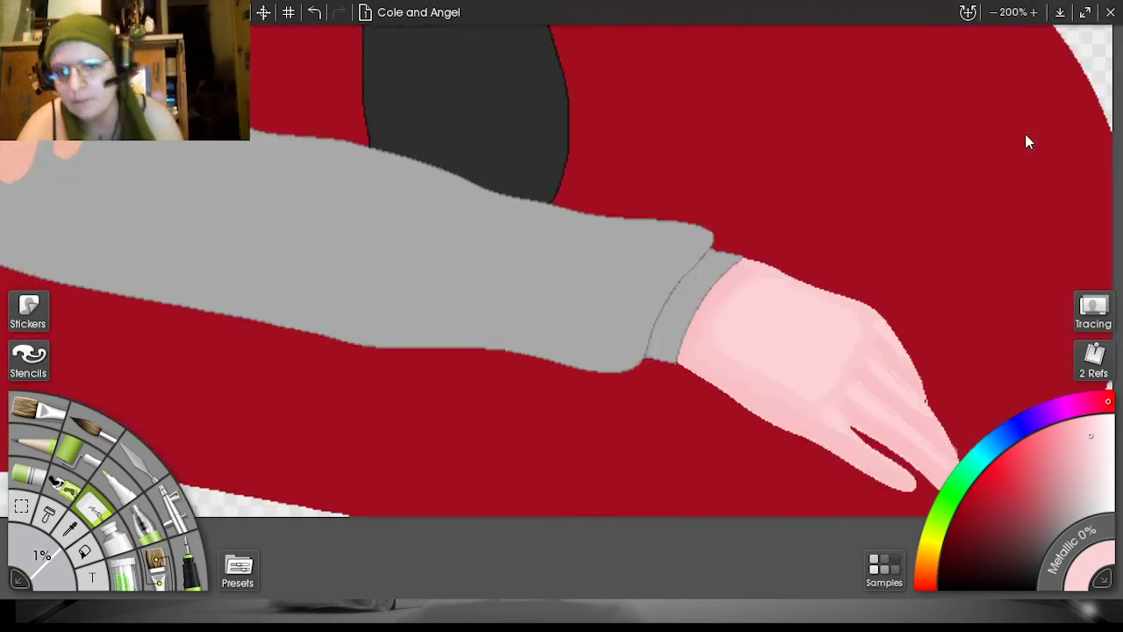
{"action": "left_click_drag", "start_coordinate": [1042, 179], "coordinate": [709, 55]}
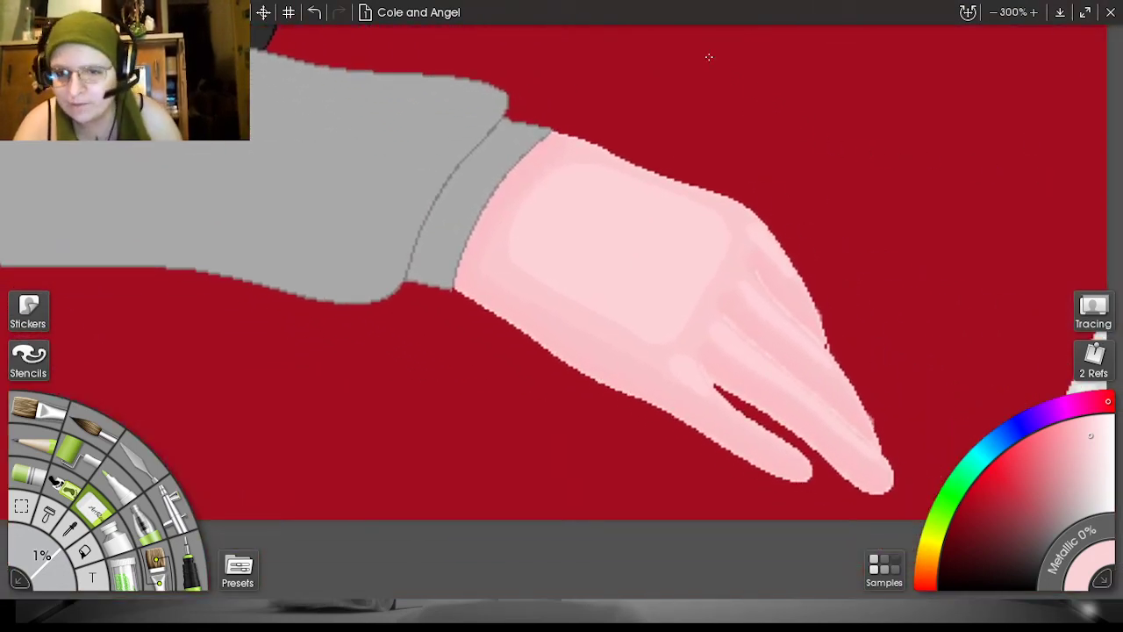
{"action": "left_click_drag", "start_coordinate": [1003, 168], "coordinate": [935, 147]}
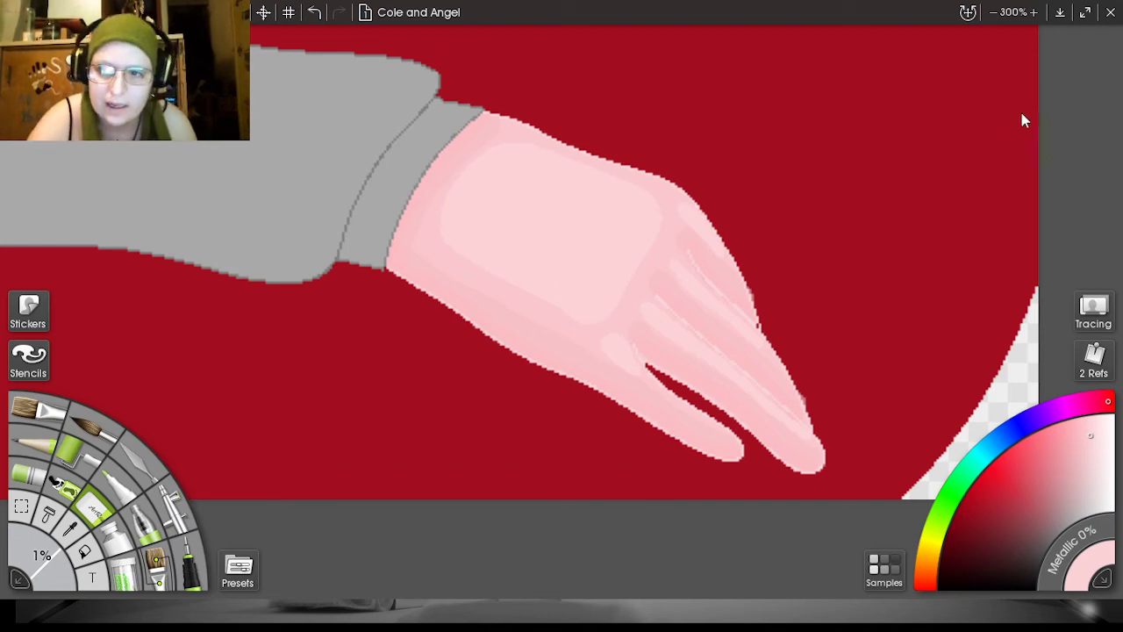
{"action": "scroll", "coordinate": [1025, 128], "scroll_direction": "up", "scroll_amount": 1}
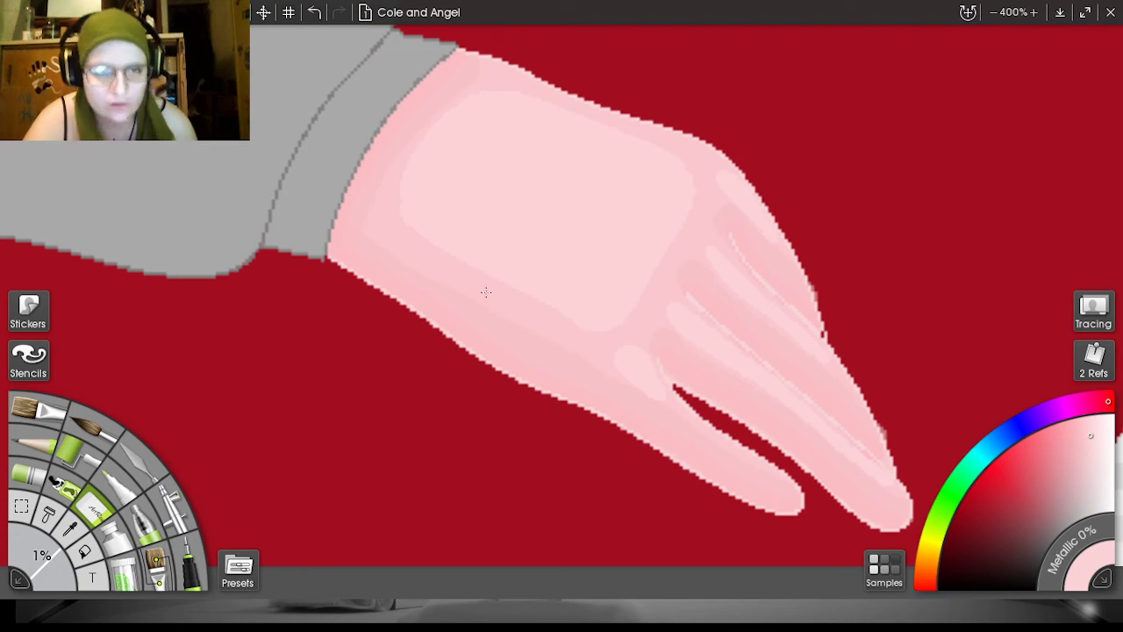
{"action": "left_click", "coordinate": [140, 453]}
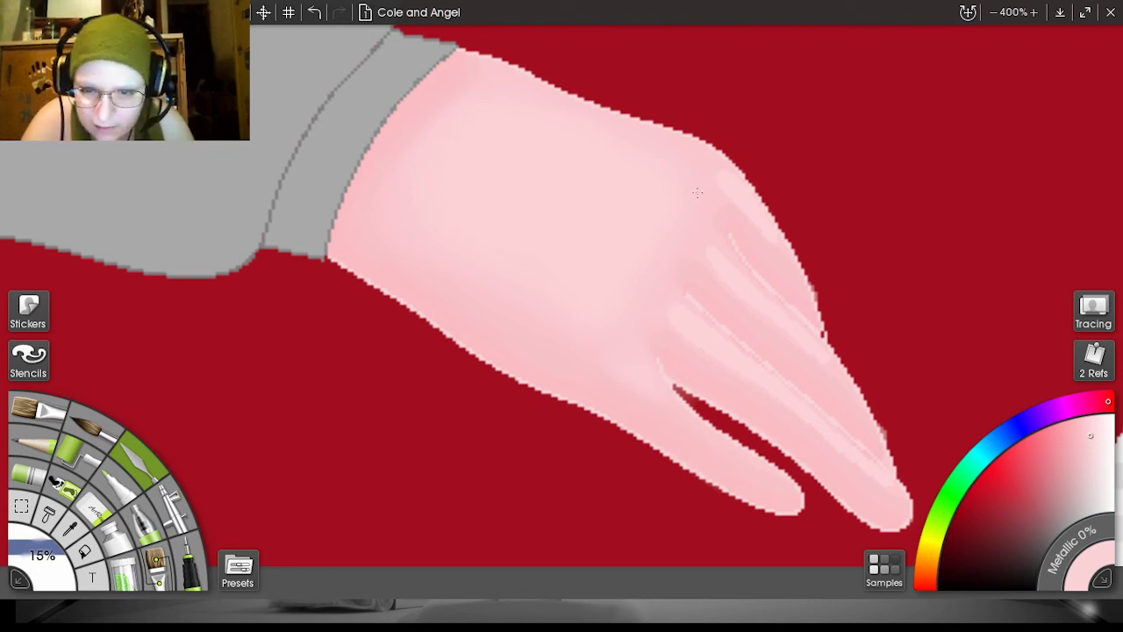
{"action": "mouse_move", "coordinate": [716, 175]}
{"action": "left_mouse_down"}
{"action": "mouse_move", "coordinate": [777, 224]}
{"action": "mouse_move", "coordinate": [799, 279]}
{"action": "left_mouse_up"}
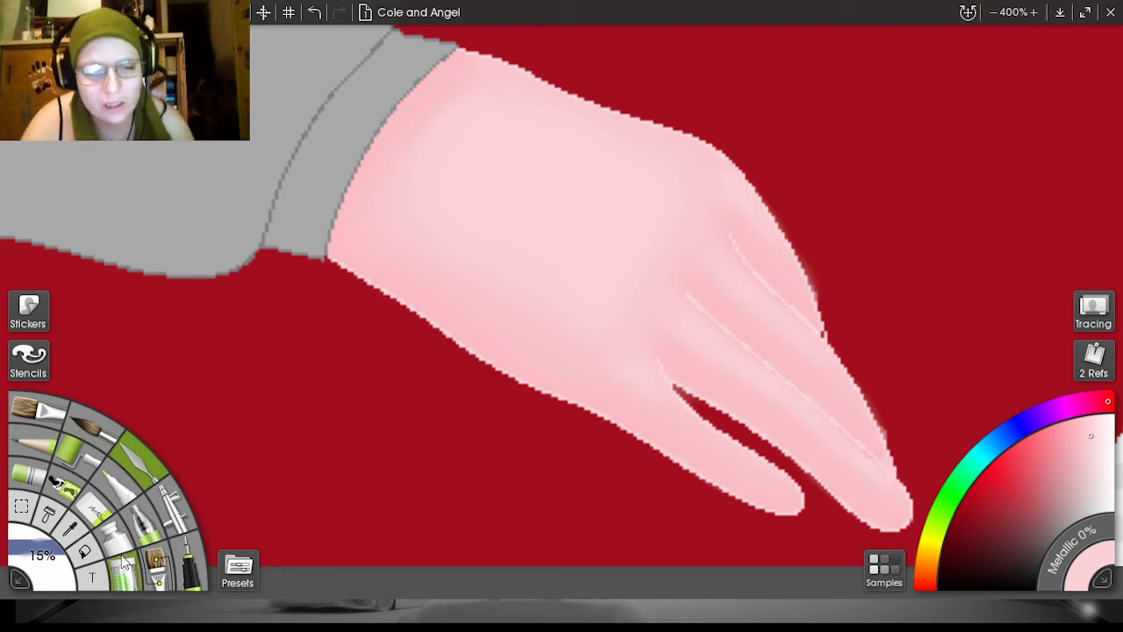
- Erase the smudges along the right-side hand's outline and between its fingers with the 1% eraser
{"action": "left_click", "coordinate": [103, 517]}
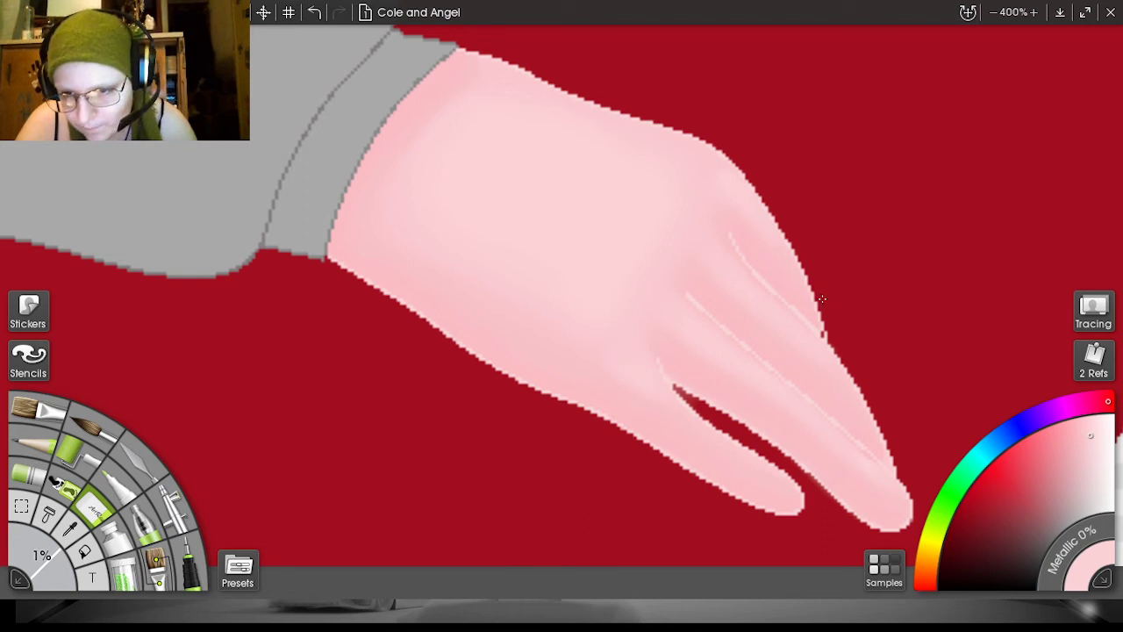
{"action": "left_click_drag", "start_coordinate": [996, 163], "coordinate": [825, 6]}
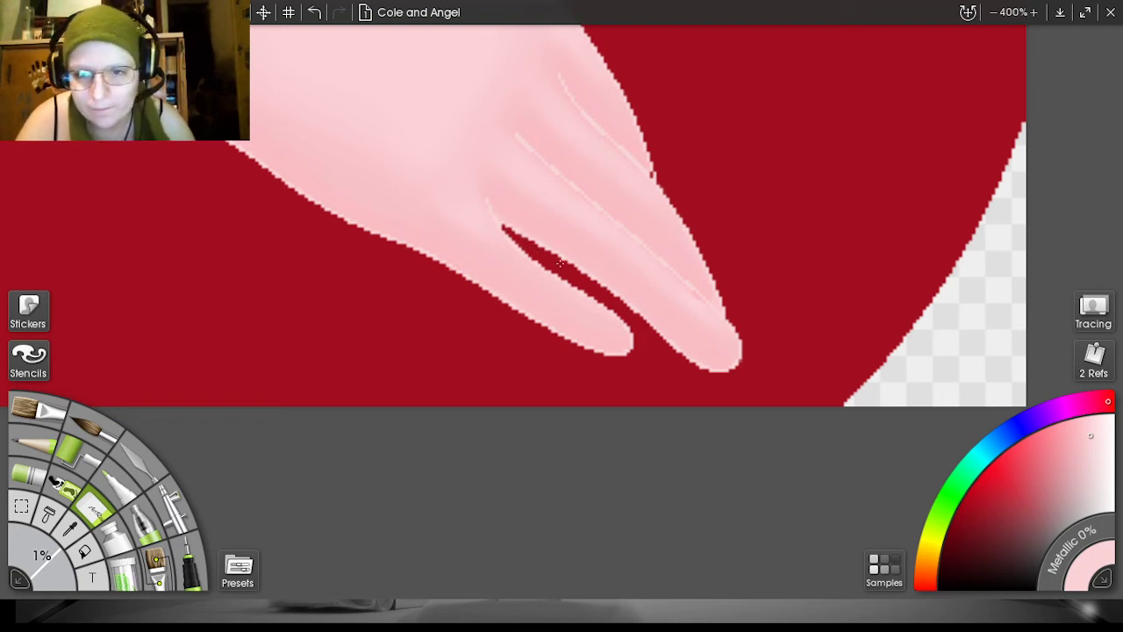
{"action": "key", "text": "ctrl+minus"}
{"action": "key", "text": "ctrl+minus"}
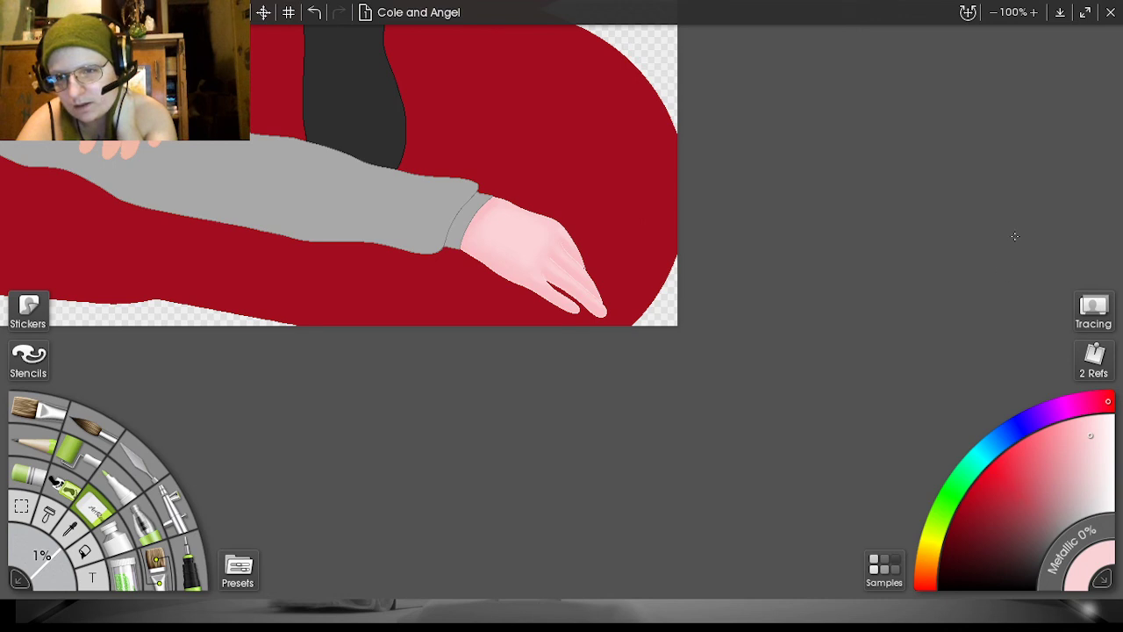
- Shade the gaps between the right-side hand's fingers and the lower finger edge in a darker pink with the ink pen at 3% size
{"action": "scroll", "coordinate": [1032, 128], "scroll_direction": "up", "scroll_amount": 4}
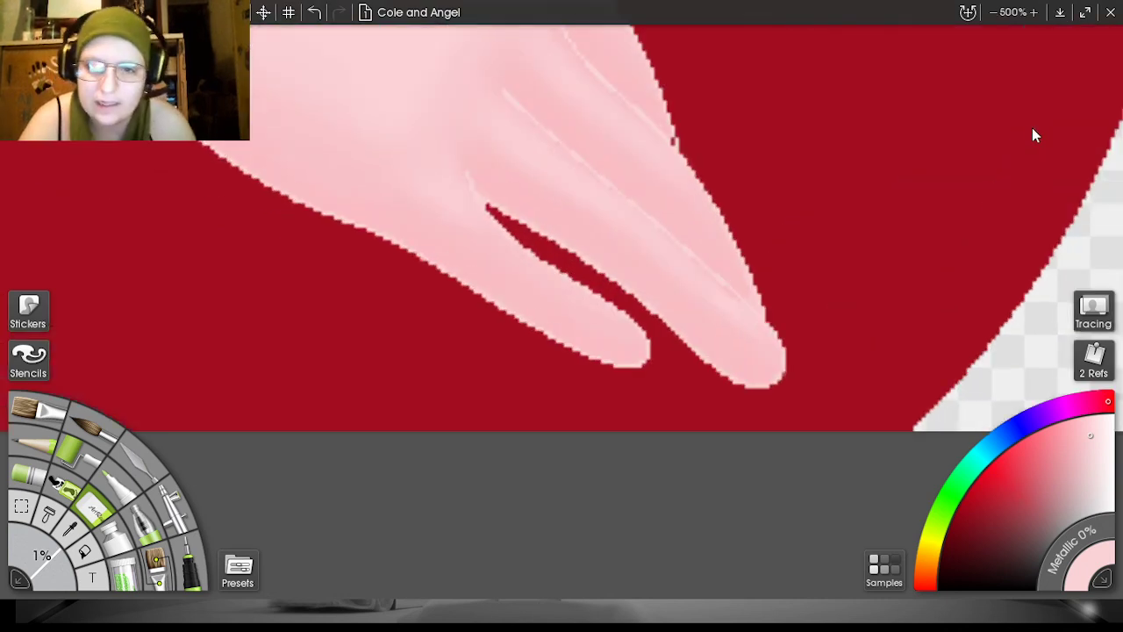
{"action": "left_click_drag", "start_coordinate": [1007, 164], "coordinate": [1021, 275]}
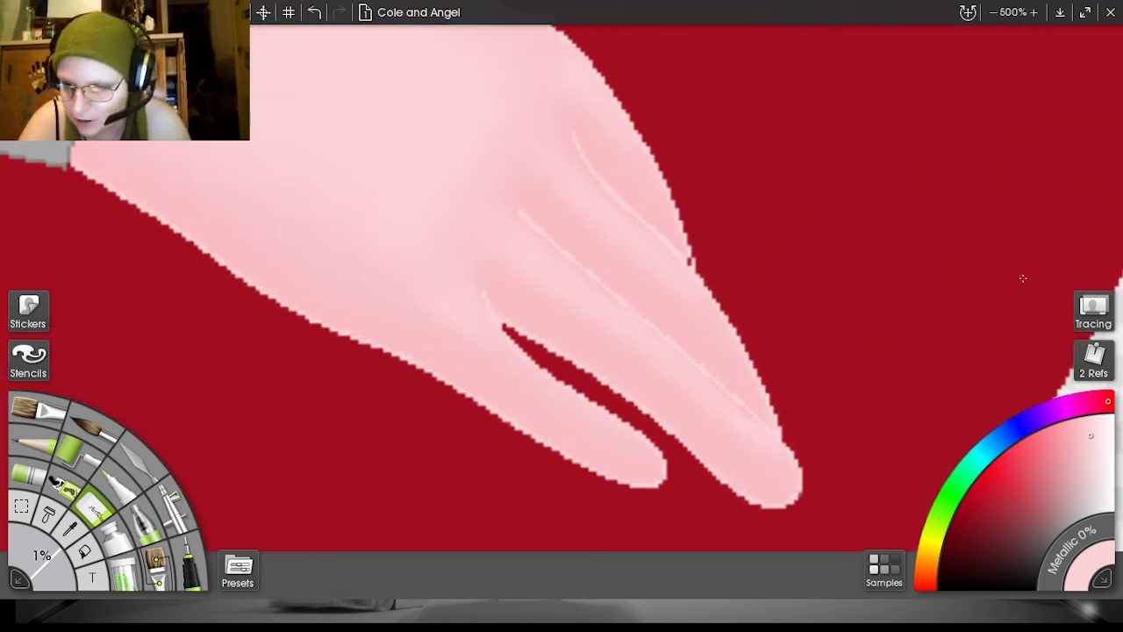
{"action": "left_click", "coordinate": [1064, 453]}
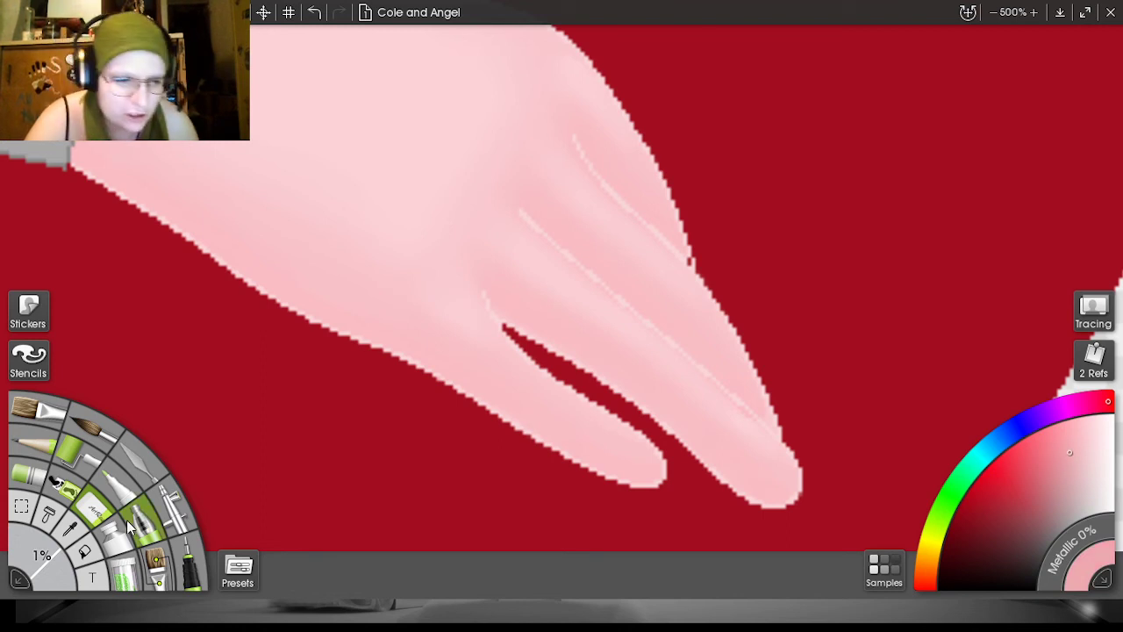
{"action": "left_click", "coordinate": [188, 570]}
{"action": "left_click_drag", "start_coordinate": [49, 560], "coordinate": [41, 565]}
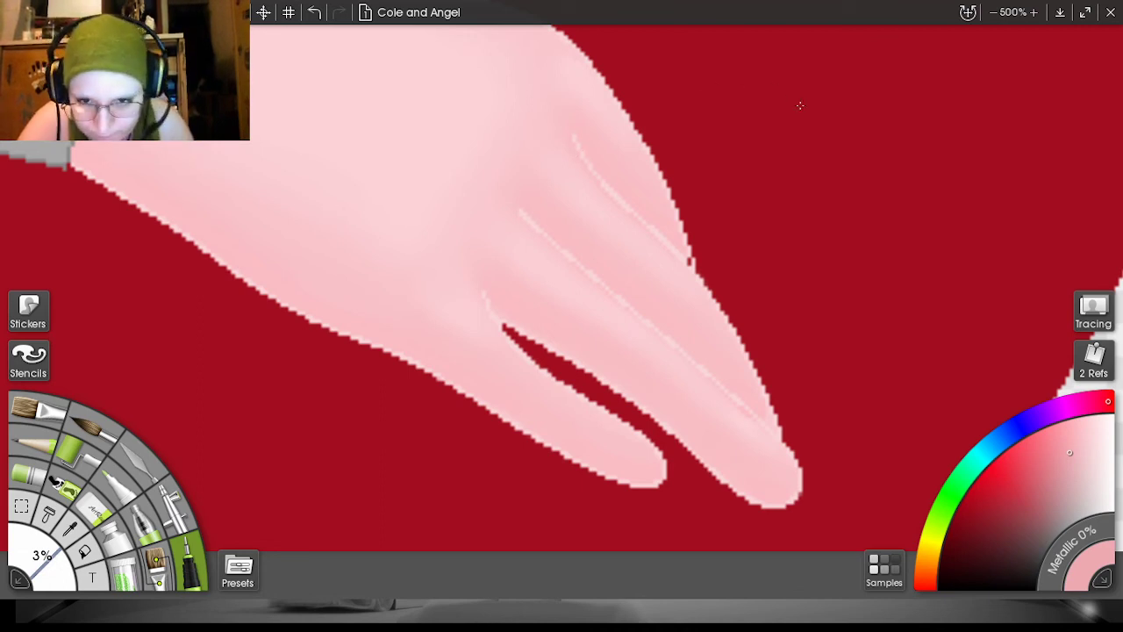
{"action": "left_click_drag", "start_coordinate": [765, 414], "coordinate": [664, 320]}
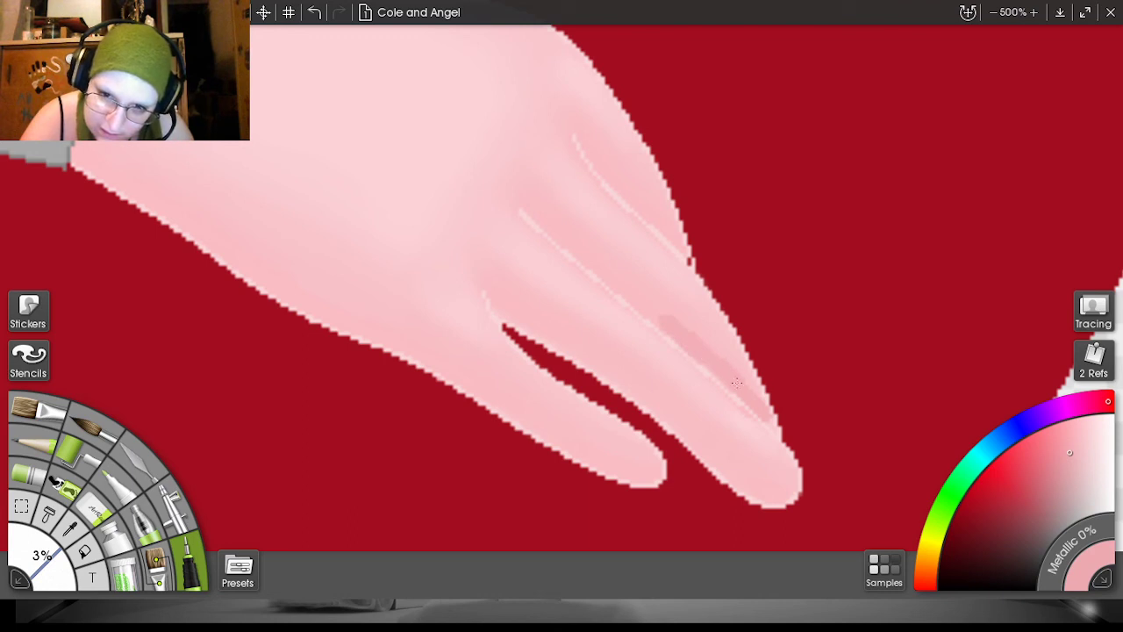
{"action": "left_click_drag", "start_coordinate": [714, 365], "coordinate": [516, 196]}
{"action": "left_click_drag", "start_coordinate": [585, 253], "coordinate": [507, 181]}
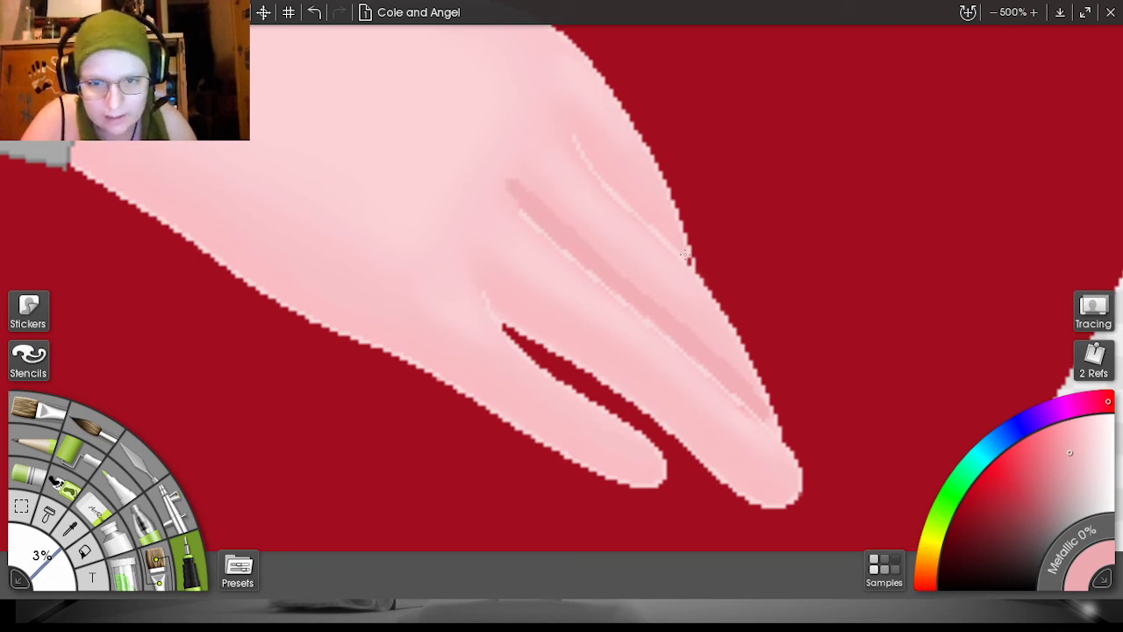
{"action": "left_click_drag", "start_coordinate": [687, 257], "coordinate": [574, 130]}
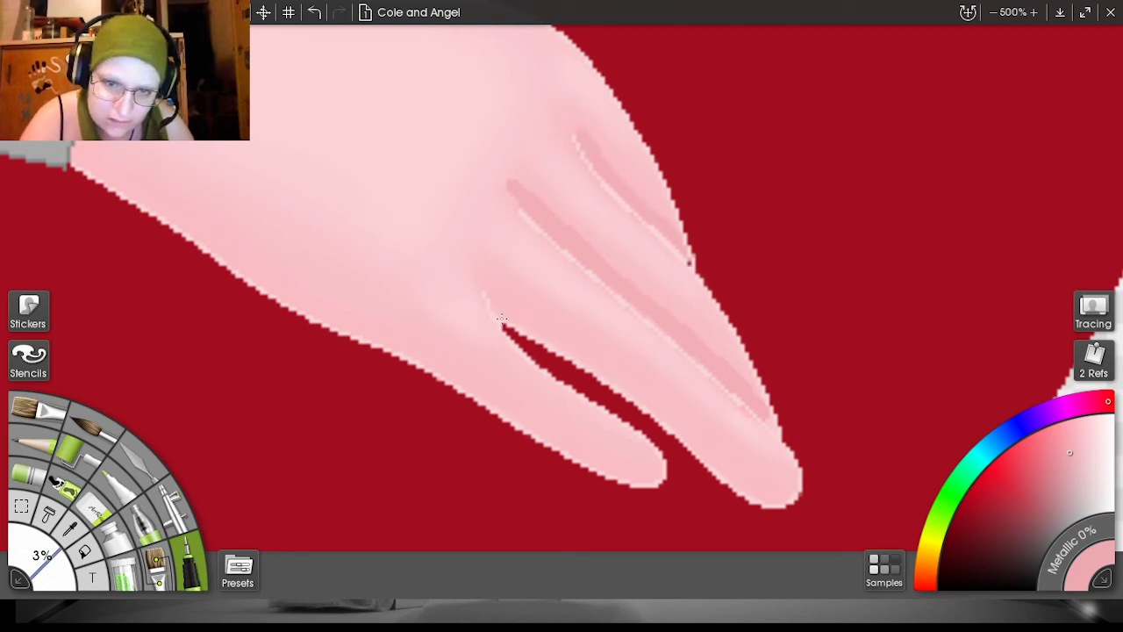
{"action": "mouse_move", "coordinate": [501, 319]}
{"action": "left_mouse_down"}
{"action": "mouse_move", "coordinate": [483, 279]}
{"action": "mouse_move", "coordinate": [742, 485]}
{"action": "mouse_move", "coordinate": [769, 502]}
{"action": "mouse_move", "coordinate": [792, 497]}
{"action": "left_mouse_up"}
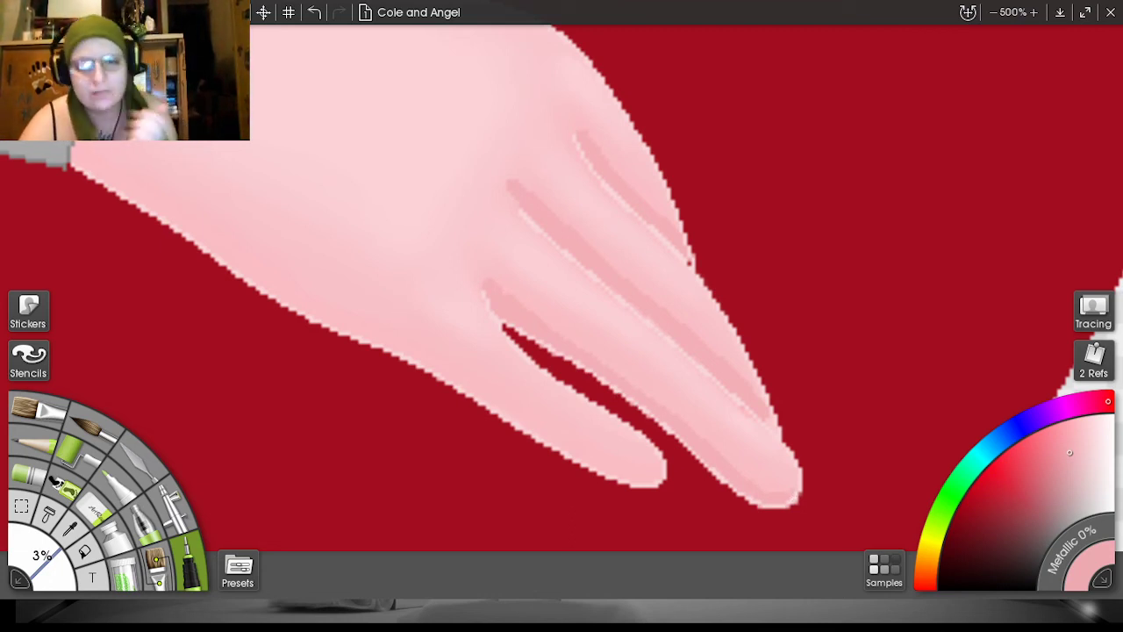
- Draw a thick darker pink shadow along the right-side hand's lower edge, from the lowest fingertip to the wrist
{"action": "left_click_drag", "start_coordinate": [638, 289], "coordinate": [765, 285]}
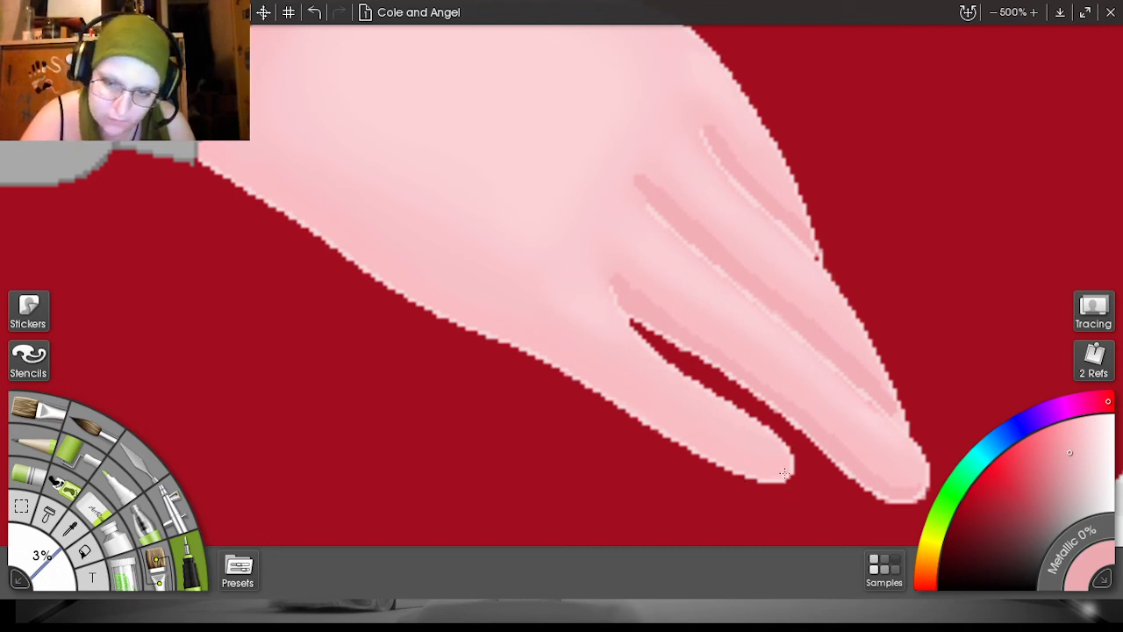
{"action": "mouse_move", "coordinate": [785, 473]}
{"action": "left_mouse_down"}
{"action": "mouse_move", "coordinate": [666, 419]}
{"action": "mouse_move", "coordinate": [715, 454]}
{"action": "mouse_move", "coordinate": [556, 347]}
{"action": "mouse_move", "coordinate": [654, 420]}
{"action": "mouse_move", "coordinate": [579, 360]}
{"action": "mouse_move", "coordinate": [408, 285]}
{"action": "mouse_move", "coordinate": [211, 155]}
{"action": "left_mouse_up"}
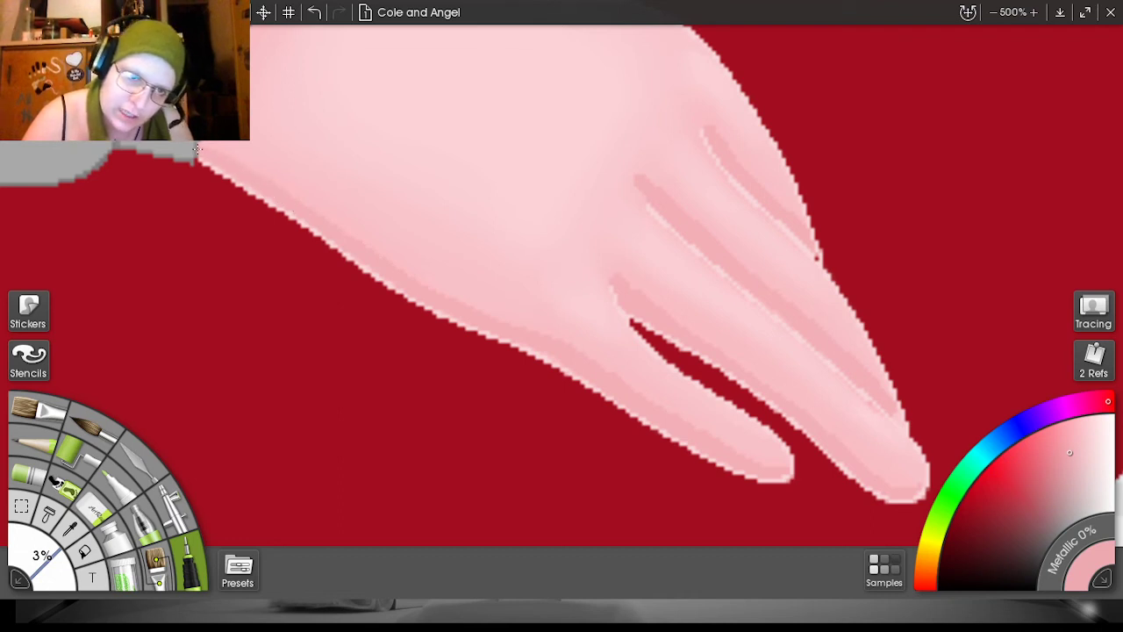
{"action": "mouse_move", "coordinate": [276, 189]}
{"action": "left_mouse_down"}
{"action": "mouse_move", "coordinate": [436, 290]}
{"action": "mouse_move", "coordinate": [593, 363]}
{"action": "mouse_move", "coordinate": [721, 450]}
{"action": "mouse_move", "coordinate": [781, 467]}
{"action": "mouse_move", "coordinate": [748, 472]}
{"action": "left_mouse_up"}
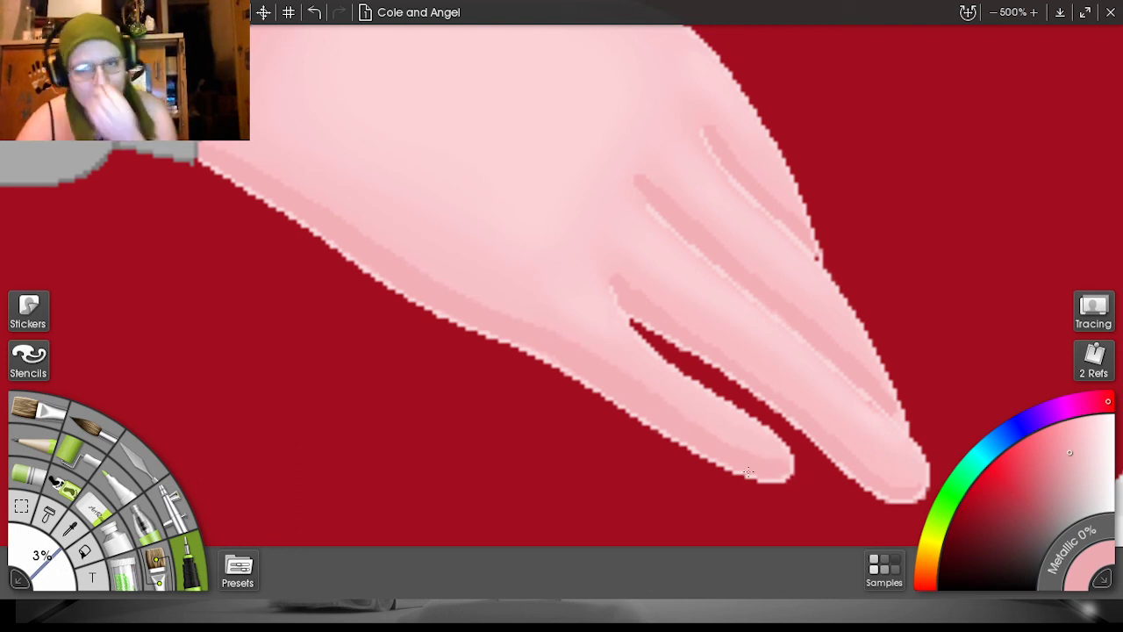
- Blend the darker shading on the right-side hand with the palette knife at 7% size, keeping the thin finger lines
{"action": "left_click", "coordinate": [145, 470]}
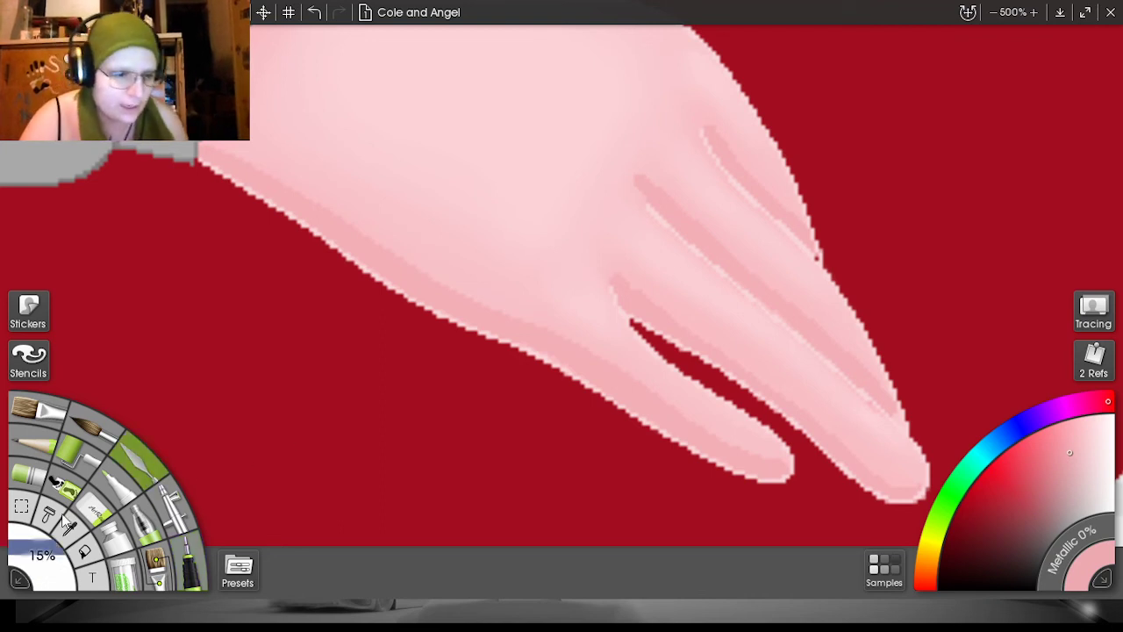
{"action": "left_click_drag", "start_coordinate": [42, 556], "coordinate": [41, 556]}
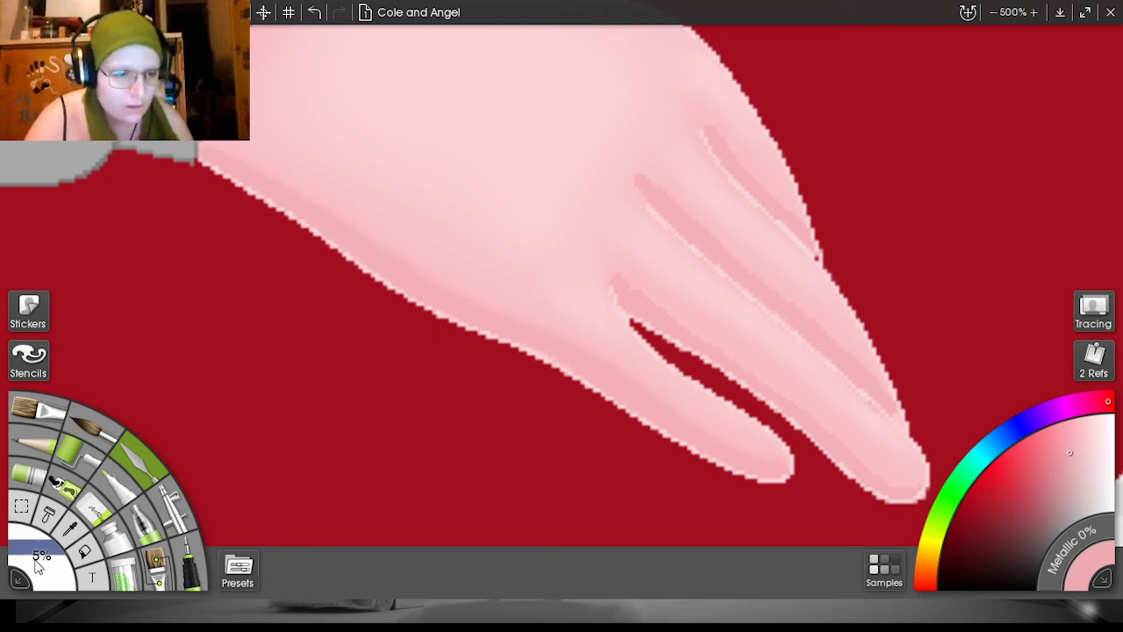
{"action": "left_click_drag", "start_coordinate": [34, 560], "coordinate": [46, 559]}
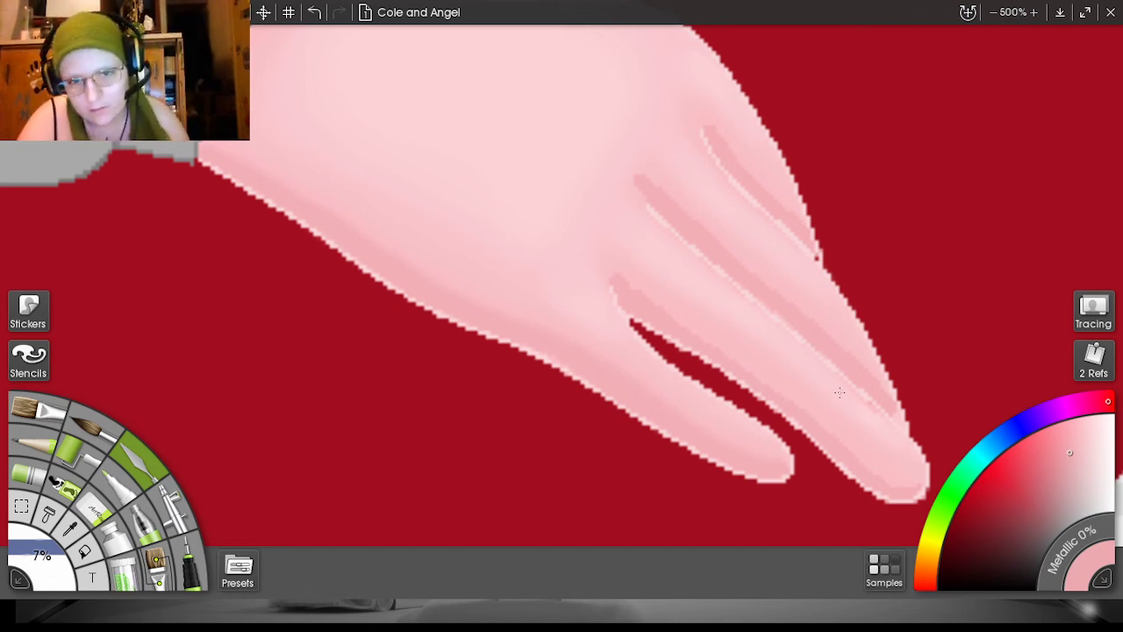
{"action": "left_click_drag", "start_coordinate": [916, 487], "coordinate": [897, 486]}
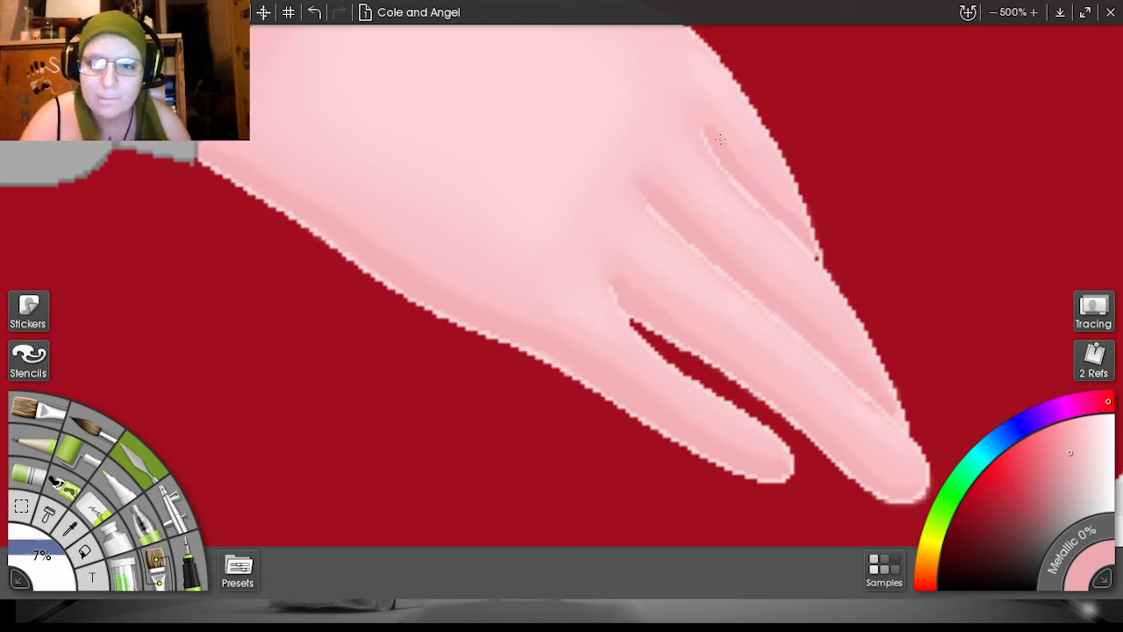
- Erase the smudges around the right-side hand's longest fingertip with the 1% eraser
{"action": "left_click", "coordinate": [103, 510]}
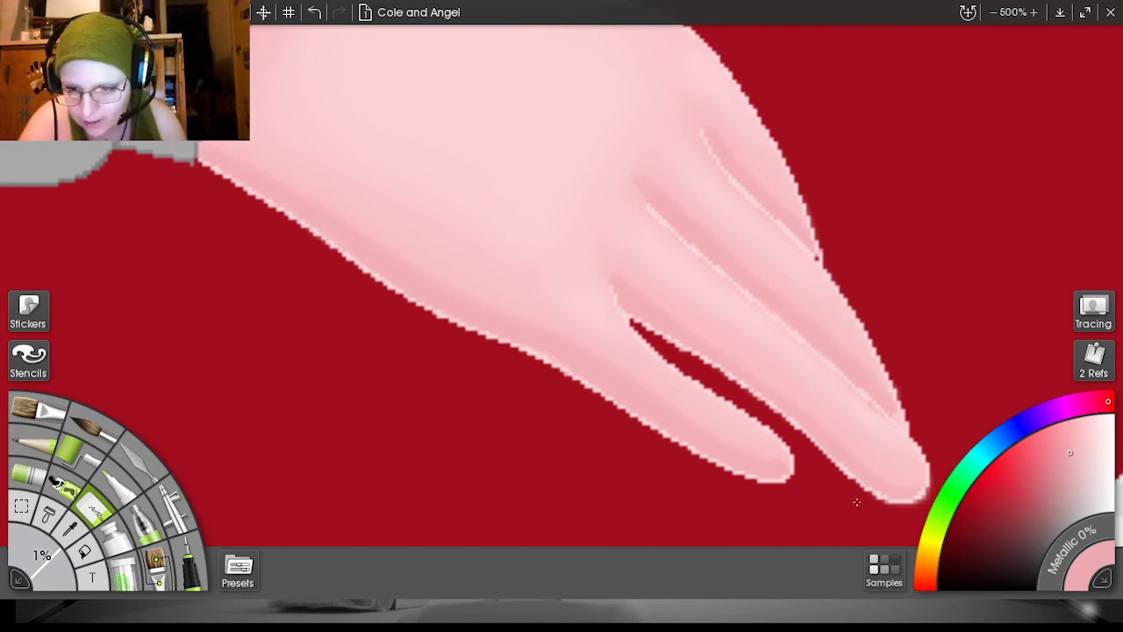
{"action": "mouse_move", "coordinate": [898, 513]}
{"action": "left_mouse_down"}
{"action": "mouse_move", "coordinate": [924, 504]}
{"action": "mouse_move", "coordinate": [934, 479]}
{"action": "left_mouse_up"}
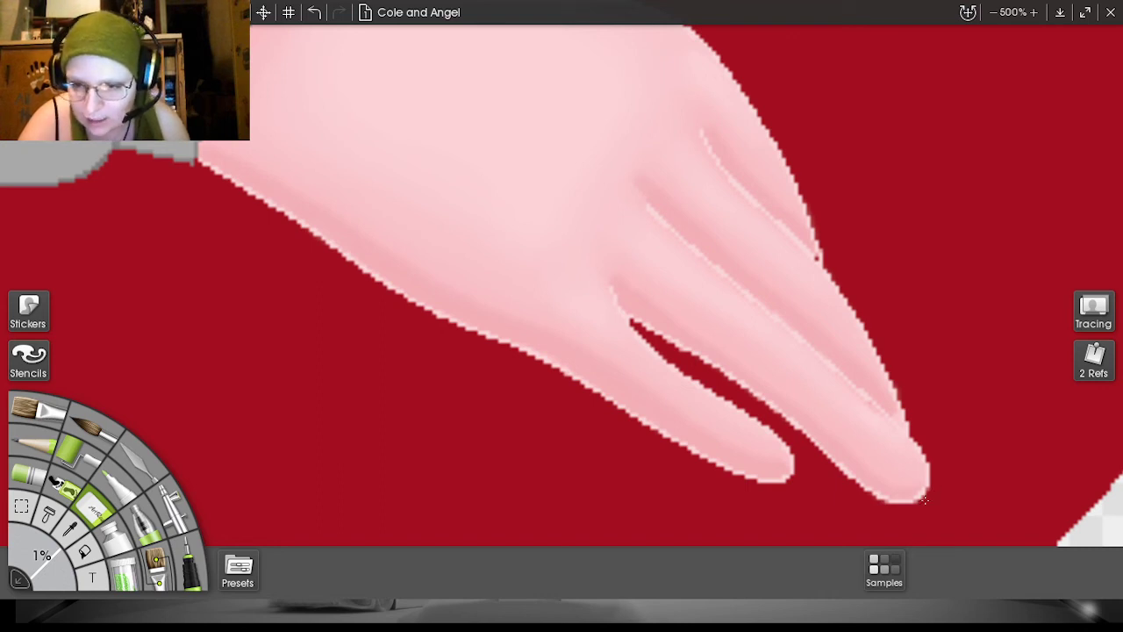
{"action": "mouse_move", "coordinate": [939, 488]}
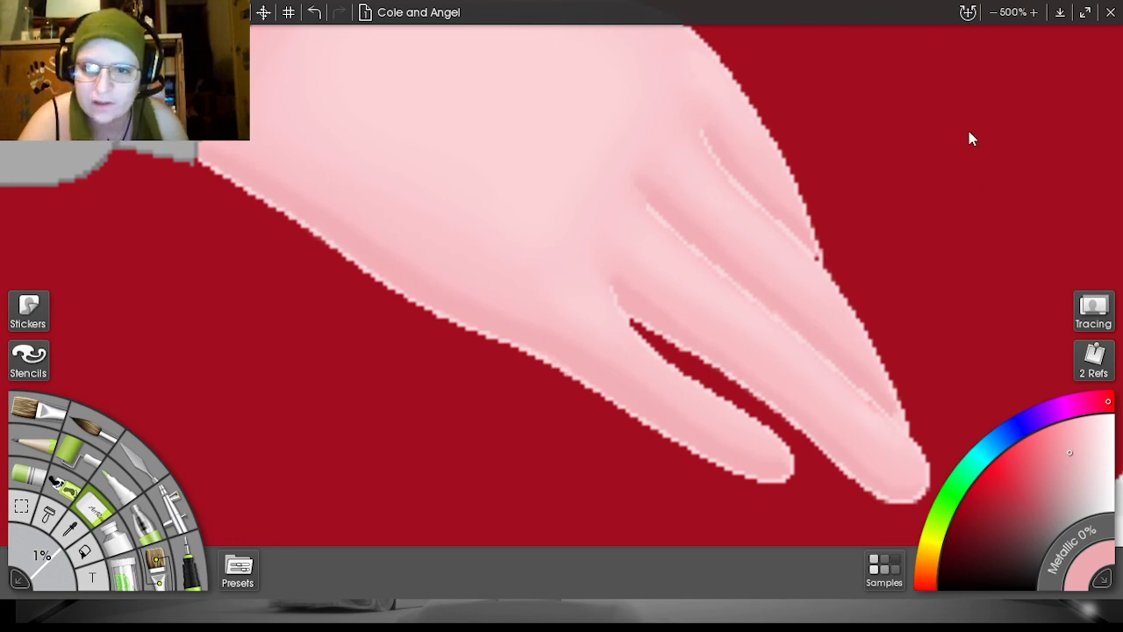
- Shade the left-side hand's lower edge from fingertip to cuff in the darker pink with the ink pen at 3% size
{"action": "scroll", "coordinate": [969, 132], "scroll_direction": "down", "scroll_amount": 2}
{"action": "scroll", "coordinate": [969, 131], "scroll_direction": "down", "scroll_amount": 4}
{"action": "scroll", "coordinate": [969, 131], "scroll_direction": "down", "scroll_amount": 1}
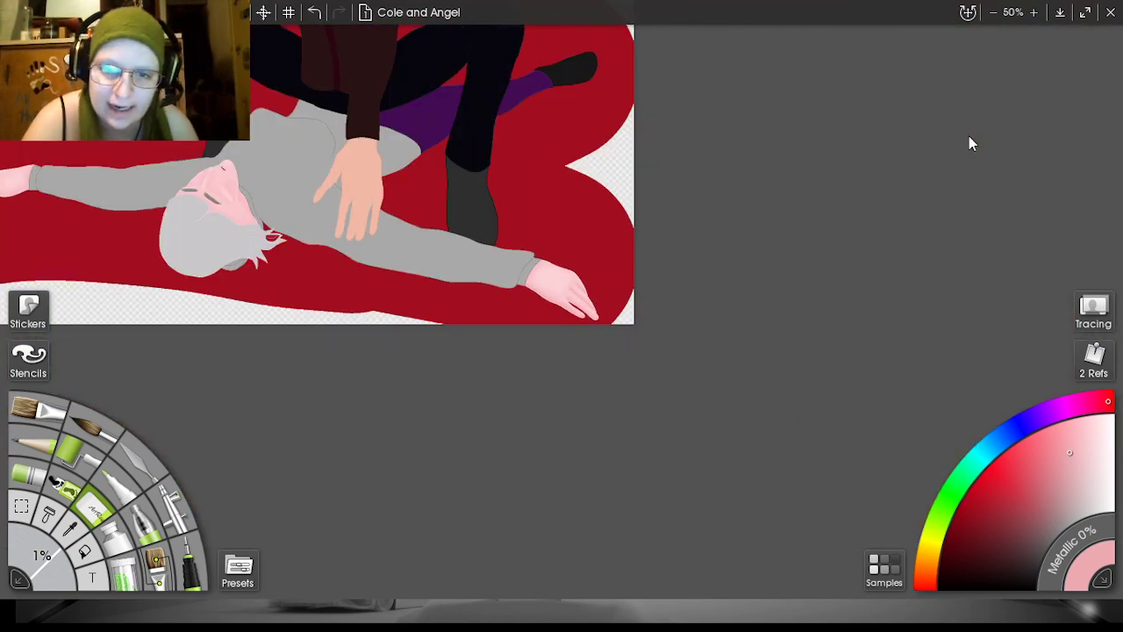
{"action": "left_click_drag", "start_coordinate": [981, 170], "coordinate": [1119, 185]}
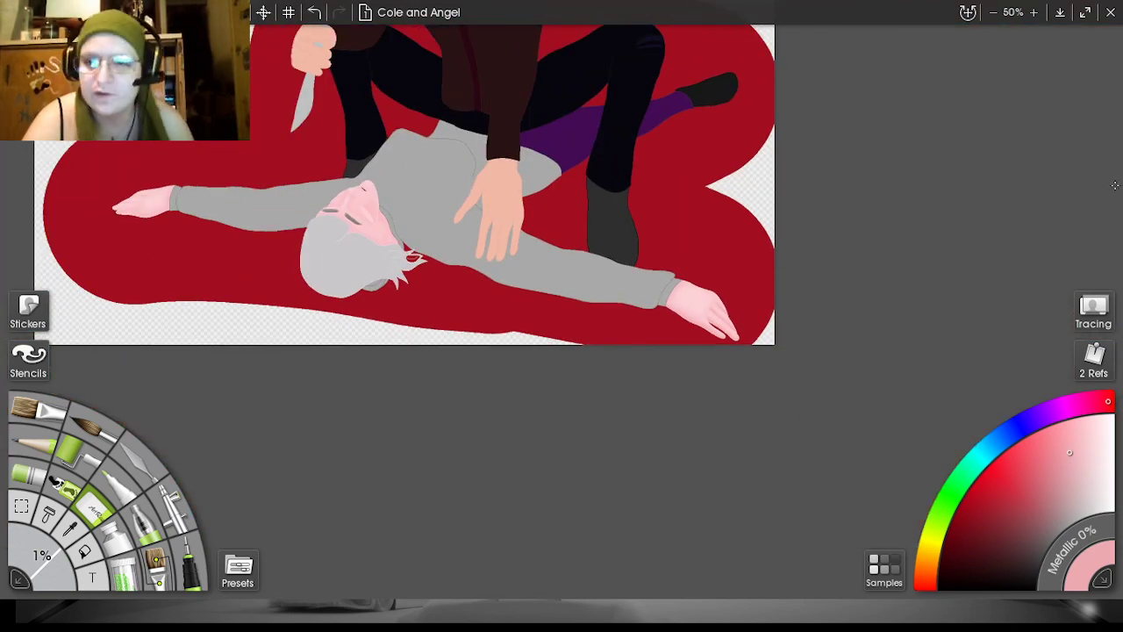
{"action": "left_click_drag", "start_coordinate": [1001, 167], "coordinate": [1120, 211]}
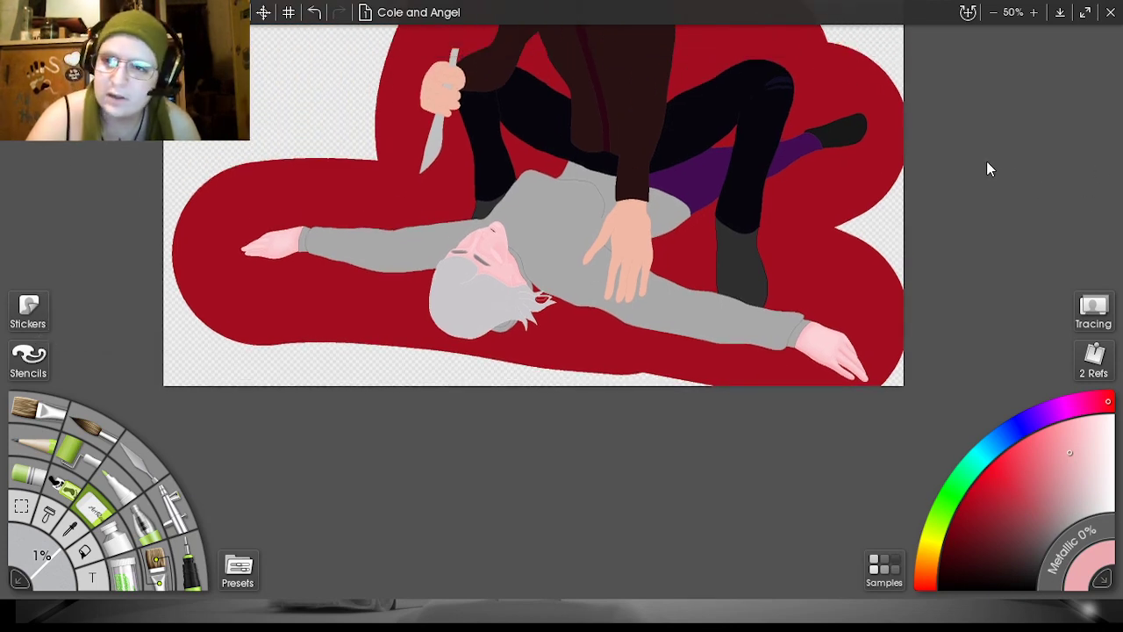
{"action": "left_click_drag", "start_coordinate": [989, 169], "coordinate": [1120, 187]}
{"action": "left_click_drag", "start_coordinate": [998, 170], "coordinate": [1121, 146]}
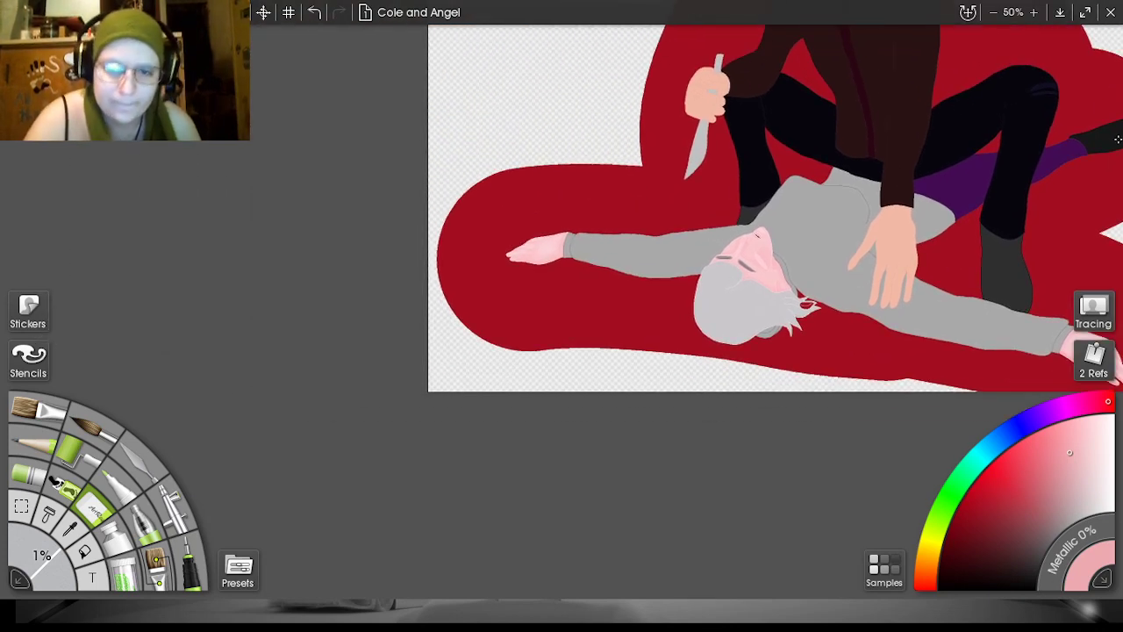
{"action": "left_click_drag", "start_coordinate": [1003, 148], "coordinate": [1072, 178]}
{"action": "scroll", "coordinate": [1030, 128], "scroll_direction": "up", "scroll_amount": 7}
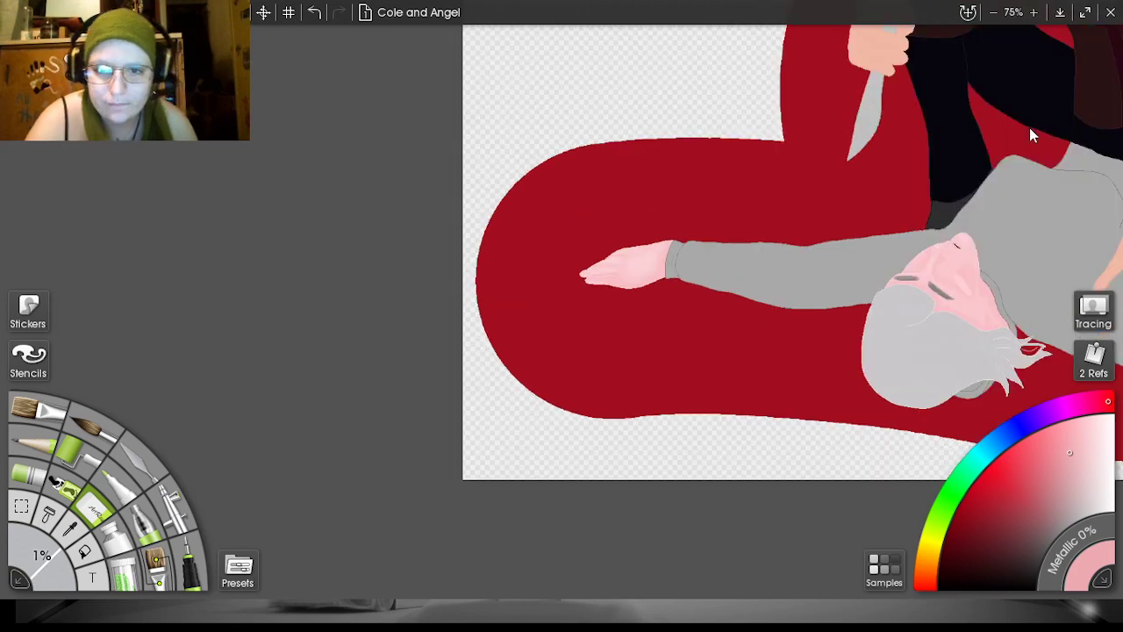
{"action": "mouse_move", "coordinate": [898, 216]}
{"action": "left_mouse_down"}
{"action": "mouse_move", "coordinate": [589, 454]}
{"action": "mouse_move", "coordinate": [544, 421]}
{"action": "left_mouse_up"}
{"action": "left_click", "coordinate": [188, 562]}
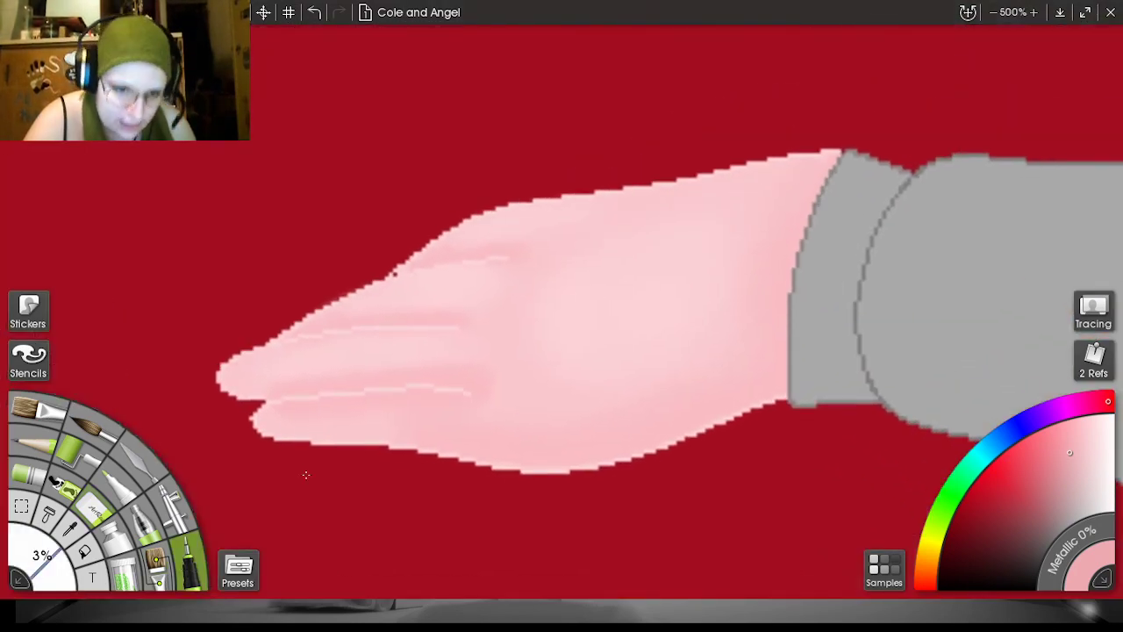
{"action": "mouse_move", "coordinate": [256, 420]}
{"action": "left_mouse_down"}
{"action": "mouse_move", "coordinate": [582, 467]}
{"action": "mouse_move", "coordinate": [667, 437]}
{"action": "mouse_move", "coordinate": [552, 461]}
{"action": "mouse_move", "coordinate": [782, 383]}
{"action": "mouse_move", "coordinate": [743, 396]}
{"action": "left_mouse_up"}
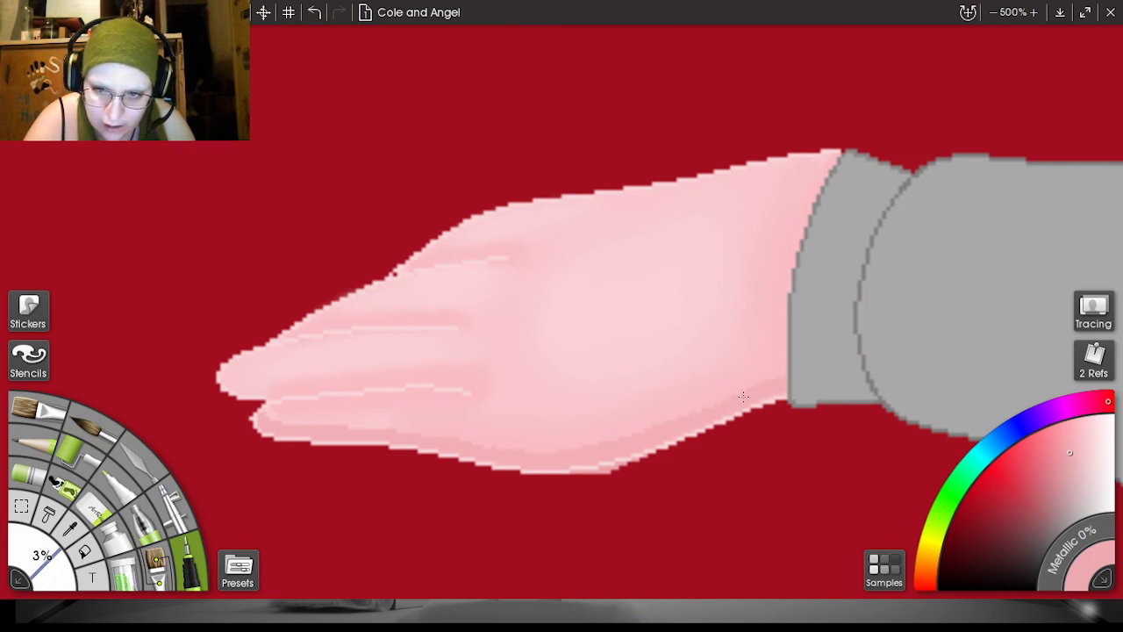
{"action": "left_click_drag", "start_coordinate": [695, 423], "coordinate": [792, 387]}
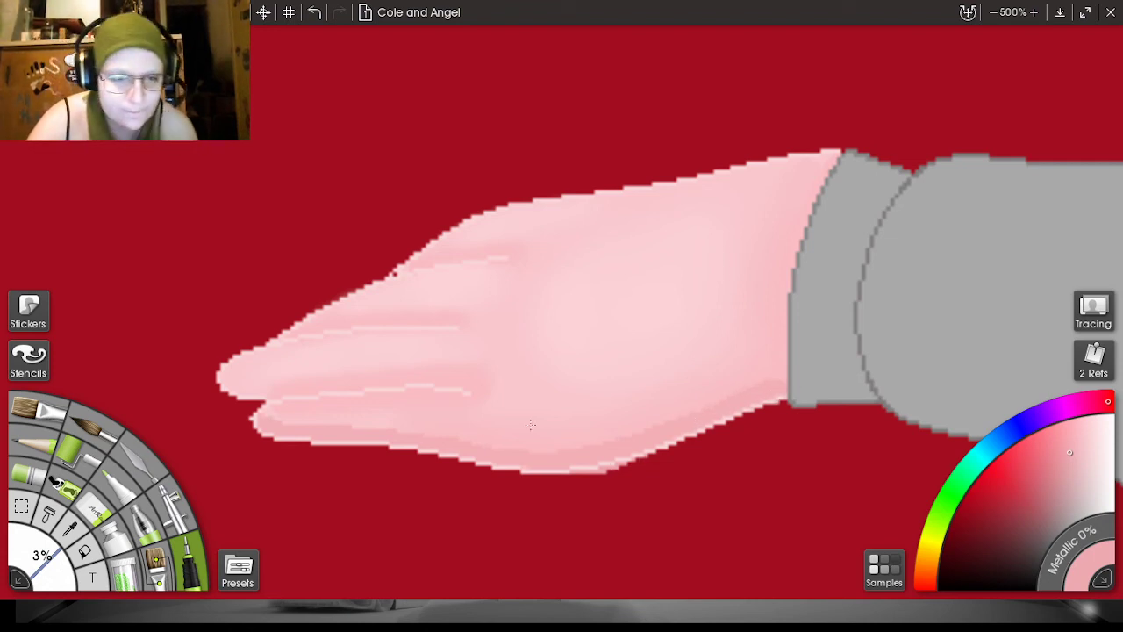
- Add darker pink shadows between the left-side hand's fingers and along the wrist beside the cuff
{"action": "mouse_move", "coordinate": [244, 386]}
{"action": "left_mouse_down"}
{"action": "mouse_move", "coordinate": [223, 378]}
{"action": "mouse_move", "coordinate": [284, 391]}
{"action": "mouse_move", "coordinate": [470, 387]}
{"action": "left_mouse_up"}
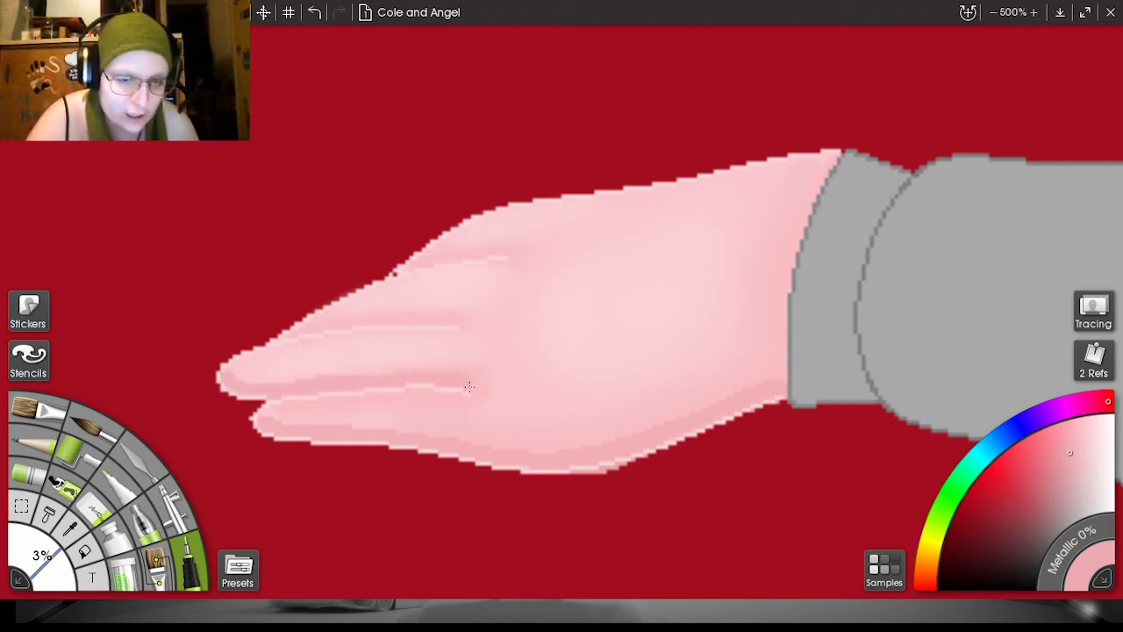
{"action": "left_click_drag", "start_coordinate": [290, 334], "coordinate": [474, 320]}
{"action": "mouse_move", "coordinate": [413, 265]}
{"action": "left_mouse_down"}
{"action": "mouse_move", "coordinate": [502, 246]}
{"action": "mouse_move", "coordinate": [445, 255]}
{"action": "left_mouse_up"}
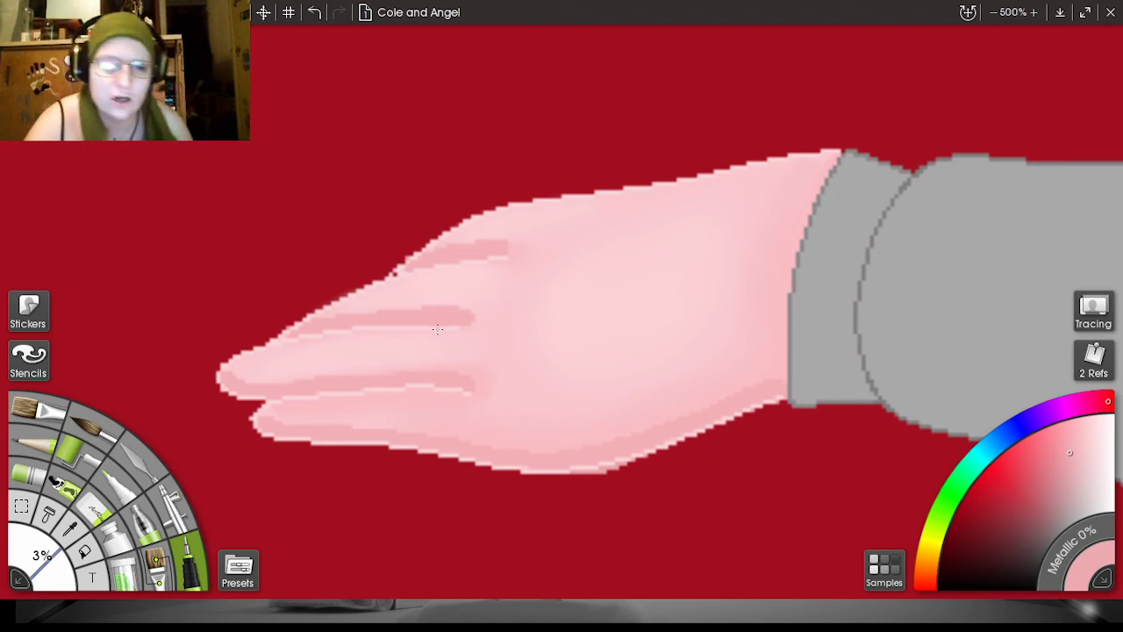
{"action": "mouse_move", "coordinate": [784, 392]}
{"action": "left_mouse_down"}
{"action": "mouse_move", "coordinate": [793, 240]}
{"action": "mouse_move", "coordinate": [839, 154]}
{"action": "left_mouse_up"}
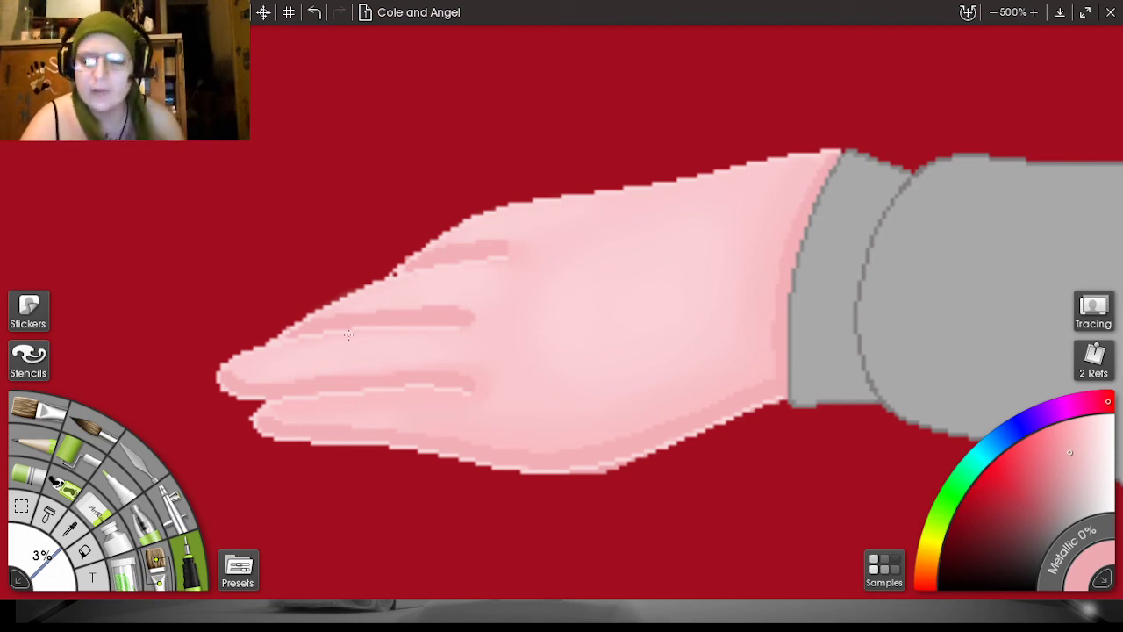
- Blend the left-side hand's darker shading with the palette knife at 7% size and erase the smudges along its outline with the 1% eraser
{"action": "left_click", "coordinate": [133, 460]}
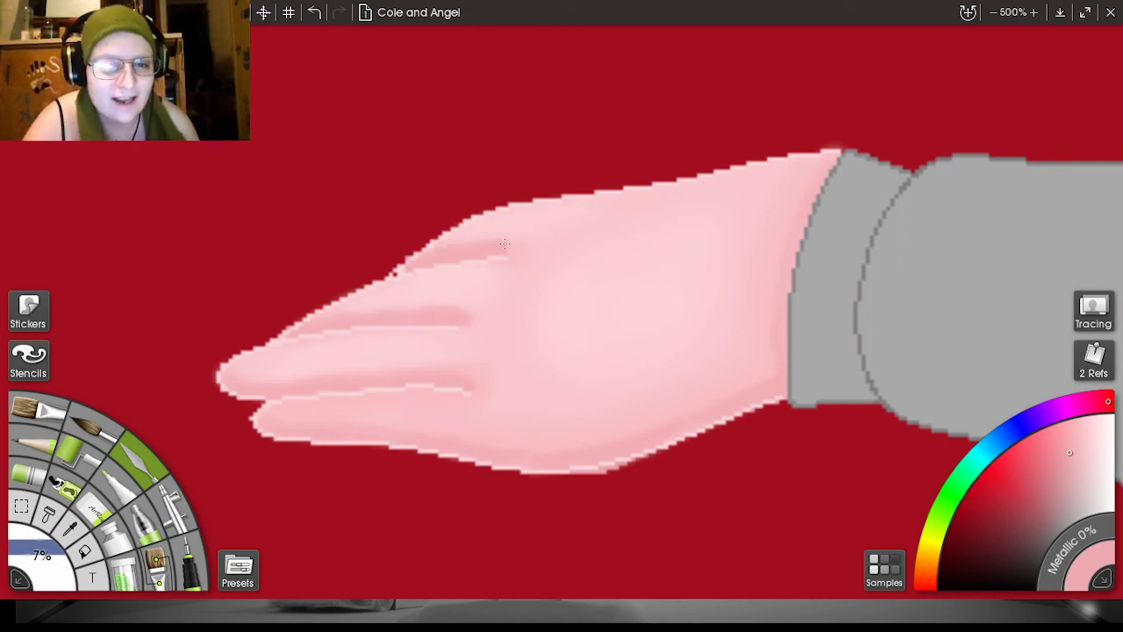
{"action": "left_click", "coordinate": [93, 512]}
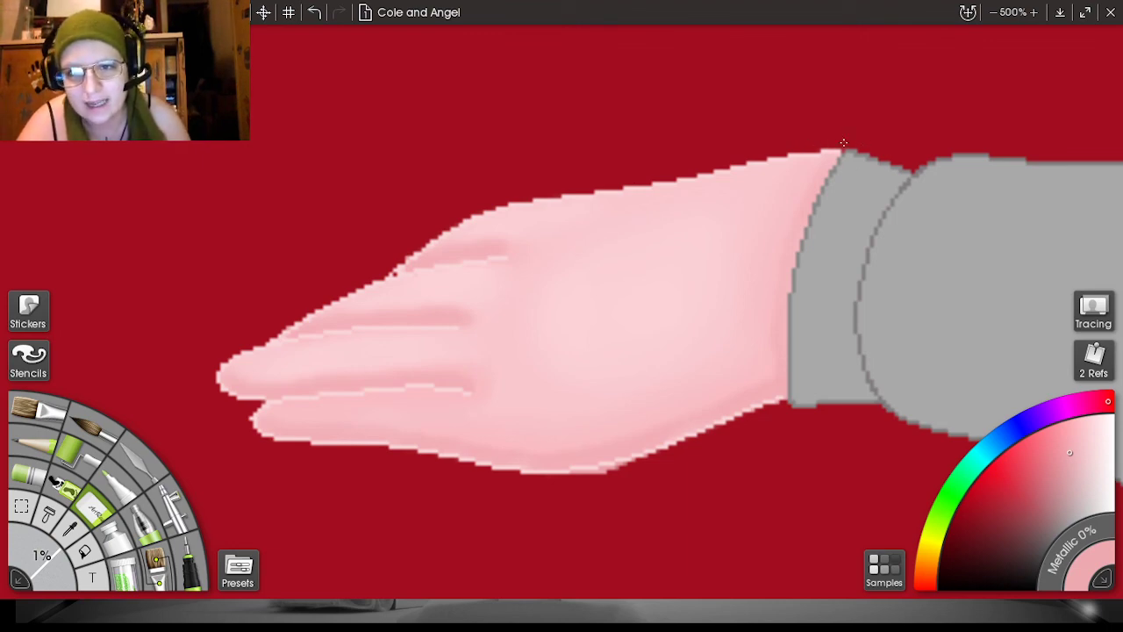
- Shade along the nose, nostril and eye sockets of the lying figure's face in the darker pink with the ink pen at 2% size
{"action": "scroll", "coordinate": [970, 135], "scroll_direction": "down", "scroll_amount": 5}
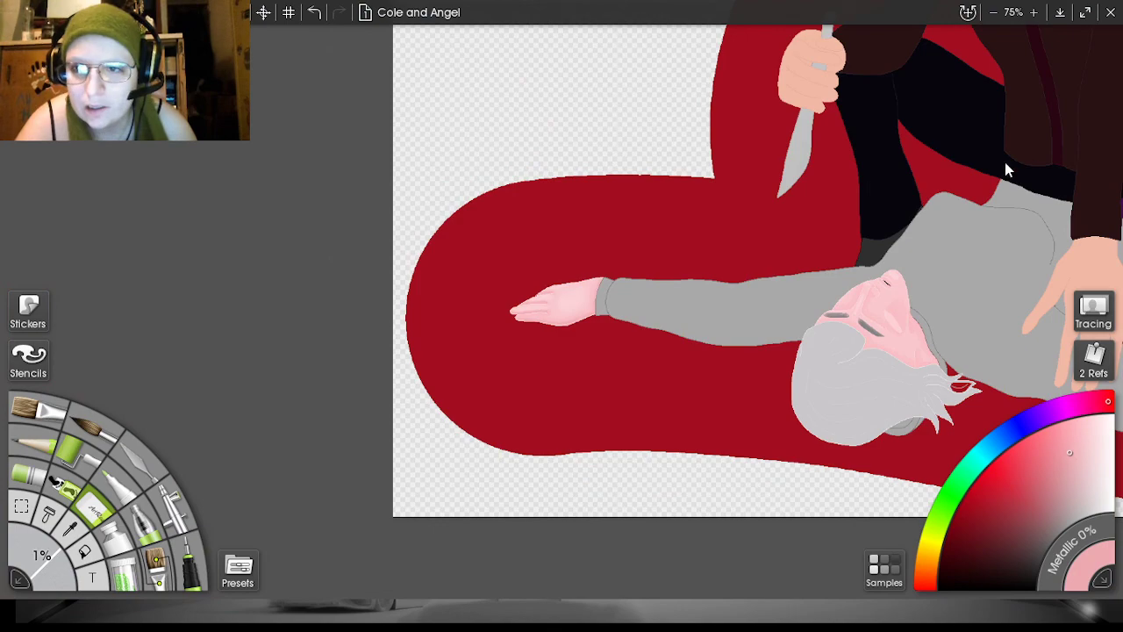
{"action": "left_click_drag", "start_coordinate": [1007, 170], "coordinate": [765, 139]}
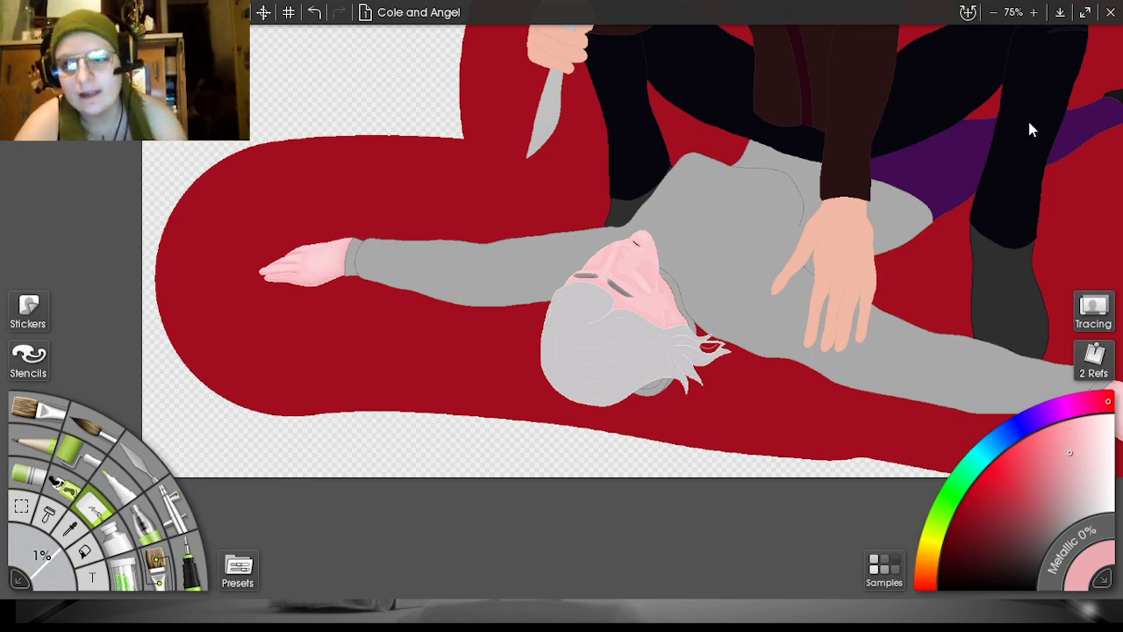
{"action": "scroll", "coordinate": [1031, 130], "scroll_direction": "up", "scroll_amount": 5}
{"action": "left_click_drag", "start_coordinate": [1008, 164], "coordinate": [697, 254]}
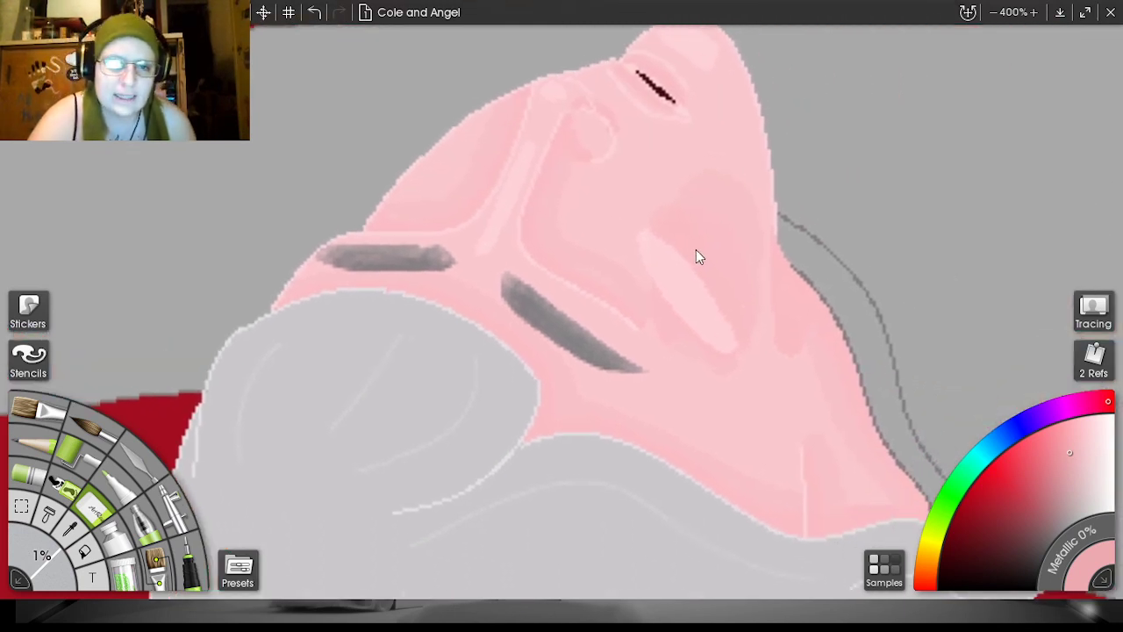
{"action": "left_click", "coordinate": [186, 547]}
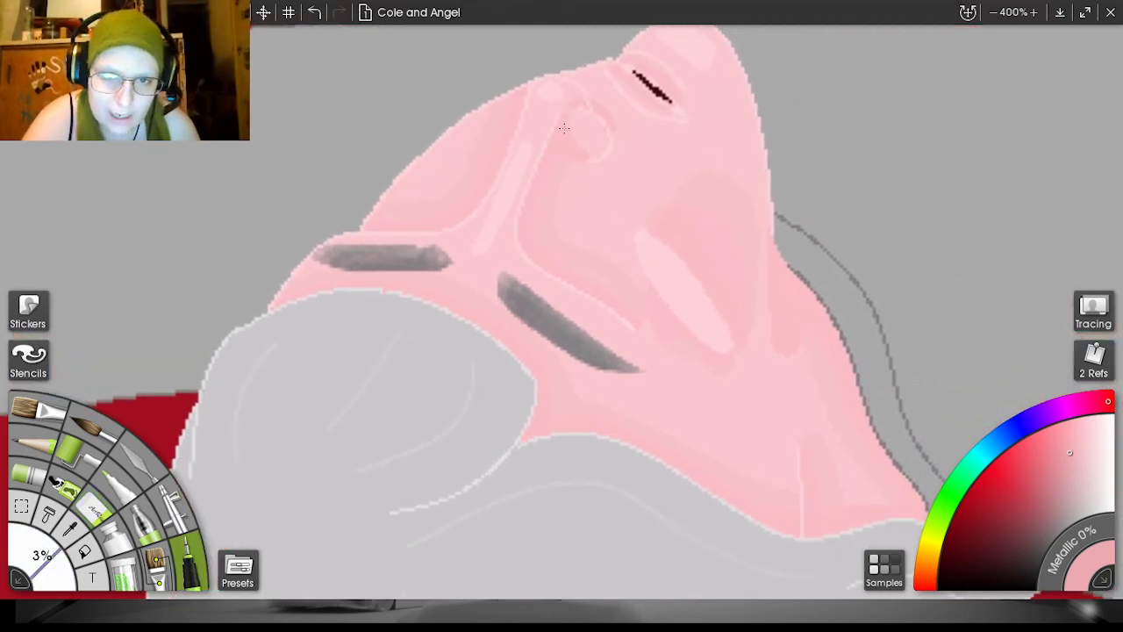
{"action": "left_click_drag", "start_coordinate": [564, 119], "coordinate": [530, 204]}
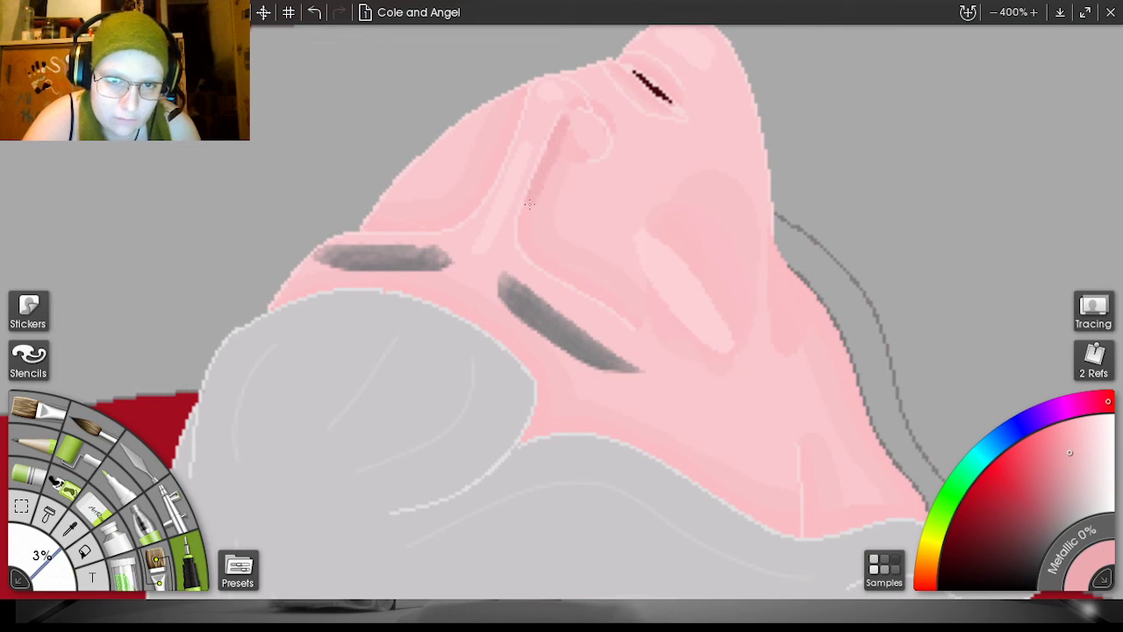
{"action": "left_click", "coordinate": [315, 13]}
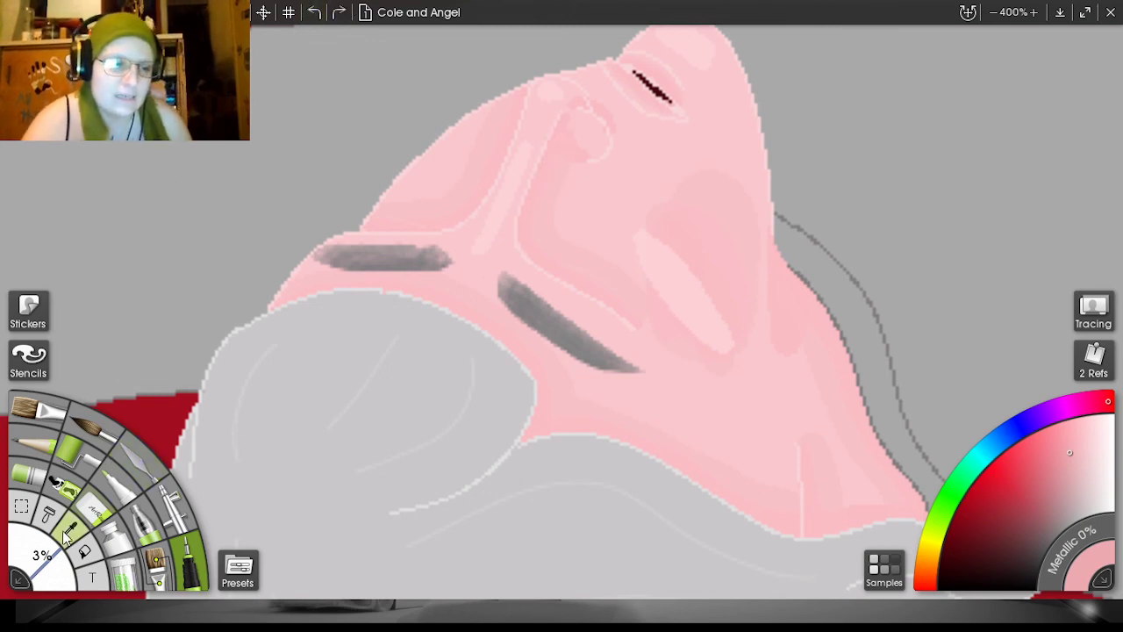
{"action": "left_click_drag", "start_coordinate": [50, 545], "coordinate": [49, 548]}
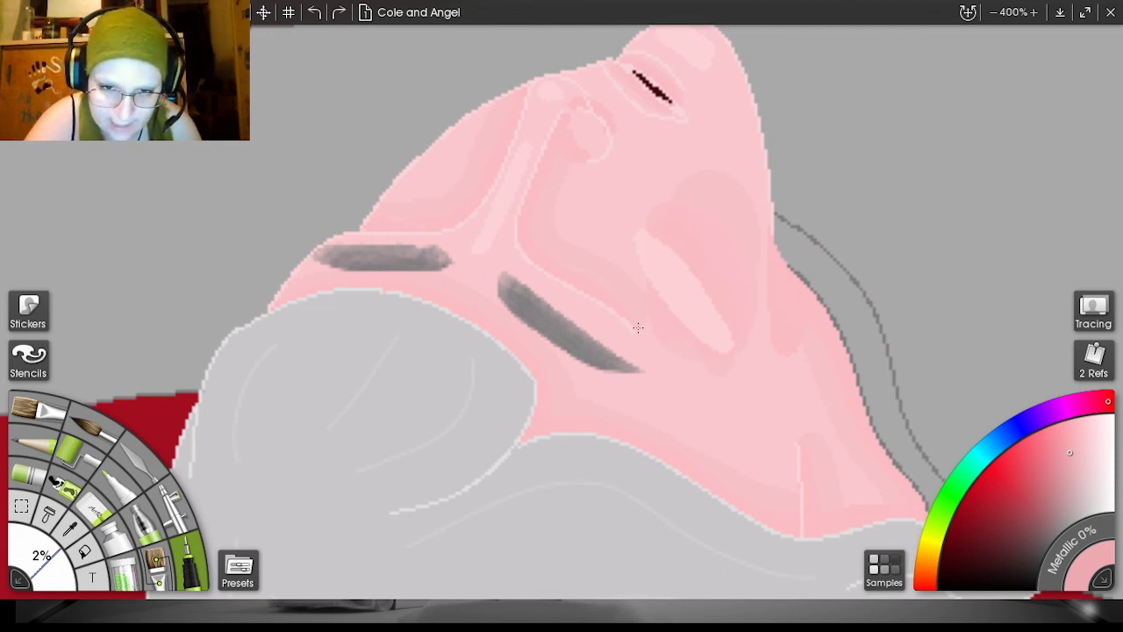
{"action": "left_click_drag", "start_coordinate": [639, 327], "coordinate": [531, 253]}
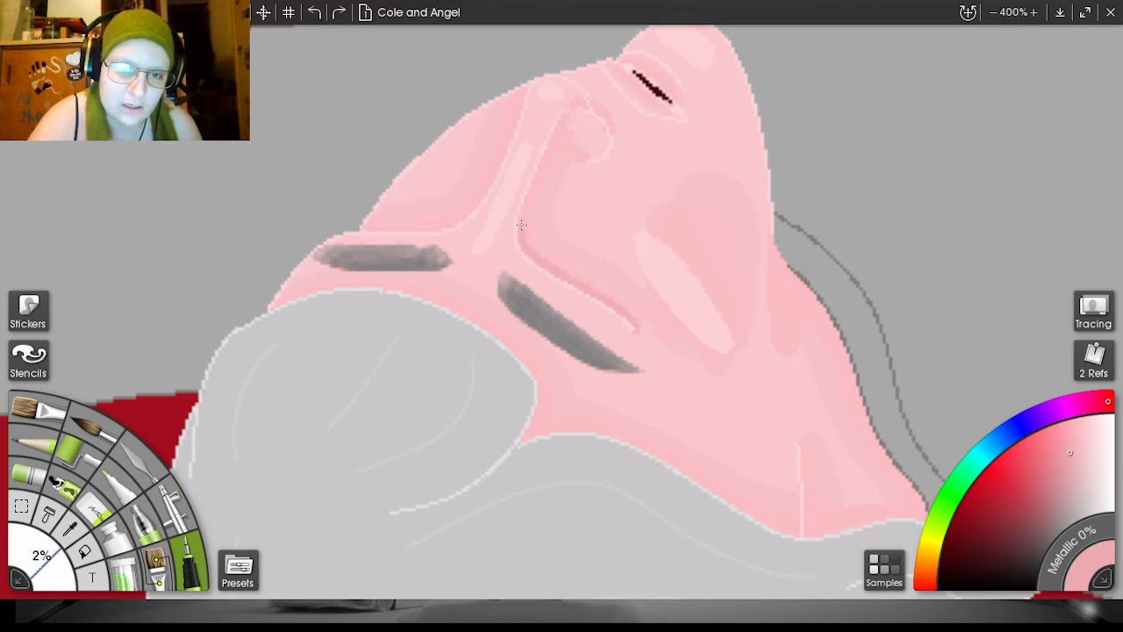
{"action": "left_click_drag", "start_coordinate": [545, 156], "coordinate": [566, 112]}
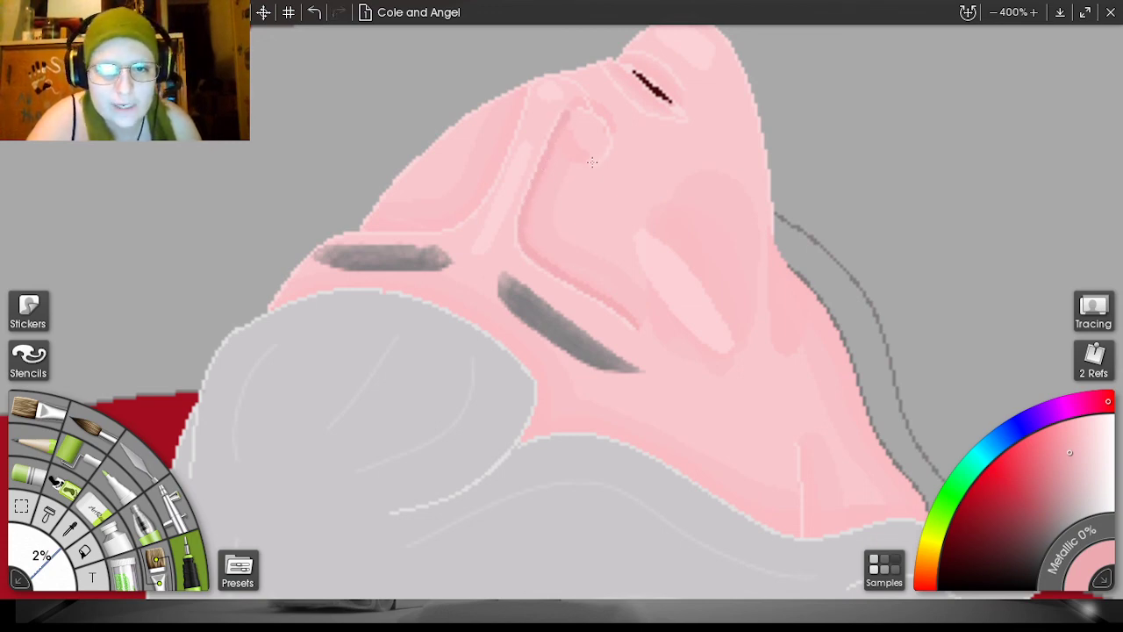
{"action": "mouse_move", "coordinate": [581, 165]}
{"action": "left_mouse_down"}
{"action": "mouse_move", "coordinate": [610, 154]}
{"action": "mouse_move", "coordinate": [615, 133]}
{"action": "mouse_move", "coordinate": [584, 107]}
{"action": "left_mouse_up"}
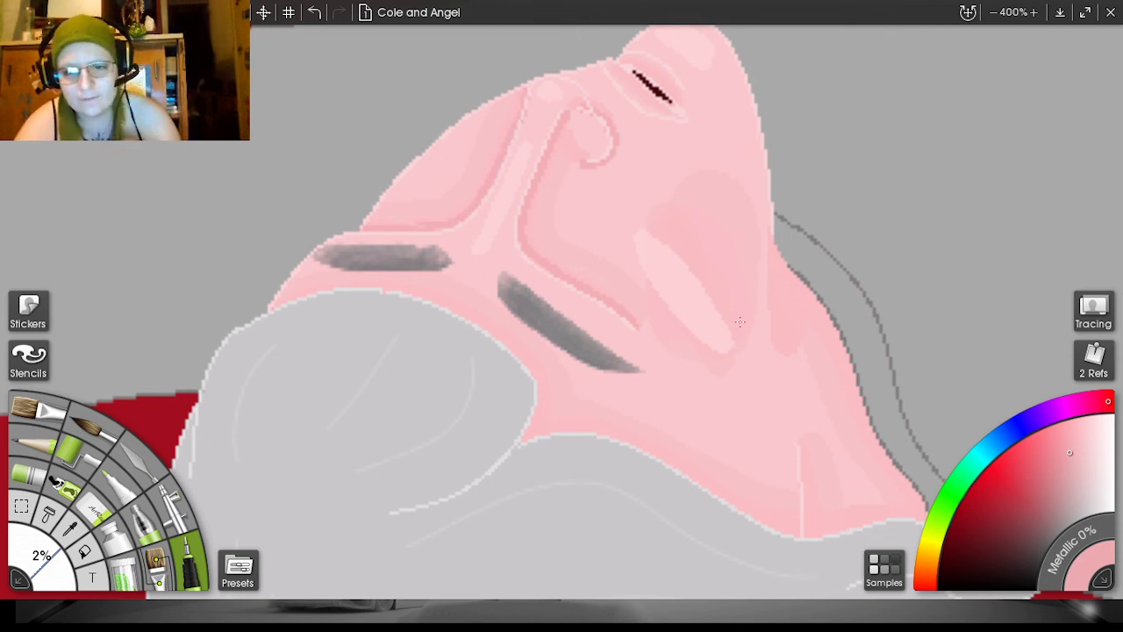
- Add darker pink shadows beside the neck line and under the jaw at 2% size, and along the neck's outer edges at 4%
{"action": "mouse_move", "coordinate": [809, 535]}
{"action": "left_mouse_down"}
{"action": "mouse_move", "coordinate": [802, 449]}
{"action": "mouse_move", "coordinate": [806, 494]}
{"action": "left_mouse_up"}
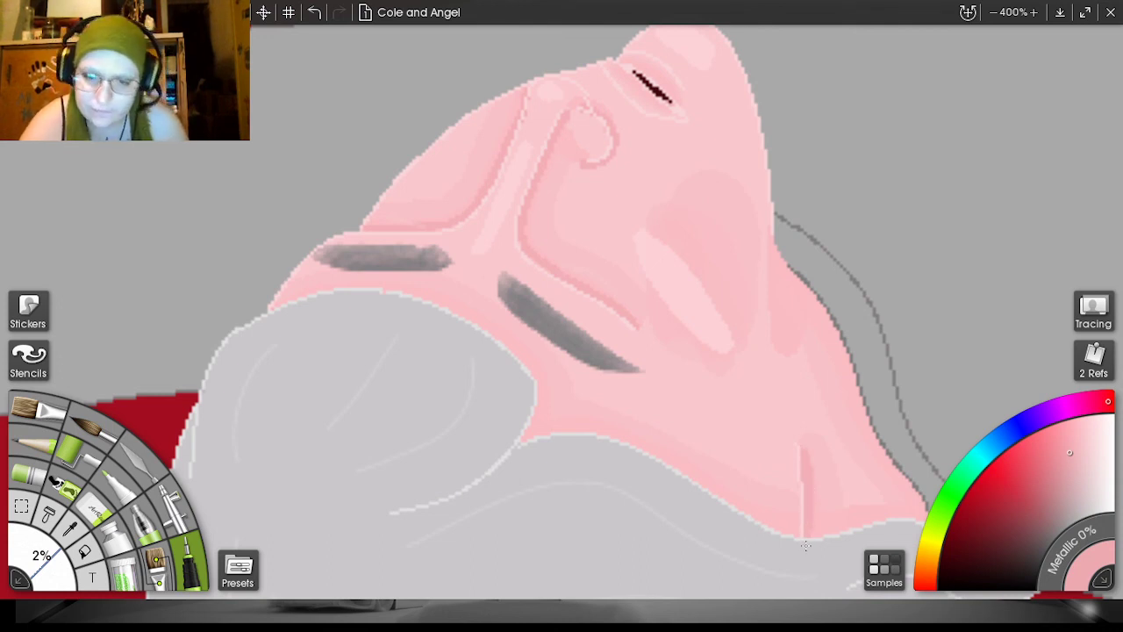
{"action": "left_click_drag", "start_coordinate": [1006, 169], "coordinate": [866, 137]}
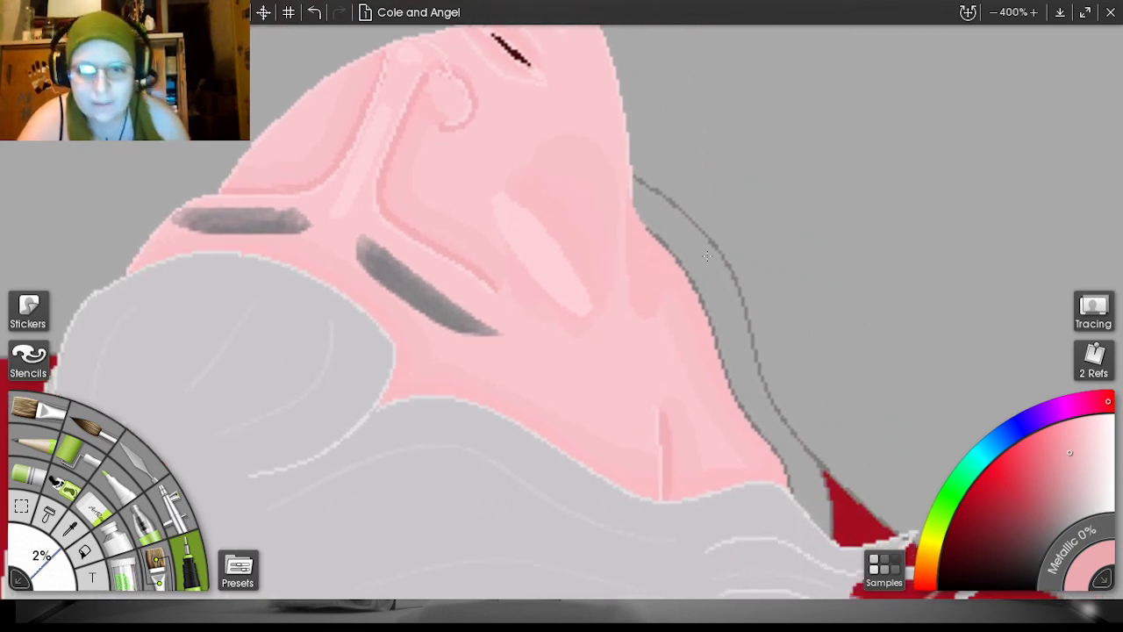
{"action": "left_click_drag", "start_coordinate": [634, 209], "coordinate": [637, 290]}
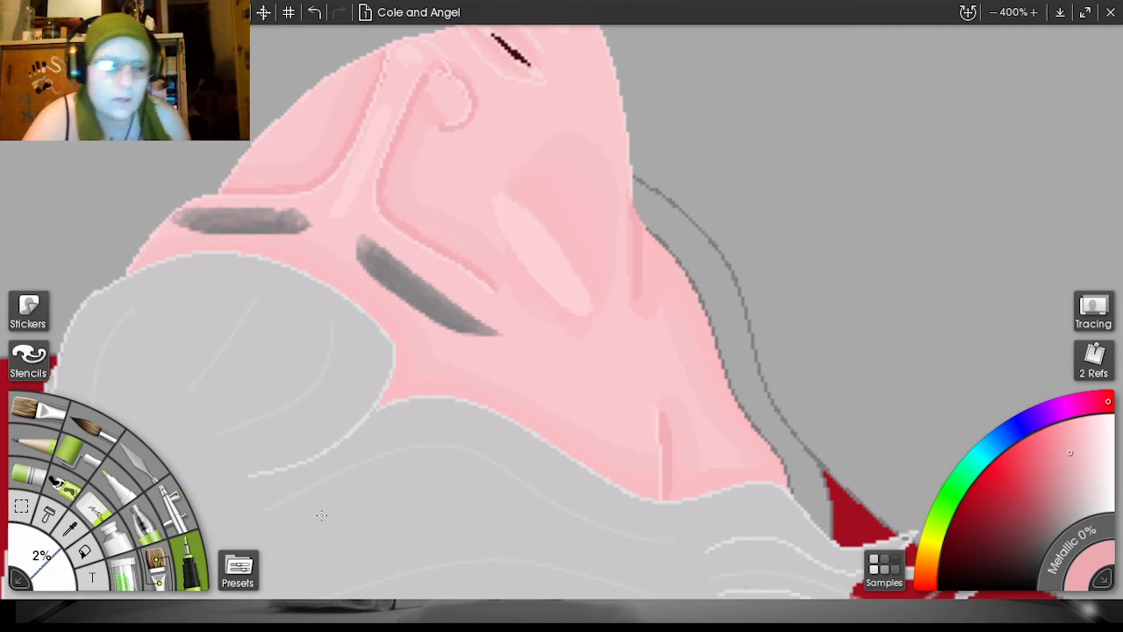
{"action": "left_click", "coordinate": [60, 562]}
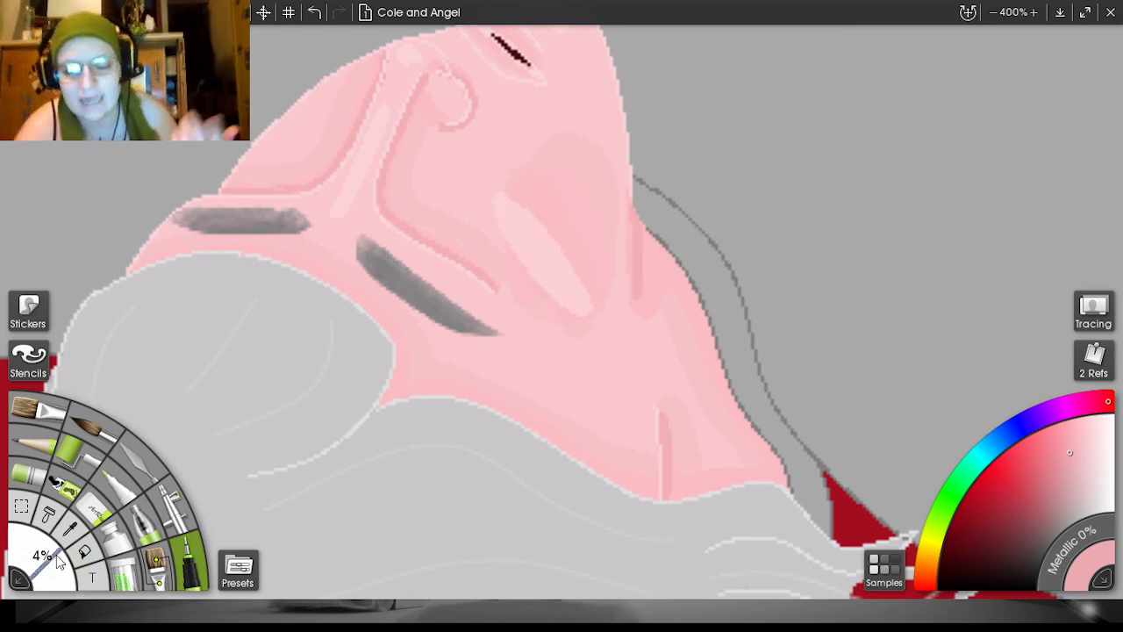
{"action": "mouse_move", "coordinate": [668, 498]}
{"action": "left_mouse_down"}
{"action": "mouse_move", "coordinate": [753, 475]}
{"action": "mouse_move", "coordinate": [787, 490]}
{"action": "mouse_move", "coordinate": [728, 392]}
{"action": "mouse_move", "coordinate": [695, 297]}
{"action": "mouse_move", "coordinate": [637, 224]}
{"action": "left_mouse_up"}
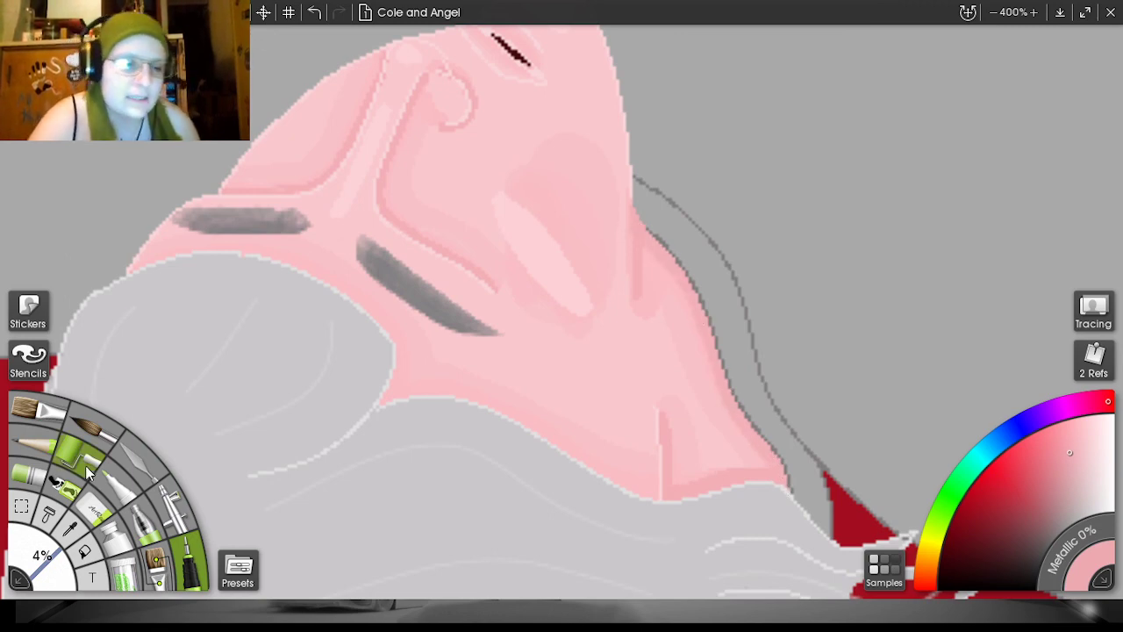
- Blend the neck's darker shading with the palette knife, raising its size to 9% and then 15%
{"action": "left_click", "coordinate": [141, 460]}
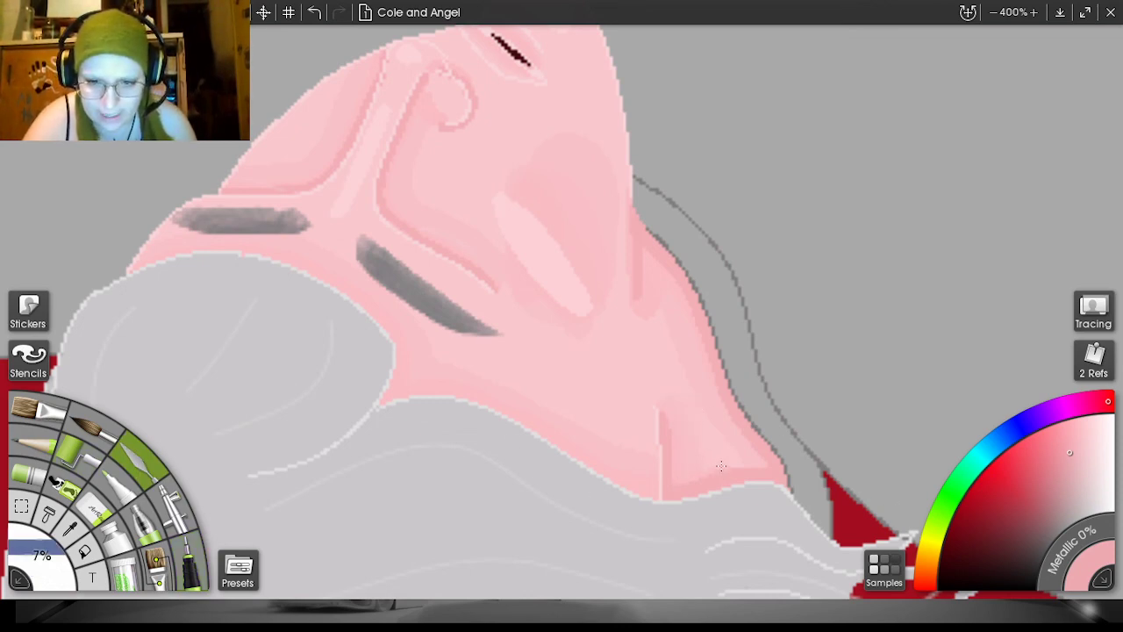
{"action": "left_click", "coordinate": [311, 11]}
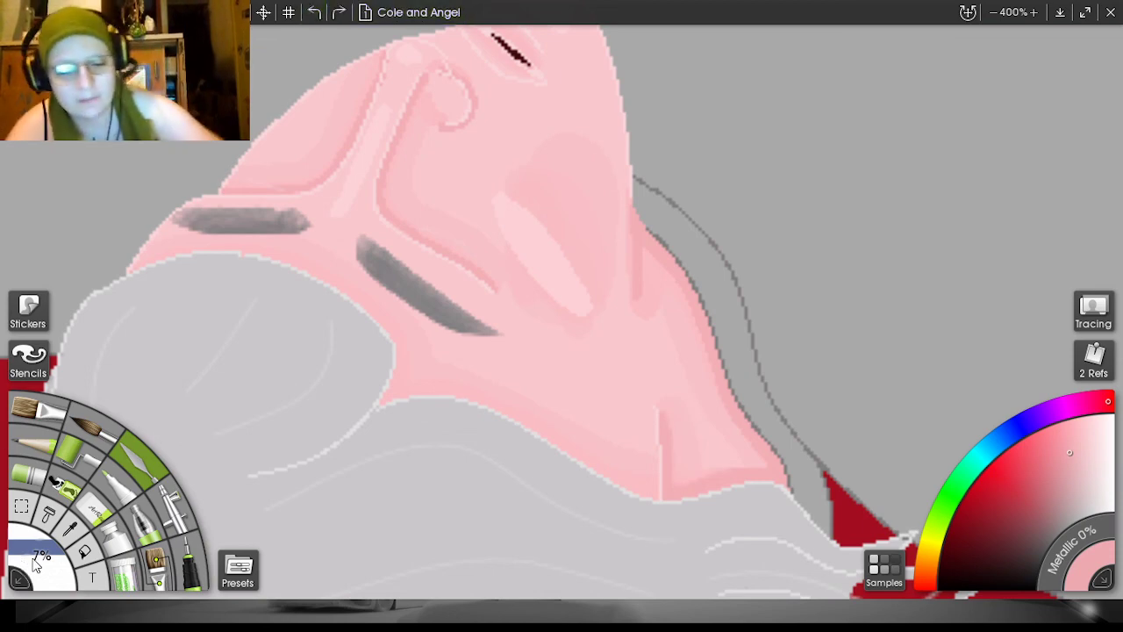
{"action": "left_click_drag", "start_coordinate": [33, 559], "coordinate": [35, 558]}
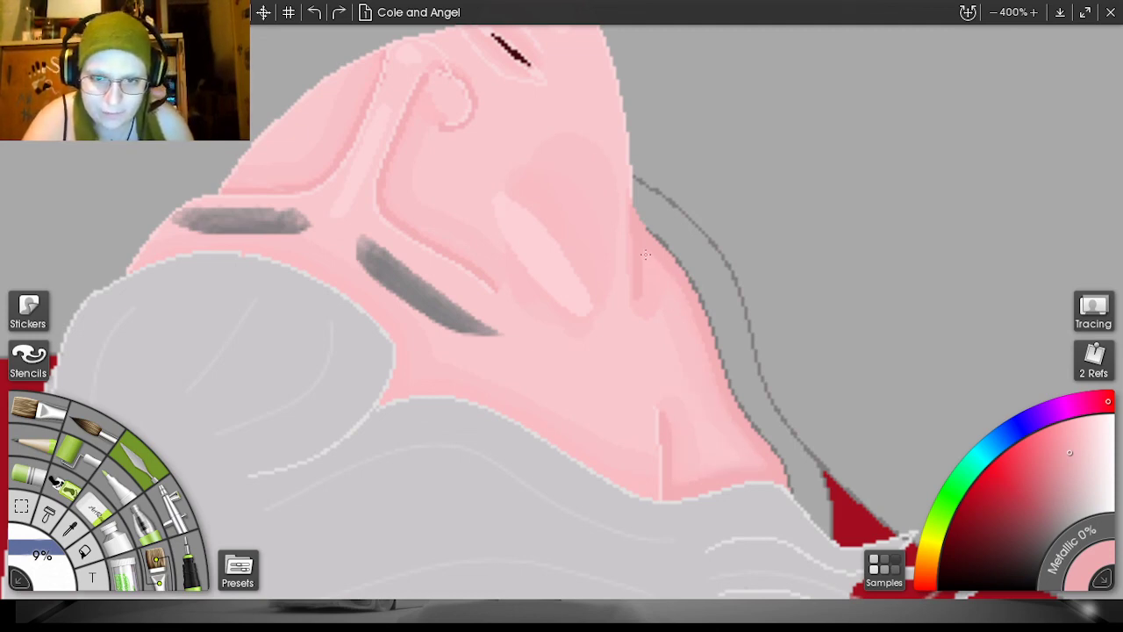
{"action": "left_click", "coordinate": [647, 346]}
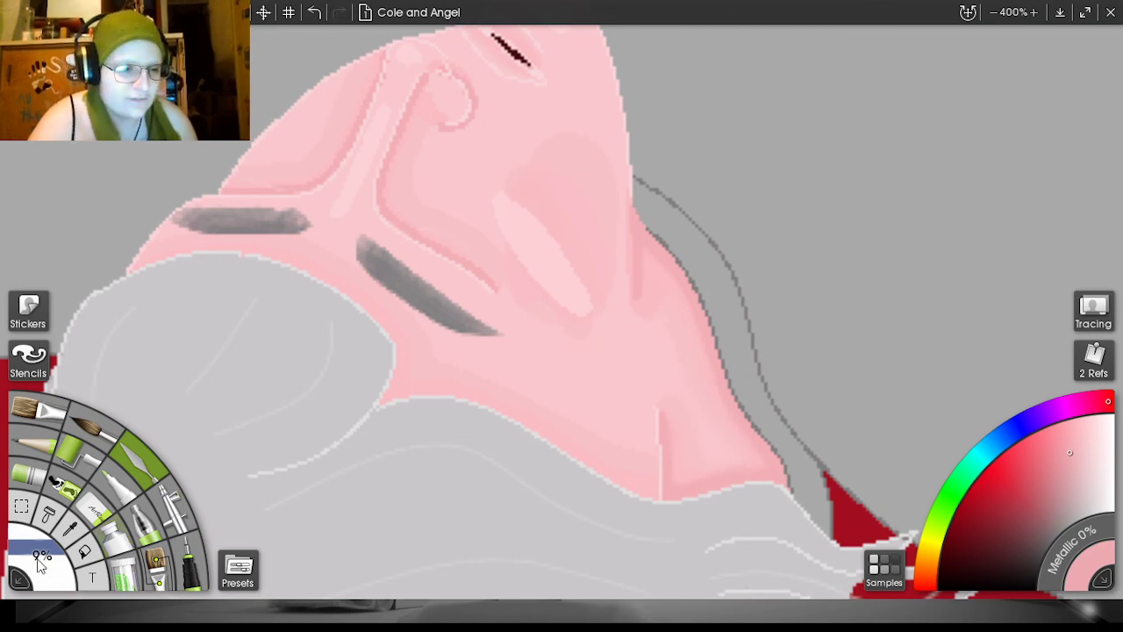
{"action": "left_click_drag", "start_coordinate": [40, 564], "coordinate": [29, 562]}
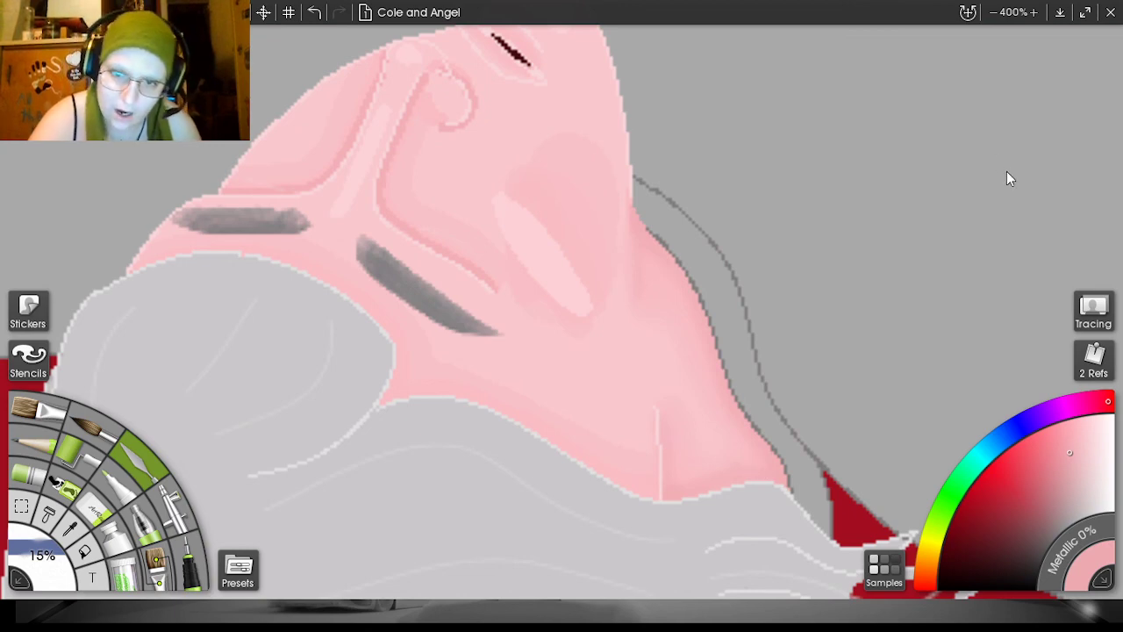
- Blend the shading and highlights around the nose, eye sockets and chin with the palette knife at 10% size
{"action": "left_click_drag", "start_coordinate": [991, 157], "coordinate": [1122, 224]}
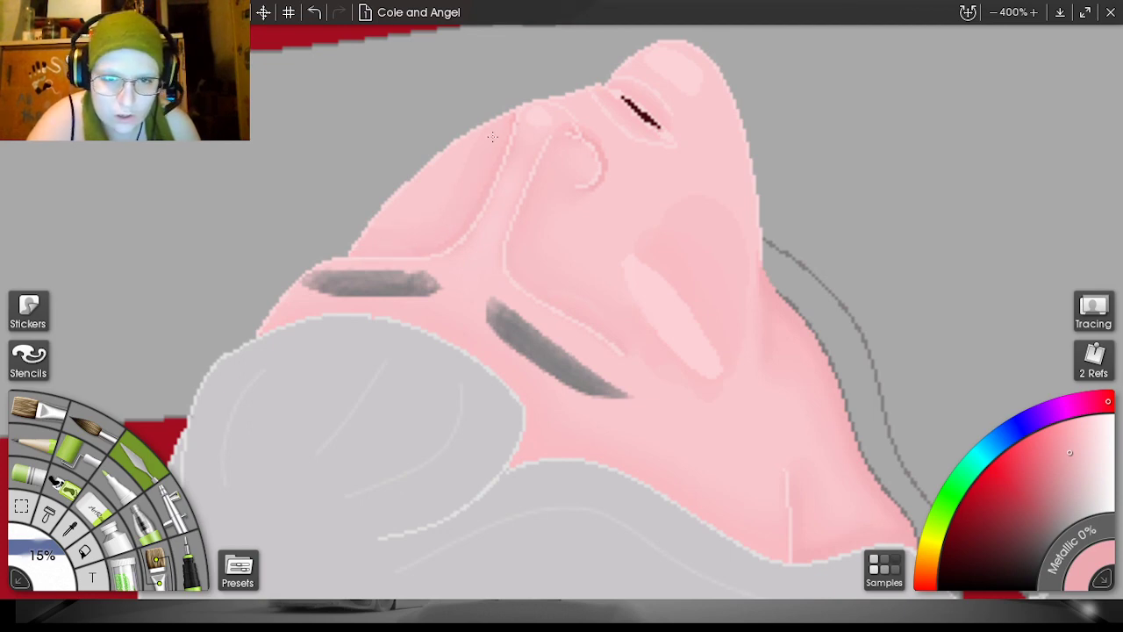
{"action": "left_click", "coordinate": [315, 11]}
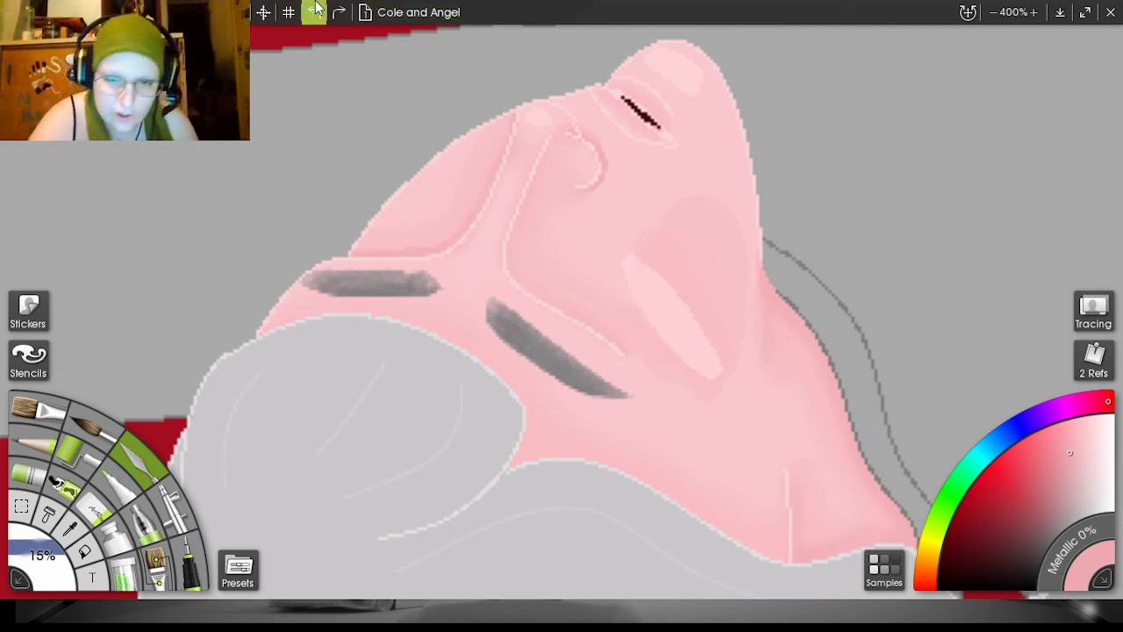
{"action": "left_click", "coordinate": [316, 10]}
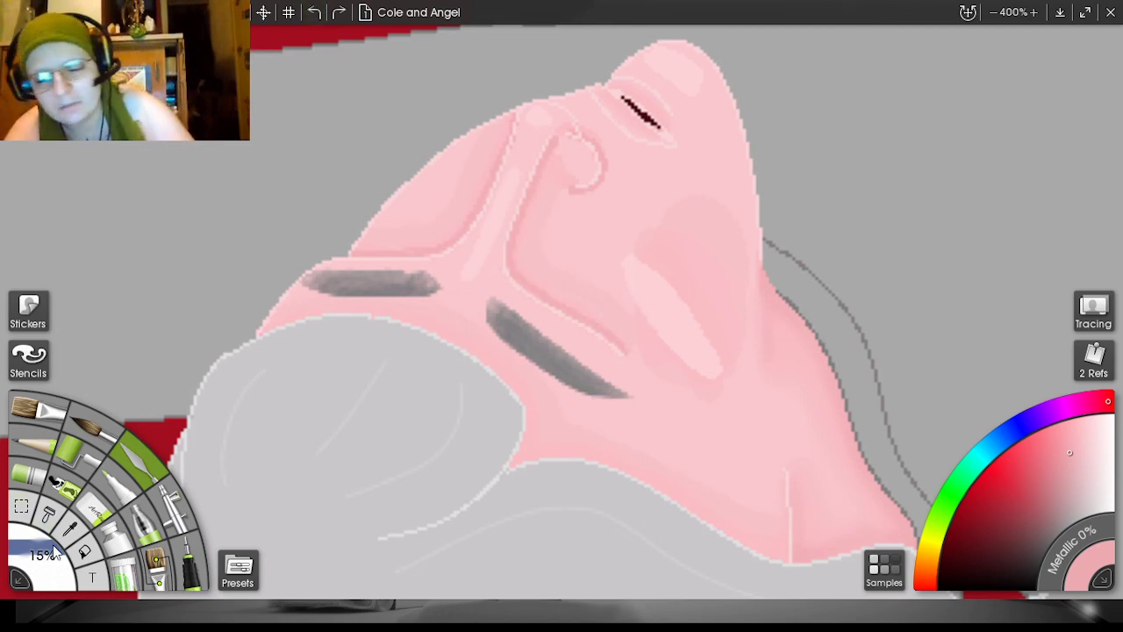
{"action": "left_click_drag", "start_coordinate": [57, 551], "coordinate": [55, 551]}
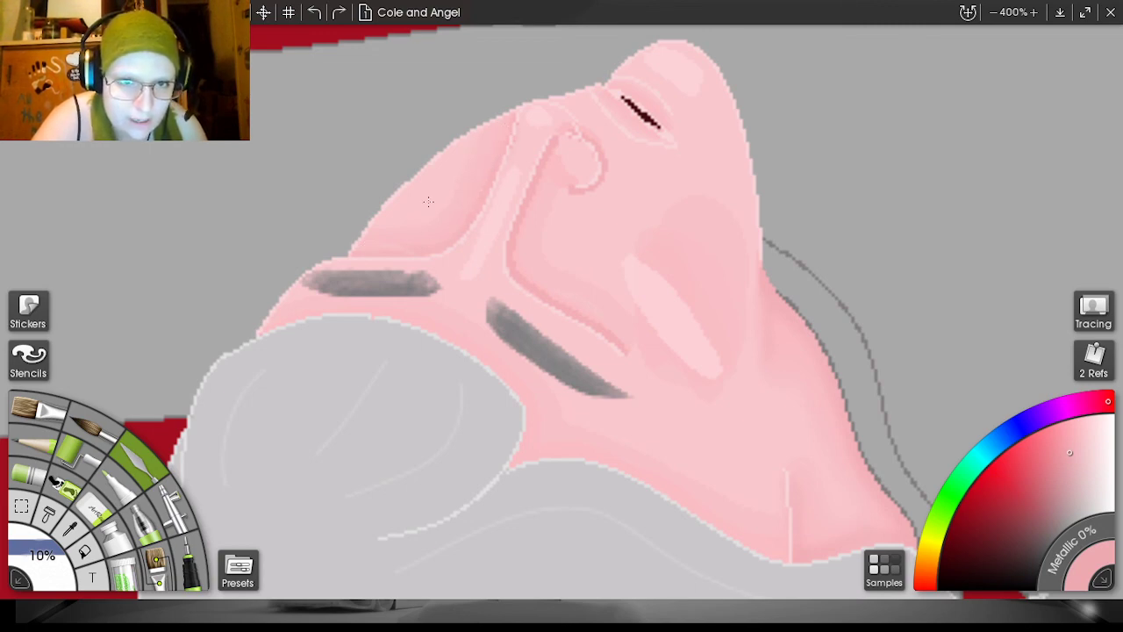
{"action": "left_click_drag", "start_coordinate": [384, 253], "coordinate": [449, 220]}
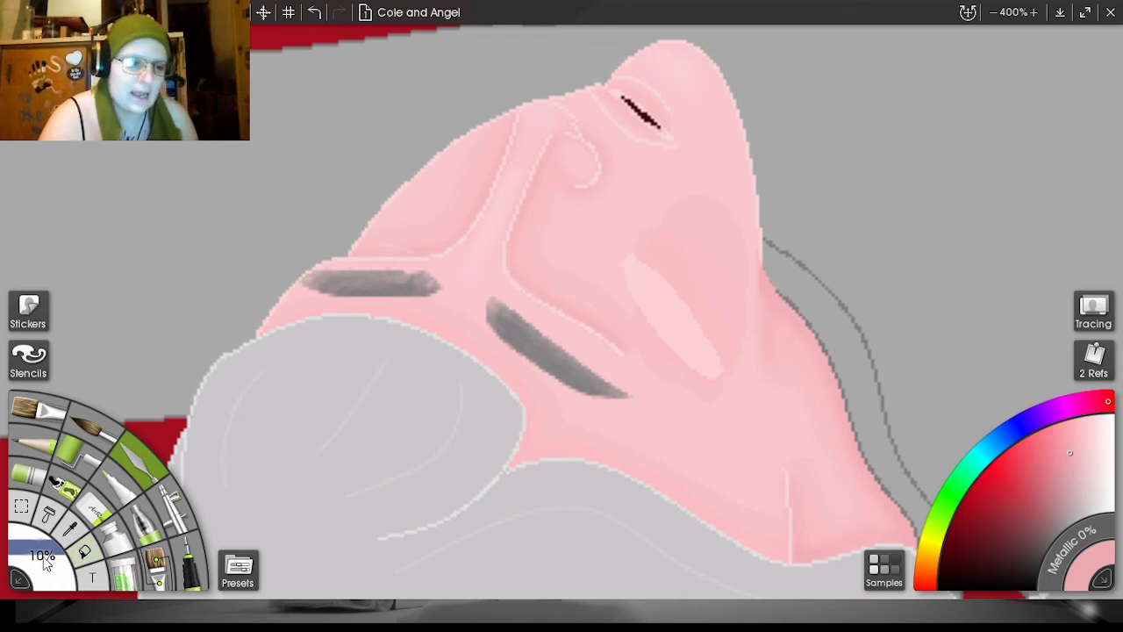
- Smooth the cheek's shadow and highlight with the palette knife at 15% and then 25% size
{"action": "scroll", "coordinate": [44, 562], "scroll_direction": "up", "scroll_amount": 1}
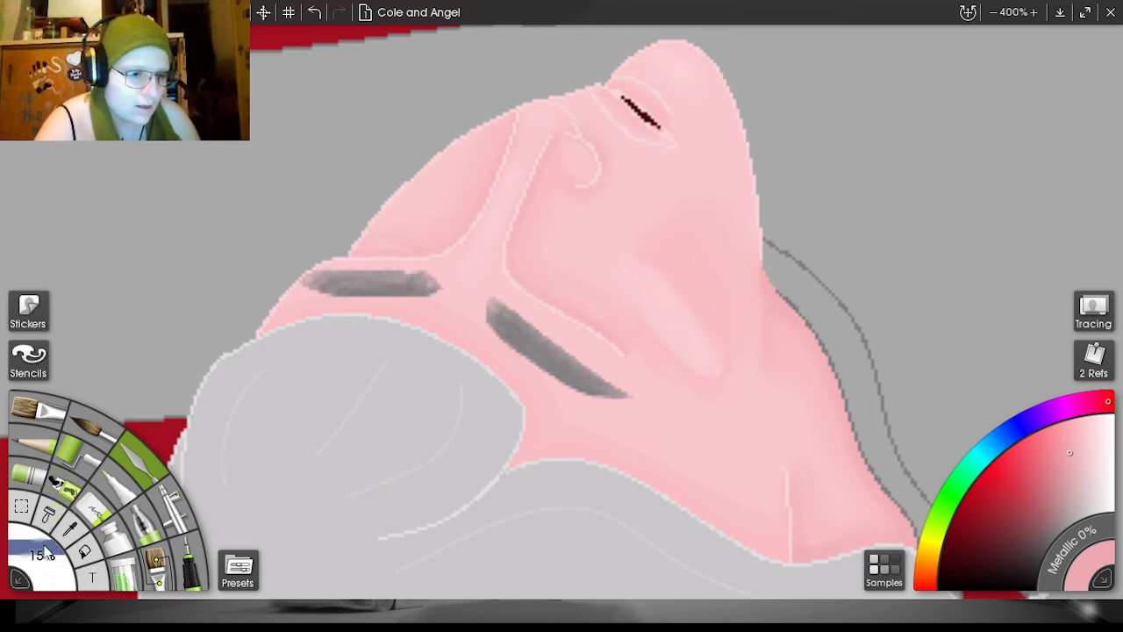
{"action": "left_click_drag", "start_coordinate": [43, 551], "coordinate": [56, 544]}
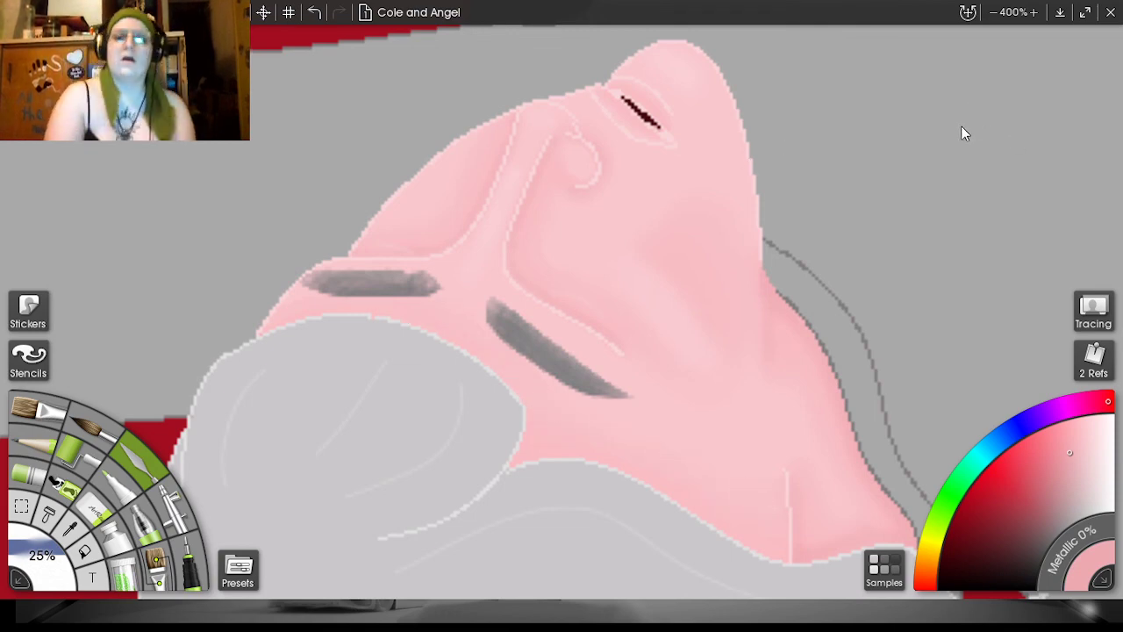
{"action": "scroll", "coordinate": [963, 126], "scroll_direction": "down", "scroll_amount": 5}
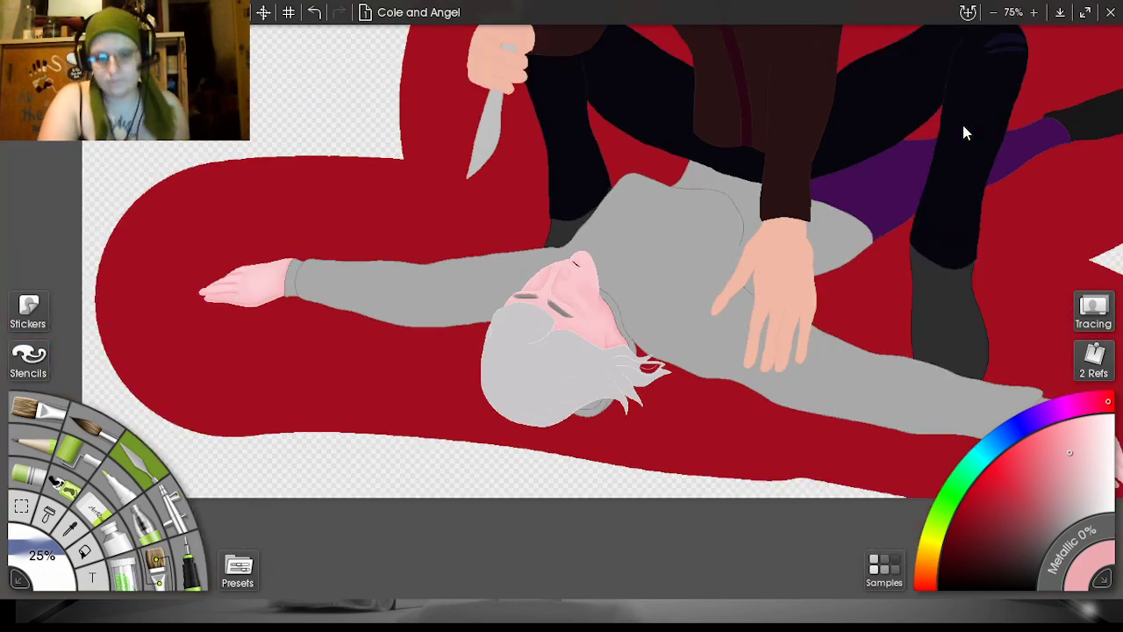